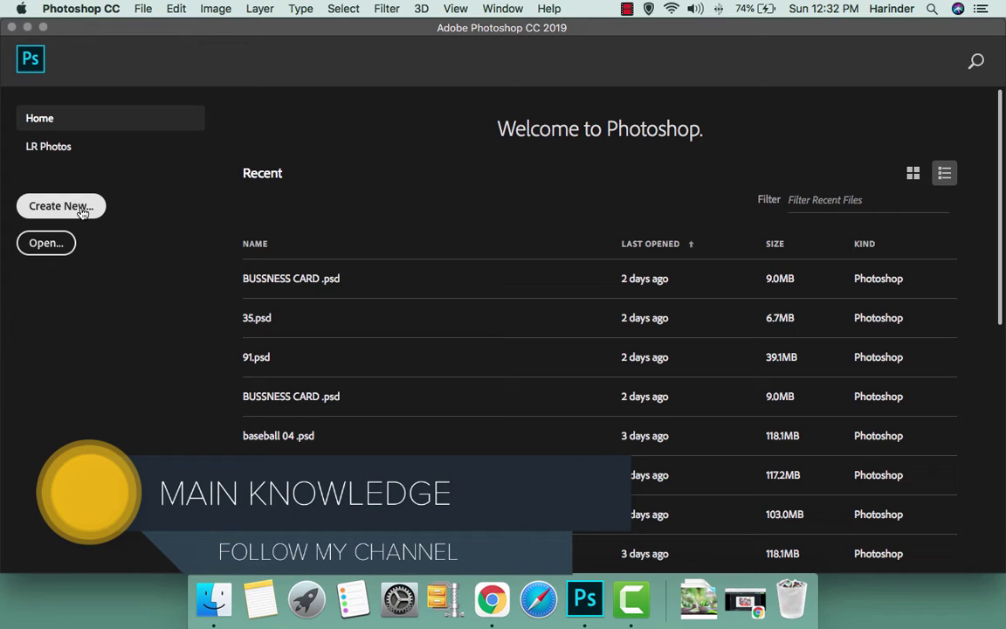
Create a 1500 × 1500 px blank document named 'Switch On' with a white background
{"action": "left_click", "coordinate": [81, 210]}
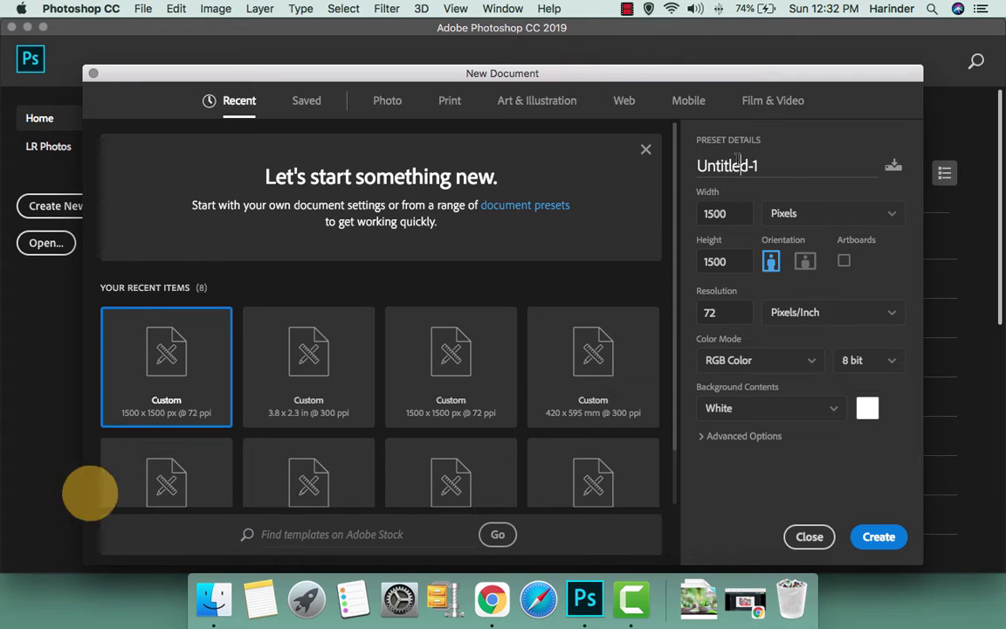
{"action": "triple_click", "coordinate": [737, 165]}
{"action": "type", "text": "Switch On"}
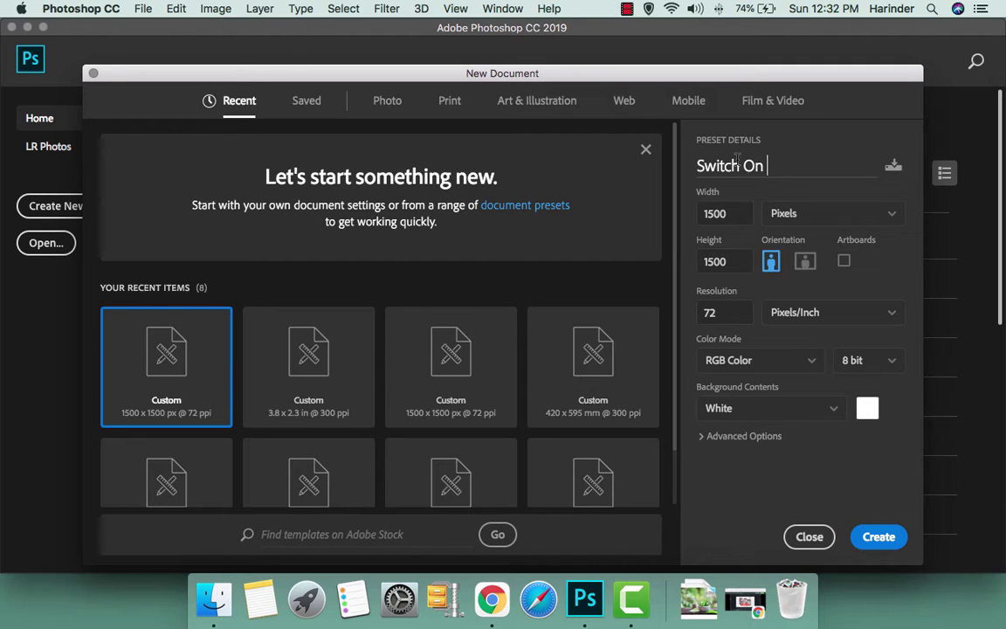
{"action": "left_click_drag", "start_coordinate": [704, 214], "coordinate": [717, 216]}
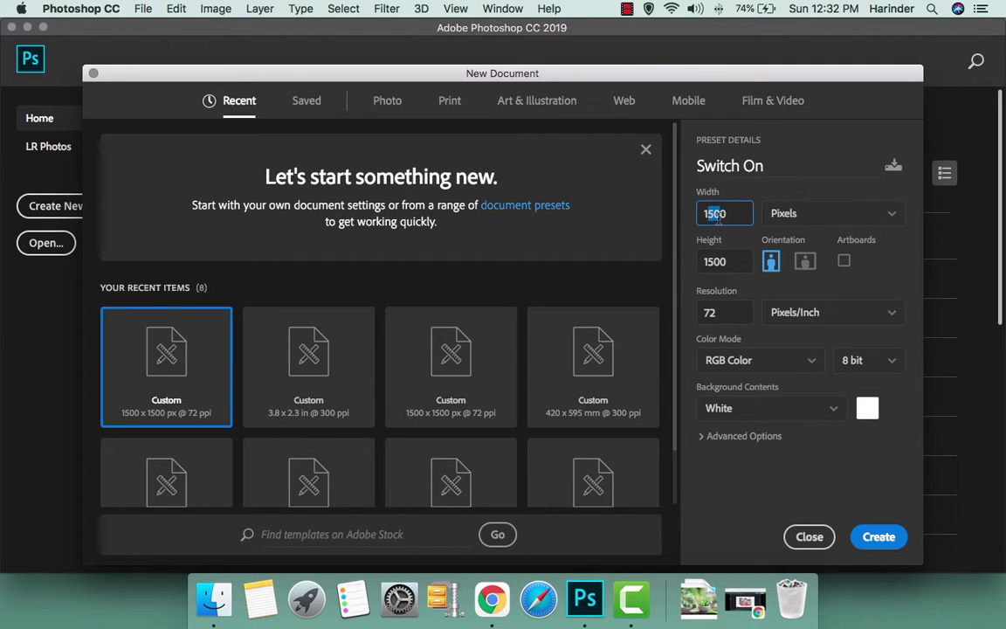
{"action": "key", "text": "Tab"}
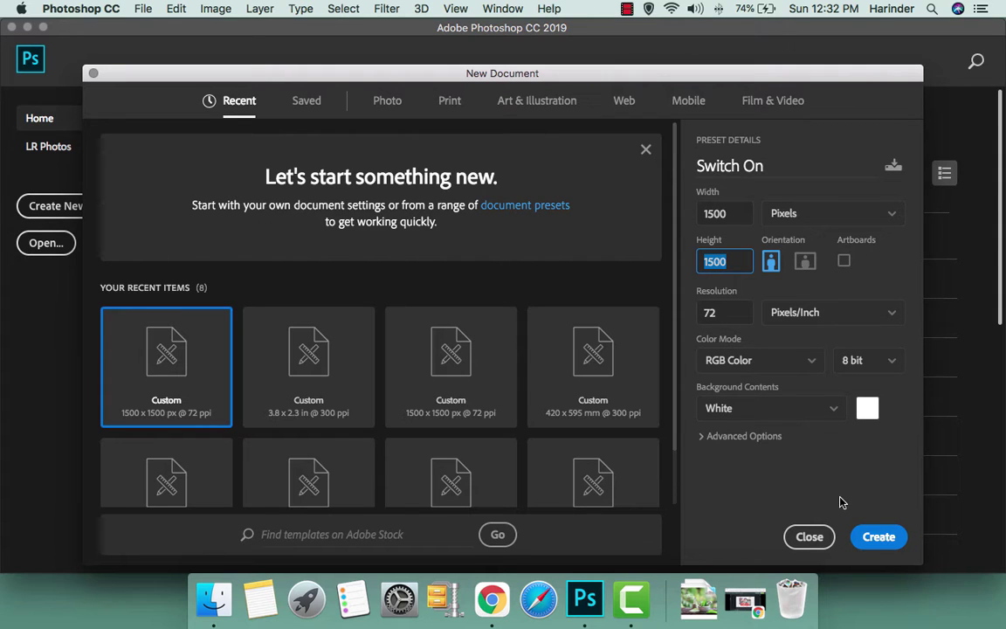
{"action": "left_click", "coordinate": [877, 536]}
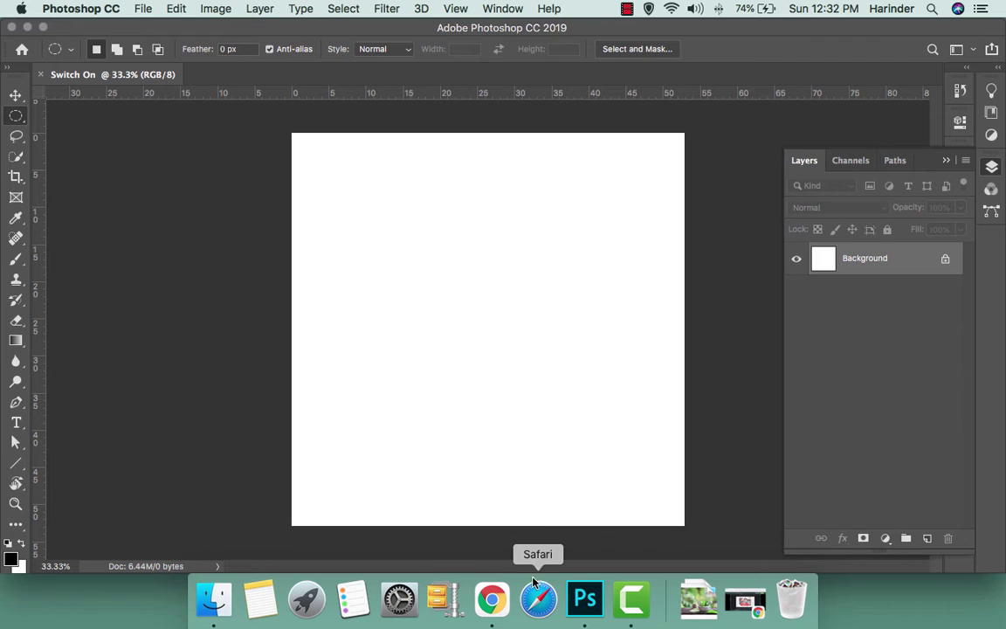
Quit Chrome and open google.com in Safari
{"action": "left_click", "coordinate": [494, 603]}
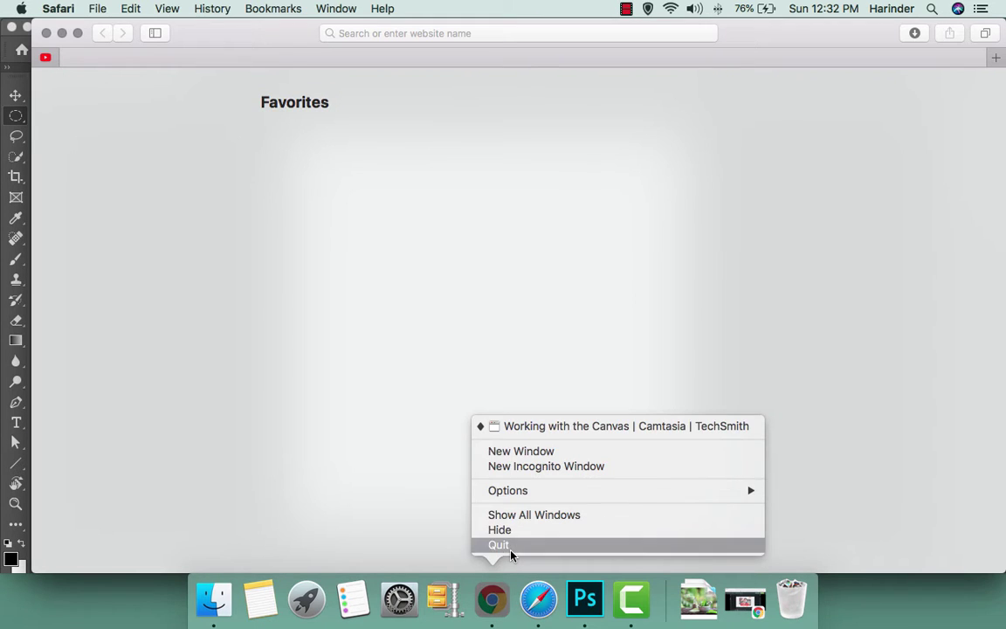
{"action": "left_click", "coordinate": [504, 544]}
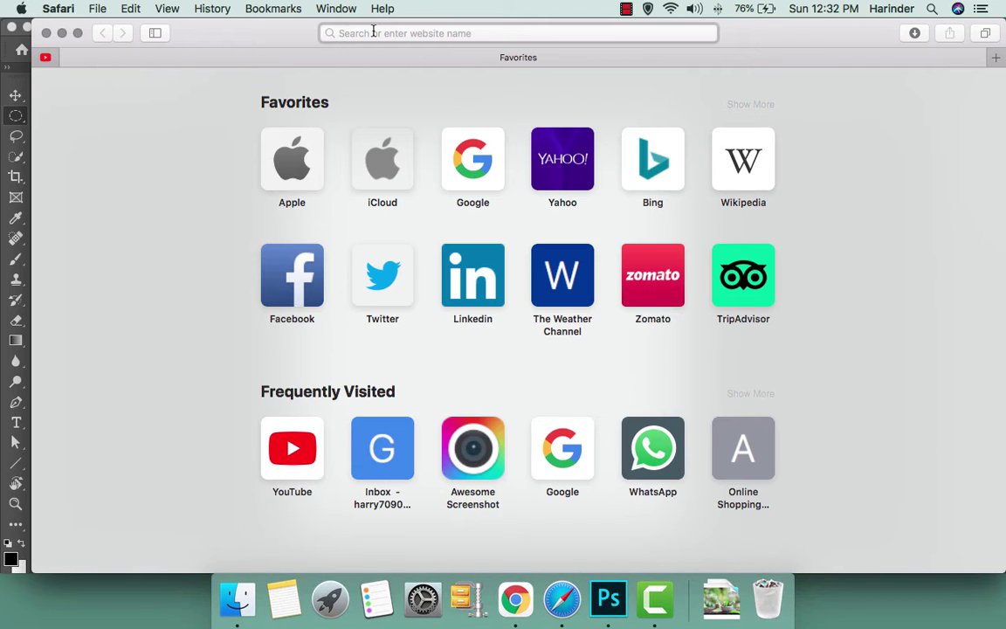
{"action": "type", "text": "google.com"}
{"action": "key", "text": "Return"}
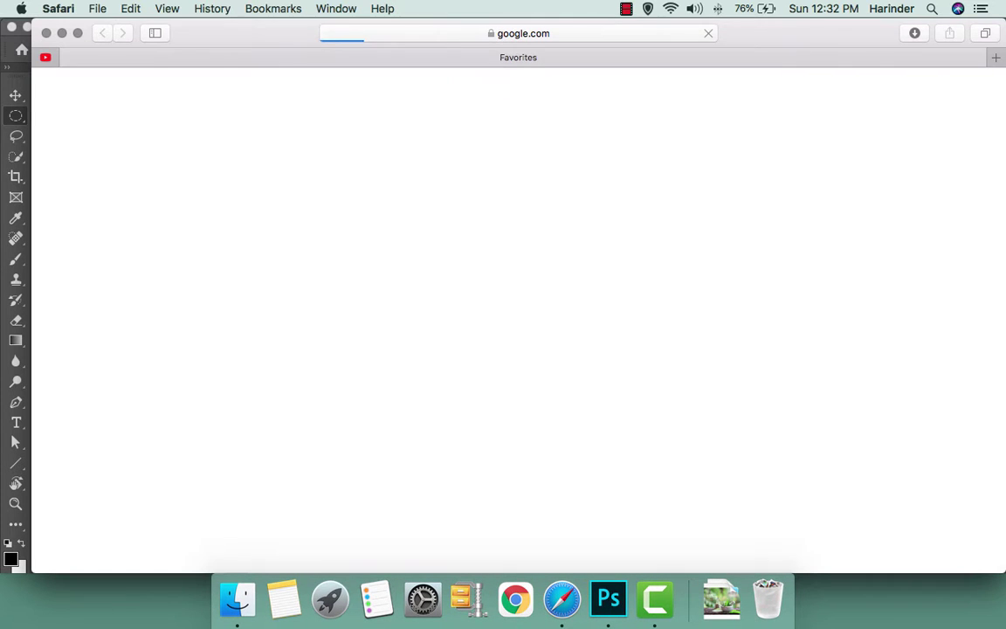
Search Google for 'graphic background'
{"action": "left_click", "coordinate": [380, 225]}
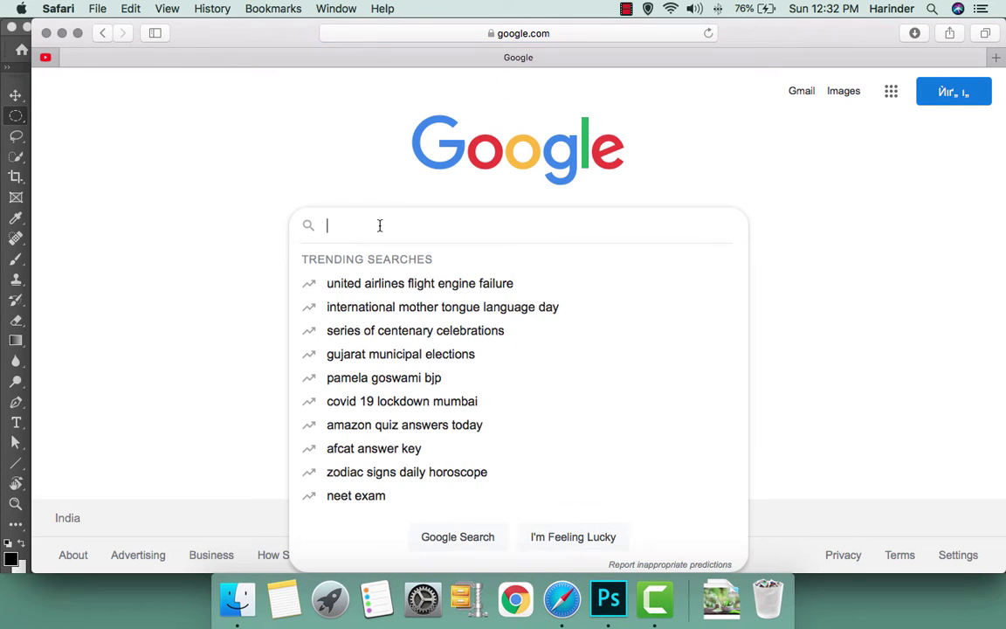
{"action": "type", "text": "graphi"}
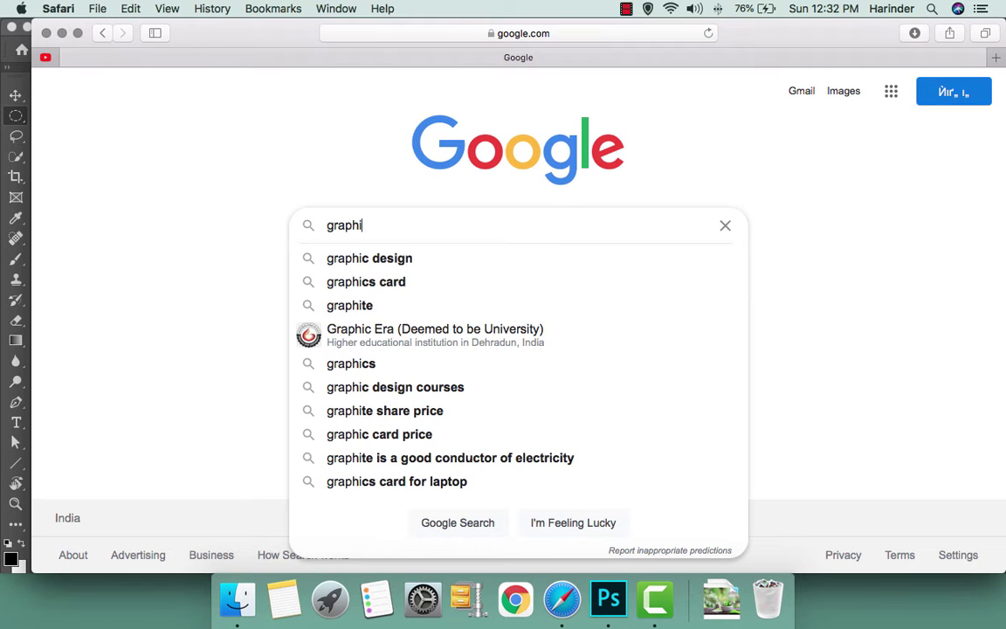
{"action": "type", "text": "c design"}
{"action": "key", "text": "BackSpace"}
{"action": "key", "text": "BackSpace"}
{"action": "key", "text": "BackSpace"}
{"action": "key", "text": "BackSpace"}
{"action": "key", "text": "BackSpace"}
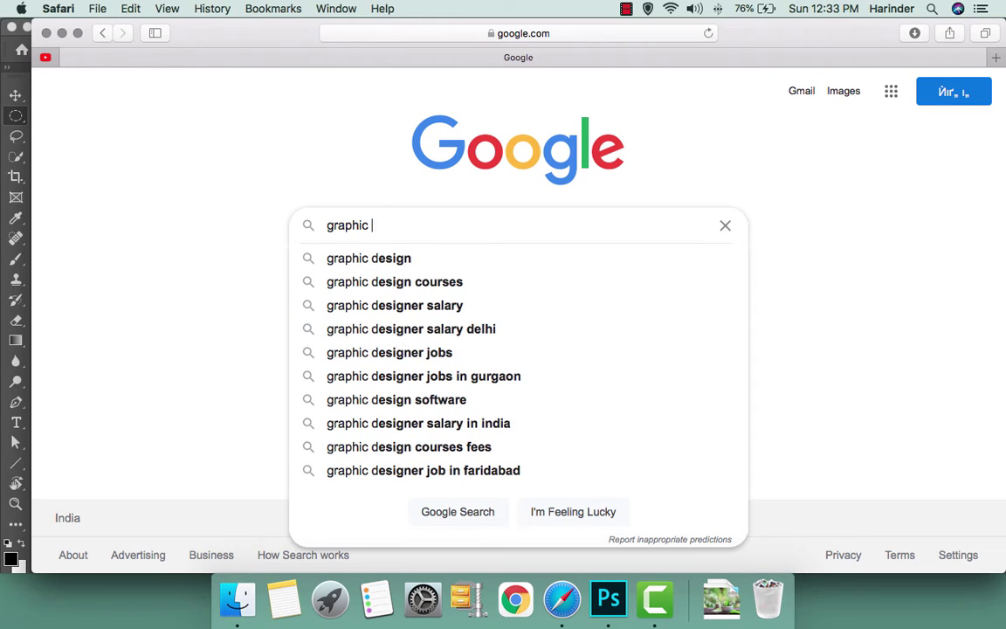
{"action": "type", "text": "back"}
{"action": "key", "text": "Down"}
{"action": "key", "text": "Return"}
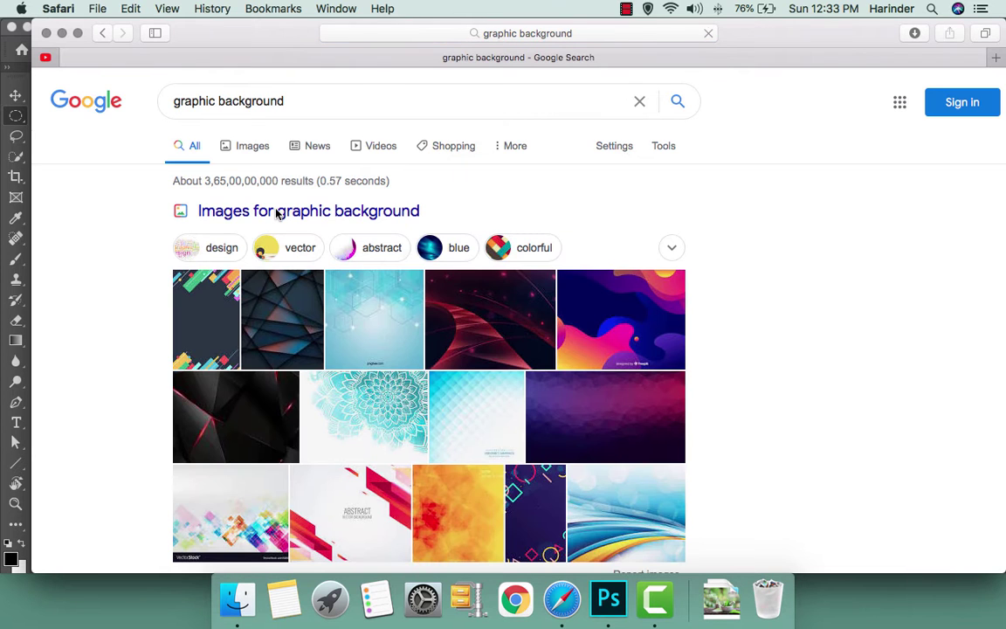
Show the Images results for 'graphic background' and scroll through the thumbnails
{"action": "left_click", "coordinate": [276, 214]}
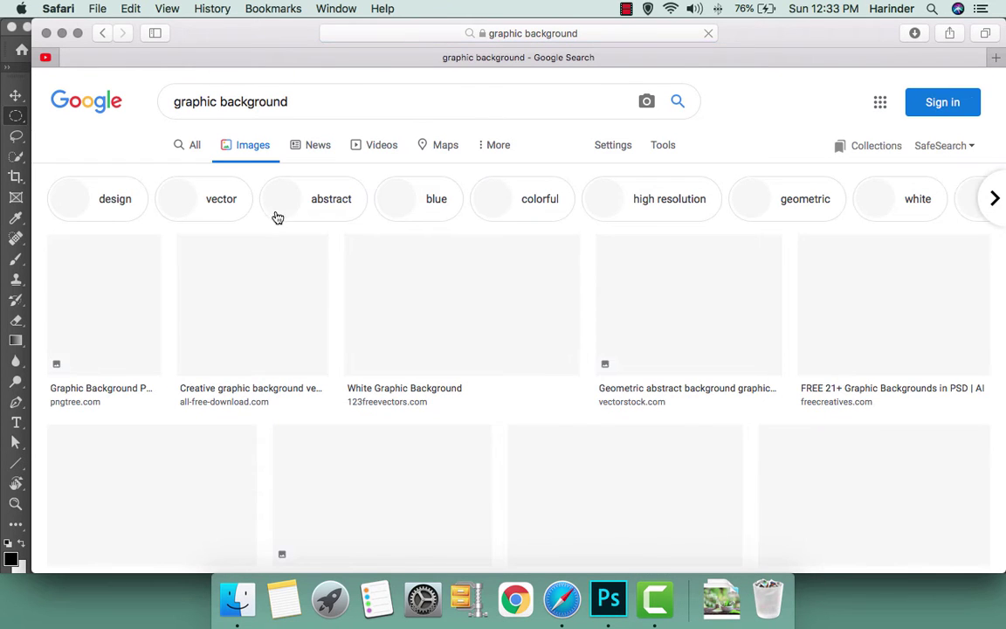
{"action": "scroll", "coordinate": [585, 348], "scroll_direction": "down", "scroll_amount": 2}
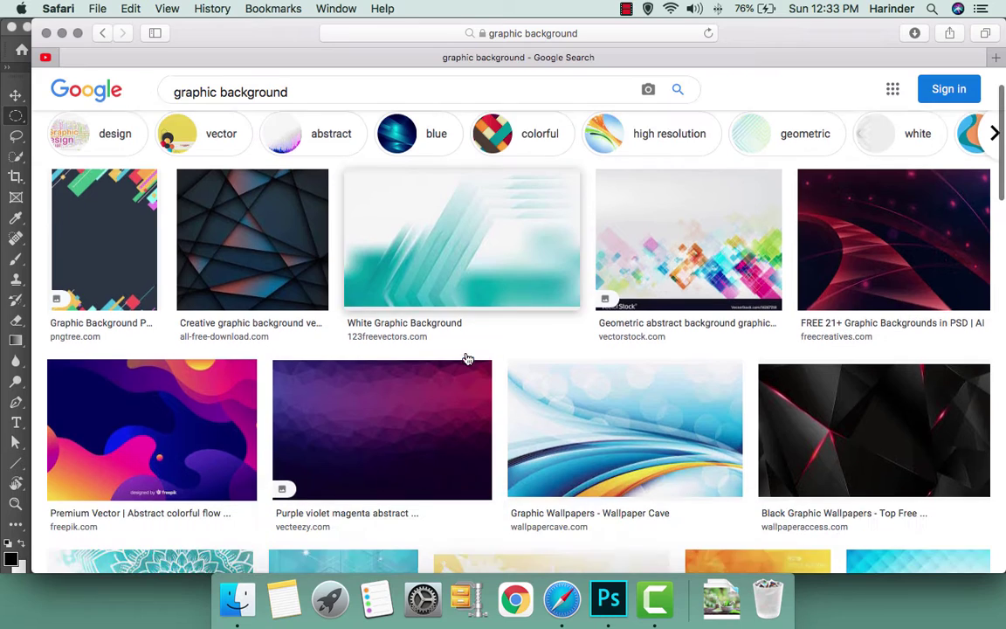
{"action": "scroll", "coordinate": [464, 355], "scroll_direction": "down", "scroll_amount": 5}
{"action": "scroll", "coordinate": [148, 367], "scroll_direction": "down", "scroll_amount": 5}
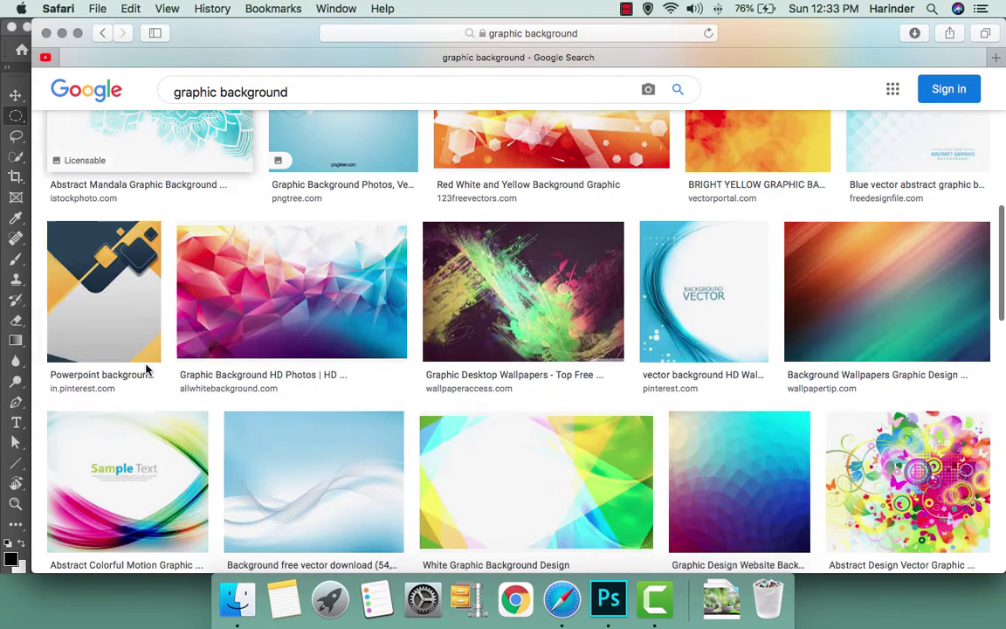
{"action": "scroll", "coordinate": [174, 375], "scroll_direction": "down", "scroll_amount": 1}
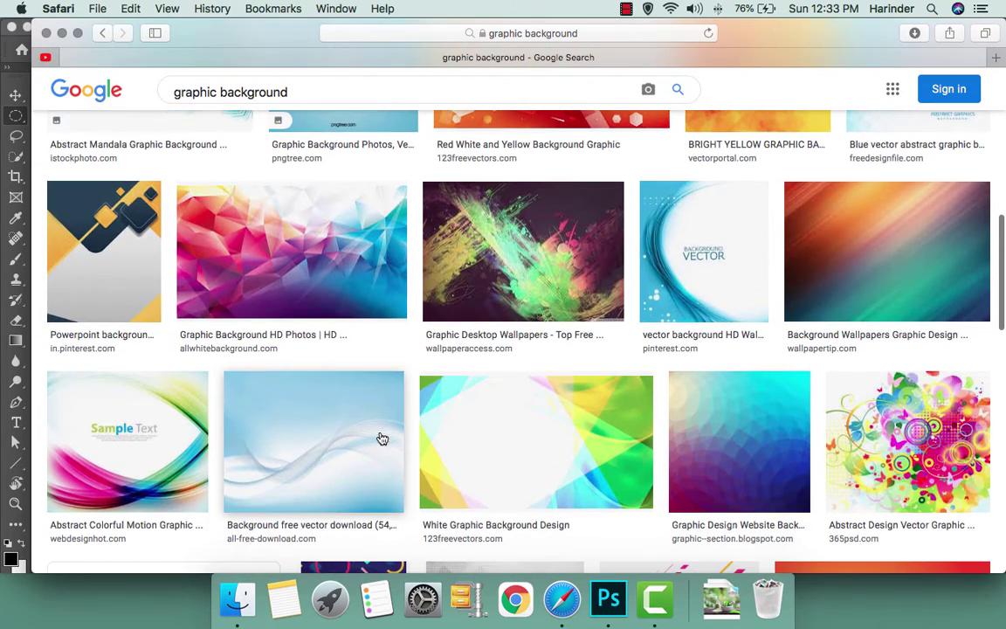
{"action": "scroll", "coordinate": [382, 438], "scroll_direction": "up", "scroll_amount": 5}
{"action": "scroll", "coordinate": [363, 422], "scroll_direction": "up", "scroll_amount": 5}
Change the Google search to 'graphic background green'
{"action": "left_click", "coordinate": [337, 103]}
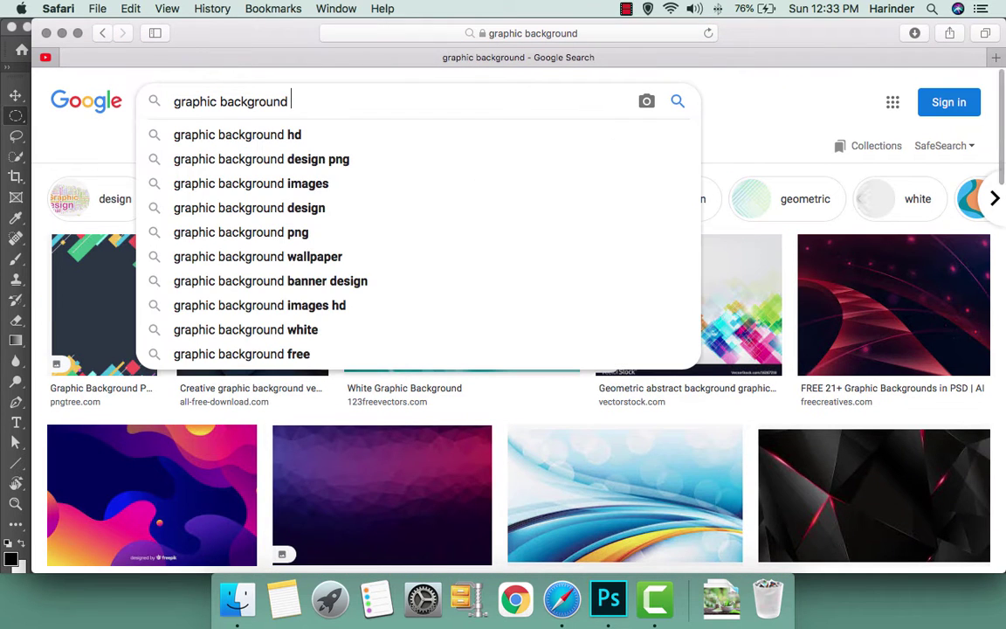
{"action": "type", "text": "f"}
{"action": "key", "text": "BackSpace"}
{"action": "key", "text": "BackSpace"}
{"action": "type", "text": "g"}
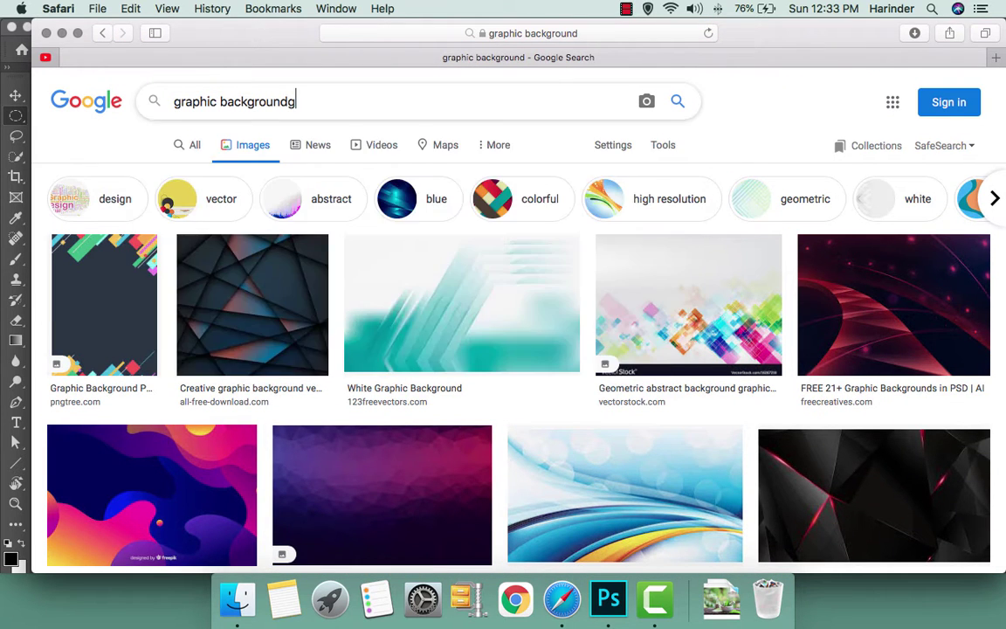
{"action": "key", "text": "BackSpace"}
{"action": "type", "text": "green"}
{"action": "key", "text": "Return"}
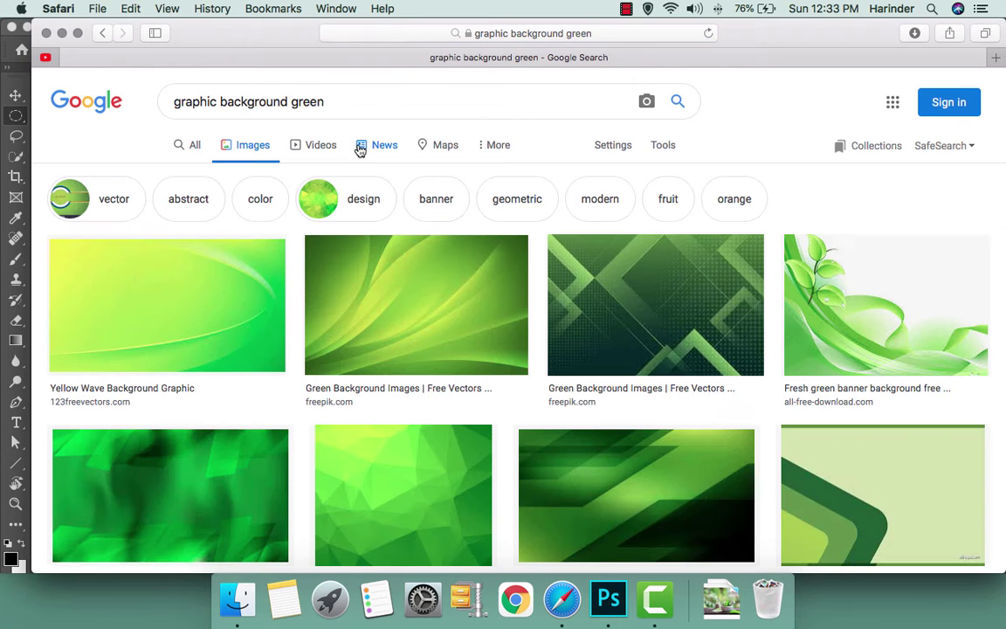
Open a light green diagonal-striped background image and copy it
{"action": "scroll", "coordinate": [797, 296], "scroll_direction": "down", "scroll_amount": 2}
{"action": "scroll", "coordinate": [802, 299], "scroll_direction": "down", "scroll_amount": 2}
{"action": "scroll", "coordinate": [801, 303], "scroll_direction": "down", "scroll_amount": 1}
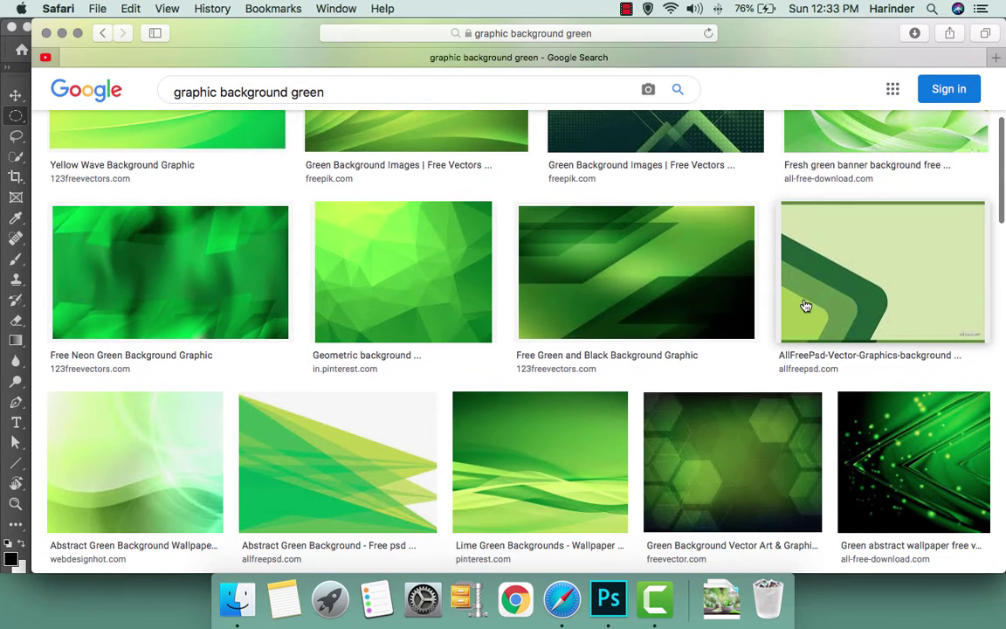
{"action": "scroll", "coordinate": [454, 372], "scroll_direction": "down", "scroll_amount": 1}
{"action": "scroll", "coordinate": [454, 372], "scroll_direction": "down", "scroll_amount": 3}
{"action": "scroll", "coordinate": [364, 410], "scroll_direction": "down", "scroll_amount": 3}
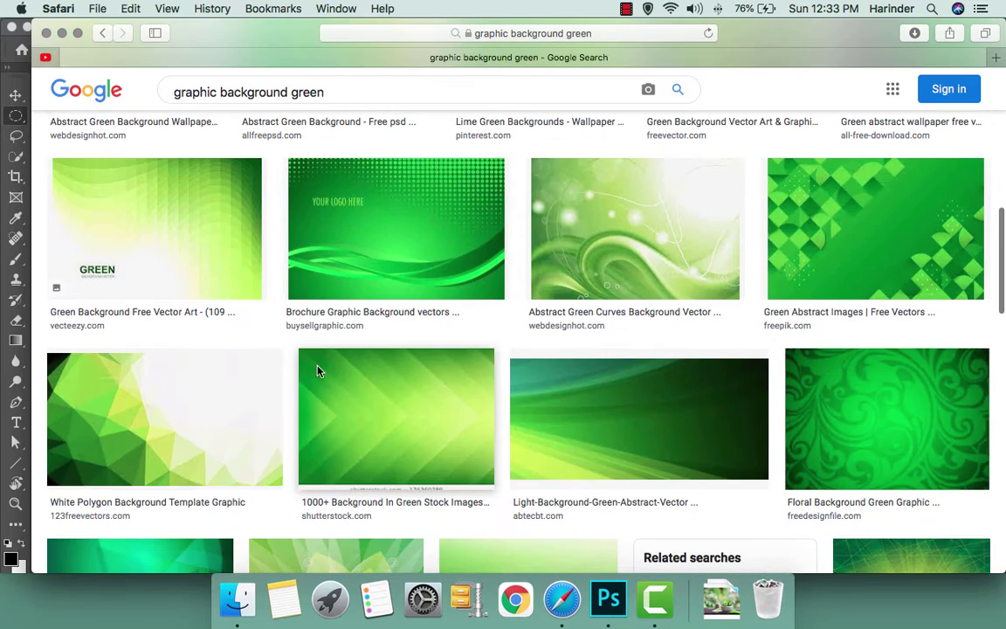
{"action": "scroll", "coordinate": [224, 372], "scroll_direction": "up", "scroll_amount": 3}
{"action": "scroll", "coordinate": [221, 370], "scroll_direction": "down", "scroll_amount": 2}
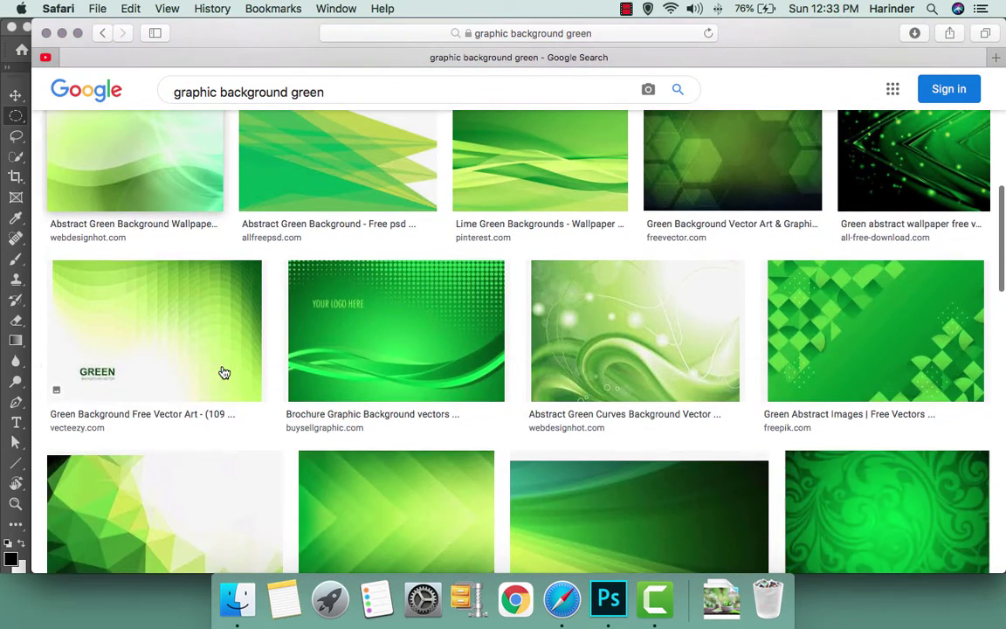
{"action": "left_click", "coordinate": [148, 316]}
{"action": "scroll", "coordinate": [779, 367], "scroll_direction": "down", "scroll_amount": 1}
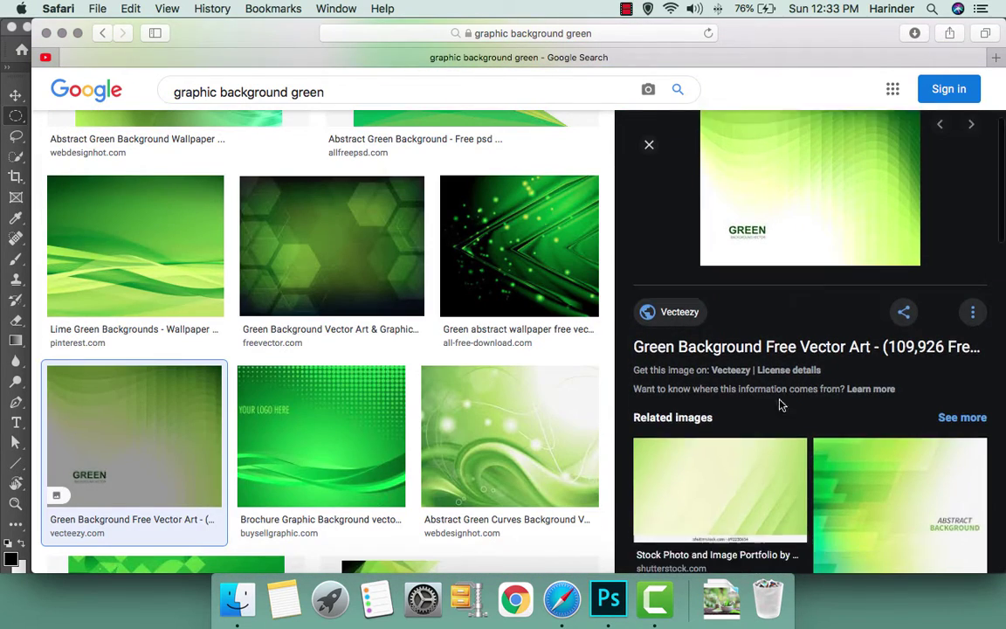
{"action": "left_click", "coordinate": [743, 469]}
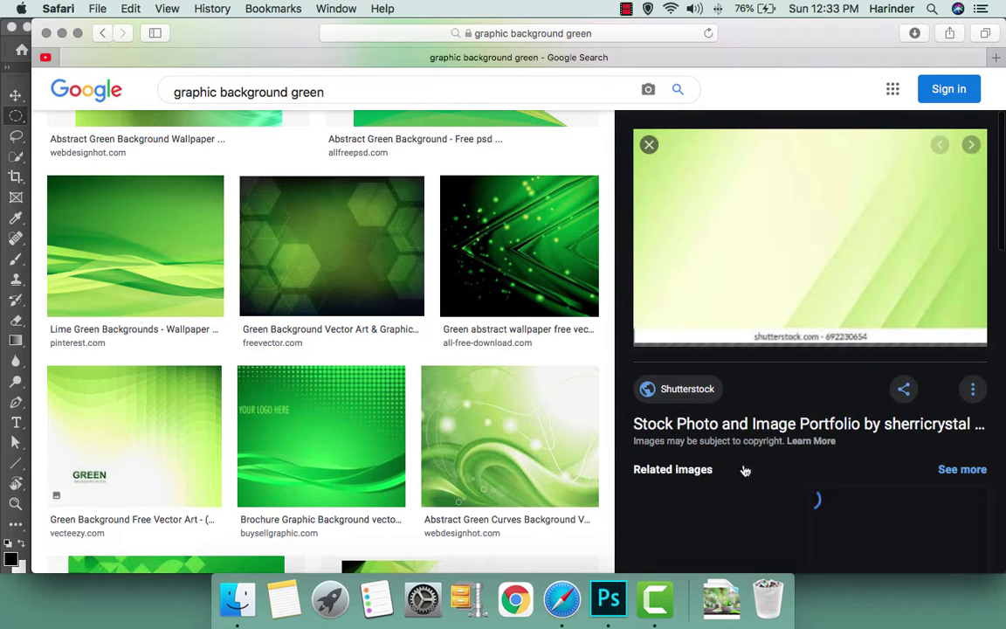
{"action": "right_click", "coordinate": [760, 262]}
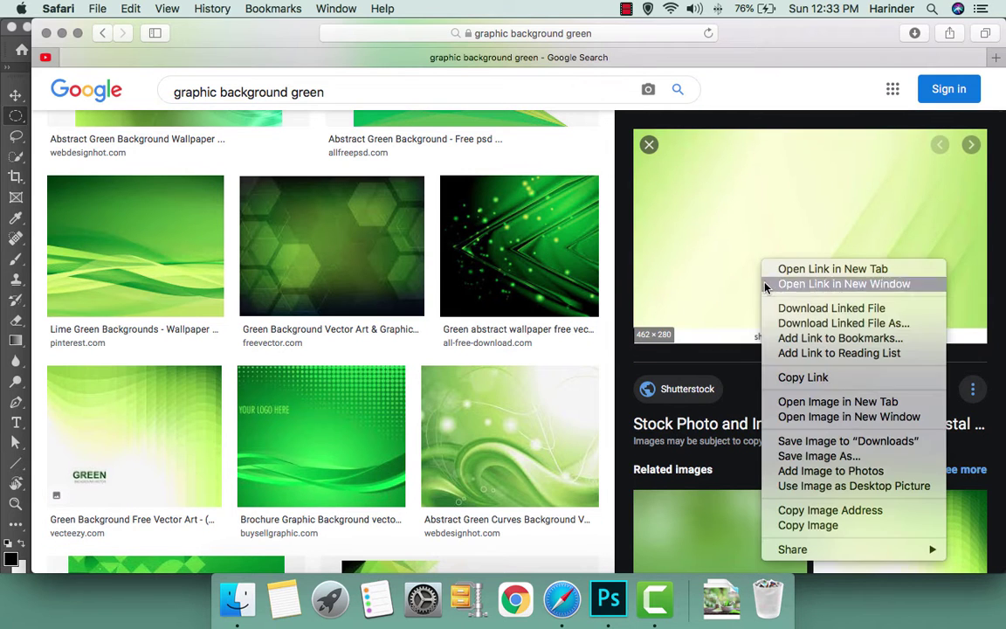
{"action": "left_click", "coordinate": [808, 525]}
Paste the green image into Switch On as a new layer and scale it to cover the canvas
{"action": "left_click", "coordinate": [608, 598]}
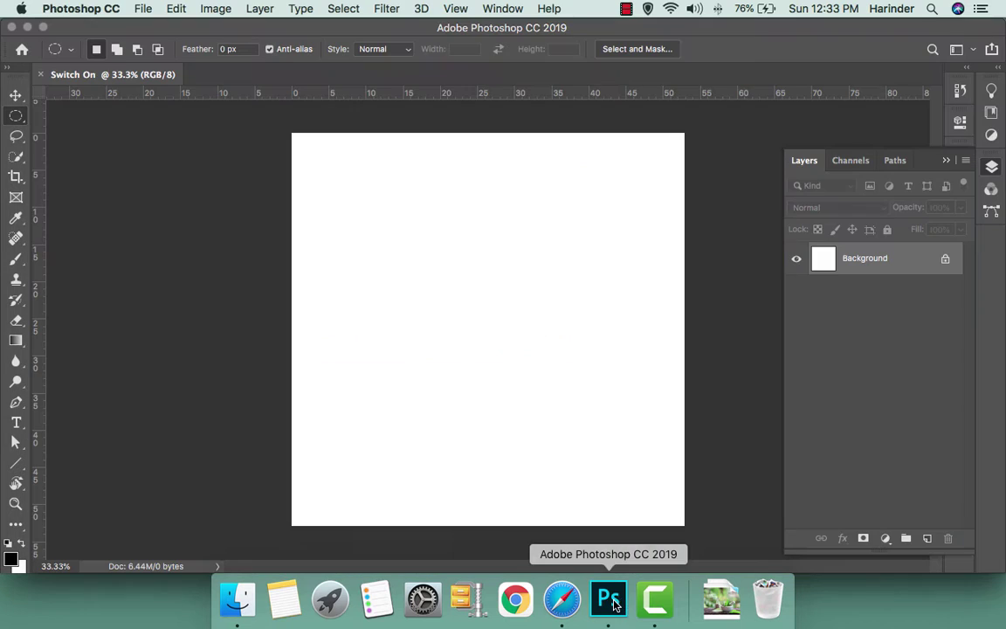
{"action": "key", "text": "super+v"}
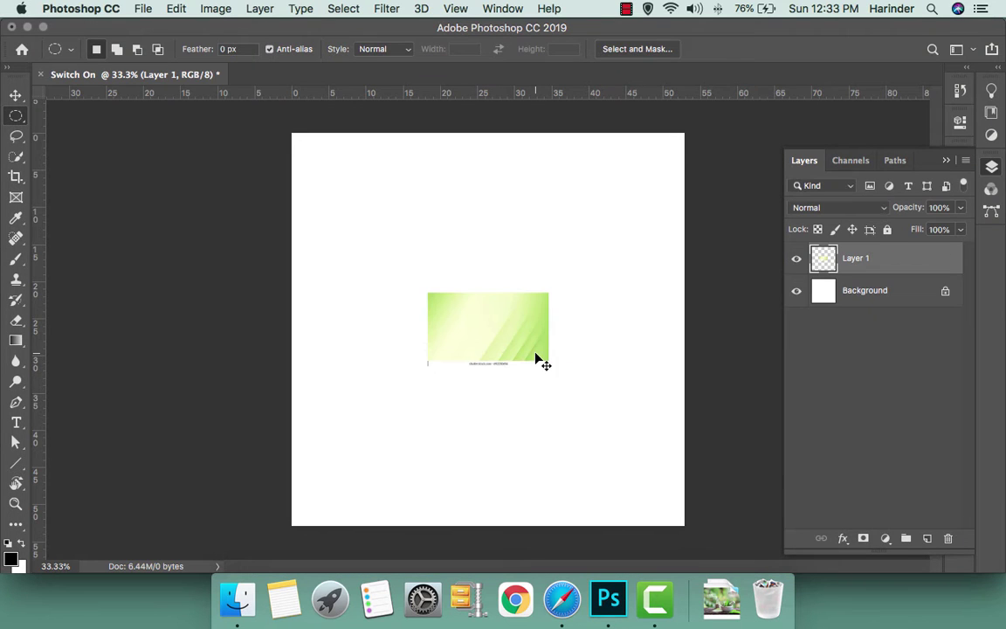
{"action": "key", "text": "super+t"}
{"action": "left_click_drag", "start_coordinate": [547, 292], "coordinate": [770, 146]}
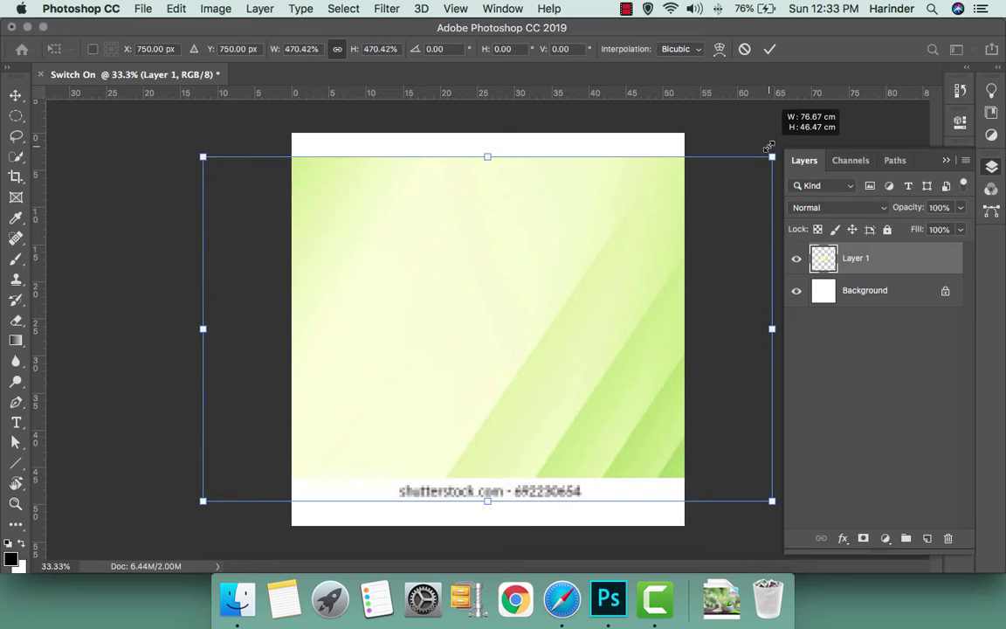
{"action": "mouse_move", "coordinate": [769, 146]}
{"action": "left_mouse_down"}
{"action": "mouse_move", "coordinate": [819, 130]}
{"action": "mouse_move", "coordinate": [888, 127]}
{"action": "left_mouse_up"}
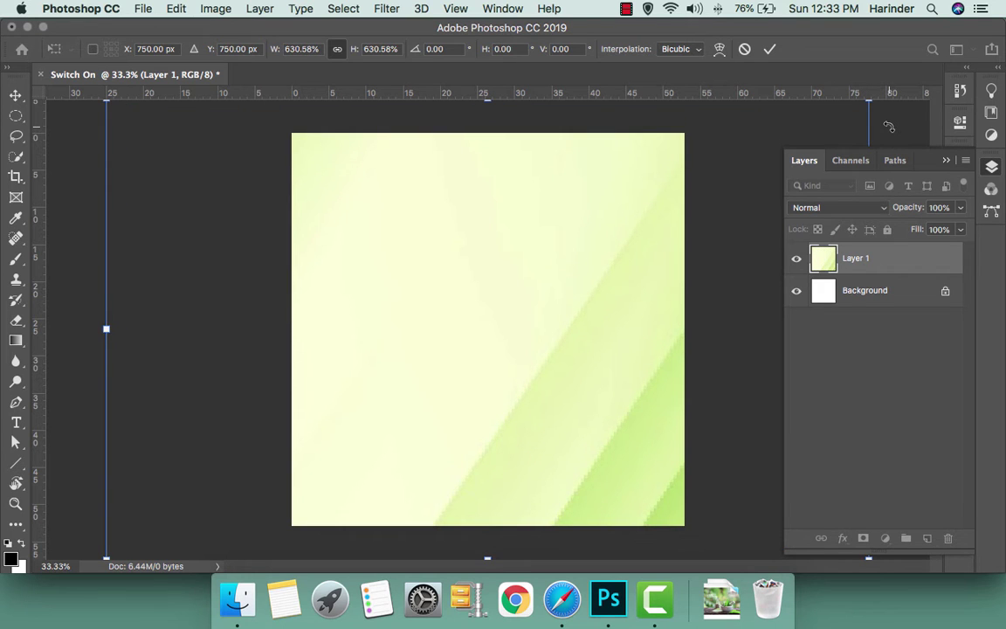
{"action": "key", "text": "Return"}
Select the Move tool and zoom out to see the whole canvas
{"action": "scroll", "coordinate": [550, 415], "scroll_direction": "up", "scroll_amount": 3}
{"action": "scroll", "coordinate": [550, 416], "scroll_direction": "down", "scroll_amount": 3}
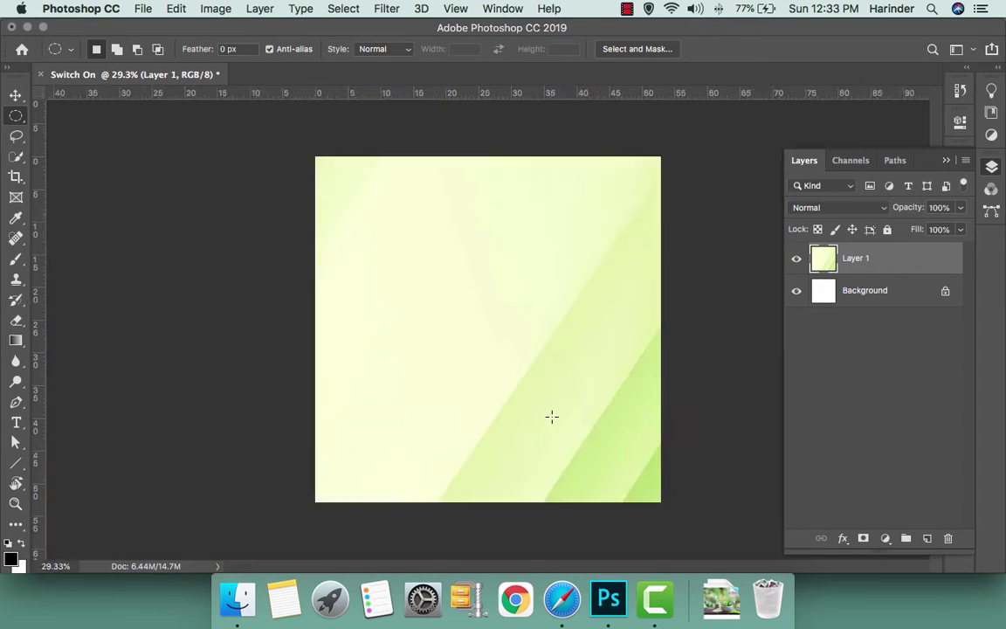
{"action": "scroll", "coordinate": [550, 415], "scroll_direction": "down", "scroll_amount": 3}
{"action": "key", "text": "v"}
{"action": "scroll", "coordinate": [536, 393], "scroll_direction": "up", "scroll_amount": 1}
{"action": "scroll", "coordinate": [536, 393], "scroll_direction": "up", "scroll_amount": 3}
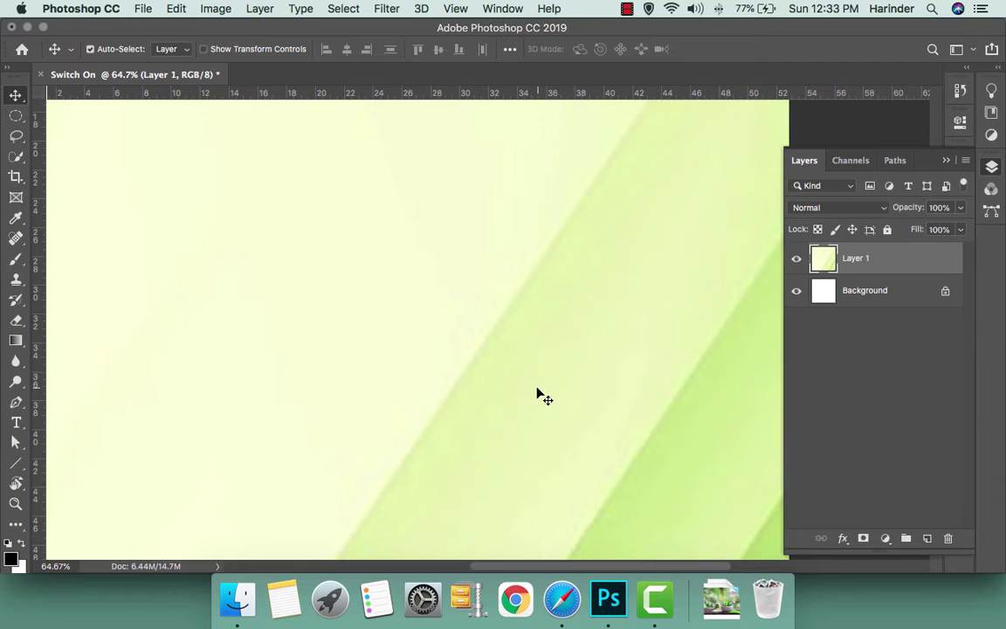
{"action": "scroll", "coordinate": [536, 393], "scroll_direction": "down", "scroll_amount": 3}
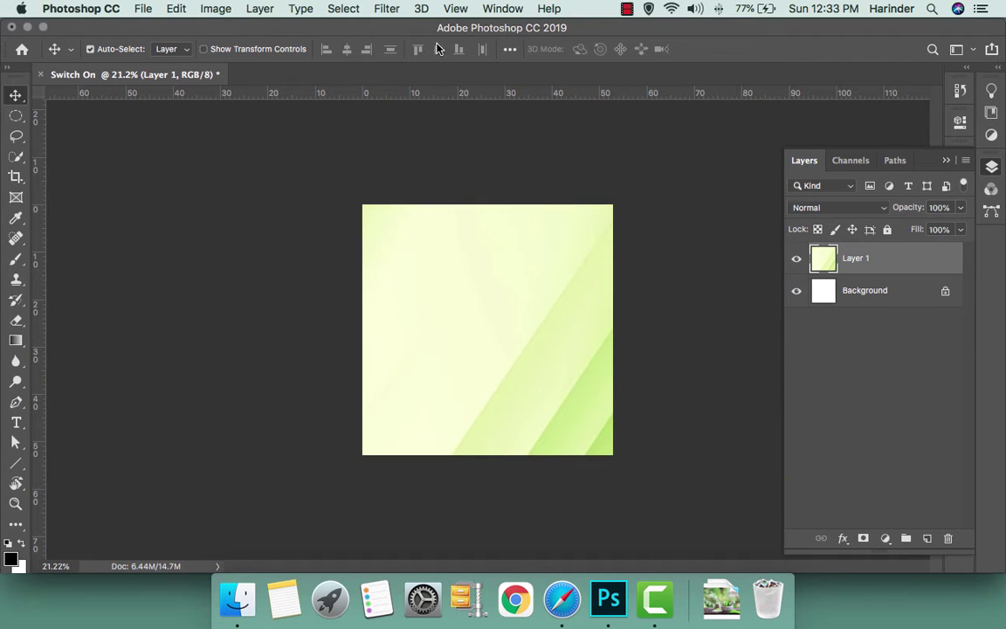
Apply Add Noise to the green layer at 11.86%, Gaussian distribution, monochromatic
{"action": "left_click", "coordinate": [384, 10]}
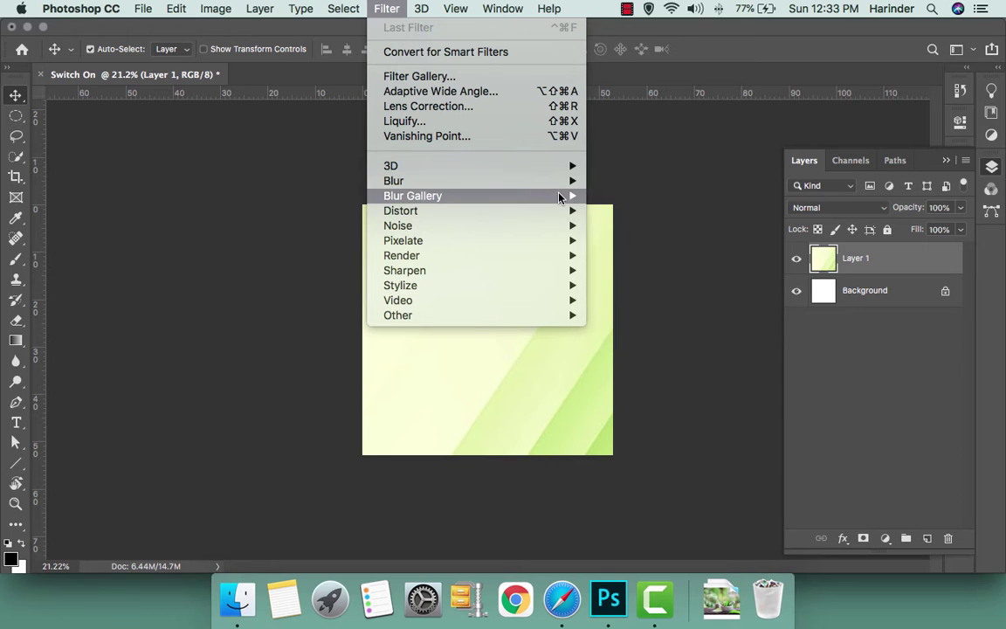
{"action": "mouse_move", "coordinate": [397, 225]}
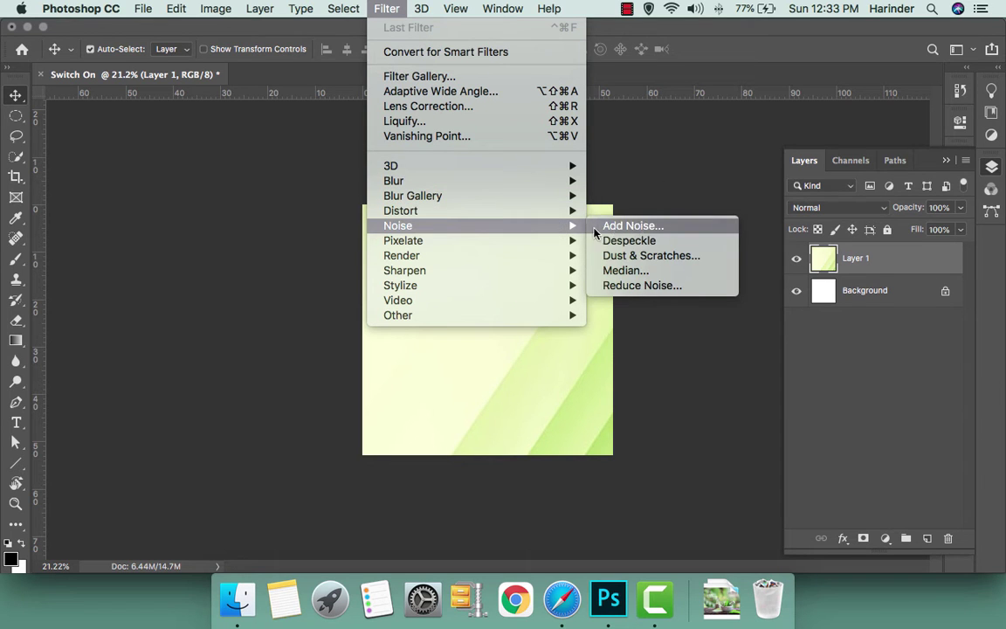
{"action": "left_click", "coordinate": [631, 227]}
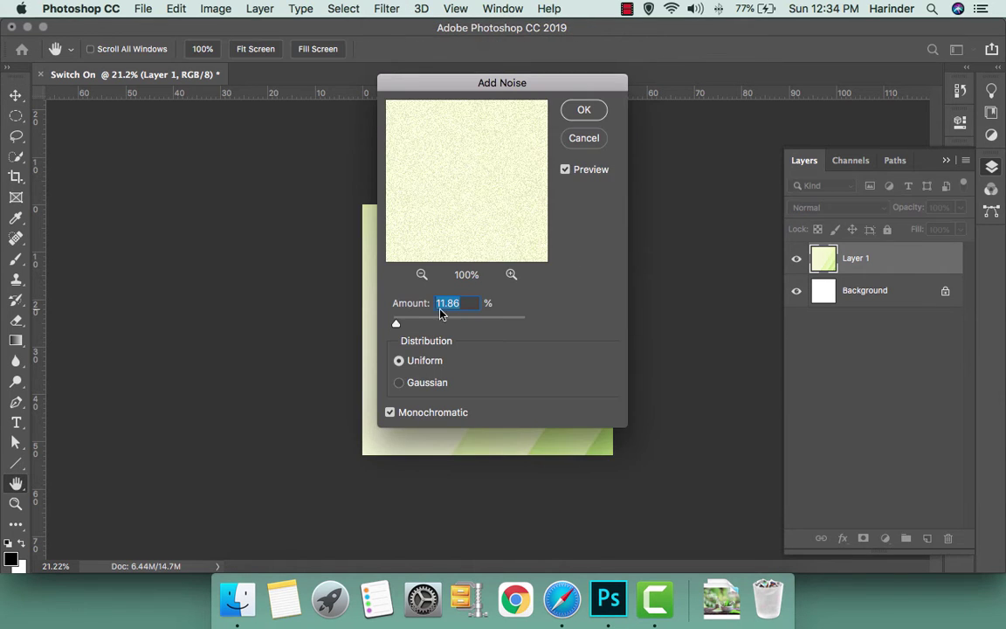
{"action": "left_click", "coordinate": [398, 382]}
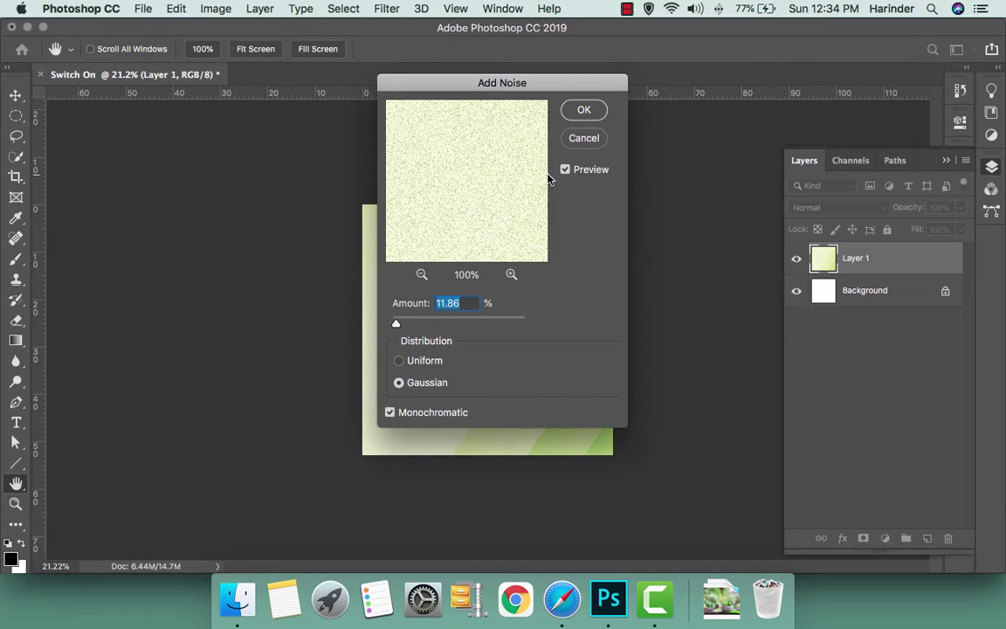
{"action": "left_click", "coordinate": [583, 110]}
{"action": "key", "text": "v"}
{"action": "scroll", "coordinate": [608, 370], "scroll_direction": "up", "scroll_amount": 5}
{"action": "scroll", "coordinate": [611, 370], "scroll_direction": "down", "scroll_amount": 3}
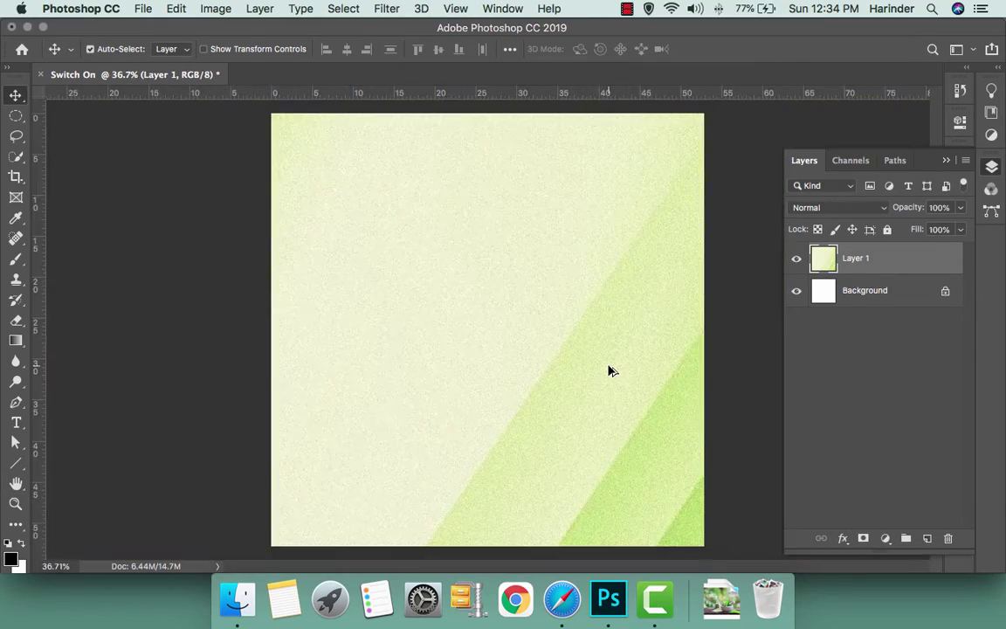
{"action": "scroll", "coordinate": [609, 370], "scroll_direction": "up", "scroll_amount": 3}
{"action": "scroll", "coordinate": [540, 329], "scroll_direction": "down", "scroll_amount": 2}
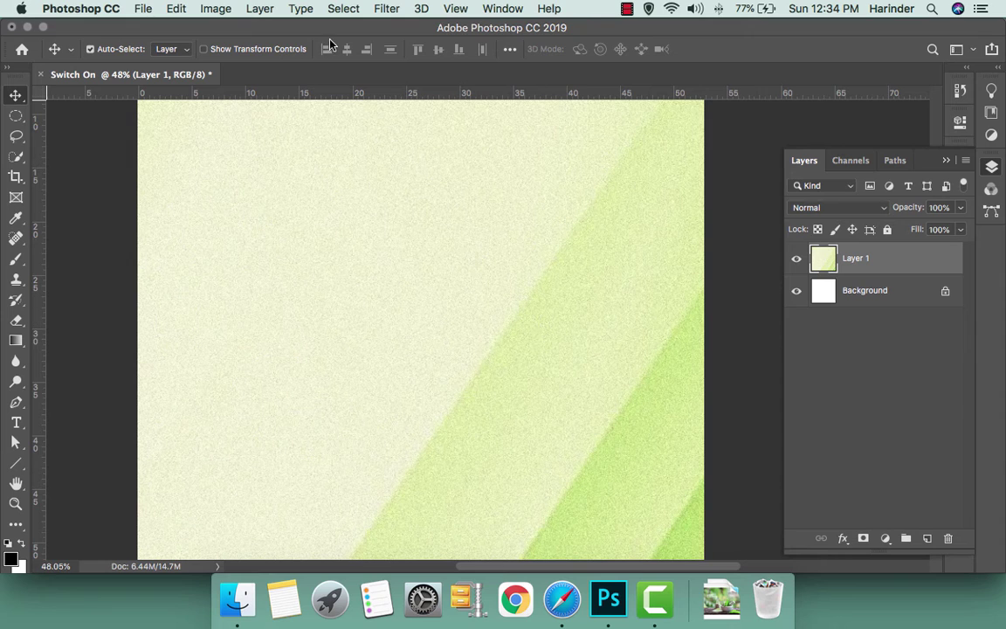
Apply a ZigZag filter to the green layer: Amount 16, Ridges 11, Pond Ripples style
{"action": "left_click", "coordinate": [379, 10]}
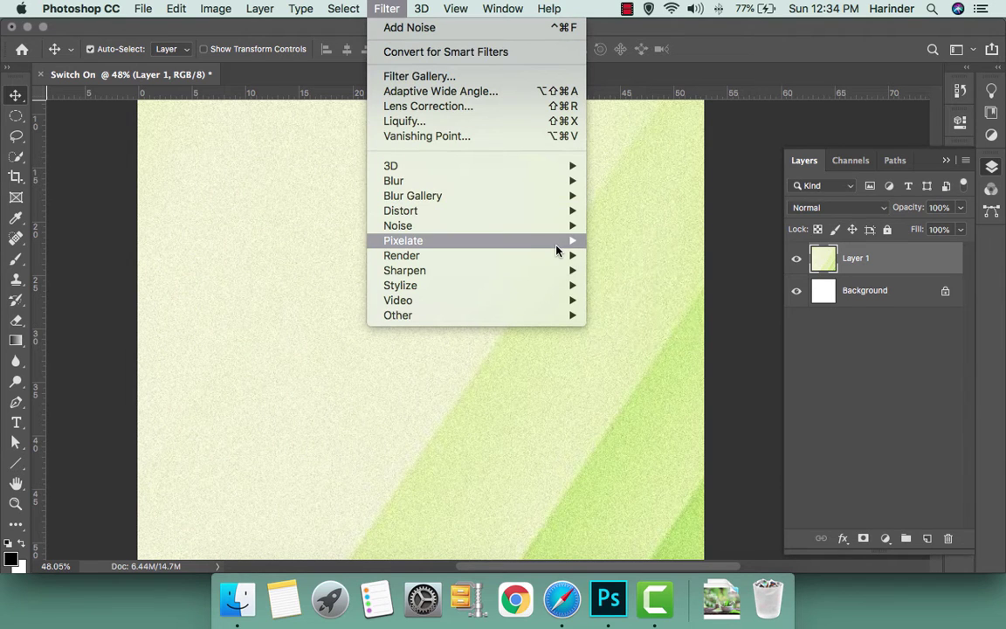
{"action": "mouse_move", "coordinate": [400, 210]}
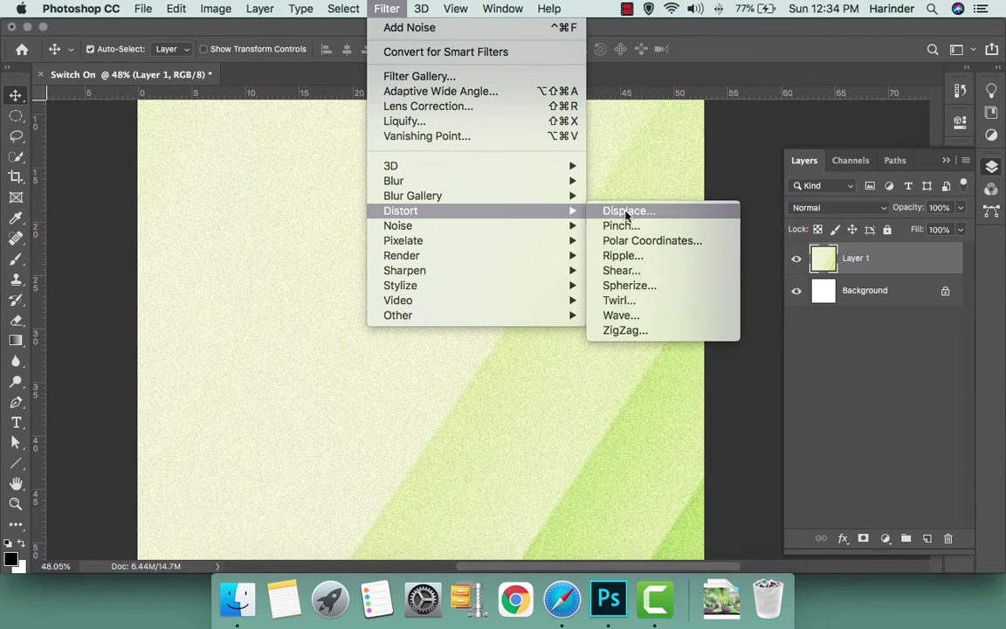
{"action": "left_click", "coordinate": [648, 330]}
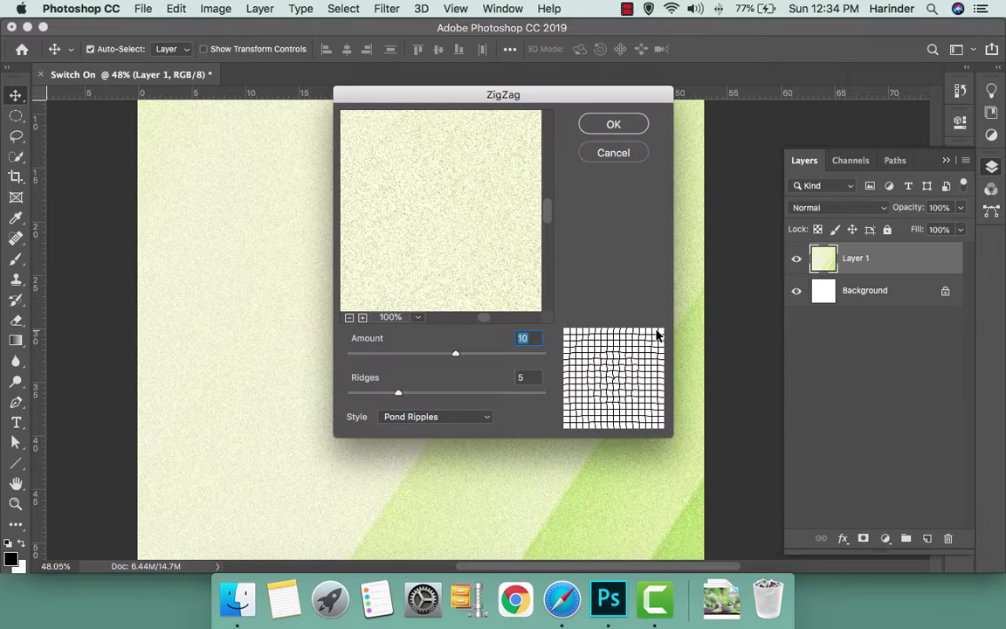
{"action": "left_click", "coordinate": [442, 237]}
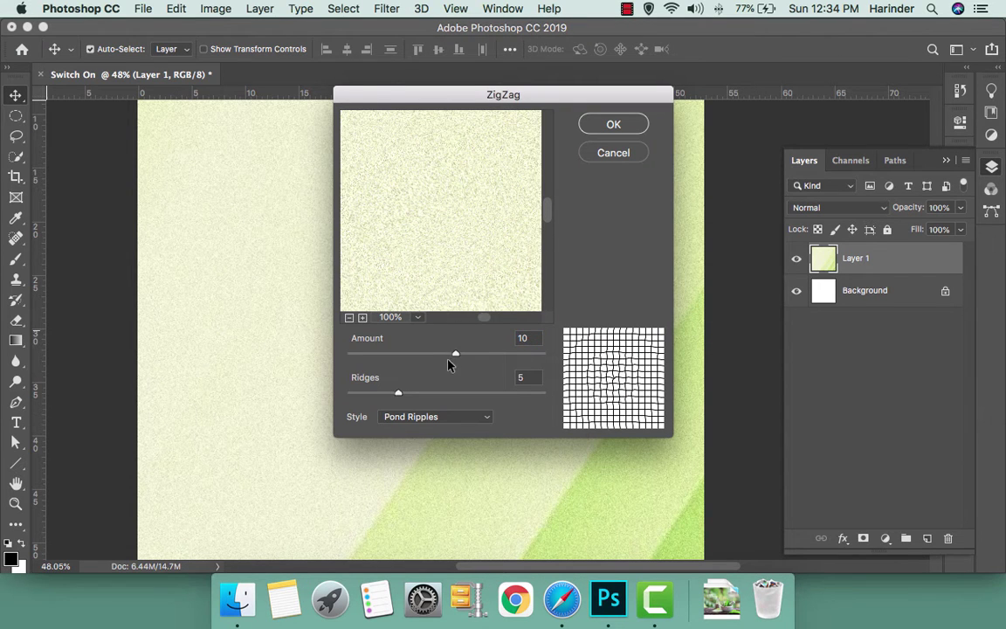
{"action": "left_click_drag", "start_coordinate": [455, 354], "coordinate": [462, 353]}
{"action": "left_click_drag", "start_coordinate": [398, 393], "coordinate": [454, 393]}
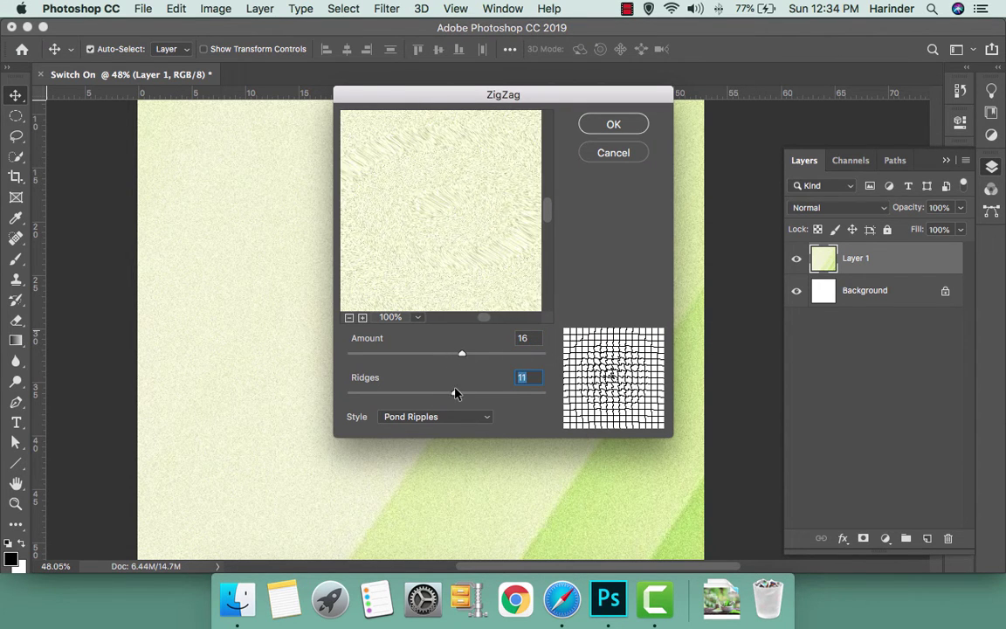
{"action": "key", "text": "Return"}
{"action": "scroll", "coordinate": [423, 305], "scroll_direction": "down", "scroll_amount": 1}
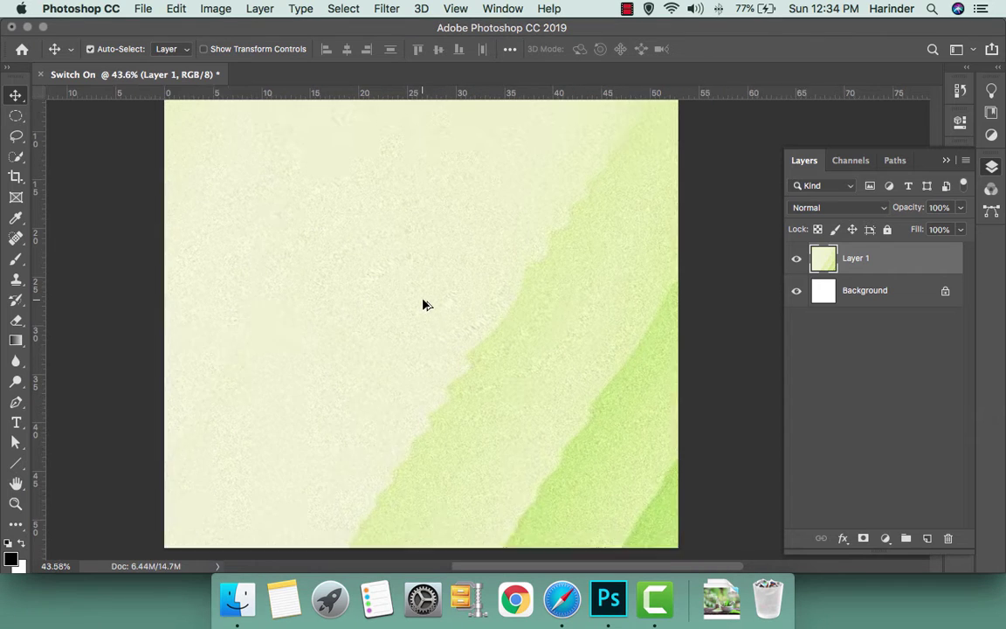
{"action": "scroll", "coordinate": [422, 305], "scroll_direction": "down", "scroll_amount": 1}
Apply a Zoom-method Radial Blur of about amount 10, Good quality, to the green layer
{"action": "left_click", "coordinate": [386, 9]}
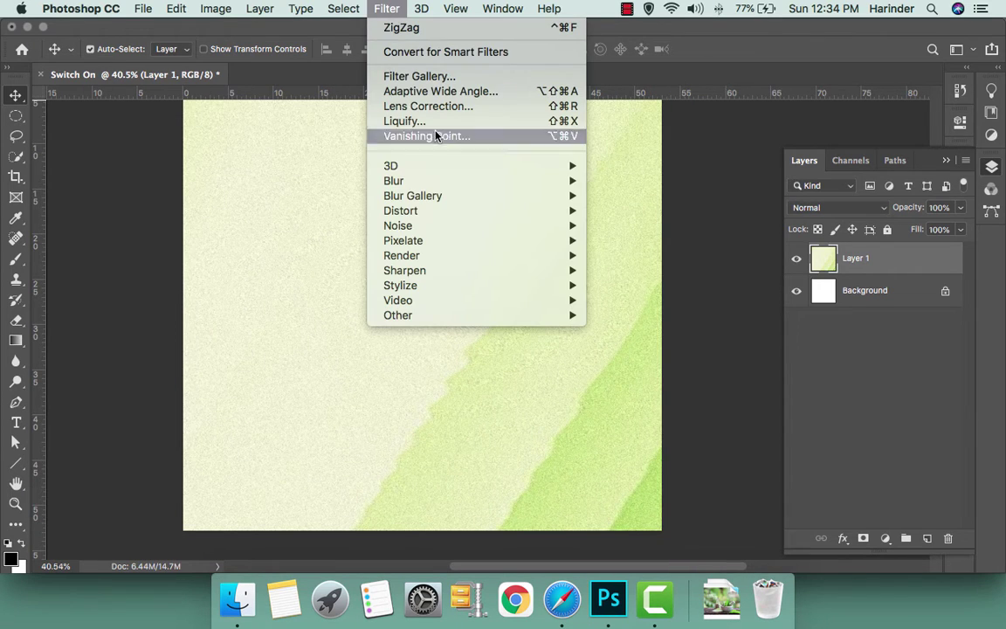
{"action": "mouse_move", "coordinate": [394, 180]}
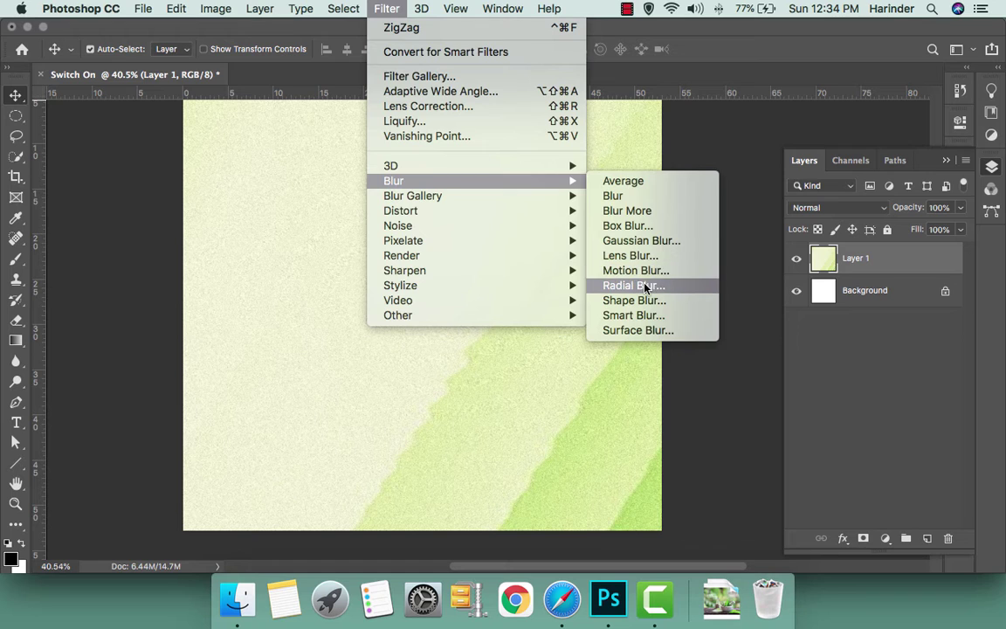
{"action": "left_click", "coordinate": [644, 286]}
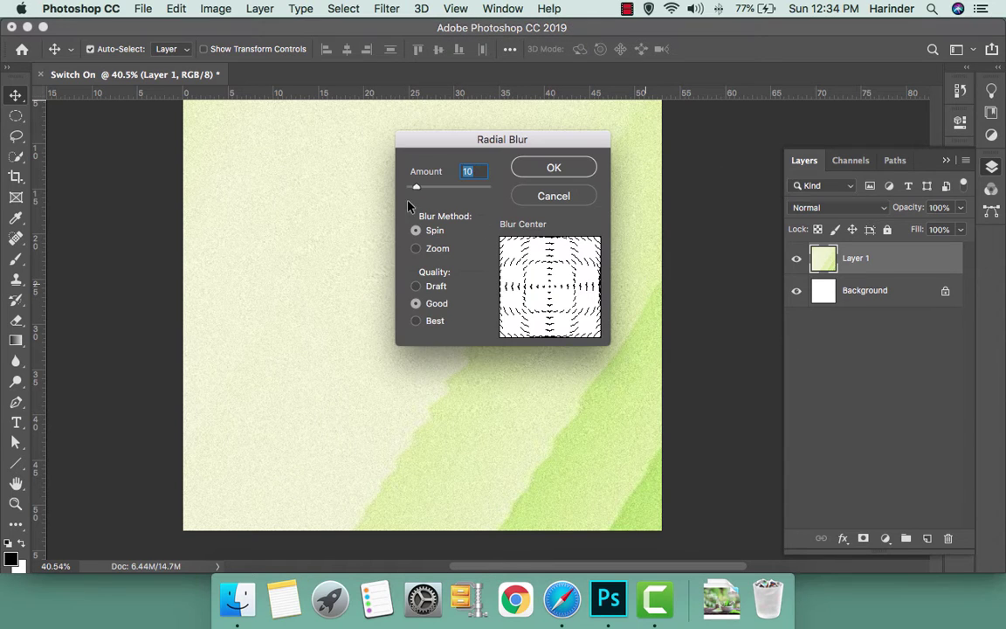
{"action": "left_click", "coordinate": [416, 249]}
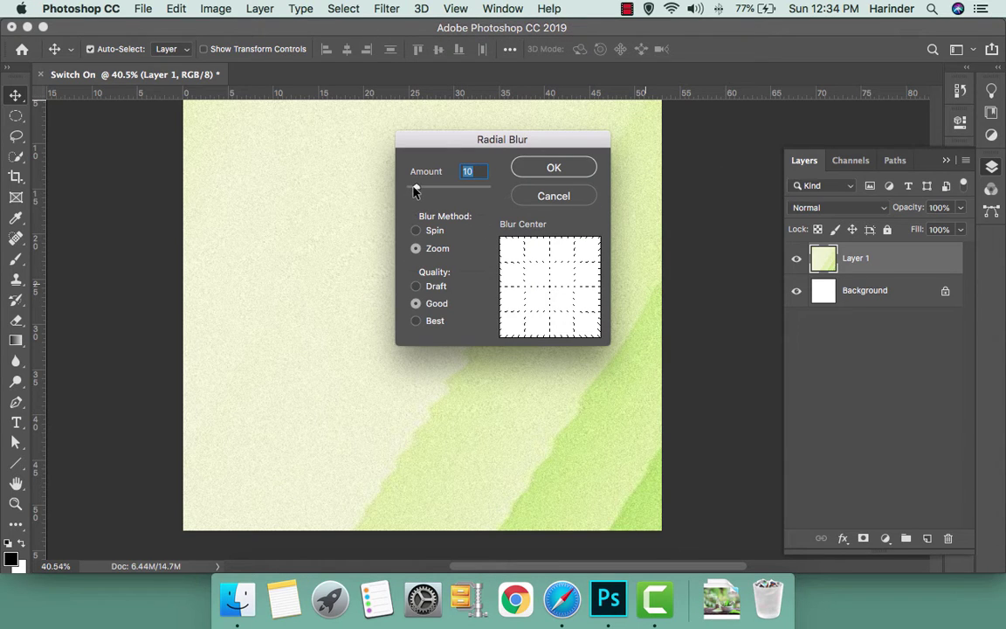
{"action": "left_click", "coordinate": [539, 169]}
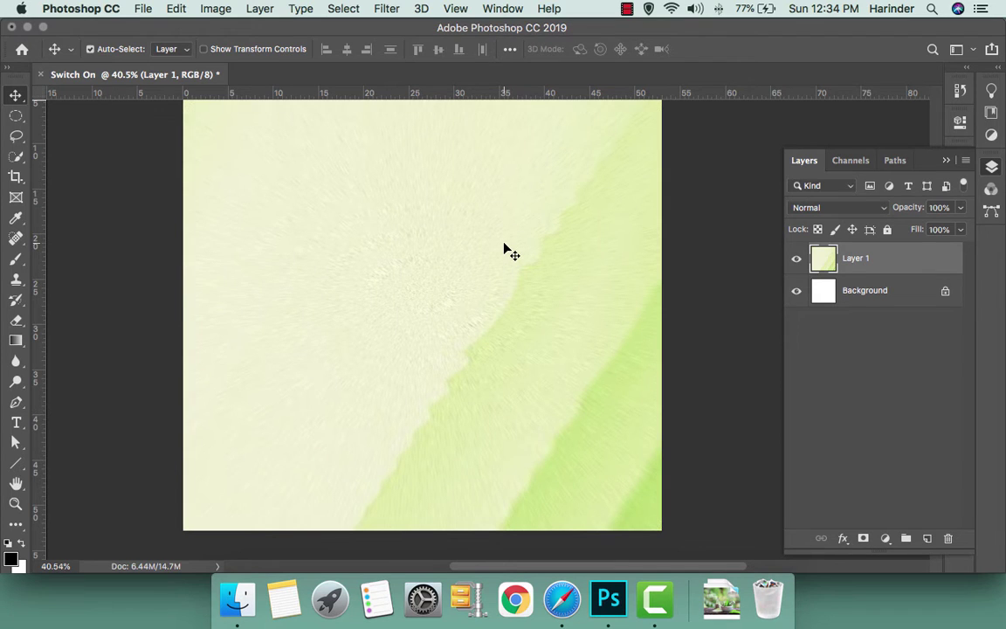
{"action": "scroll", "coordinate": [511, 254], "scroll_direction": "up", "scroll_amount": 5}
{"action": "scroll", "coordinate": [503, 290], "scroll_direction": "down", "scroll_amount": 2}
{"action": "scroll", "coordinate": [500, 283], "scroll_direction": "down", "scroll_amount": 5}
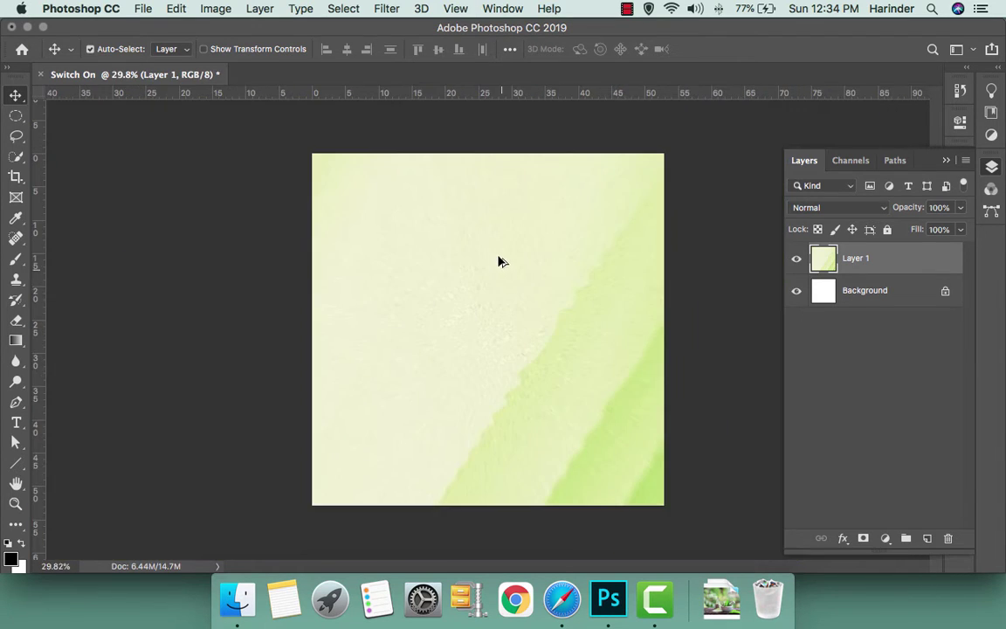
{"action": "scroll", "coordinate": [498, 260], "scroll_direction": "up", "scroll_amount": 6}
{"action": "scroll", "coordinate": [494, 254], "scroll_direction": "down", "scroll_amount": 4}
Add a layer mask to Layer 1 and set the brush to about 476 px
{"action": "key", "text": "e"}
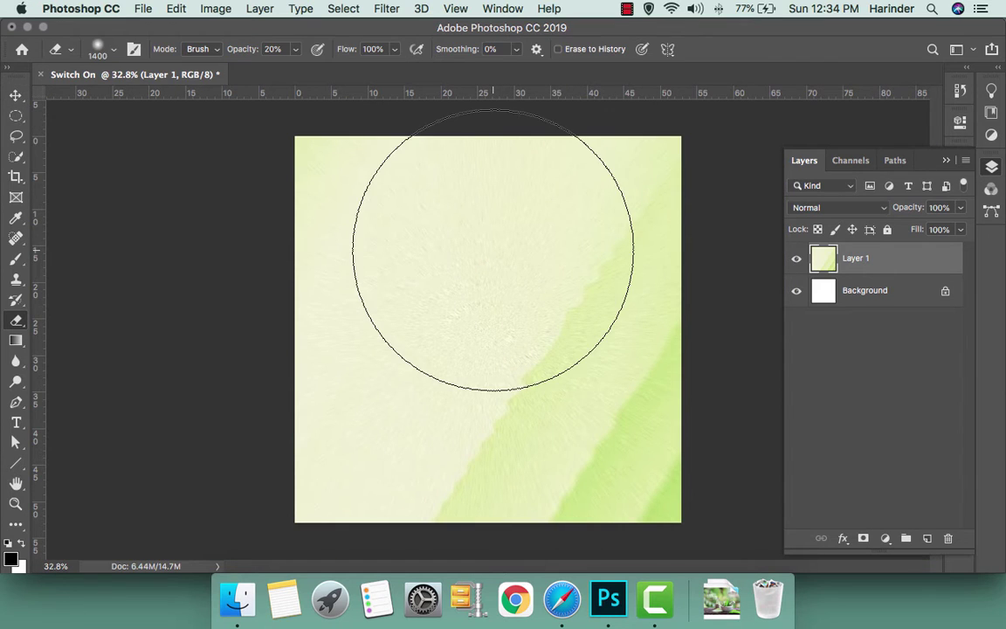
{"action": "left_click", "coordinate": [863, 539]}
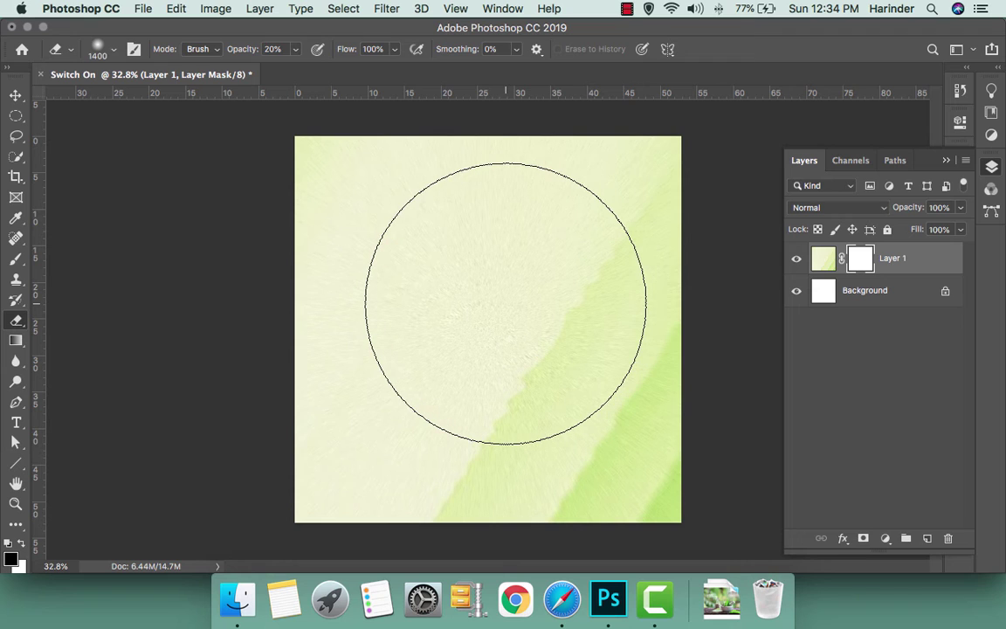
{"action": "key", "text": "b"}
{"action": "right_click", "coordinate": [494, 304]}
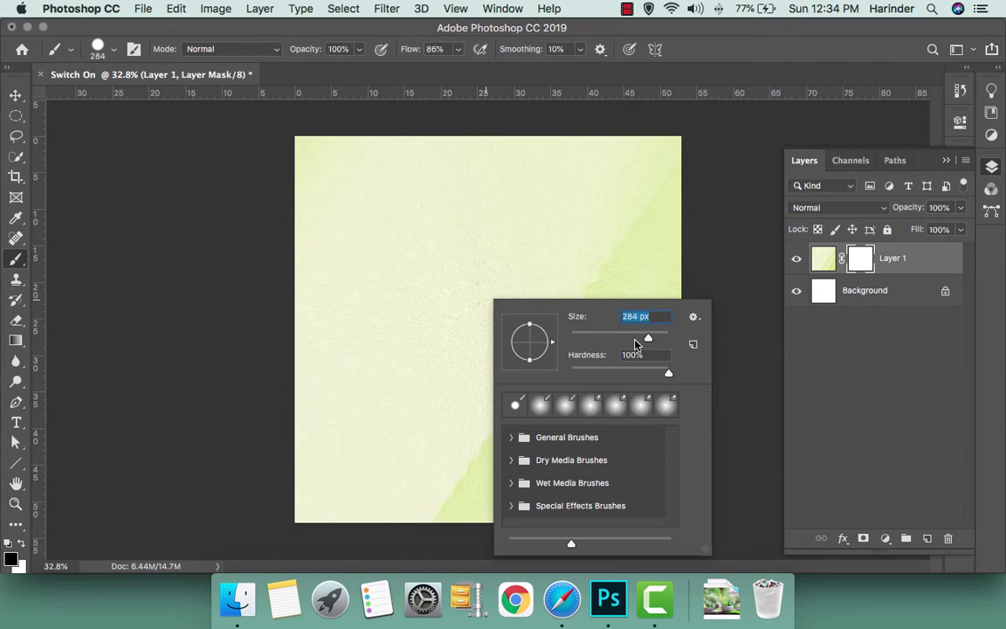
{"action": "left_click_drag", "start_coordinate": [651, 341], "coordinate": [662, 337]}
{"action": "key", "text": "Return"}
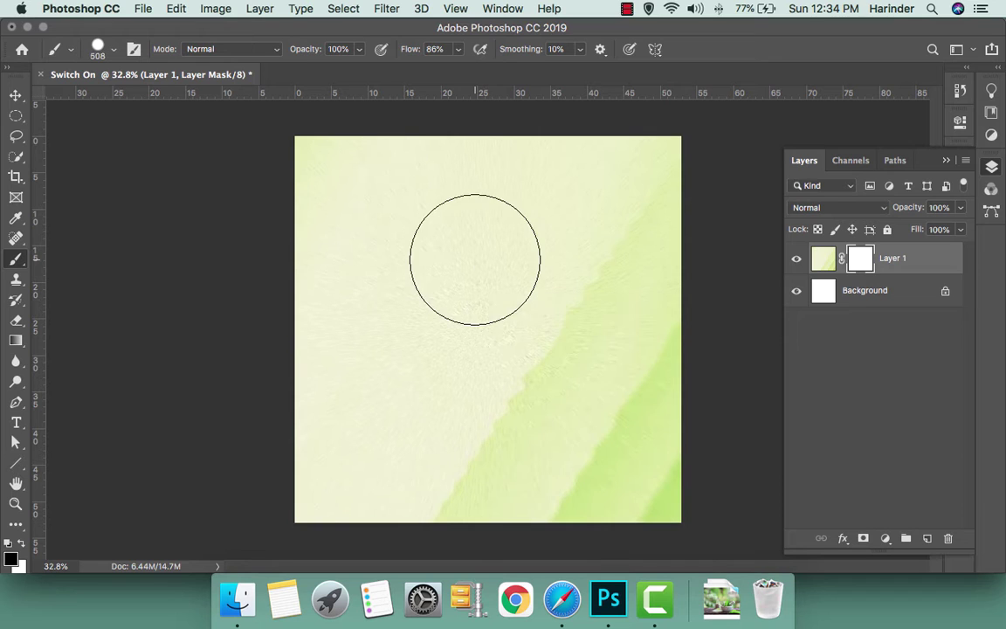
Paint the mask's centre with a soft, roughly 460 px black brush so it fades to white
{"action": "left_click", "coordinate": [472, 271]}
{"action": "key", "text": "ctrl+z"}
{"action": "right_click", "coordinate": [471, 276]}
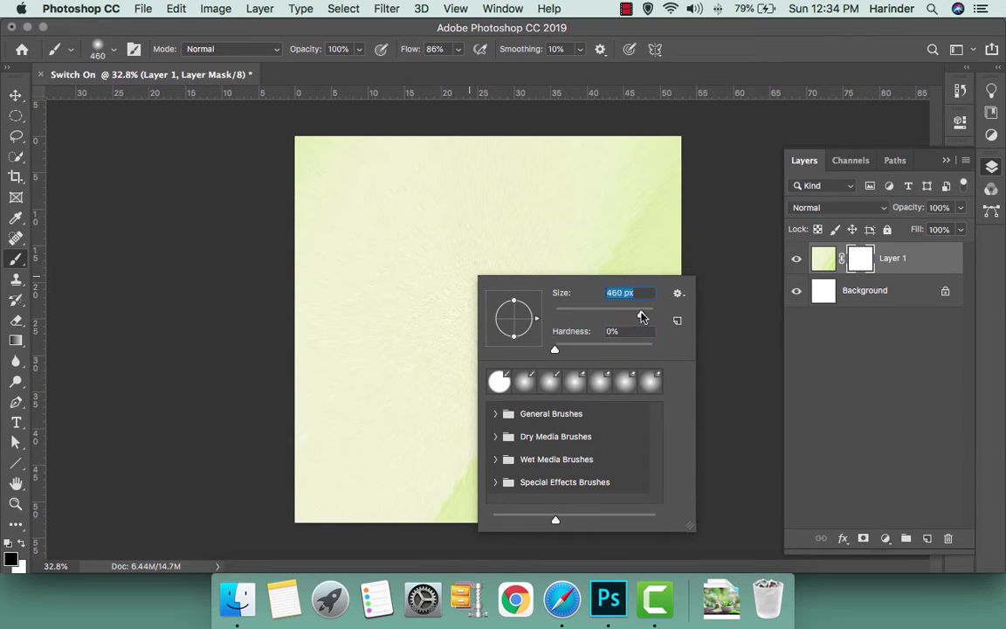
{"action": "left_click_drag", "start_coordinate": [645, 317], "coordinate": [636, 317]}
{"action": "left_click", "coordinate": [441, 253]}
{"action": "mouse_move", "coordinate": [512, 320]}
{"action": "left_mouse_down"}
{"action": "mouse_move", "coordinate": [531, 365]}
{"action": "mouse_move", "coordinate": [453, 426]}
{"action": "mouse_move", "coordinate": [567, 291]}
{"action": "mouse_move", "coordinate": [568, 236]}
{"action": "mouse_move", "coordinate": [563, 382]}
{"action": "left_mouse_up"}
Switch to the Move tool and zoom in and out to check the faded centre
{"action": "key", "text": "v"}
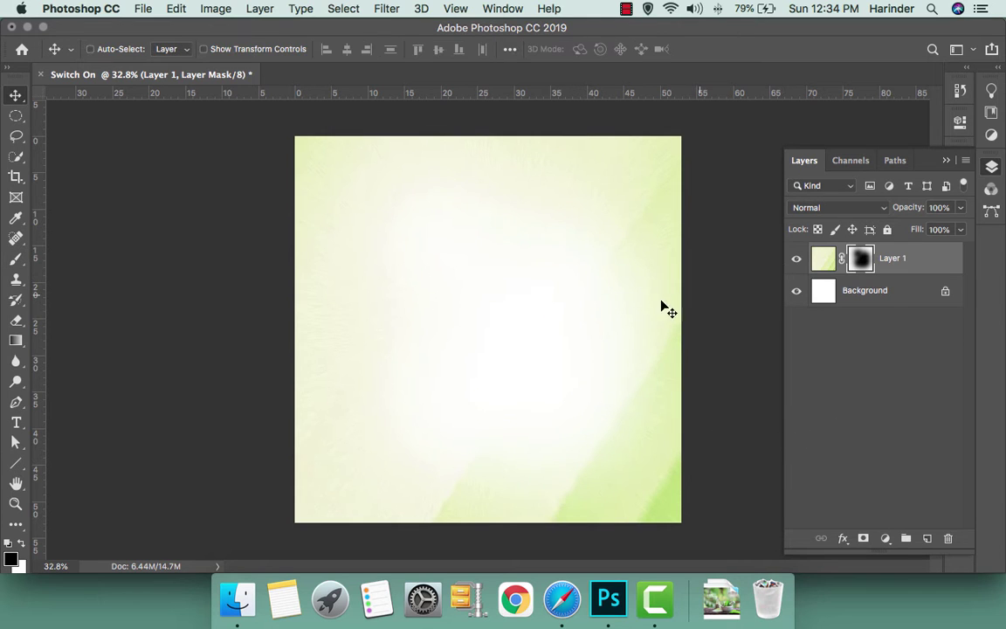
{"action": "scroll", "coordinate": [653, 310], "scroll_direction": "up", "scroll_amount": 5, "text": "alt"}
{"action": "scroll", "coordinate": [460, 297], "scroll_direction": "down", "scroll_amount": 2, "text": "alt"}
{"action": "scroll", "coordinate": [460, 296], "scroll_direction": "down", "scroll_amount": 1, "text": "alt"}
{"action": "scroll", "coordinate": [460, 299], "scroll_direction": "down", "scroll_amount": 3, "text": "alt"}
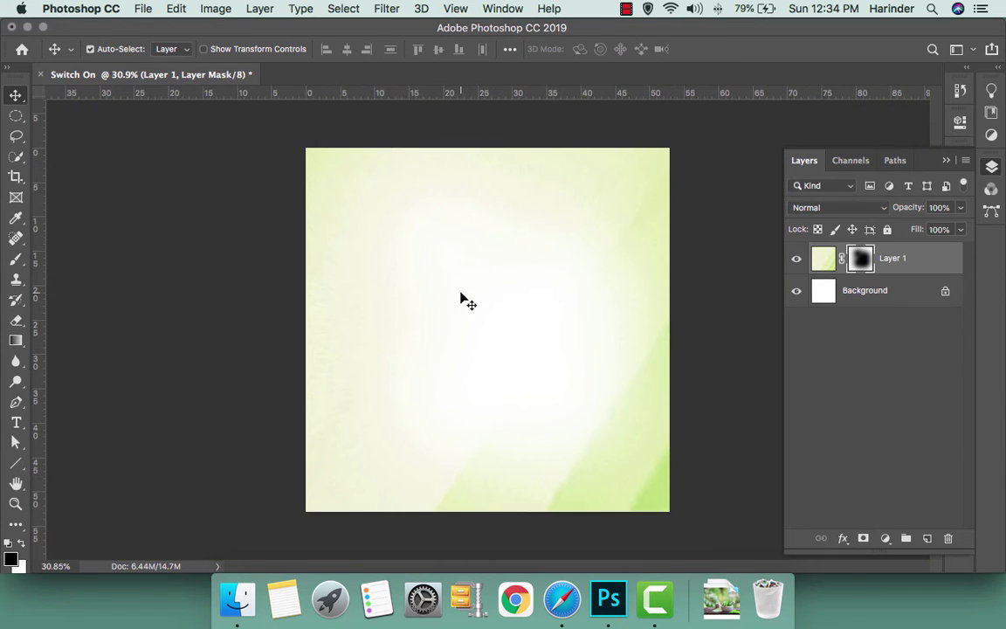
{"action": "scroll", "coordinate": [406, 310], "scroll_direction": "up", "scroll_amount": 2}
{"action": "scroll", "coordinate": [406, 310], "scroll_direction": "up", "scroll_amount": 2}
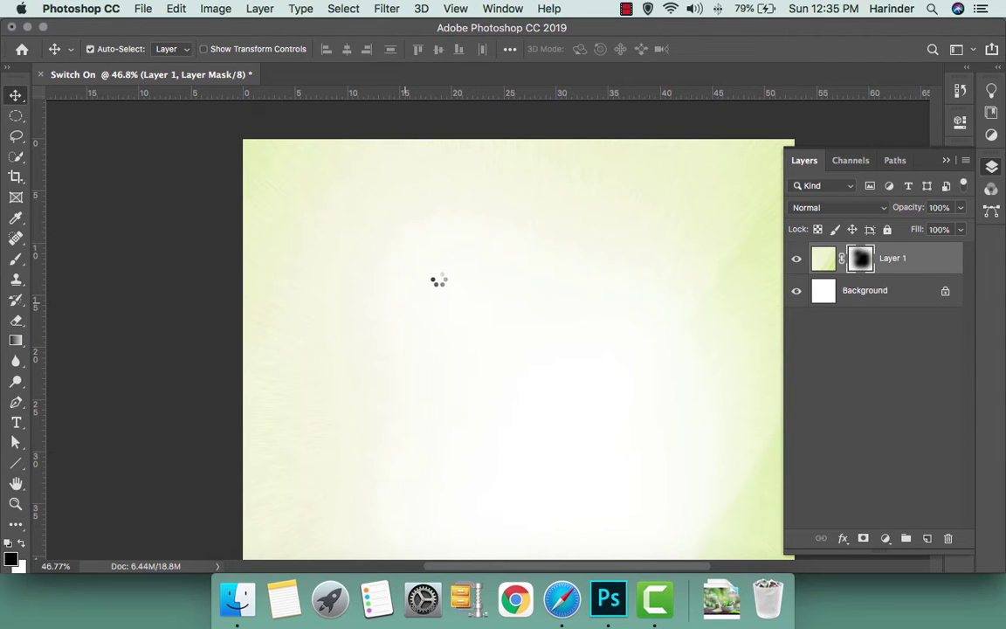
Search 'heading text font' in a new Safari tab and open the sans-serif headings fonts article
{"action": "key", "text": "t"}
{"action": "left_click", "coordinate": [562, 599]}
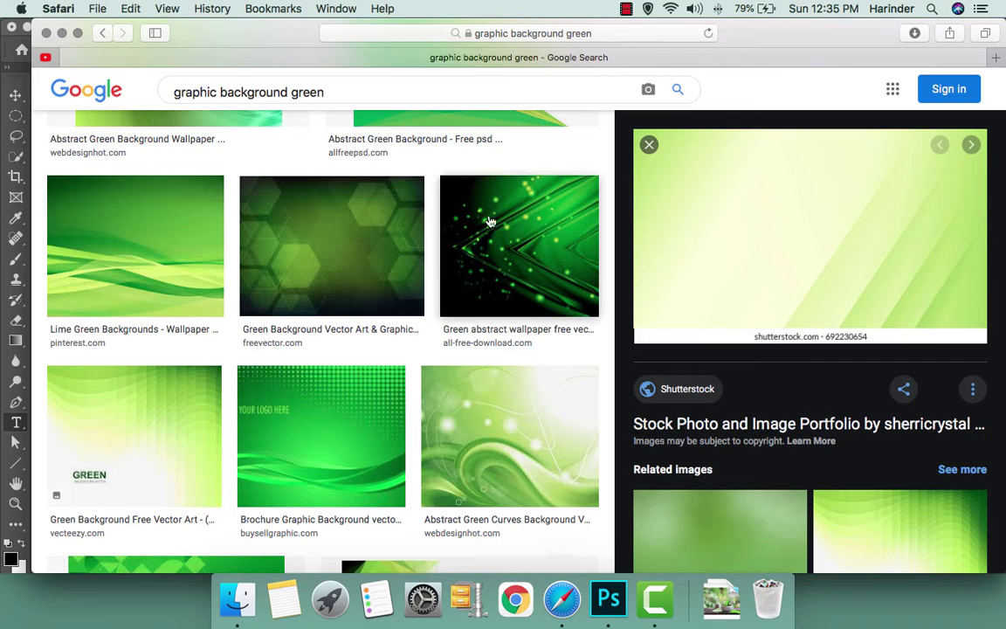
{"action": "left_click", "coordinate": [996, 58]}
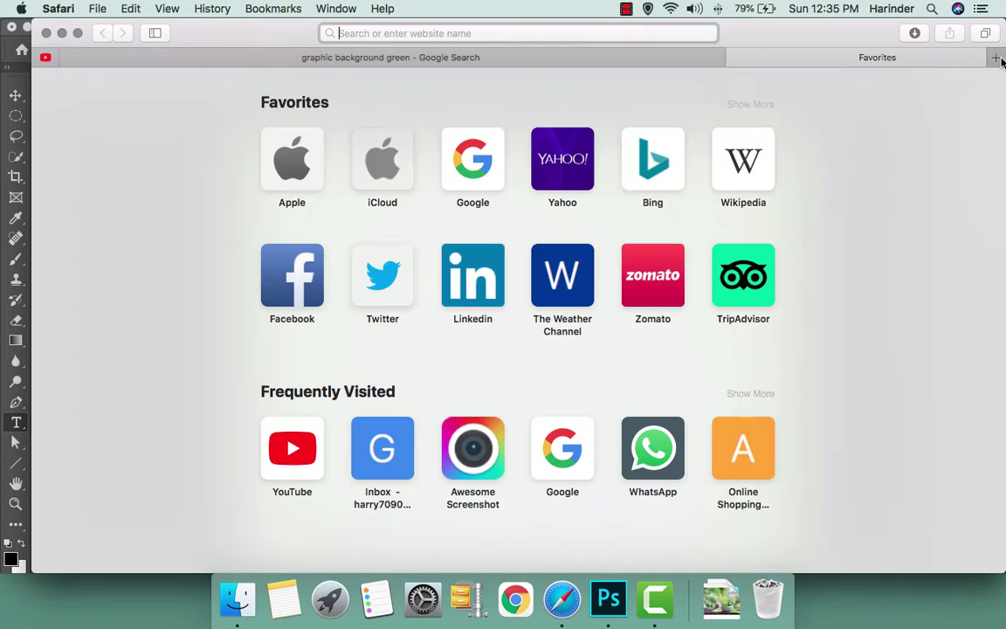
{"action": "type", "text": "heading"}
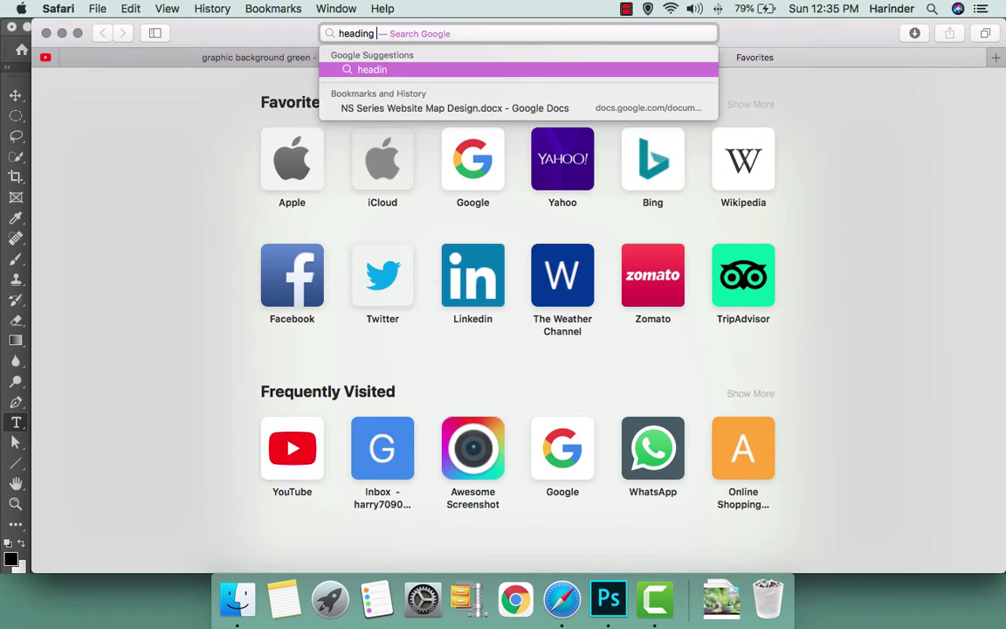
{"action": "type", "text": " text font"}
{"action": "key", "text": "Return"}
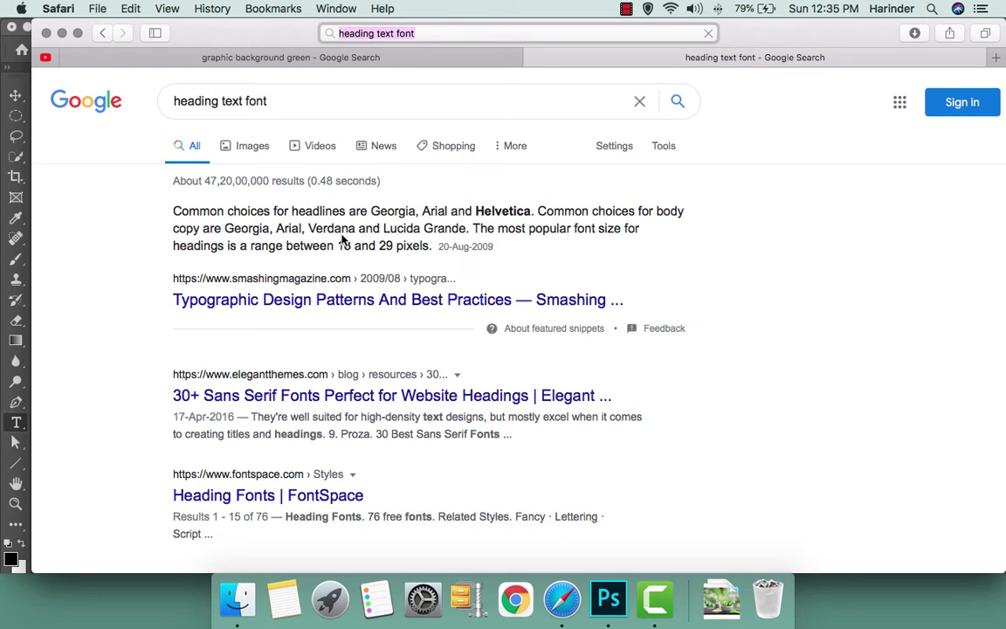
{"action": "left_click", "coordinate": [299, 394], "text": "super"}
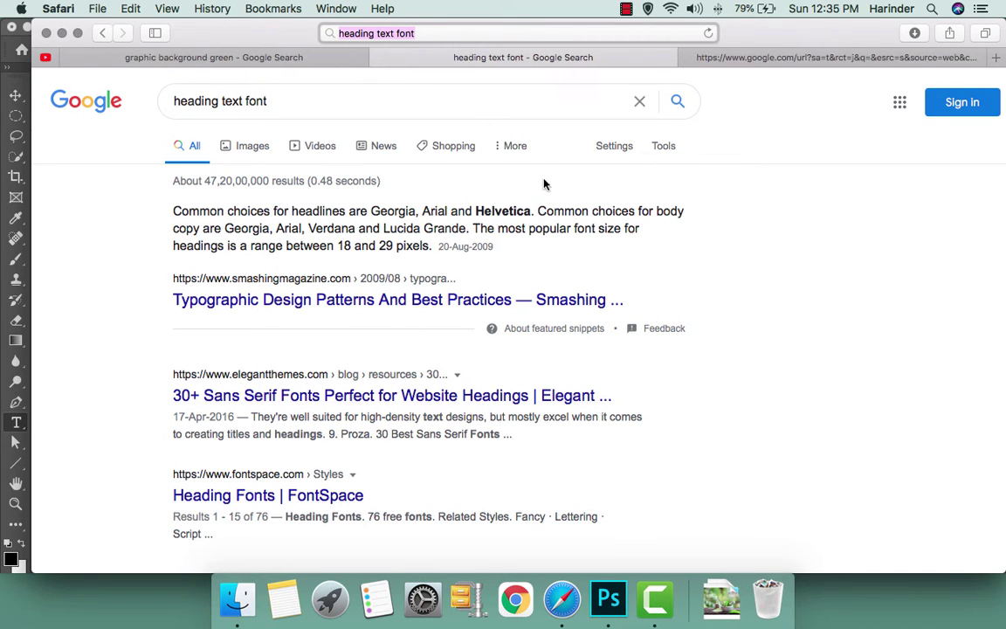
{"action": "left_click", "coordinate": [724, 61]}
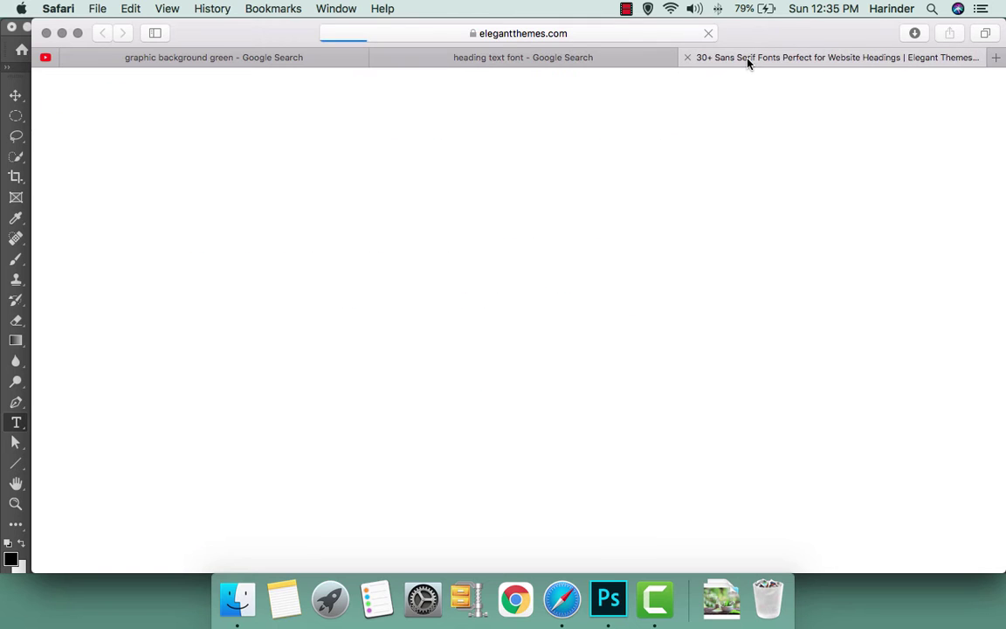
{"action": "left_click", "coordinate": [550, 57]}
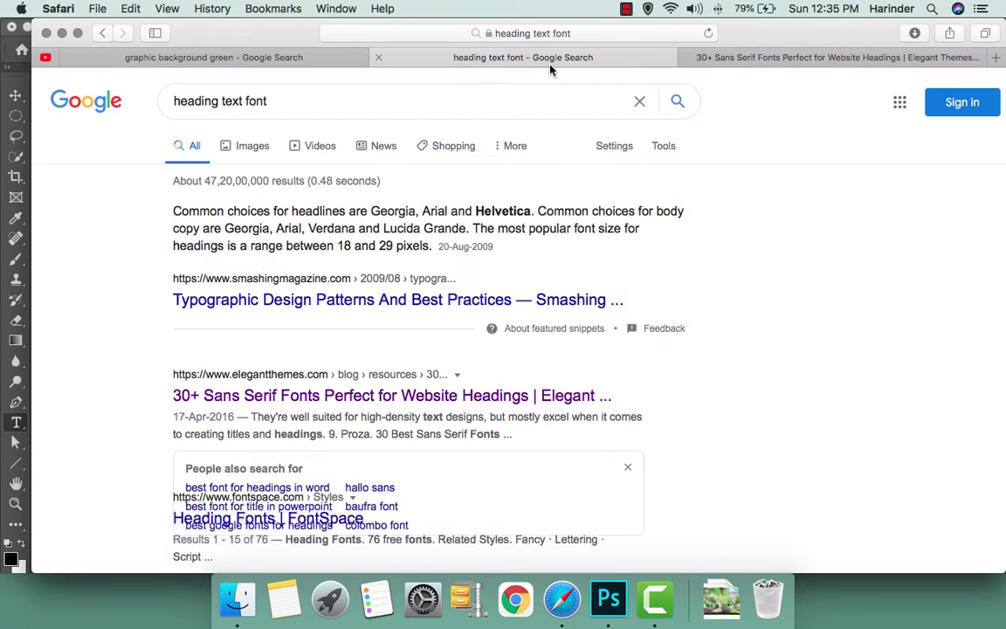
Refine the search to 'heading text font free' and open the '50 Free Fonts' article in a new tab
{"action": "left_click", "coordinate": [361, 101]}
{"action": "type", "text": "ree"}
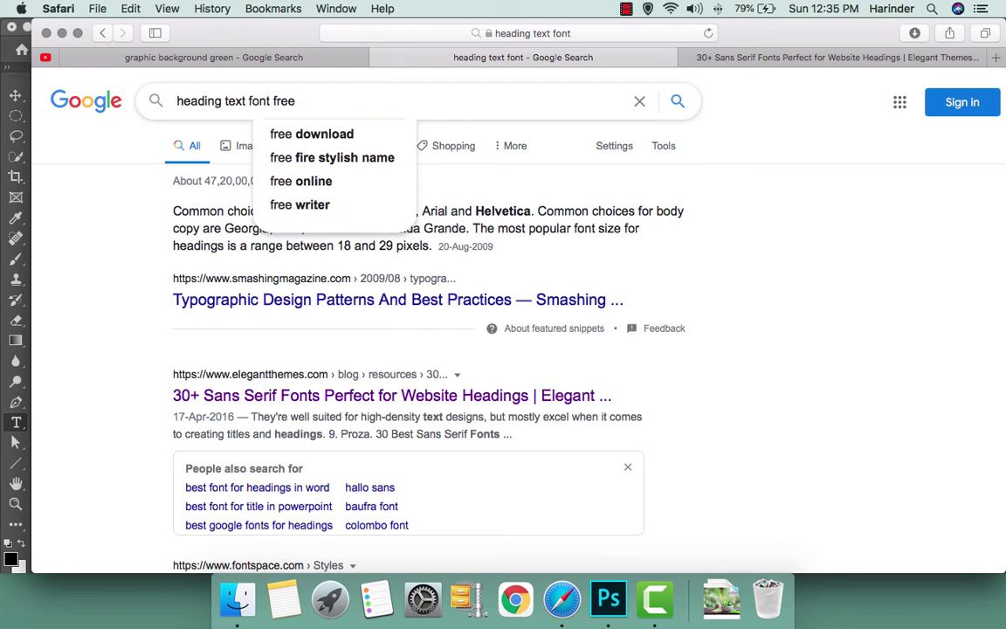
{"action": "key", "text": "Return"}
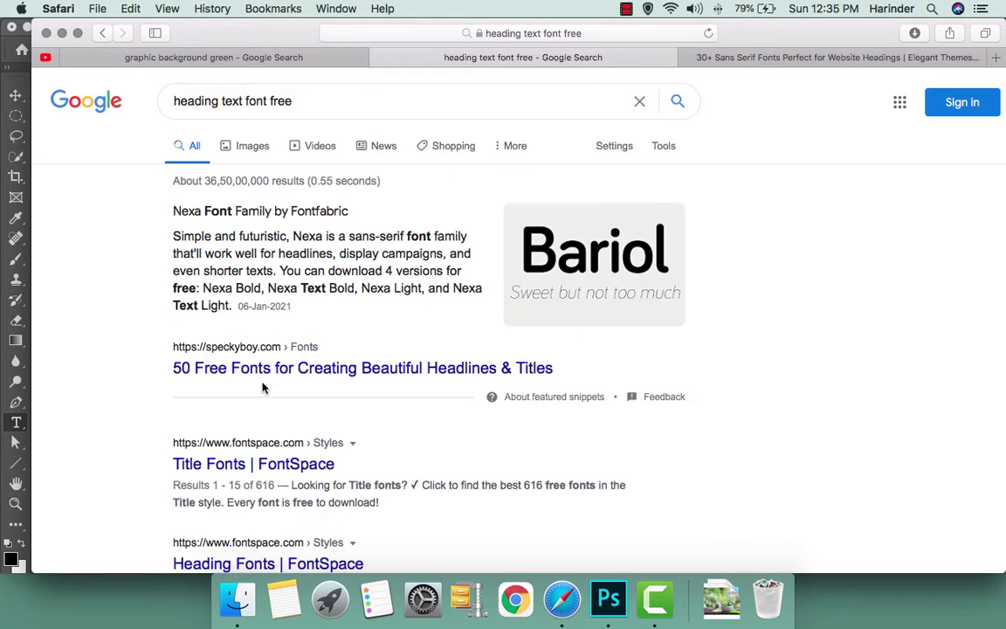
{"action": "left_click", "coordinate": [265, 369], "text": "super"}
Skim the sans-serif fonts article, dismiss its notification prompt, and close that tab
{"action": "left_click", "coordinate": [650, 58]}
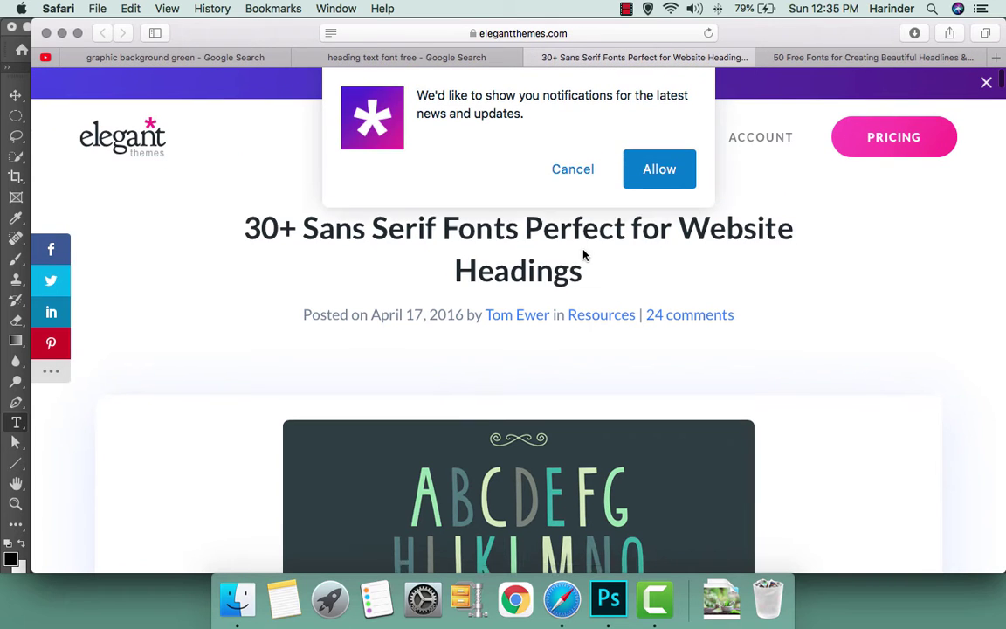
{"action": "scroll", "coordinate": [583, 254], "scroll_direction": "down", "scroll_amount": 3}
{"action": "left_click", "coordinate": [573, 168]}
{"action": "scroll", "coordinate": [572, 283], "scroll_direction": "down", "scroll_amount": 2}
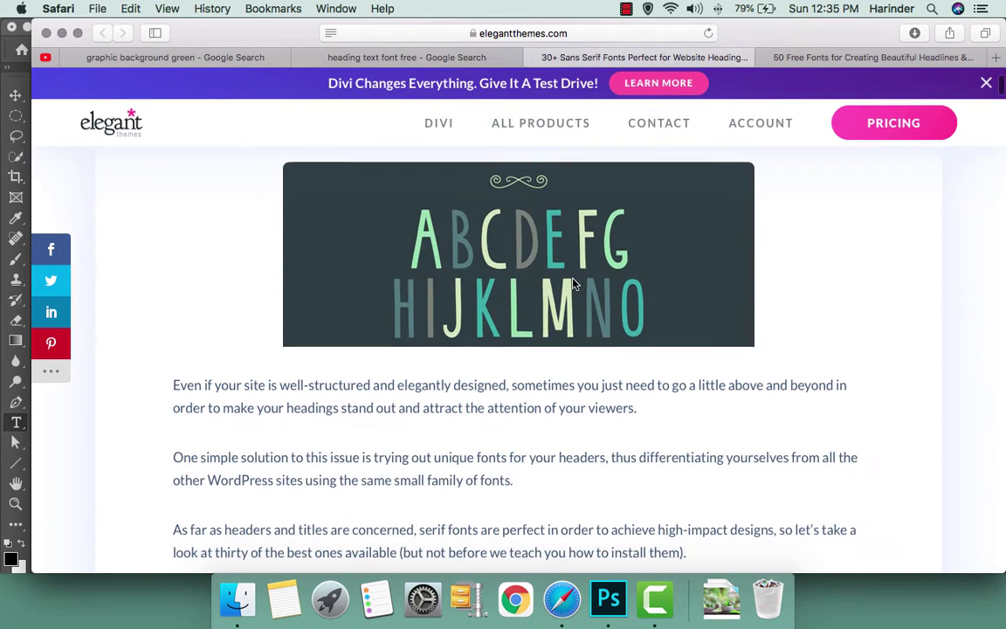
{"action": "scroll", "coordinate": [573, 282], "scroll_direction": "down", "scroll_amount": 2}
{"action": "scroll", "coordinate": [573, 282], "scroll_direction": "down", "scroll_amount": 5}
{"action": "scroll", "coordinate": [572, 282], "scroll_direction": "down", "scroll_amount": 3}
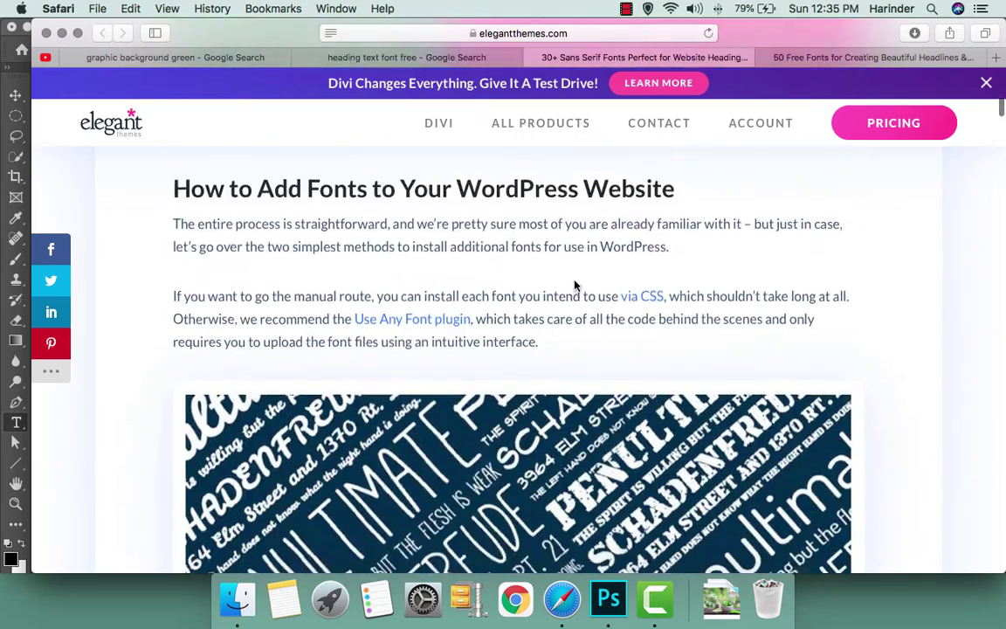
{"action": "scroll", "coordinate": [575, 284], "scroll_direction": "up", "scroll_amount": 5}
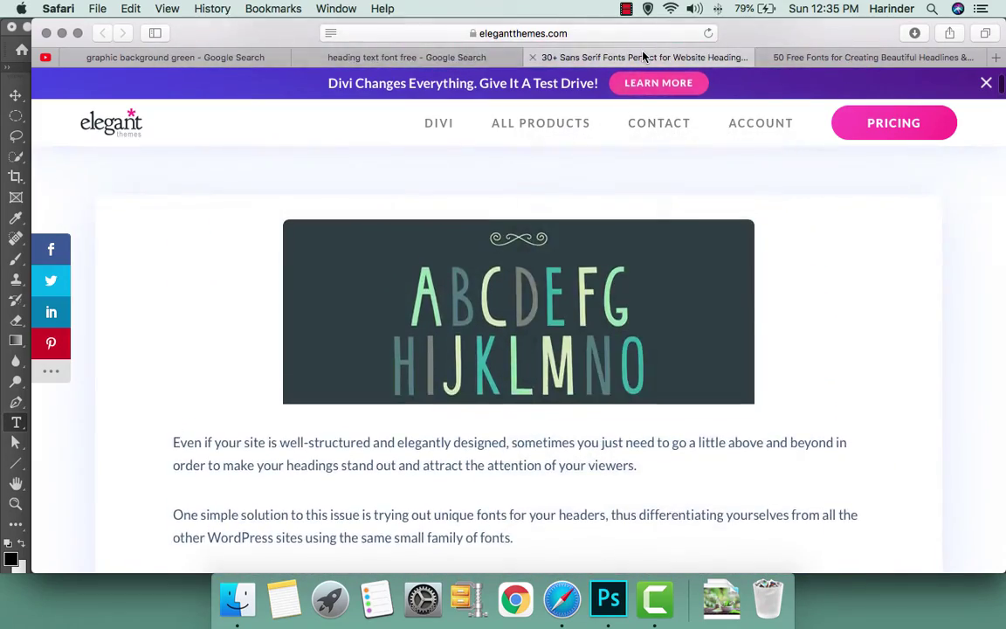
{"action": "key", "text": "super+w"}
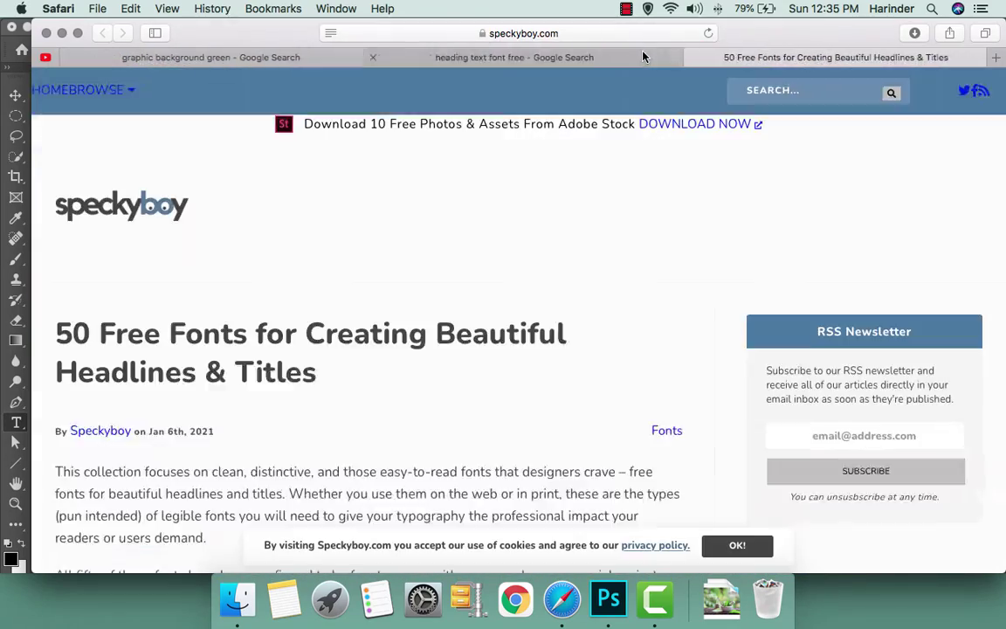
Open the Aleo Font page on Behance from the 50 Free Fonts list and follow its download link
{"action": "scroll", "coordinate": [410, 386], "scroll_direction": "down", "scroll_amount": 10}
{"action": "scroll", "coordinate": [397, 404], "scroll_direction": "down", "scroll_amount": 5}
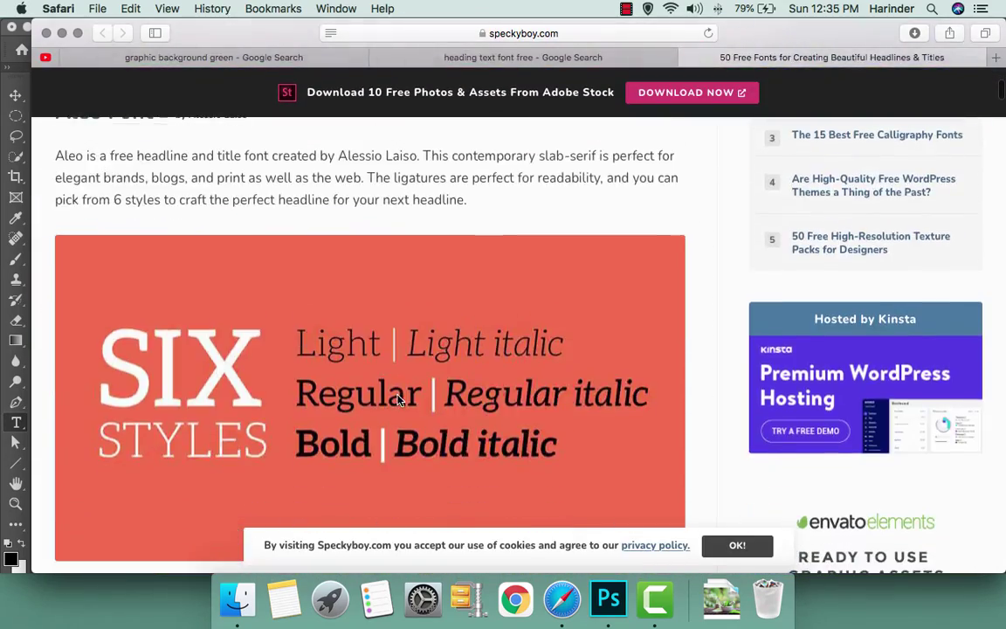
{"action": "scroll", "coordinate": [247, 332], "scroll_direction": "down", "scroll_amount": 2}
{"action": "scroll", "coordinate": [233, 314], "scroll_direction": "up", "scroll_amount": 3}
{"action": "scroll", "coordinate": [187, 288], "scroll_direction": "up", "scroll_amount": 2}
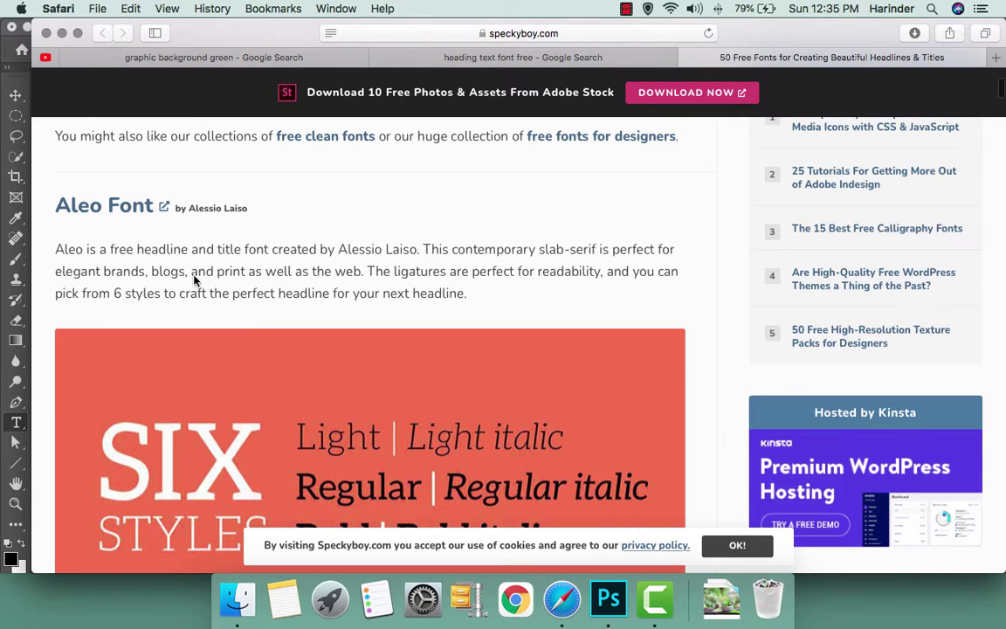
{"action": "left_click", "coordinate": [79, 207], "text": "super"}
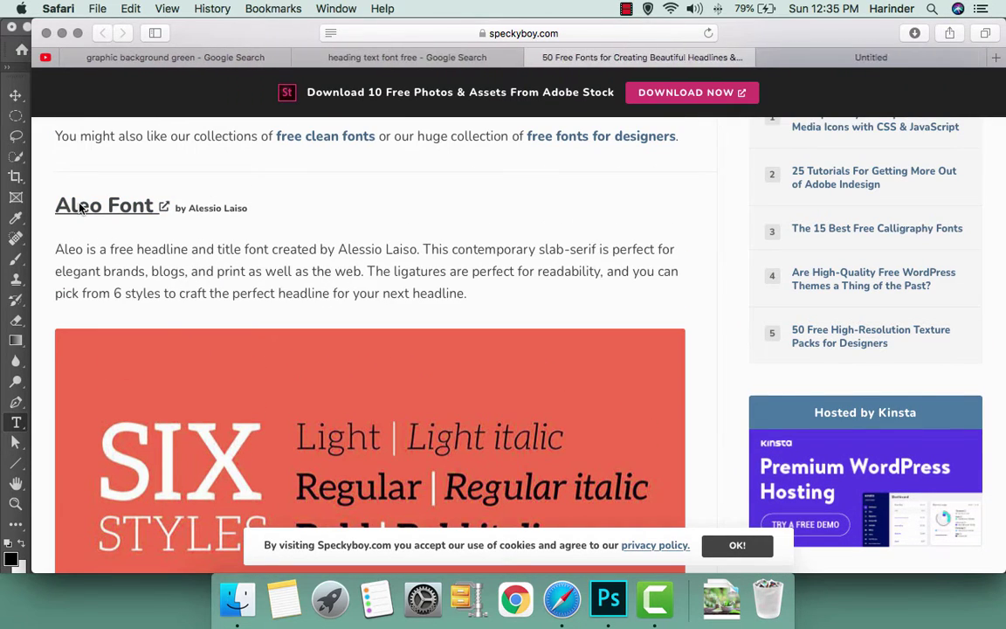
{"action": "left_click", "coordinate": [845, 59]}
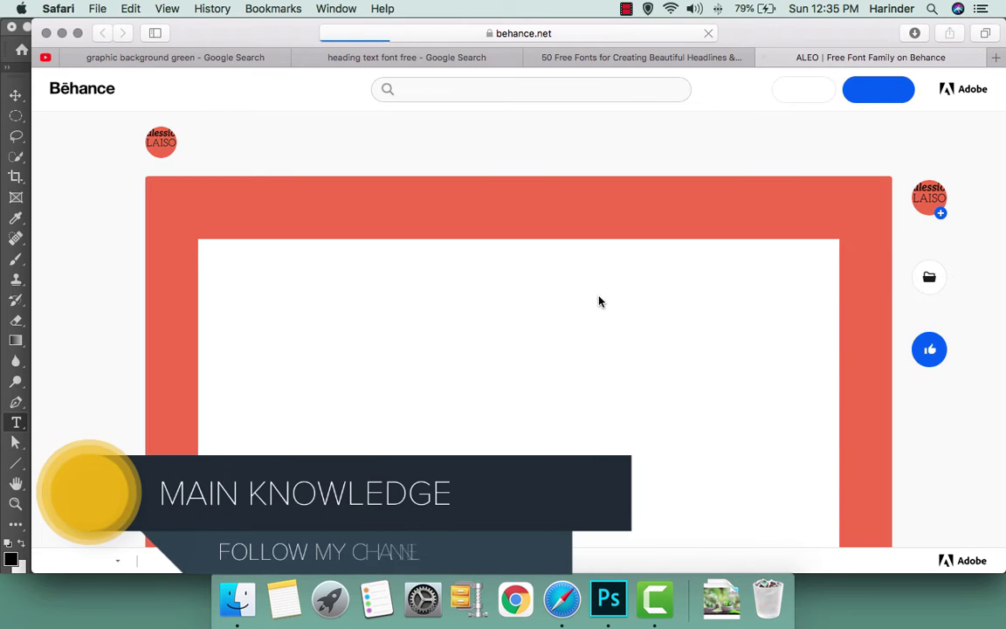
{"action": "scroll", "coordinate": [569, 345], "scroll_direction": "down", "scroll_amount": 5}
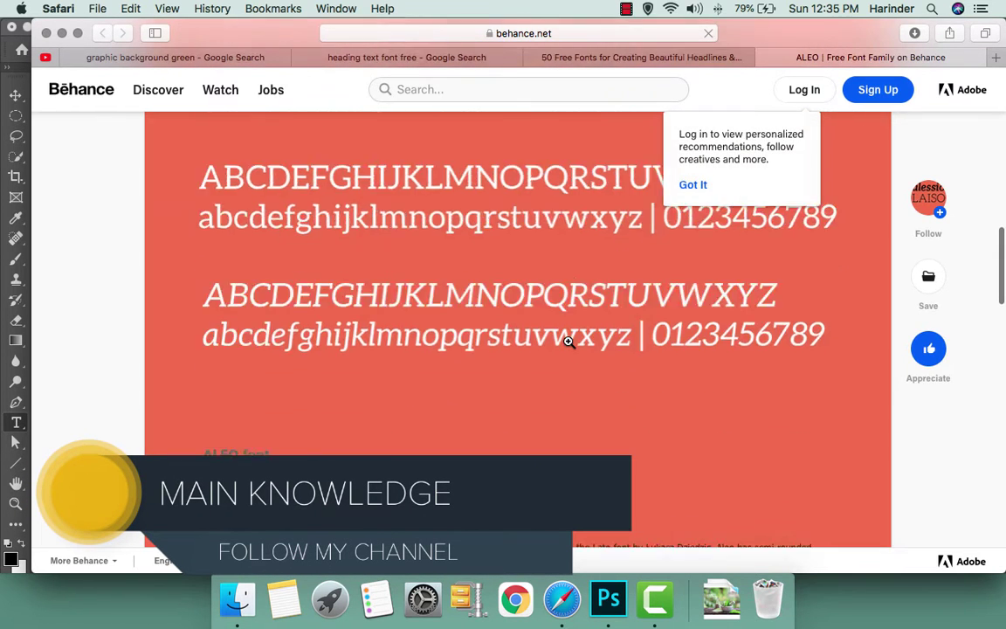
{"action": "scroll", "coordinate": [362, 426], "scroll_direction": "down", "scroll_amount": 3}
{"action": "left_click", "coordinate": [259, 401]}
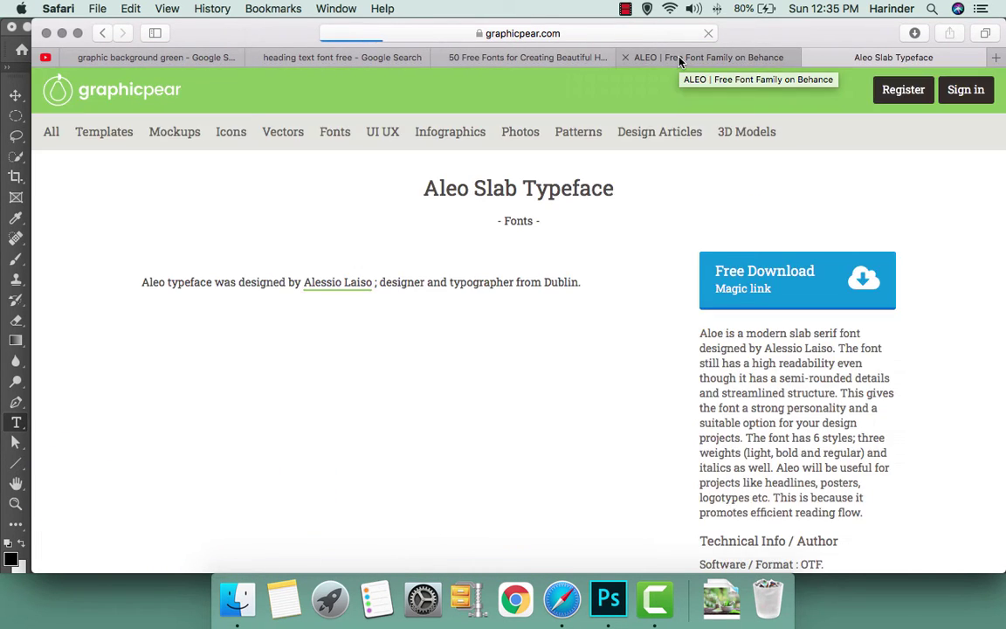
Download the free Aleo font from graphicpear.com, dismissing the designer package pop-up
{"action": "scroll", "coordinate": [649, 366], "scroll_direction": "down", "scroll_amount": 5}
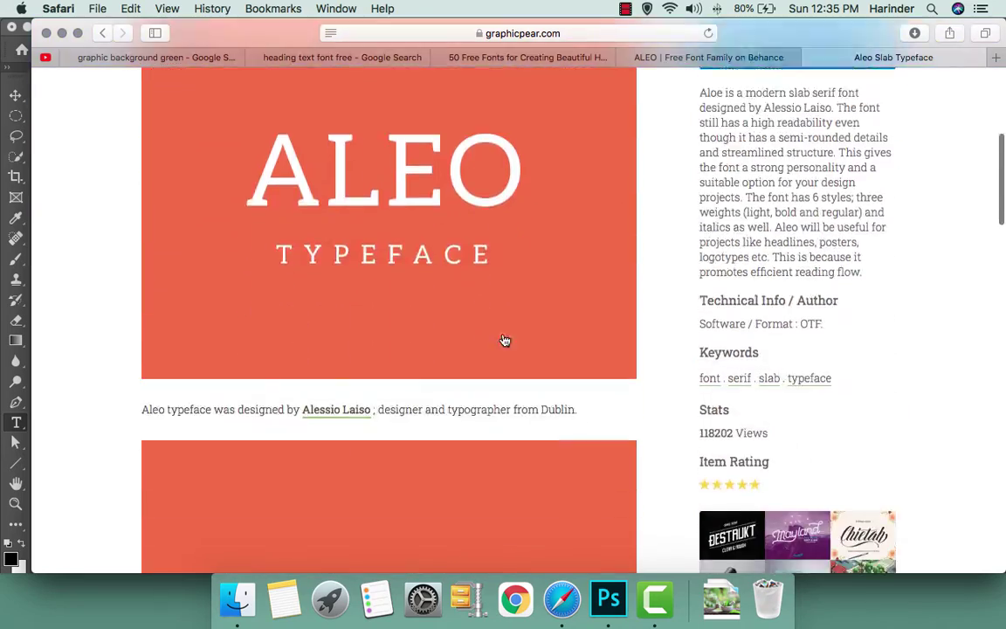
{"action": "scroll", "coordinate": [506, 341], "scroll_direction": "down", "scroll_amount": 5}
{"action": "scroll", "coordinate": [586, 299], "scroll_direction": "down", "scroll_amount": 6}
{"action": "scroll", "coordinate": [393, 358], "scroll_direction": "down", "scroll_amount": 4}
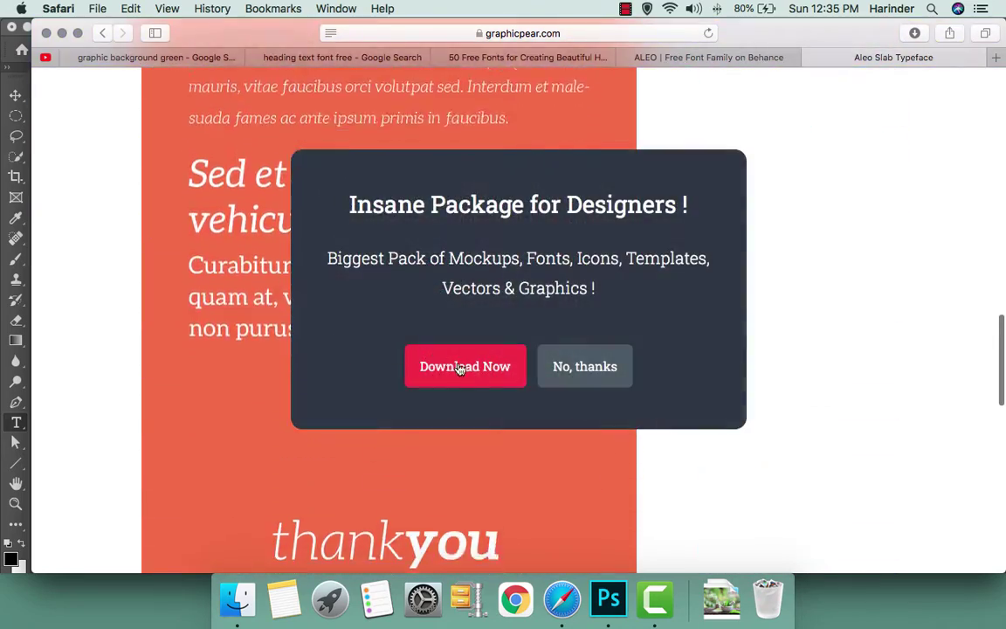
{"action": "left_click", "coordinate": [546, 366]}
{"action": "scroll", "coordinate": [533, 376], "scroll_direction": "down", "scroll_amount": 10}
{"action": "scroll", "coordinate": [489, 332], "scroll_direction": "up", "scroll_amount": 3}
{"action": "scroll", "coordinate": [479, 264], "scroll_direction": "up", "scroll_amount": 3}
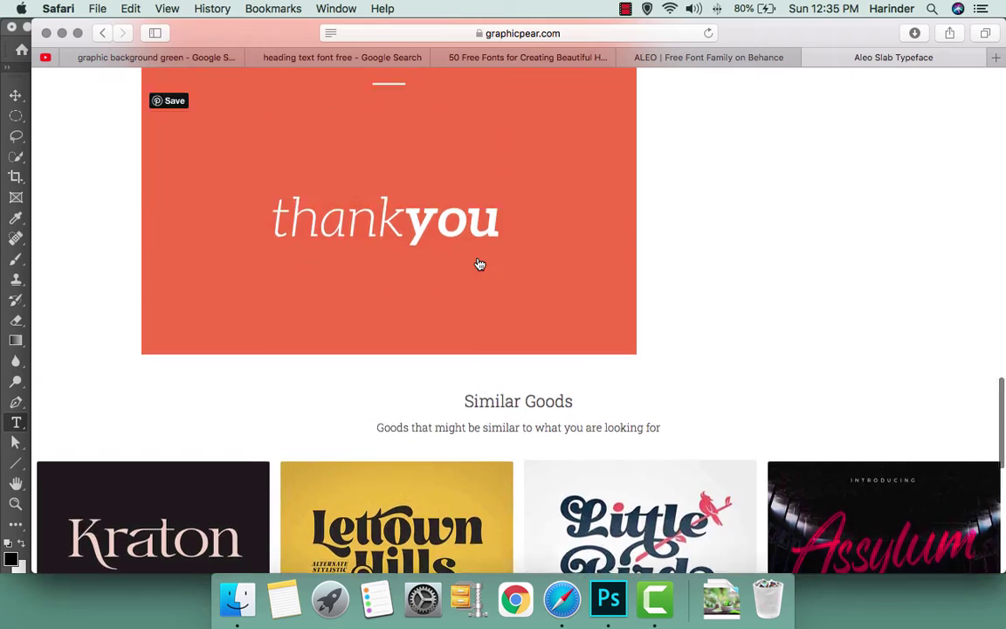
{"action": "scroll", "coordinate": [485, 270], "scroll_direction": "up", "scroll_amount": 5}
{"action": "scroll", "coordinate": [577, 288], "scroll_direction": "up", "scroll_amount": 3}
{"action": "scroll", "coordinate": [668, 301], "scroll_direction": "up", "scroll_amount": 5}
{"action": "scroll", "coordinate": [681, 280], "scroll_direction": "up", "scroll_amount": 3}
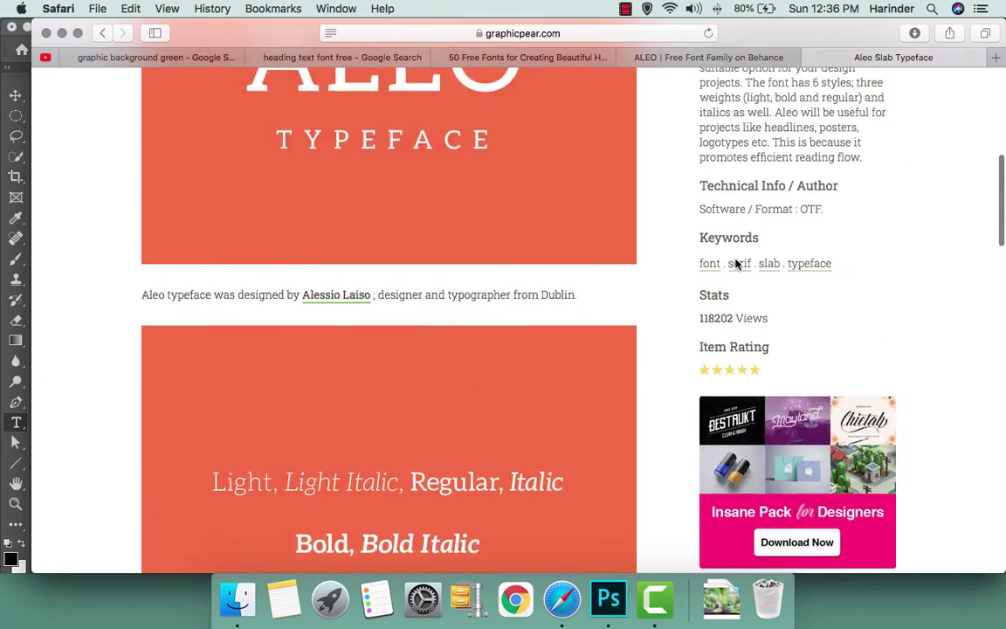
{"action": "scroll", "coordinate": [716, 253], "scroll_direction": "up", "scroll_amount": 3}
{"action": "scroll", "coordinate": [749, 226], "scroll_direction": "up", "scroll_amount": 1}
{"action": "left_click", "coordinate": [768, 197]}
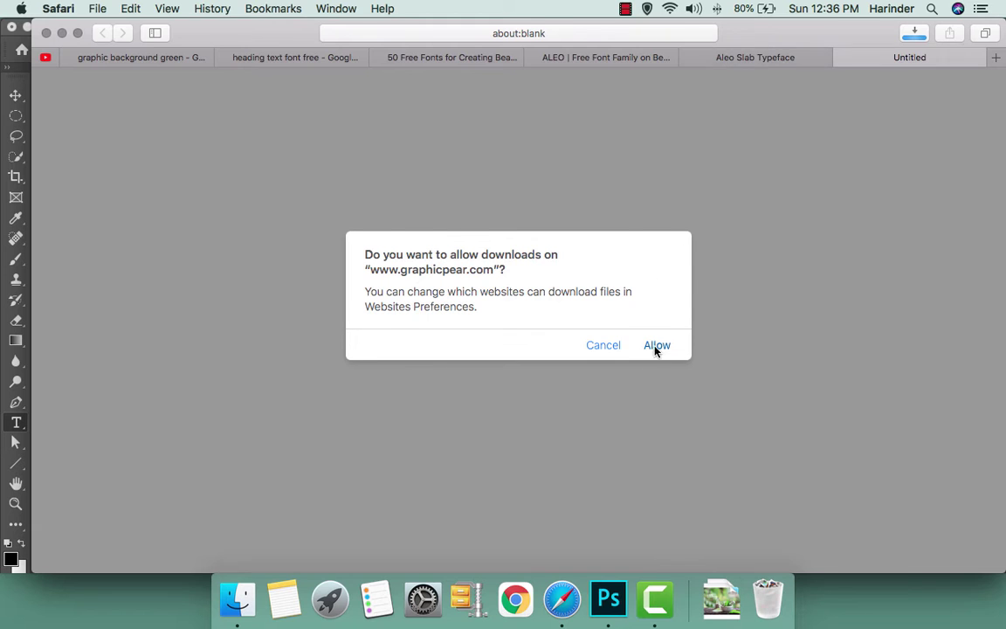
{"action": "left_click", "coordinate": [656, 347]}
Open the downloaded Aleo-Font folder and select its six Desktop OTF font files
{"action": "left_click", "coordinate": [915, 33]}
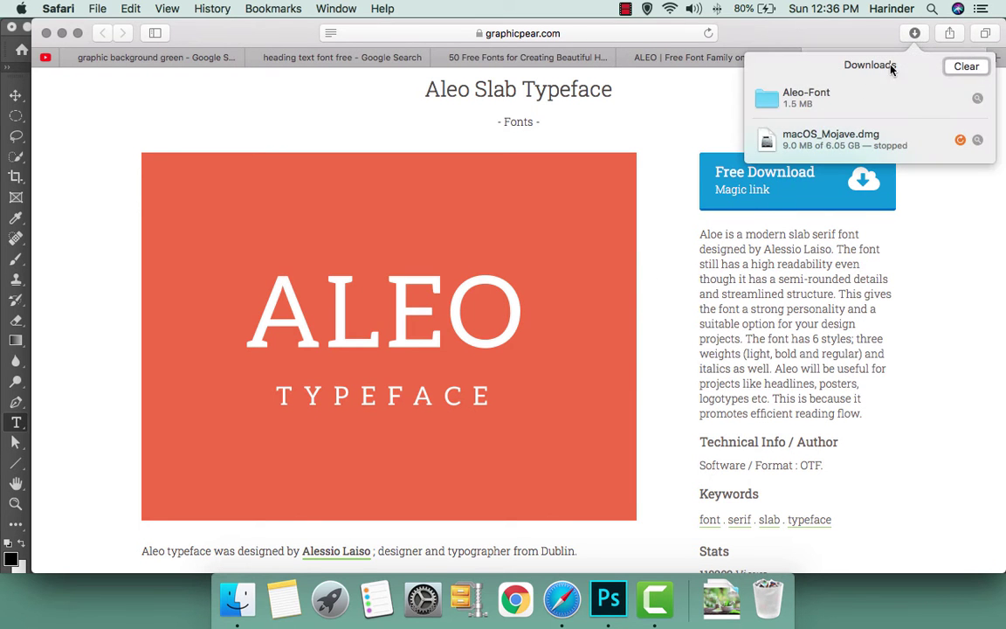
{"action": "double_click", "coordinate": [846, 103]}
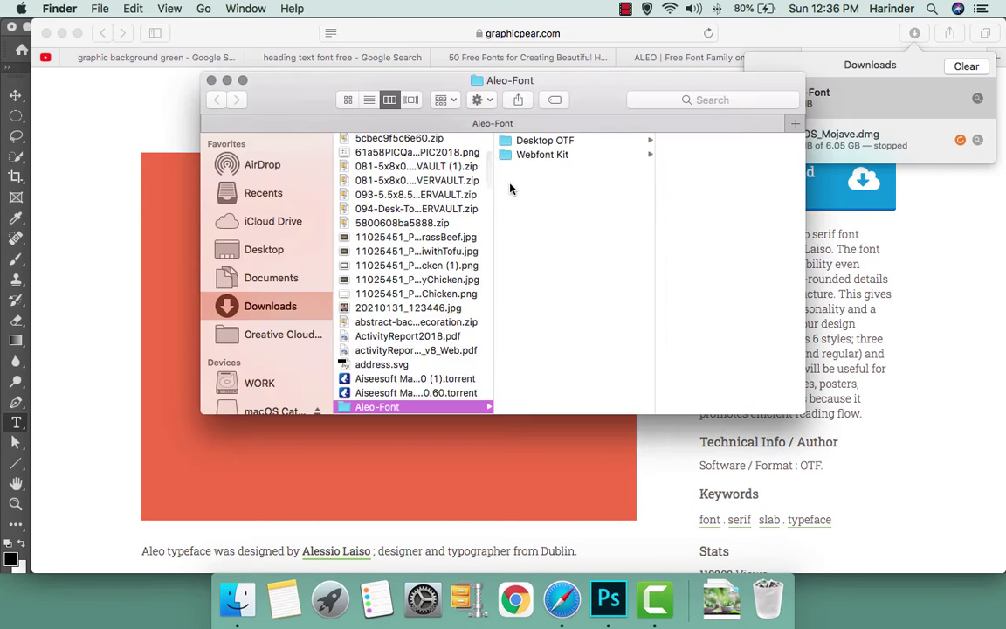
{"action": "left_click", "coordinate": [537, 142]}
{"action": "left_click", "coordinate": [668, 140]}
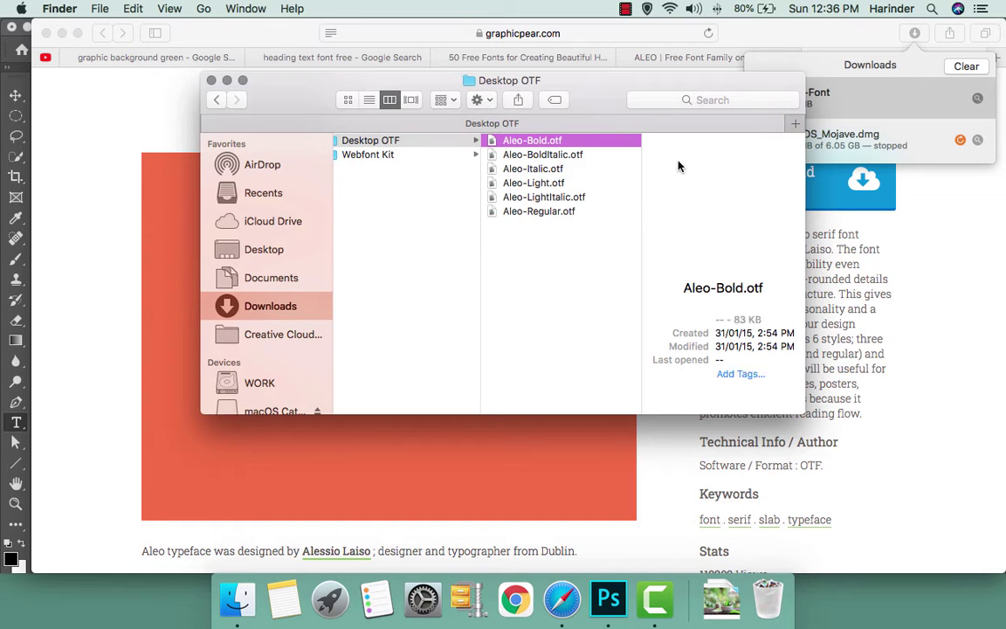
{"action": "left_click_drag", "start_coordinate": [508, 226], "coordinate": [493, 142]}
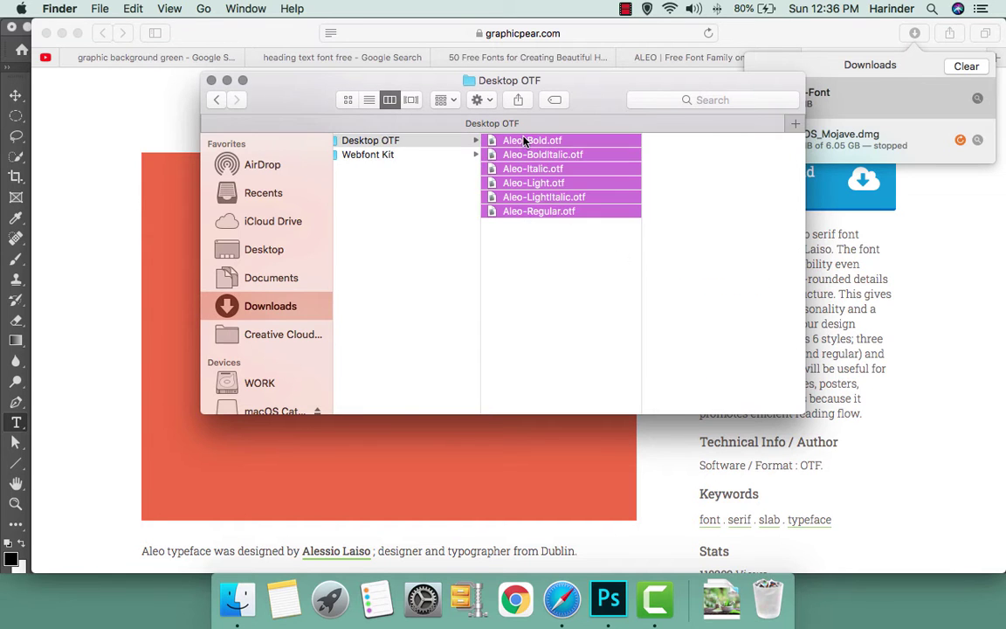
{"action": "right_click", "coordinate": [525, 147]}
Install the six Aleo font files through Font Book, then quit Font Book
{"action": "left_click", "coordinate": [553, 179]}
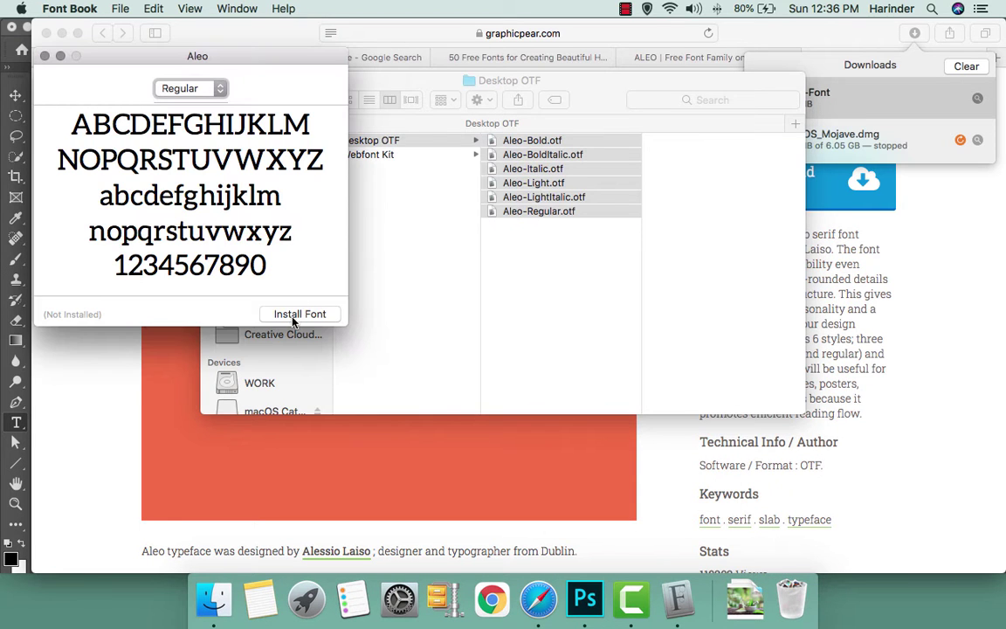
{"action": "left_click", "coordinate": [300, 314]}
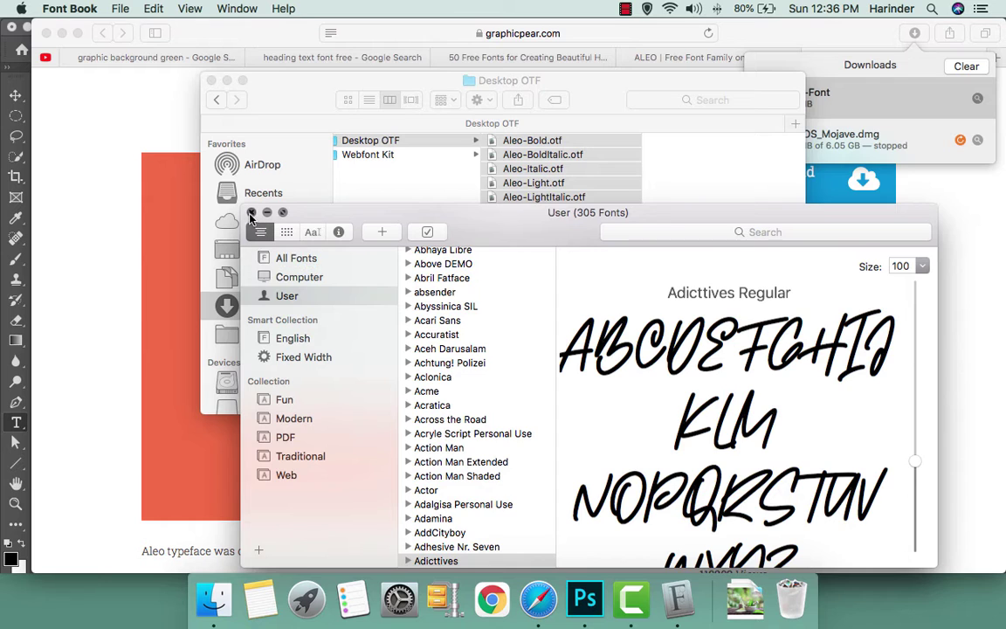
{"action": "key", "text": "super+q"}
Close the Finder window and bring the Switch On poster in Photoshop back to front
{"action": "left_click", "coordinate": [211, 80]}
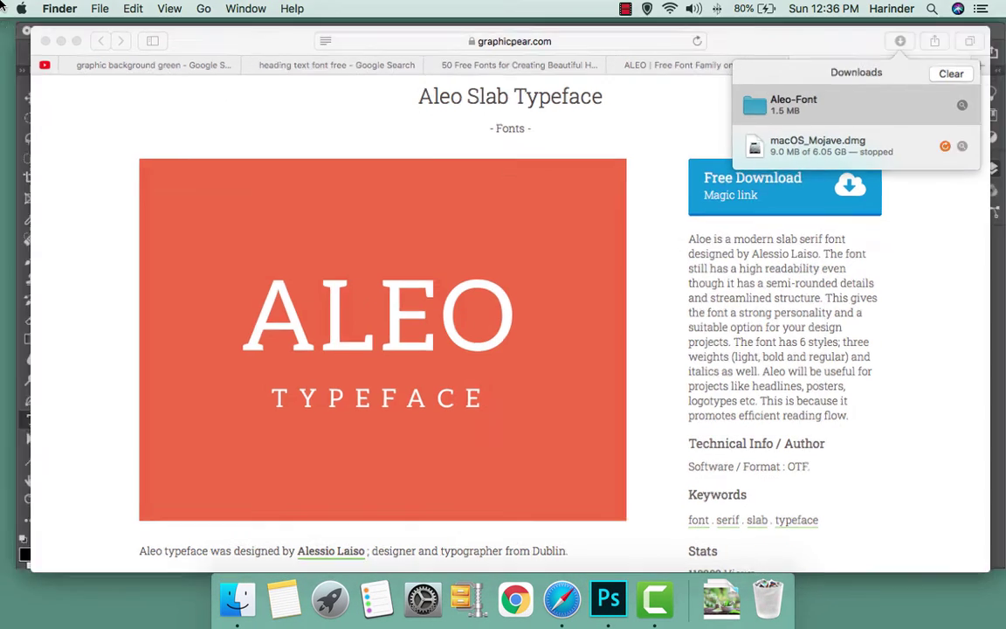
{"action": "key", "text": "ctrl+Up"}
{"action": "left_click", "coordinate": [655, 314]}
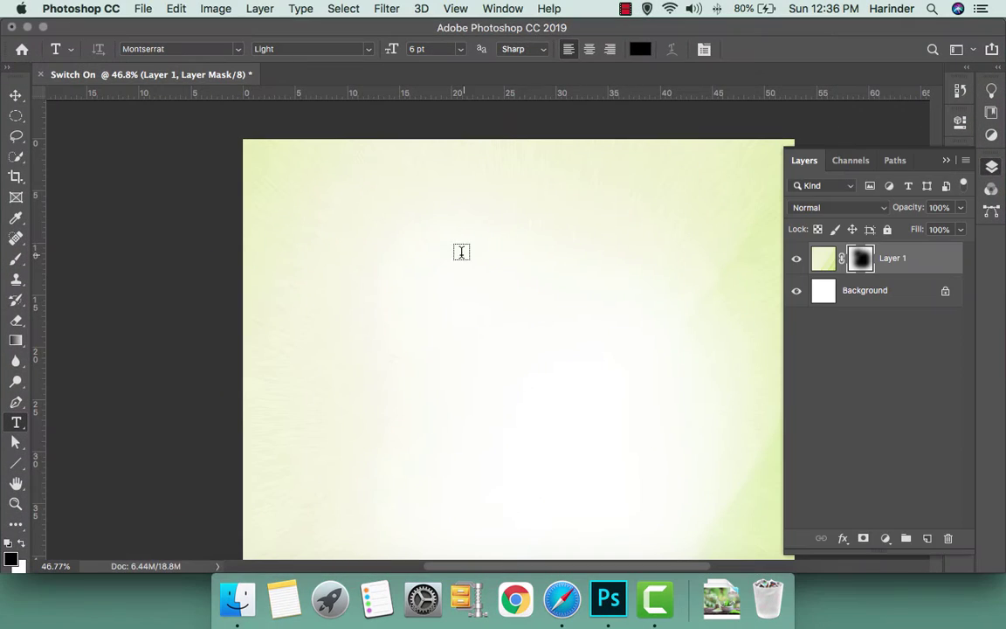
Add a 'SWTICH ON' text layer near the top centre in Montserrat Light at 81 pt
{"action": "left_click", "coordinate": [445, 258]}
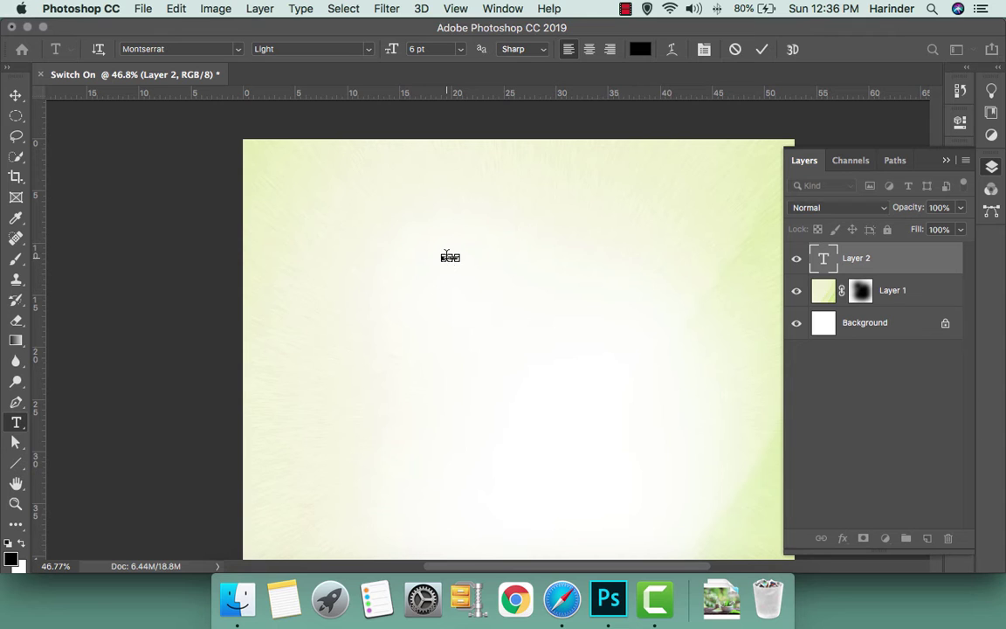
{"action": "key", "text": "super+t"}
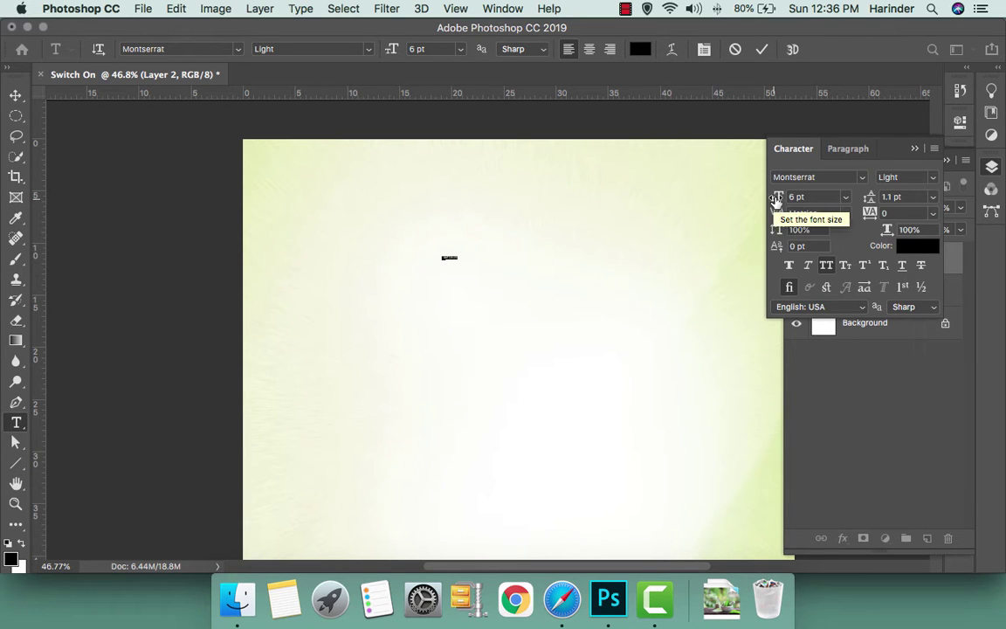
{"action": "left_click_drag", "start_coordinate": [779, 200], "coordinate": [835, 199]}
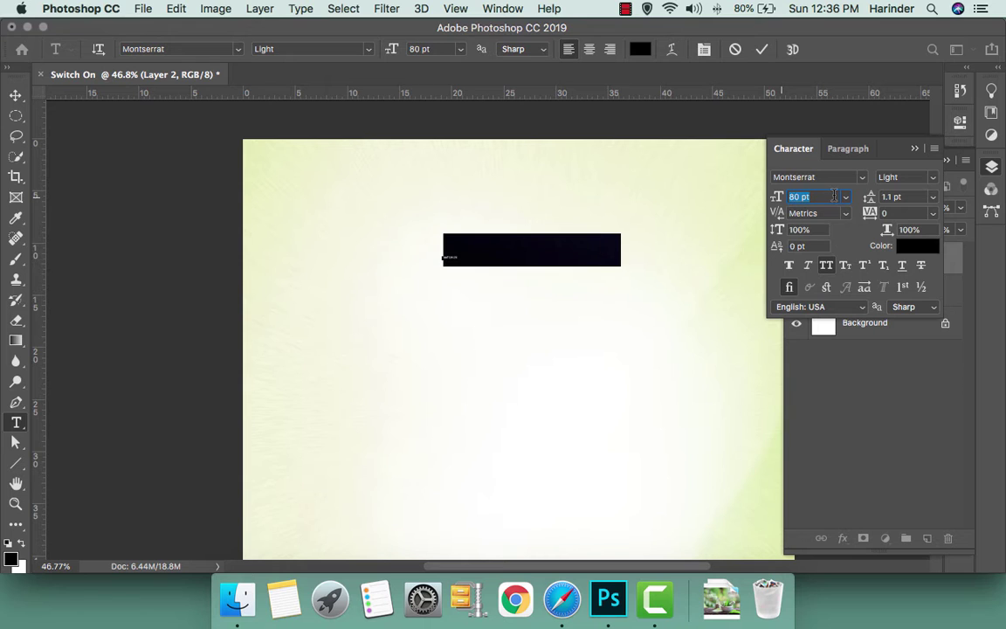
{"action": "key", "text": "super+Return"}
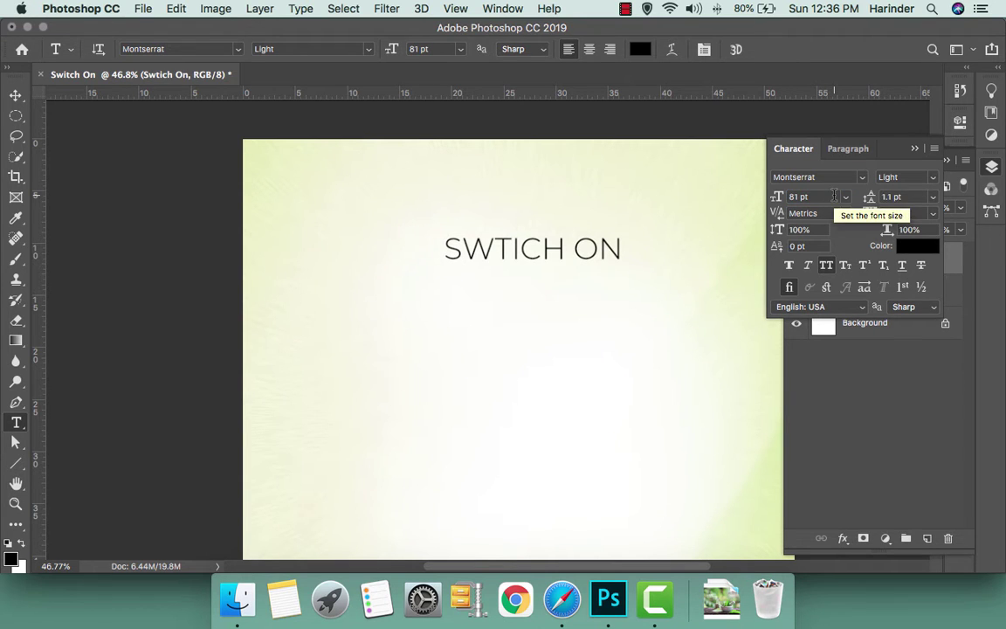
Set the heading font to Aleo Bold and turn off All Caps
{"action": "key", "text": "v"}
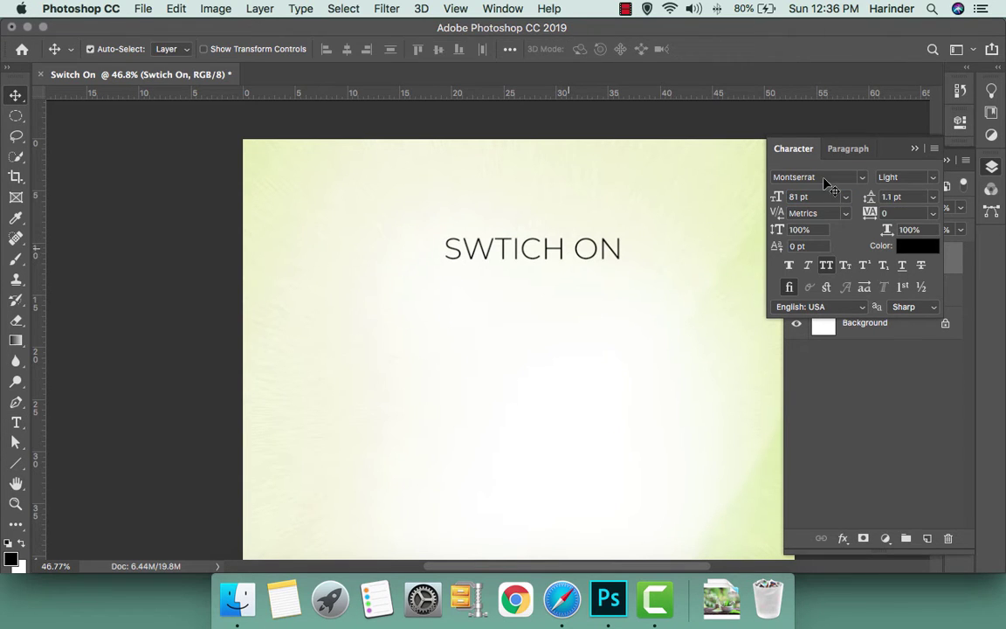
{"action": "left_click", "coordinate": [824, 178]}
{"action": "type", "text": "ale"}
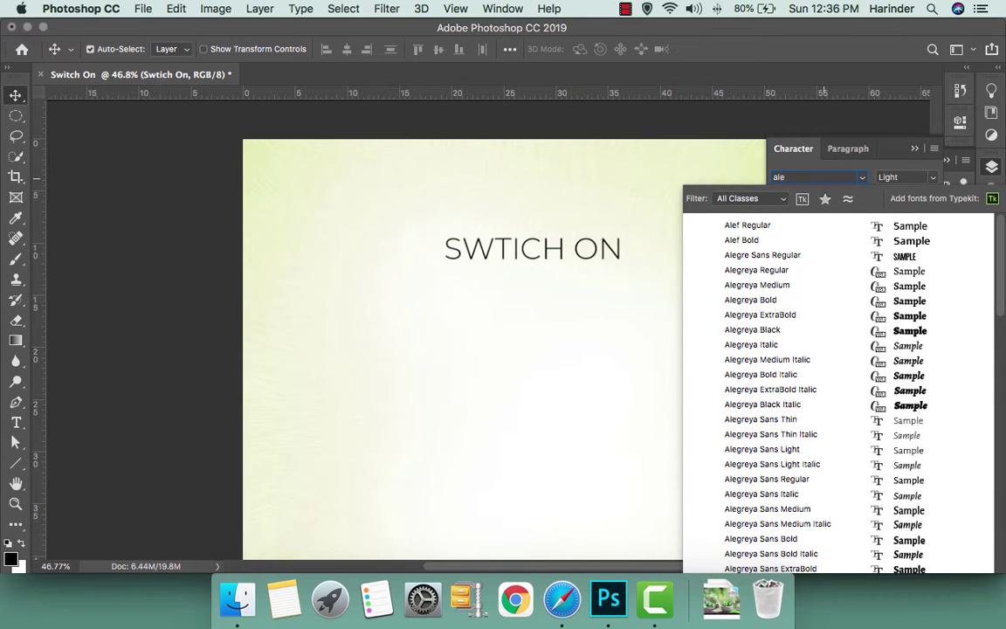
{"action": "type", "text": "o"}
{"action": "key", "text": "Down"}
{"action": "key", "text": "Down"}
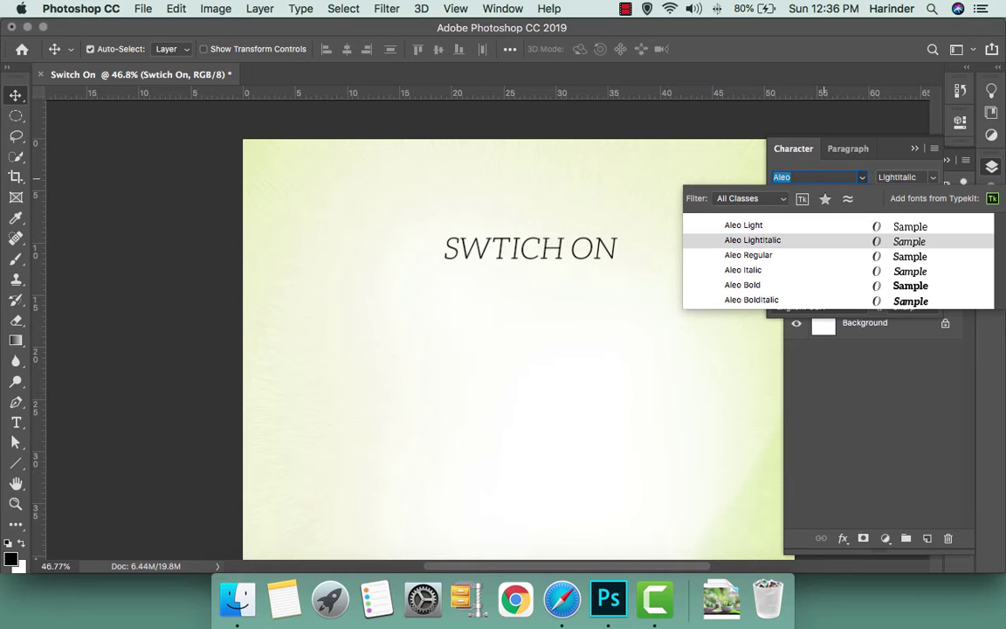
{"action": "key", "text": "Down"}
{"action": "key", "text": "Down"}
{"action": "key", "text": "Down"}
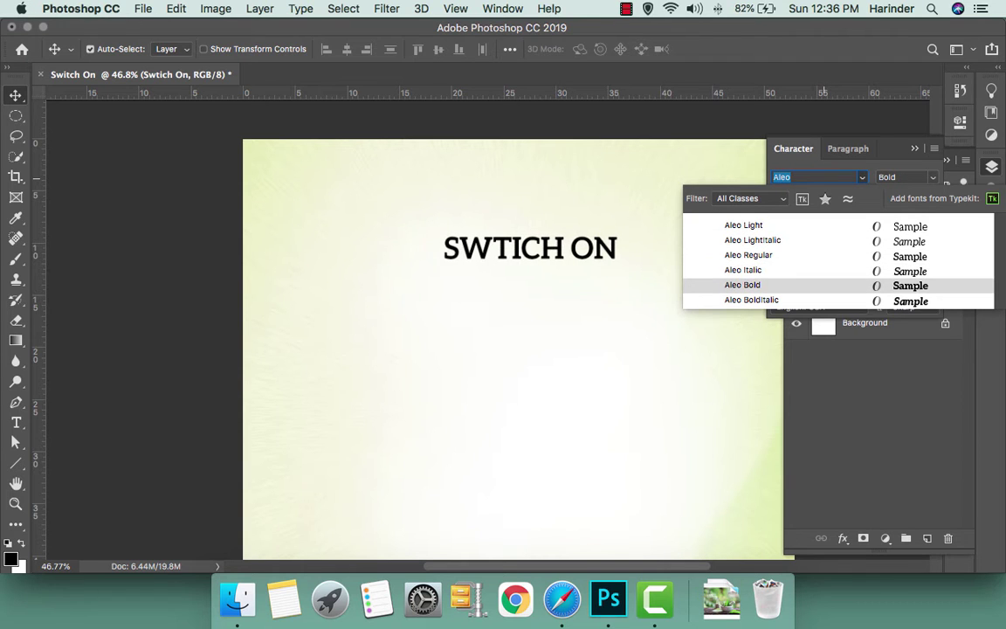
{"action": "key", "text": "Return"}
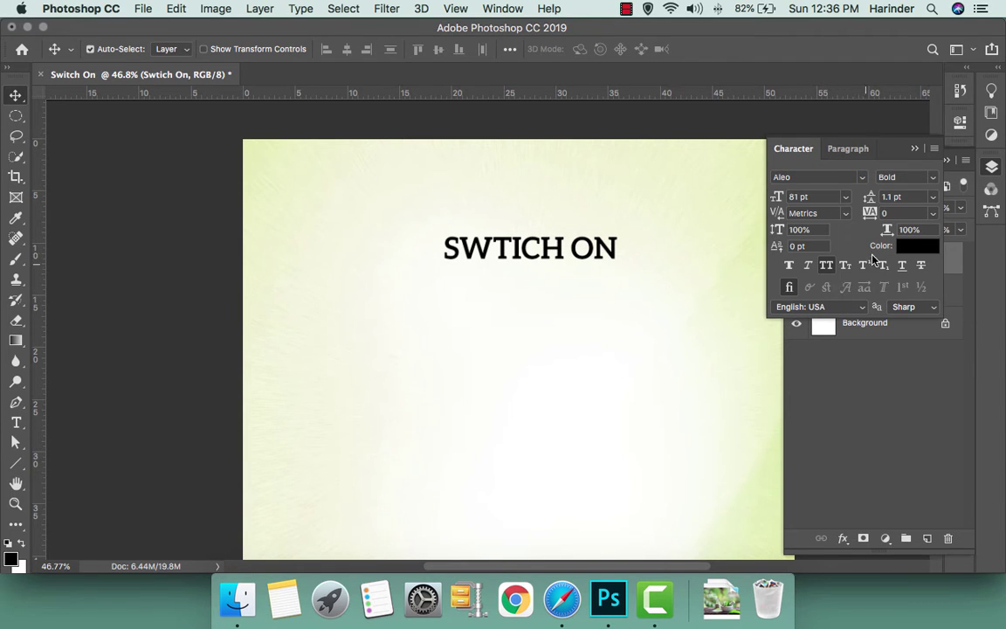
{"action": "left_click", "coordinate": [824, 267]}
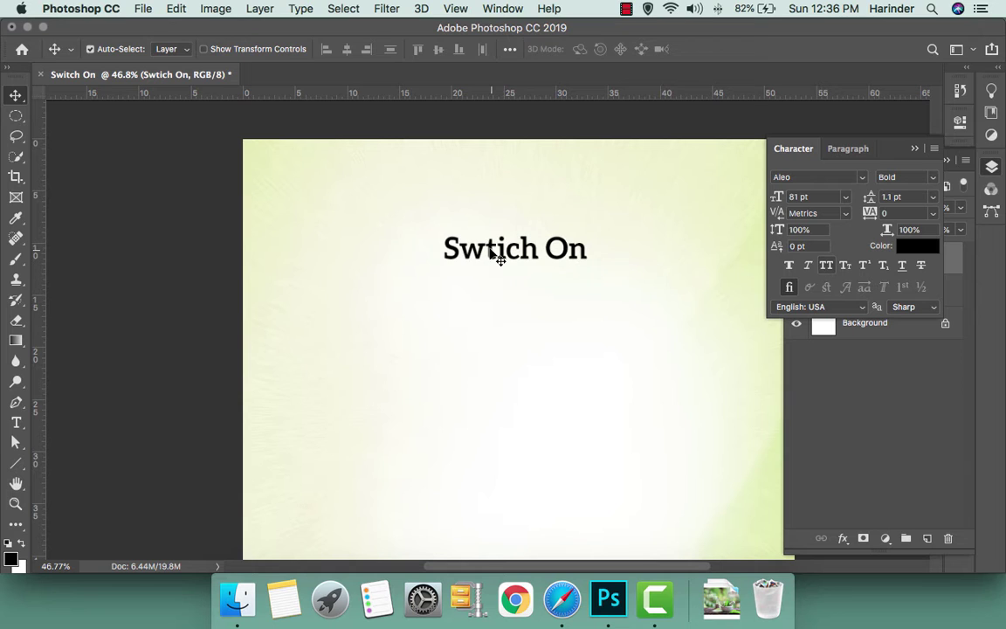
Correct the heading's spelling from 'Swtich' to 'Switch'
{"action": "key", "text": "t"}
{"action": "left_click_drag", "start_coordinate": [486, 248], "coordinate": [505, 249]}
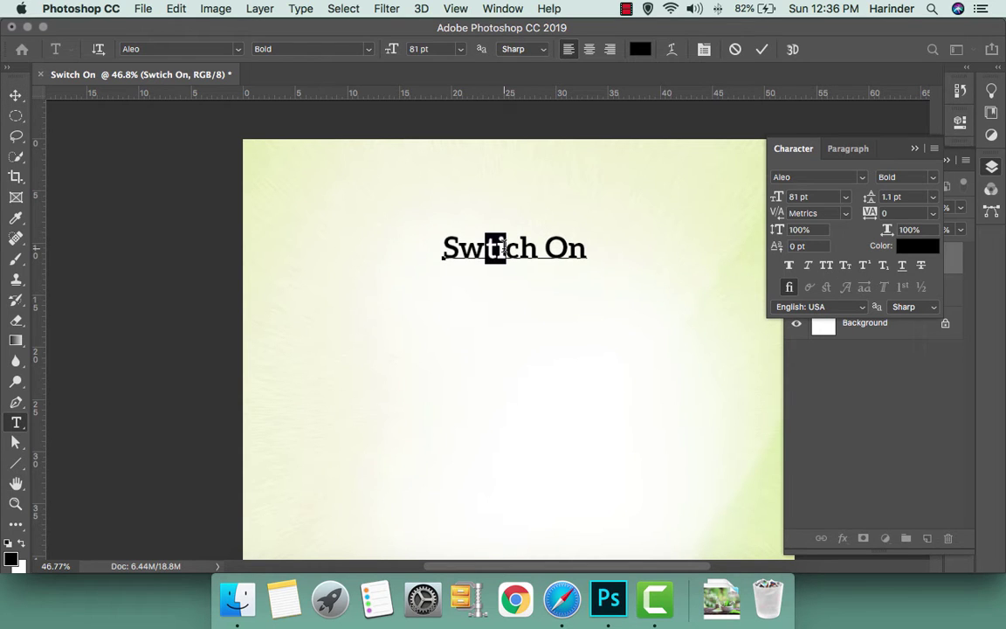
{"action": "key", "text": "BackSpace"}
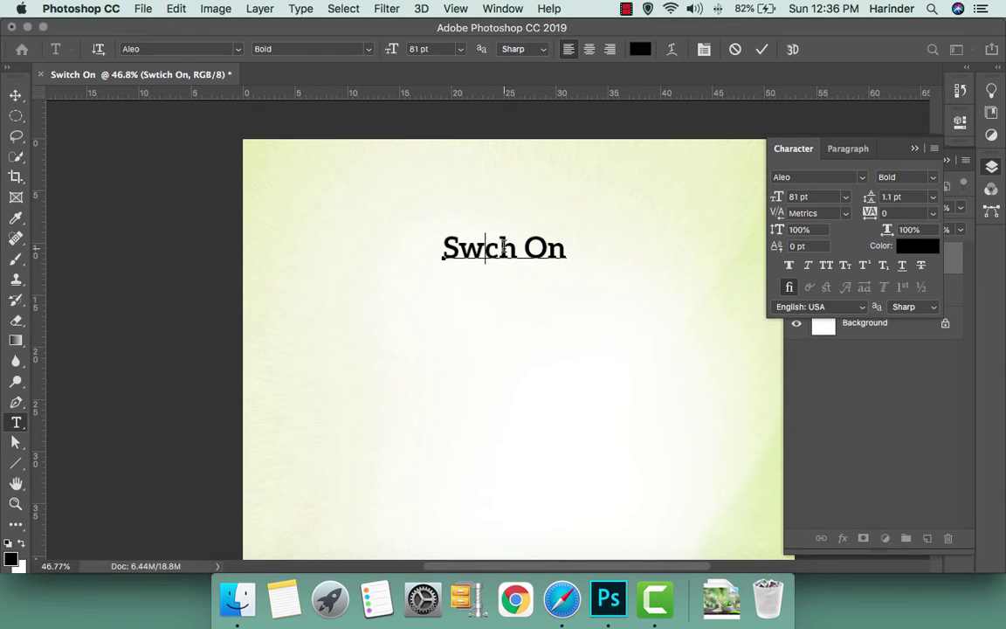
{"action": "type", "text": "y"}
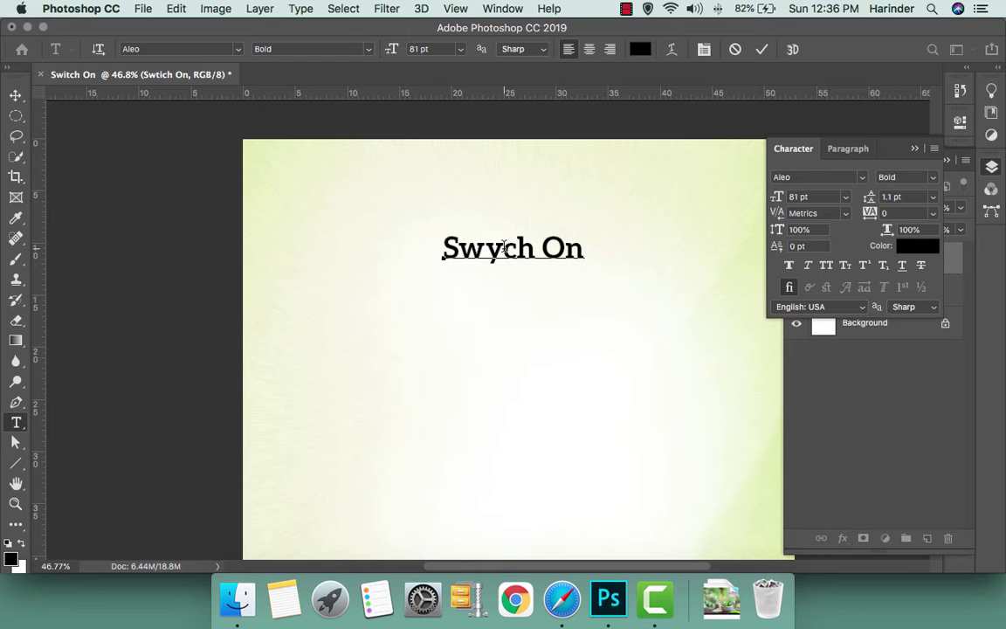
{"action": "key", "text": "BackSpace"}
{"action": "type", "text": "it"}
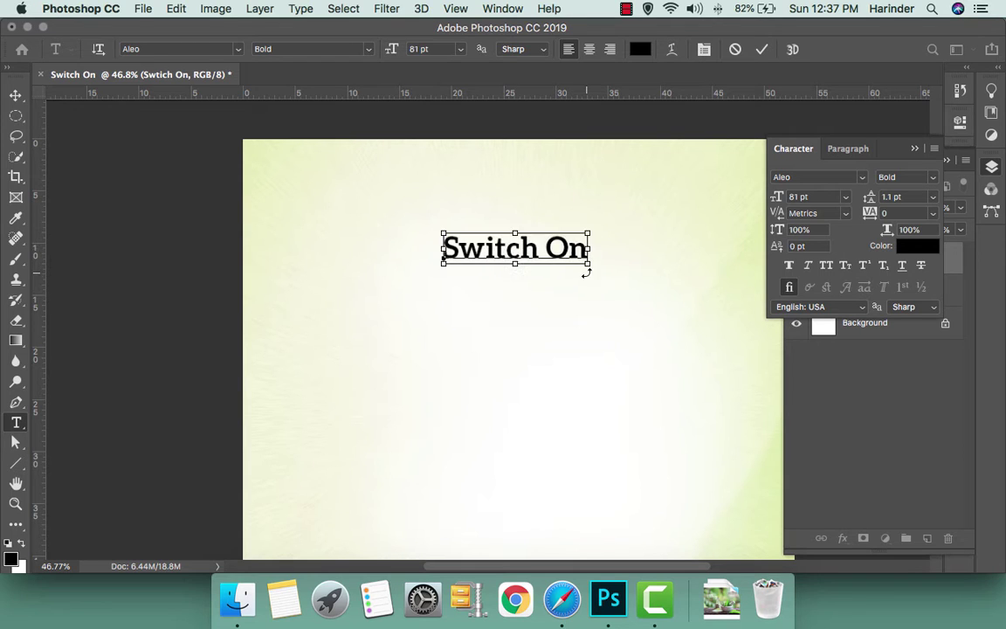
Enlarge the whole heading to 106 pt and commit the text edit
{"action": "key", "text": "super+a"}
{"action": "key", "text": "super+shift+period"}
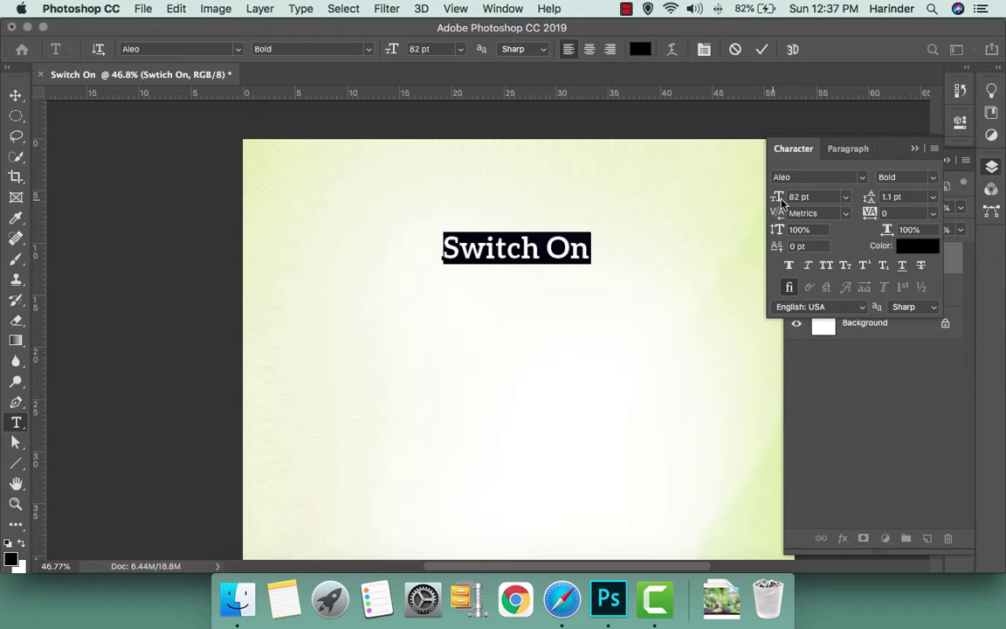
{"action": "left_click_drag", "start_coordinate": [781, 201], "coordinate": [793, 203]}
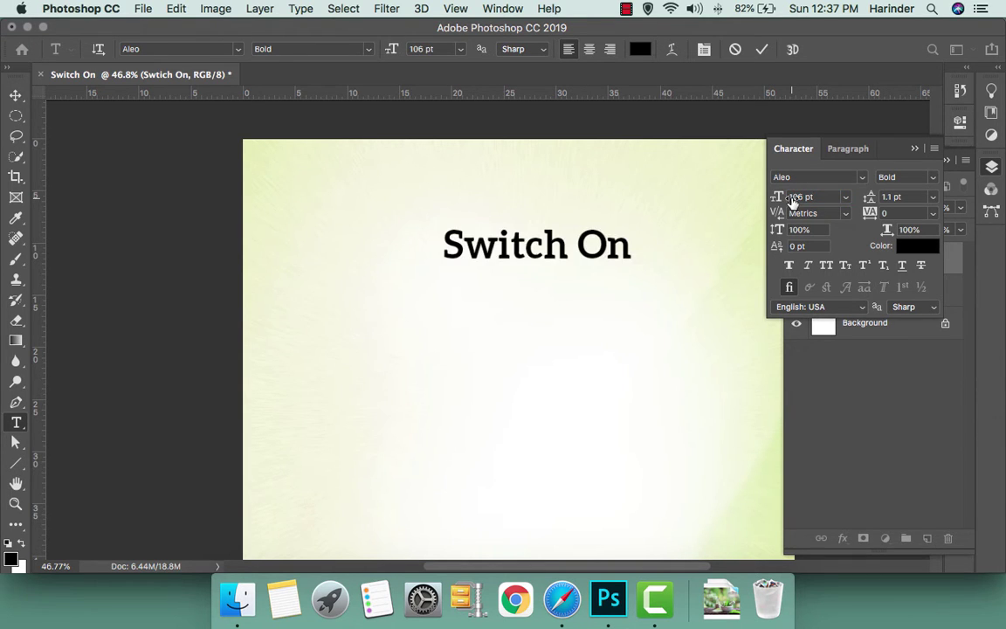
{"action": "key", "text": "super+Return"}
{"action": "key", "text": "v"}
{"action": "key", "text": "super+a"}
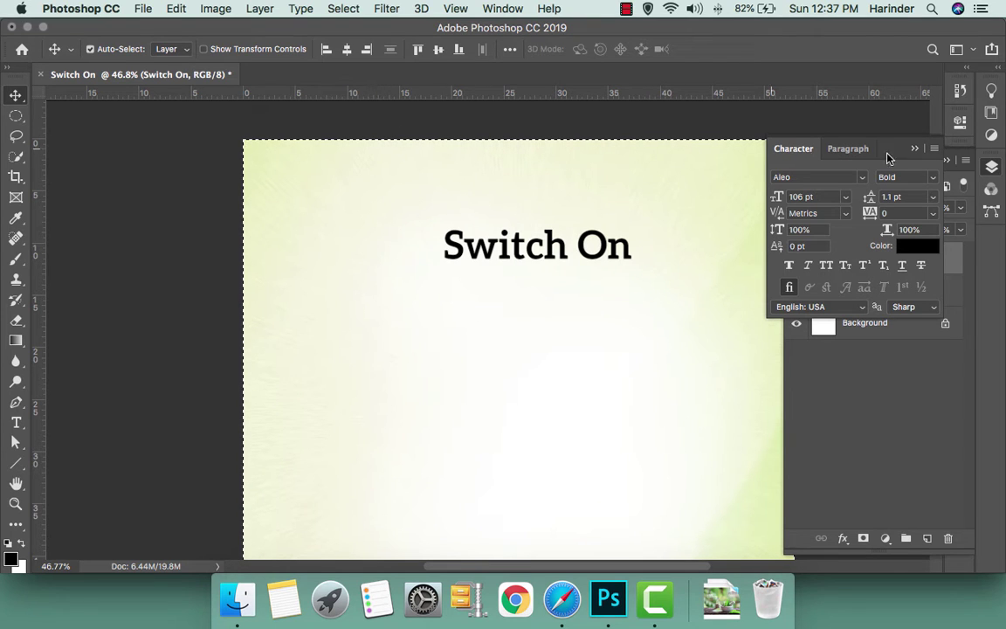
Align the Switch On text layer to the canvas's horizontal centre
{"action": "left_click", "coordinate": [991, 168]}
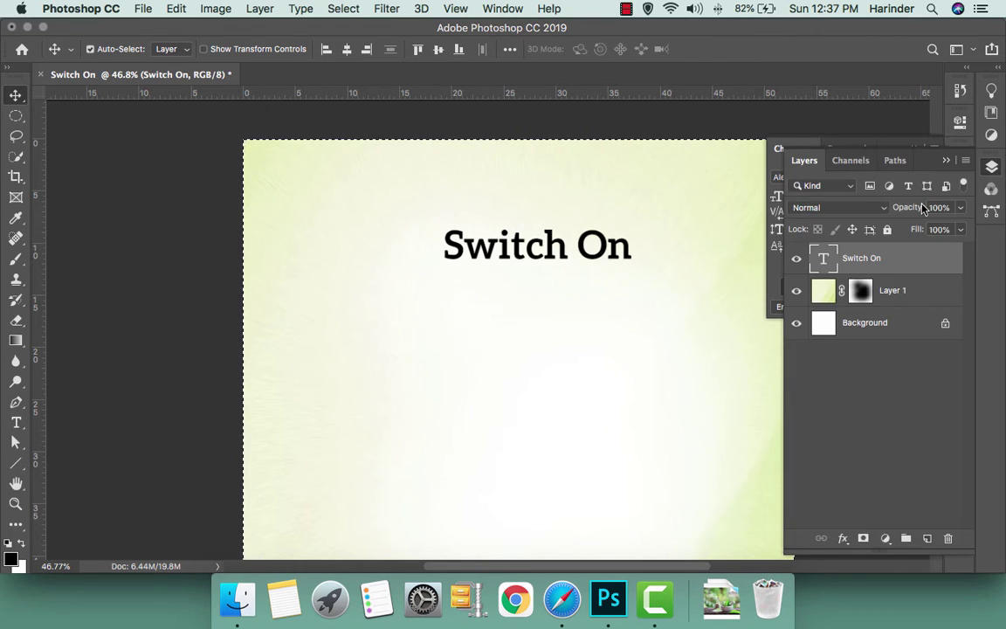
{"action": "left_click", "coordinate": [796, 259]}
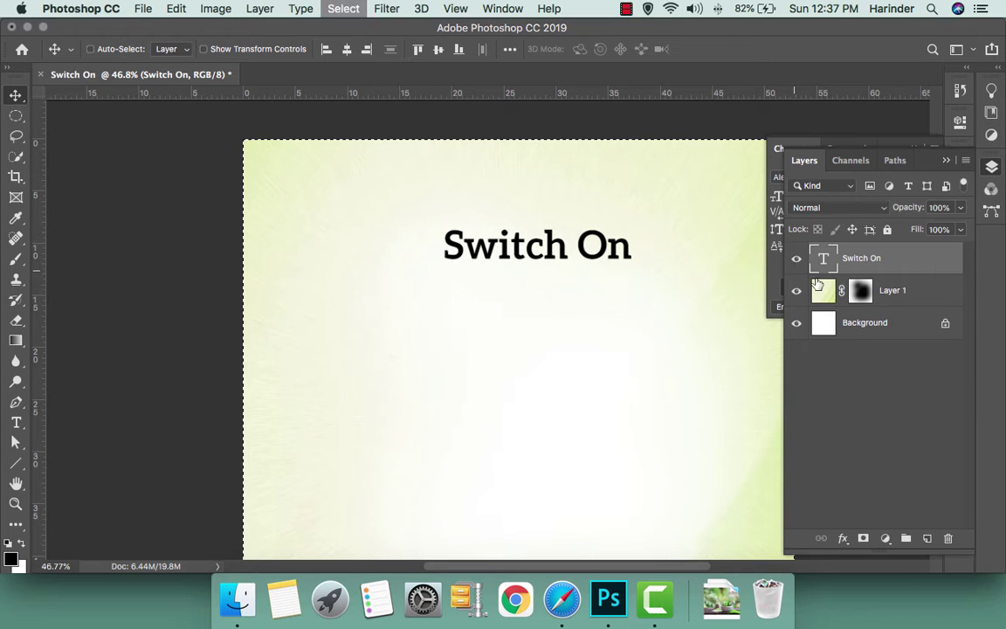
{"action": "left_click", "coordinate": [345, 52]}
{"action": "left_click_drag", "start_coordinate": [511, 222], "coordinate": [539, 253]}
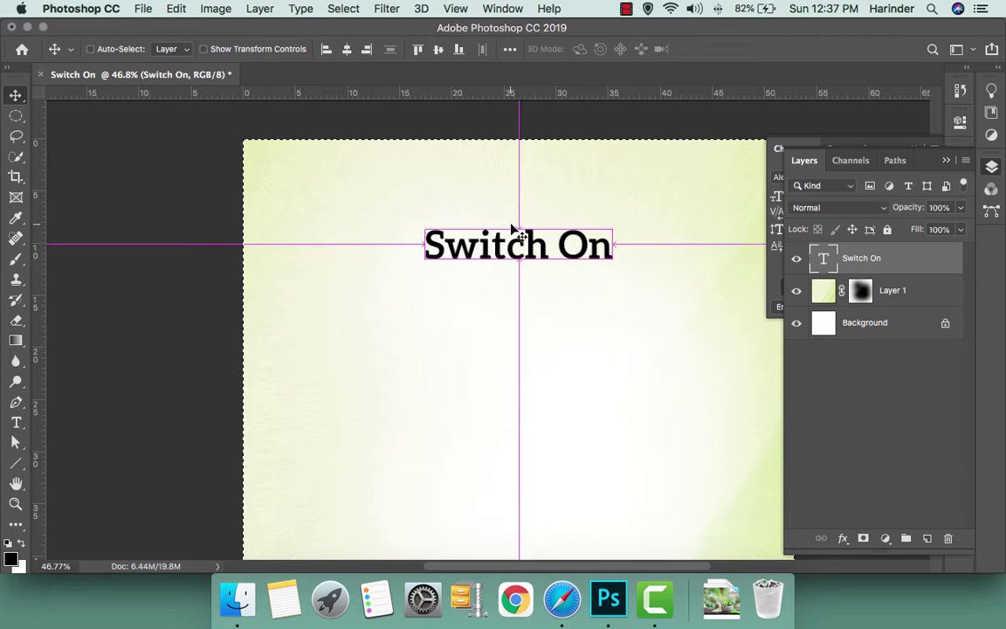
Colour the Switch On heading dark green (#018e01) and turn on the rulers
{"action": "left_click", "coordinate": [770, 282]}
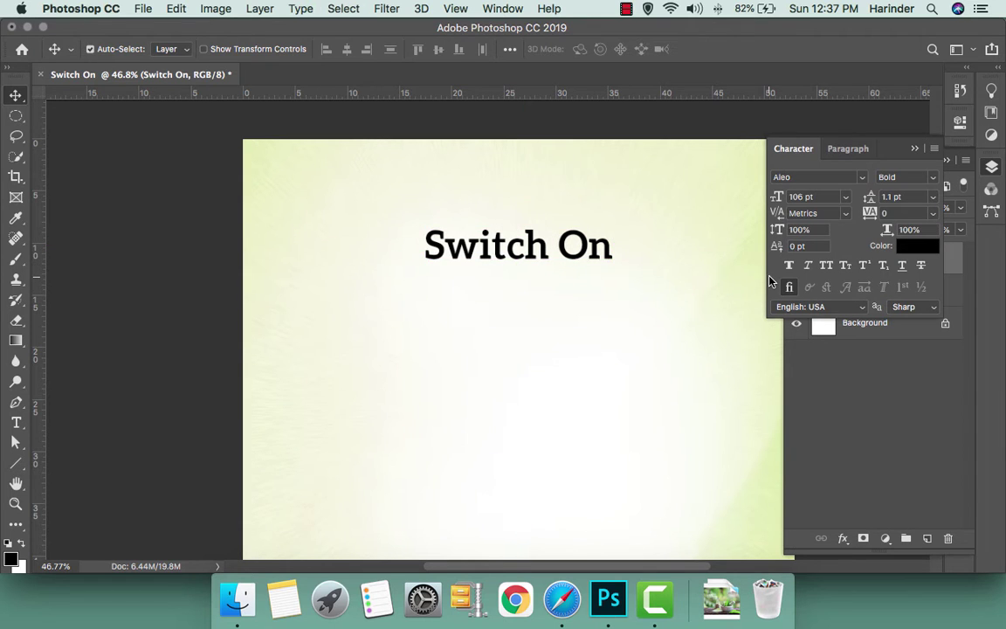
{"action": "key", "text": "t"}
{"action": "triple_click", "coordinate": [526, 246]}
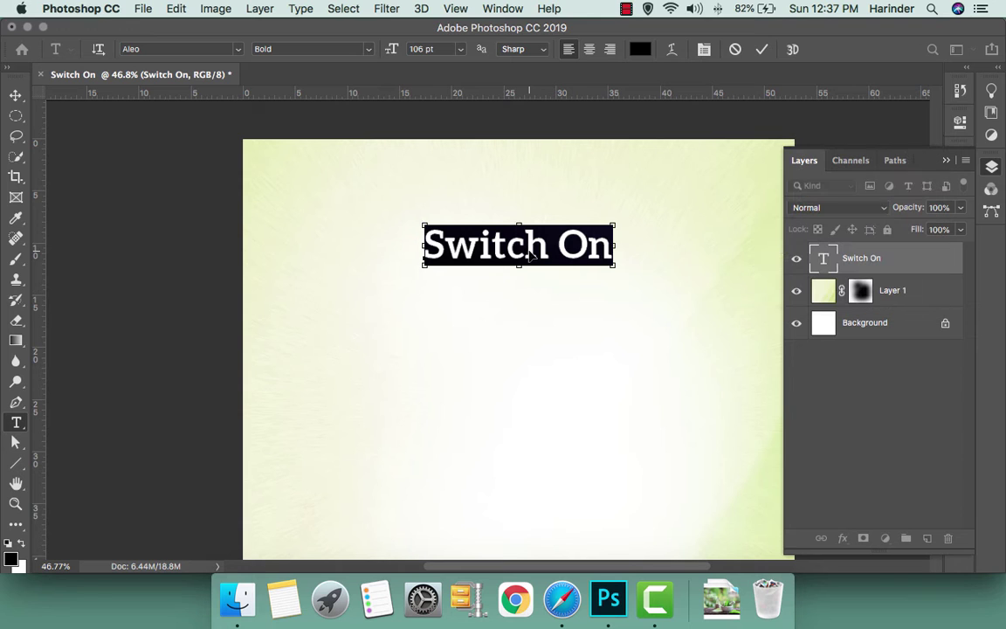
{"action": "key", "text": "super+t"}
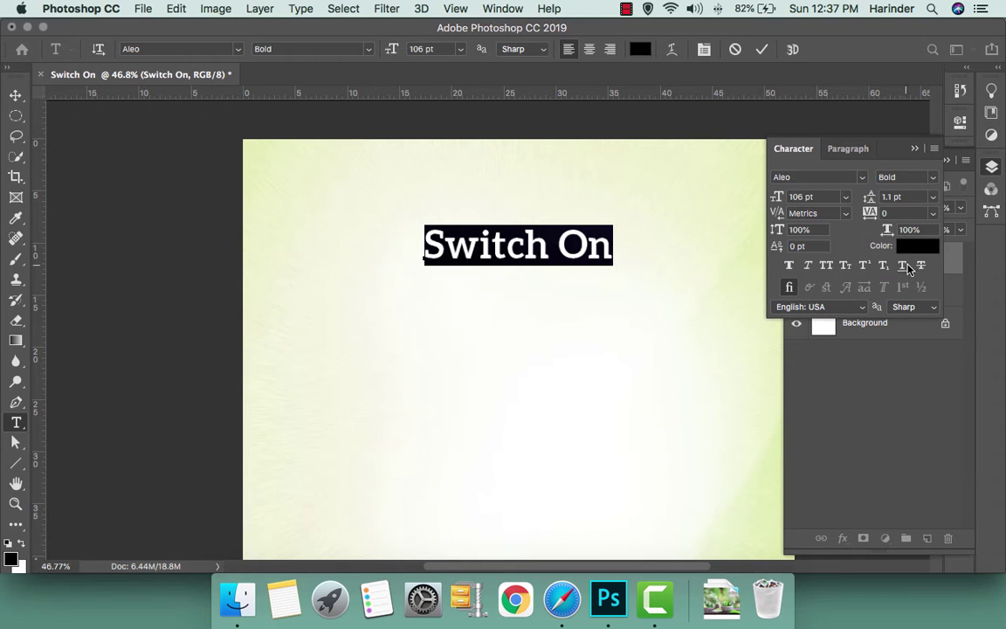
{"action": "left_click", "coordinate": [906, 249]}
{"action": "left_click_drag", "start_coordinate": [805, 492], "coordinate": [804, 452]}
{"action": "mouse_move", "coordinate": [763, 359]}
{"action": "left_mouse_down"}
{"action": "mouse_move", "coordinate": [773, 338]}
{"action": "mouse_move", "coordinate": [779, 406]}
{"action": "mouse_move", "coordinate": [770, 409]}
{"action": "mouse_move", "coordinate": [793, 406]}
{"action": "left_mouse_up"}
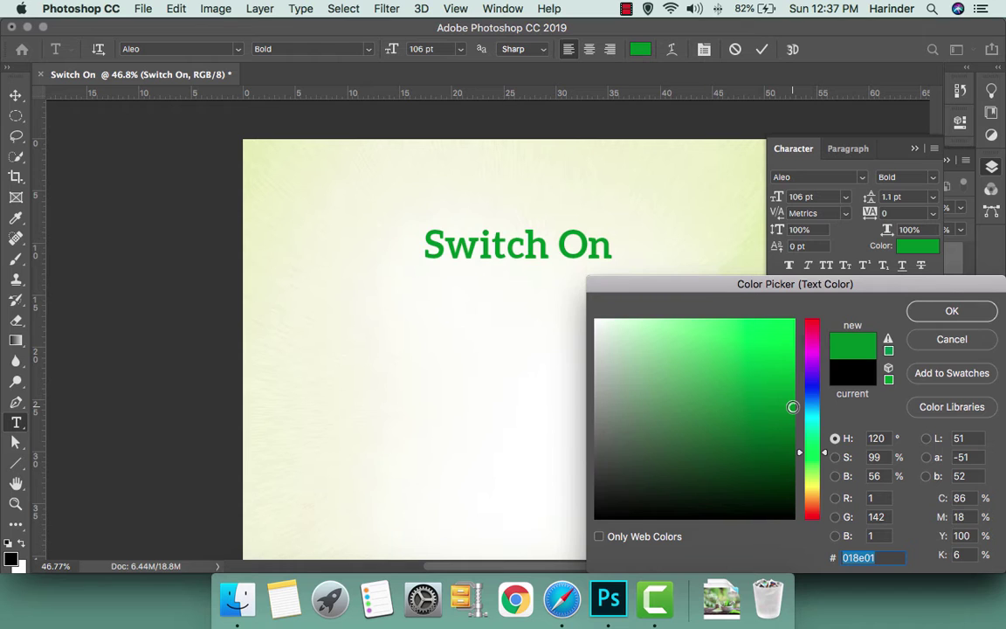
{"action": "key", "text": "Return"}
{"action": "key", "text": "Escape"}
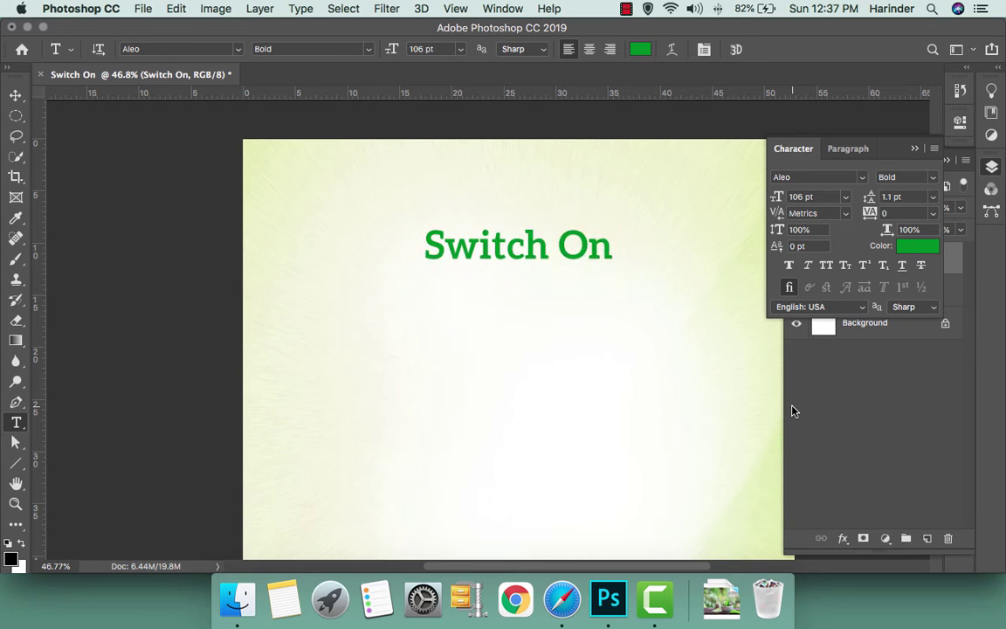
{"action": "key", "text": "v"}
{"action": "mouse_move", "coordinate": [684, 417]}
{"action": "left_mouse_down"}
{"action": "mouse_move", "coordinate": [537, 271]}
{"action": "mouse_move", "coordinate": [522, 368]}
{"action": "left_mouse_up"}
{"action": "key", "text": "super+r"}
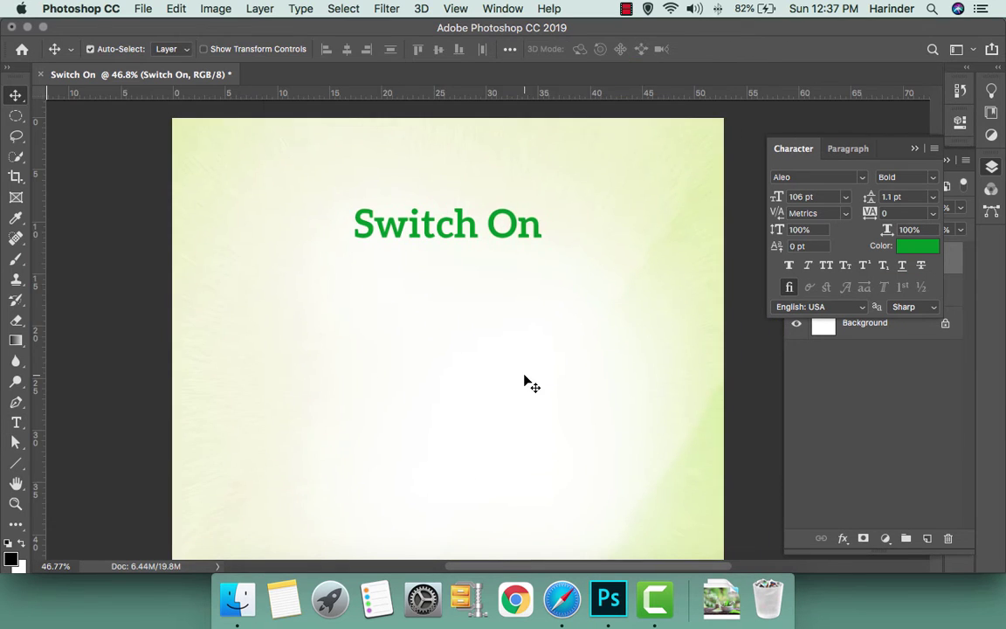
Search Google Images for 'switch on graphic' and copy the grey-and-green toggle switch image
{"action": "left_click", "coordinate": [562, 599]}
{"action": "scroll", "coordinate": [426, 322], "scroll_direction": "up", "scroll_amount": 5}
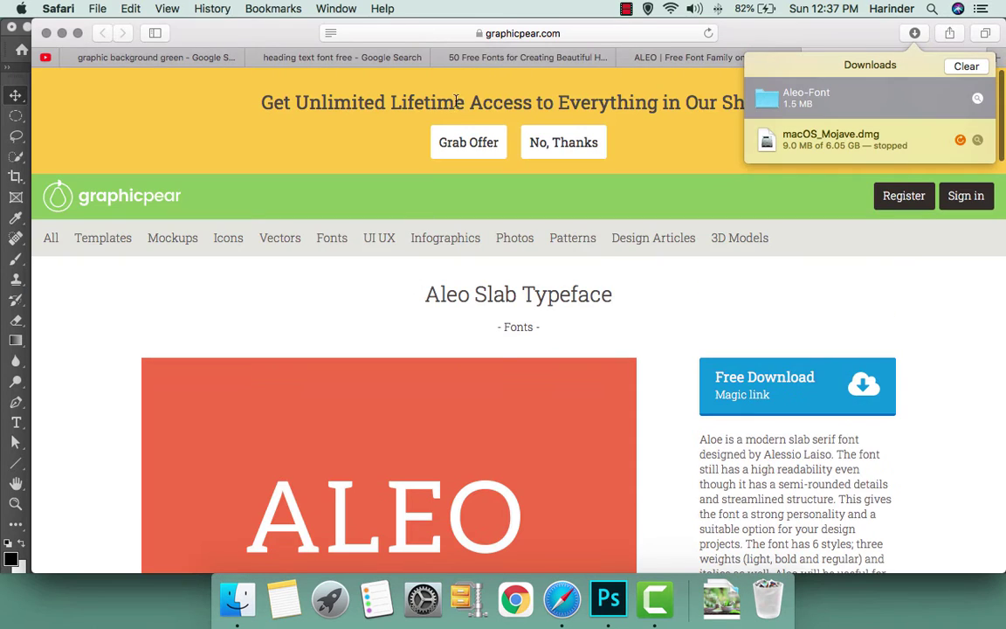
{"action": "left_click", "coordinate": [248, 54]}
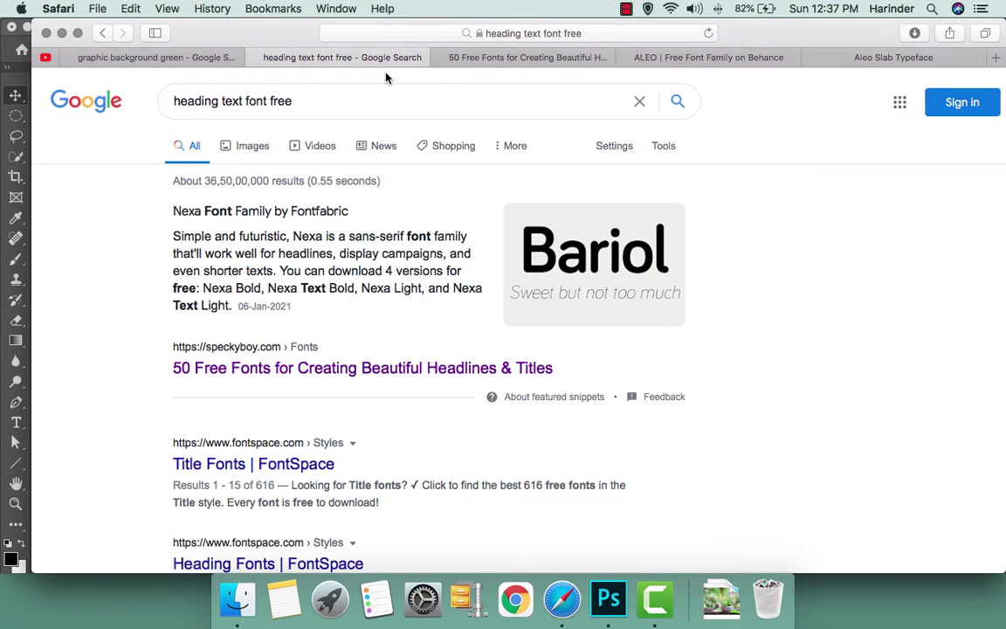
{"action": "left_click", "coordinate": [428, 107]}
{"action": "type", "text": "s"}
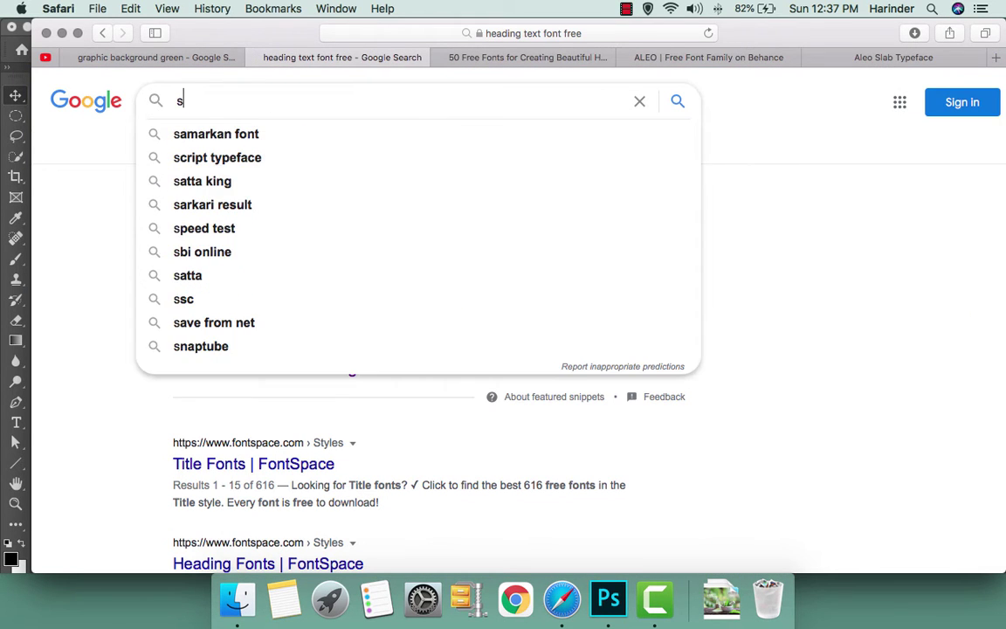
{"action": "type", "text": "witch on "}
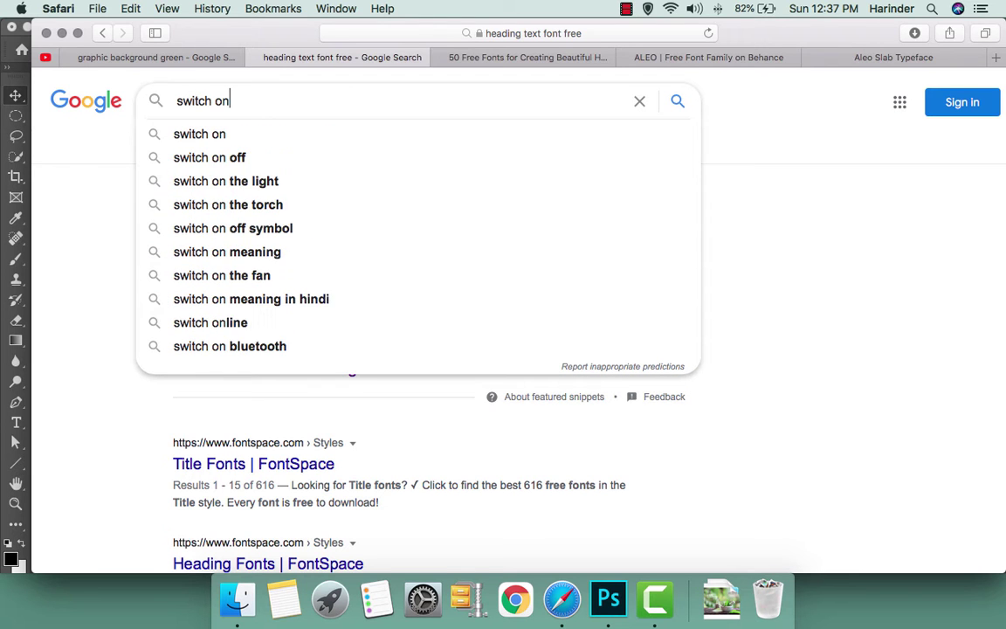
{"action": "type", "text": "graphic"}
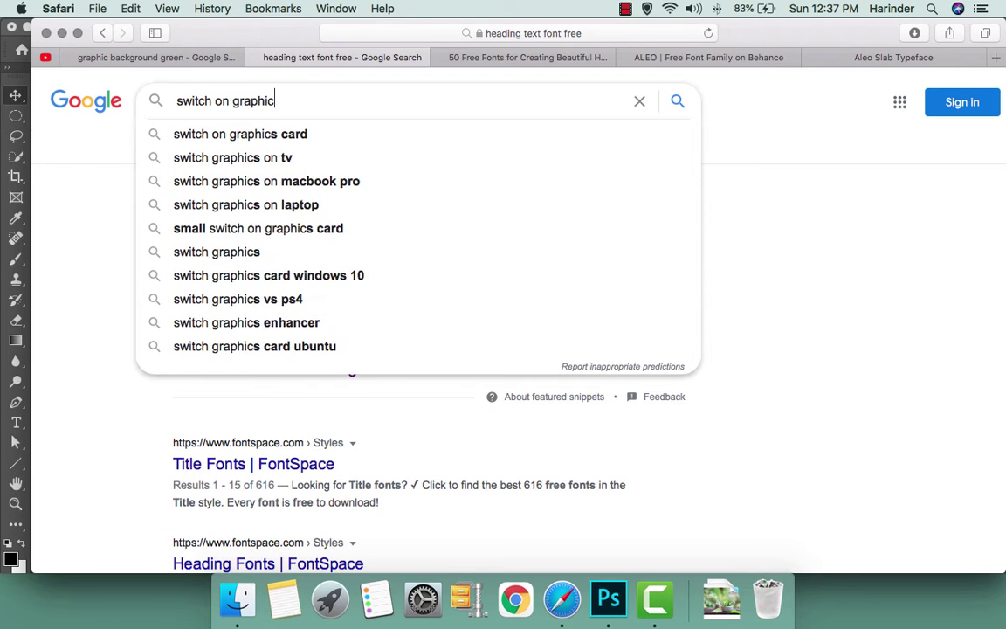
{"action": "key", "text": "Return"}
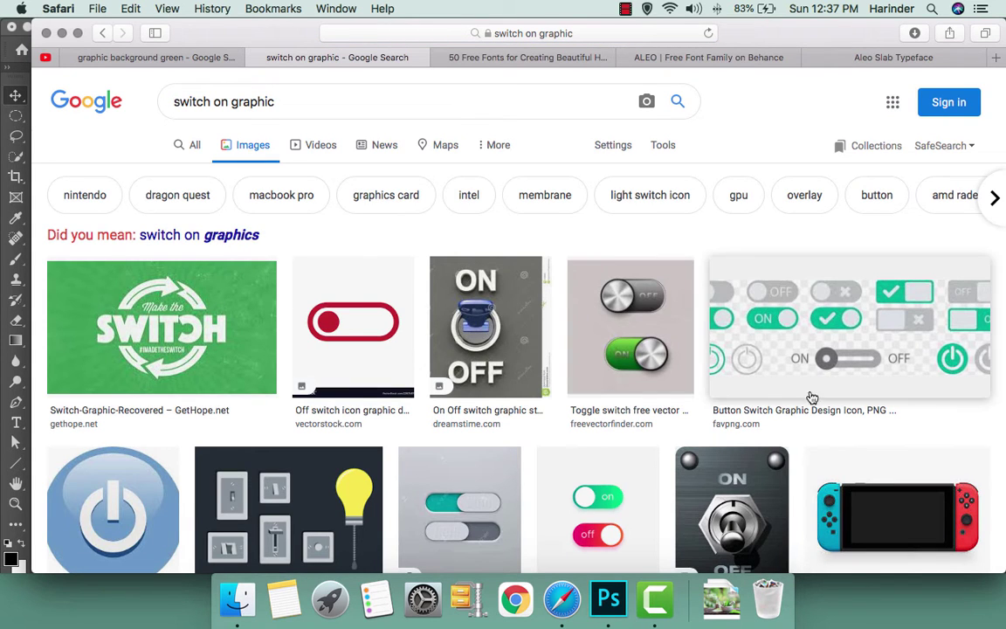
{"action": "left_click", "coordinate": [589, 311]}
{"action": "right_click", "coordinate": [801, 231]}
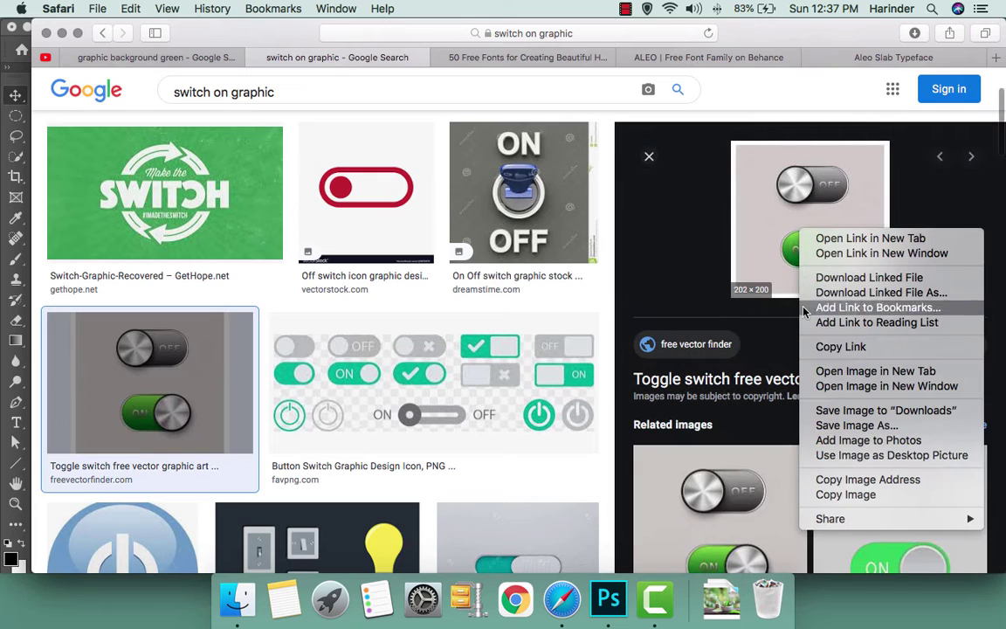
{"action": "left_click", "coordinate": [839, 494]}
Paste the toggle image into the poster and copy the round ON toggle onto its own layer
{"action": "key", "text": "super+Tab"}
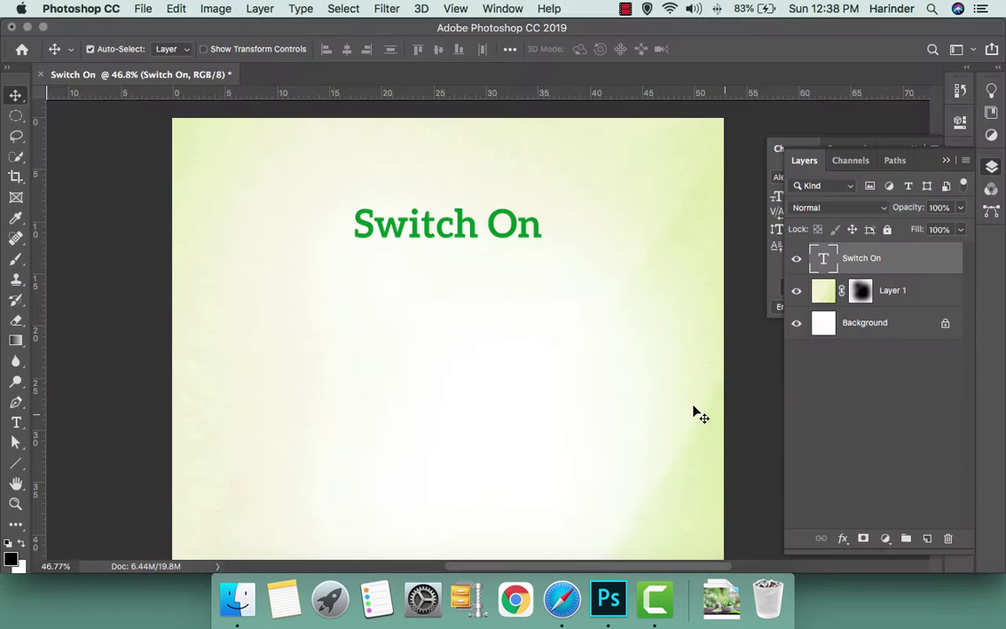
{"action": "key", "text": "cmd+v"}
{"action": "scroll", "coordinate": [467, 349], "scroll_direction": "up", "scroll_amount": 3}
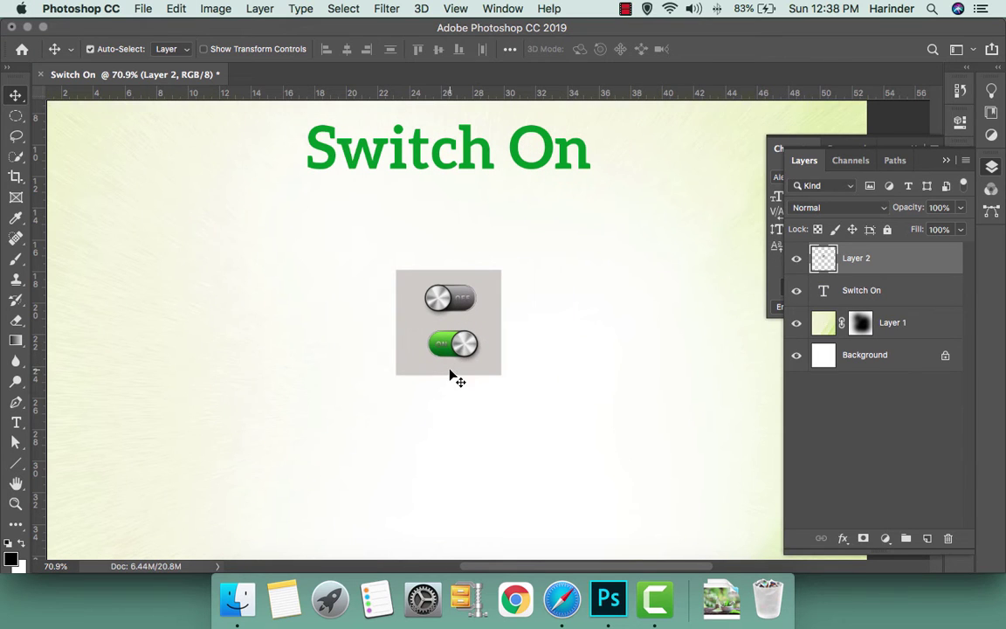
{"action": "key", "text": "m"}
{"action": "scroll", "coordinate": [432, 336], "scroll_direction": "up", "scroll_amount": 5}
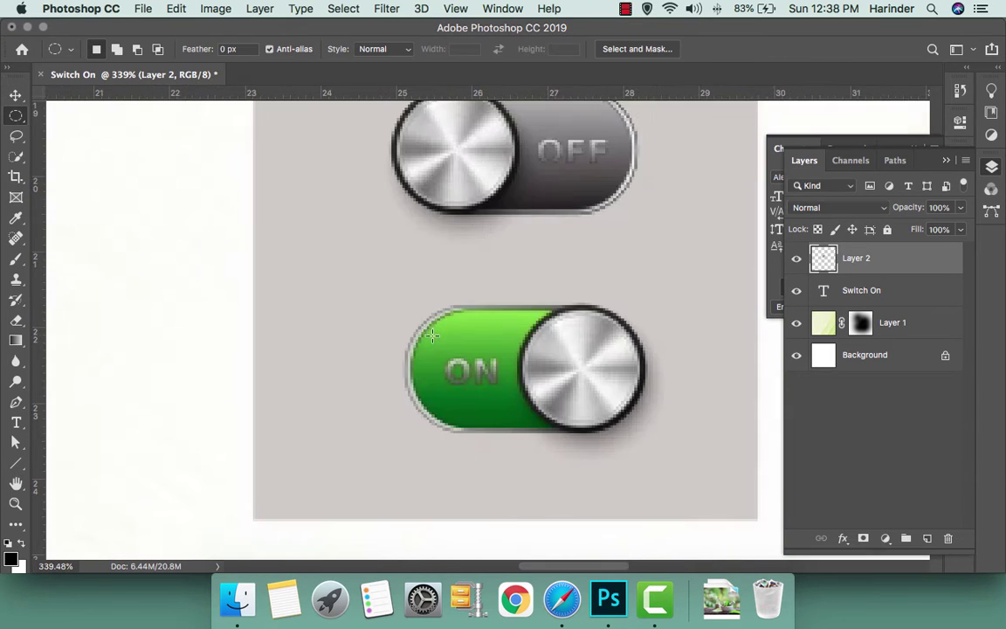
{"action": "mouse_move", "coordinate": [389, 295]}
{"action": "left_mouse_down"}
{"action": "mouse_move", "coordinate": [651, 427]}
{"action": "mouse_move", "coordinate": [680, 456]}
{"action": "left_mouse_up"}
{"action": "key", "text": "cmd+j"}
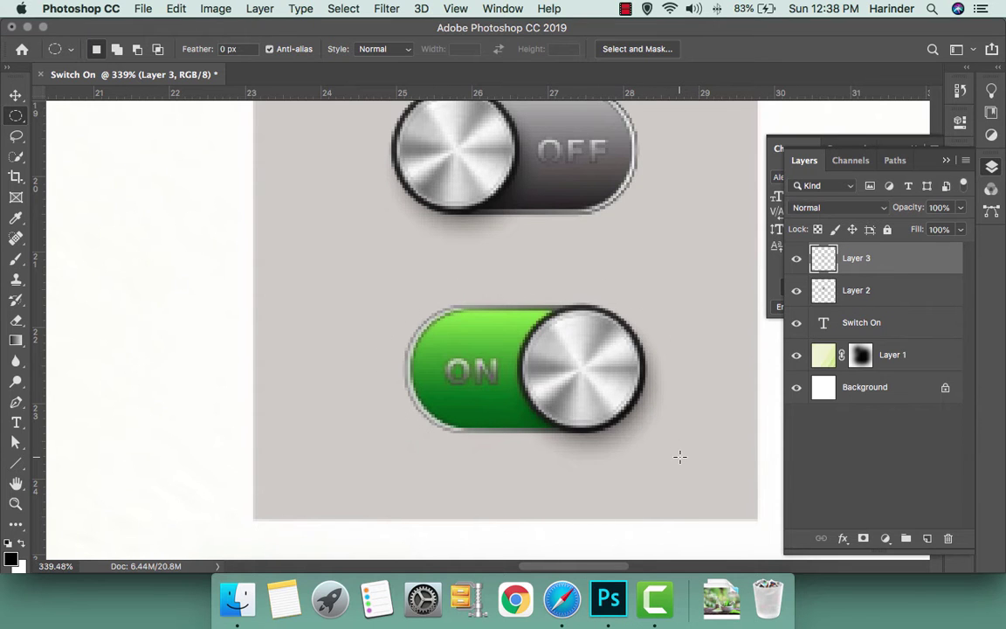
Delete the original pasted toggle image layer (Layer 2)
{"action": "scroll", "coordinate": [663, 437], "scroll_direction": "down", "scroll_amount": 3}
{"action": "scroll", "coordinate": [659, 430], "scroll_direction": "down", "scroll_amount": 5}
{"action": "key", "text": "v"}
{"action": "left_click", "coordinate": [485, 303]}
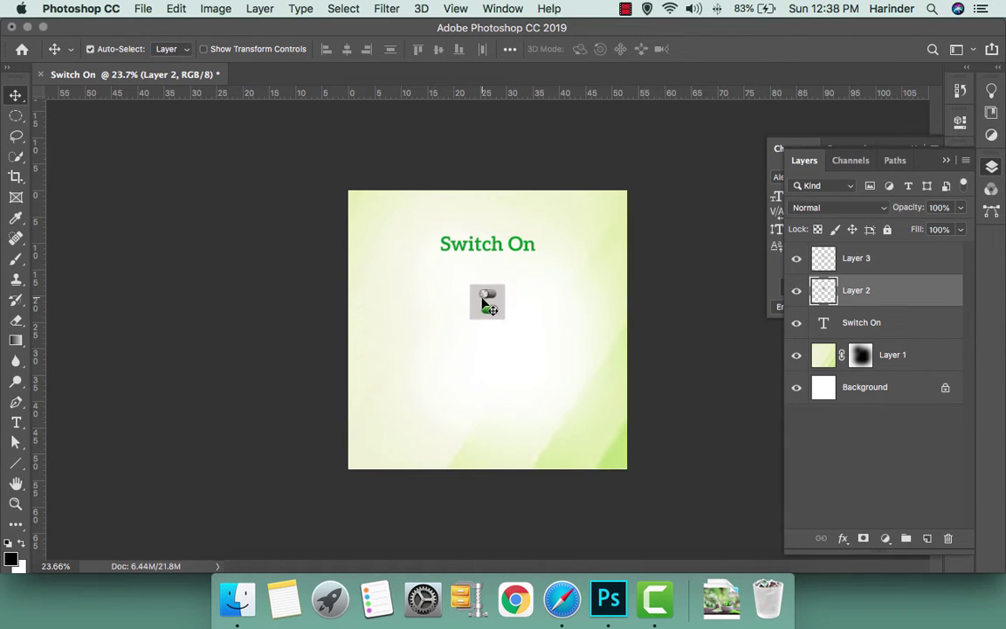
{"action": "key", "text": "Delete"}
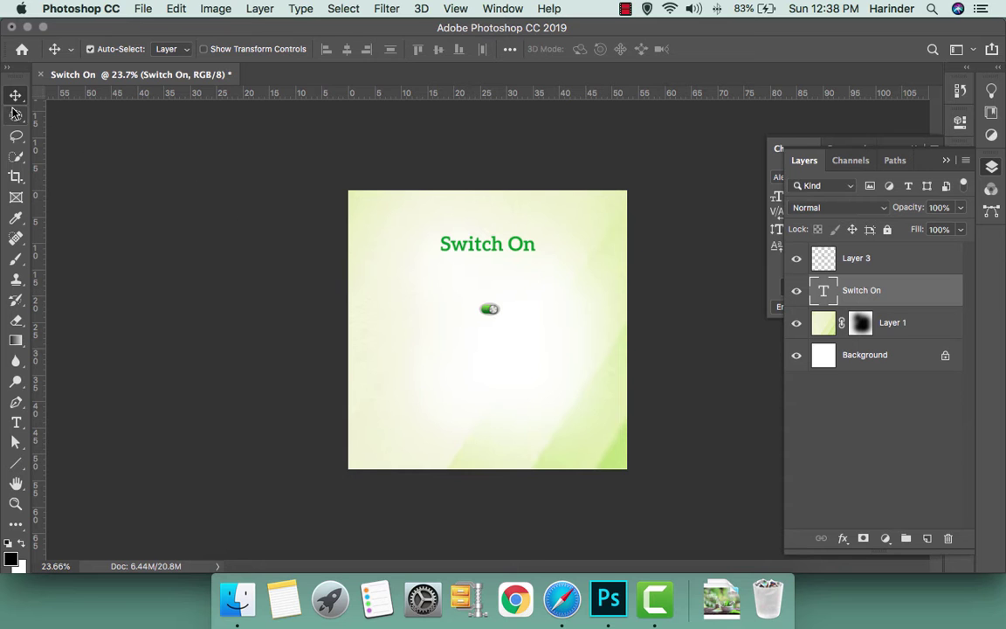
Pan the view to the heading and toggle, ready to draw a rounded rectangle
{"action": "left_click", "coordinate": [16, 114]}
{"action": "left_click", "coordinate": [110, 107]}
{"action": "scroll", "coordinate": [389, 270], "scroll_direction": "up", "scroll_amount": 3}
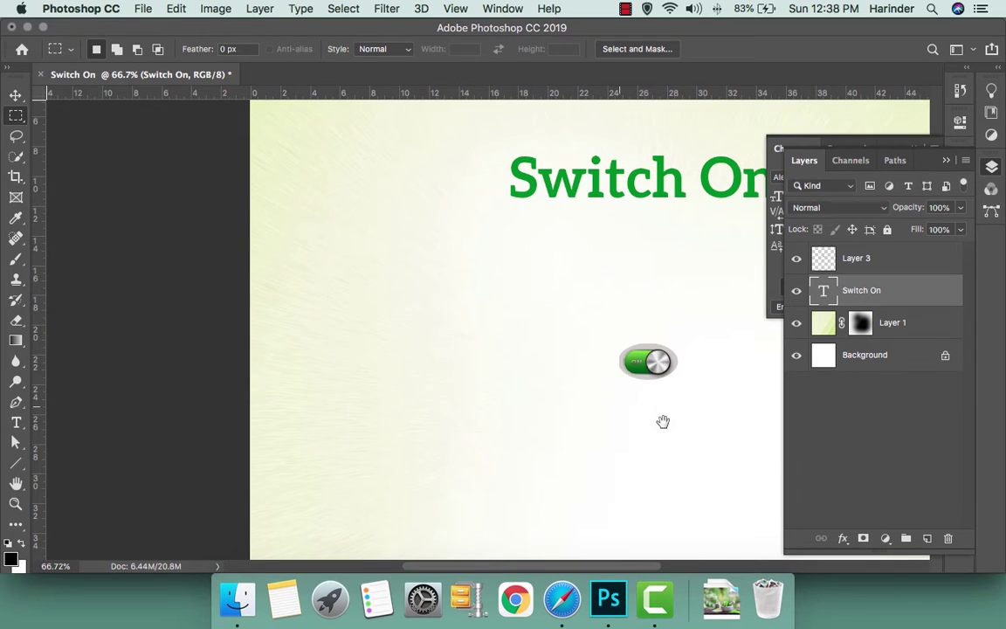
{"action": "left_click_drag", "start_coordinate": [663, 421], "coordinate": [451, 387]}
{"action": "key", "text": "v"}
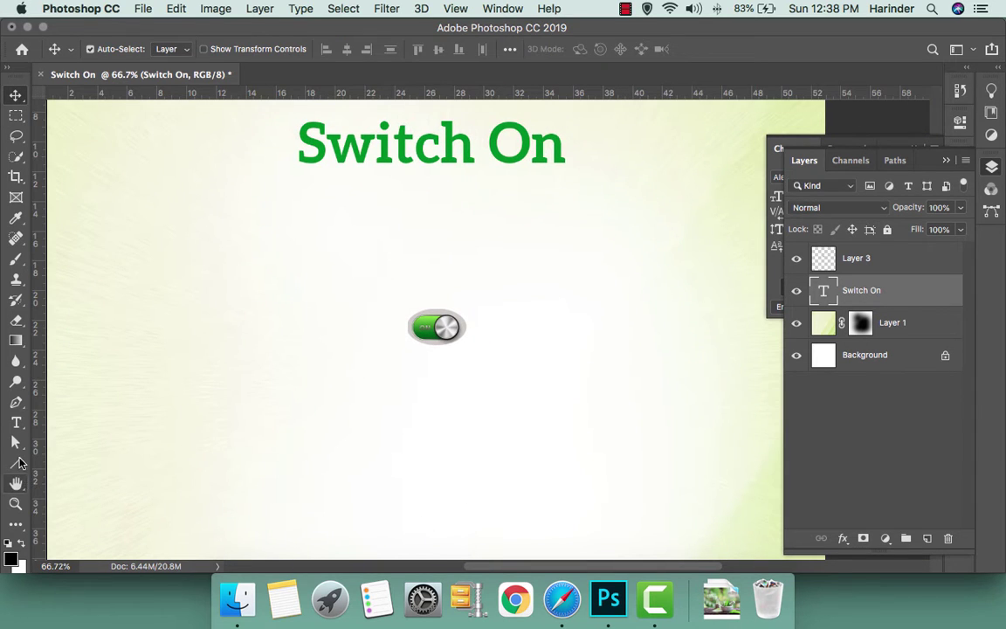
{"action": "left_click", "coordinate": [16, 462]}
{"action": "left_click", "coordinate": [96, 475]}
Draw a black 753 × 351 px rectangle below the toggle with 175.5 px corner radius
{"action": "left_click_drag", "start_coordinate": [279, 373], "coordinate": [648, 473]}
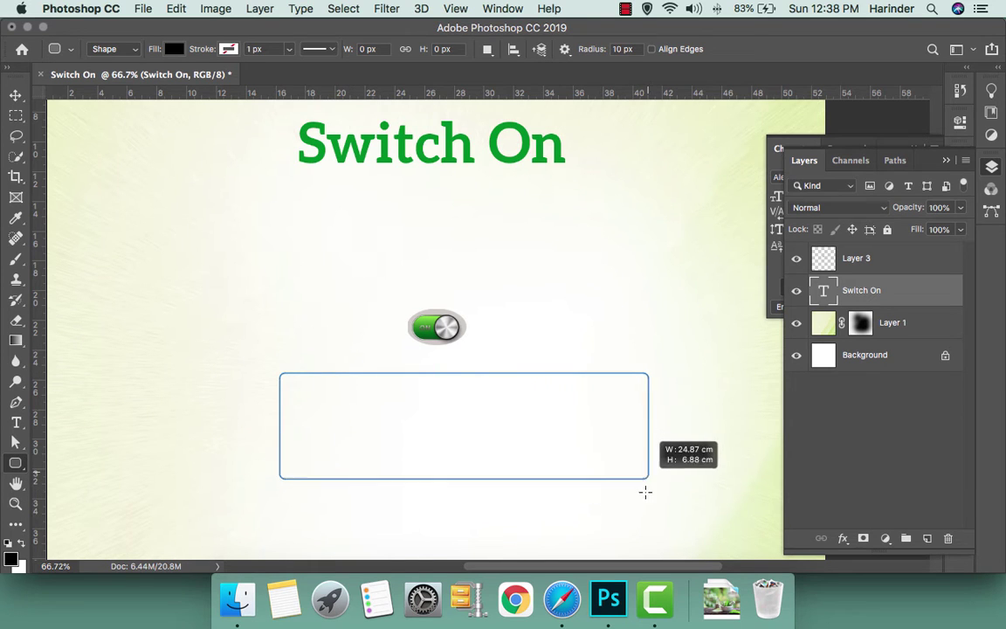
{"action": "mouse_move", "coordinate": [648, 473]}
{"action": "left_mouse_down"}
{"action": "mouse_move", "coordinate": [627, 475]}
{"action": "mouse_move", "coordinate": [637, 478]}
{"action": "left_mouse_up"}
{"action": "key", "text": "v"}
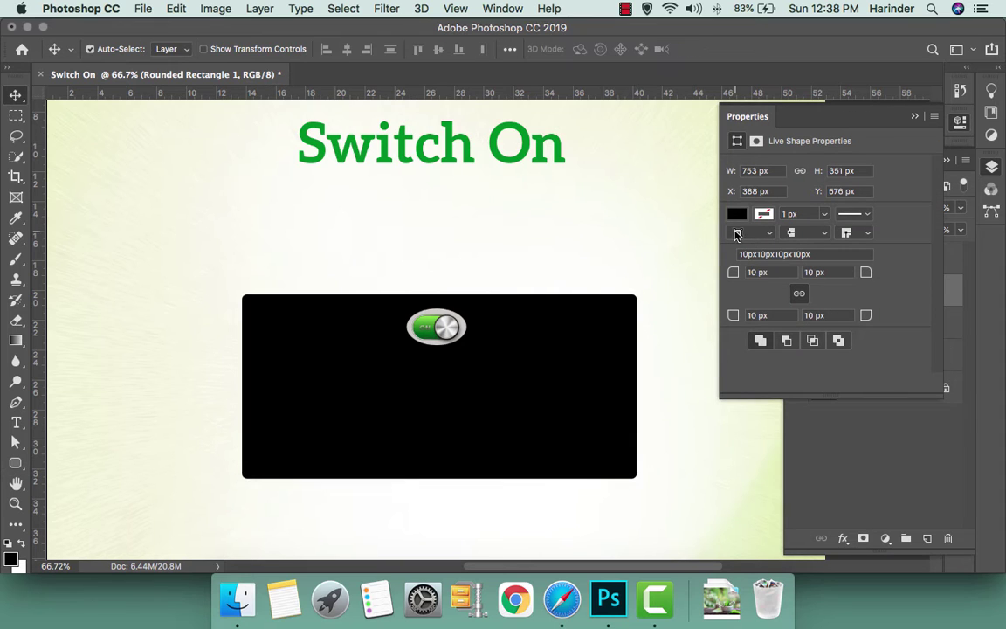
{"action": "left_click_drag", "start_coordinate": [731, 274], "coordinate": [842, 272]}
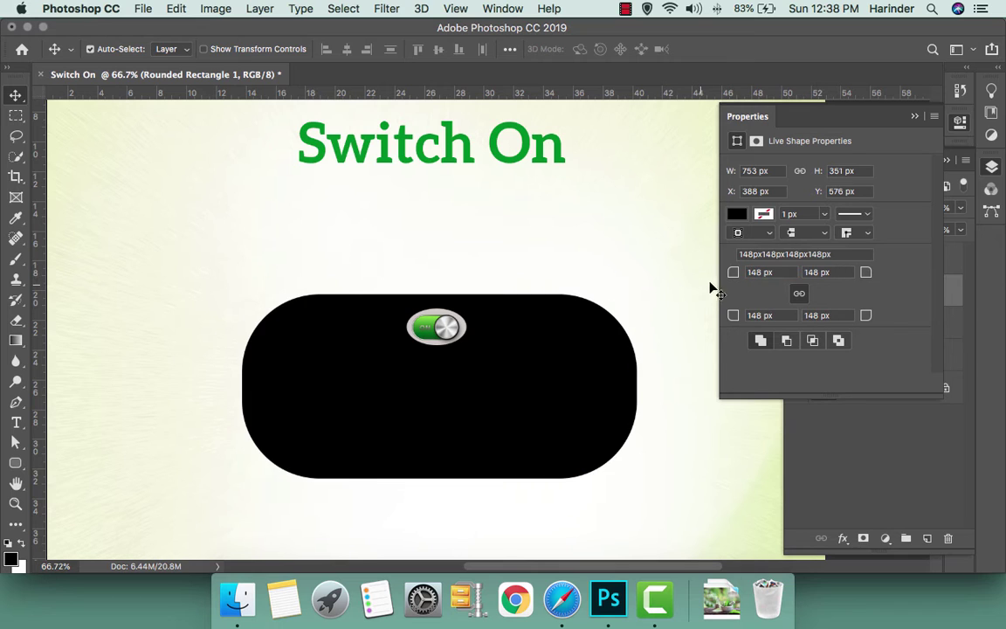
{"action": "left_click_drag", "start_coordinate": [733, 272], "coordinate": [768, 273]}
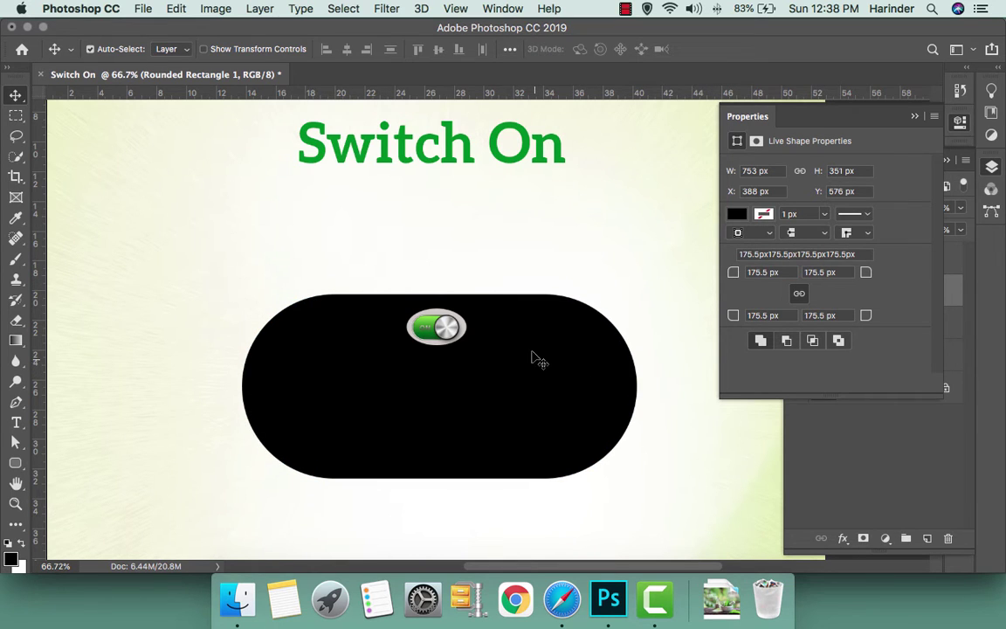
Fill the pill with the heading's green, sampled with the eyedropper
{"action": "key", "text": "i"}
{"action": "left_click", "coordinate": [449, 133]}
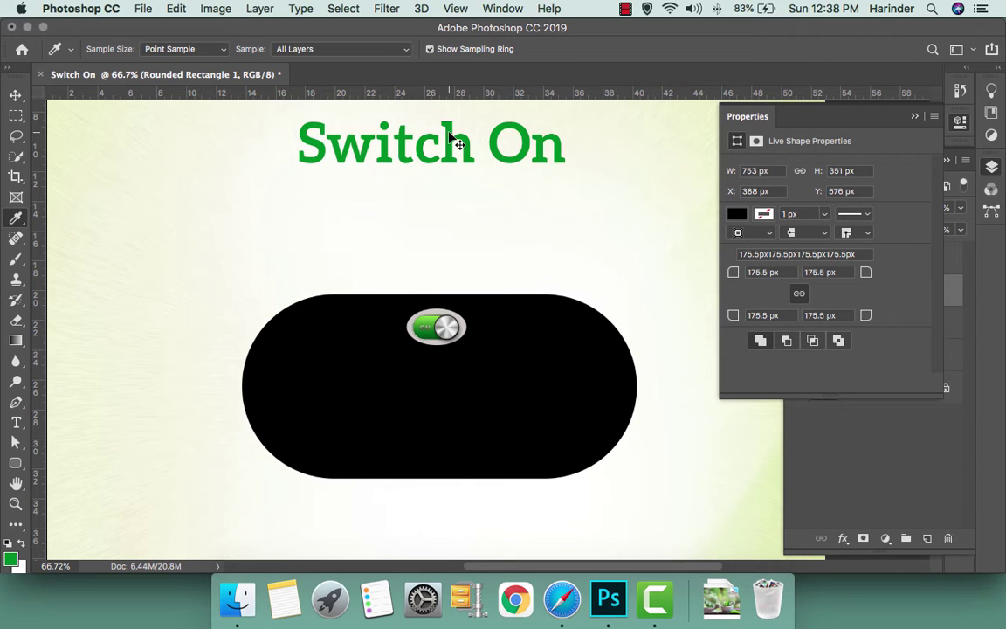
{"action": "key", "text": "alt+BackSpace"}
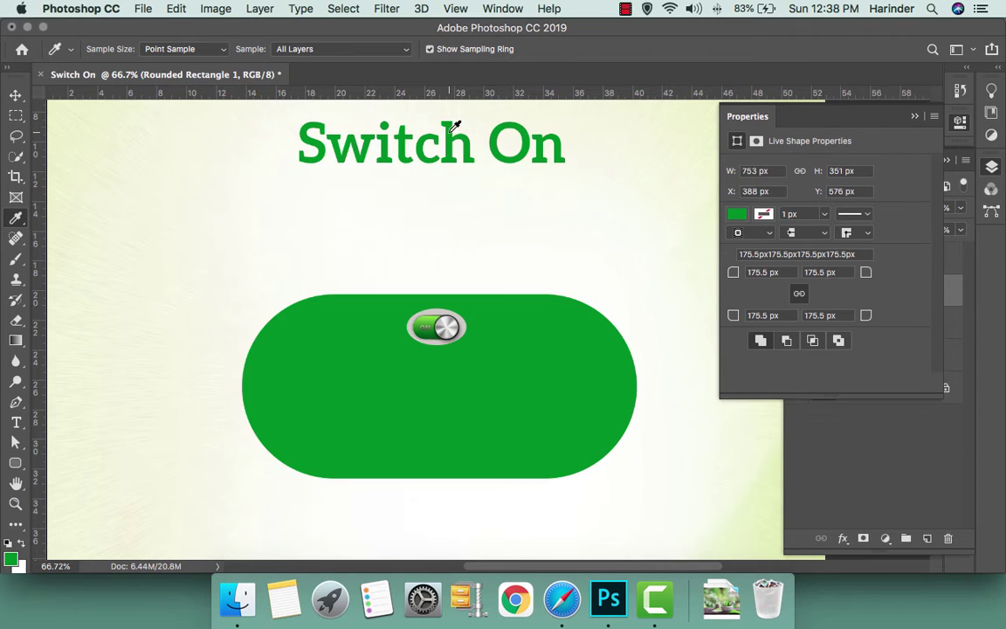
Move the toggle up above the green pill and shift the pill left
{"action": "key", "text": "v"}
{"action": "left_click_drag", "start_coordinate": [430, 331], "coordinate": [442, 250]}
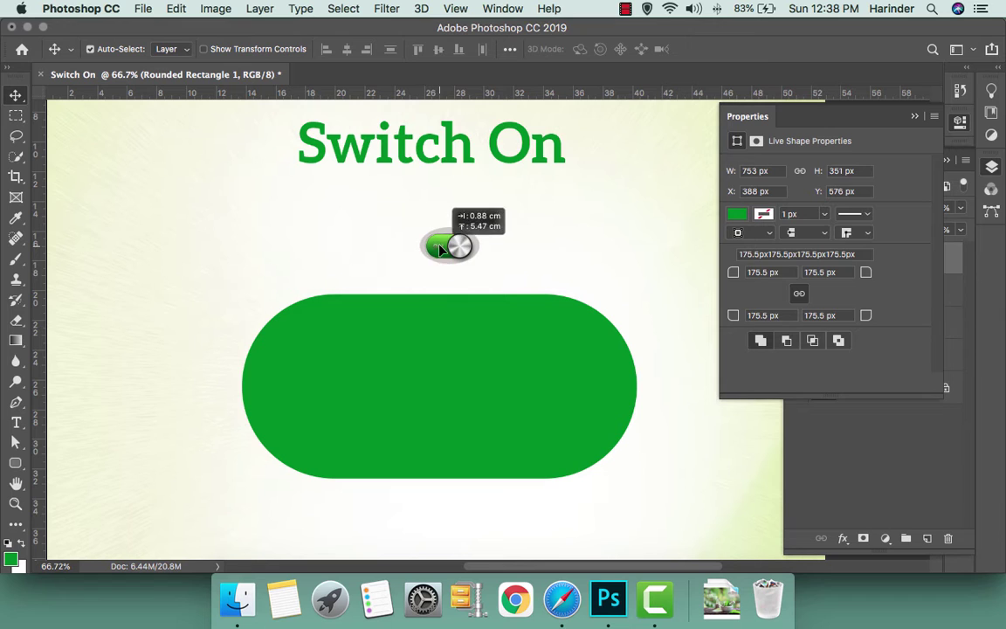
{"action": "left_click", "coordinate": [914, 115]}
{"action": "left_click_drag", "start_coordinate": [628, 378], "coordinate": [554, 380]}
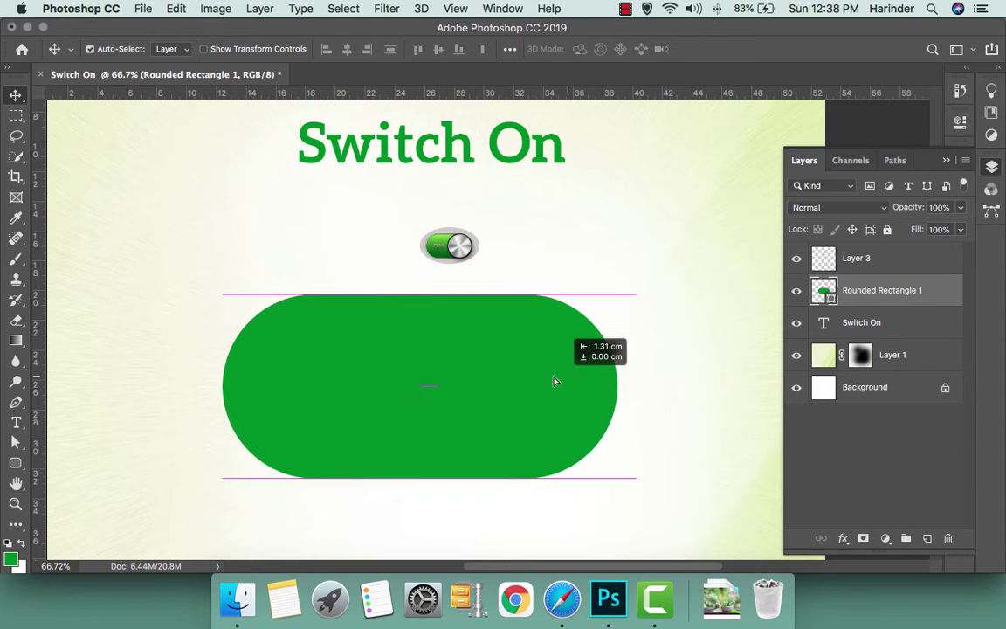
{"action": "scroll", "coordinate": [554, 381], "scroll_direction": "down", "scroll_amount": 3}
{"action": "scroll", "coordinate": [515, 308], "scroll_direction": "up", "scroll_amount": 5}
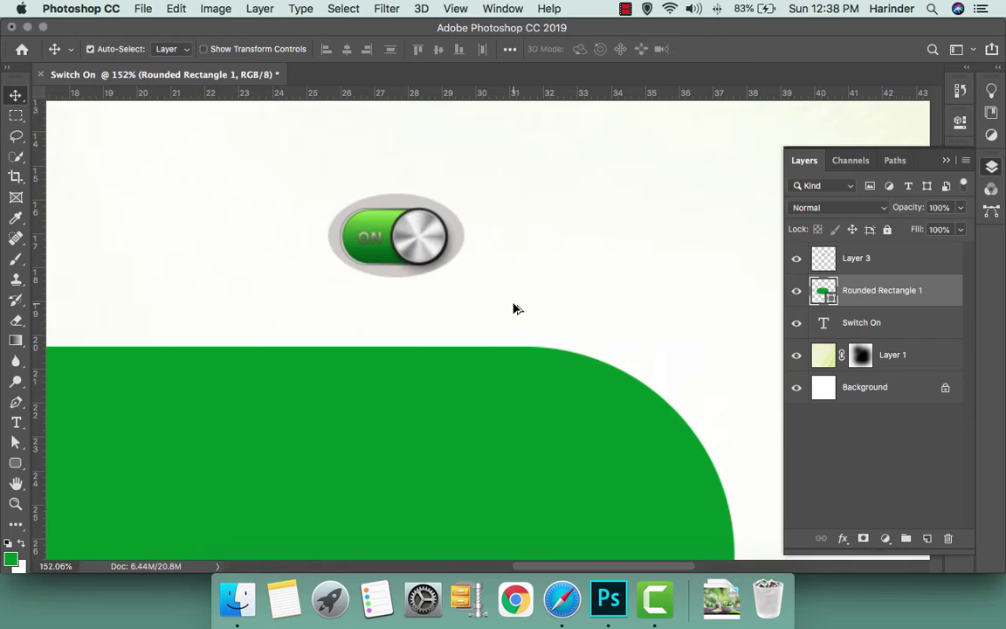
{"action": "scroll", "coordinate": [401, 264], "scroll_direction": "down", "scroll_amount": 1}
{"action": "scroll", "coordinate": [420, 314], "scroll_direction": "down", "scroll_amount": 4}
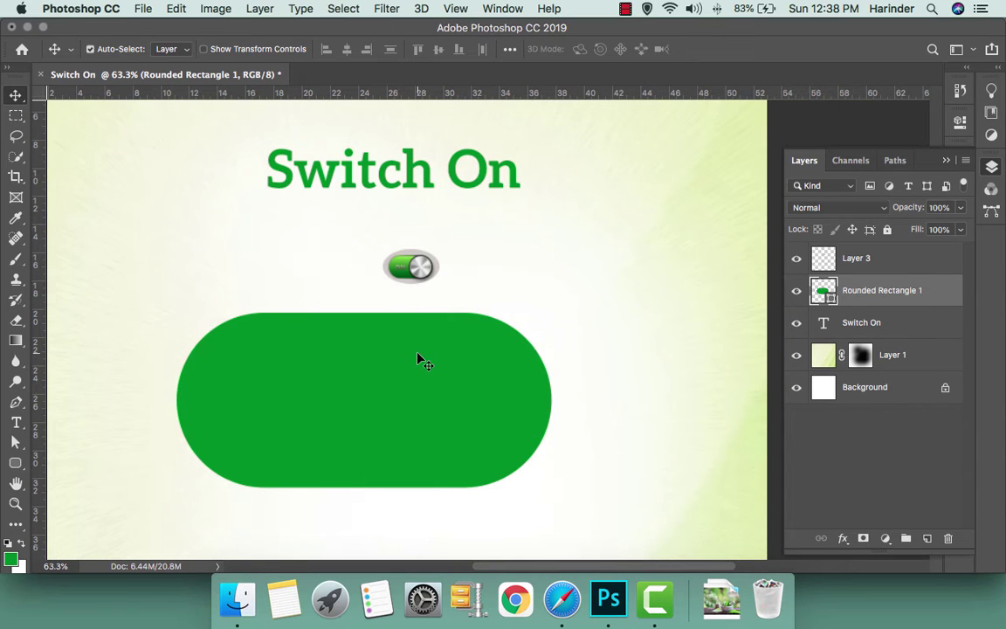
{"action": "left_click", "coordinate": [843, 539]}
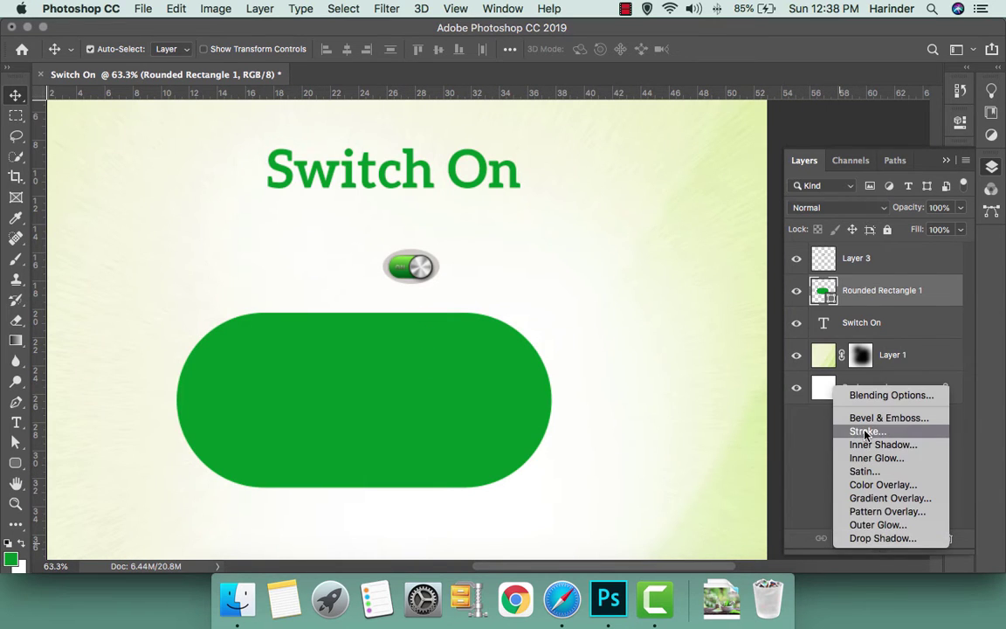
Give the pill an 8 px white stroke, an inner shadow and a drop shadow
{"action": "left_click", "coordinate": [865, 448]}
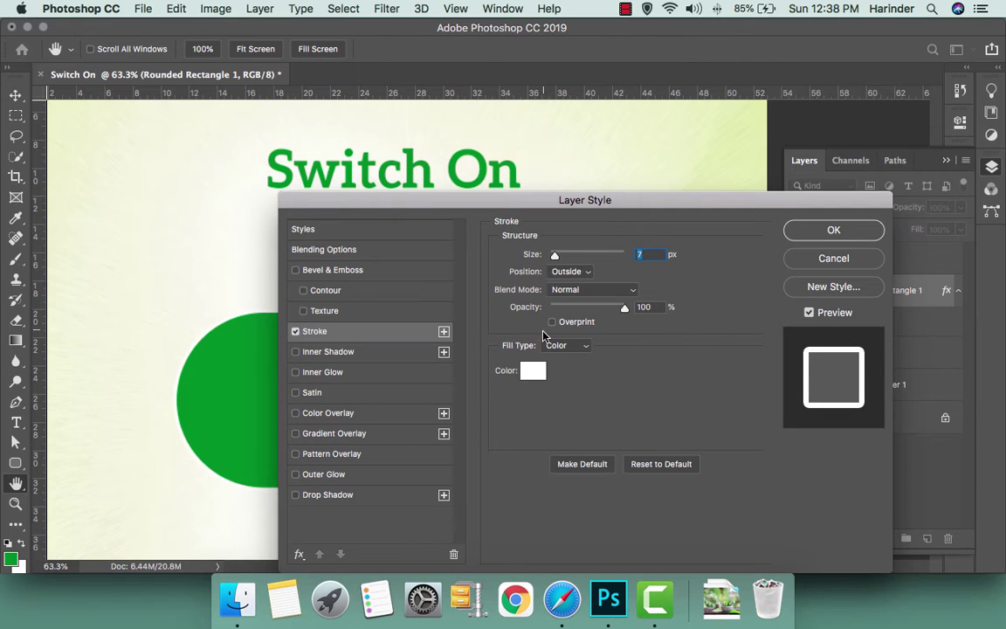
{"action": "left_click_drag", "start_coordinate": [553, 257], "coordinate": [556, 257]}
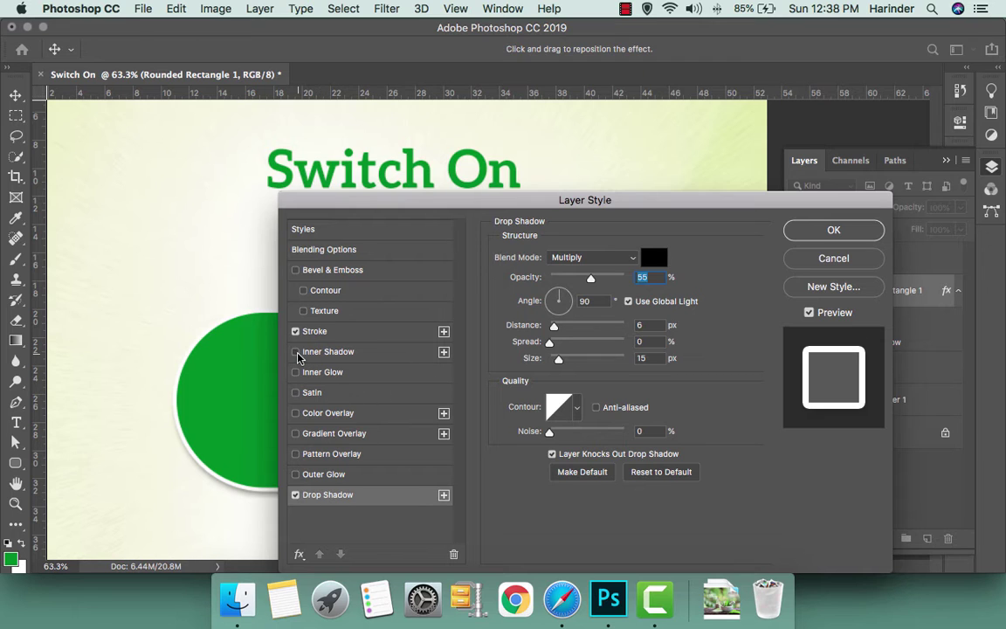
{"action": "left_click", "coordinate": [326, 352]}
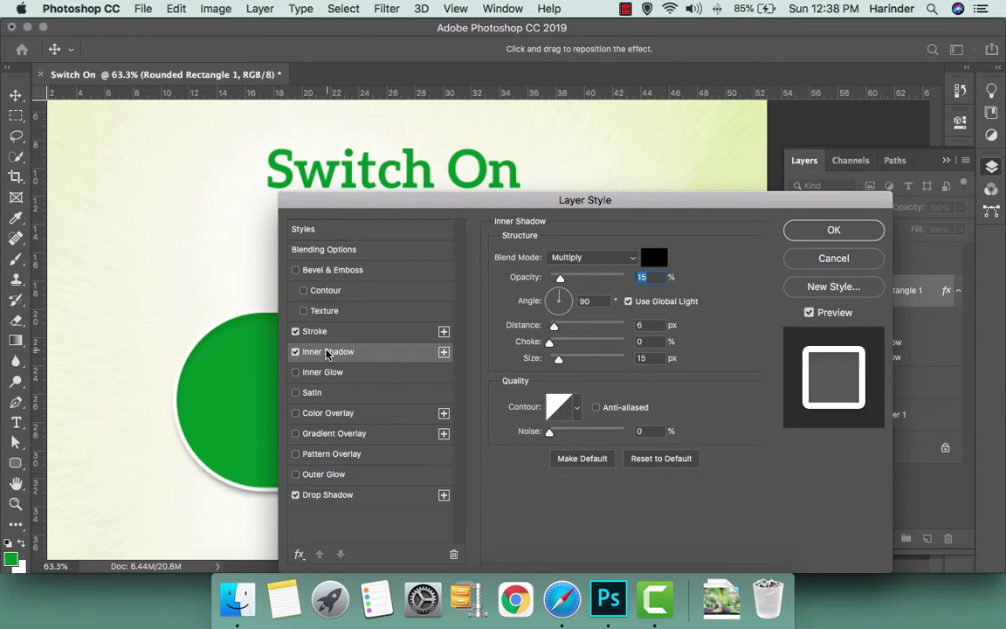
{"action": "key", "text": "Return"}
Centre the green pill horizontally and vertically on the poster
{"action": "scroll", "coordinate": [331, 366], "scroll_direction": "down", "scroll_amount": 1}
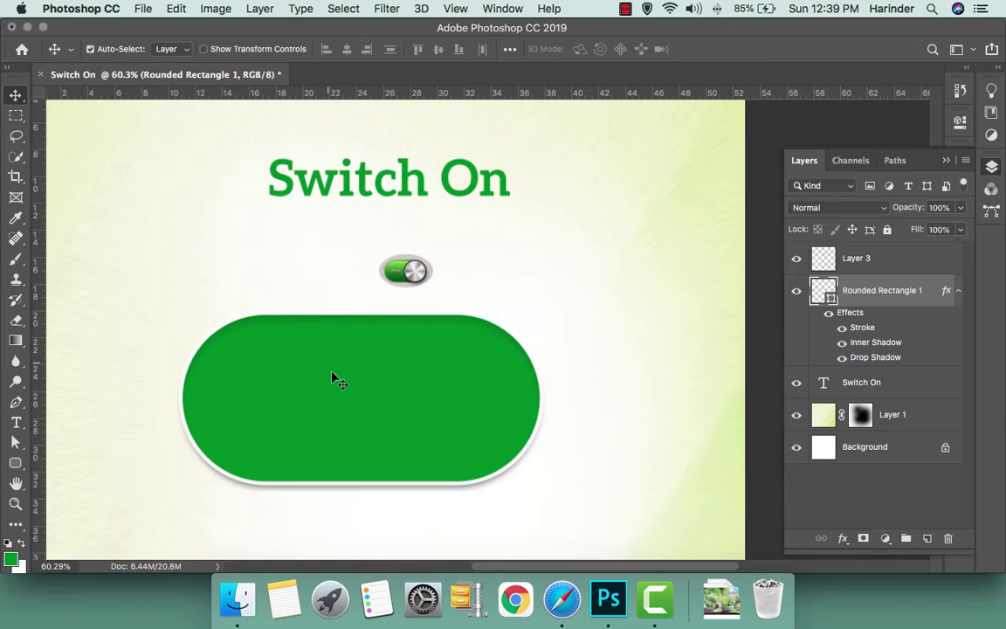
{"action": "scroll", "coordinate": [366, 406], "scroll_direction": "down", "scroll_amount": 1}
{"action": "scroll", "coordinate": [367, 406], "scroll_direction": "down", "scroll_amount": 2}
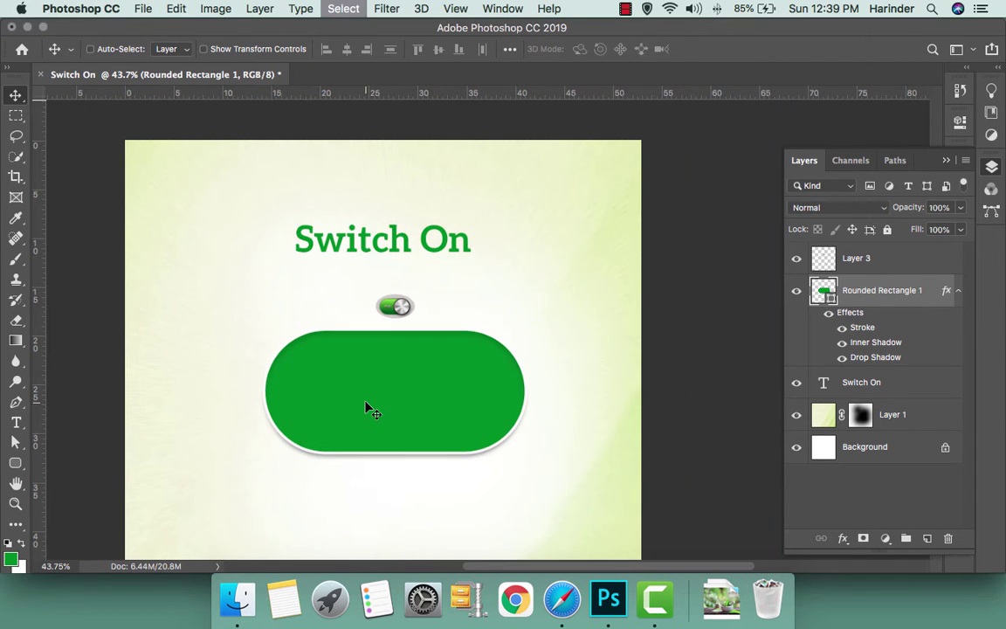
{"action": "left_click", "coordinate": [347, 50]}
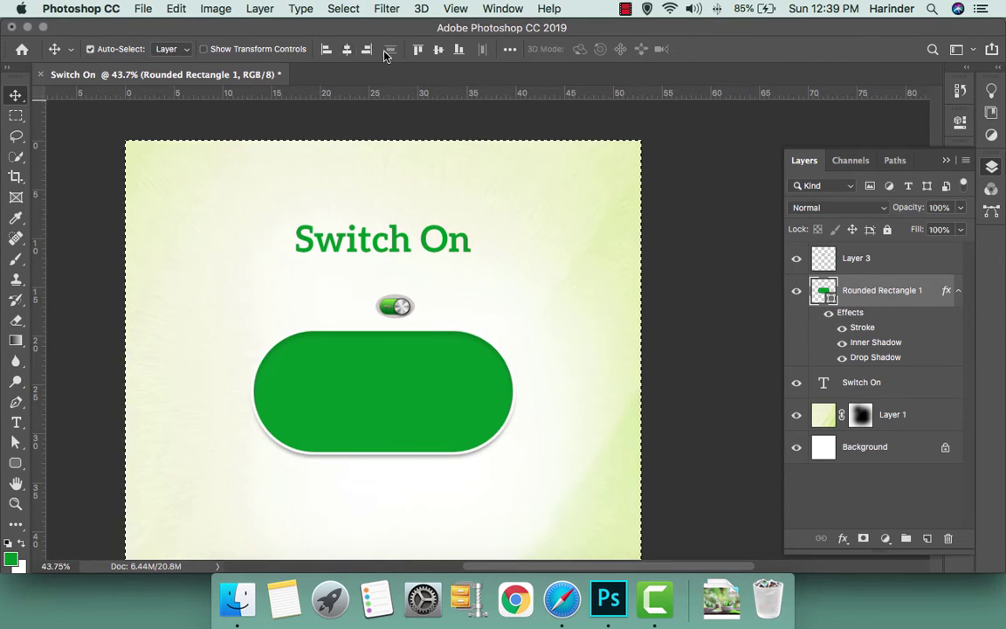
{"action": "left_click", "coordinate": [438, 50]}
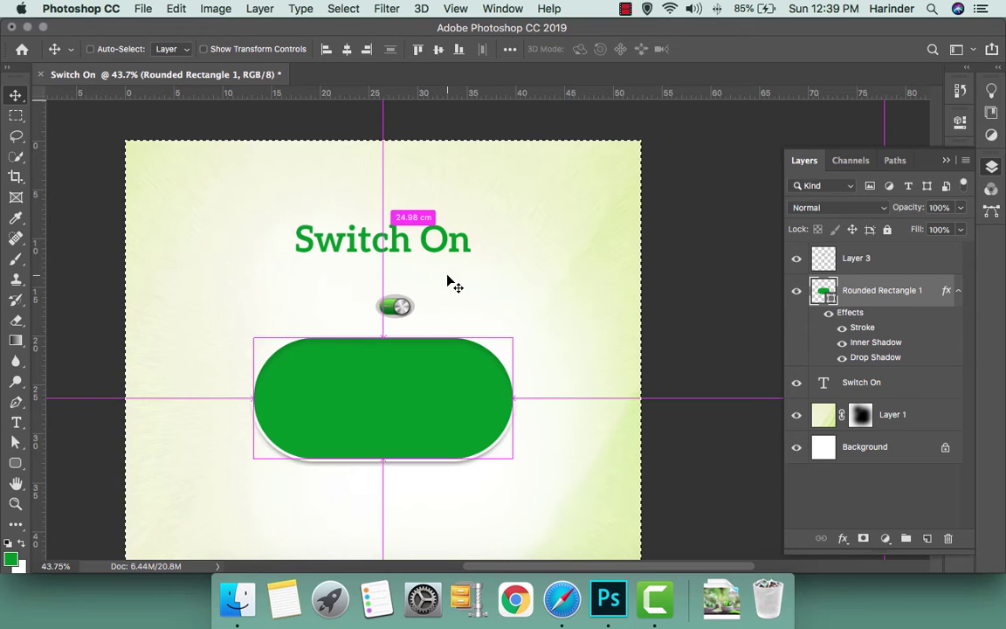
{"action": "key", "text": "super+d"}
Stretch the pill's right anchors to 893 px wide, then recentre it horizontally
{"action": "key", "text": "a"}
{"action": "left_click", "coordinate": [384, 382]}
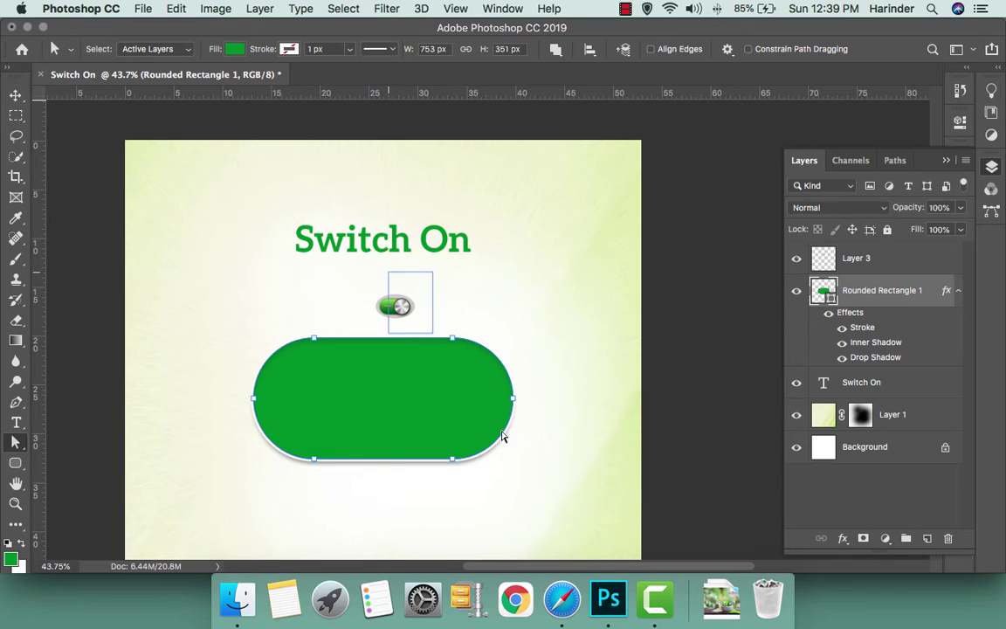
{"action": "scroll", "coordinate": [505, 437], "scroll_direction": "down", "scroll_amount": 1}
{"action": "key", "text": "shift+Right"}
{"action": "key", "text": "shift+Right"}
{"action": "key", "text": "shift+Right"}
{"action": "key", "text": "shift+Right"}
{"action": "key", "text": "shift+Right"}
{"action": "key", "text": "shift+Right"}
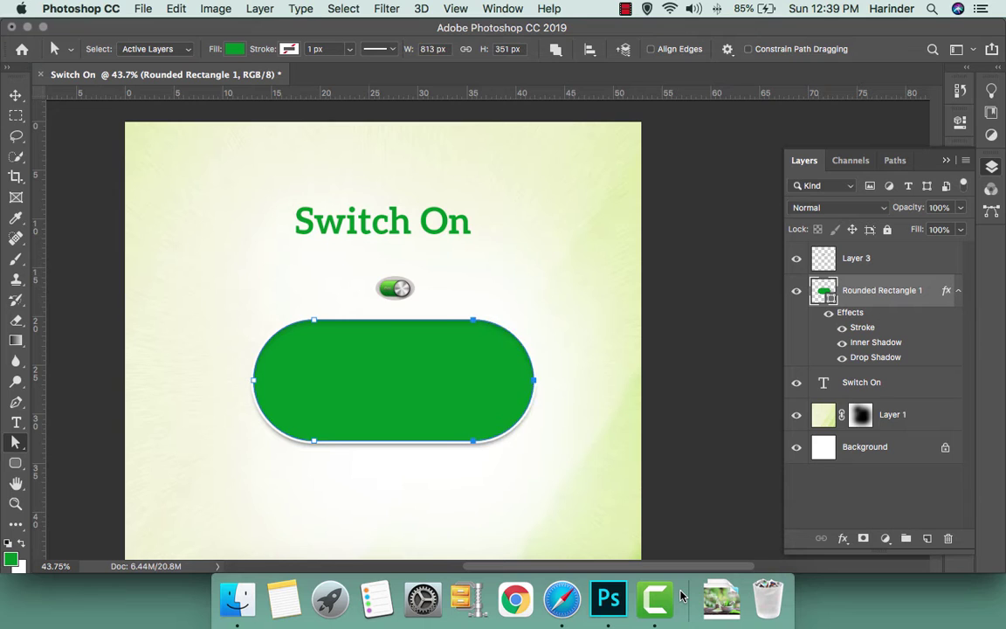
{"action": "key", "text": "shift+Right"}
{"action": "key", "text": "shift+Right"}
{"action": "key", "text": "shift+Right"}
{"action": "key", "text": "shift+Right"}
{"action": "key", "text": "shift+Right"}
{"action": "key", "text": "shift+Right"}
{"action": "key", "text": "shift+Right"}
{"action": "key", "text": "shift+Right"}
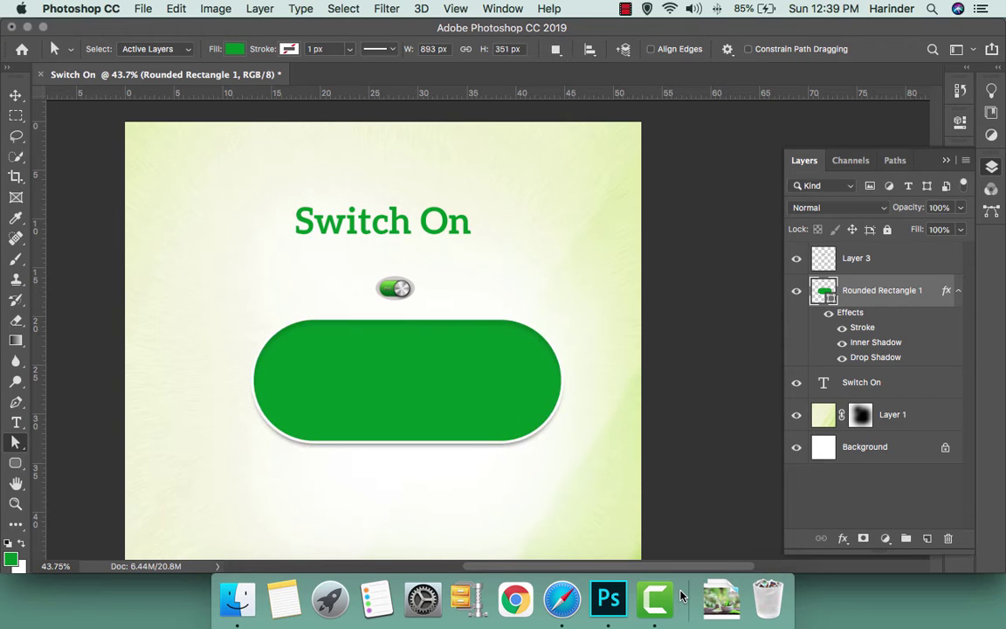
{"action": "key", "text": "v"}
{"action": "key", "text": "ctrl+a"}
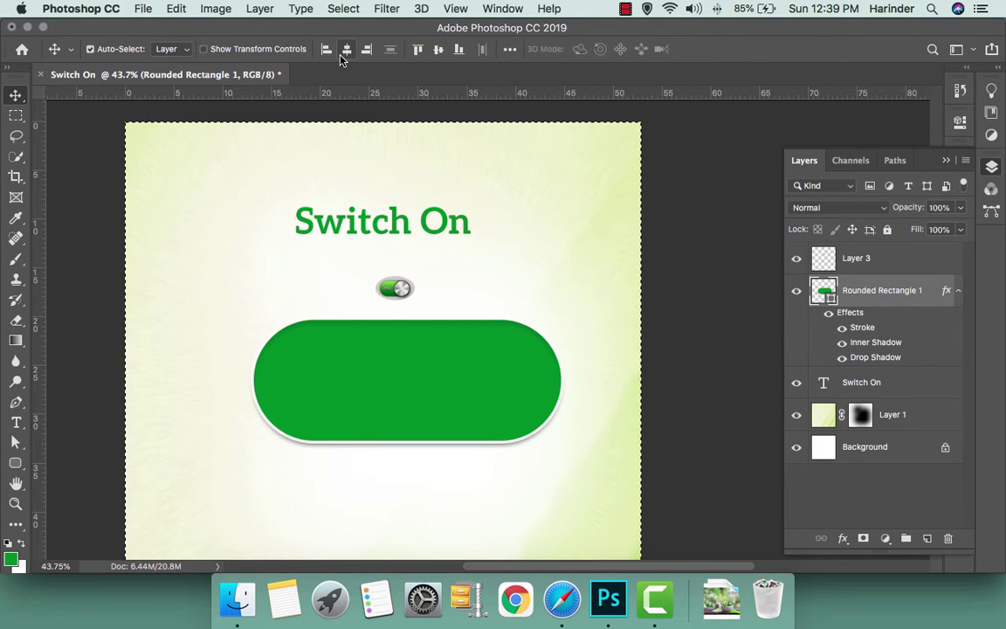
{"action": "left_click", "coordinate": [347, 49]}
{"action": "key", "text": "ctrl+d"}
Delete the small toggle image layer (Layer 3)
{"action": "scroll", "coordinate": [409, 373], "scroll_direction": "down", "scroll_amount": 8}
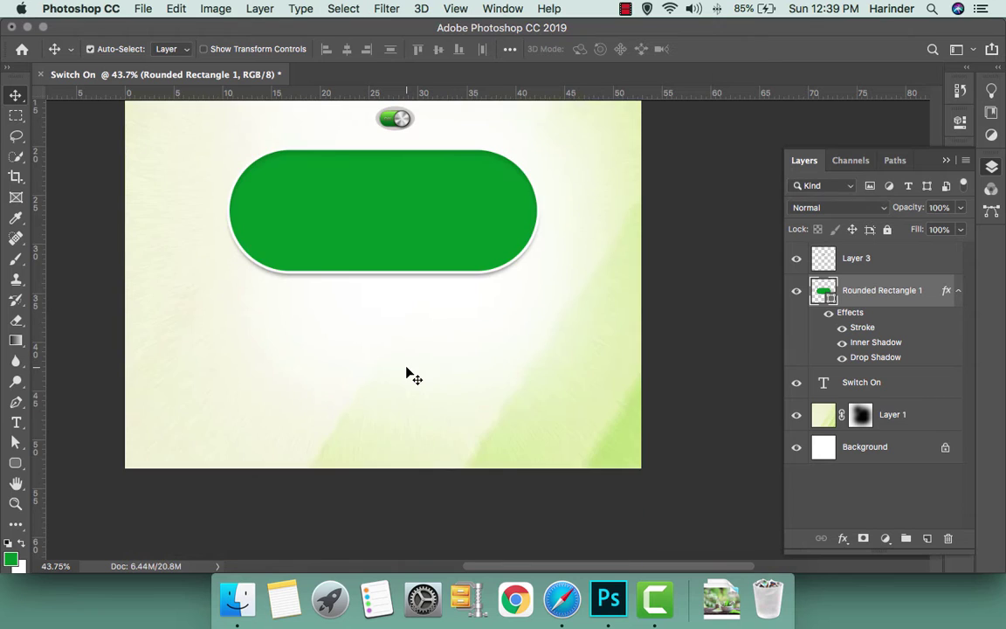
{"action": "scroll", "coordinate": [408, 373], "scroll_direction": "up", "scroll_amount": 4}
{"action": "left_click", "coordinate": [398, 194]}
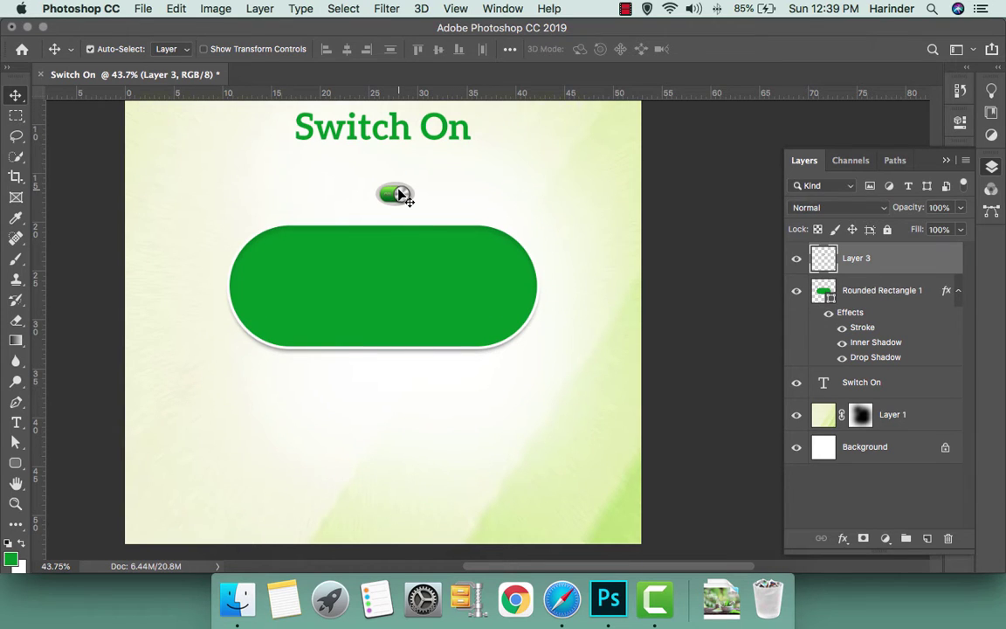
{"action": "key", "text": "Delete"}
Draw a circle over the pill's right end with the Ellipse tool
{"action": "left_click", "coordinate": [15, 463]}
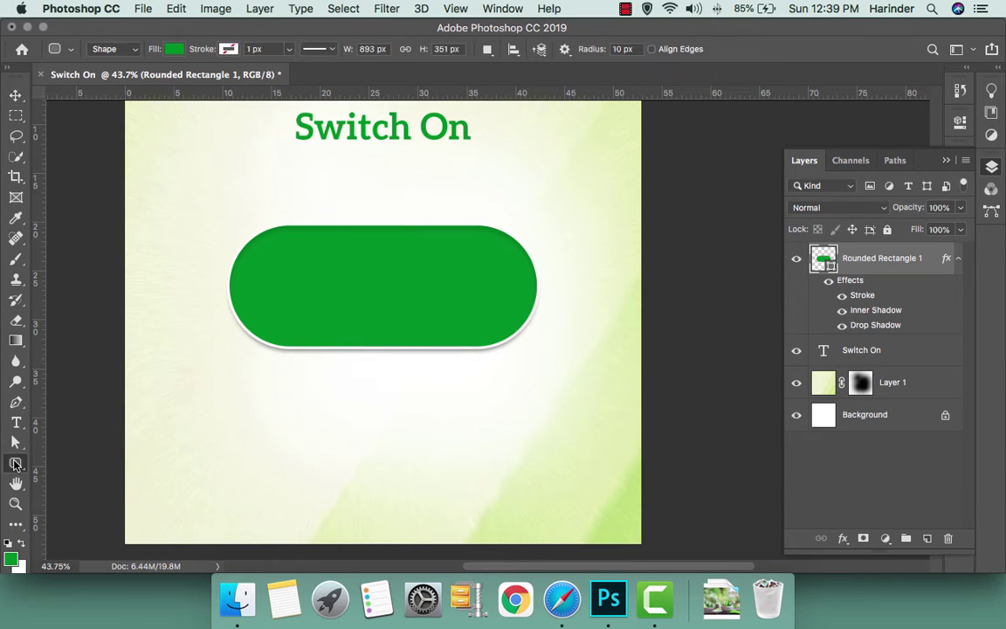
{"action": "right_click", "coordinate": [15, 462]}
{"action": "left_click", "coordinate": [87, 491]}
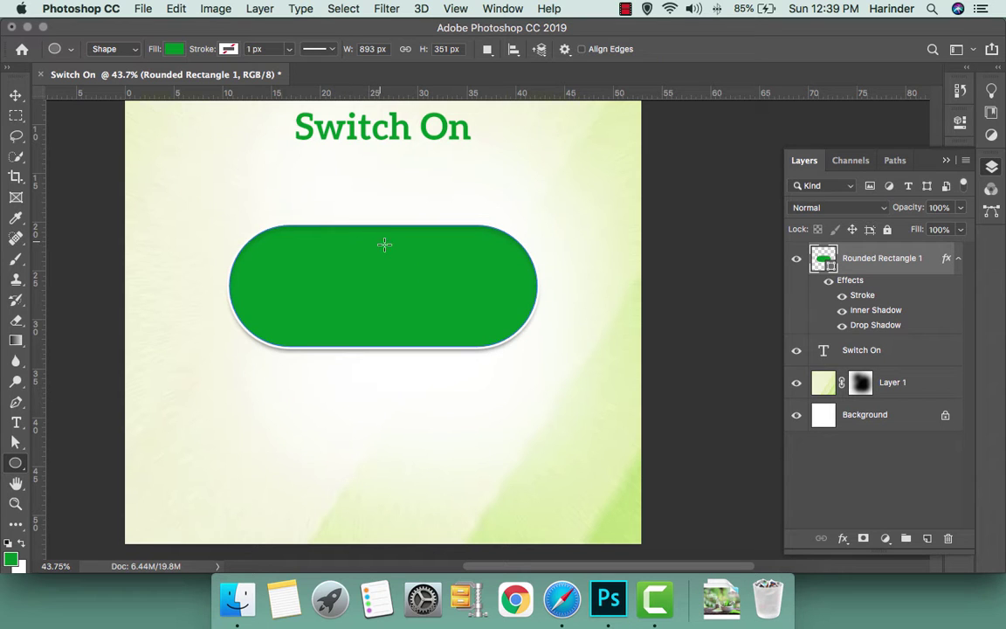
{"action": "left_click_drag", "start_coordinate": [384, 244], "coordinate": [529, 350]}
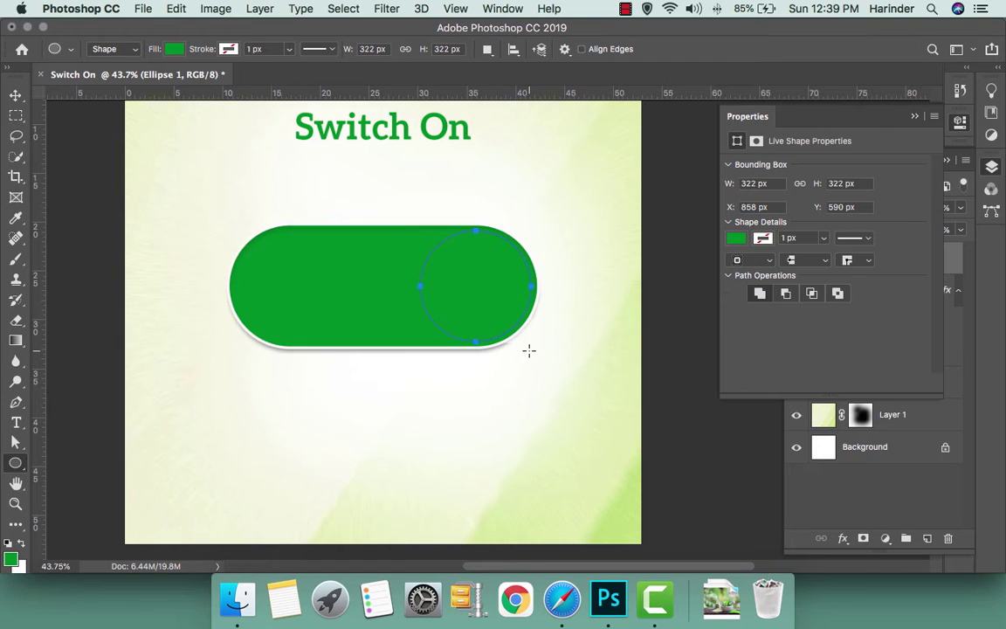
Fill the knob circle white and return to Safari's image results
{"action": "key", "text": "v"}
{"action": "key", "text": "super+BackSpace"}
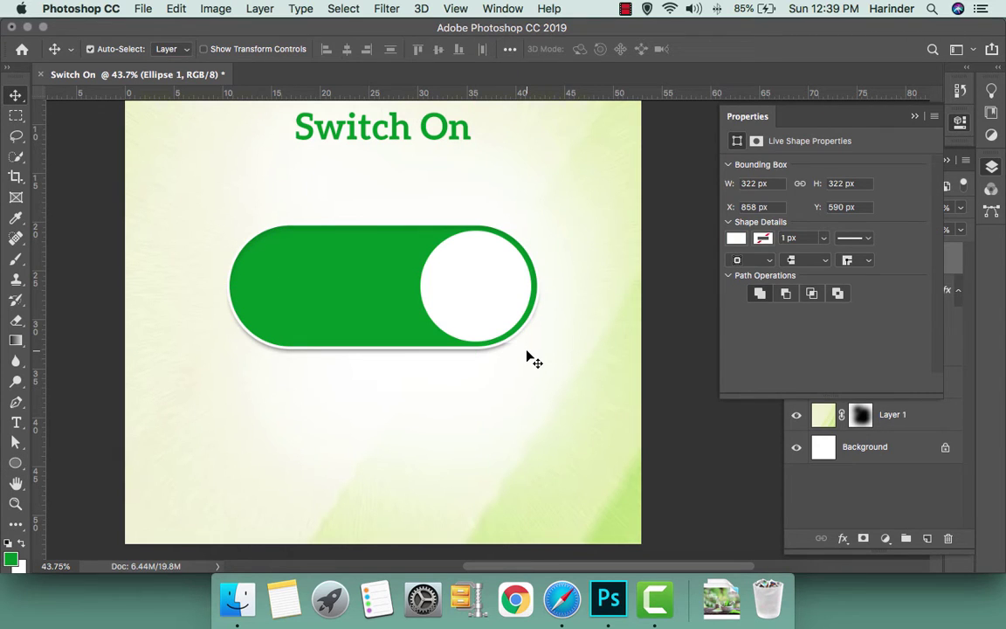
{"action": "scroll", "coordinate": [489, 377], "scroll_direction": "up", "scroll_amount": 2}
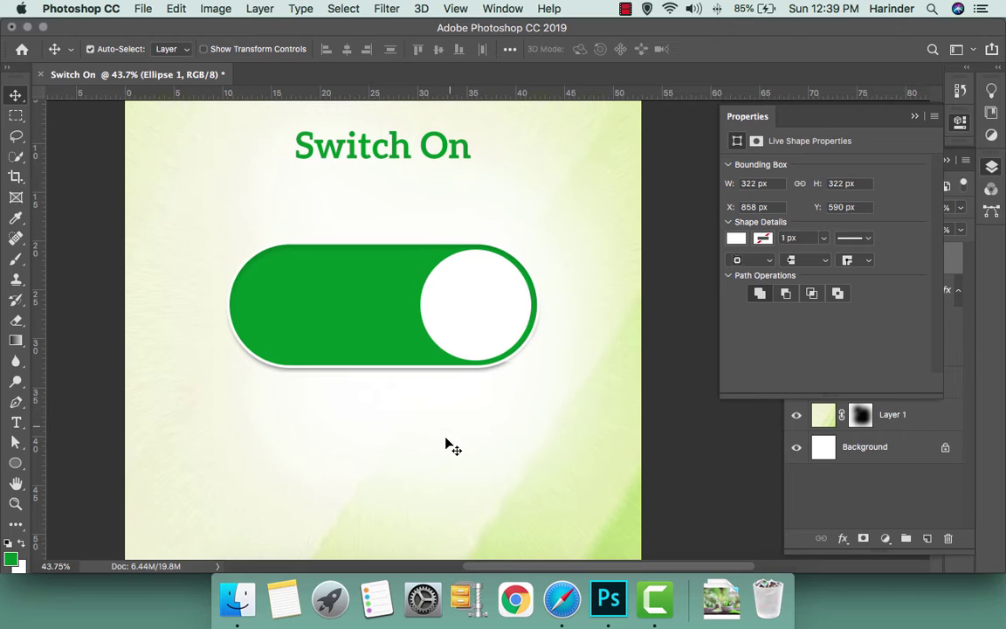
{"action": "left_click", "coordinate": [563, 599]}
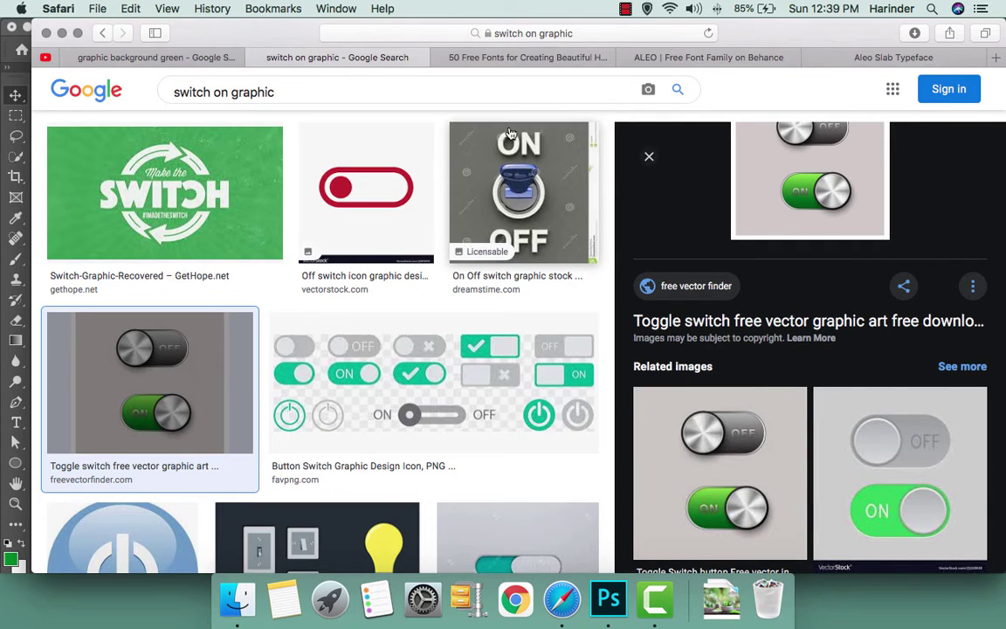
Search images for 'food plate' and open the vegan plate image in a new tab
{"action": "scroll", "coordinate": [296, 157], "scroll_direction": "up", "scroll_amount": 3}
{"action": "triple_click", "coordinate": [252, 101]}
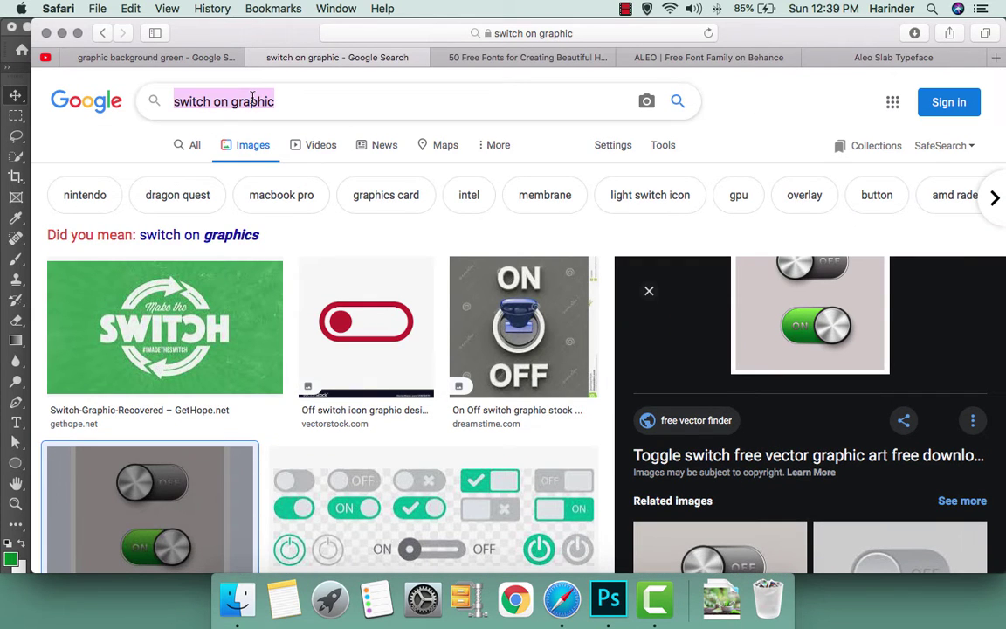
{"action": "type", "text": "food"}
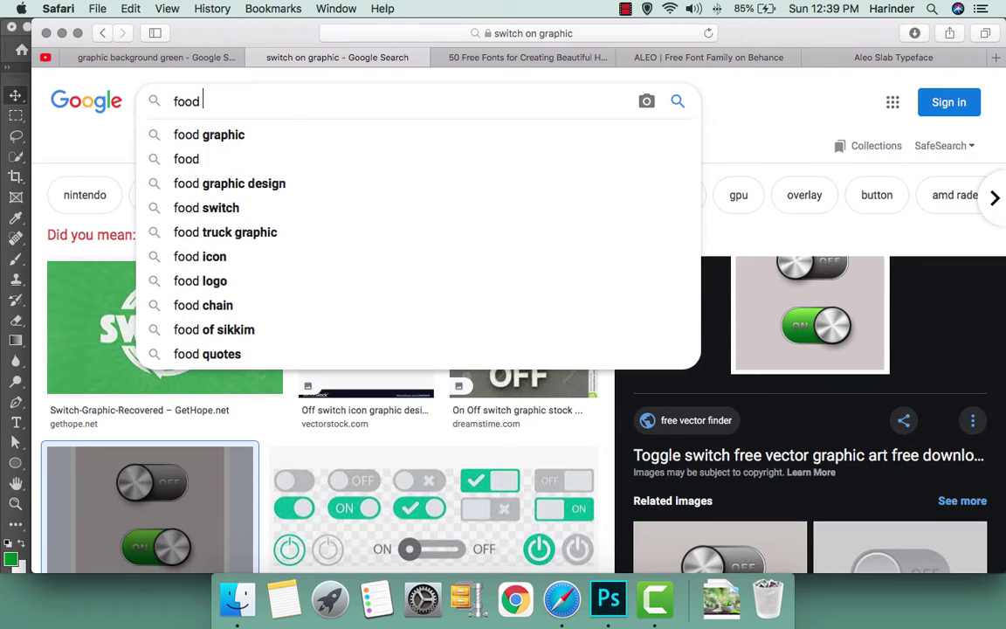
{"action": "type", "text": " plate"}
{"action": "key", "text": "Return"}
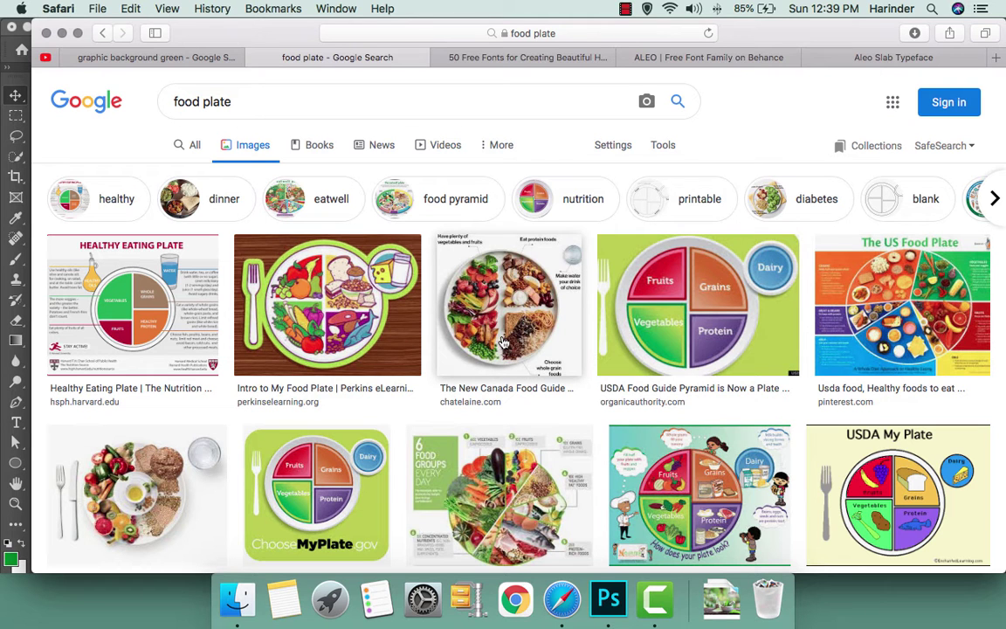
{"action": "left_click", "coordinate": [128, 429]}
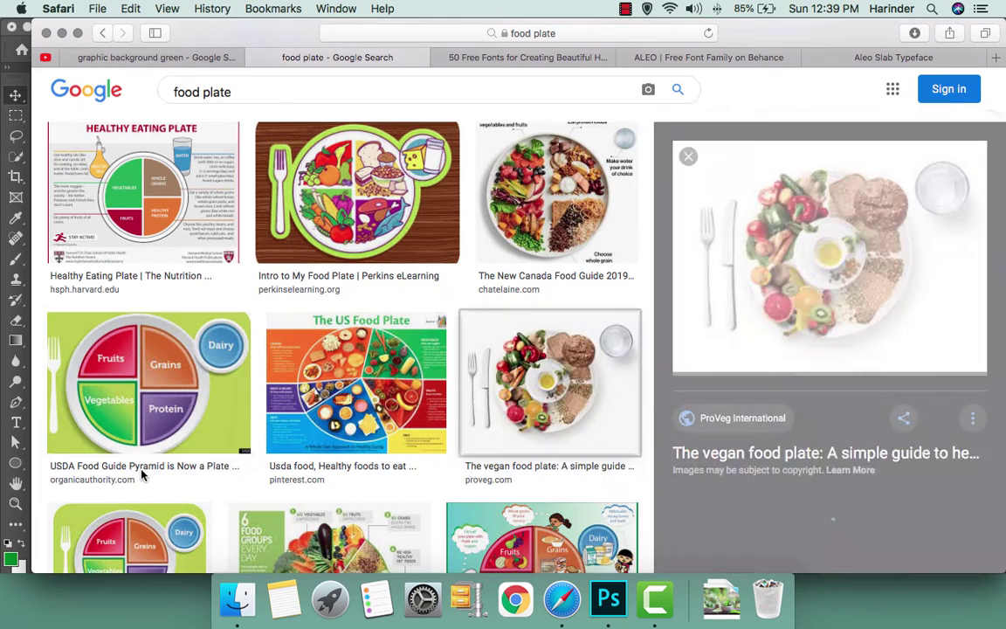
{"action": "right_click", "coordinate": [791, 255]}
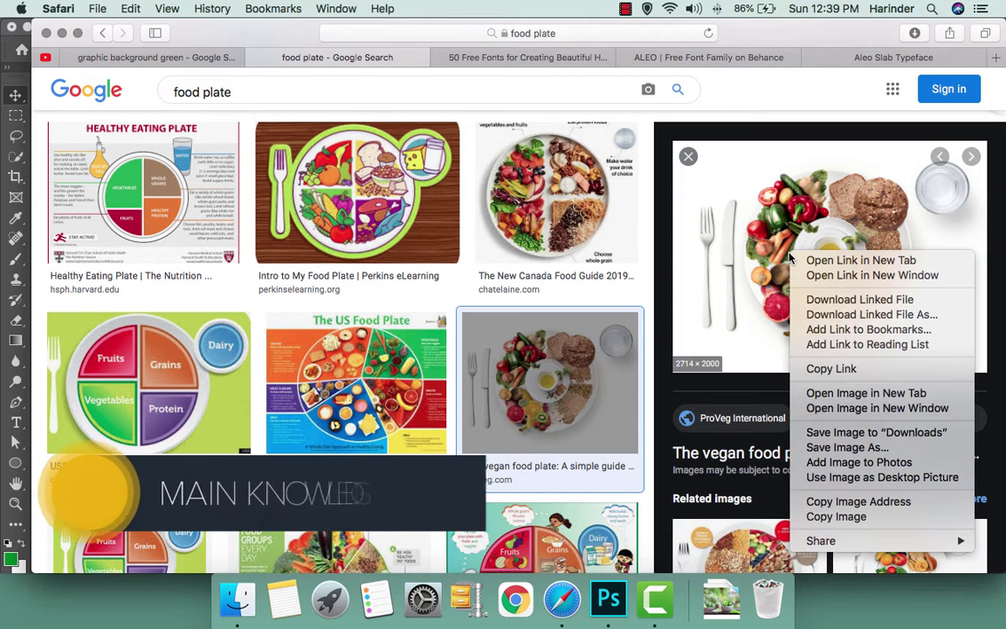
{"action": "left_click", "coordinate": [864, 393]}
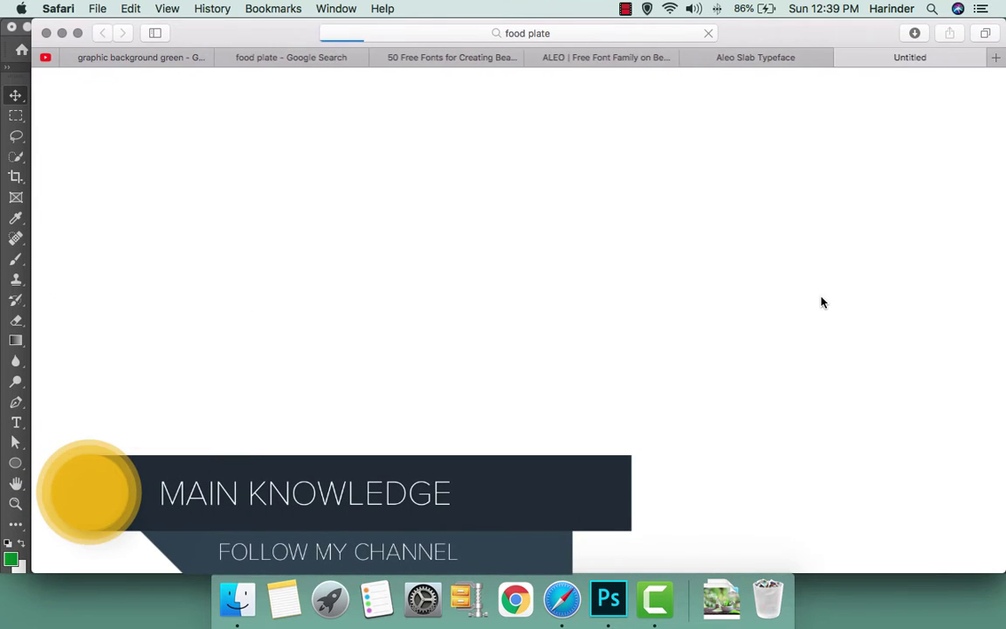
Close the ALEO font tab and preview a food guide plate in the results
{"action": "left_click", "coordinate": [715, 56]}
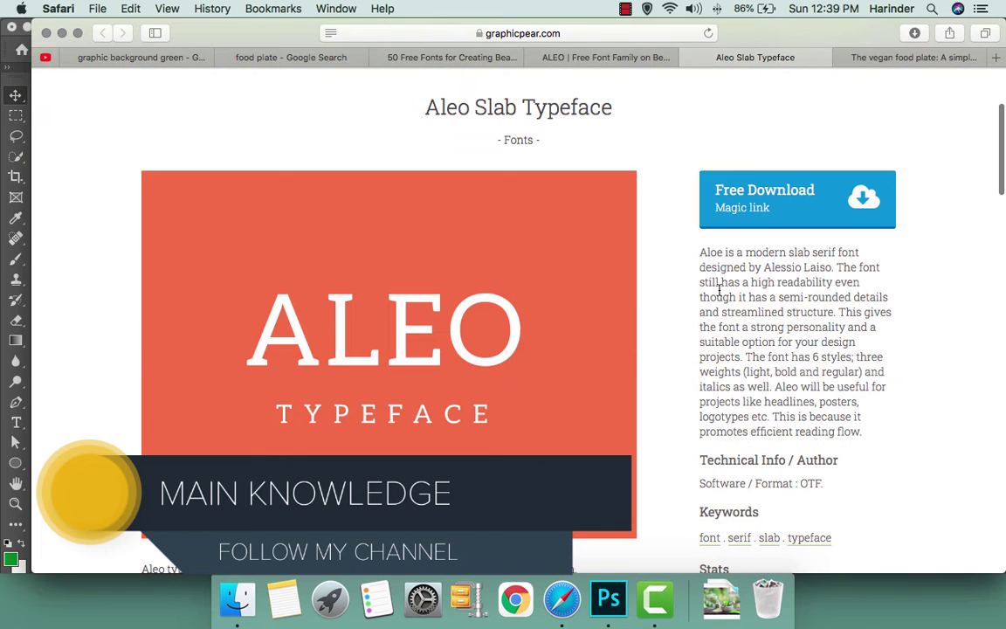
{"action": "left_click", "coordinate": [522, 56]}
{"action": "left_click", "coordinate": [332, 57]}
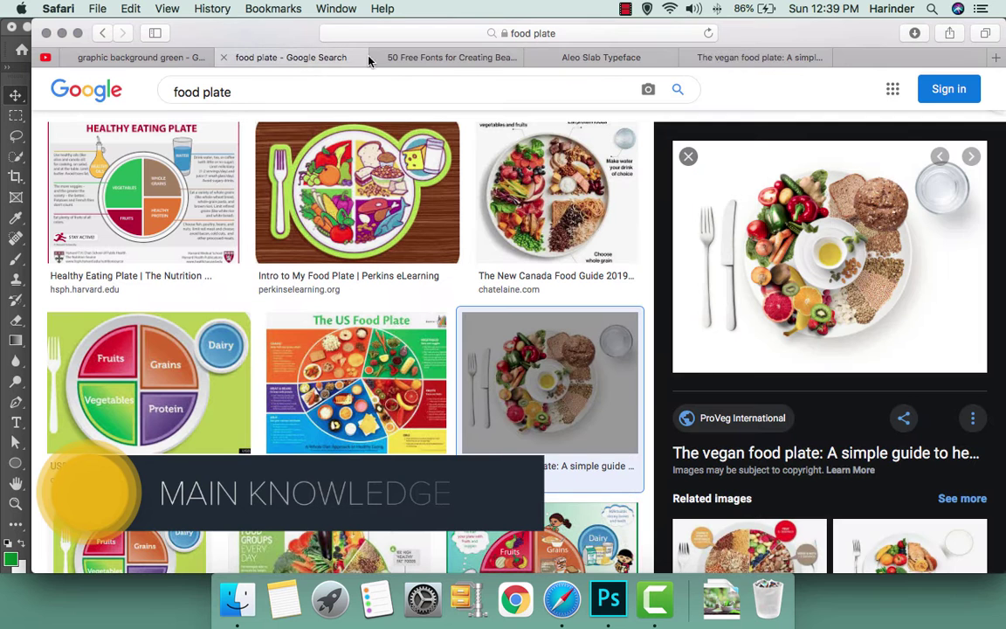
{"action": "scroll", "coordinate": [786, 350], "scroll_direction": "down", "scroll_amount": 5}
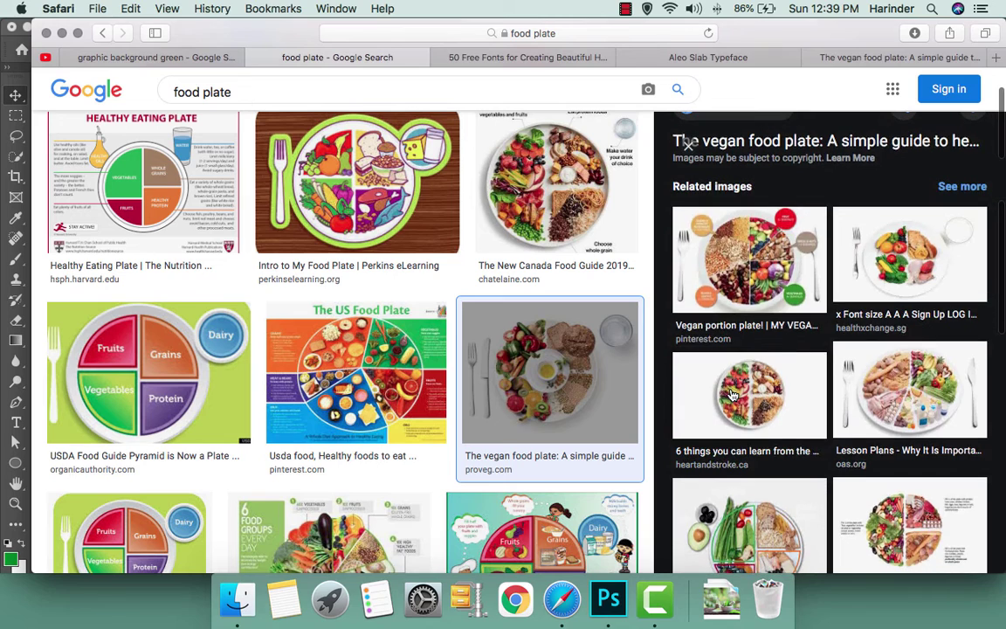
{"action": "left_click", "coordinate": [732, 398]}
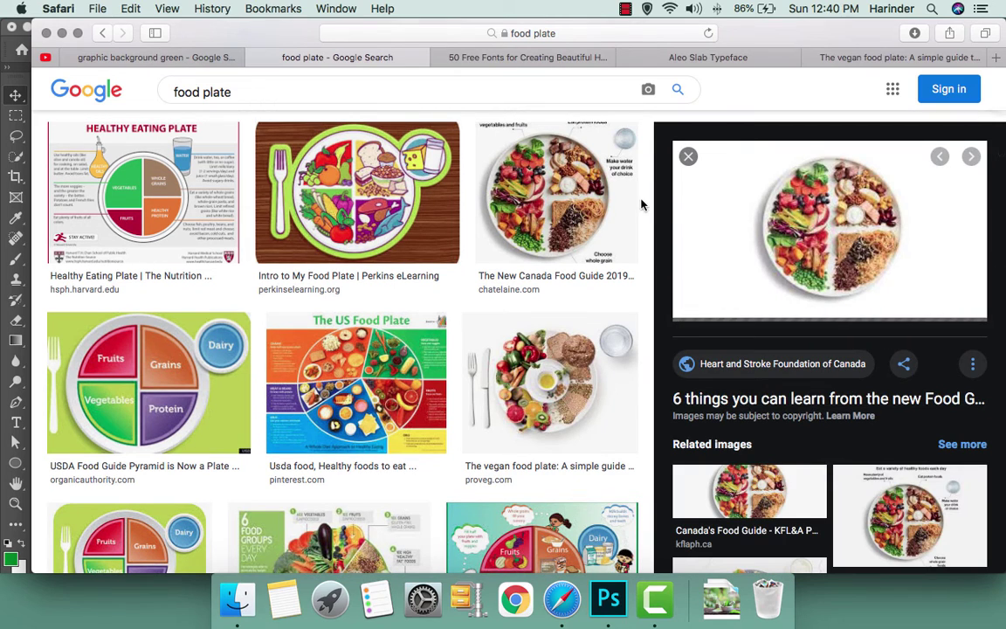
{"action": "scroll", "coordinate": [641, 203], "scroll_direction": "up", "scroll_amount": 3}
Refine the search to 'food plate png' and open the National Nutrition Month plate's pngitem.com page
{"action": "left_click", "coordinate": [396, 101]}
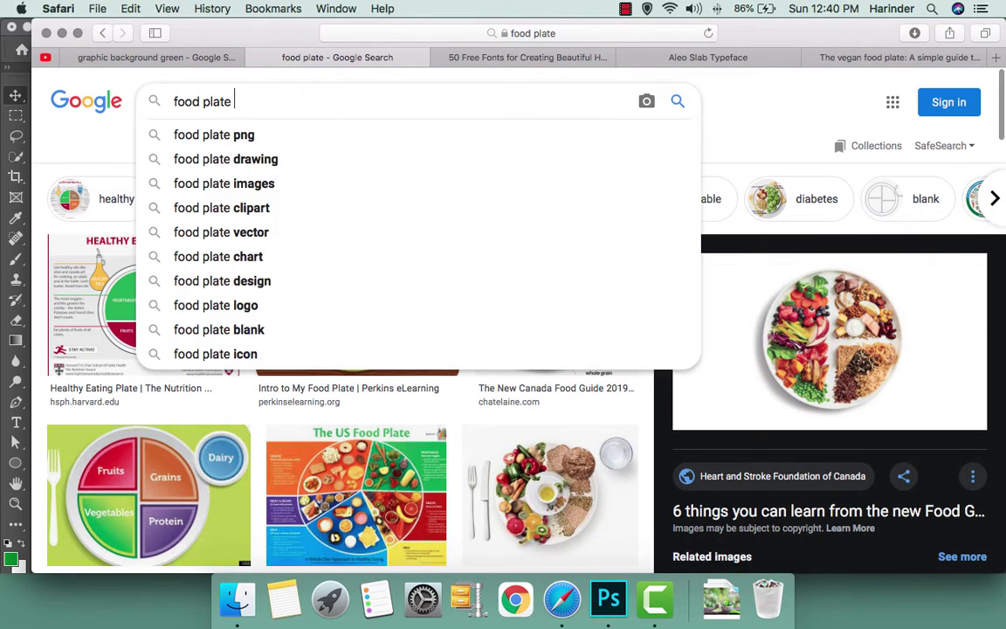
{"action": "type", "text": "png"}
{"action": "key", "text": "Return"}
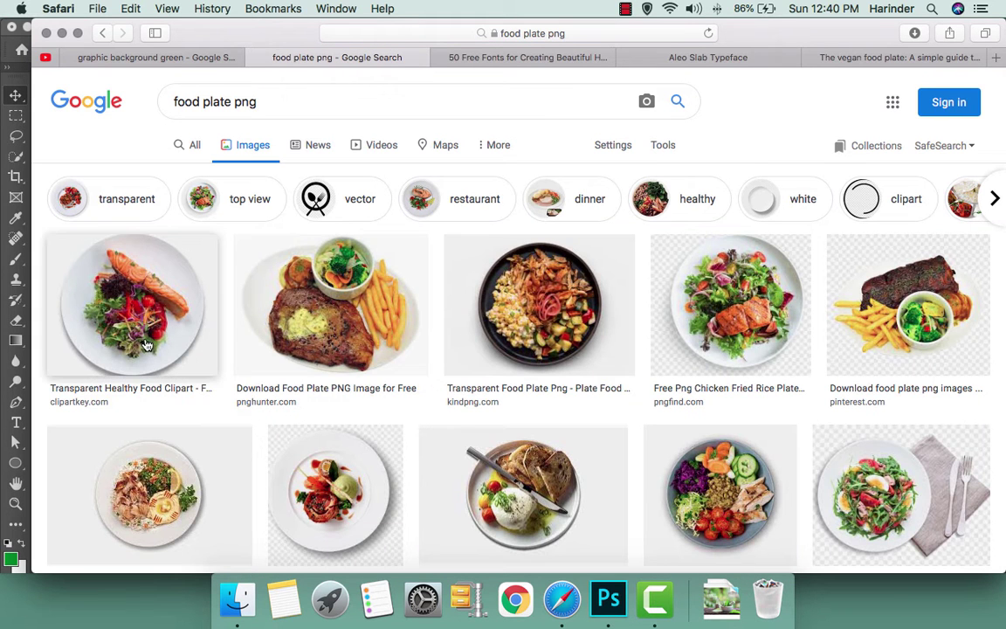
{"action": "scroll", "coordinate": [532, 476], "scroll_direction": "down", "scroll_amount": 3}
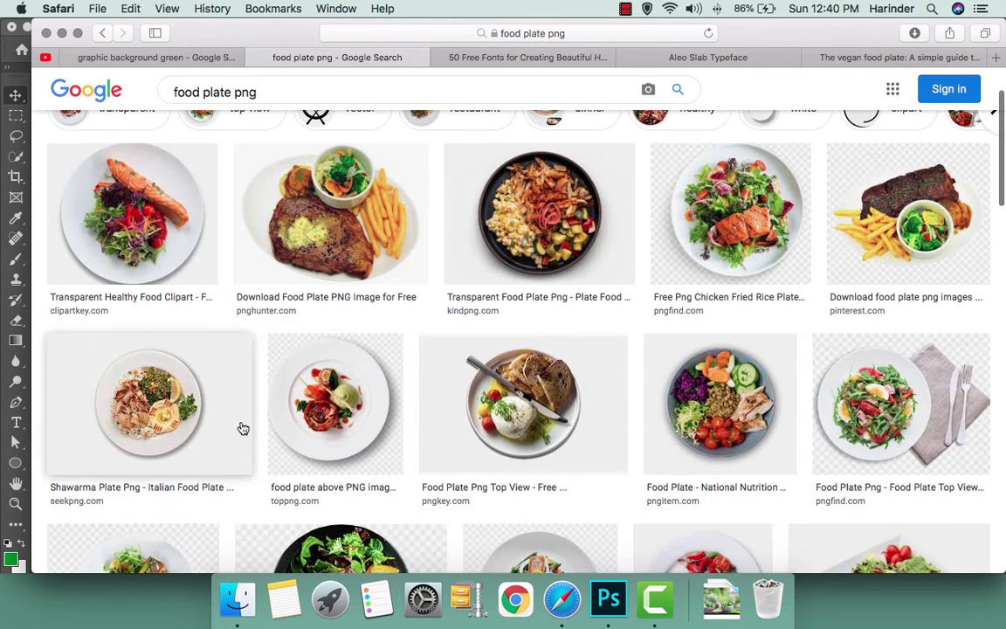
{"action": "left_click", "coordinate": [280, 422]}
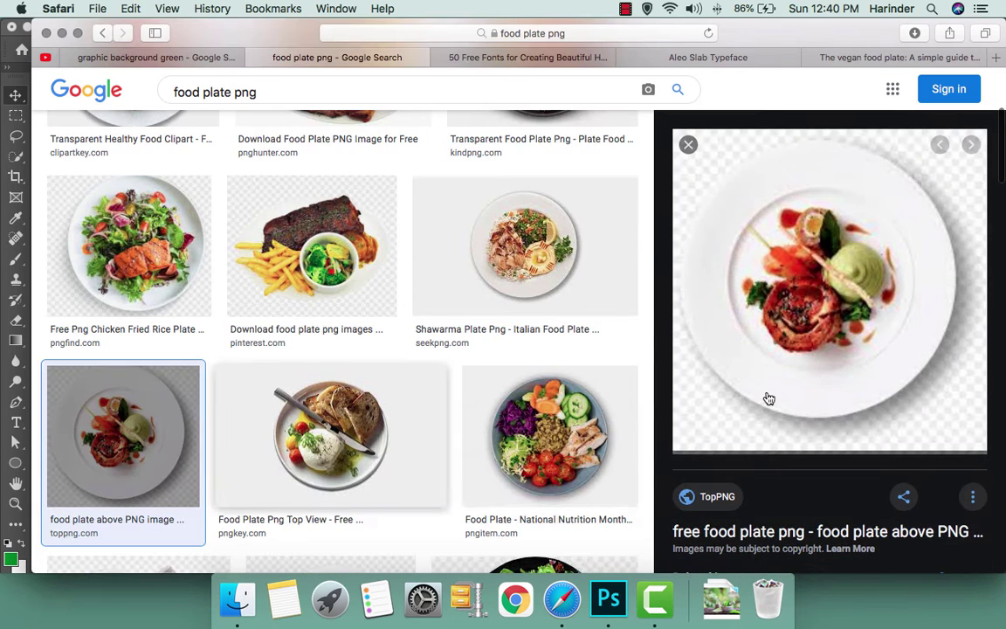
{"action": "scroll", "coordinate": [767, 396], "scroll_direction": "down", "scroll_amount": 2}
{"action": "scroll", "coordinate": [767, 396], "scroll_direction": "down", "scroll_amount": 2}
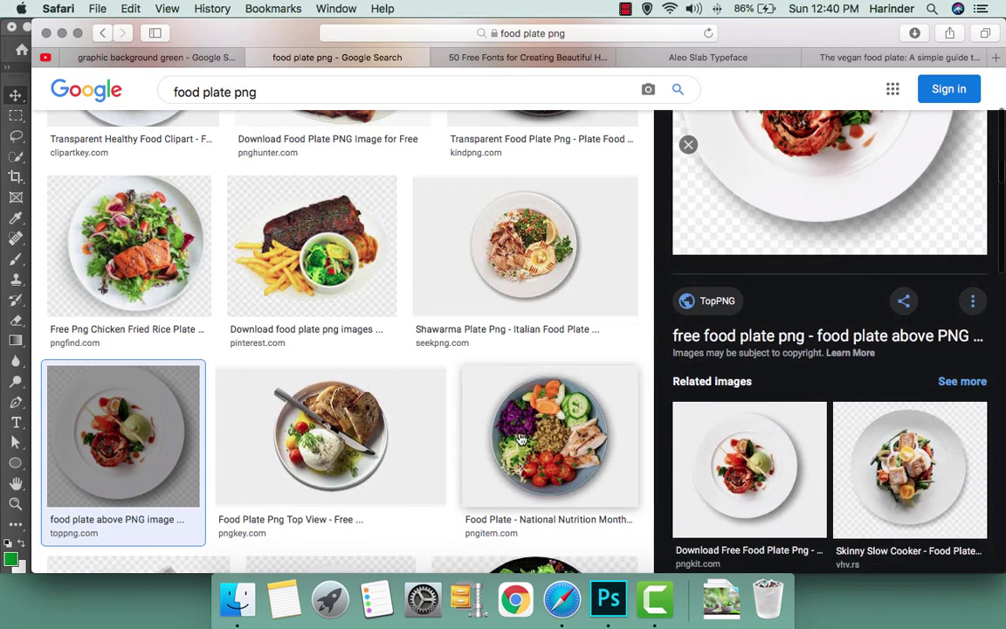
{"action": "key", "text": "Right"}
{"action": "key", "text": "Right"}
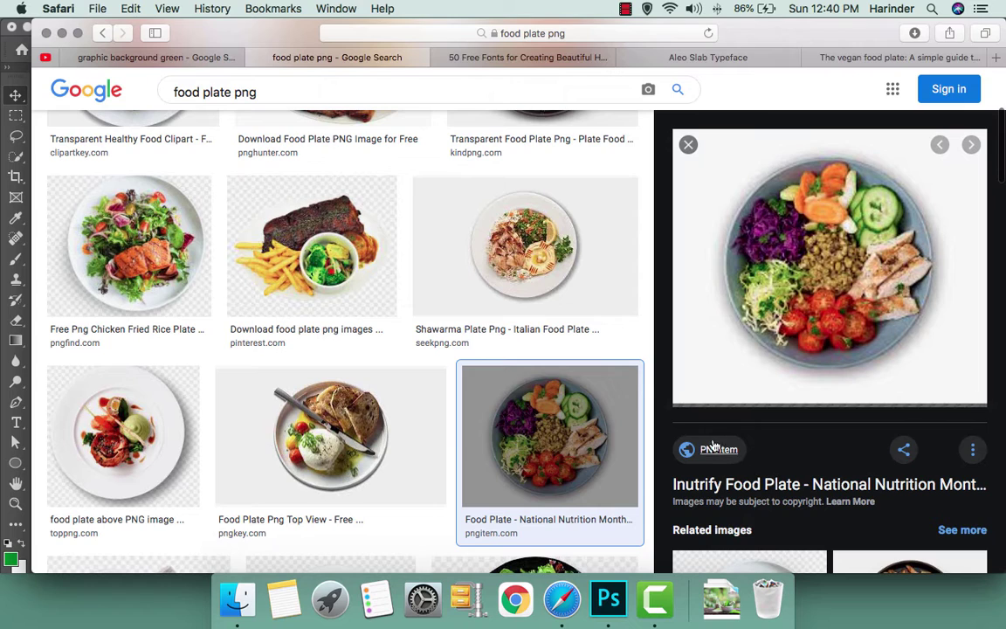
{"action": "left_click", "coordinate": [711, 451]}
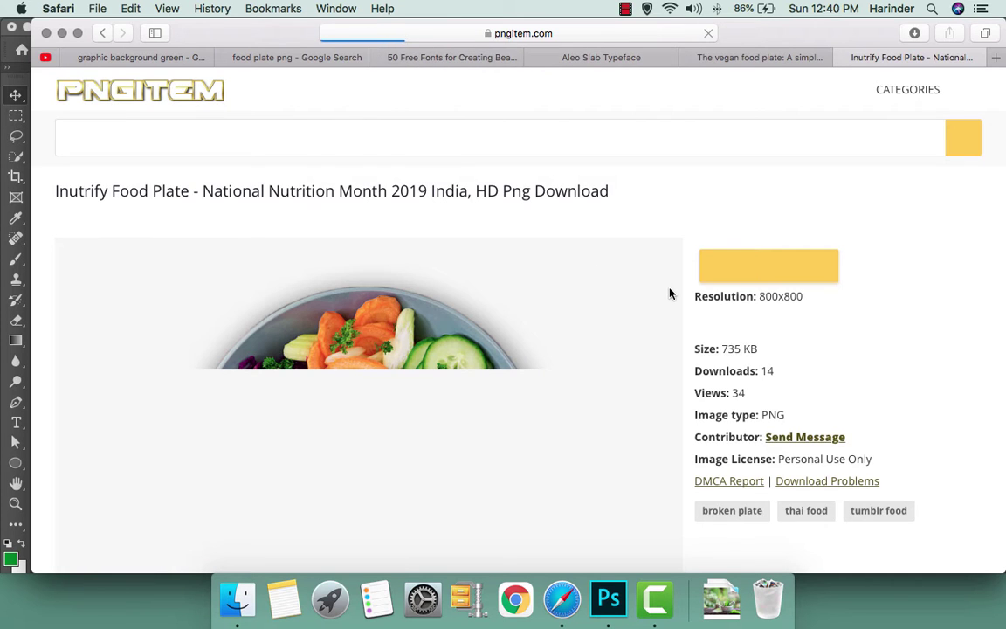
Download the 800x800 Inutrify Food Plate PNG, allowing pngitem.com downloads, and show the Downloads list
{"action": "scroll", "coordinate": [663, 244], "scroll_direction": "down", "scroll_amount": 1}
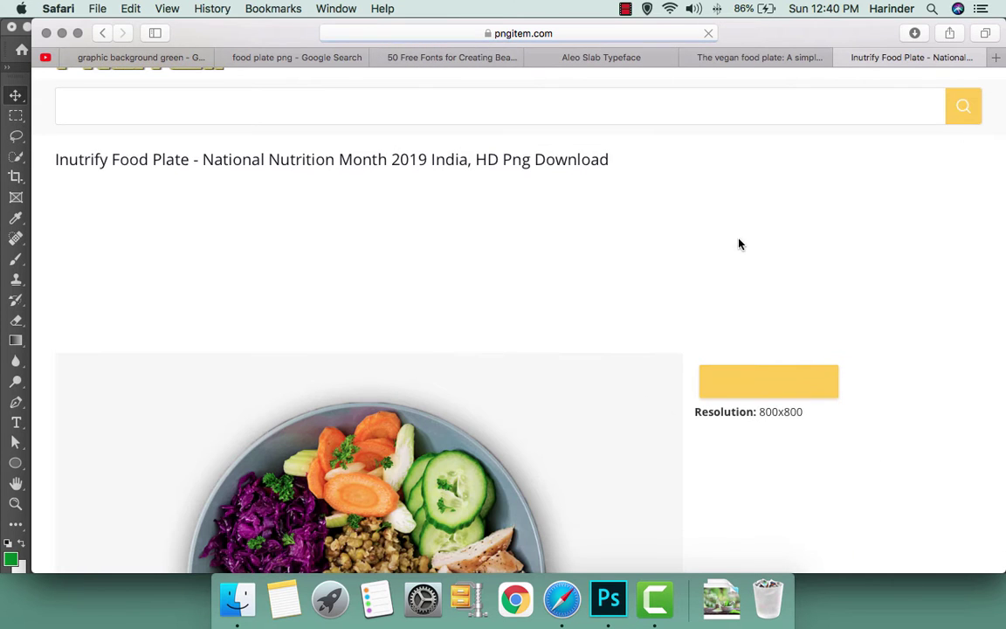
{"action": "left_click", "coordinate": [756, 382]}
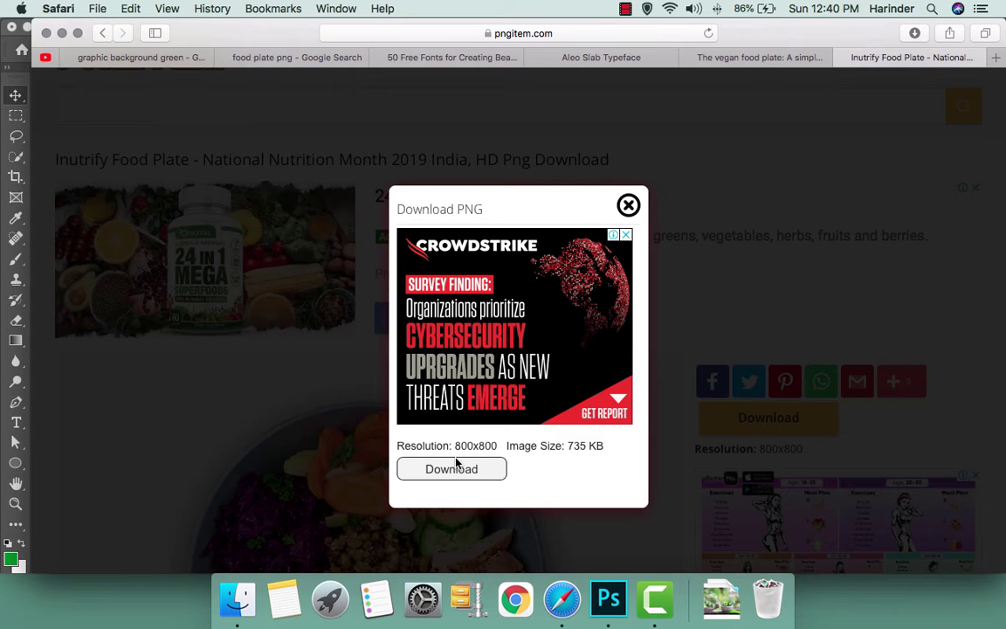
{"action": "left_click", "coordinate": [452, 469]}
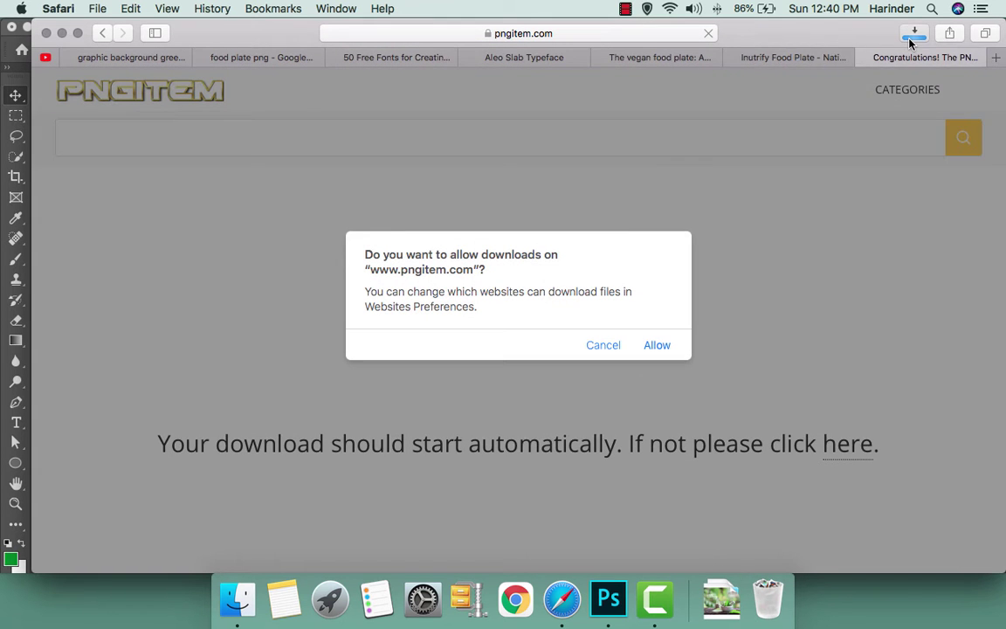
{"action": "left_click", "coordinate": [914, 33]}
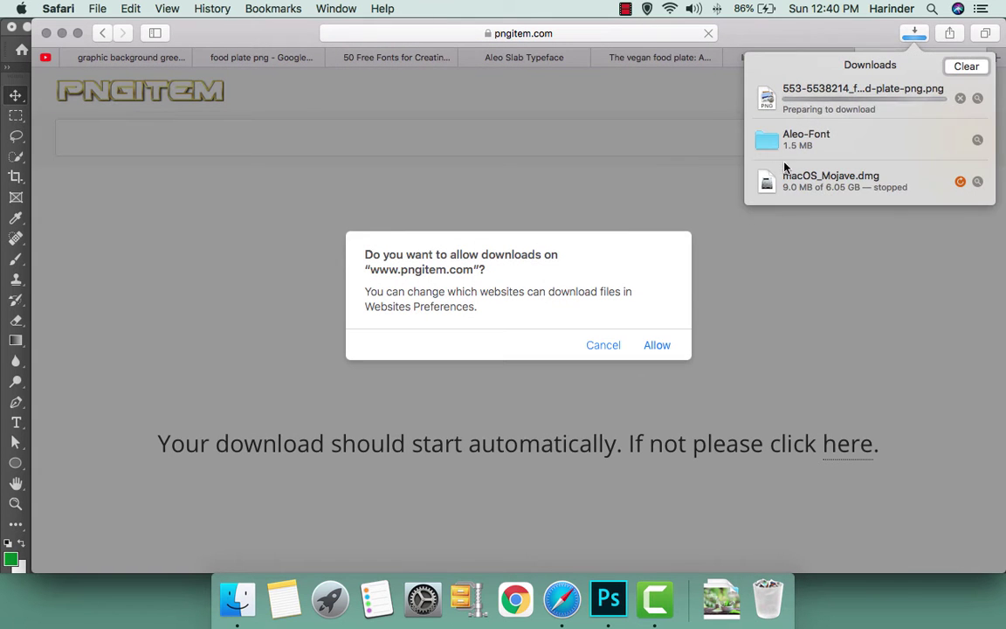
{"action": "left_click", "coordinate": [657, 344]}
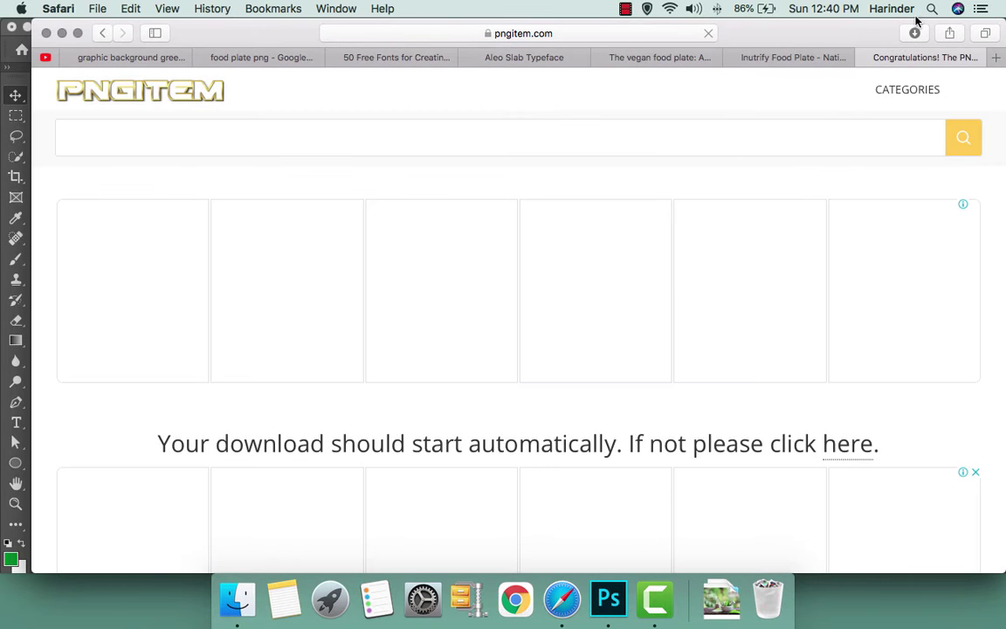
{"action": "left_click", "coordinate": [890, 9]}
{"action": "left_click", "coordinate": [914, 33]}
{"action": "left_click", "coordinate": [914, 33]}
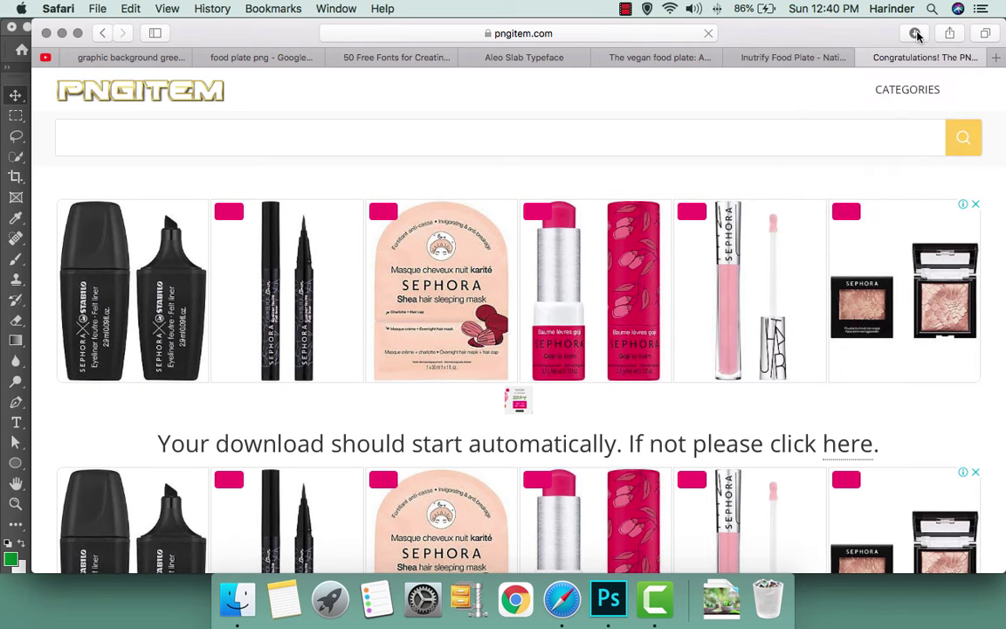
{"action": "left_click", "coordinate": [914, 33]}
Drag the downloaded plate PNG into the Photoshop poster and place it
{"action": "mouse_move", "coordinate": [819, 97]}
{"action": "left_mouse_down"}
{"action": "mouse_move", "coordinate": [828, 114]}
{"action": "mouse_move", "coordinate": [515, 299]}
{"action": "left_mouse_up"}
{"action": "key", "text": "super+Tab"}
{"action": "key", "text": "Return"}
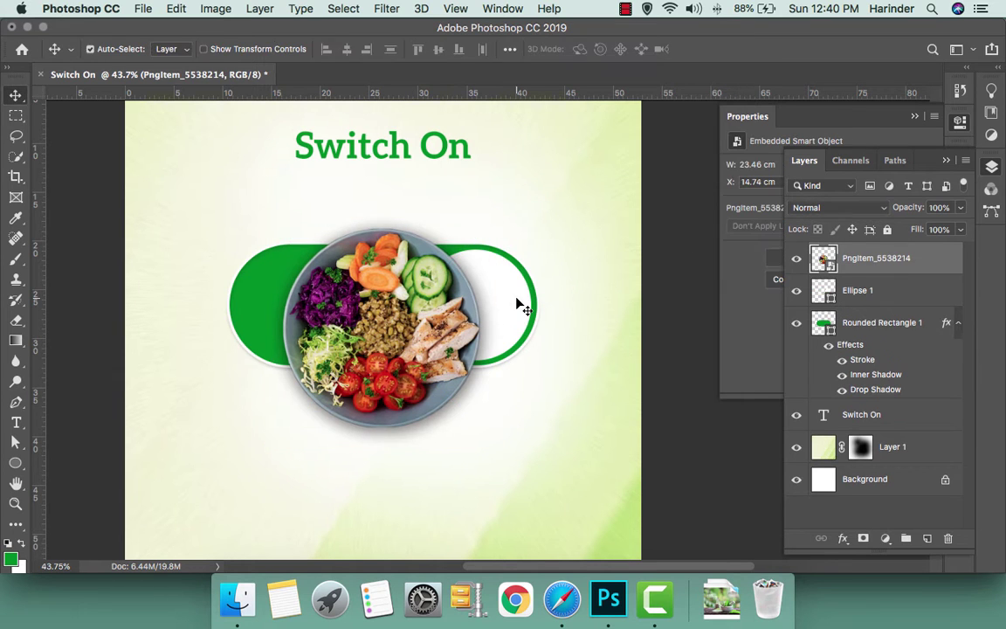
Scale the plate to about 52% and centre it on the white knob, zooming to 100%
{"action": "key", "text": "super+t"}
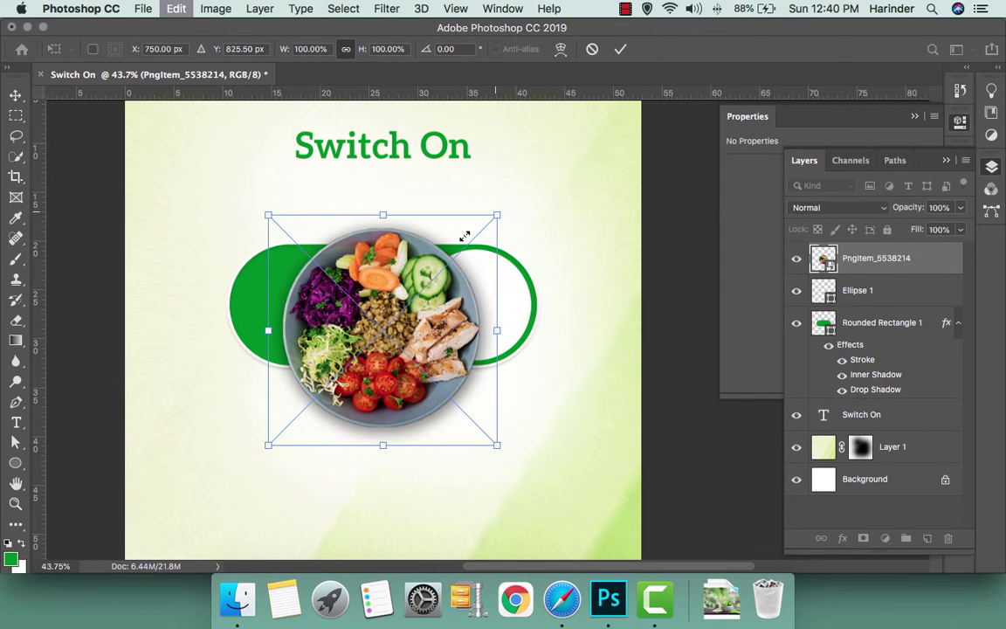
{"action": "left_click_drag", "start_coordinate": [493, 212], "coordinate": [451, 249]}
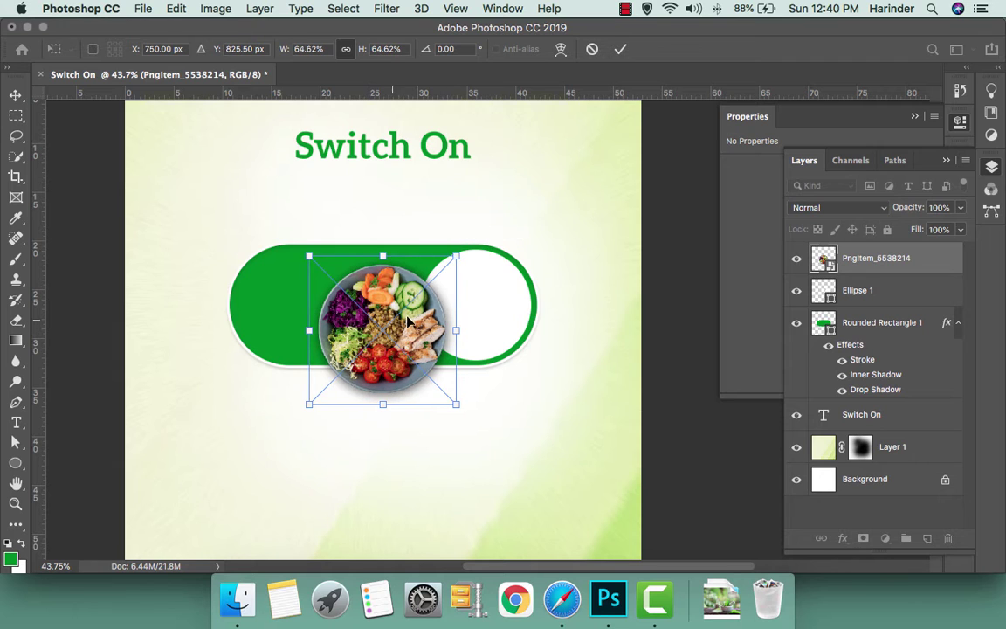
{"action": "left_click_drag", "start_coordinate": [397, 323], "coordinate": [485, 297]}
{"action": "left_click_drag", "start_coordinate": [541, 229], "coordinate": [530, 245]}
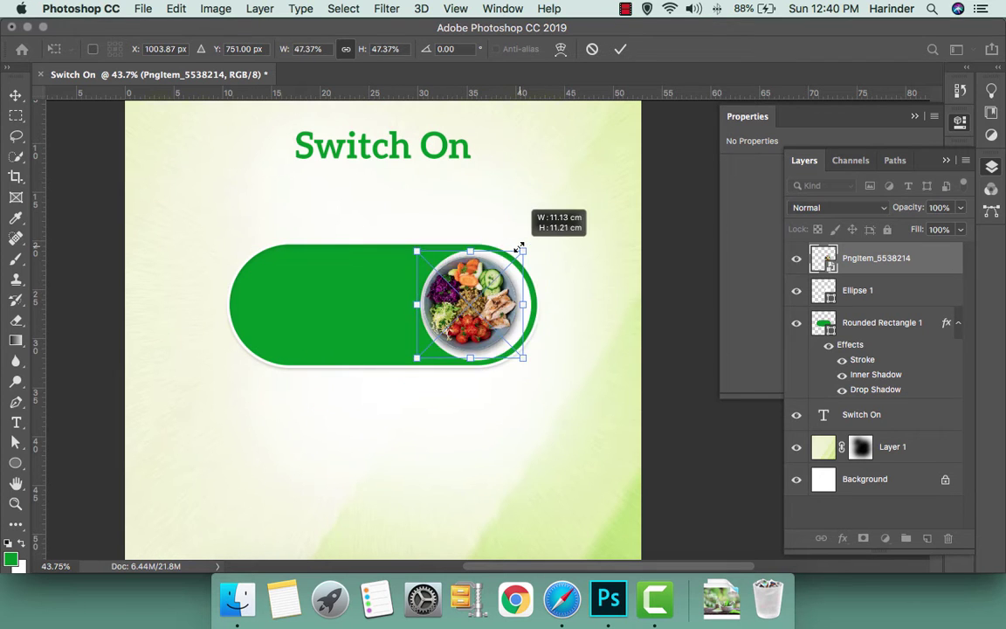
{"action": "left_click_drag", "start_coordinate": [477, 302], "coordinate": [492, 307]}
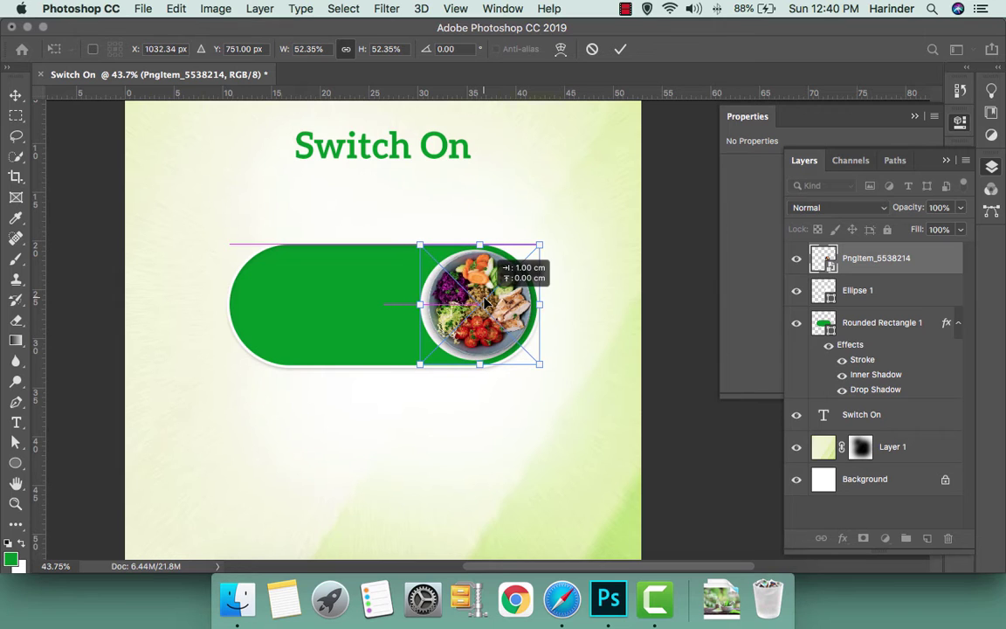
{"action": "key", "text": "Return"}
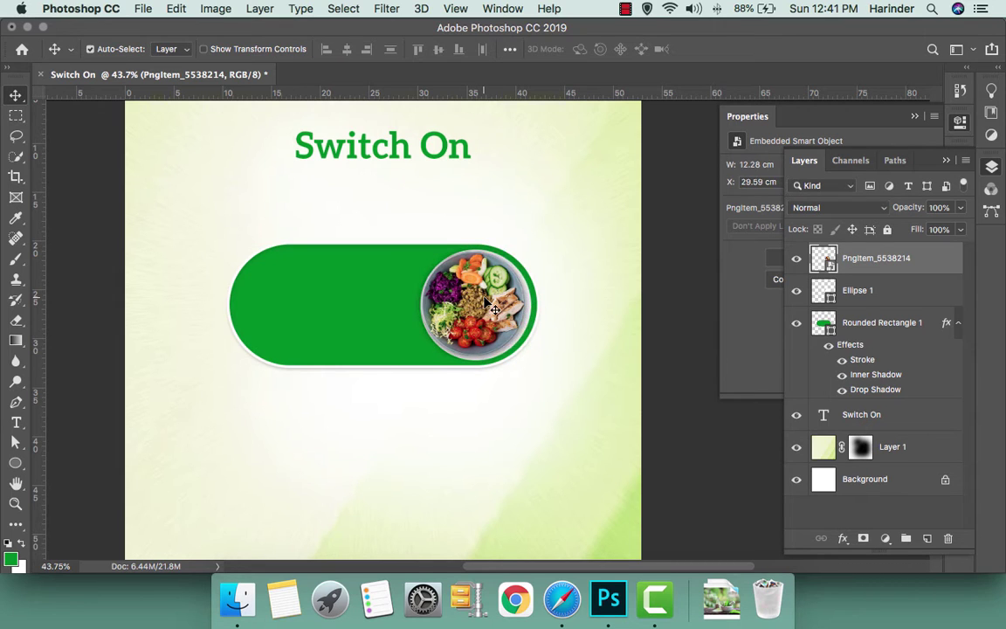
{"action": "key", "text": "Left"}
{"action": "key", "text": "Right"}
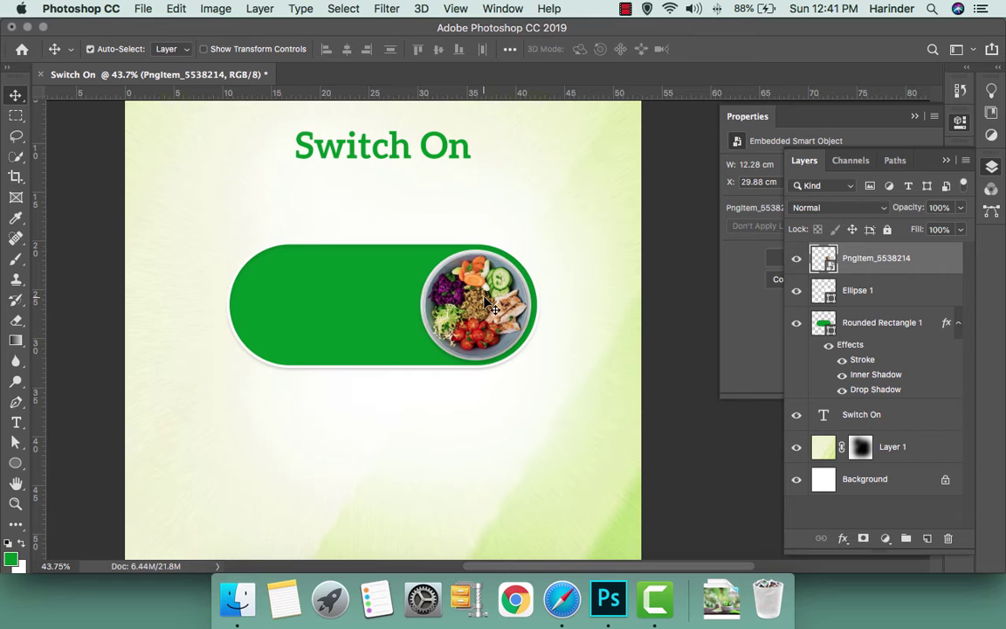
{"action": "key", "text": "super+1"}
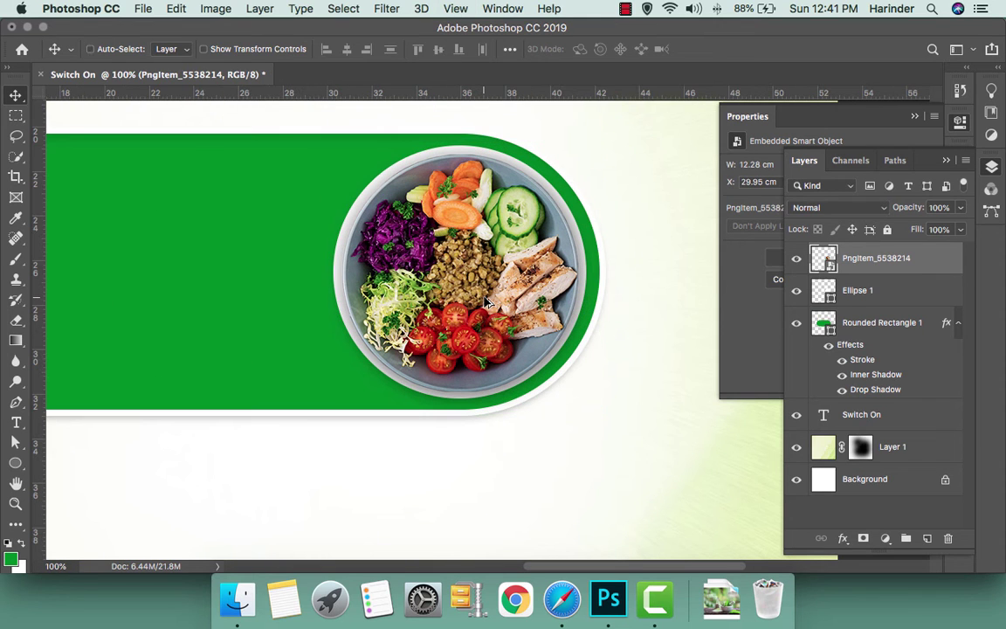
Apply Levels to the plate, brightening midtones and setting white input to 204
{"action": "key", "text": "super+l"}
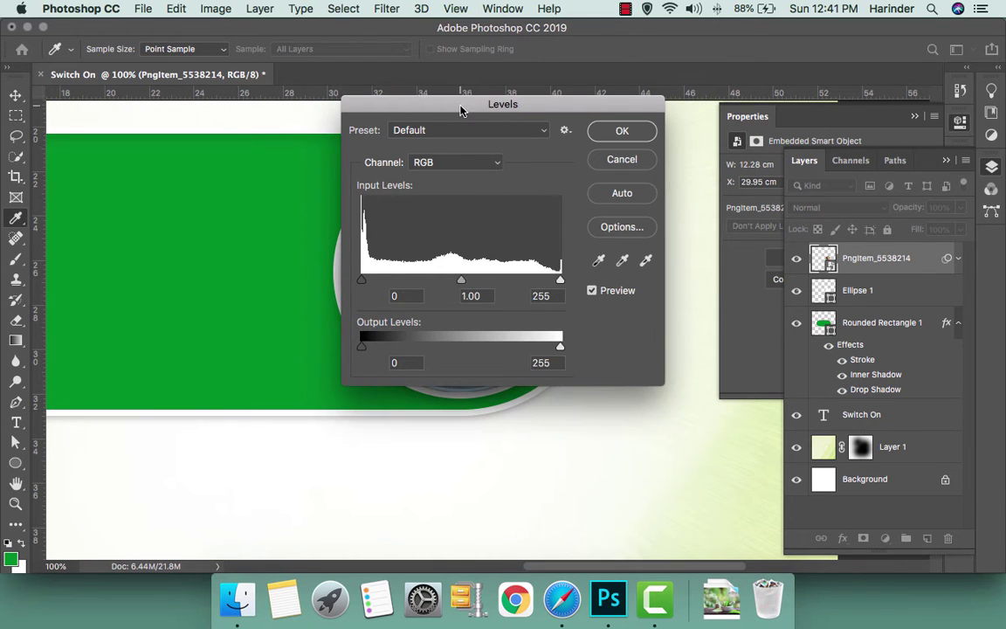
{"action": "left_click_drag", "start_coordinate": [461, 109], "coordinate": [746, 250]}
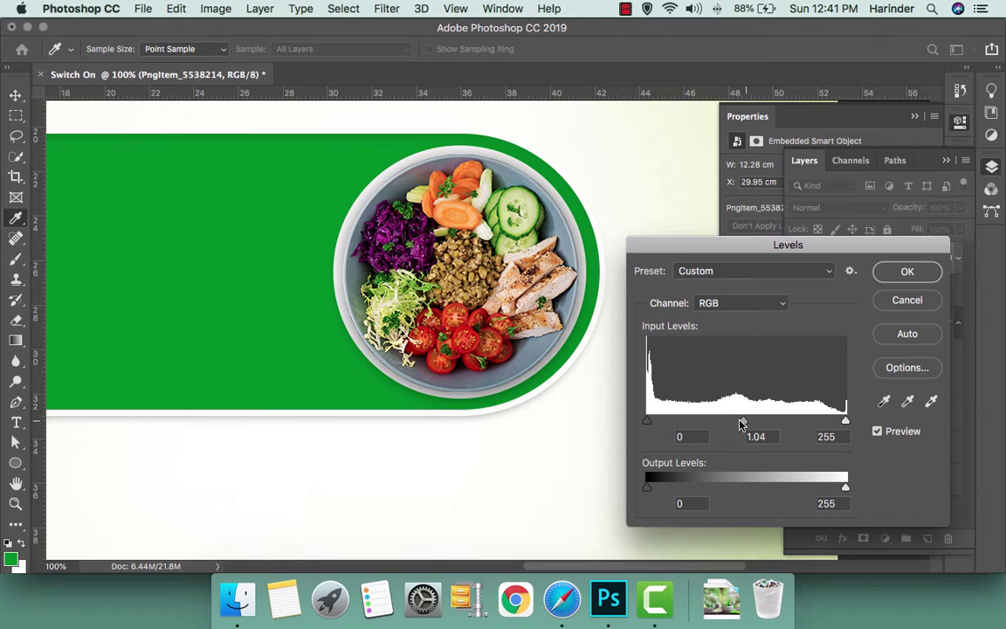
{"action": "left_click_drag", "start_coordinate": [740, 423], "coordinate": [711, 425]}
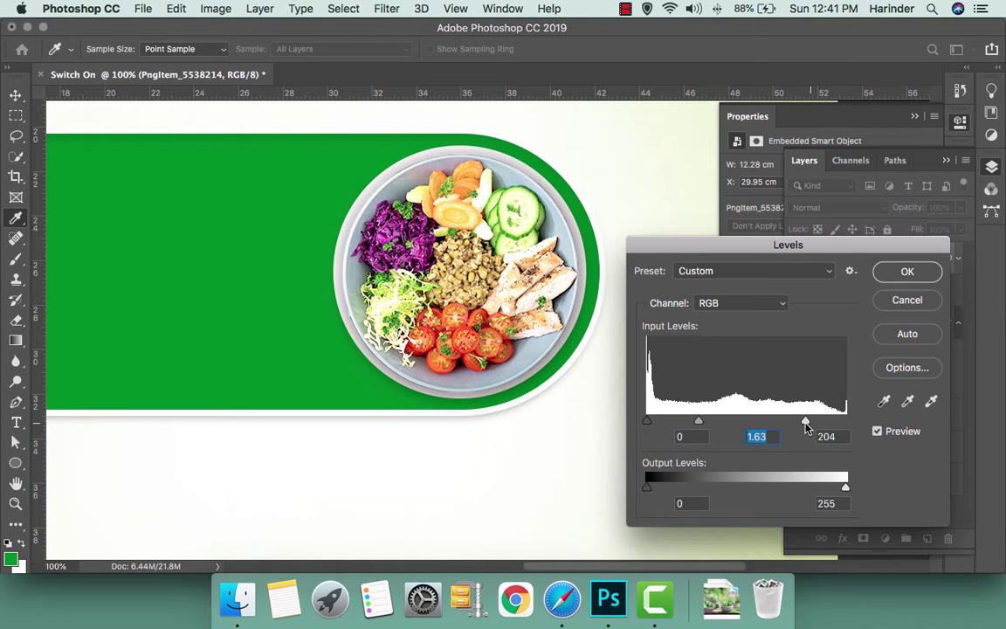
{"action": "key", "text": "Tab"}
{"action": "key", "text": "Return"}
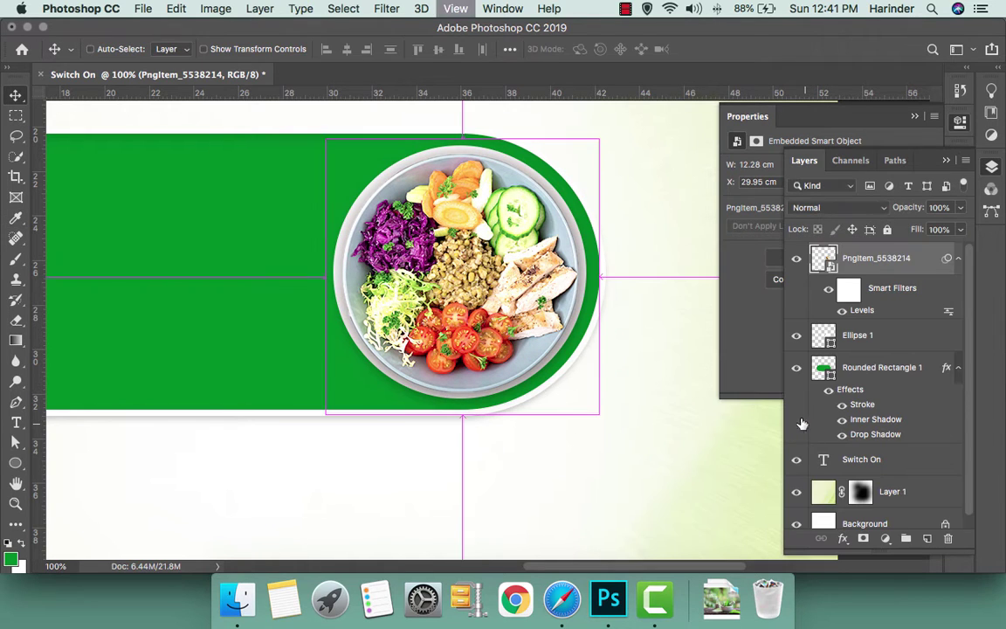
{"action": "scroll", "coordinate": [441, 304], "scroll_direction": "down", "scroll_amount": 1}
{"action": "scroll", "coordinate": [441, 304], "scroll_direction": "down", "scroll_amount": 1}
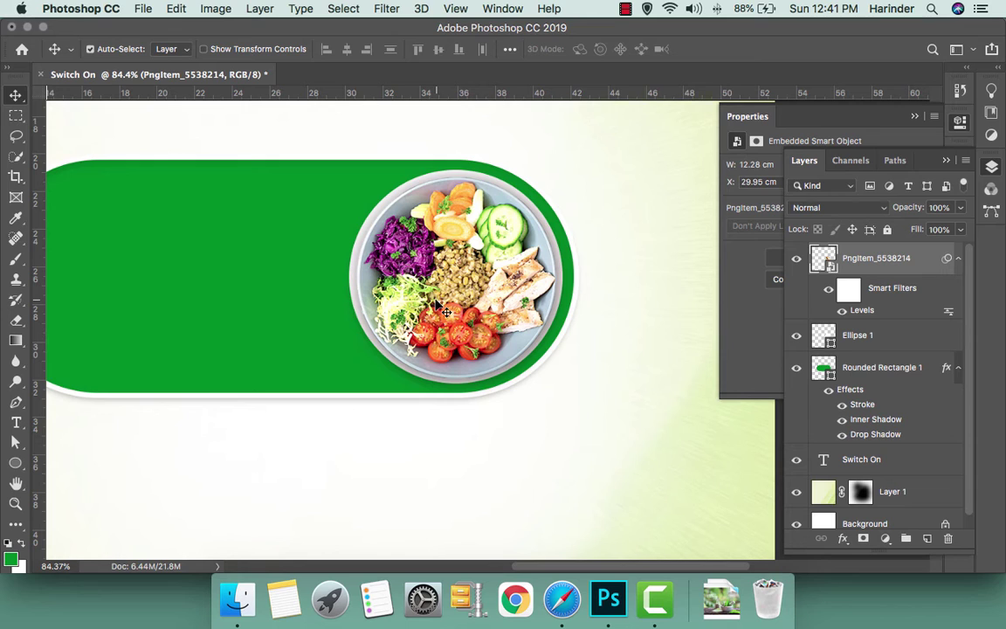
Apply a second Levels with black input 13 and nudge the plate slightly left
{"action": "key", "text": "ctrl+l"}
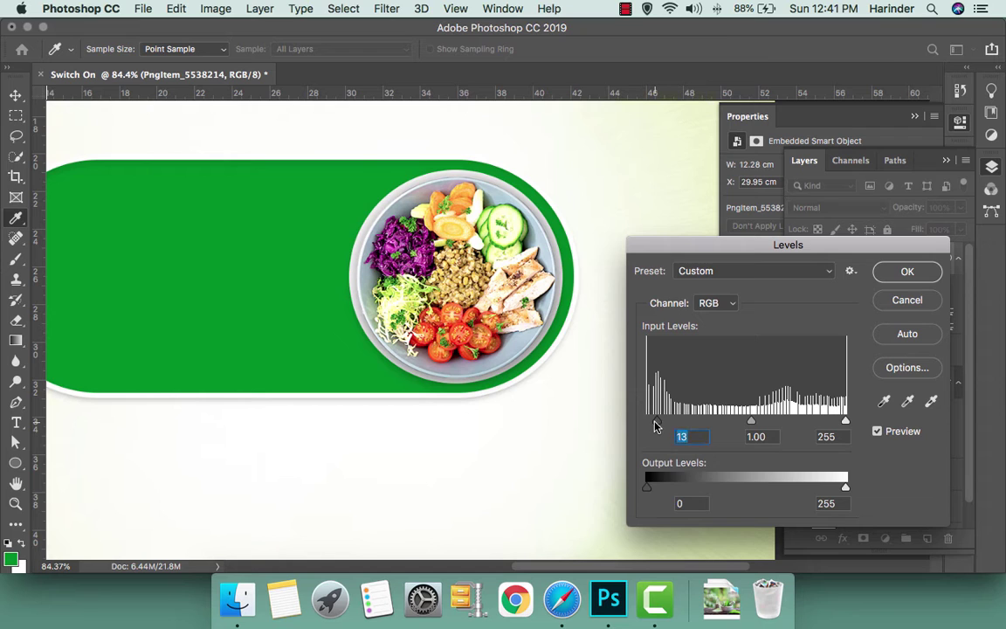
{"action": "key", "text": "Return"}
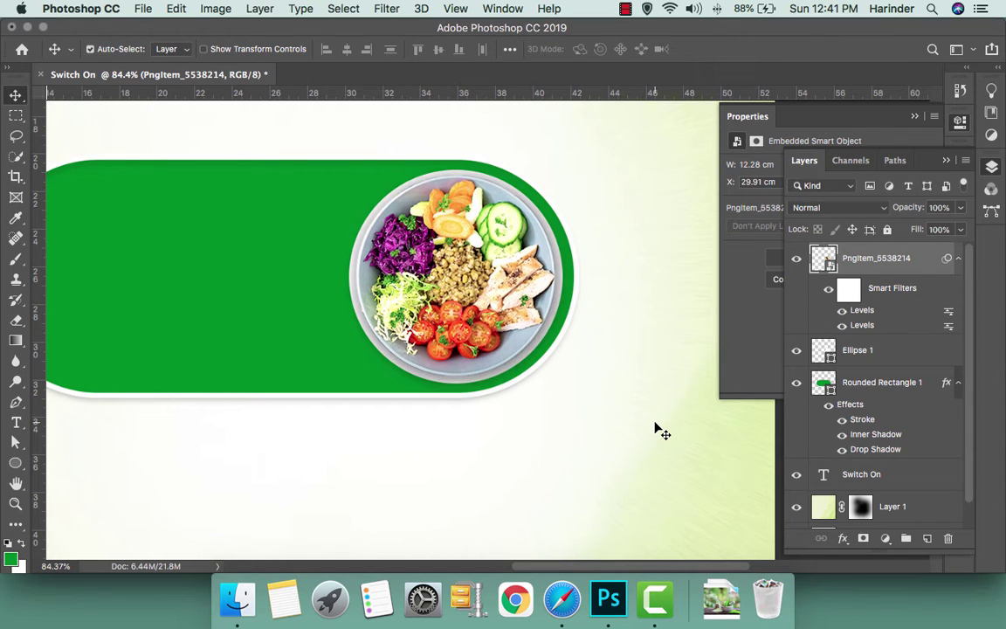
{"action": "key", "text": "Left"}
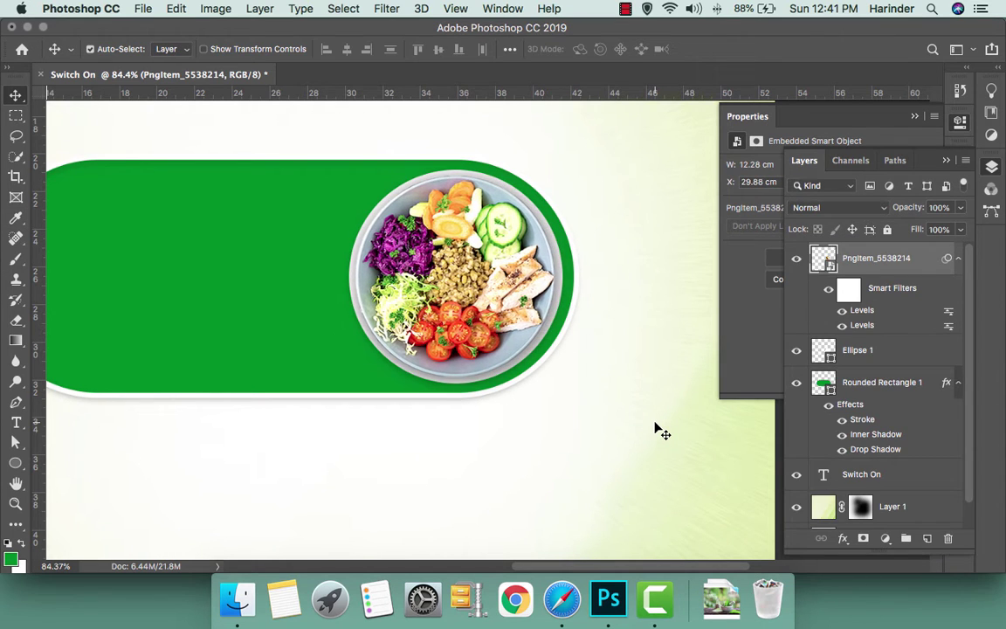
{"action": "scroll", "coordinate": [651, 404], "scroll_direction": "down", "scroll_amount": 5}
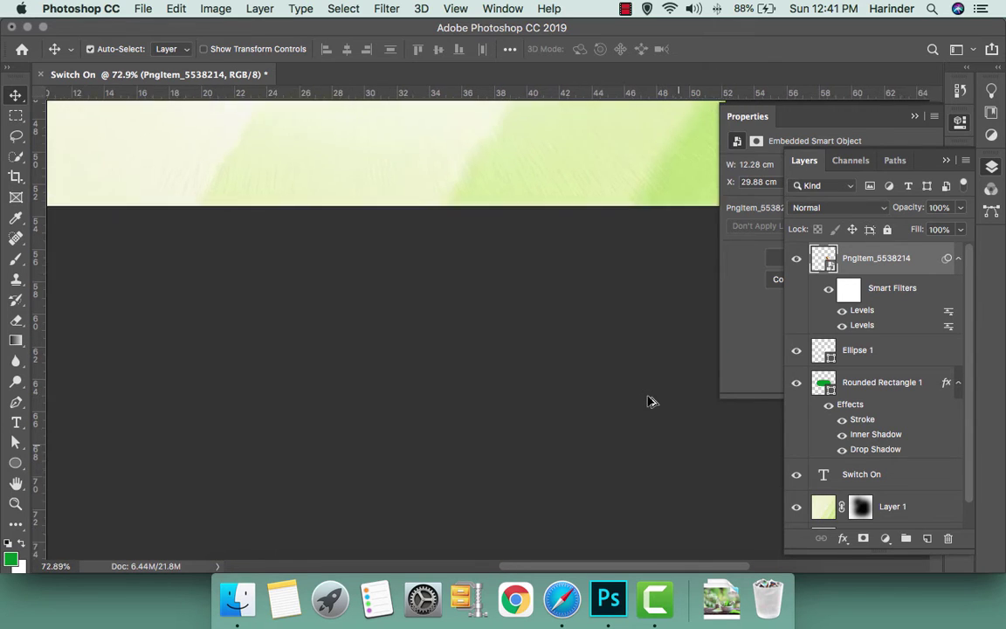
{"action": "scroll", "coordinate": [651, 404], "scroll_direction": "down", "scroll_amount": 10}
{"action": "scroll", "coordinate": [498, 391], "scroll_direction": "up", "scroll_amount": 2}
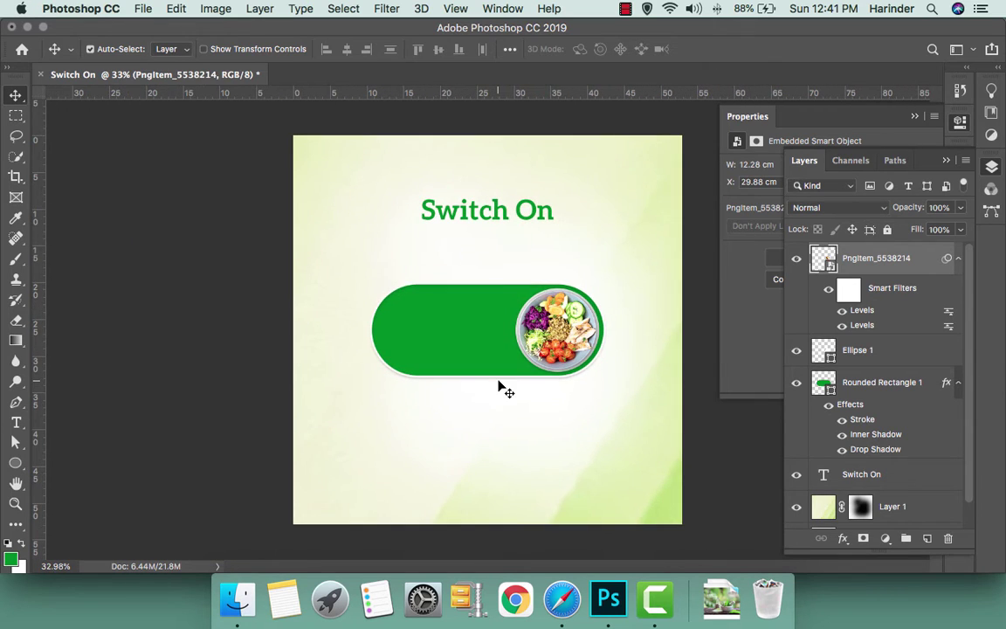
Draw a full-width rectangle across the poster's bottom with the Rectangle tool
{"action": "left_click_drag", "start_coordinate": [15, 461], "coordinate": [60, 467]}
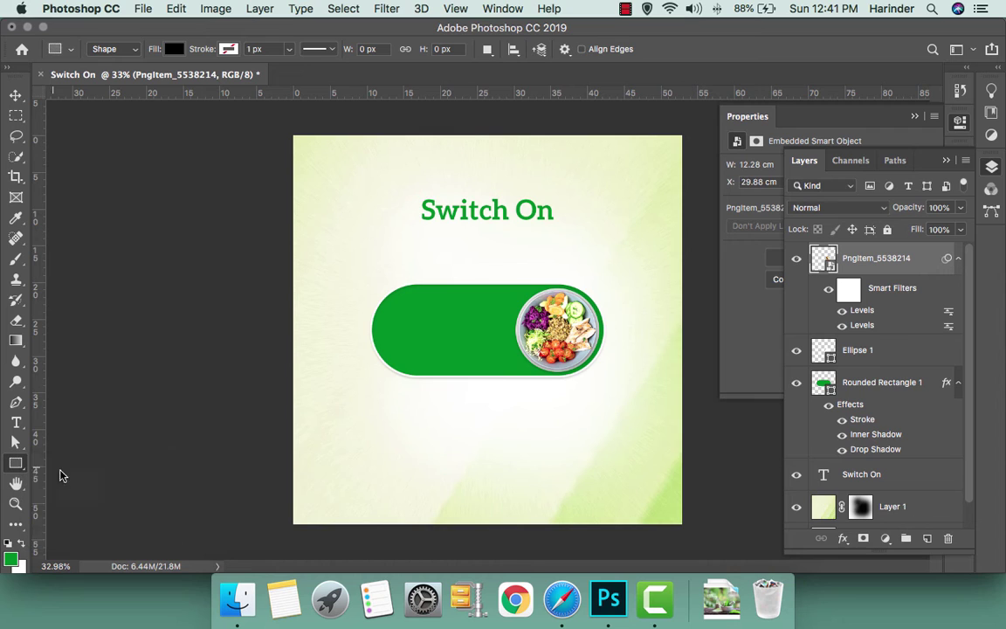
{"action": "left_click_drag", "start_coordinate": [293, 428], "coordinate": [679, 525]}
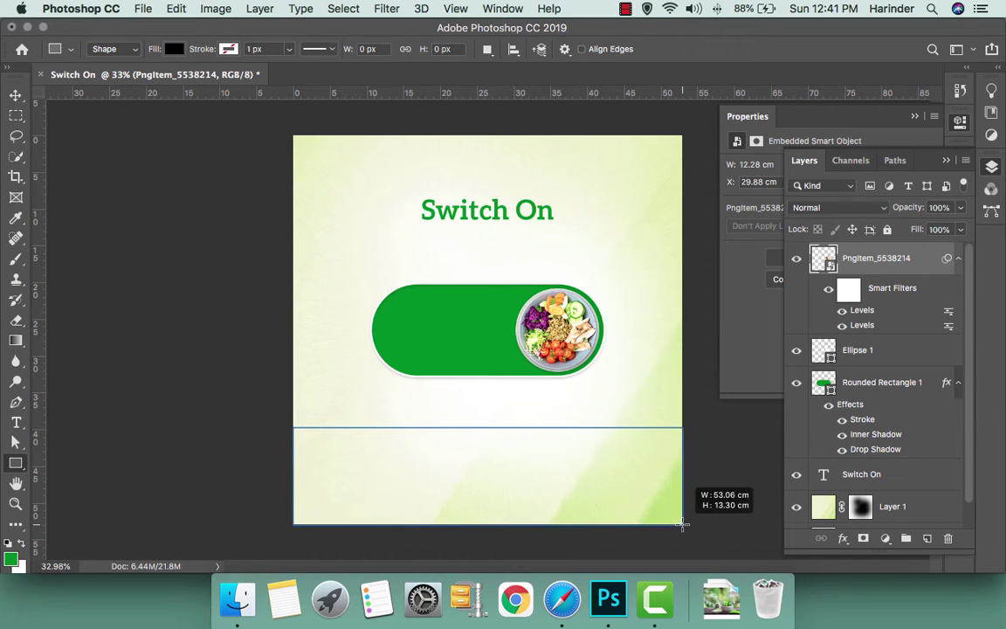
{"action": "left_click_drag", "start_coordinate": [680, 525], "coordinate": [682, 524]}
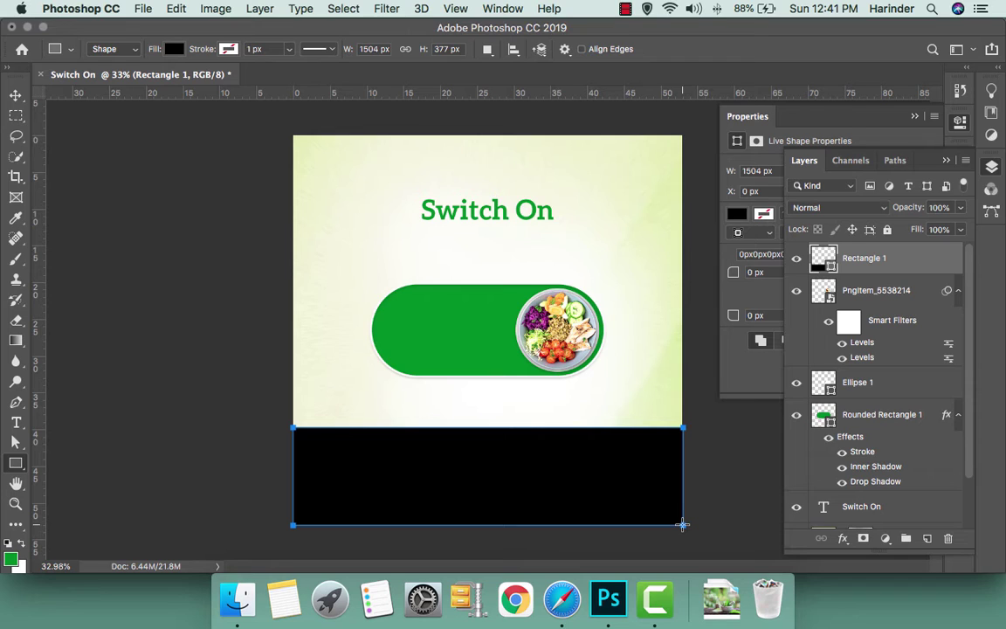
{"action": "key", "text": "Escape"}
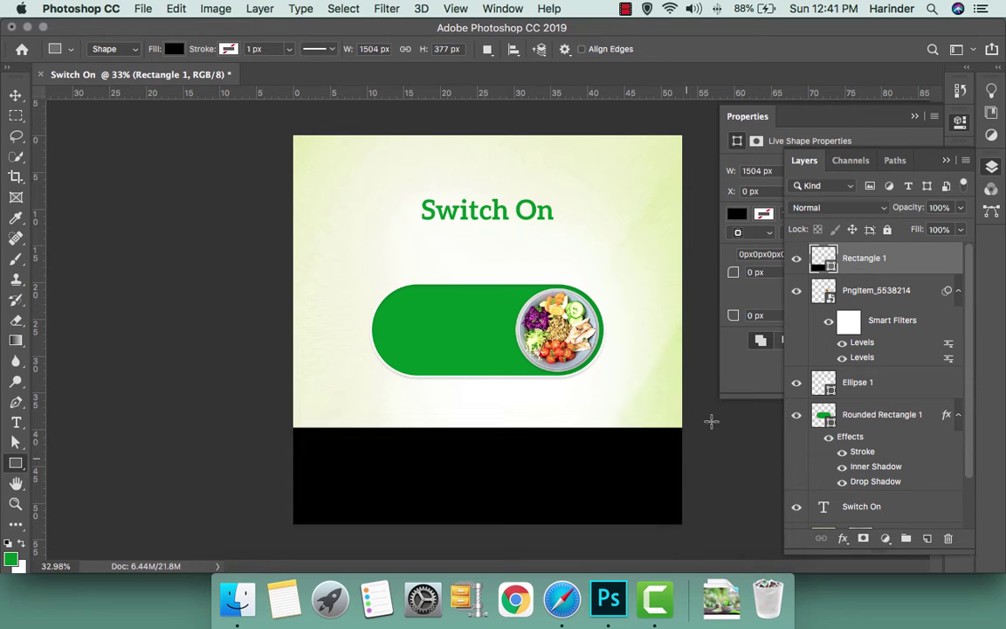
Fill the rectangle with a light green sampled from the poster background, slightly darkened
{"action": "double_click", "coordinate": [817, 264]}
{"action": "left_click", "coordinate": [596, 329]}
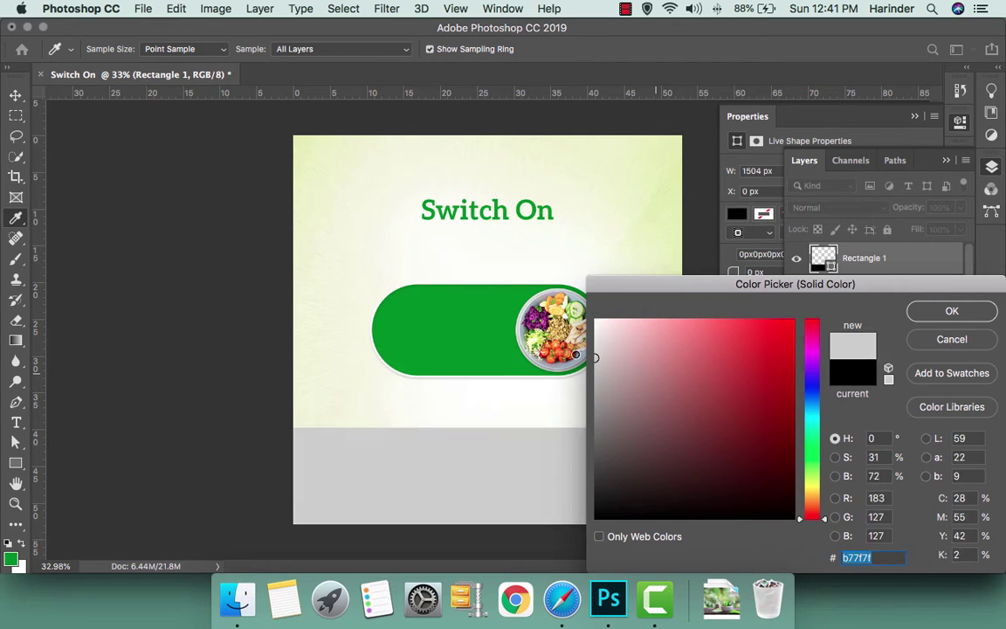
{"action": "left_click", "coordinate": [608, 260]}
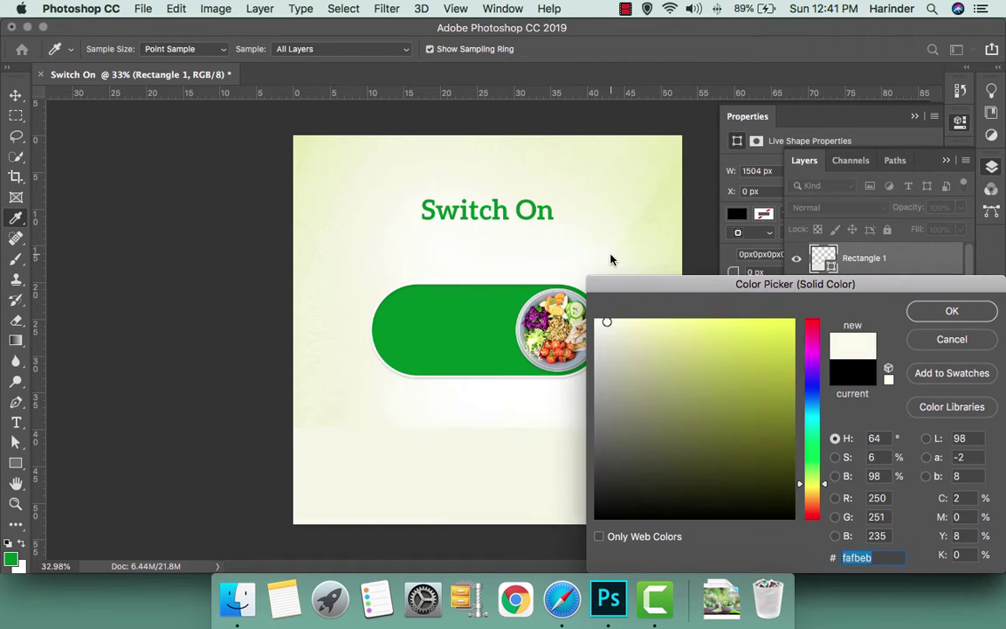
{"action": "left_click", "coordinate": [632, 335]}
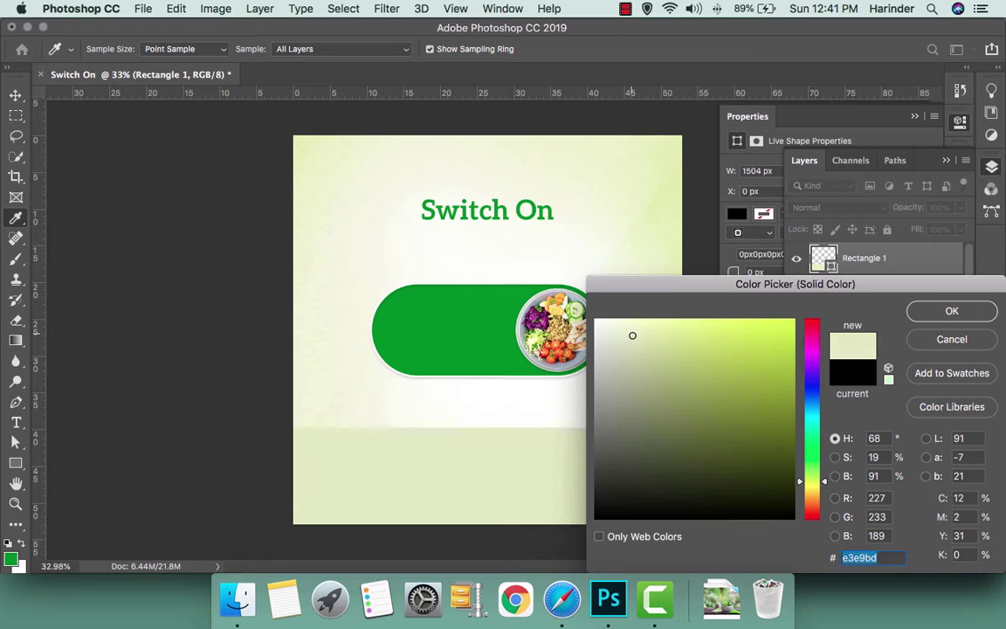
{"action": "left_click_drag", "start_coordinate": [632, 337], "coordinate": [634, 337]}
{"action": "key", "text": "Return"}
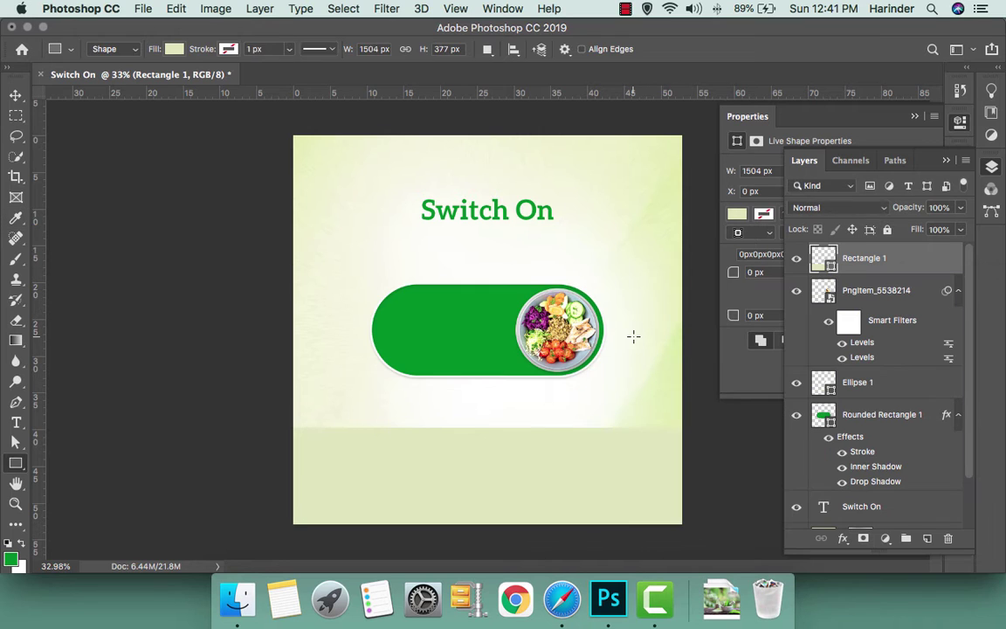
Lower the band's top edge points so the band is 287 px tall
{"action": "key", "text": "v"}
{"action": "scroll", "coordinate": [609, 422], "scroll_direction": "up", "scroll_amount": 5}
{"action": "scroll", "coordinate": [556, 500], "scroll_direction": "down", "scroll_amount": 3}
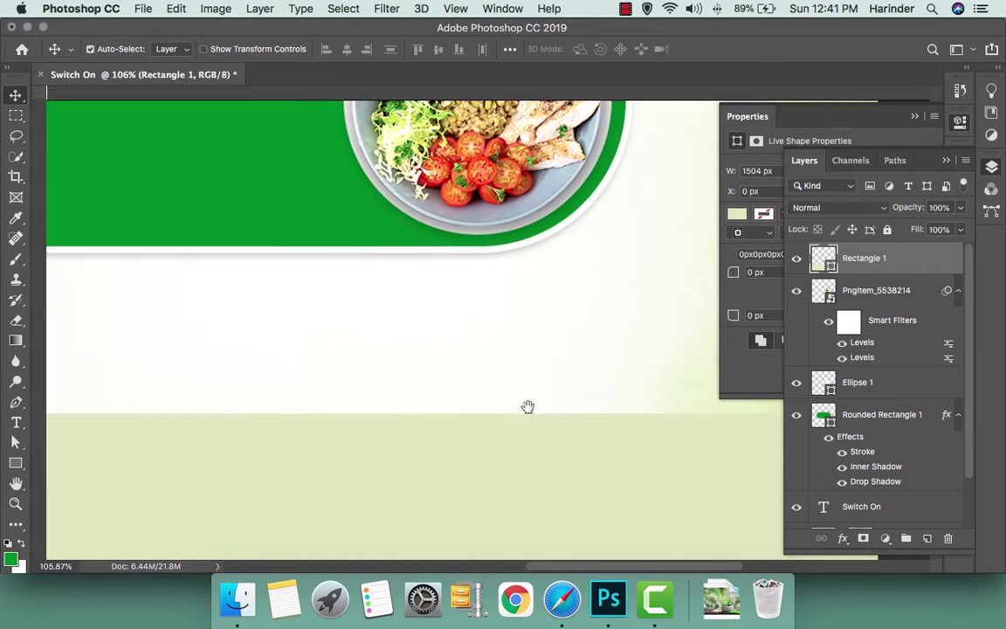
{"action": "scroll", "coordinate": [527, 406], "scroll_direction": "down", "scroll_amount": 3}
{"action": "scroll", "coordinate": [539, 374], "scroll_direction": "down", "scroll_amount": 1}
{"action": "scroll", "coordinate": [519, 377], "scroll_direction": "down", "scroll_amount": 2}
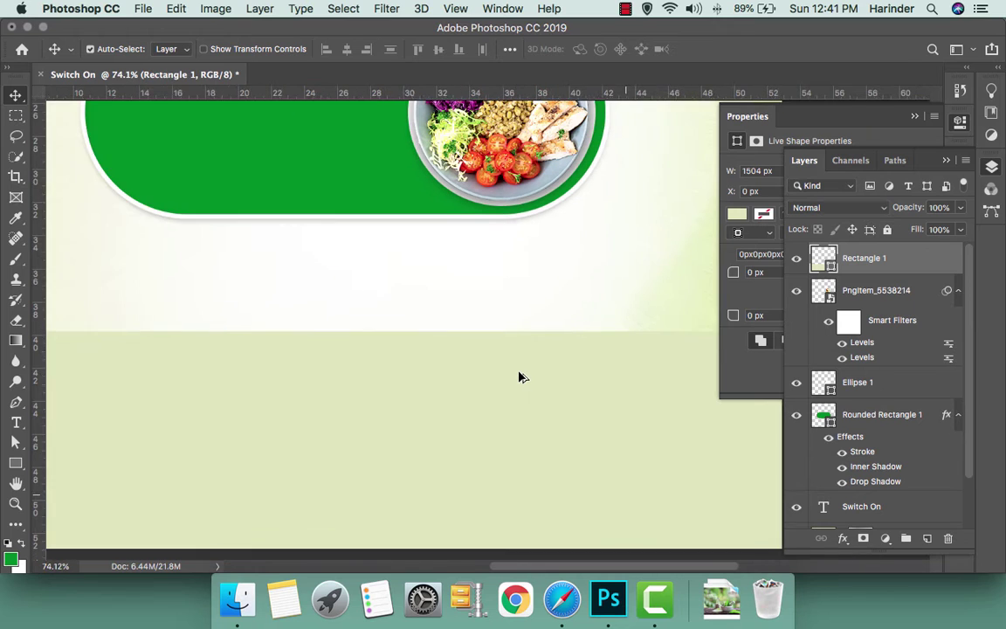
{"action": "scroll", "coordinate": [517, 378], "scroll_direction": "down", "scroll_amount": 2}
{"action": "scroll", "coordinate": [517, 377], "scroll_direction": "down", "scroll_amount": 1}
{"action": "key", "text": "a"}
{"action": "scroll", "coordinate": [492, 379], "scroll_direction": "down", "scroll_amount": 2}
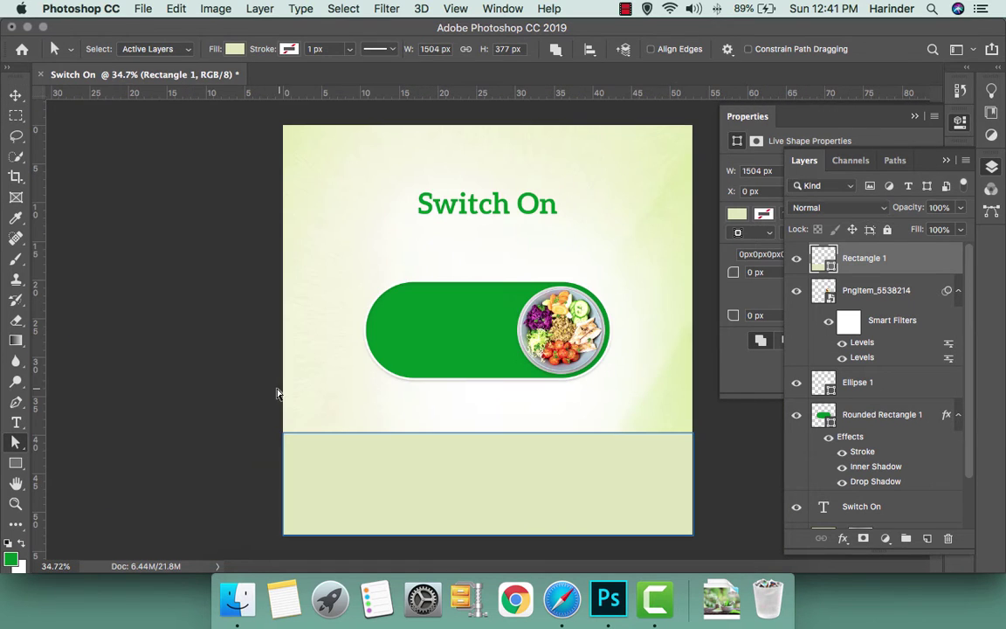
{"action": "left_click_drag", "start_coordinate": [181, 393], "coordinate": [732, 488]}
{"action": "key", "text": "shift+Down"}
{"action": "key", "text": "shift+Down"}
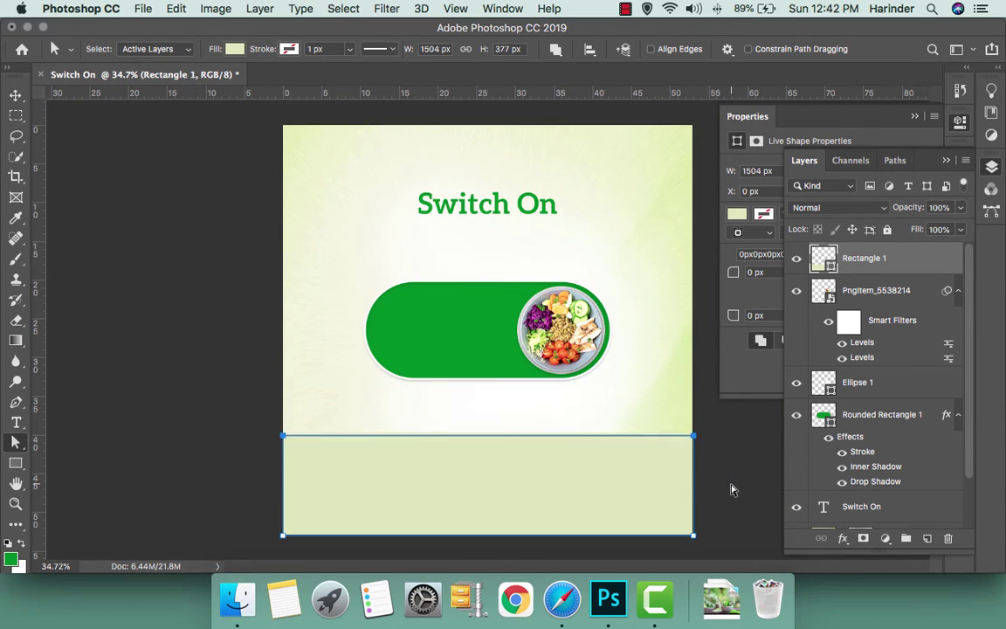
{"action": "key", "text": "shift+Down"}
{"action": "key", "text": "shift+Down"}
{"action": "key", "text": "shift+Down"}
{"action": "key", "text": "shift+Down"}
{"action": "key", "text": "shift+Down"}
{"action": "key", "text": "shift+Down"}
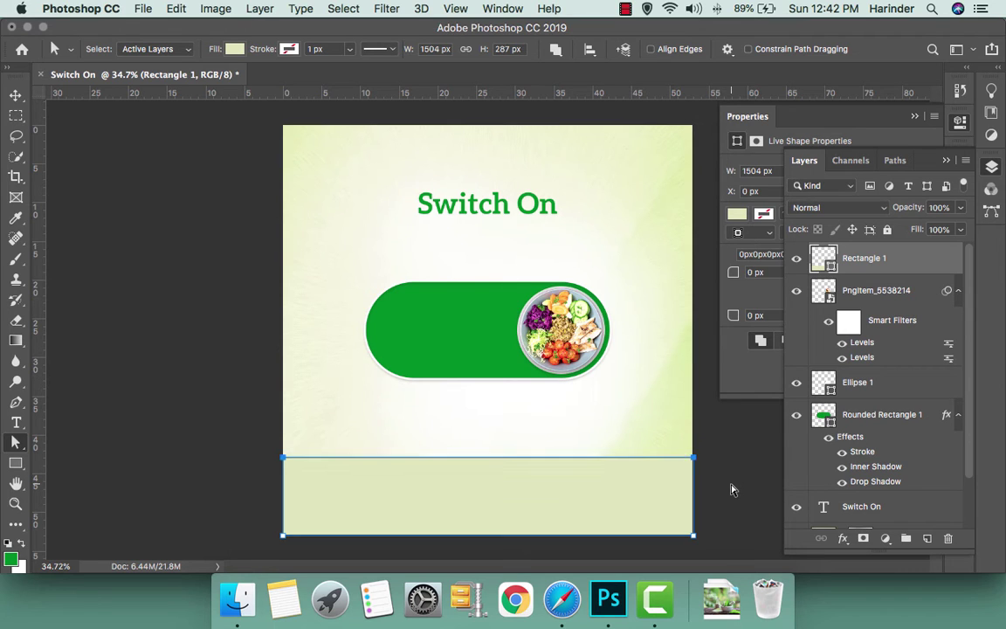
{"action": "key", "text": "v"}
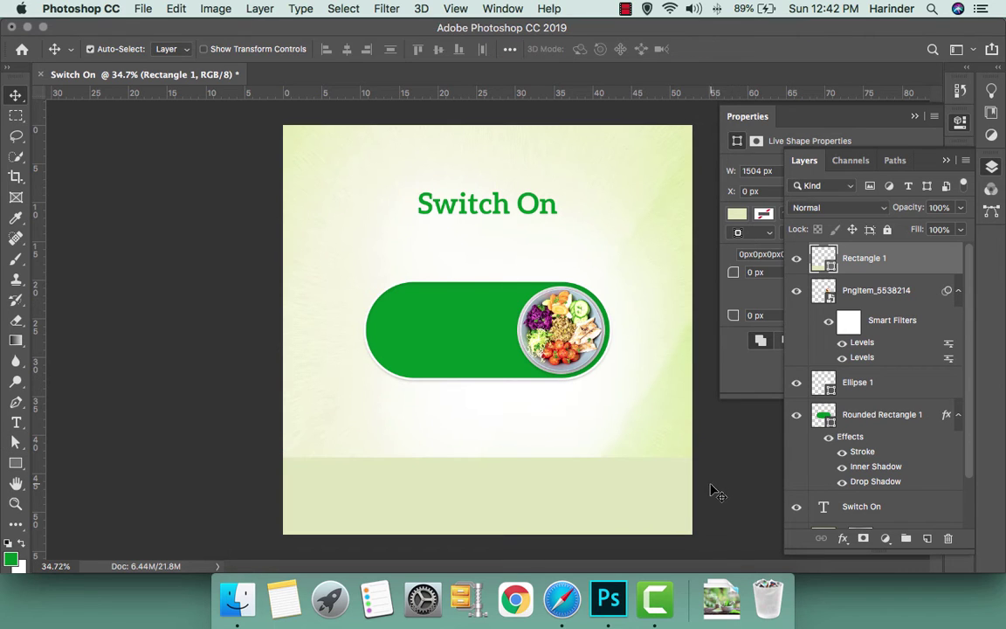
Search Google Images for 'food packet' and copy the McCain French Fries packet image
{"action": "left_click", "coordinate": [561, 598]}
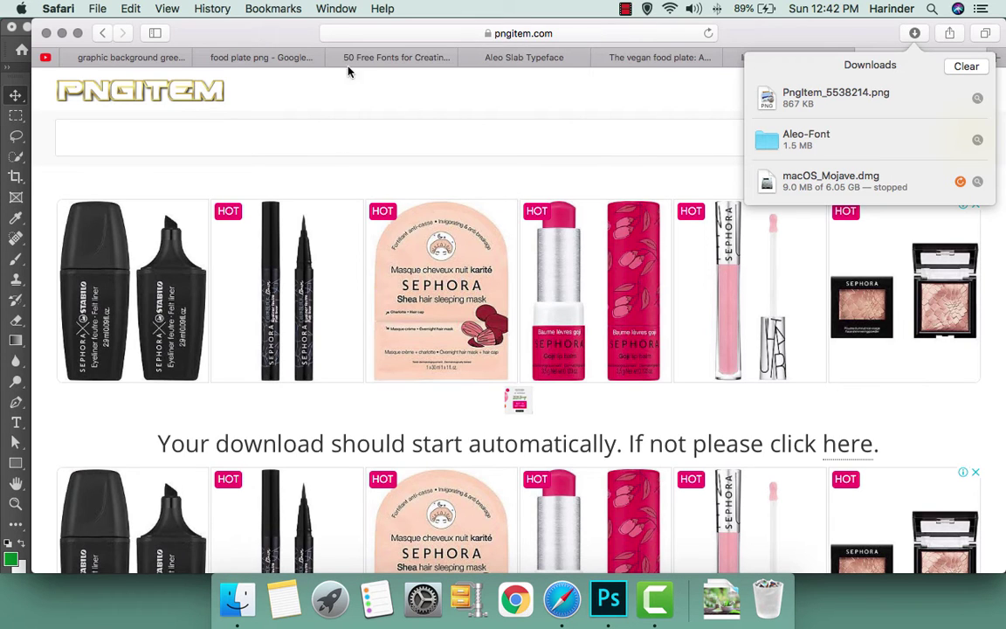
{"action": "left_click", "coordinate": [308, 58]}
{"action": "triple_click", "coordinate": [216, 96]}
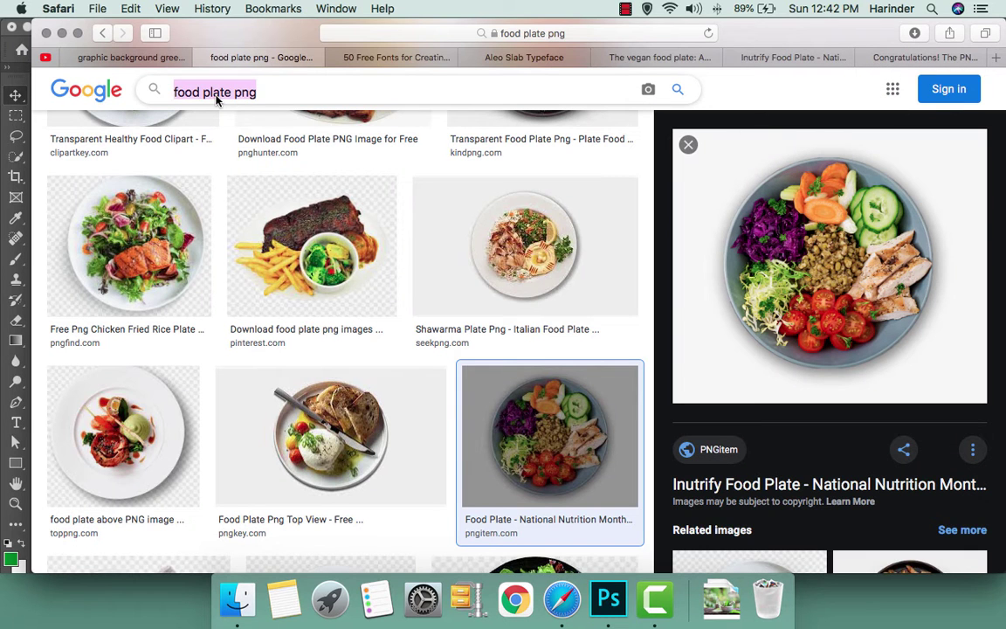
{"action": "type", "text": "food pa"}
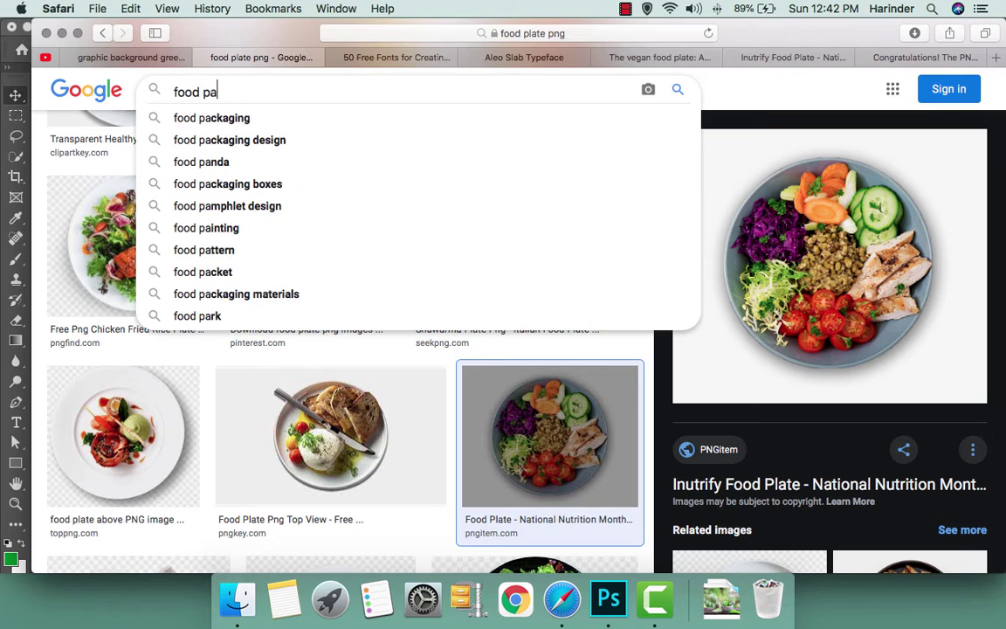
{"action": "type", "text": "cket"}
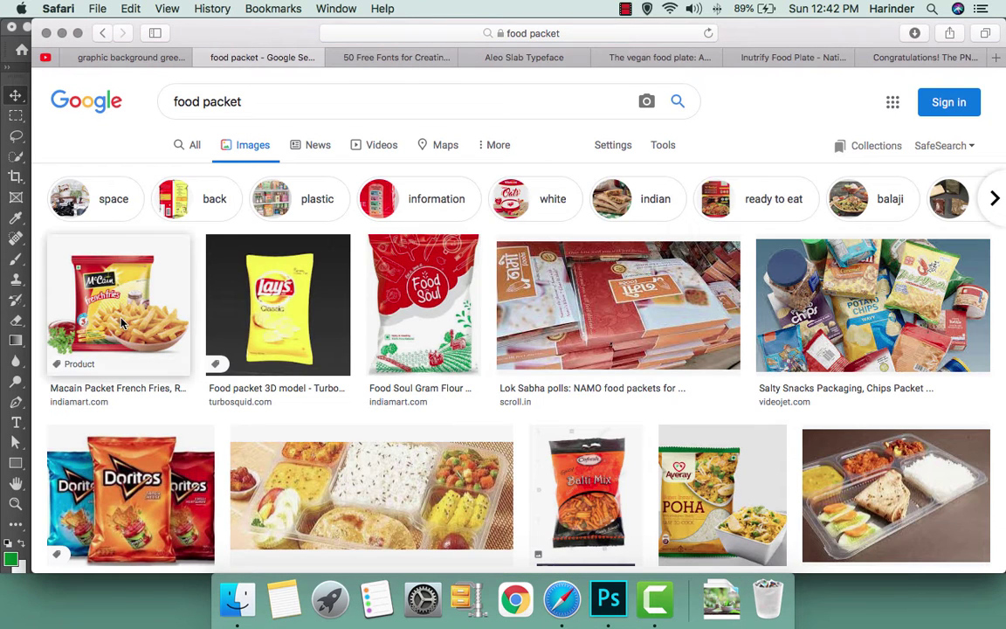
{"action": "left_click", "coordinate": [118, 297]}
{"action": "right_click", "coordinate": [749, 291]}
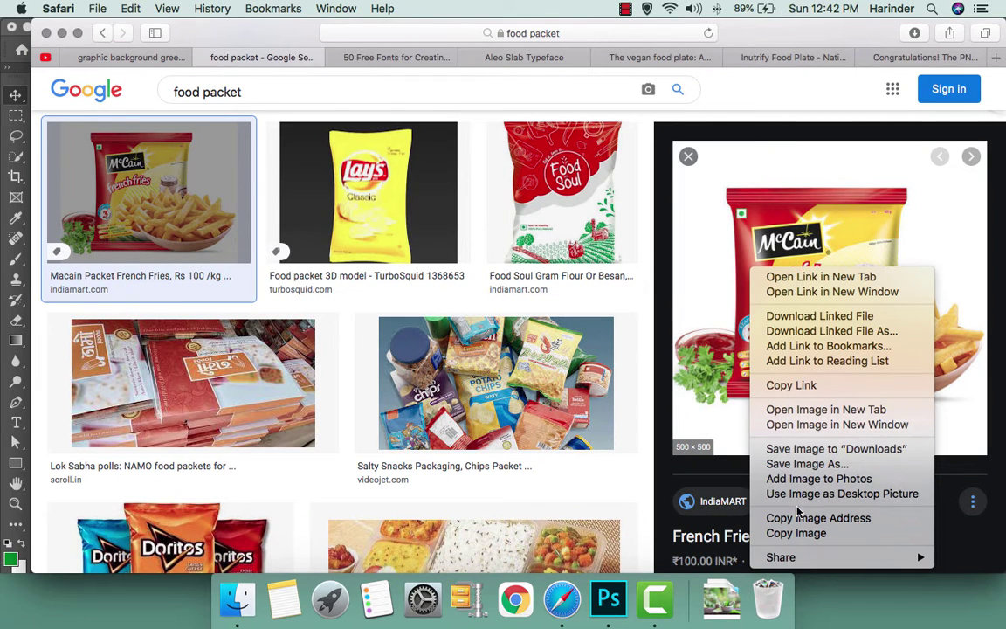
{"action": "left_click", "coordinate": [796, 533]}
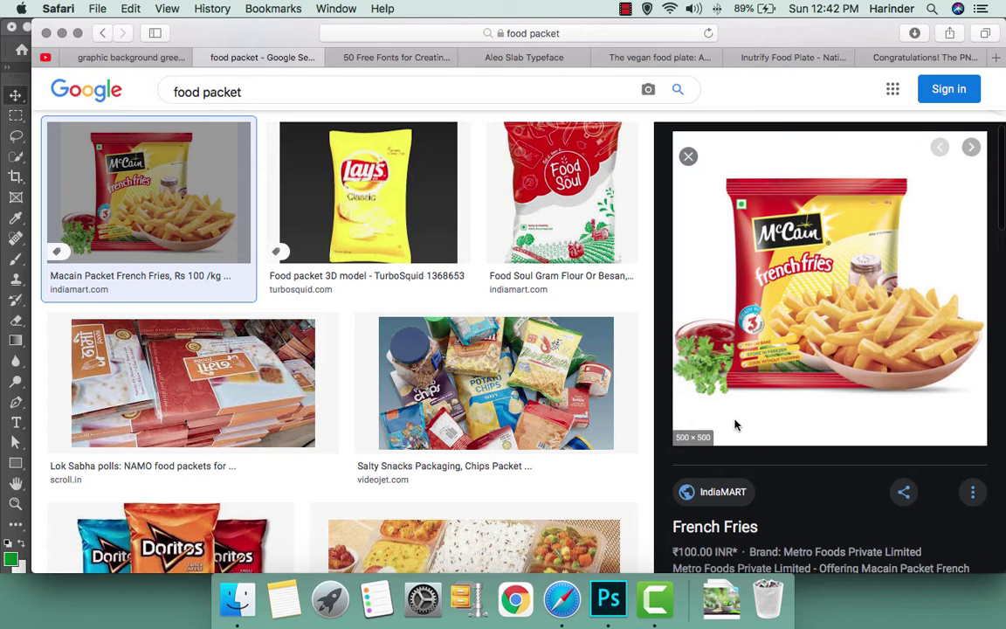
Paste the fries packet into the poster and erase its white background with the Background Eraser
{"action": "left_click", "coordinate": [610, 599]}
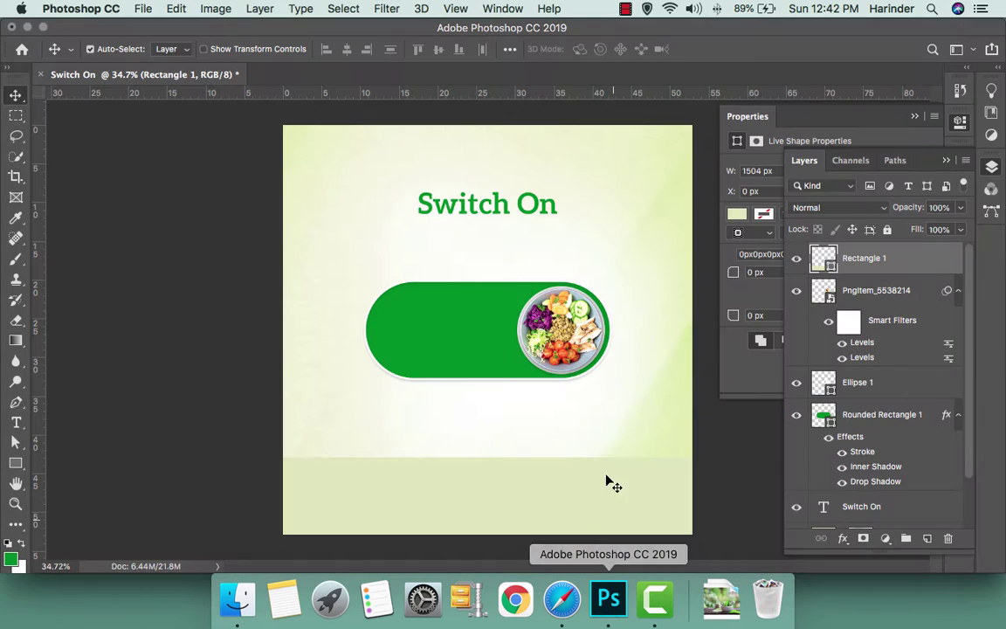
{"action": "key", "text": "super+v"}
{"action": "key", "text": "e"}
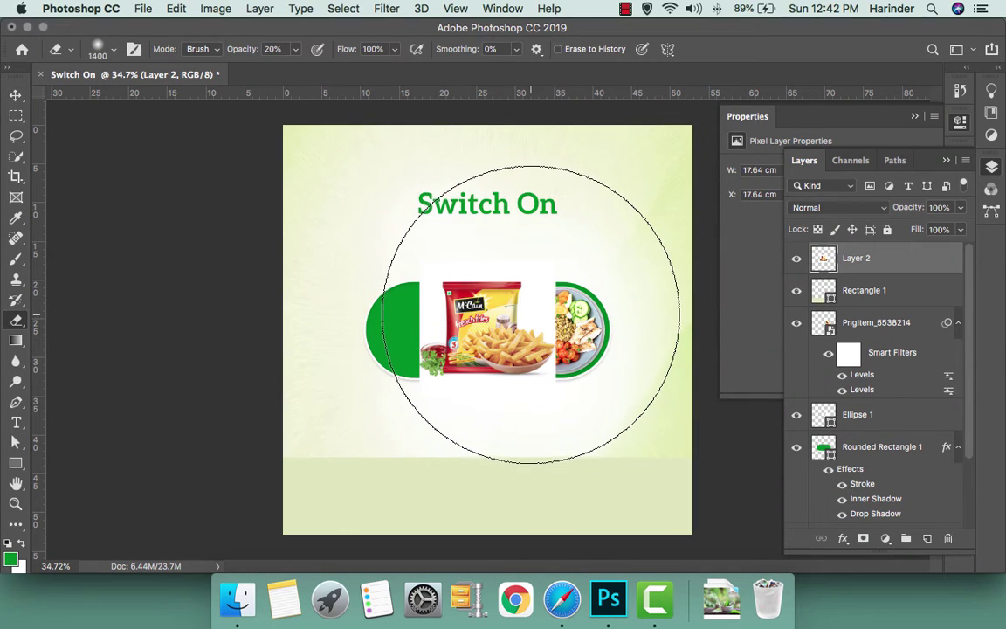
{"action": "key", "text": "shift+e"}
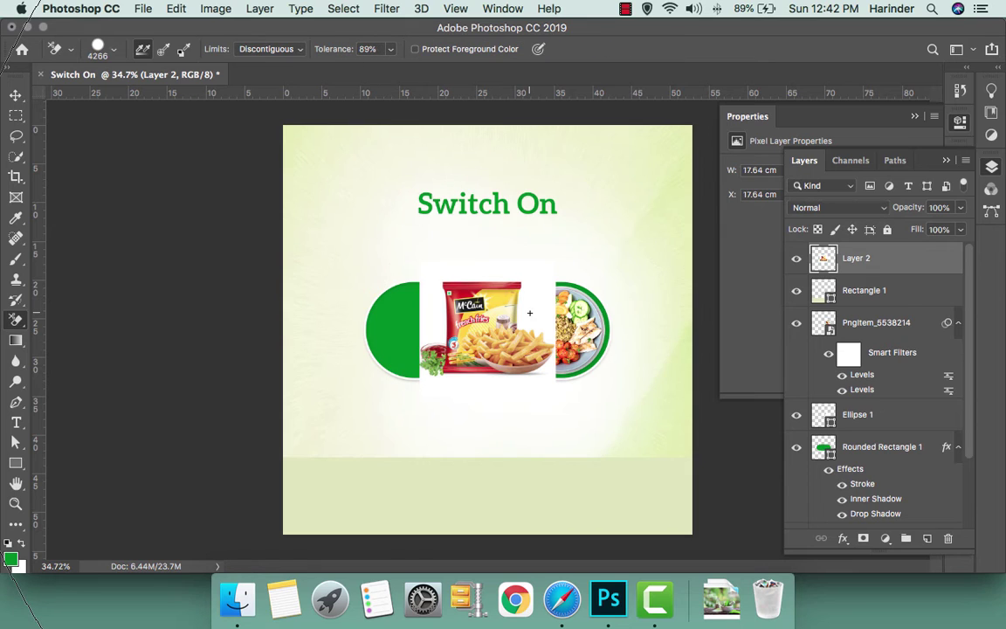
{"action": "left_click", "coordinate": [528, 312]}
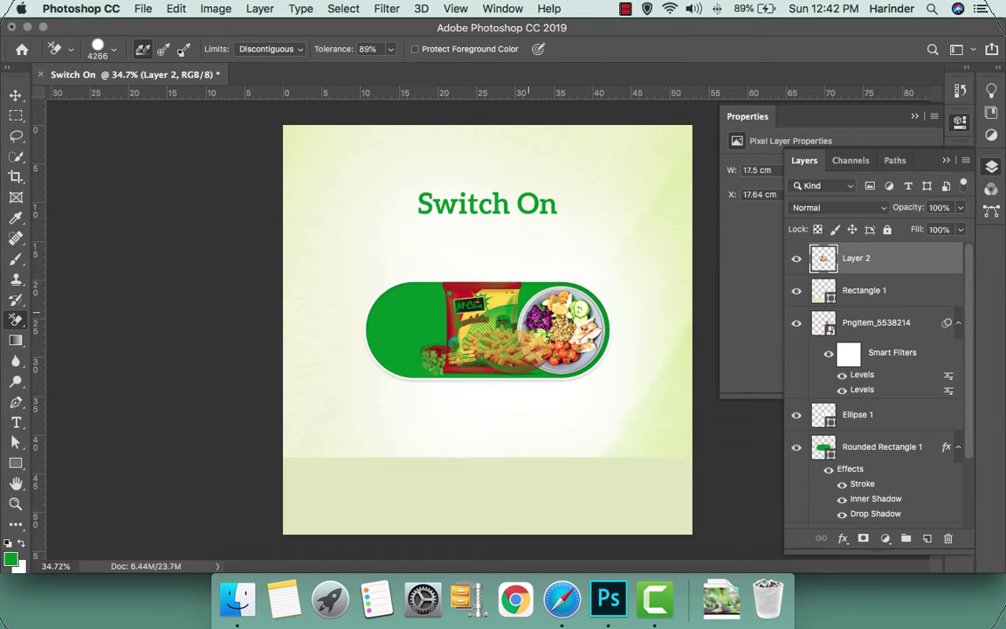
Move the fries packet down onto the light-green bottom band
{"action": "key", "text": "v"}
{"action": "mouse_move", "coordinate": [486, 345]}
{"action": "left_mouse_down"}
{"action": "mouse_move", "coordinate": [498, 360]}
{"action": "mouse_move", "coordinate": [506, 342]}
{"action": "left_mouse_up"}
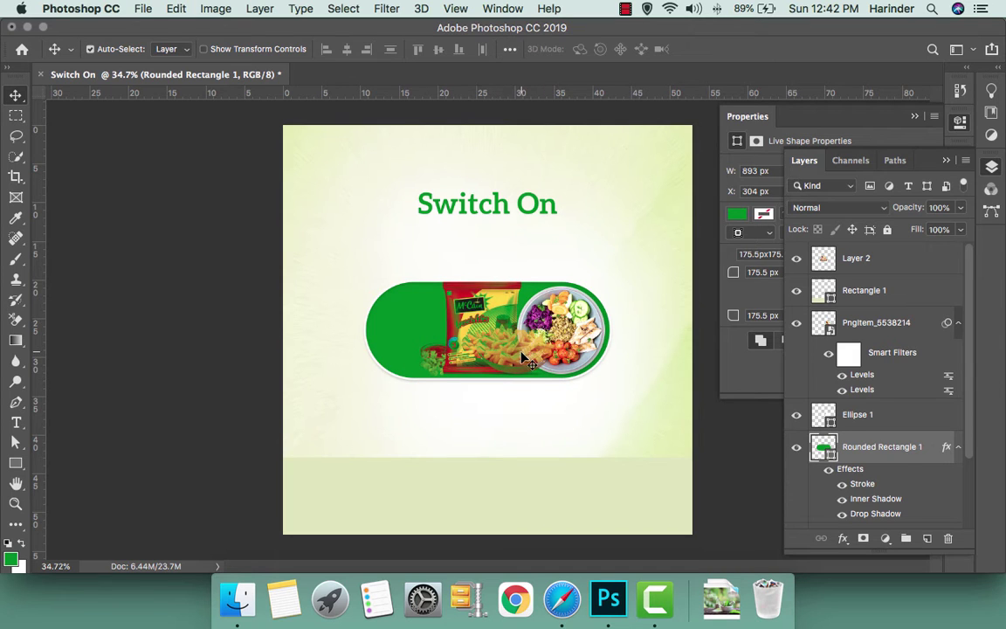
{"action": "left_click", "coordinate": [519, 366]}
{"action": "key", "text": "ctrl+t"}
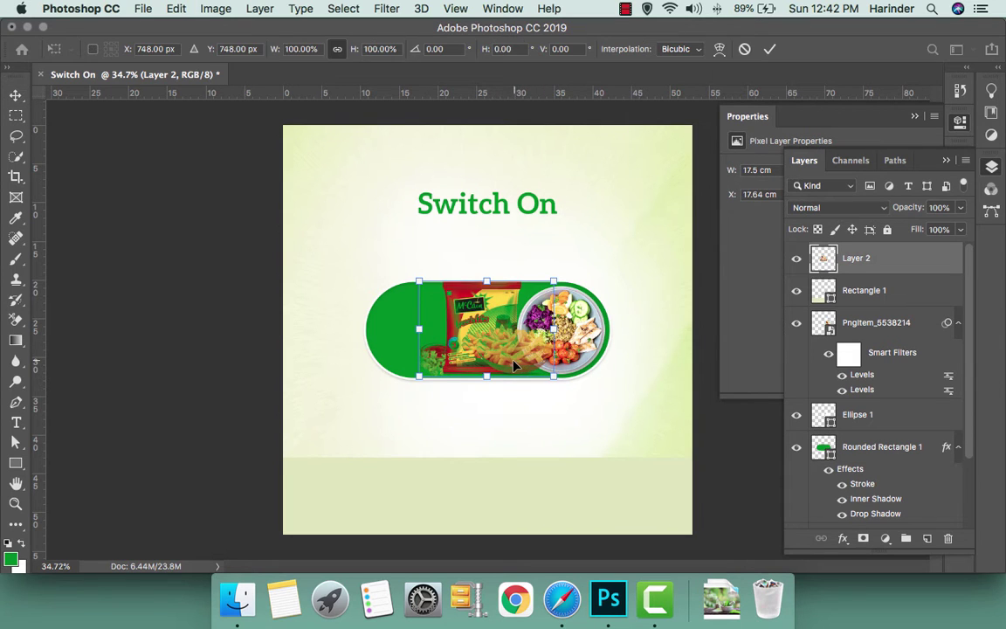
{"action": "left_click_drag", "start_coordinate": [519, 366], "coordinate": [601, 474]}
{"action": "key", "text": "Return"}
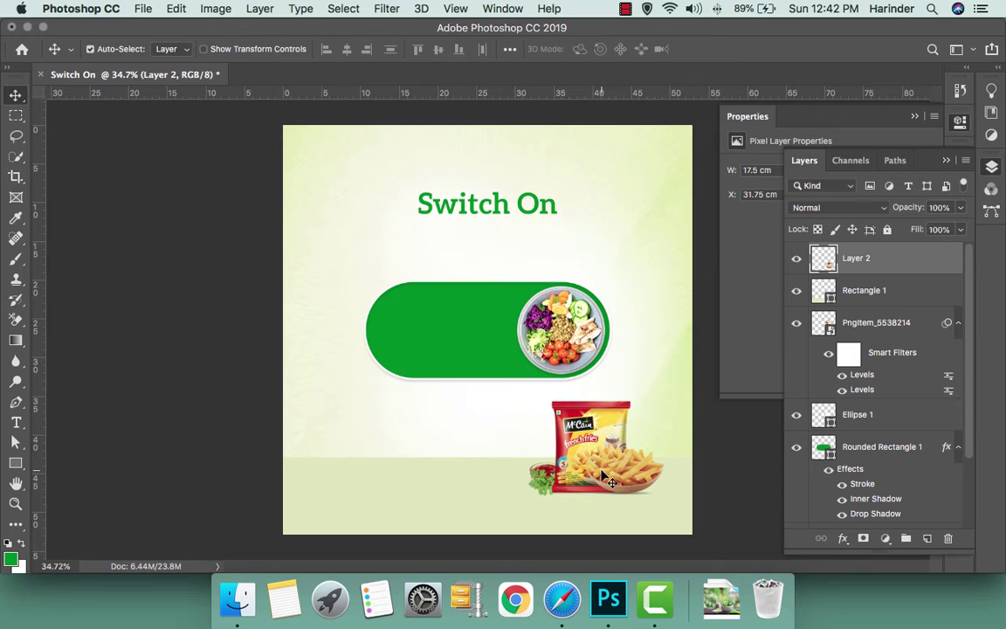
Convert the fries layer to a smart object and scale it to about 63%
{"action": "scroll", "coordinate": [601, 474], "scroll_direction": "up", "scroll_amount": 3}
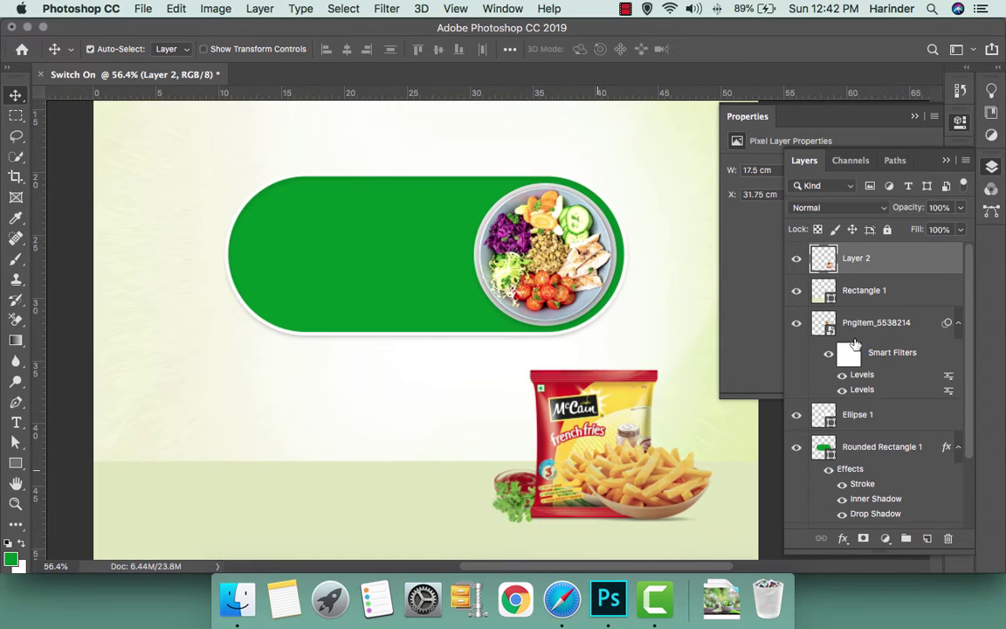
{"action": "right_click", "coordinate": [869, 255]}
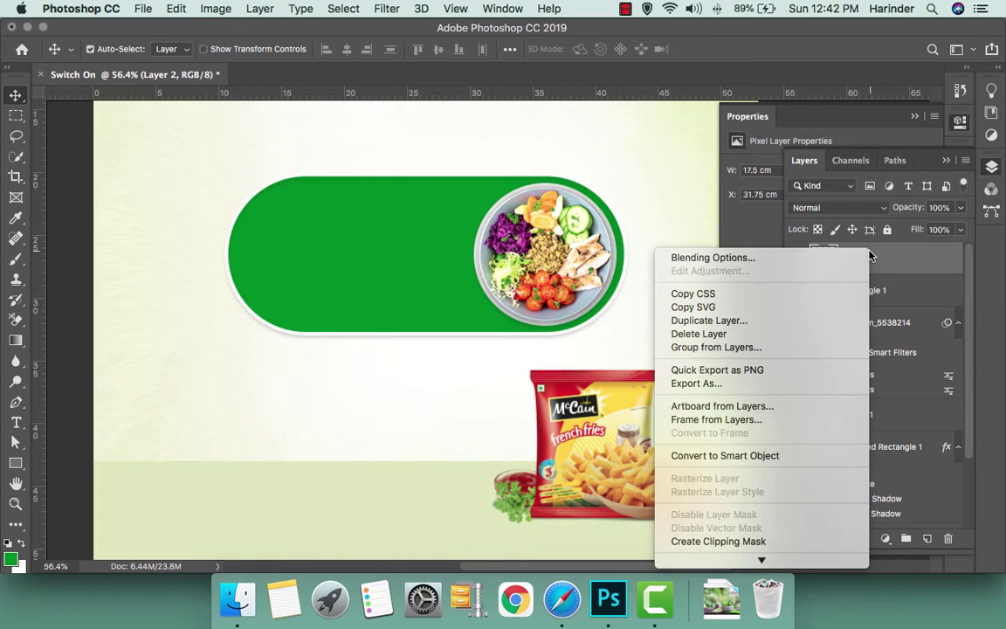
{"action": "left_click", "coordinate": [731, 455]}
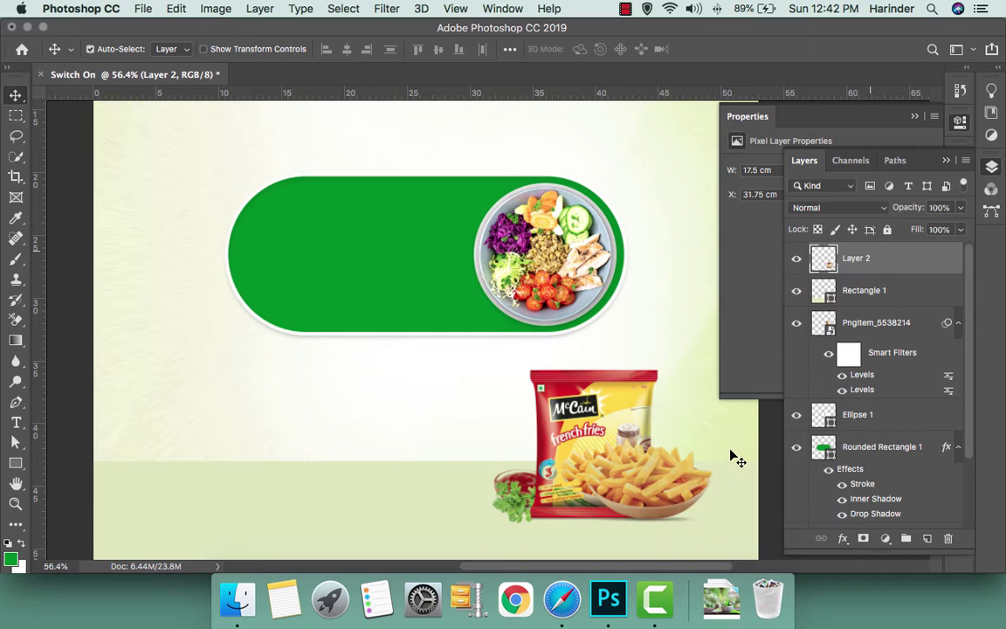
{"action": "key", "text": "super+t"}
{"action": "left_click_drag", "start_coordinate": [492, 369], "coordinate": [601, 443]}
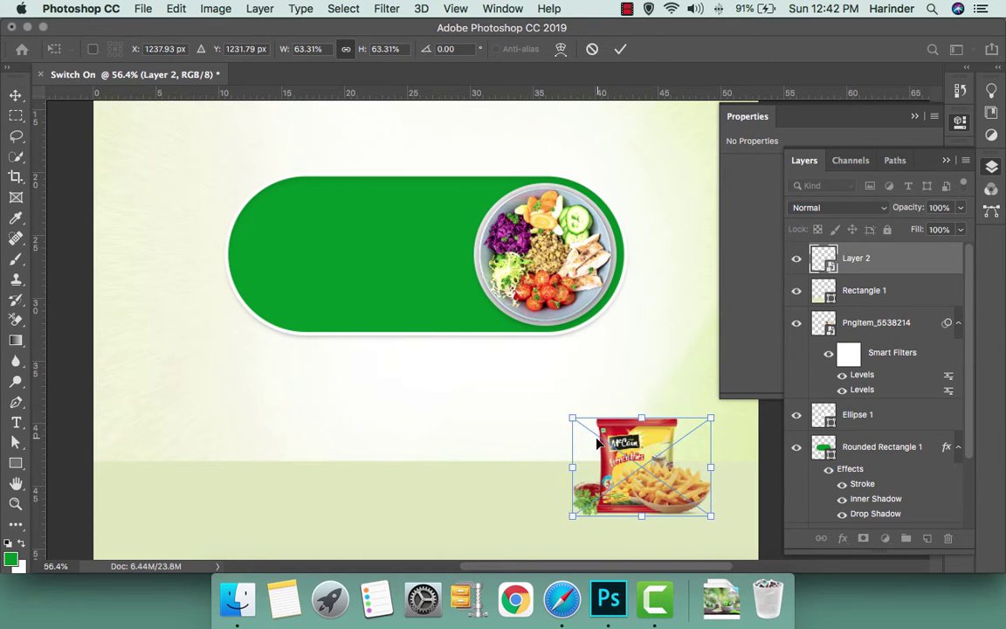
{"action": "key", "text": "Return"}
{"action": "scroll", "coordinate": [605, 456], "scroll_direction": "down", "scroll_amount": 3}
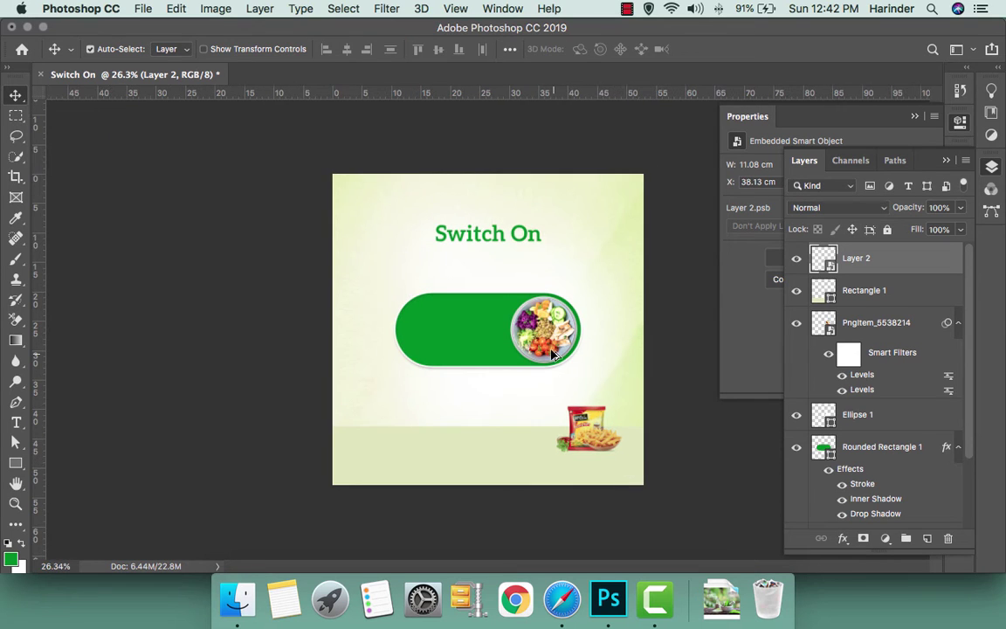
{"action": "scroll", "coordinate": [559, 337], "scroll_direction": "up", "scroll_amount": 2}
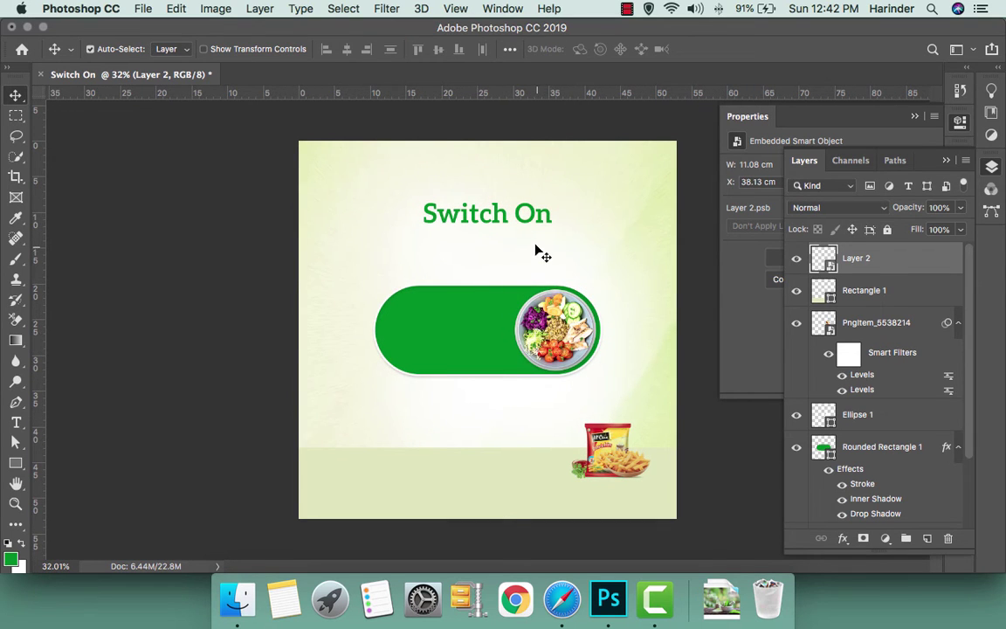
Enlarge the Switch On heading text to 140 pt
{"action": "key", "text": "t"}
{"action": "left_click", "coordinate": [510, 216]}
{"action": "key", "text": "ctrl+a"}
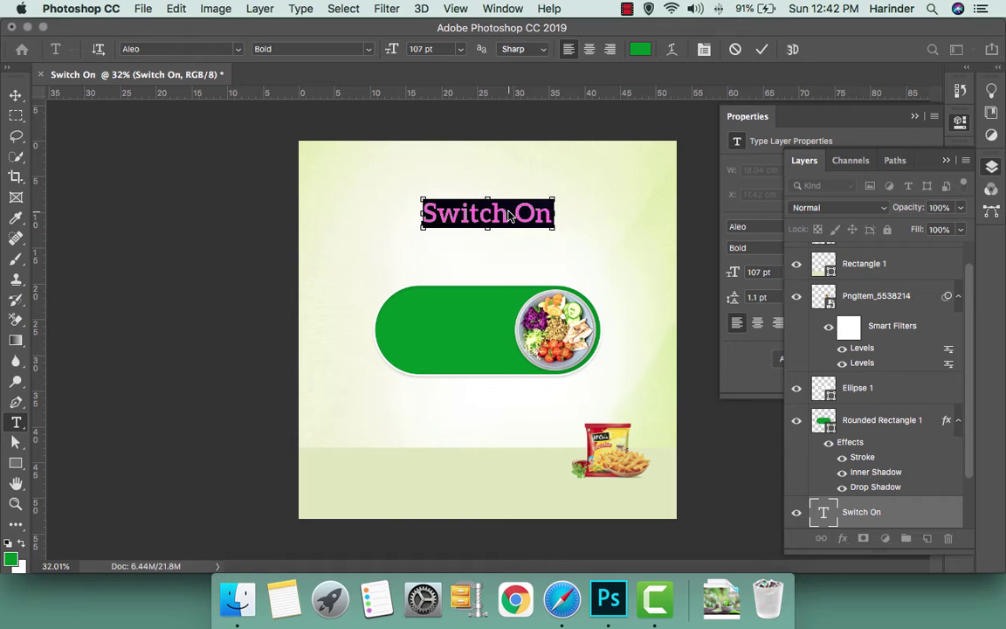
{"action": "key", "text": "ctrl+shift+period"}
{"action": "key", "text": "ctrl+shift+period"}
{"action": "key", "text": "ctrl+shift+period"}
{"action": "key", "text": "ctrl+shift+period"}
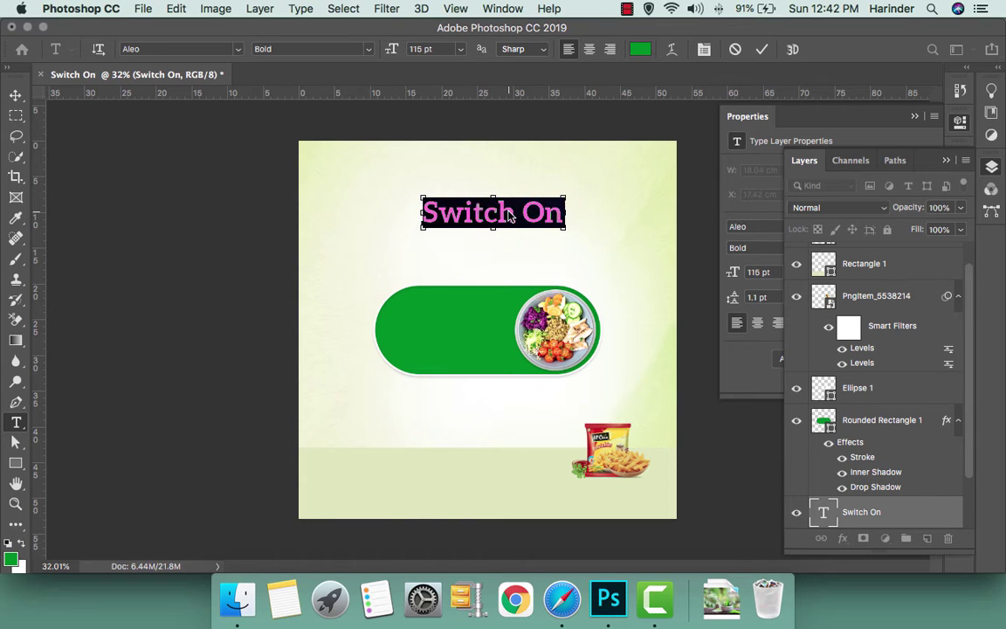
{"action": "key", "text": "ctrl+shift+period"}
{"action": "key", "text": "ctrl+t"}
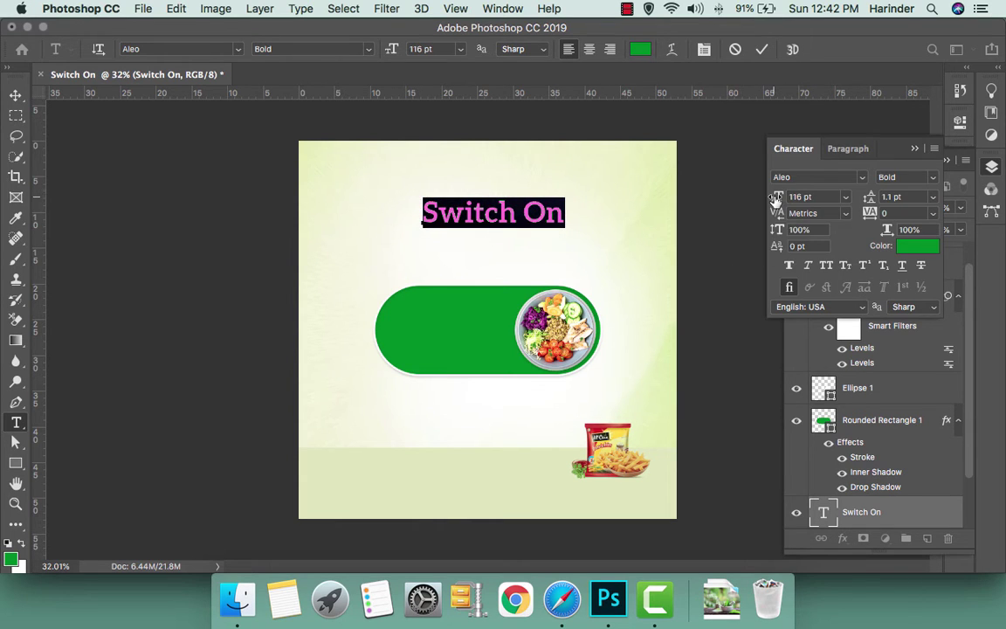
{"action": "left_click_drag", "start_coordinate": [775, 199], "coordinate": [791, 197]}
{"action": "key", "text": "ctrl+Return"}
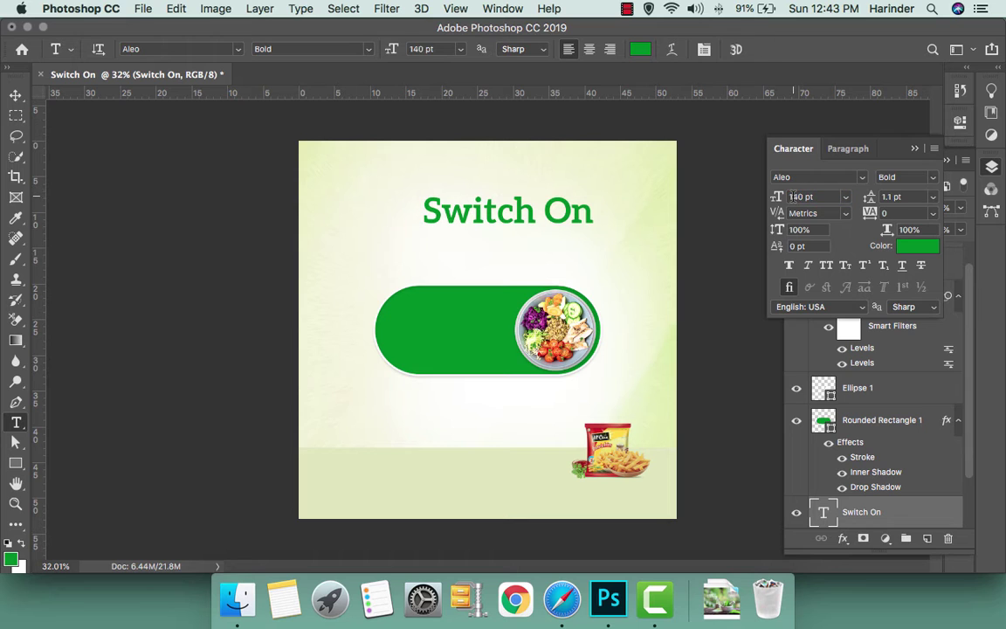
Centre the heading horizontally on the canvas, undoing an accidental vertical centring, then deselect
{"action": "key", "text": "v"}
{"action": "key", "text": "ctrl+a"}
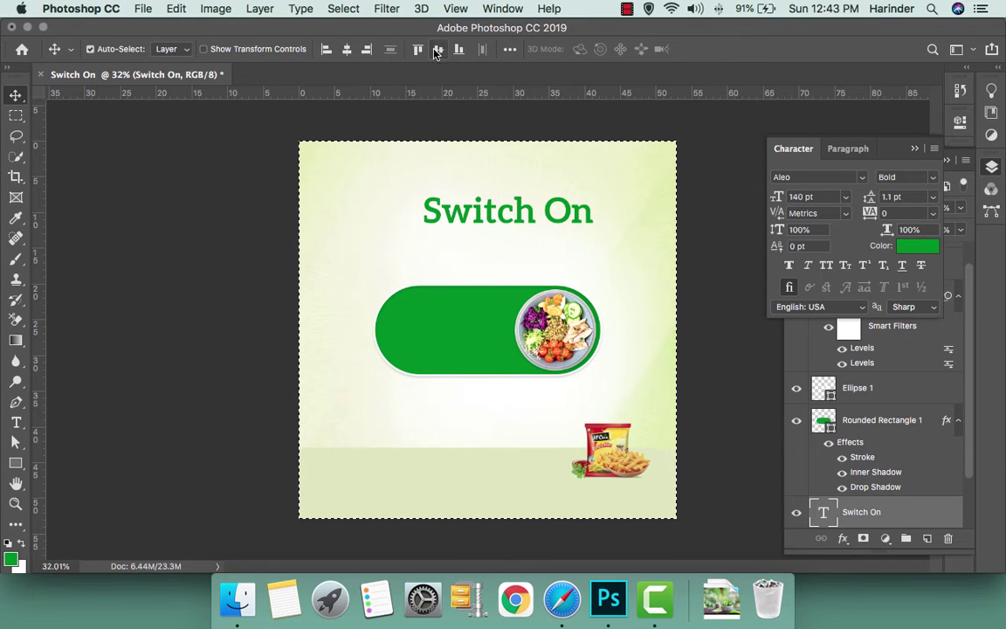
{"action": "left_click", "coordinate": [437, 52]}
{"action": "key", "text": "ctrl+z"}
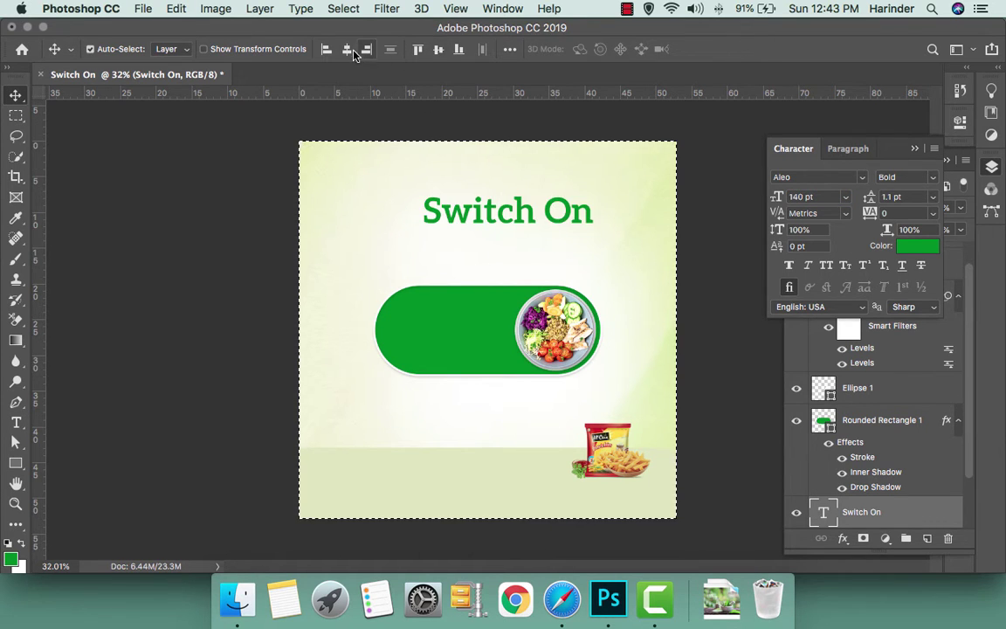
{"action": "left_click", "coordinate": [353, 50]}
{"action": "key", "text": "ctrl+d"}
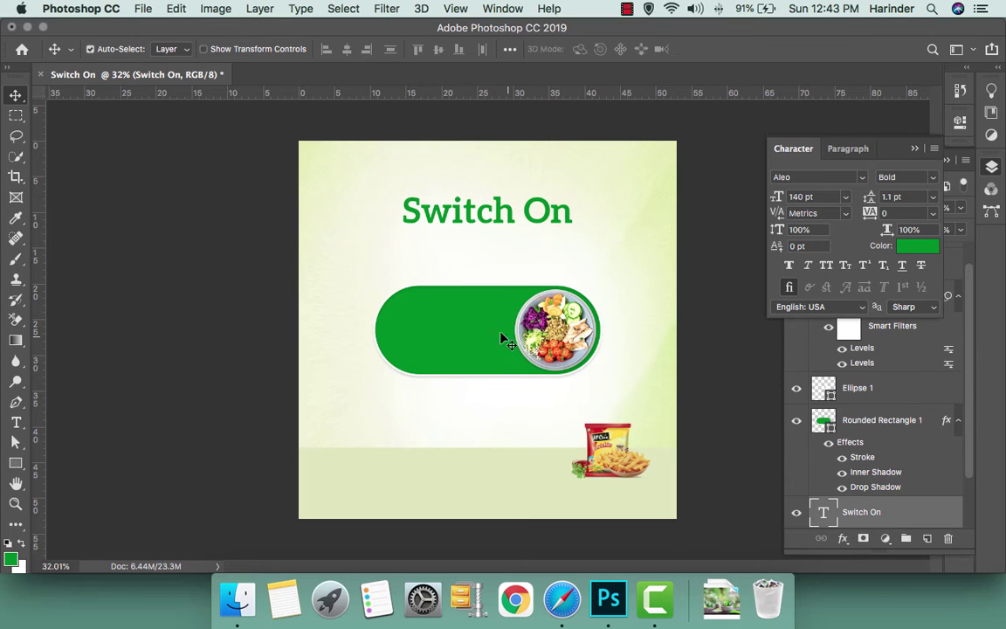
Select the fries layer, view at actual size, and start Lorem Ipsum text in the bottom band
{"action": "left_click", "coordinate": [449, 382]}
{"action": "scroll", "coordinate": [483, 275], "scroll_direction": "up", "scroll_amount": 2}
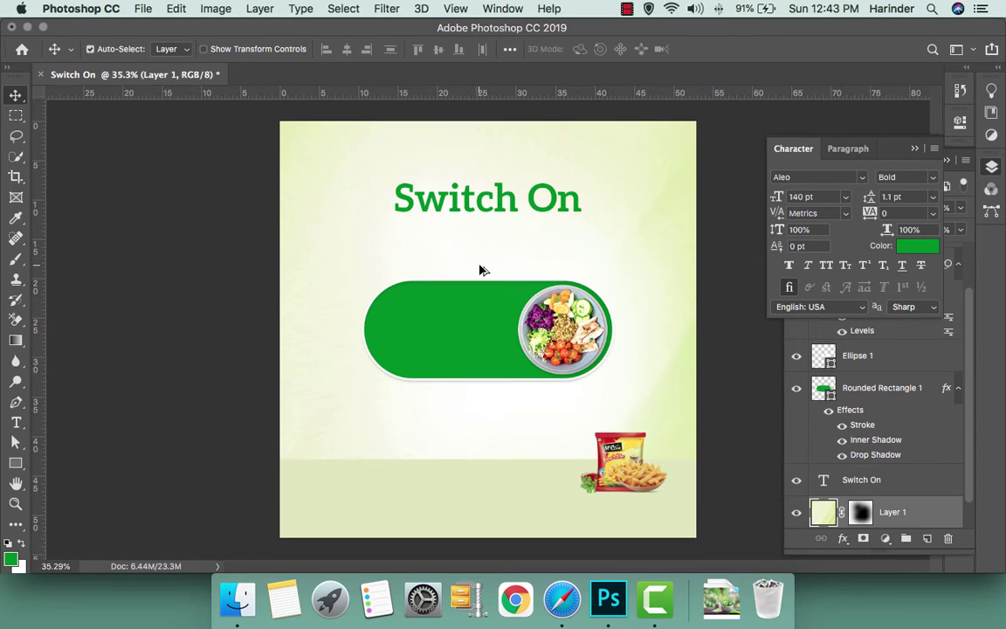
{"action": "left_click", "coordinate": [479, 322]}
{"action": "scroll", "coordinate": [590, 485], "scroll_direction": "up", "scroll_amount": 5}
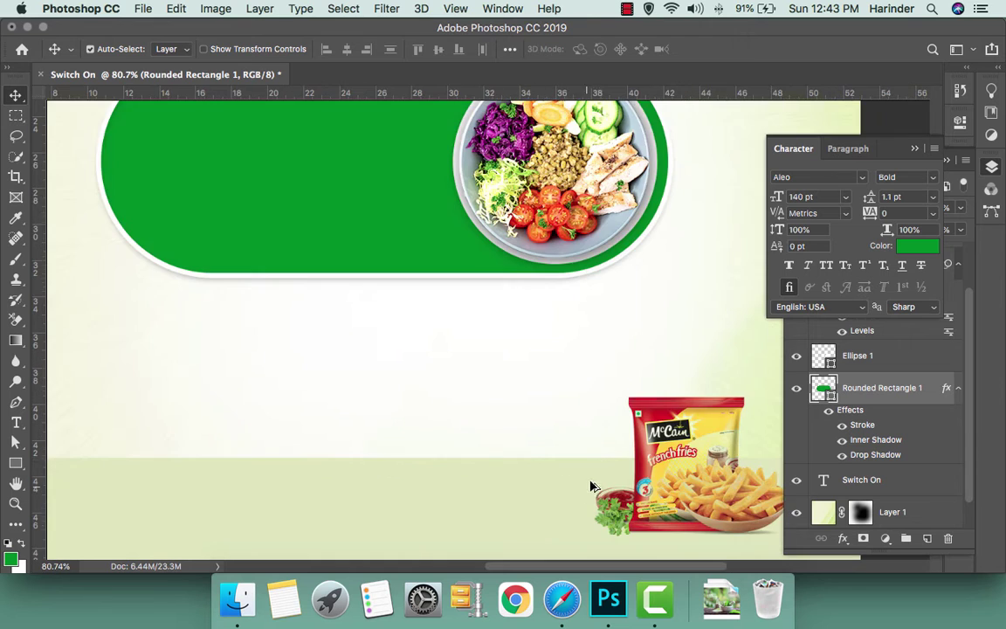
{"action": "scroll", "coordinate": [601, 467], "scroll_direction": "up", "scroll_amount": 2}
{"action": "scroll", "coordinate": [731, 461], "scroll_direction": "up", "scroll_amount": 6}
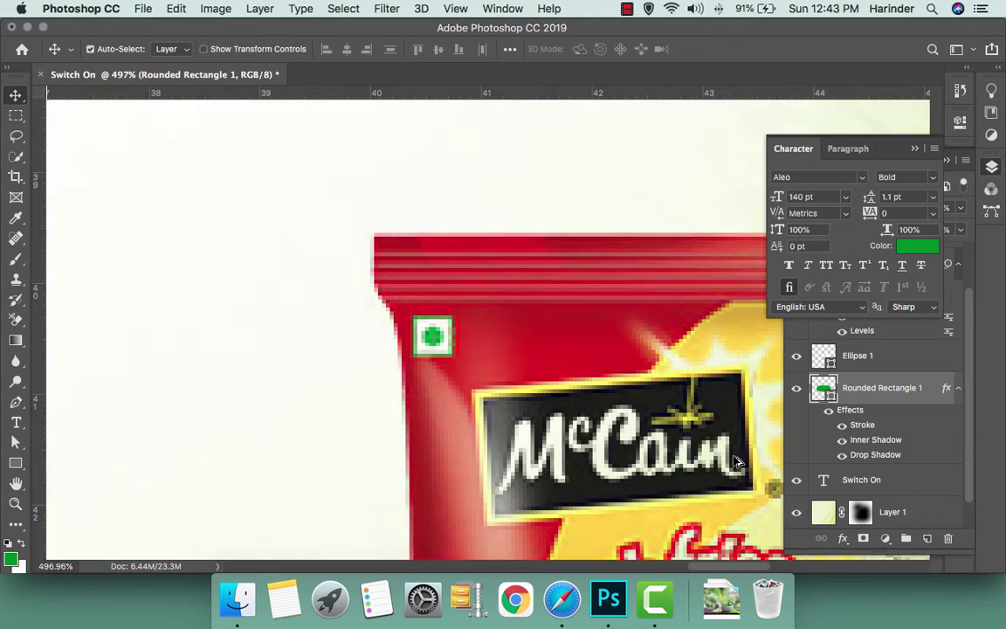
{"action": "left_click", "coordinate": [729, 467]}
{"action": "scroll", "coordinate": [654, 417], "scroll_direction": "down", "scroll_amount": 1}
{"action": "scroll", "coordinate": [659, 440], "scroll_direction": "down", "scroll_amount": 4}
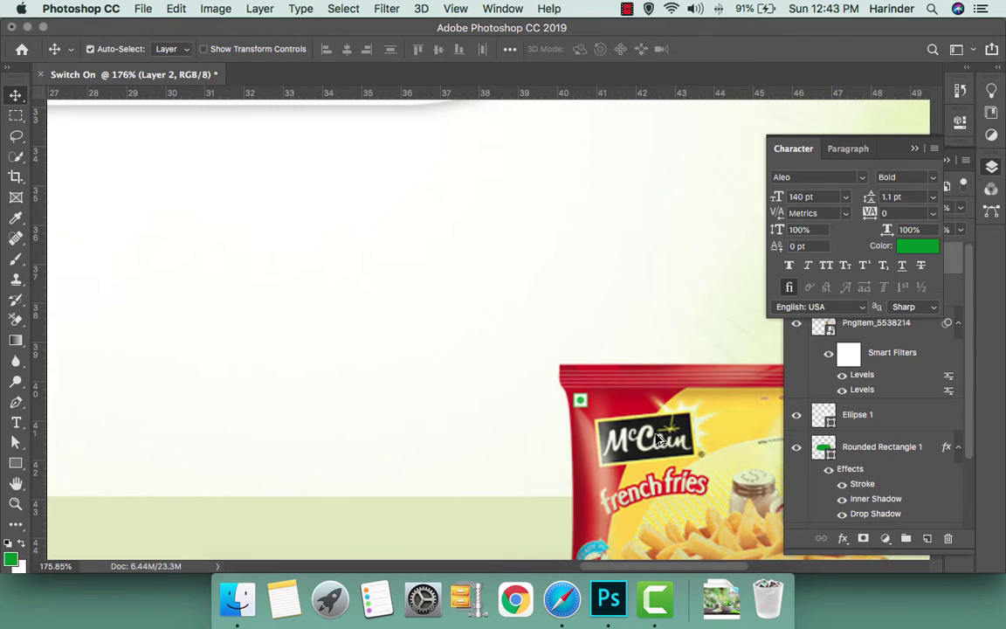
{"action": "scroll", "coordinate": [665, 441], "scroll_direction": "down", "scroll_amount": 2}
{"action": "scroll", "coordinate": [664, 441], "scroll_direction": "down", "scroll_amount": 2}
{"action": "key", "text": "super+1"}
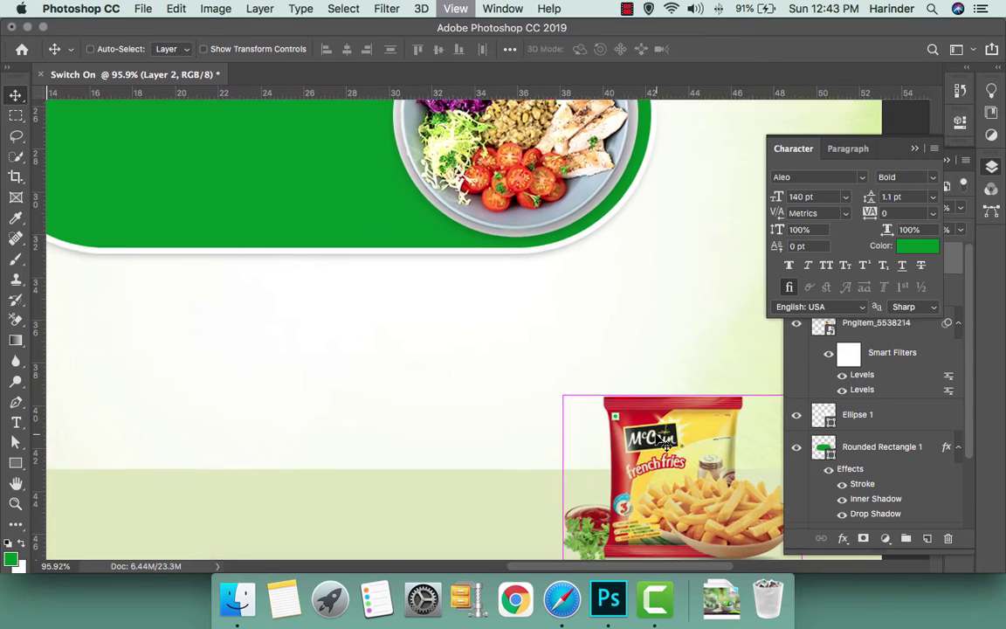
{"action": "scroll", "coordinate": [659, 439], "scroll_direction": "down", "scroll_amount": 2}
{"action": "scroll", "coordinate": [659, 437], "scroll_direction": "down", "scroll_amount": 2}
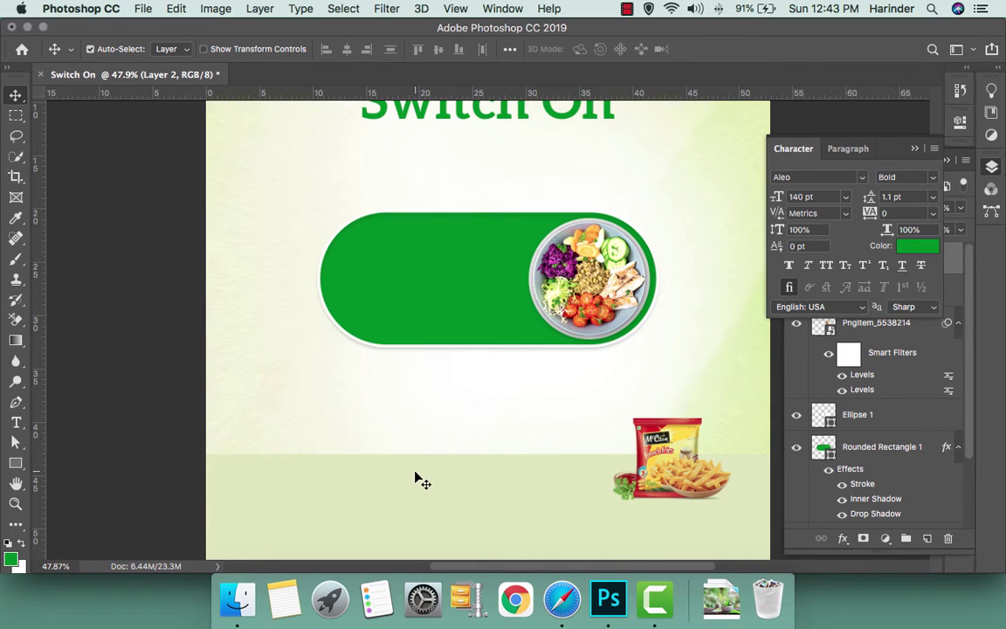
{"action": "key", "text": "t"}
{"action": "left_click", "coordinate": [305, 486]}
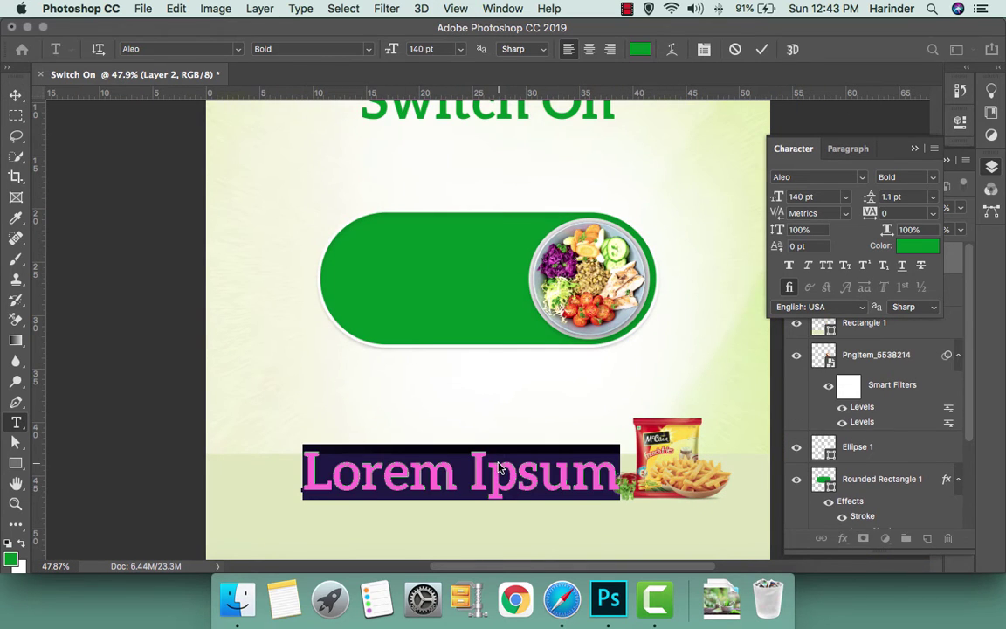
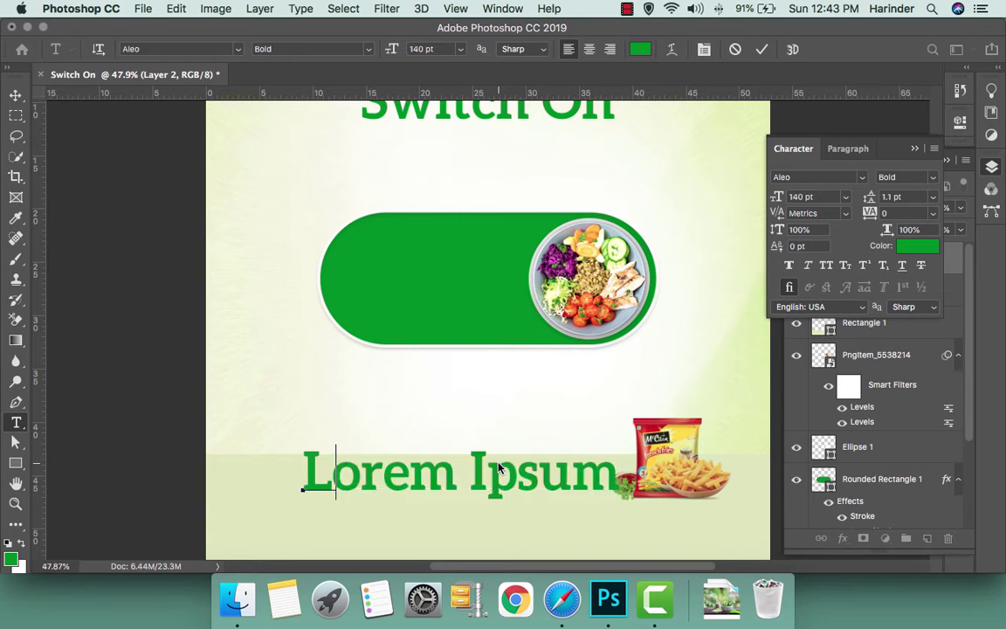
Replace the placeholder line with the healthy-vegetable tagline and size it to 64 pt
{"action": "type", "text": "Trt"}
{"action": "type", "text": "y"}
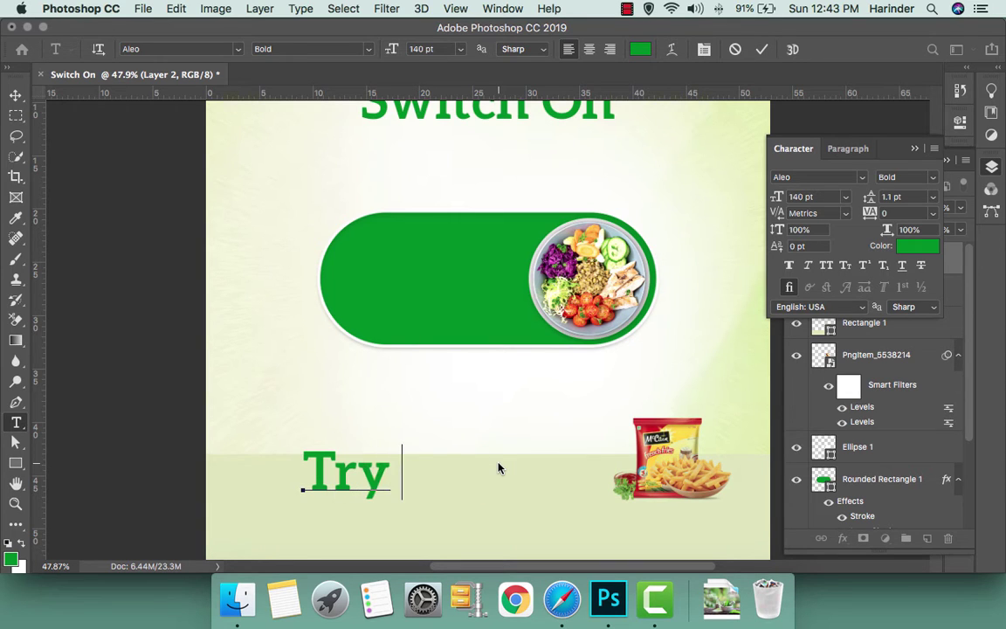
{"action": "type", "text": " Heal"}
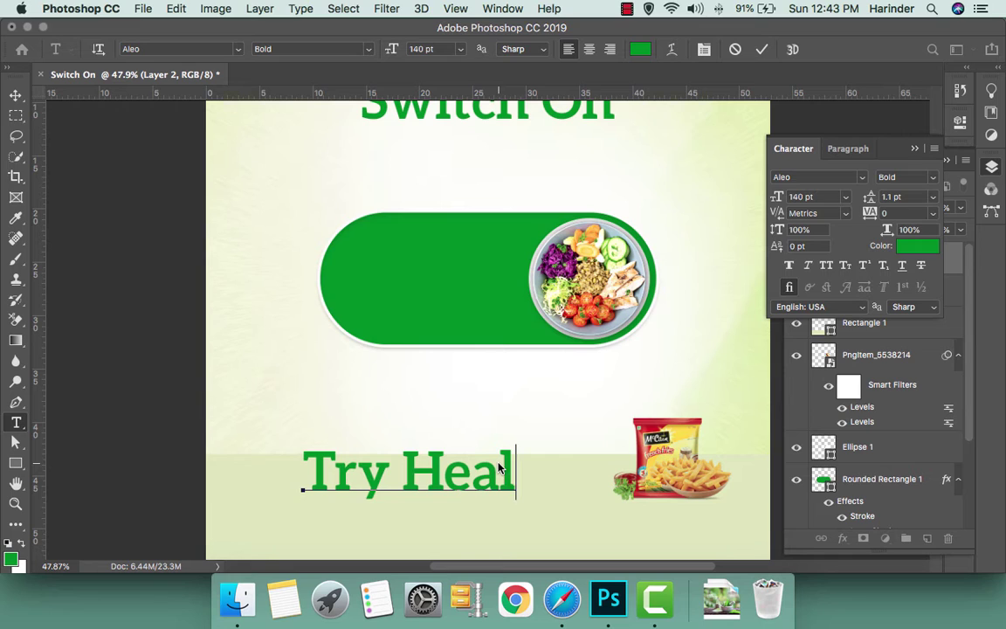
{"action": "type", "text": "thy"}
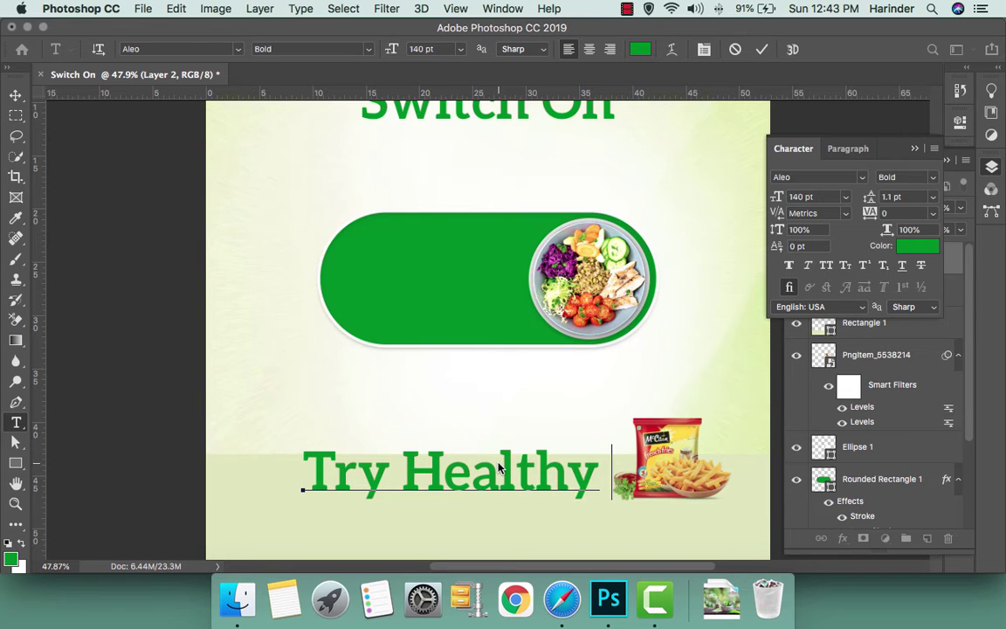
{"action": "type", "text": " Vegita"}
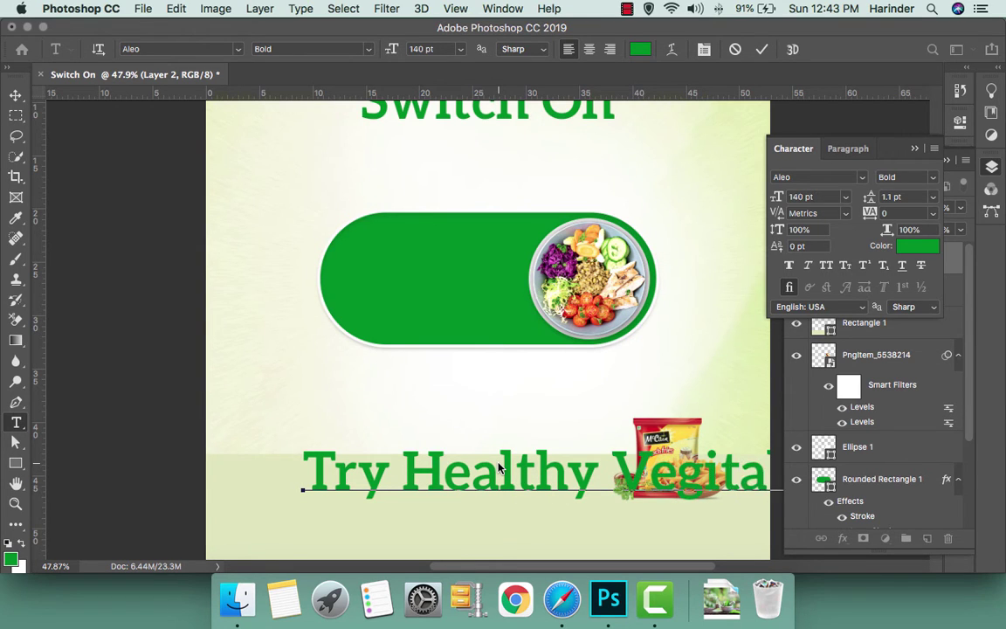
{"action": "key", "text": "ctrl+a"}
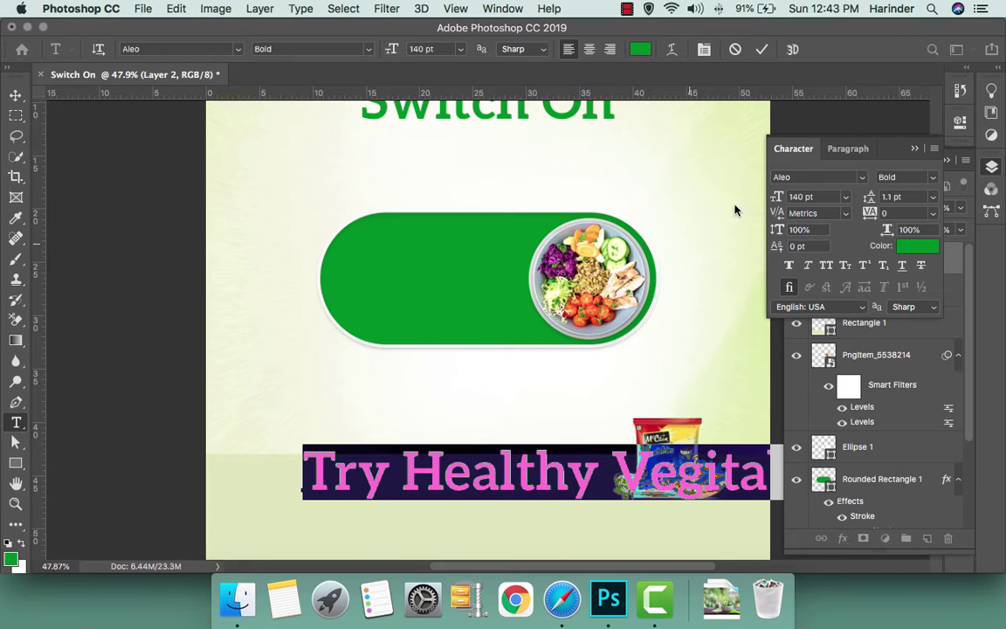
{"action": "left_click_drag", "start_coordinate": [780, 197], "coordinate": [721, 209]}
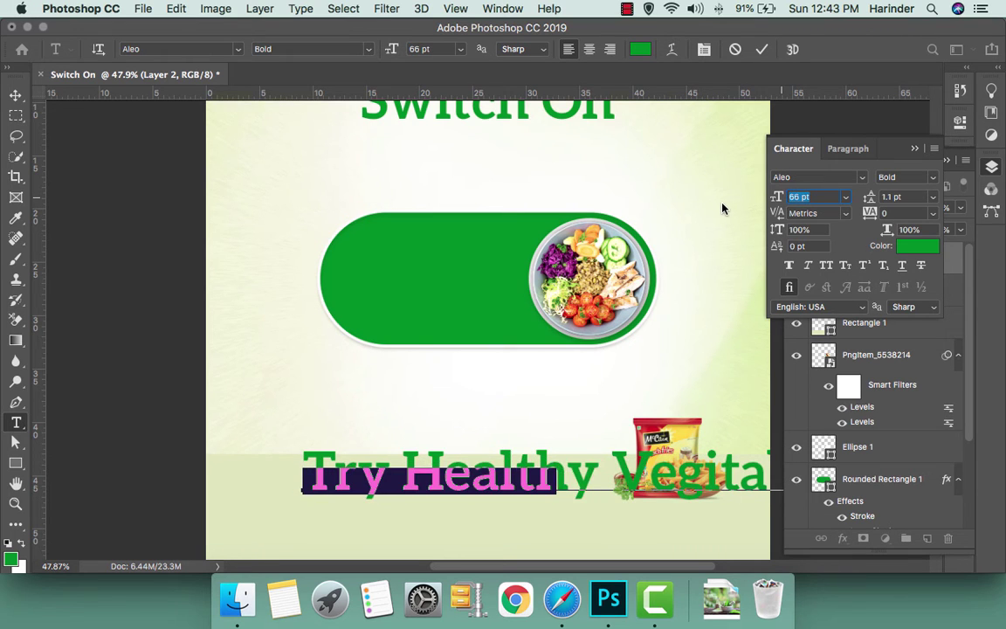
{"action": "type", "text": "64"}
Correct 'Vegitable' to 'Vegetable' with Check Spelling and commit the tagline
{"action": "triple_click", "coordinate": [499, 474]}
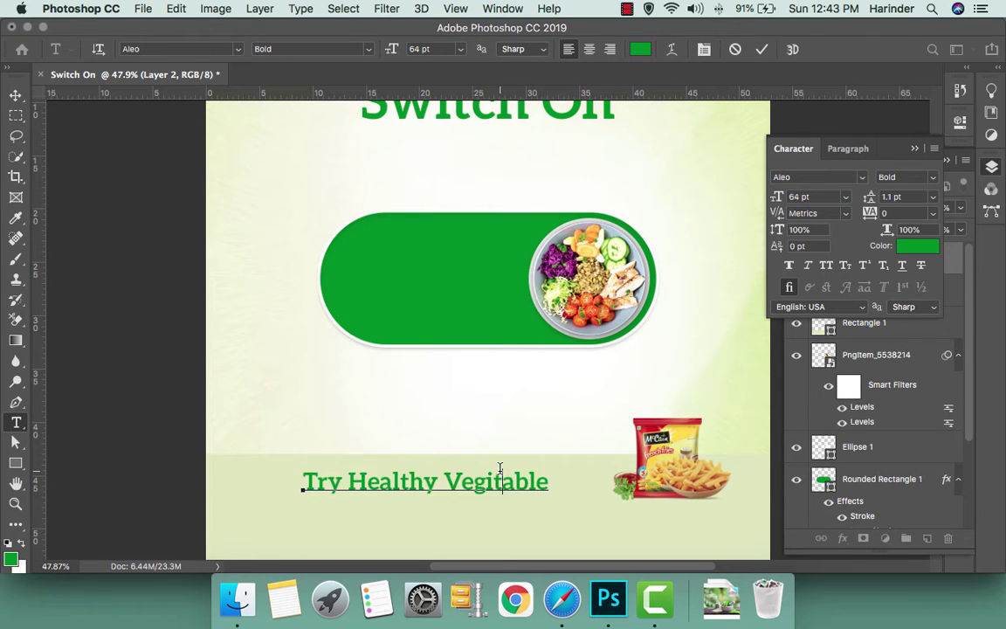
{"action": "right_click", "coordinate": [499, 467]}
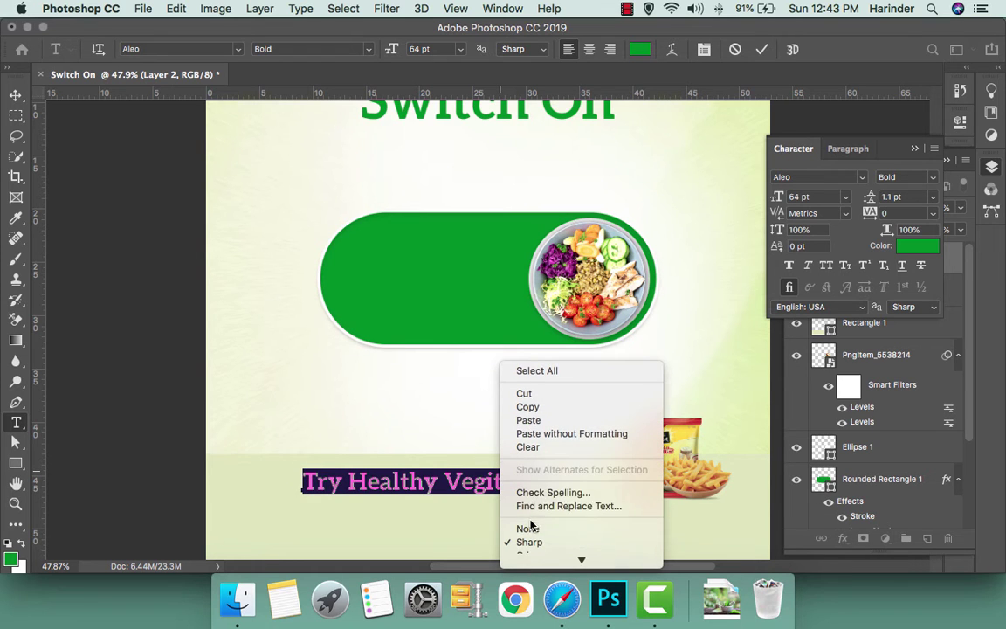
{"action": "left_click", "coordinate": [534, 494]}
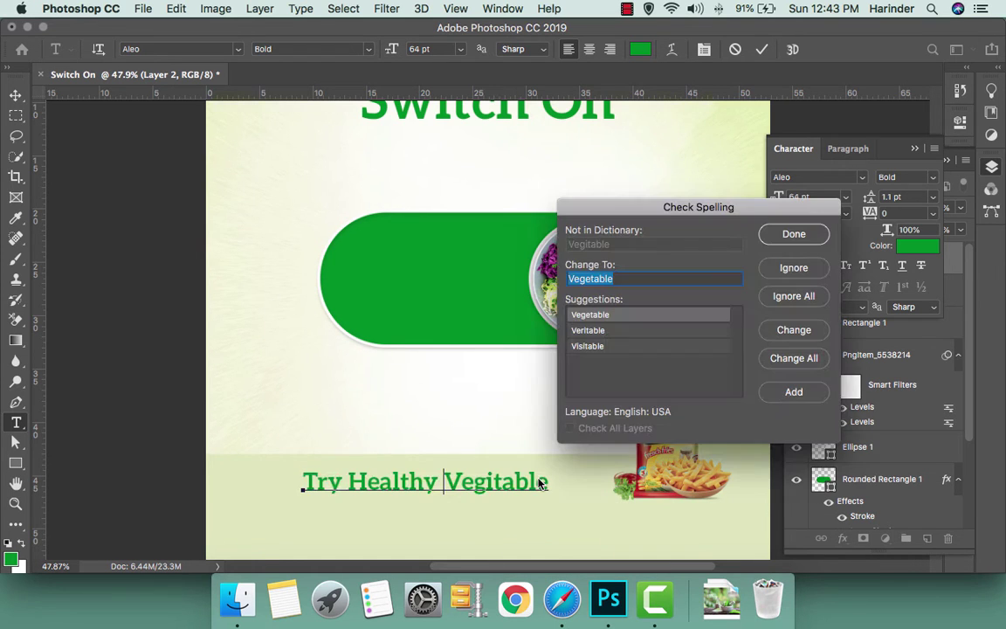
{"action": "left_click", "coordinate": [776, 329]}
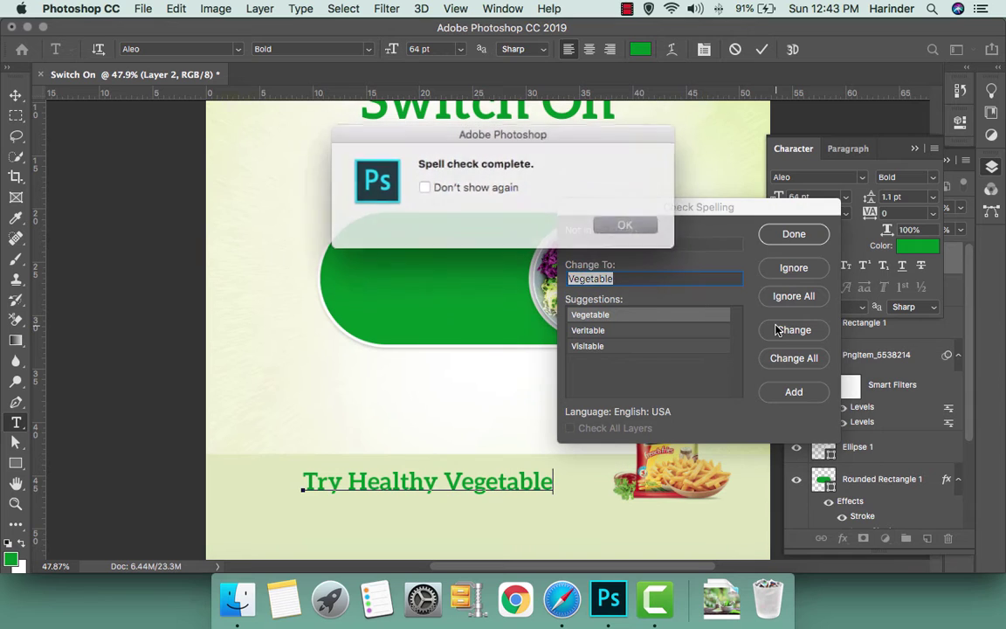
{"action": "left_click", "coordinate": [638, 230]}
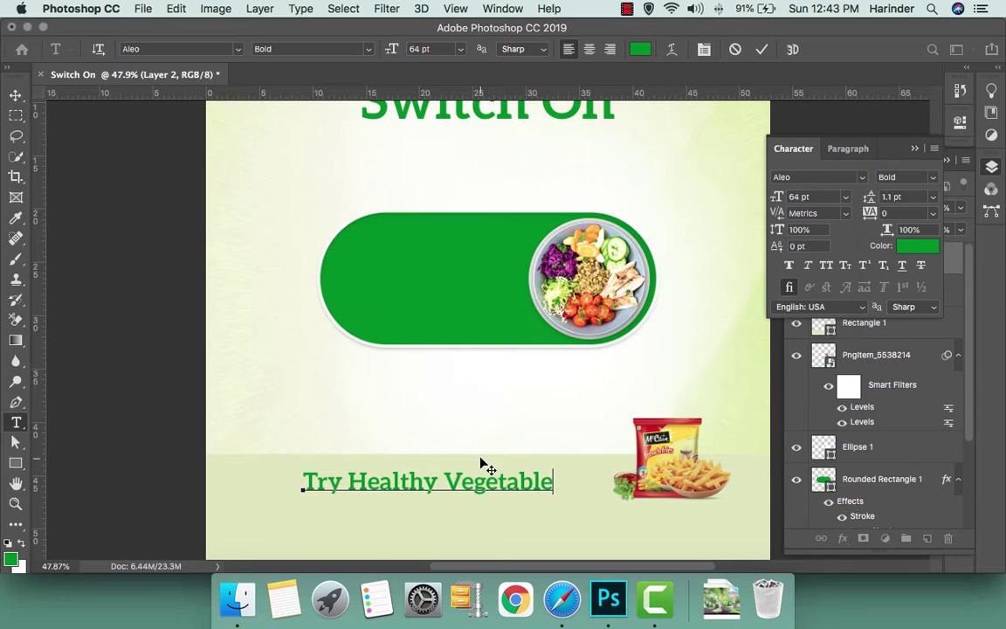
{"action": "key", "text": "super+Return"}
Lower the tagline slightly and make it Aleo Light in black
{"action": "key", "text": "v"}
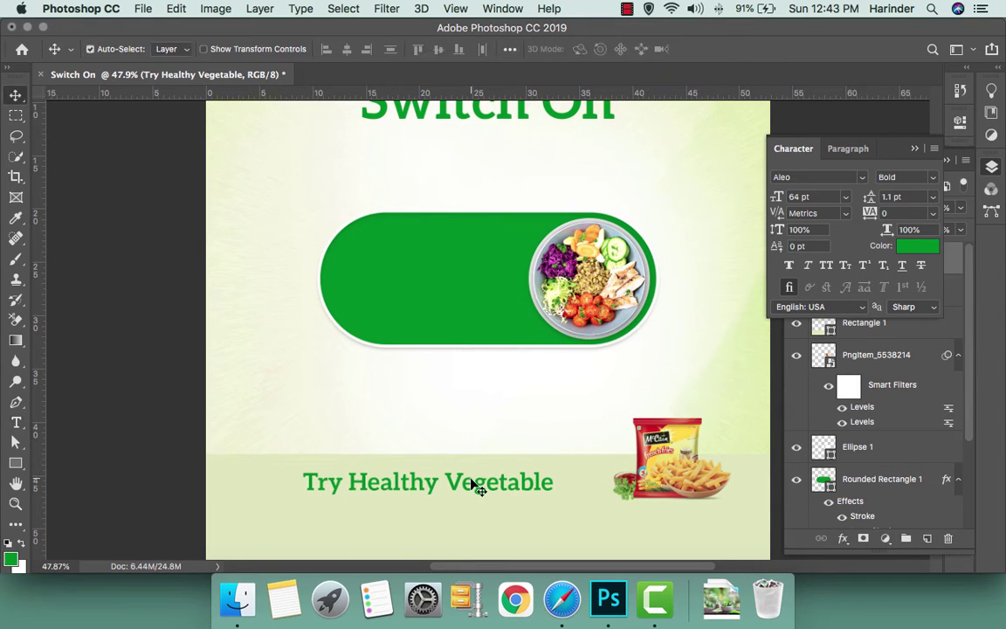
{"action": "left_click_drag", "start_coordinate": [473, 484], "coordinate": [472, 496]}
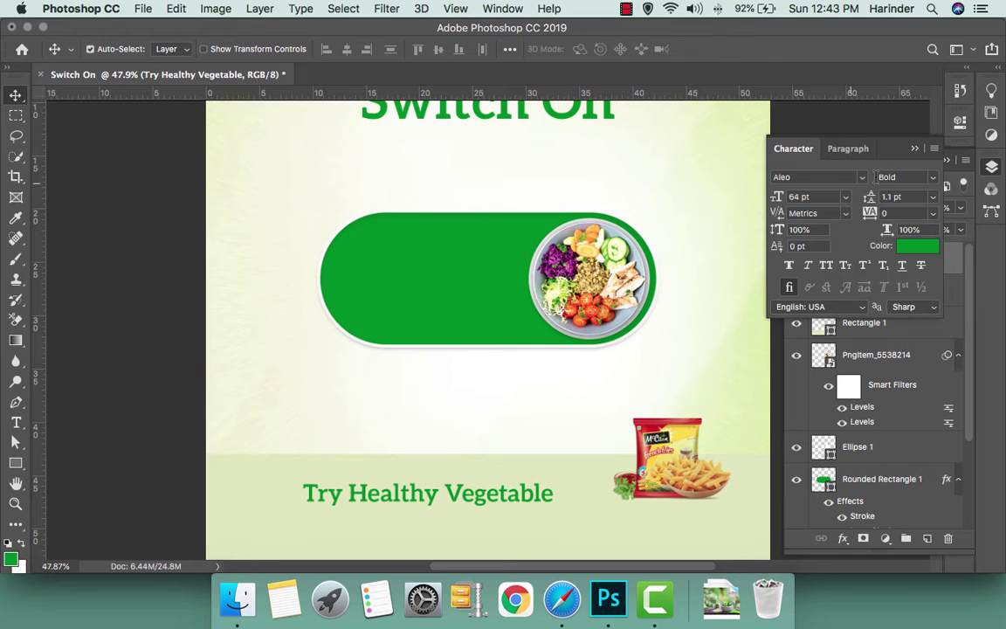
{"action": "left_click", "coordinate": [876, 178]}
{"action": "left_click", "coordinate": [886, 169]}
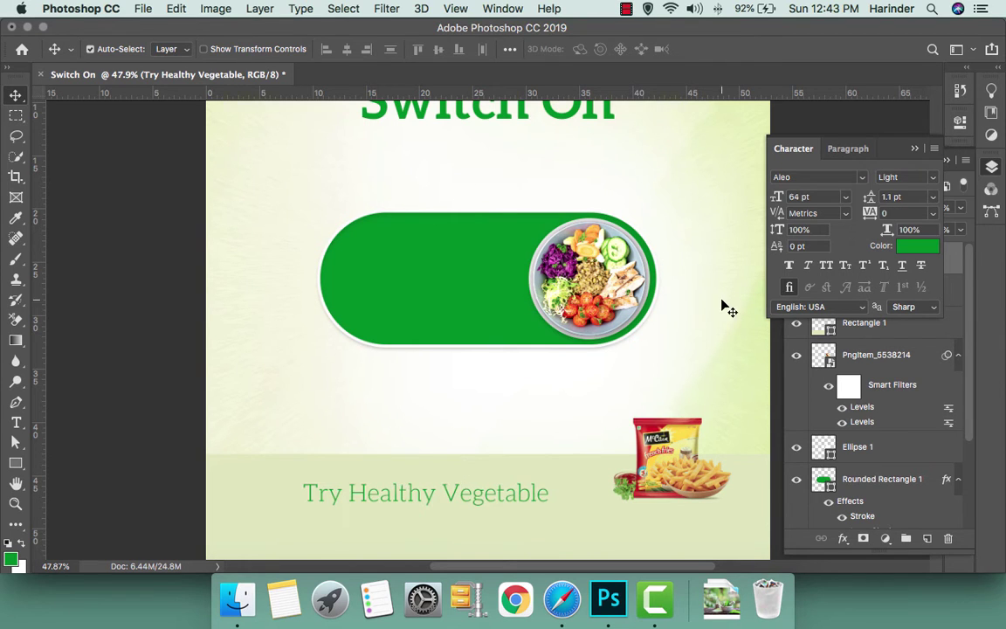
{"action": "left_click", "coordinate": [917, 245]}
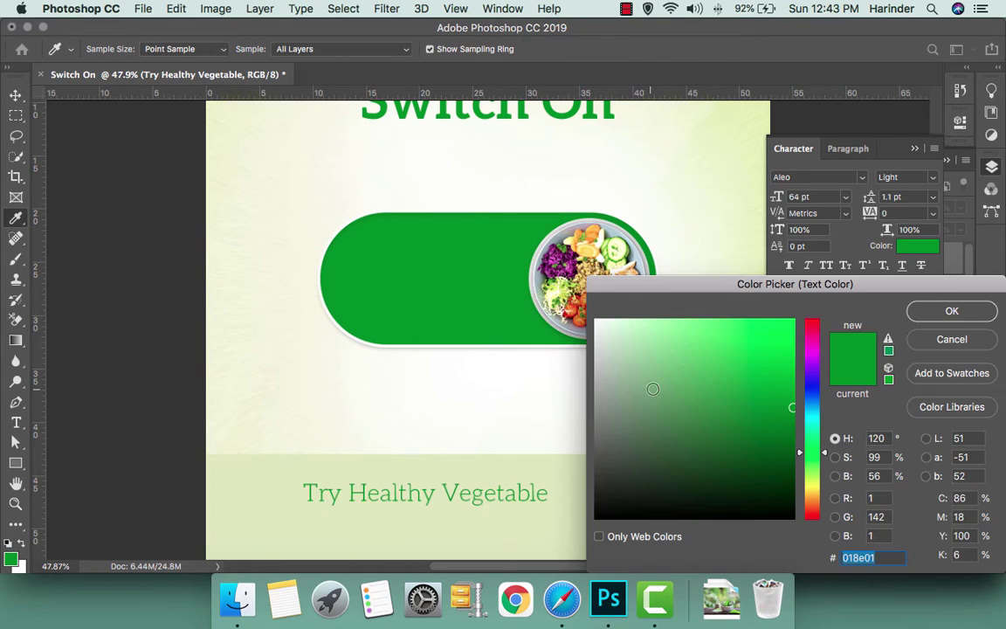
{"action": "left_click", "coordinate": [596, 516]}
{"action": "key", "text": "Return"}
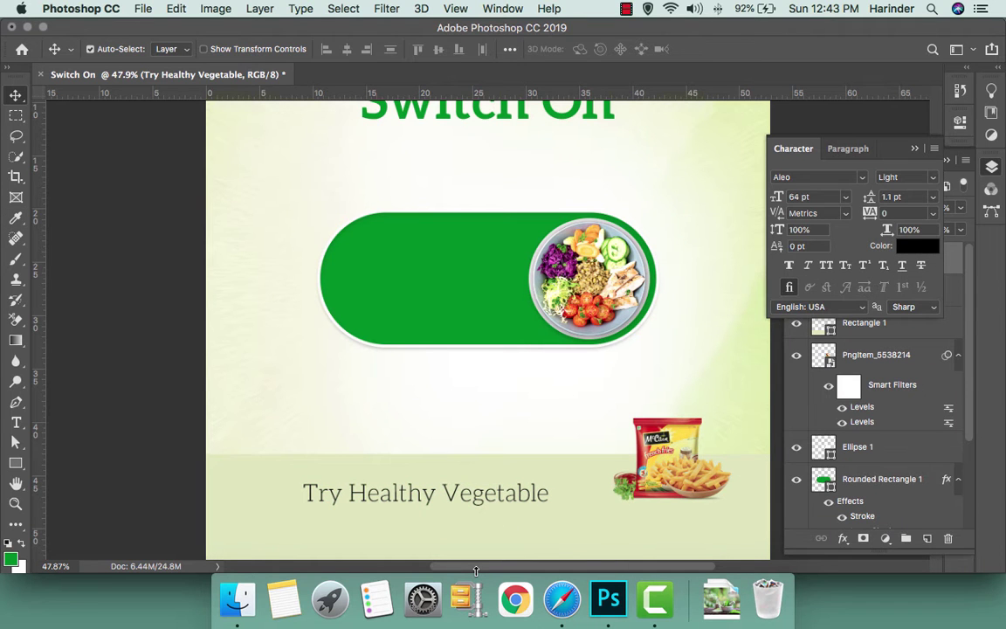
Scale the fries pack image up to about 63% with Free Transform
{"action": "scroll", "coordinate": [403, 503], "scroll_direction": "left", "scroll_amount": 2}
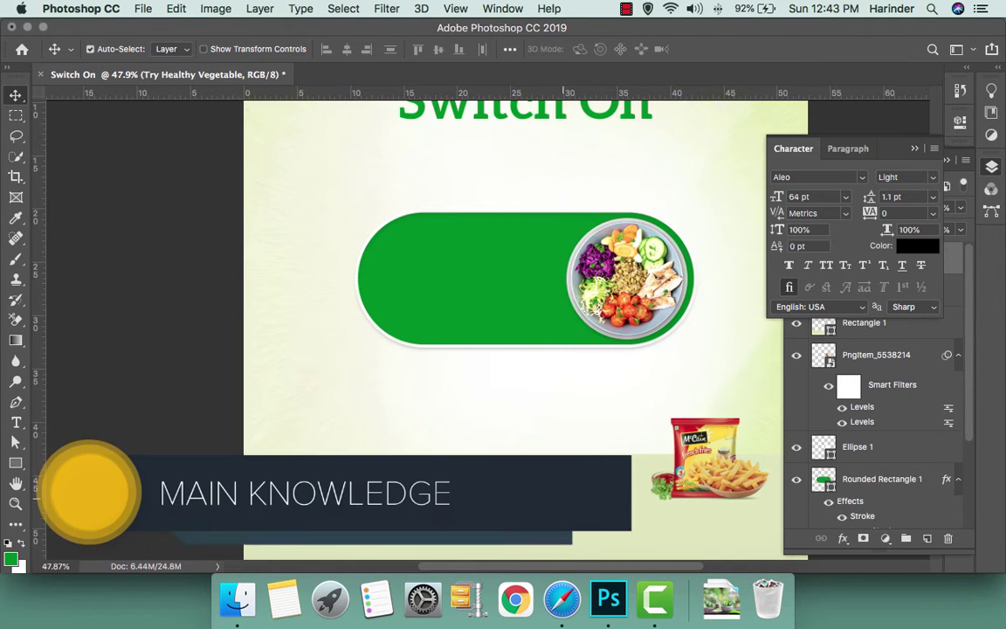
{"action": "scroll", "coordinate": [515, 306], "scroll_direction": "down", "scroll_amount": 5}
{"action": "left_click_drag", "start_coordinate": [690, 388], "coordinate": [698, 404]}
{"action": "key", "text": "ctrl+t"}
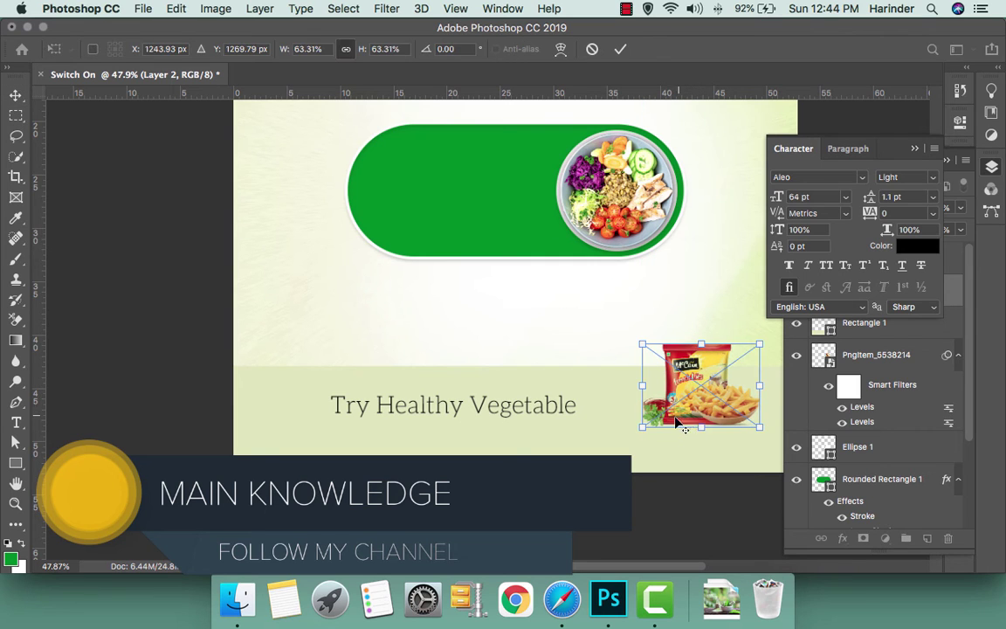
{"action": "left_click_drag", "start_coordinate": [641, 427], "coordinate": [635, 431]}
{"action": "key", "text": "Return"}
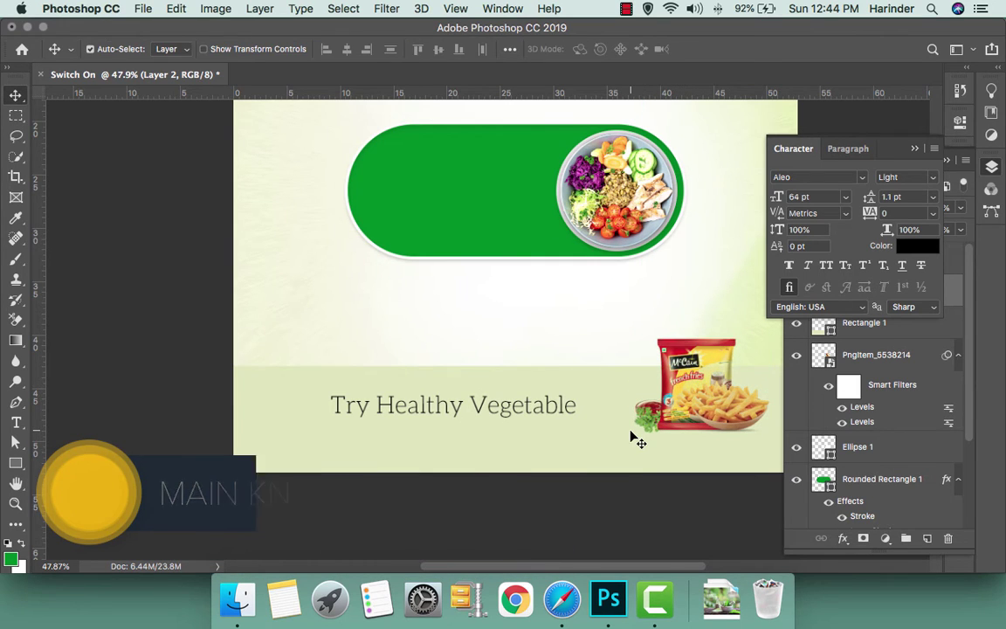
Nudge the tagline left and up to sit neatly beside the fries pack
{"action": "left_click_drag", "start_coordinate": [521, 413], "coordinate": [513, 408]}
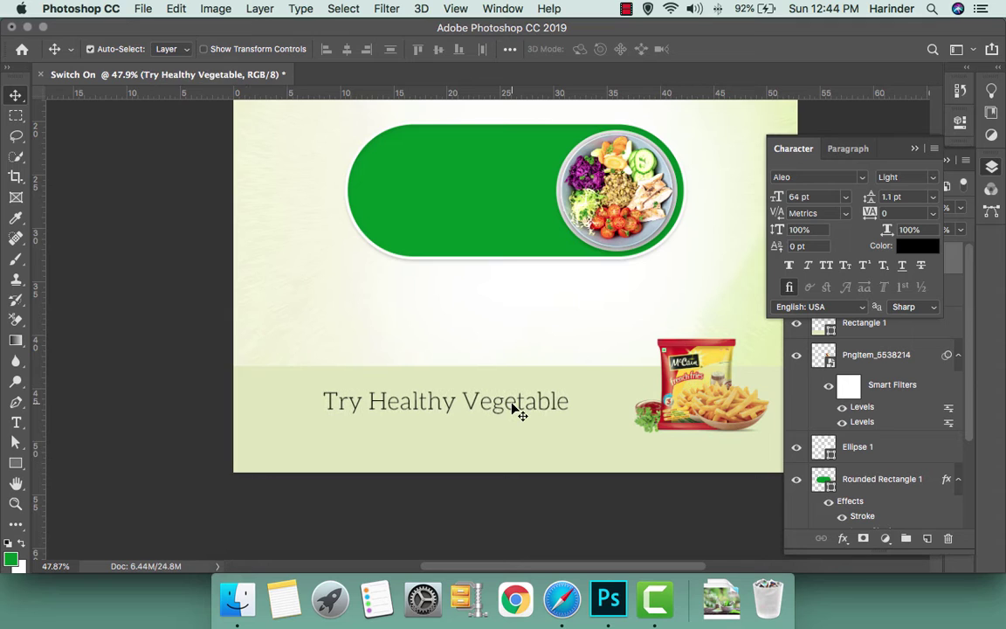
{"action": "key", "text": "shift+Left"}
{"action": "key", "text": "shift+Up"}
{"action": "key", "text": "shift+Left"}
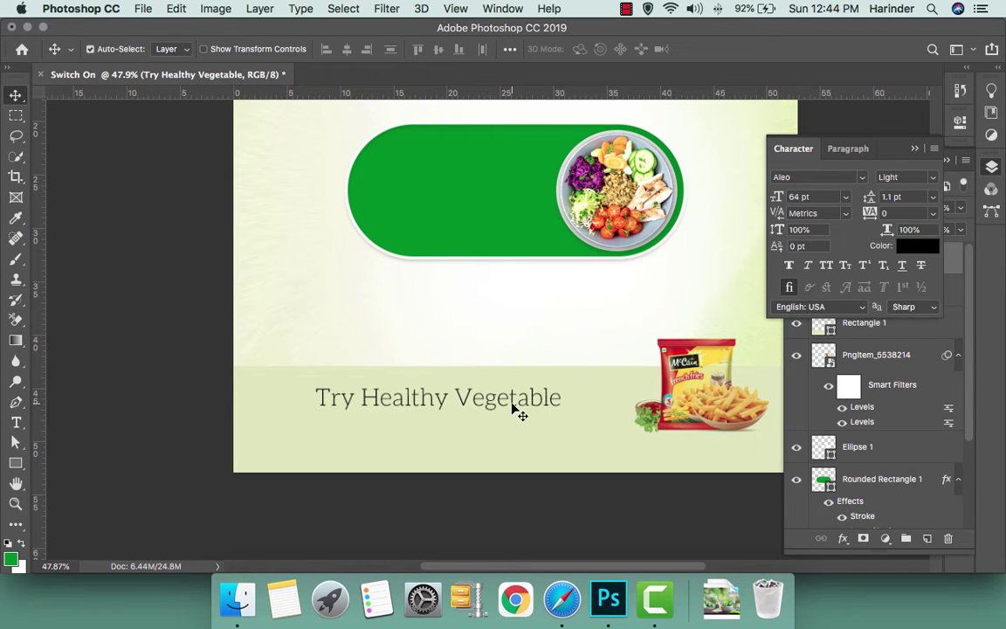
{"action": "left_click", "coordinate": [15, 463]}
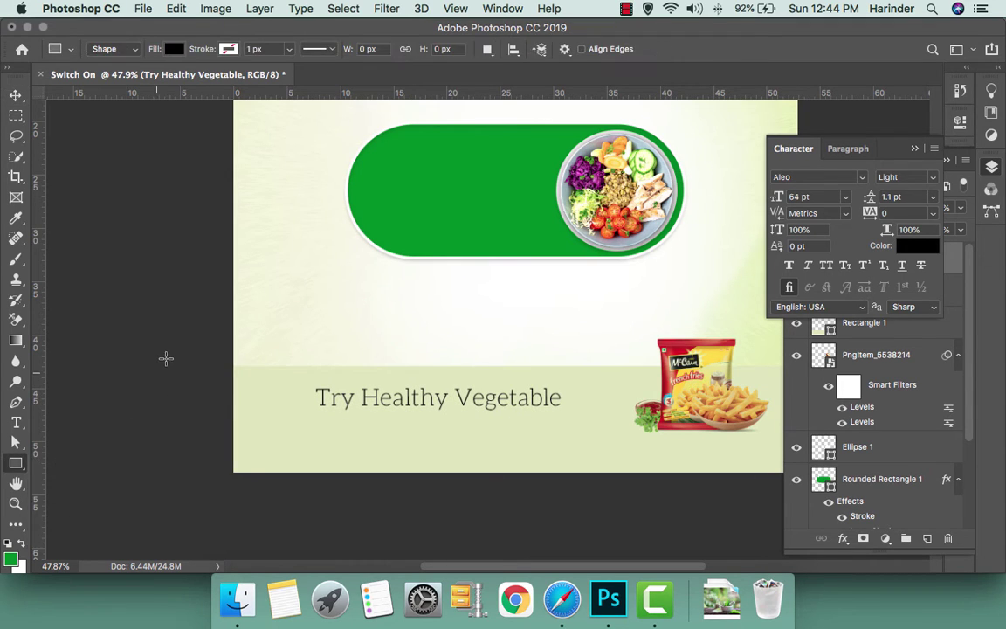
Draw a thin white 1730 × 32 px strip across the lower band's top edge
{"action": "left_click_drag", "start_coordinate": [166, 358], "coordinate": [821, 371]}
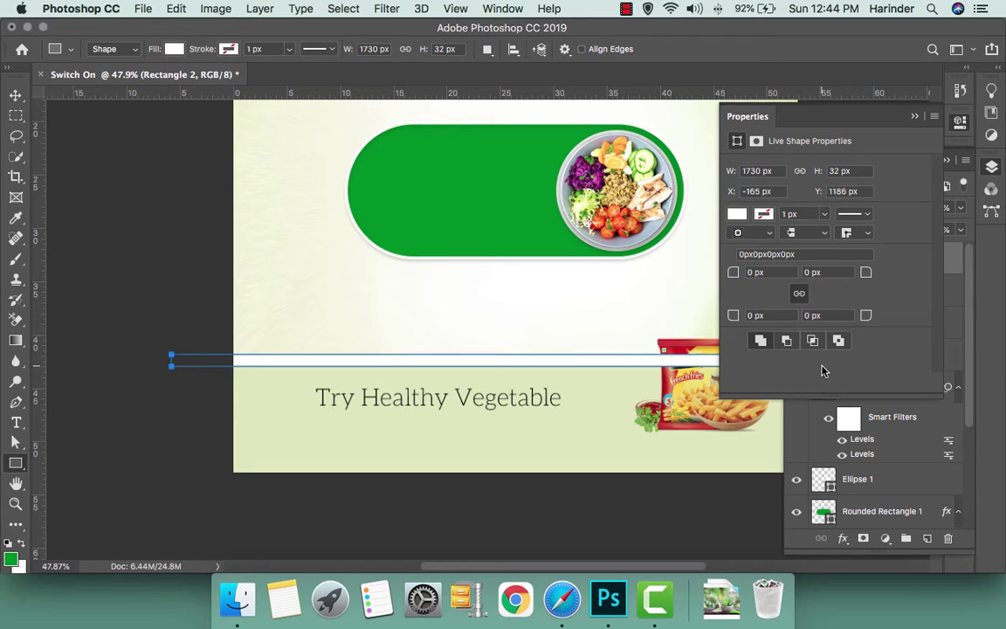
{"action": "key", "text": "v"}
{"action": "key", "text": "Tab"}
{"action": "left_click", "coordinate": [701, 358]}
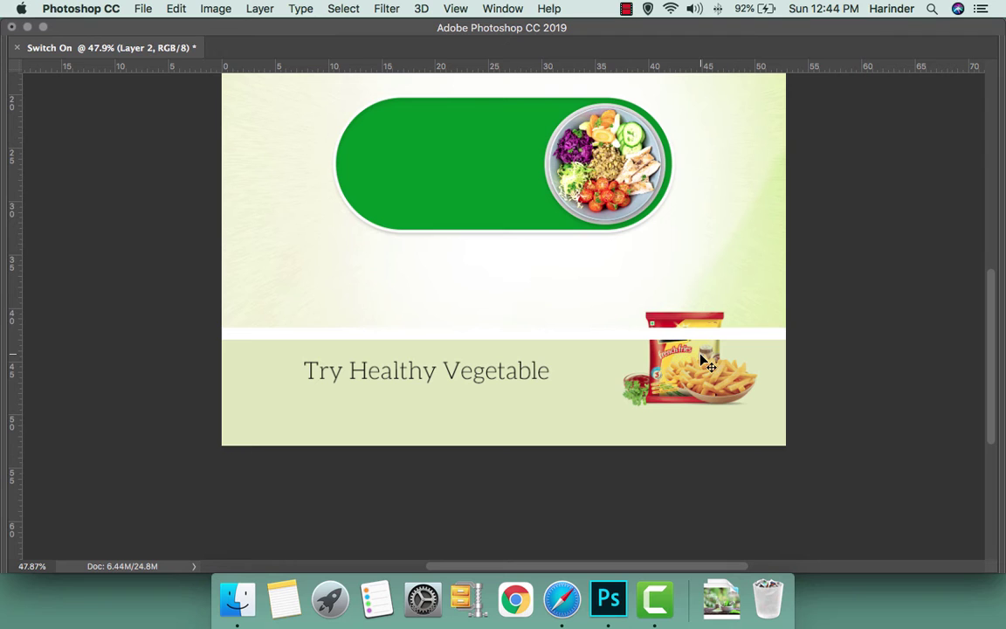
{"action": "key", "text": "Tab"}
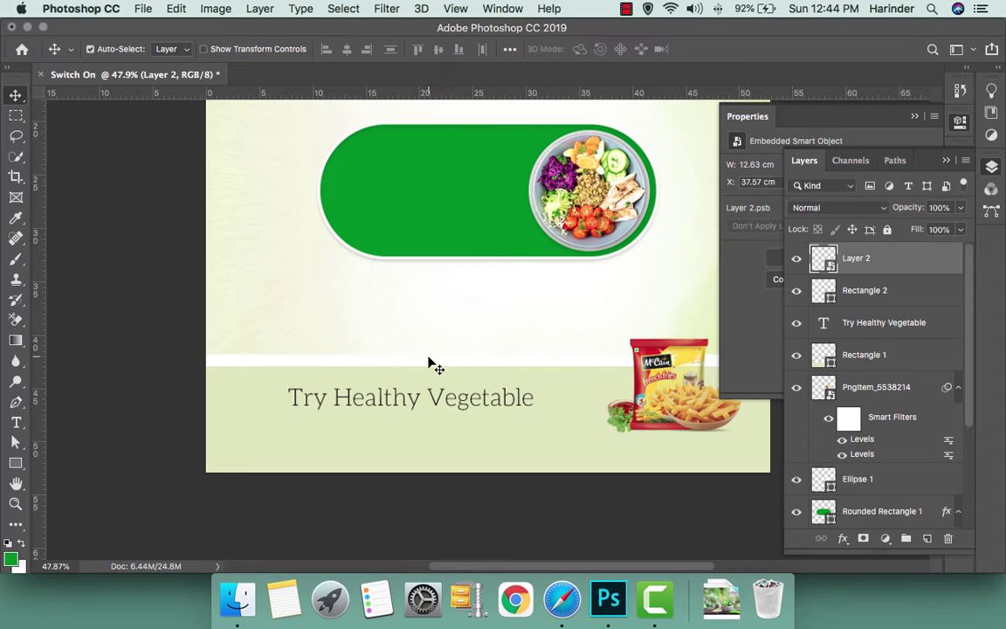
Give the white strip a drop shadow at 15% opacity
{"action": "left_click", "coordinate": [428, 363]}
{"action": "left_click", "coordinate": [843, 538]}
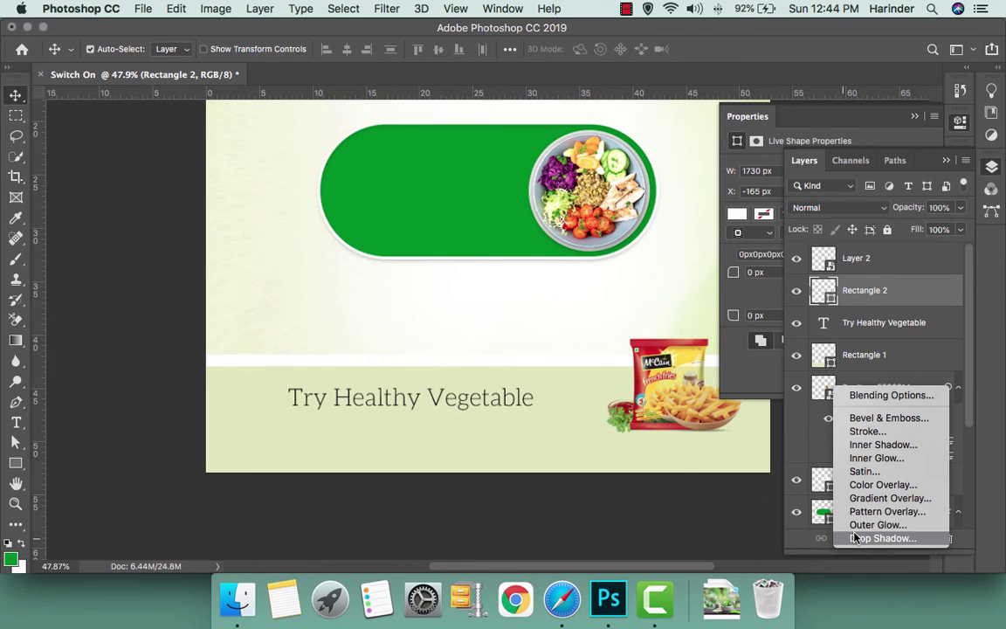
{"action": "left_click", "coordinate": [854, 538]}
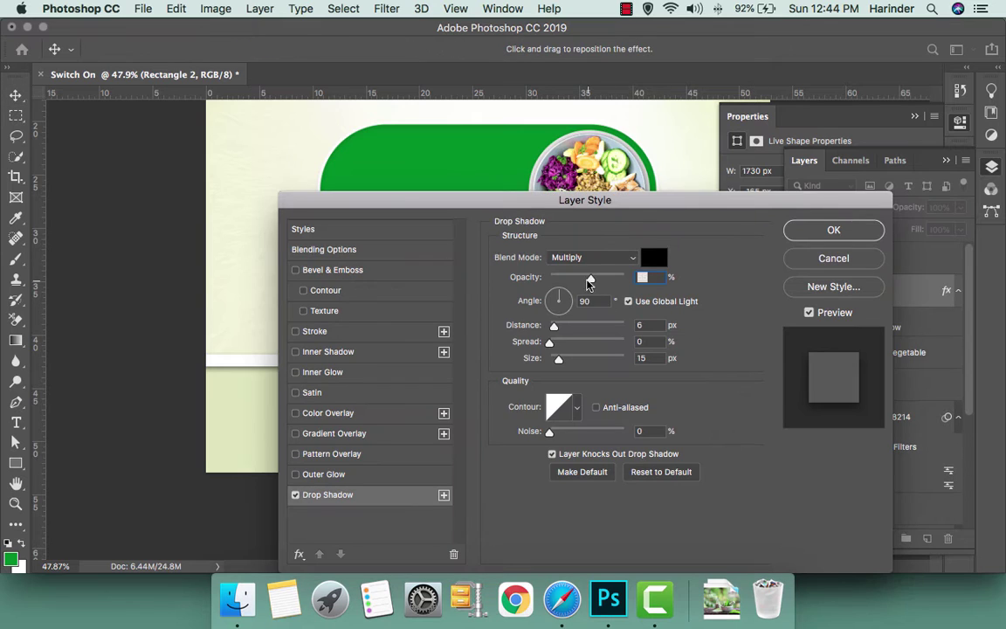
{"action": "left_click_drag", "start_coordinate": [589, 281], "coordinate": [561, 282]}
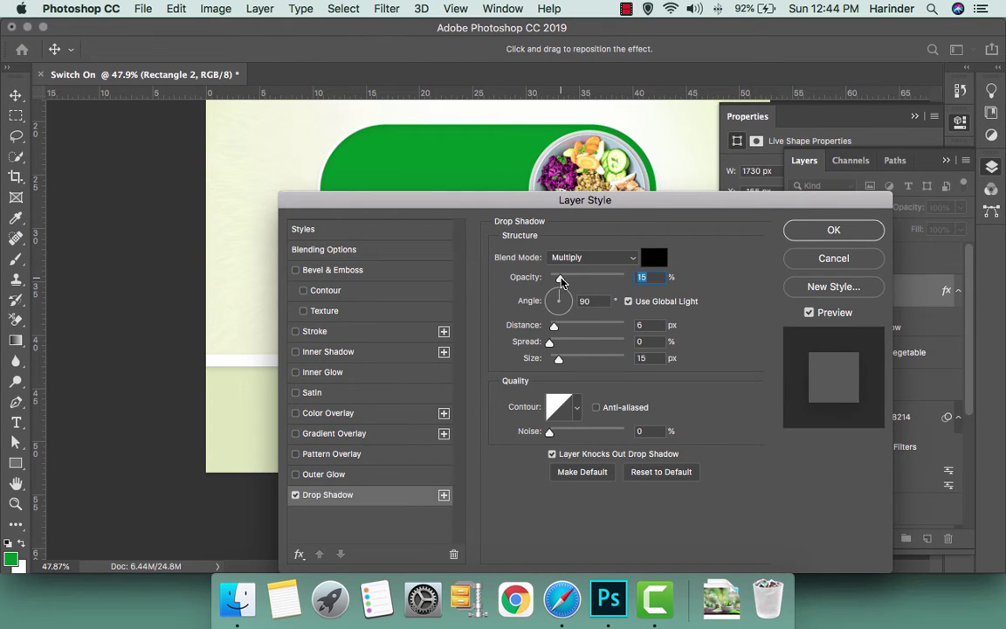
{"action": "key", "text": "Return"}
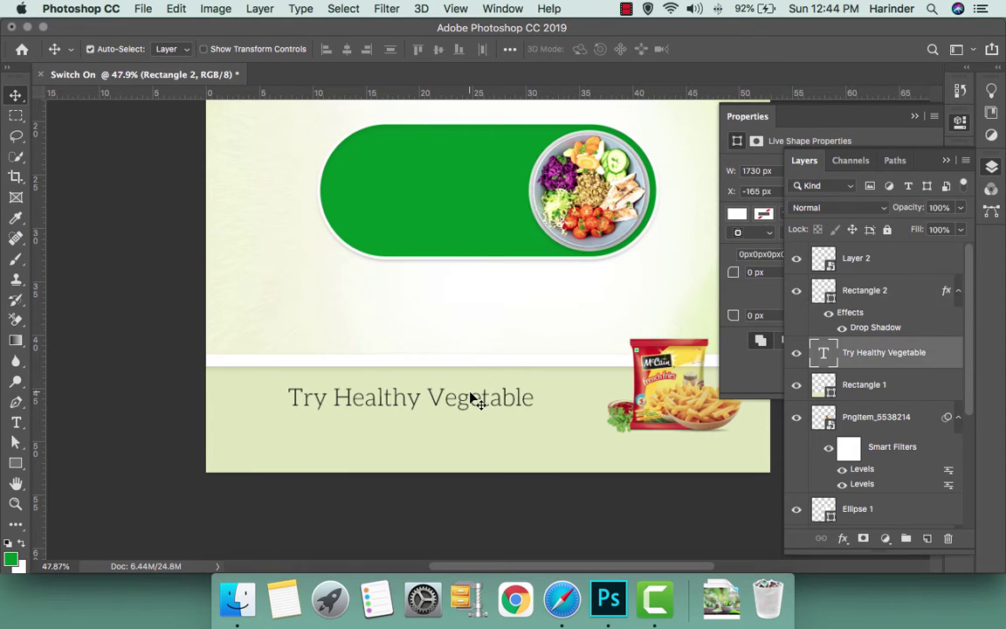
Duplicate the tagline text layer and nudge the copy below the original
{"action": "double_click", "coordinate": [471, 397]}
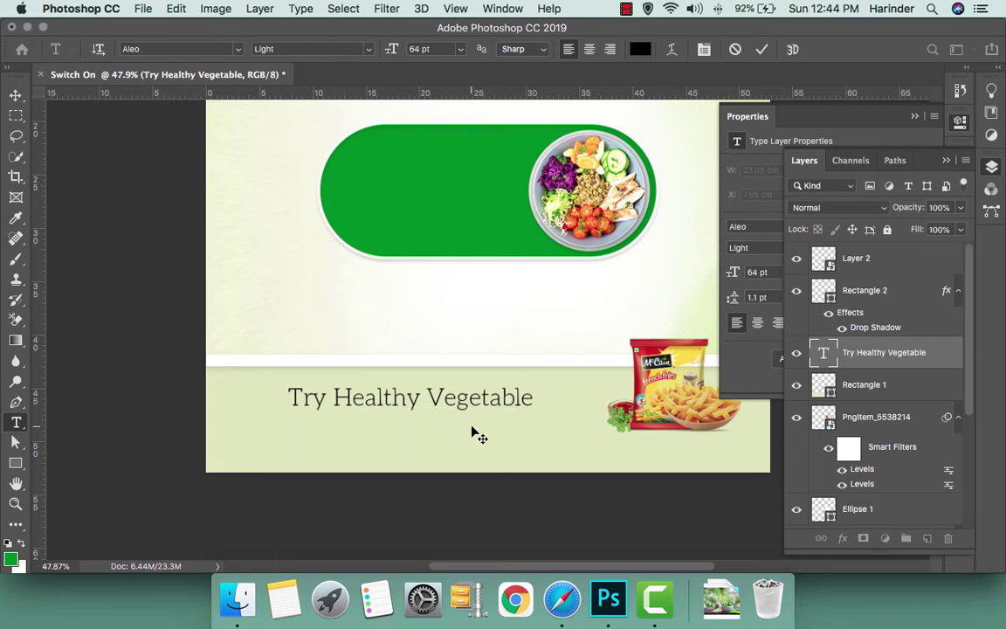
{"action": "key", "text": "Escape"}
{"action": "key", "text": "v"}
{"action": "key", "text": "ctrl+j"}
{"action": "key", "text": "shift+Down"}
{"action": "key", "text": "shift+Down"}
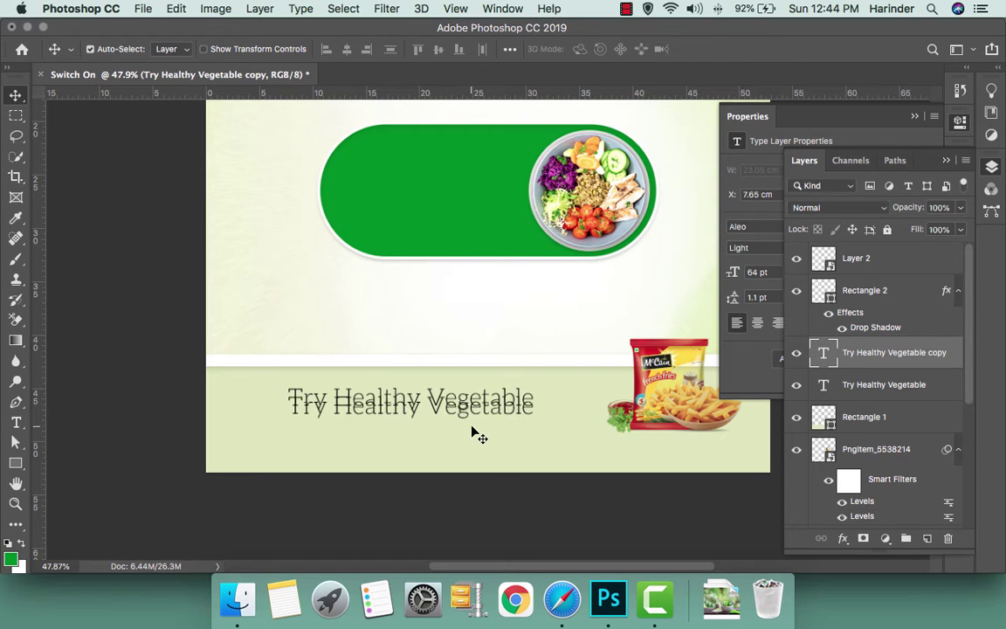
{"action": "key", "text": "shift+Down"}
{"action": "key", "text": "shift+Down"}
{"action": "key", "text": "shift+Down"}
{"action": "key", "text": "shift+Down"}
{"action": "key", "text": "shift+Down"}
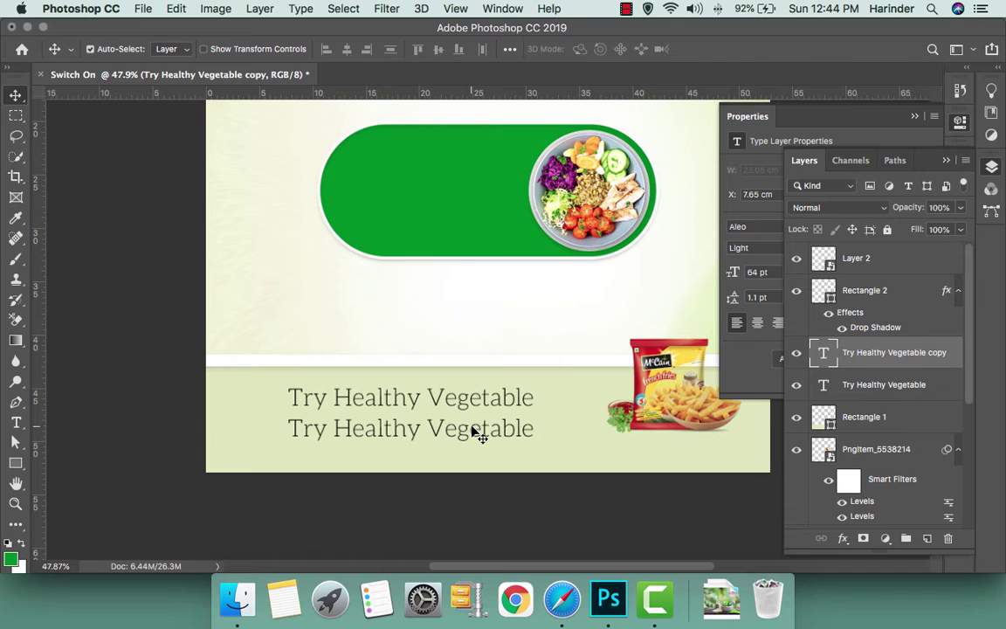
Shrink the duplicate line's font size and nudge it slightly up
{"action": "key", "text": "t"}
{"action": "triple_click", "coordinate": [446, 426]}
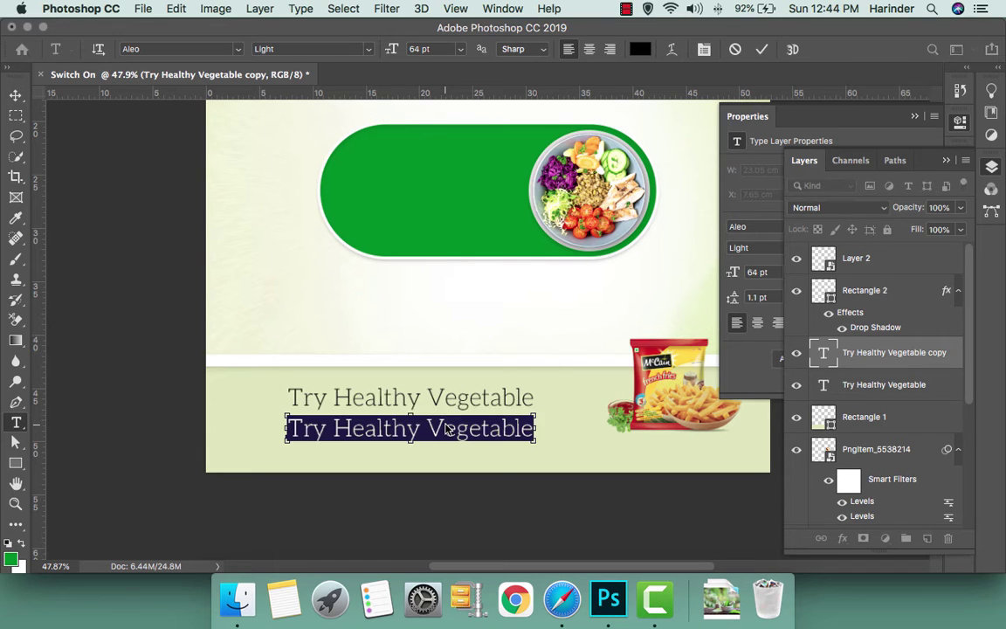
{"action": "key", "text": "super+shift+comma"}
{"action": "key", "text": "super+shift+comma"}
{"action": "key", "text": "super+shift+comma"}
{"action": "key", "text": "super+shift+comma"}
{"action": "key", "text": "super+shift+comma"}
{"action": "key", "text": "super+shift+comma"}
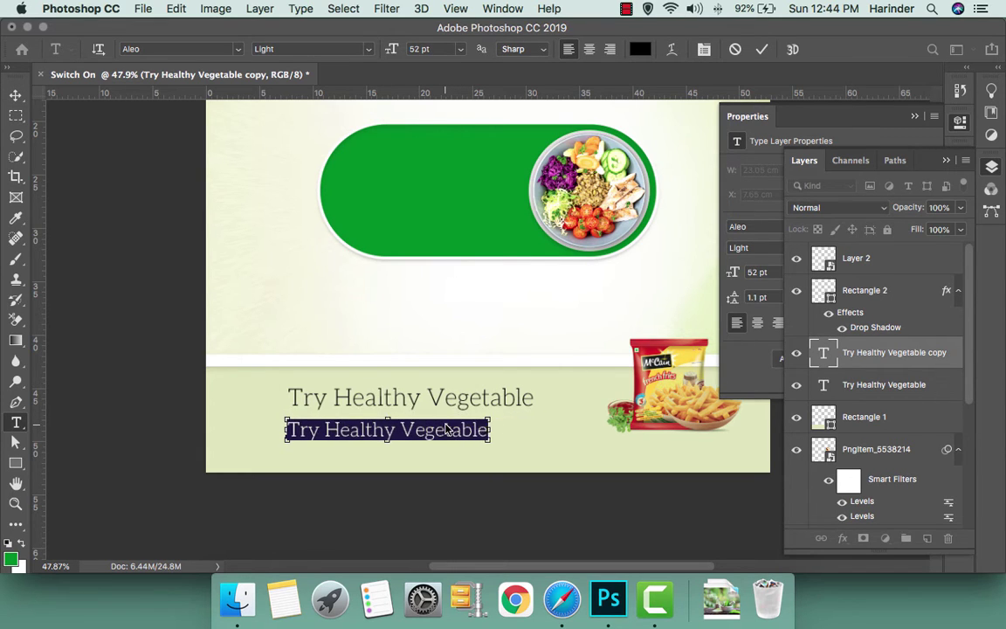
{"action": "key", "text": "super+shift+comma"}
{"action": "key", "text": "super+shift+comma"}
{"action": "key", "text": "super+shift+comma"}
{"action": "key", "text": "super+shift+comma"}
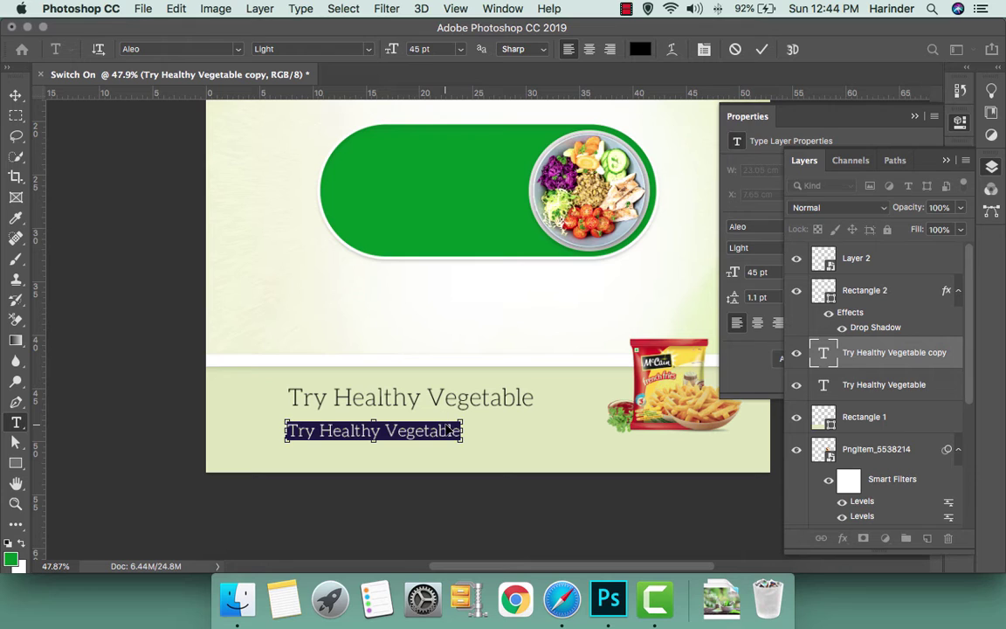
{"action": "key", "text": "super+shift+comma"}
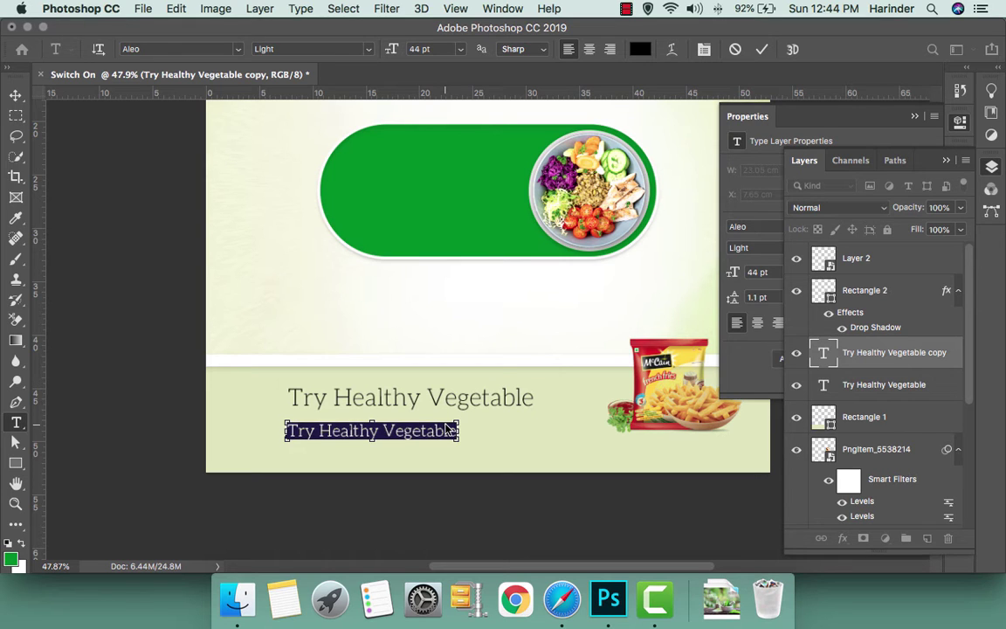
{"action": "key", "text": "super+shift+comma"}
{"action": "key", "text": "super+shift+comma"}
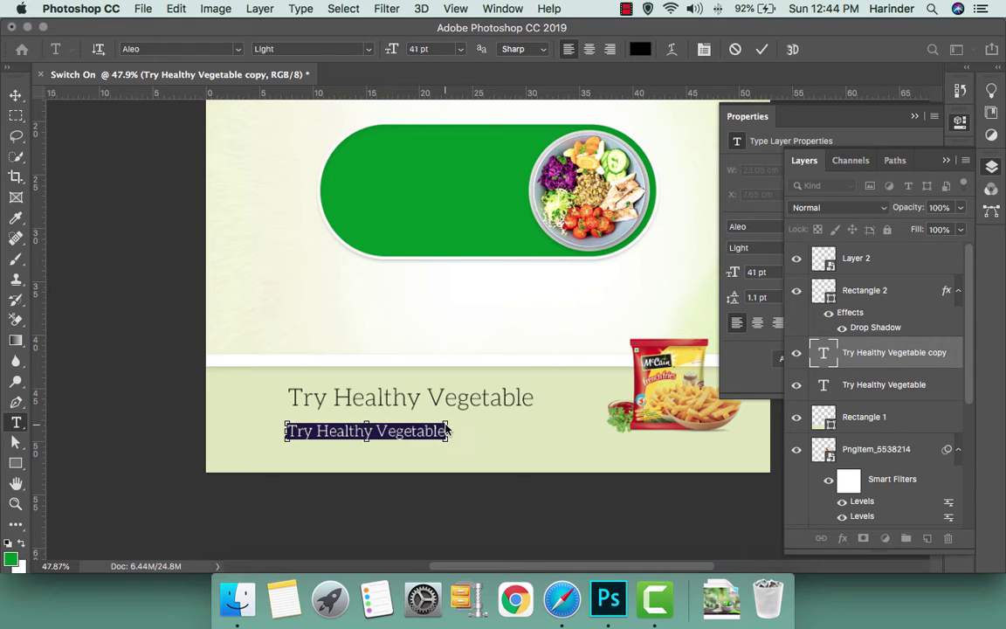
{"action": "key", "text": "super+shift+comma"}
{"action": "key", "text": "super+shift+comma"}
{"action": "key", "text": "super+shift+comma"}
{"action": "key", "text": "super+Return"}
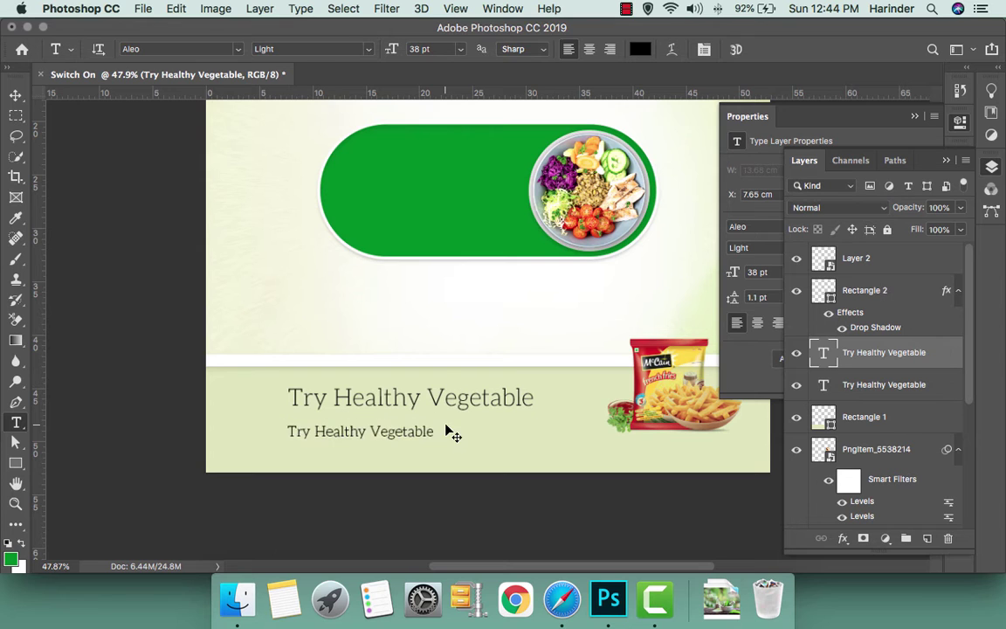
{"action": "key", "text": "v"}
{"action": "key", "text": "shift+Up"}
{"action": "key", "text": "shift+Up"}
{"action": "key", "text": "super+1"}
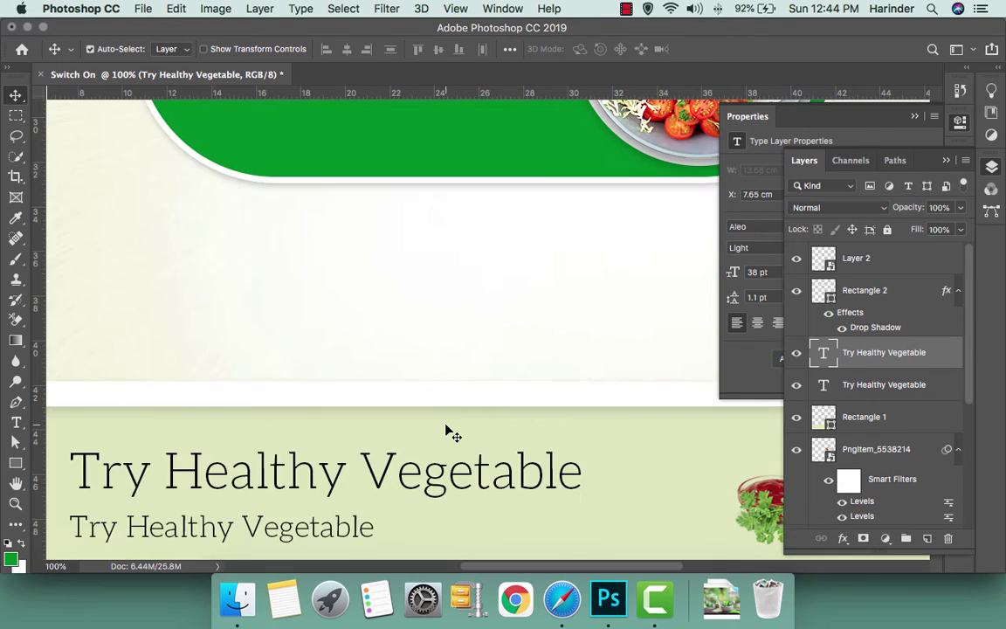
{"action": "left_click_drag", "start_coordinate": [347, 453], "coordinate": [510, 349]}
Set the duplicate line to Regular style at 32 pt
{"action": "key", "text": "t"}
{"action": "triple_click", "coordinate": [425, 418]}
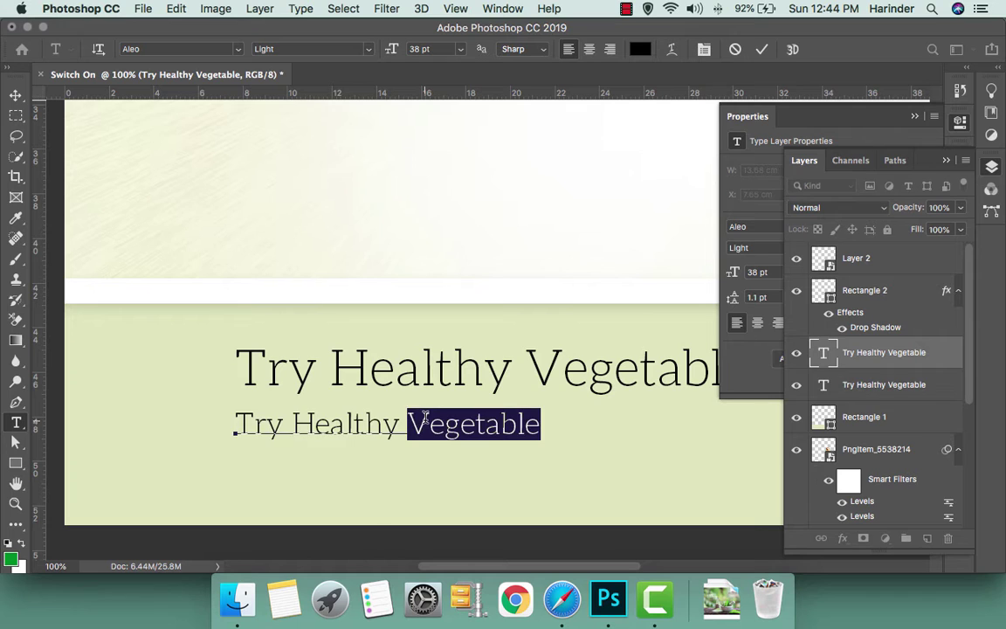
{"action": "key", "text": "super+t"}
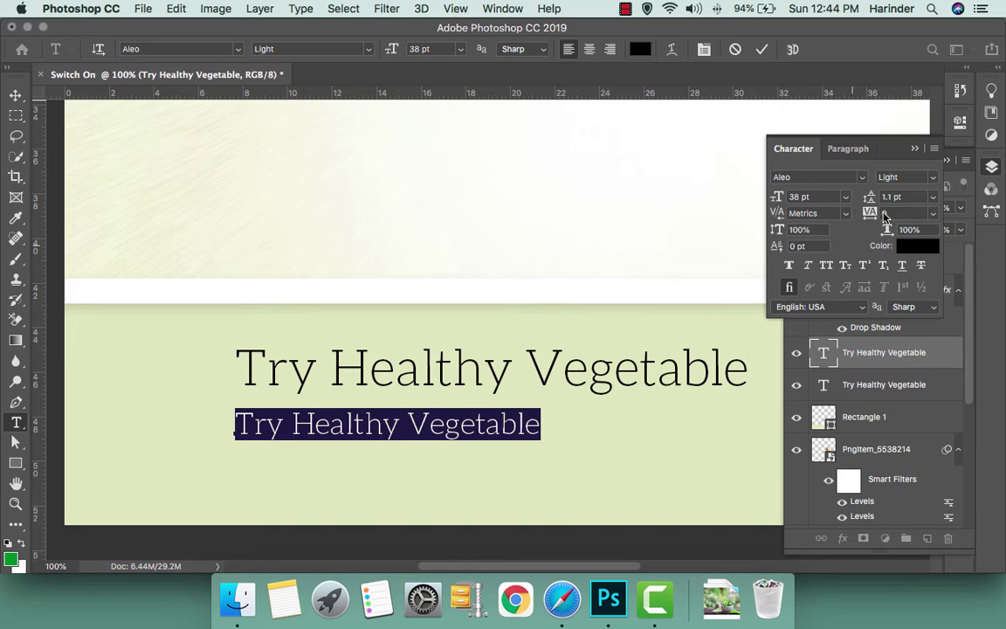
{"action": "left_click", "coordinate": [931, 179]}
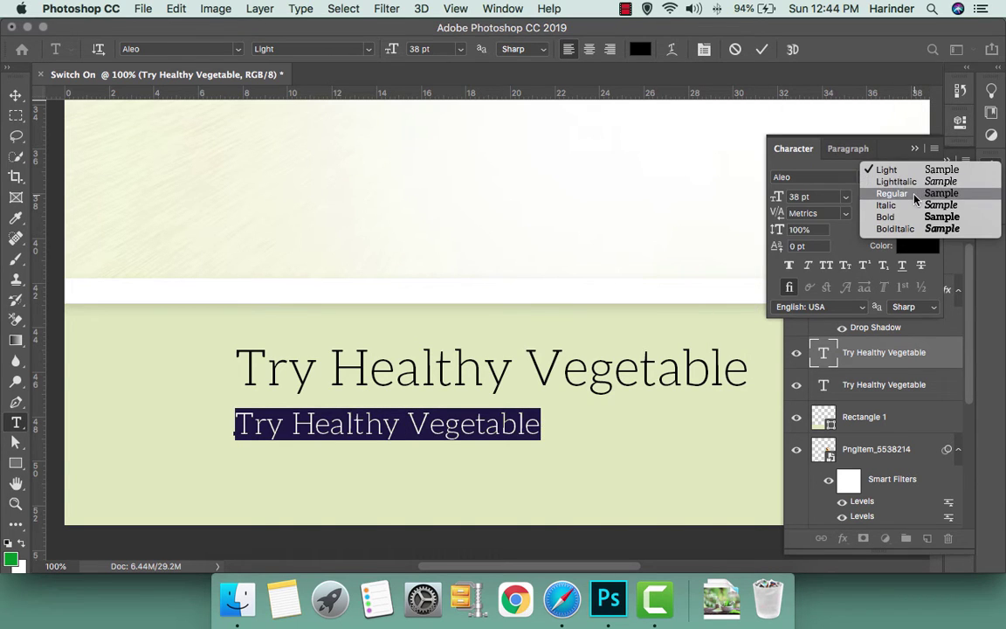
{"action": "left_click", "coordinate": [925, 193]}
{"action": "left_click", "coordinate": [418, 427]}
{"action": "triple_click", "coordinate": [445, 424]}
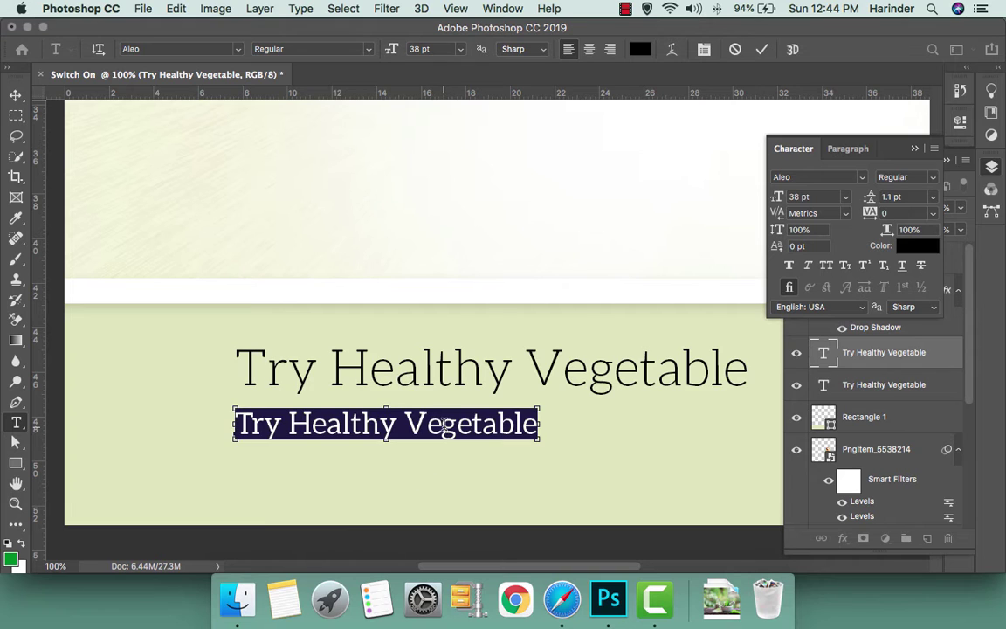
{"action": "key", "text": "super+shift+comma"}
{"action": "key", "text": "super+shift+comma"}
{"action": "key", "text": "super+shift+comma"}
{"action": "key", "text": "super+shift+comma"}
{"action": "key", "text": "super+shift+comma"}
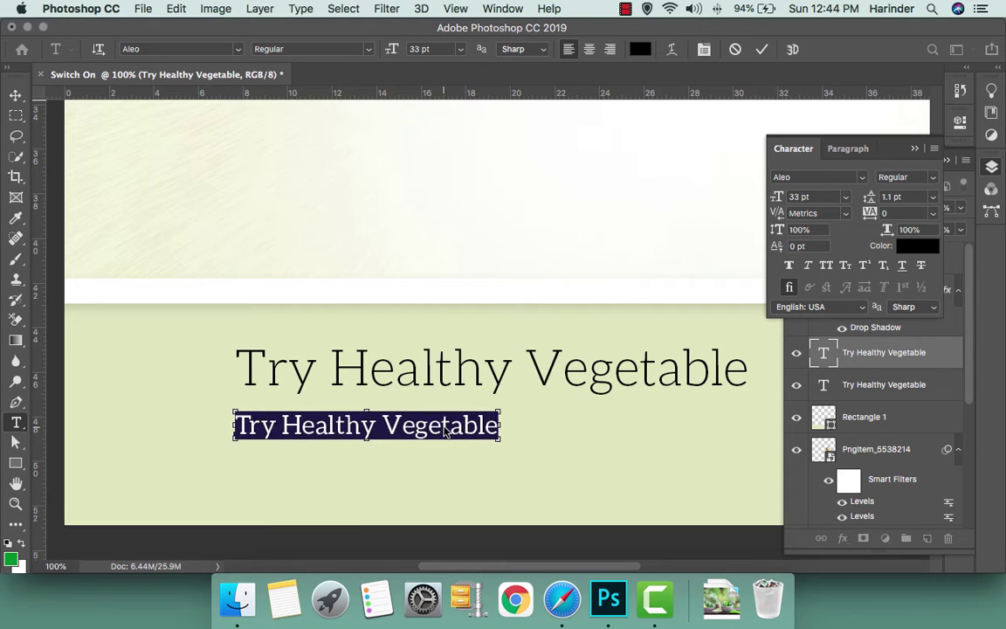
{"action": "key", "text": "super+shift+comma"}
Retype the duplicate line as 'fb.com/switchonfood' and commit it
{"action": "type", "text": "fb"}
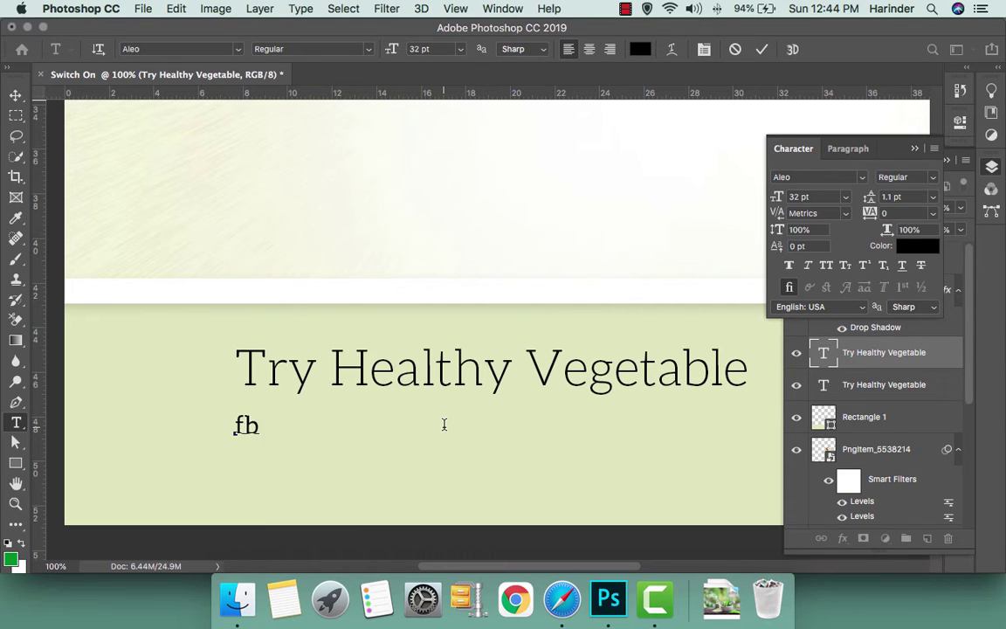
{"action": "type", "text": ".com/"}
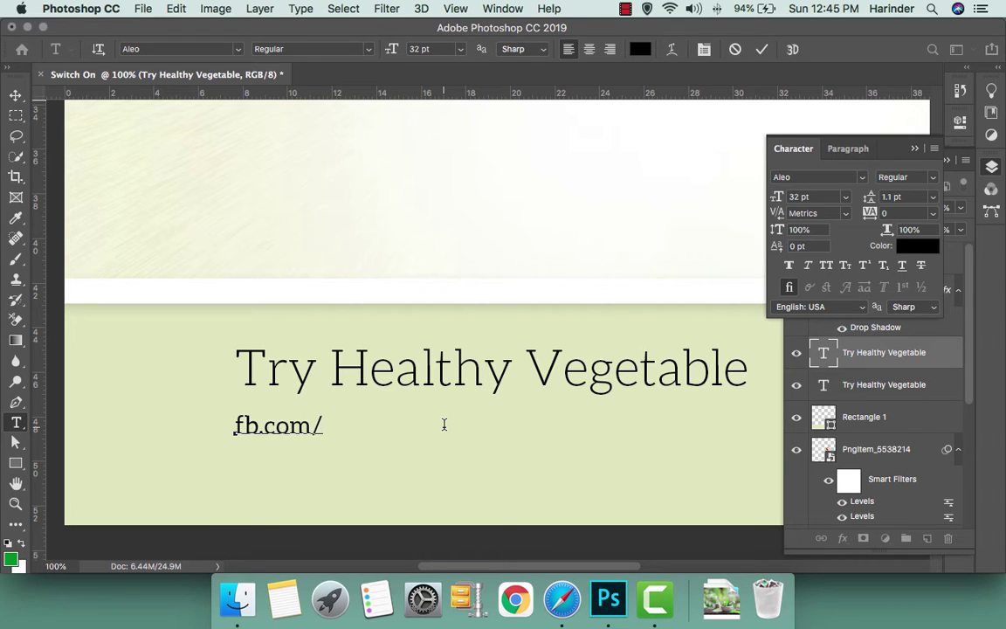
{"action": "type", "text": "swot"}
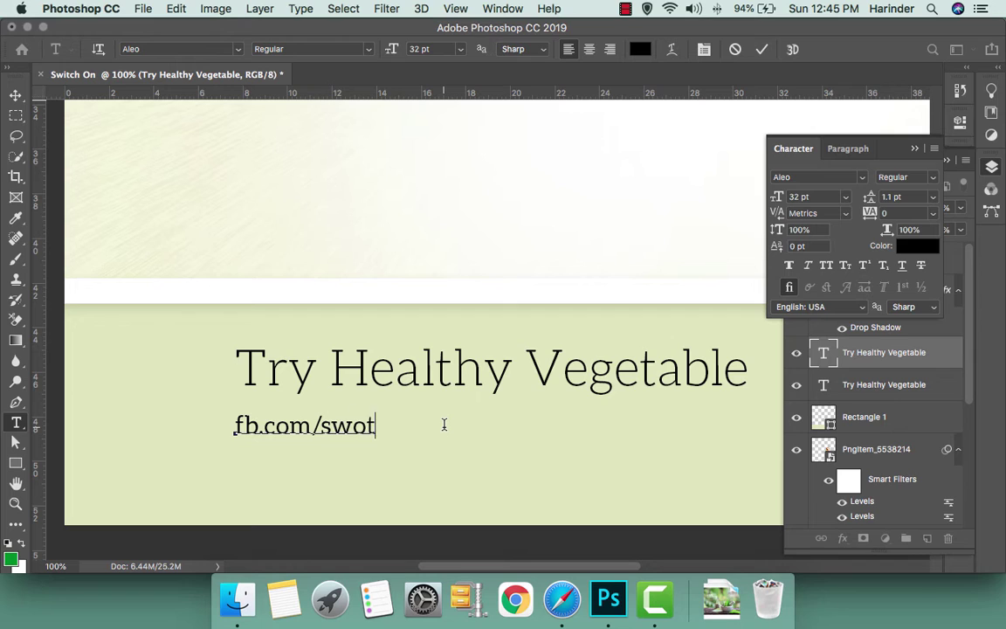
{"action": "key", "text": "BackSpace"}
{"action": "key", "text": "BackSpace"}
{"action": "type", "text": "th"}
{"action": "key", "text": "BackSpace"}
{"action": "key", "text": "Left"}
{"action": "type", "text": "h"}
{"action": "key", "text": "BackSpace"}
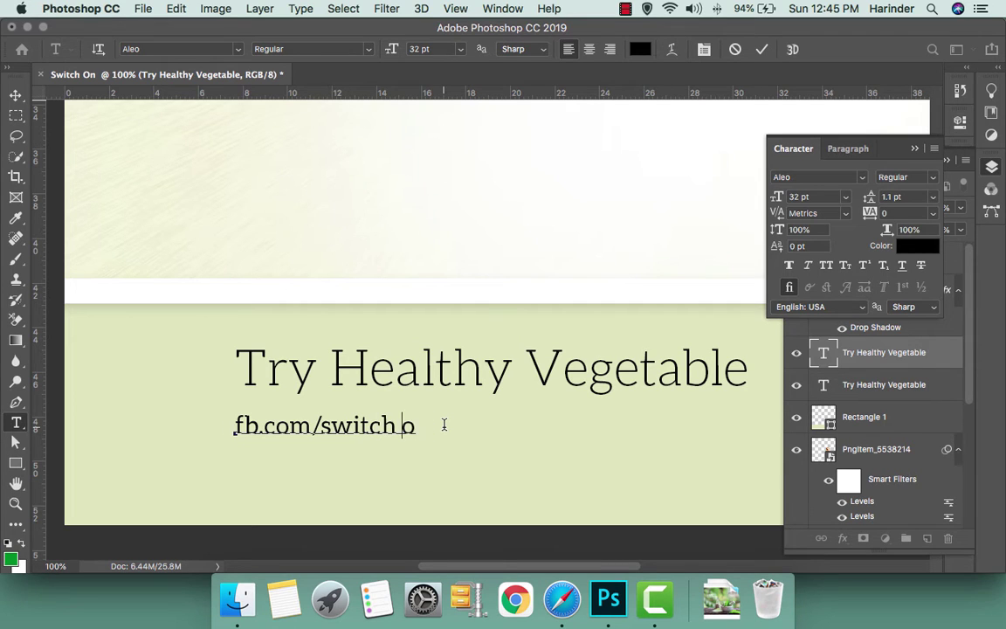
{"action": "key", "text": "BackSpace"}
{"action": "key", "text": "BackSpace"}
{"action": "type", "text": "onfoo"}
{"action": "key", "text": "ctrl+a"}
{"action": "key", "text": "Escape"}
Colour the fb.com/switchonfood line with green sampled from the toggle
{"action": "key", "text": "v"}
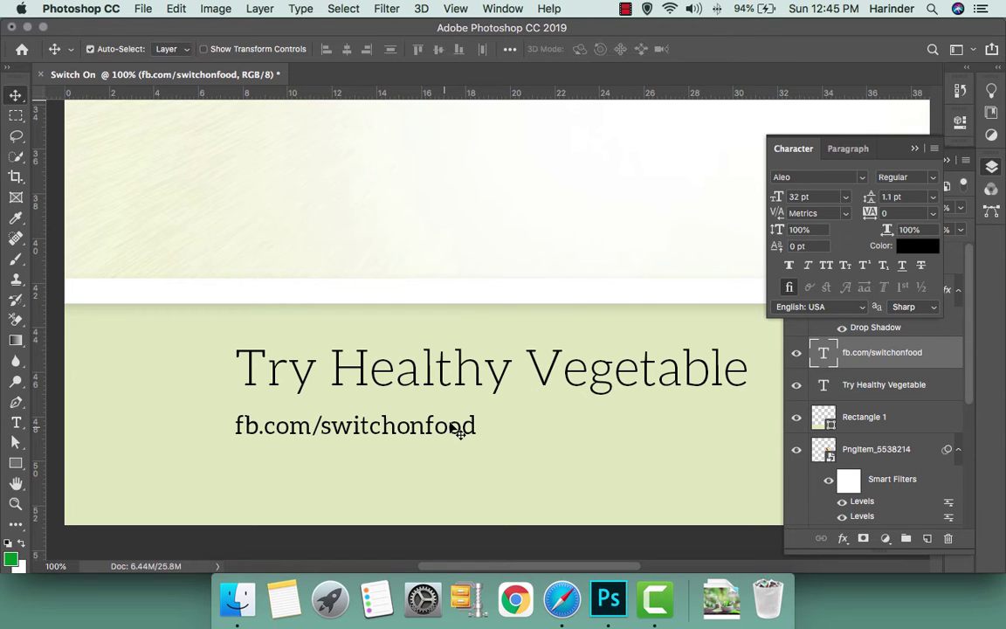
{"action": "left_click", "coordinate": [917, 246]}
{"action": "scroll", "coordinate": [580, 279], "scroll_direction": "up", "scroll_amount": 3}
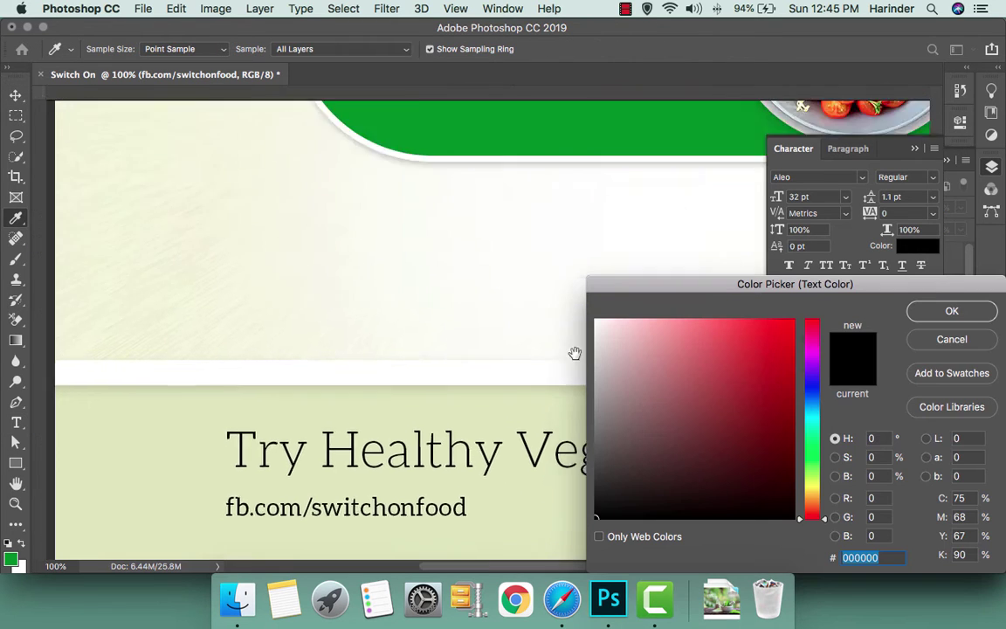
{"action": "scroll", "coordinate": [559, 393], "scroll_direction": "up", "scroll_amount": 5}
{"action": "scroll", "coordinate": [515, 411], "scroll_direction": "up", "scroll_amount": 2}
{"action": "left_click", "coordinate": [503, 374]}
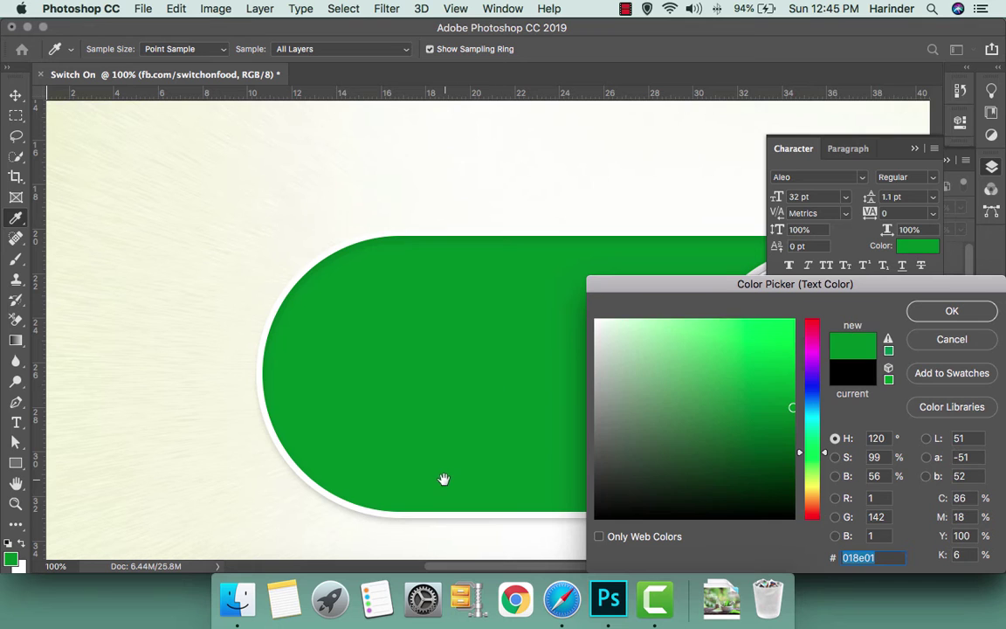
{"action": "scroll", "coordinate": [449, 204], "scroll_direction": "down", "scroll_amount": 5}
{"action": "scroll", "coordinate": [465, 151], "scroll_direction": "down", "scroll_amount": 3}
{"action": "key", "text": "Return"}
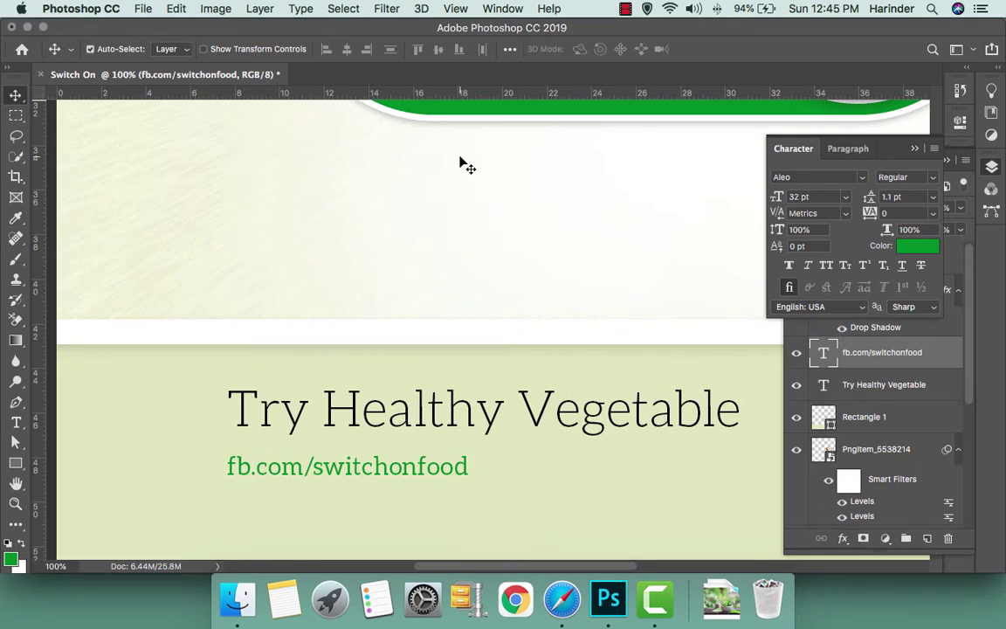
{"action": "scroll", "coordinate": [427, 244], "scroll_direction": "down", "scroll_amount": 1}
{"action": "scroll", "coordinate": [393, 319], "scroll_direction": "down", "scroll_amount": 5}
{"action": "scroll", "coordinate": [395, 349], "scroll_direction": "up", "scroll_amount": 1}
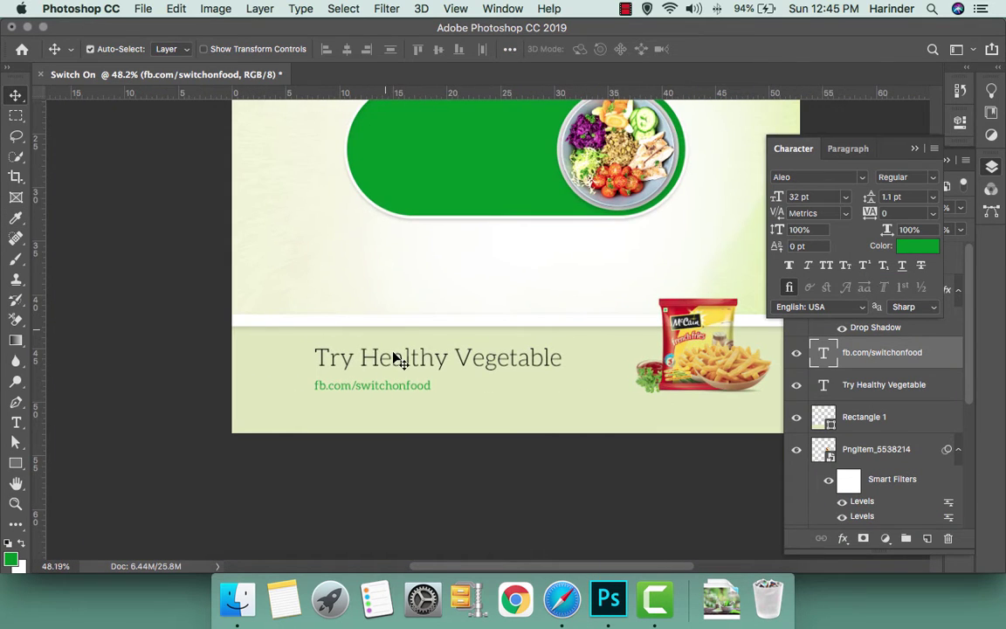
{"action": "left_click", "coordinate": [392, 328]}
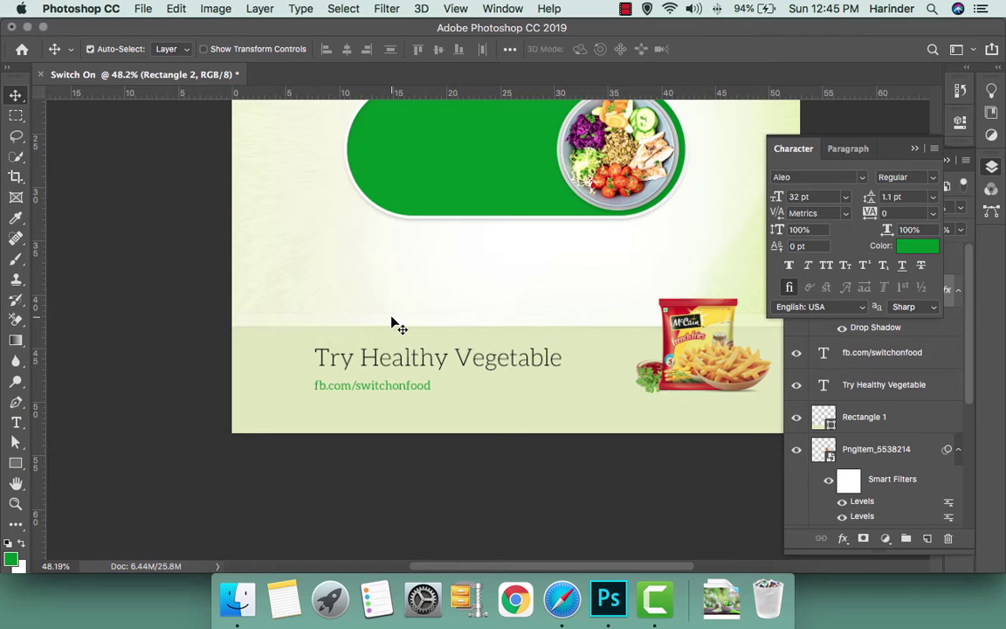
Move the headline slightly down and the fb.com/switchonfood line slightly right
{"action": "key", "text": "Tab"}
{"action": "scroll", "coordinate": [380, 381], "scroll_direction": "up", "scroll_amount": 1}
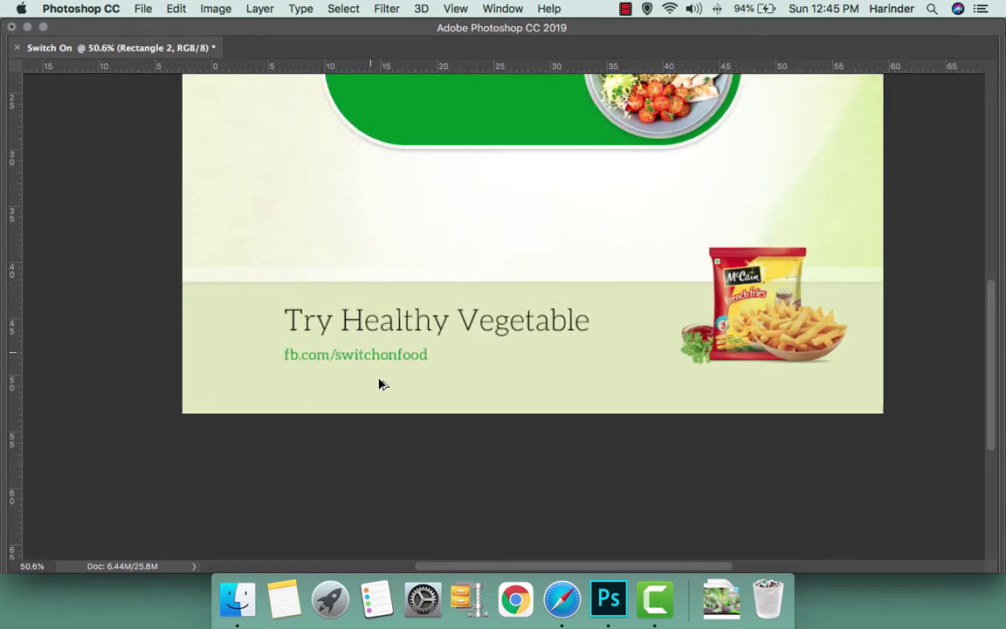
{"action": "scroll", "coordinate": [371, 358], "scroll_direction": "up", "scroll_amount": 4}
{"action": "left_click_drag", "start_coordinate": [377, 253], "coordinate": [361, 278]}
{"action": "left_click_drag", "start_coordinate": [366, 337], "coordinate": [378, 339]}
{"action": "scroll", "coordinate": [377, 342], "scroll_direction": "down", "scroll_amount": 2}
{"action": "scroll", "coordinate": [384, 354], "scroll_direction": "down", "scroll_amount": 1}
Search Google Images for 'hand arrow yellow icon png' and preview a pointing-hand clipart
{"action": "left_click", "coordinate": [559, 599]}
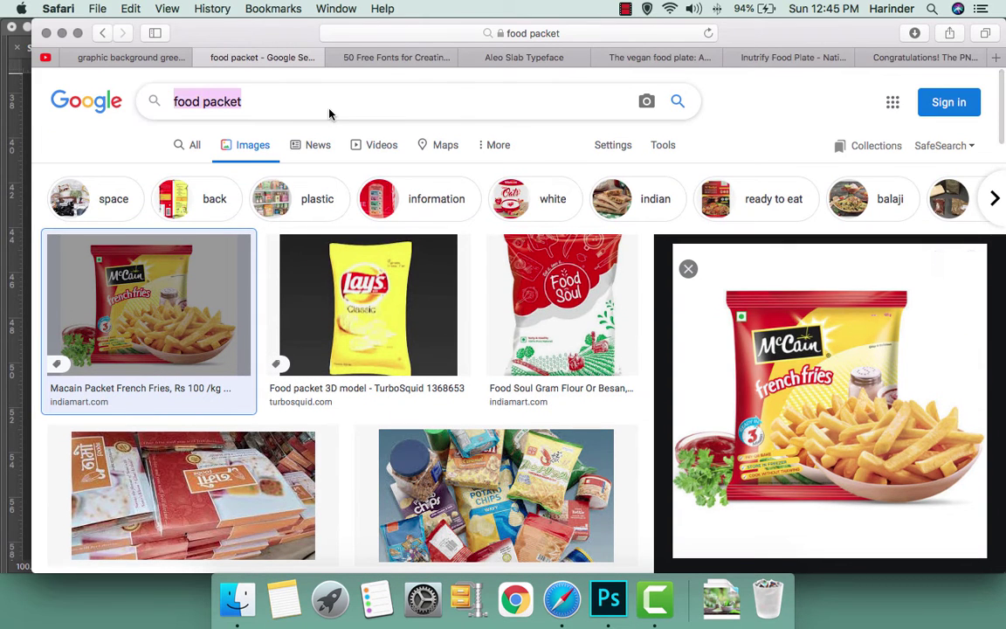
{"action": "type", "text": "hand arrow "}
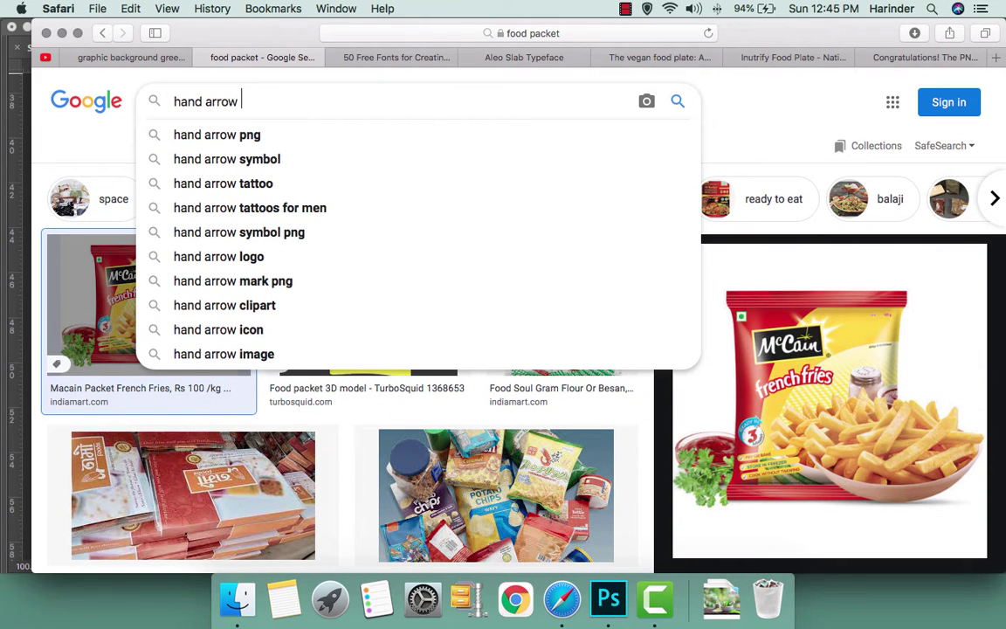
{"action": "type", "text": "yellow icon png"}
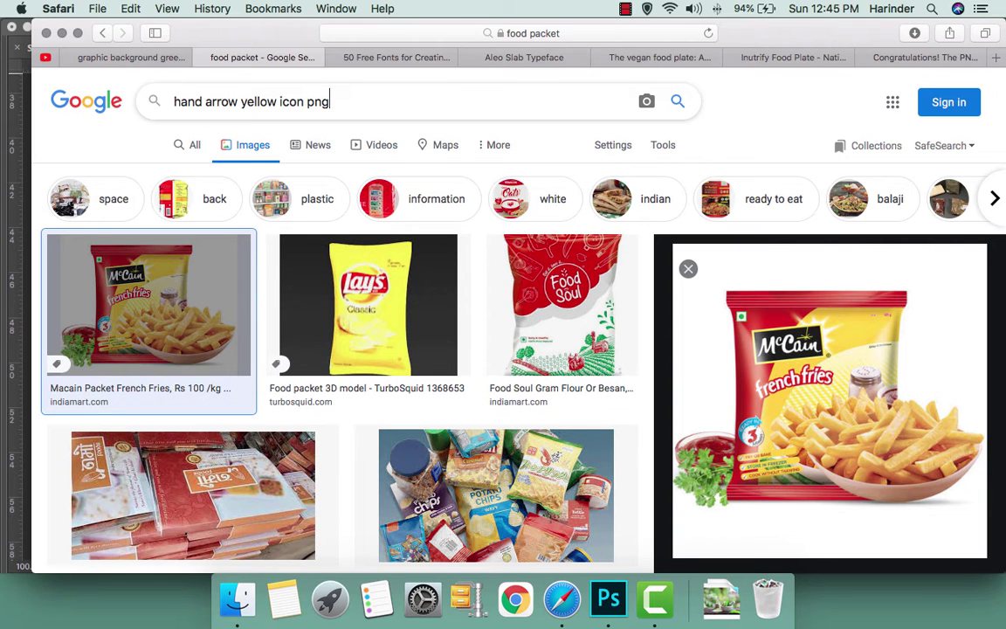
{"action": "key", "text": "Return"}
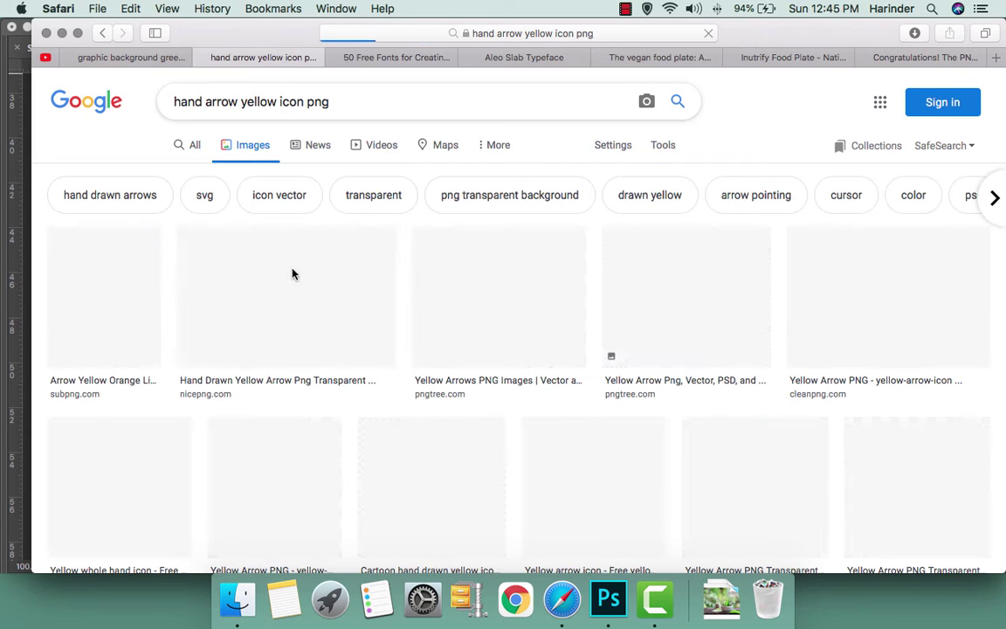
{"action": "scroll", "coordinate": [442, 370], "scroll_direction": "down", "scroll_amount": 3}
{"action": "scroll", "coordinate": [442, 370], "scroll_direction": "down", "scroll_amount": 3}
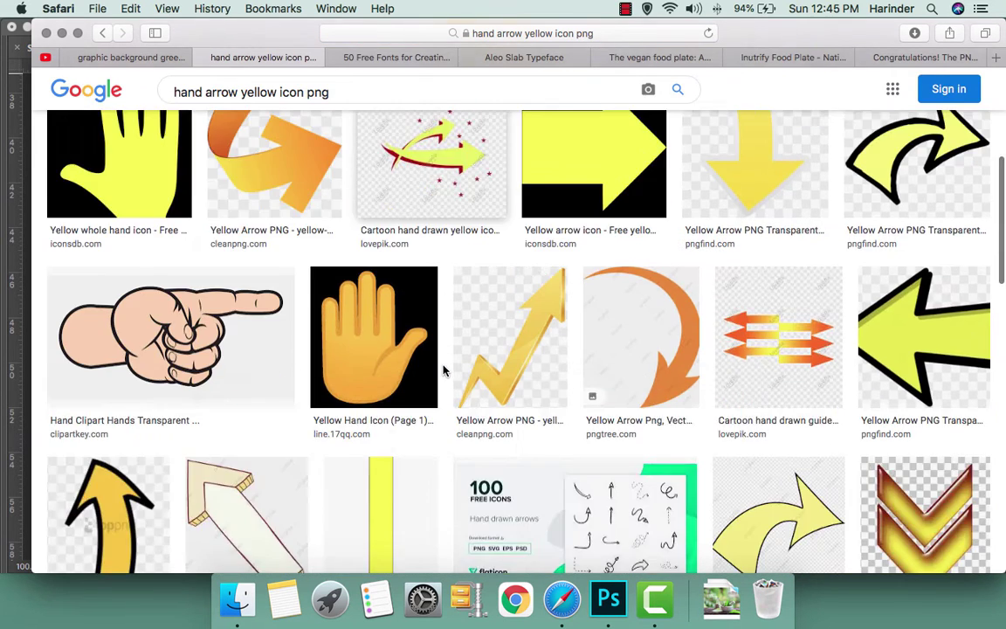
{"action": "scroll", "coordinate": [239, 350], "scroll_direction": "down", "scroll_amount": 1}
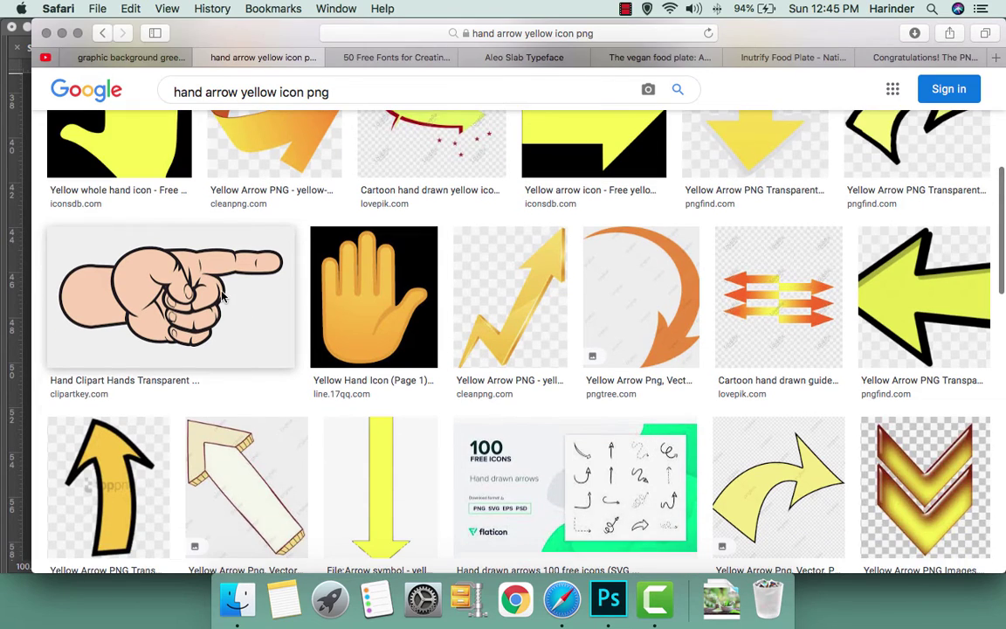
{"action": "left_click", "coordinate": [238, 349]}
Scroll through the related images looking for other pointing-hand options
{"action": "scroll", "coordinate": [788, 380], "scroll_direction": "down", "scroll_amount": 3}
{"action": "scroll", "coordinate": [777, 388], "scroll_direction": "down", "scroll_amount": 3}
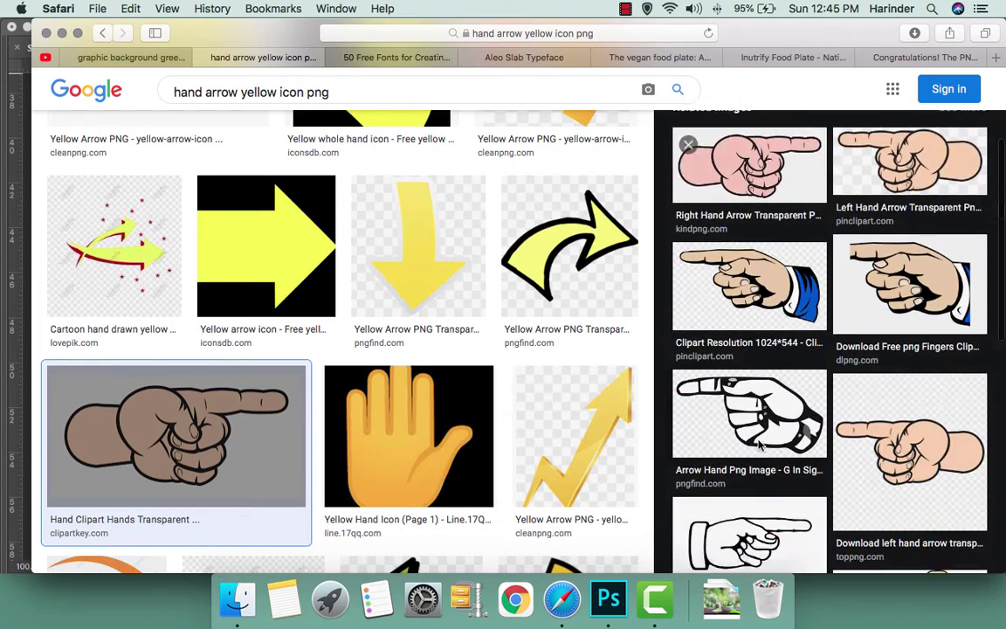
{"action": "scroll", "coordinate": [764, 402], "scroll_direction": "down", "scroll_amount": 2}
{"action": "scroll", "coordinate": [750, 412], "scroll_direction": "down", "scroll_amount": 2}
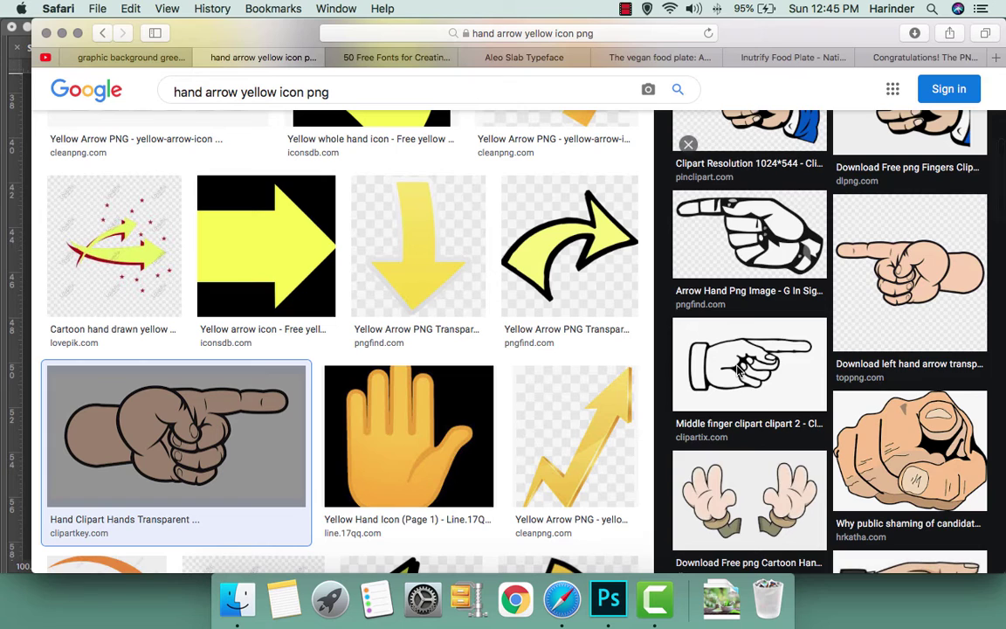
{"action": "scroll", "coordinate": [741, 370], "scroll_direction": "down", "scroll_amount": 7}
{"action": "scroll", "coordinate": [740, 370], "scroll_direction": "down", "scroll_amount": 3}
{"action": "scroll", "coordinate": [428, 456], "scroll_direction": "down", "scroll_amount": 10}
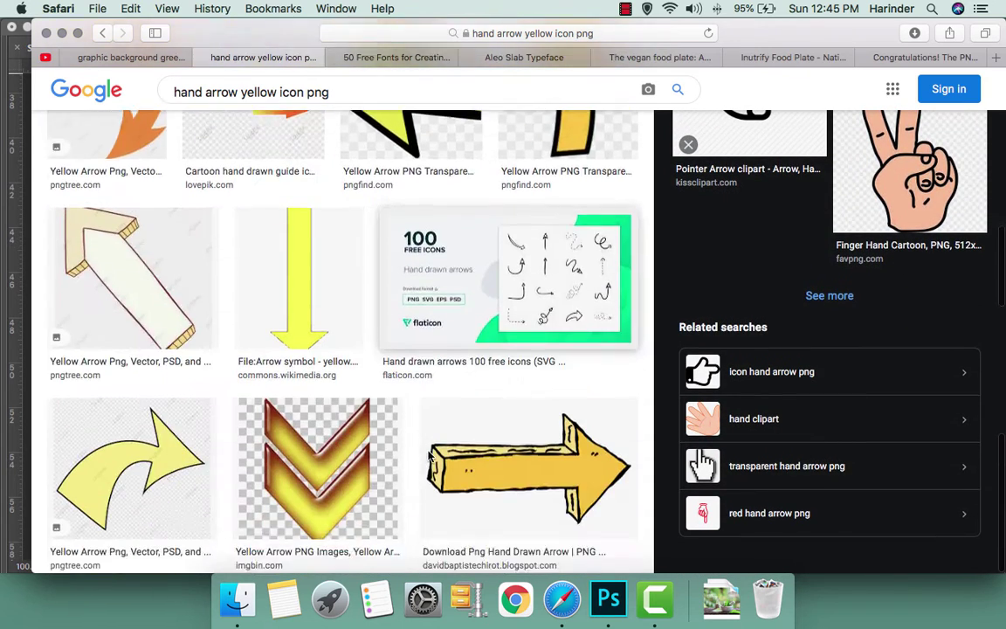
{"action": "scroll", "coordinate": [428, 455], "scroll_direction": "down", "scroll_amount": 3}
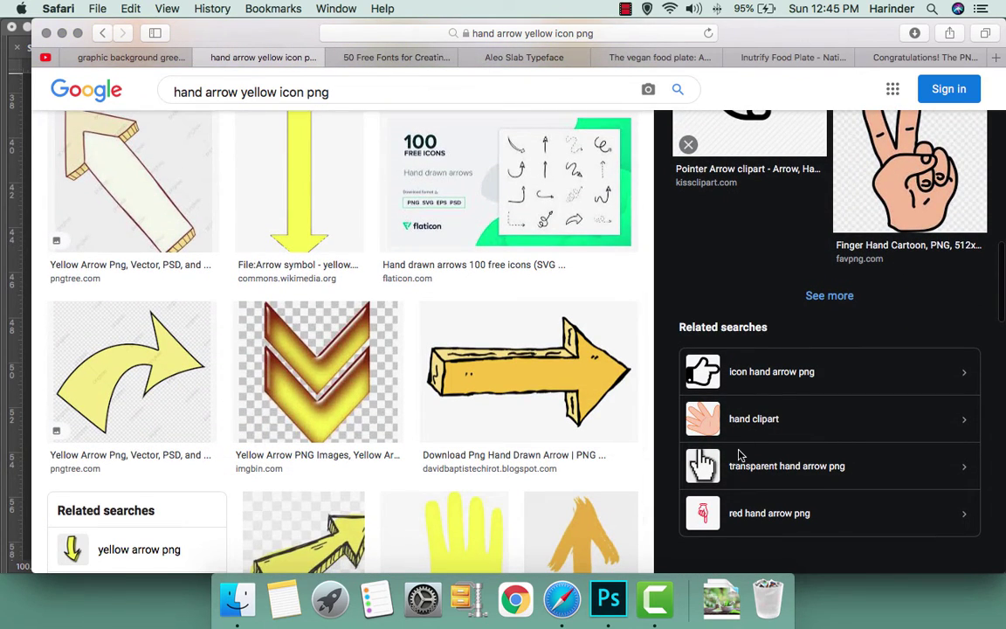
{"action": "scroll", "coordinate": [472, 437], "scroll_direction": "down", "scroll_amount": 10}
{"action": "scroll", "coordinate": [449, 353], "scroll_direction": "down", "scroll_amount": 3}
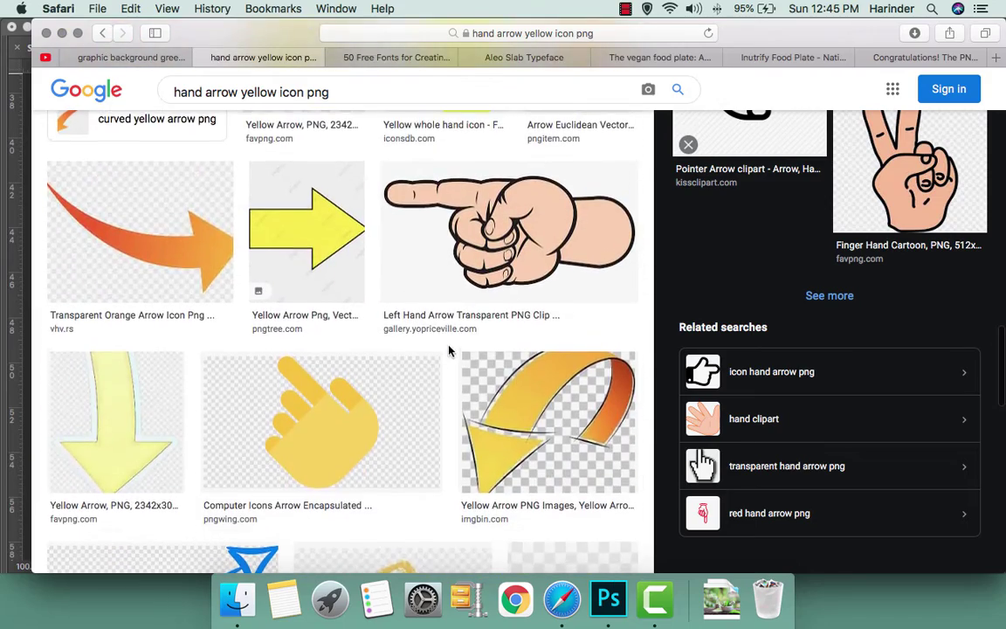
{"action": "scroll", "coordinate": [353, 381], "scroll_direction": "down", "scroll_amount": 4}
{"action": "scroll", "coordinate": [344, 384], "scroll_direction": "down", "scroll_amount": 2}
{"action": "scroll", "coordinate": [344, 384], "scroll_direction": "down", "scroll_amount": 4}
{"action": "scroll", "coordinate": [344, 384], "scroll_direction": "down", "scroll_amount": 3}
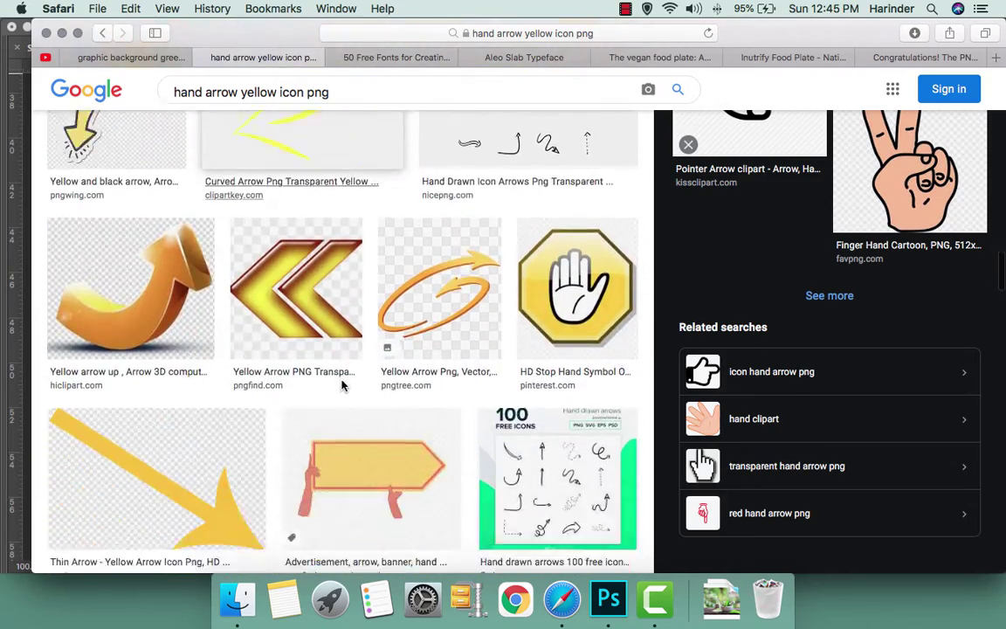
{"action": "scroll", "coordinate": [344, 384], "scroll_direction": "down", "scroll_amount": 3}
{"action": "scroll", "coordinate": [343, 385], "scroll_direction": "down", "scroll_amount": 4}
{"action": "scroll", "coordinate": [343, 385], "scroll_direction": "down", "scroll_amount": 5}
{"action": "scroll", "coordinate": [344, 385], "scroll_direction": "up", "scroll_amount": 5}
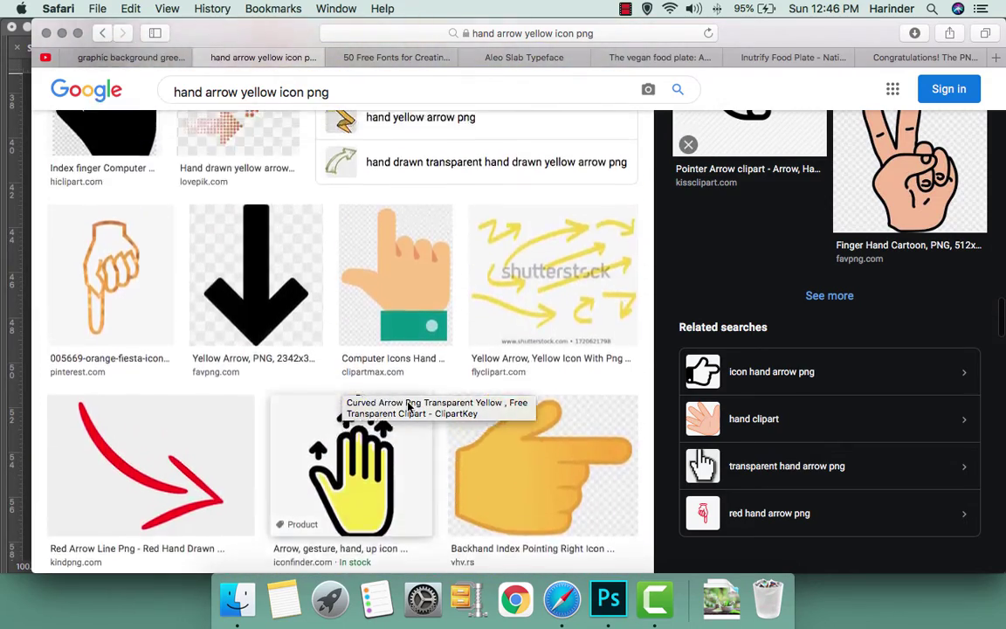
Preview the orange hand, then open the red pointing hand and copy the image
{"action": "left_click", "coordinate": [160, 312]}
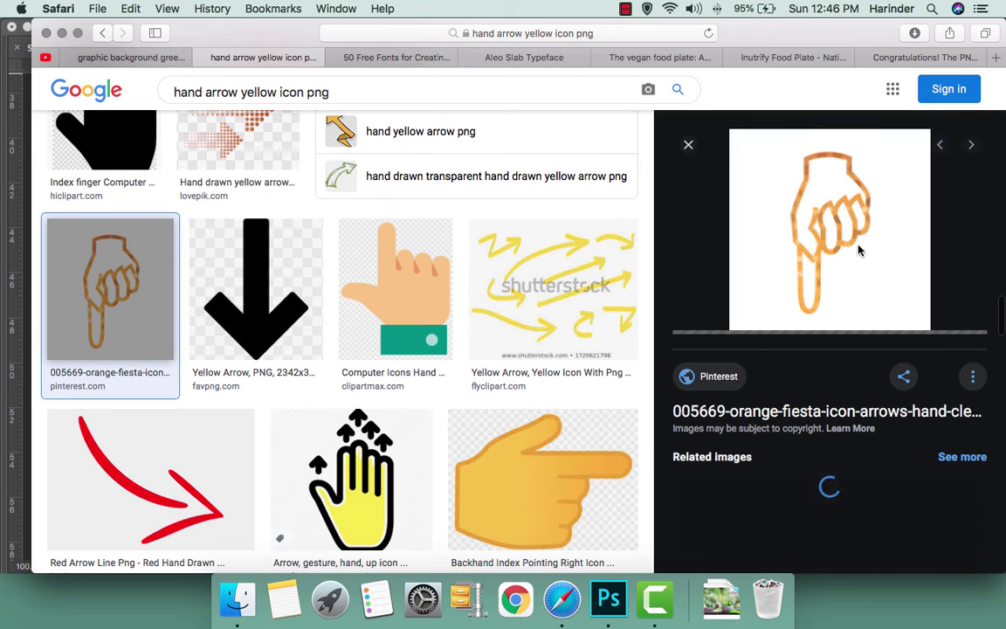
{"action": "scroll", "coordinate": [831, 286], "scroll_direction": "down", "scroll_amount": 5}
{"action": "scroll", "coordinate": [803, 323], "scroll_direction": "down", "scroll_amount": 1}
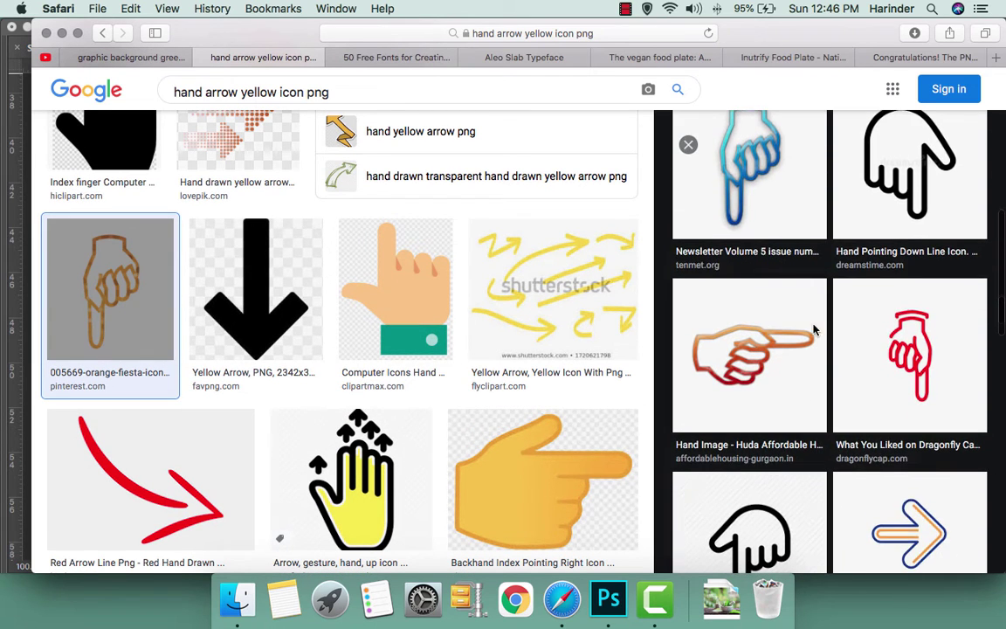
{"action": "scroll", "coordinate": [786, 354], "scroll_direction": "down", "scroll_amount": 3}
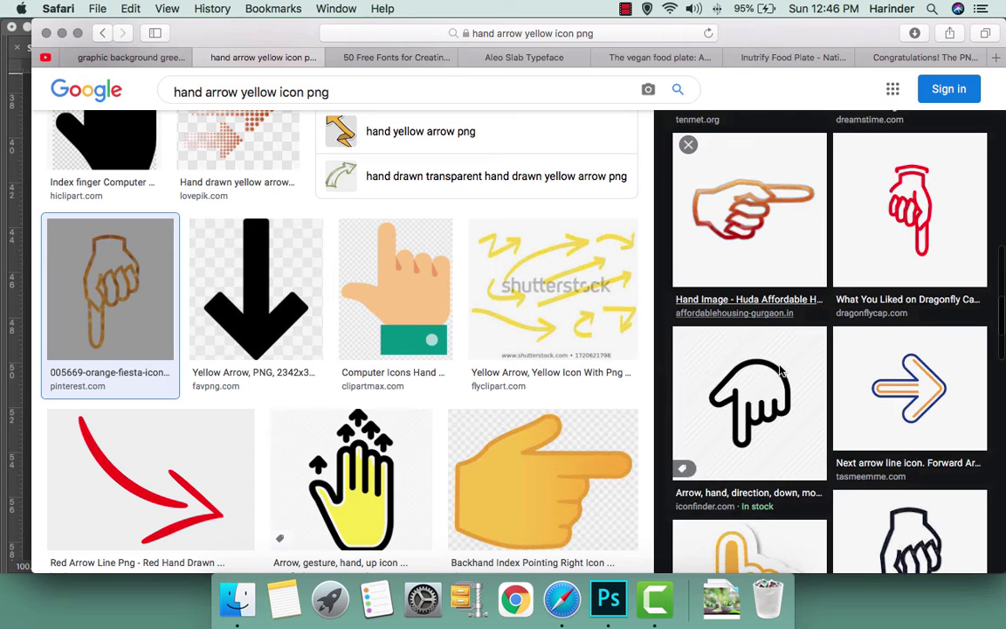
{"action": "left_click", "coordinate": [909, 201]}
{"action": "right_click", "coordinate": [855, 254]}
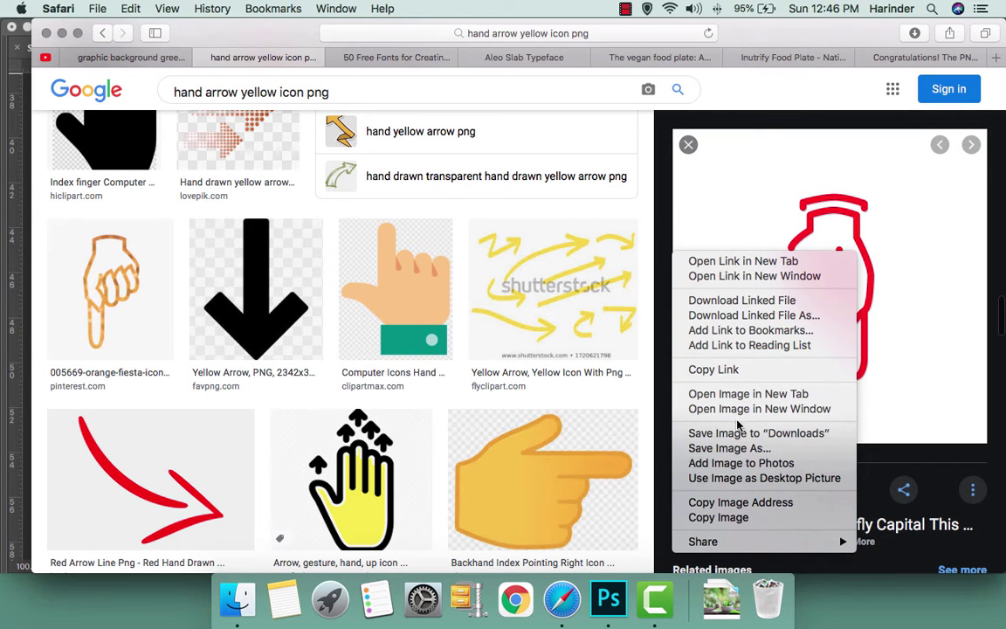
{"action": "left_click", "coordinate": [720, 517]}
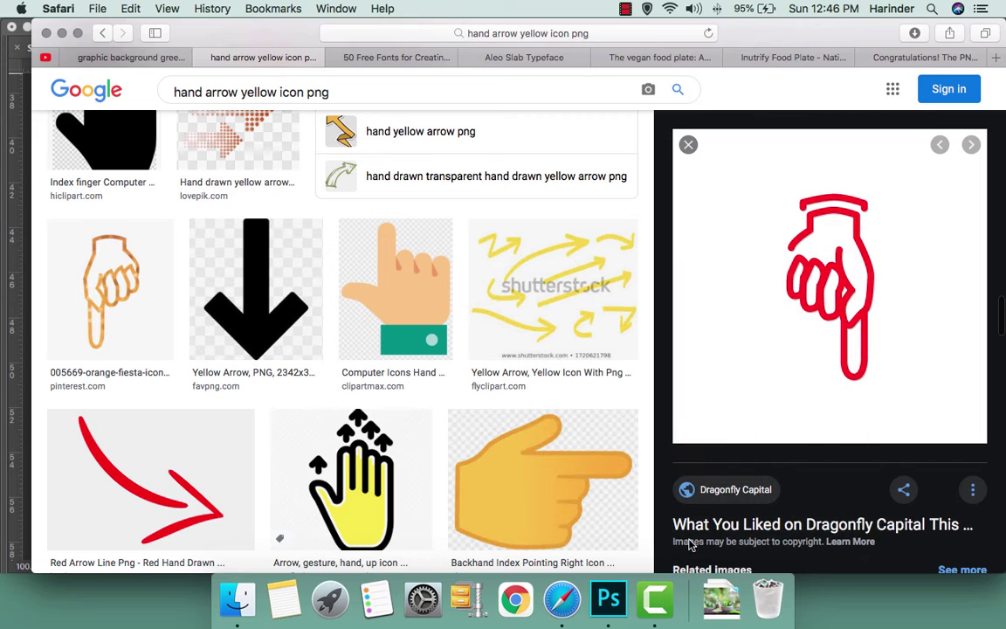
Paste the red hand into the banner and erase its white background
{"action": "left_click", "coordinate": [609, 599]}
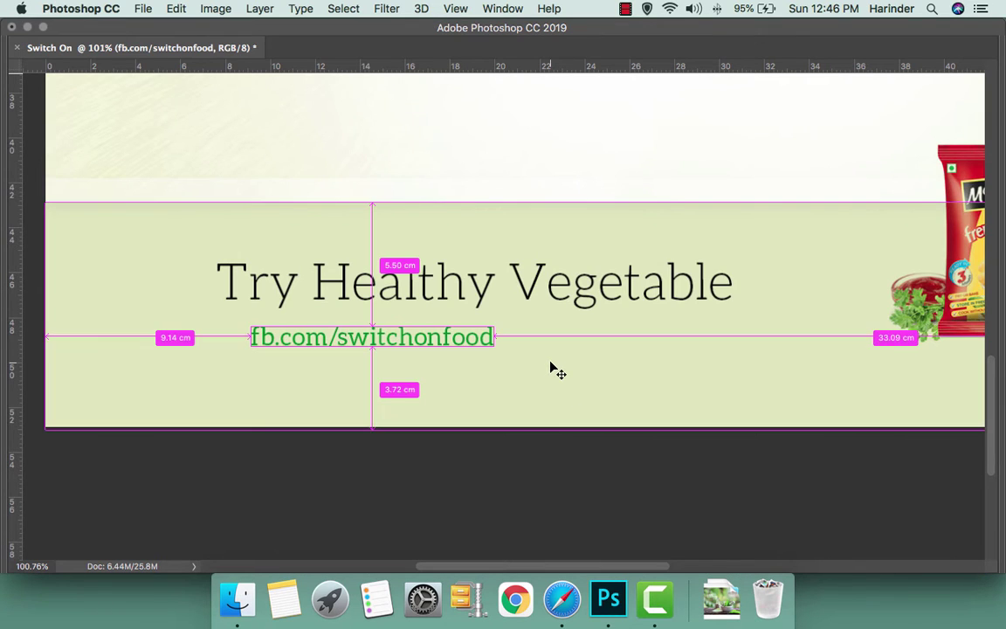
{"action": "key", "text": "super+v"}
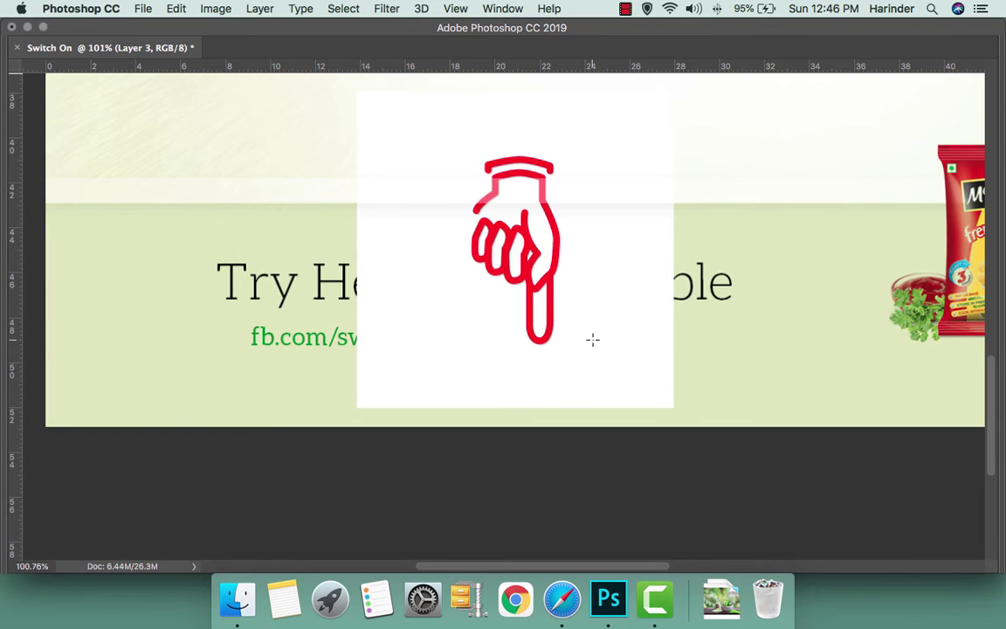
{"action": "left_click", "coordinate": [592, 339]}
{"action": "key", "text": "Tab"}
{"action": "key", "text": "v"}
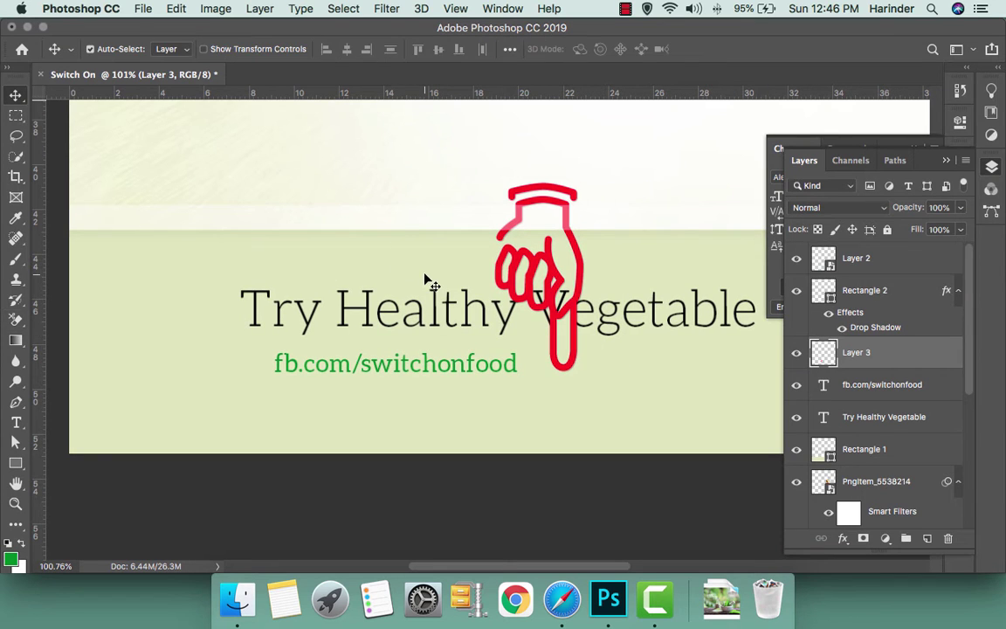
{"action": "right_click", "coordinate": [18, 324]}
{"action": "left_click", "coordinate": [80, 333]}
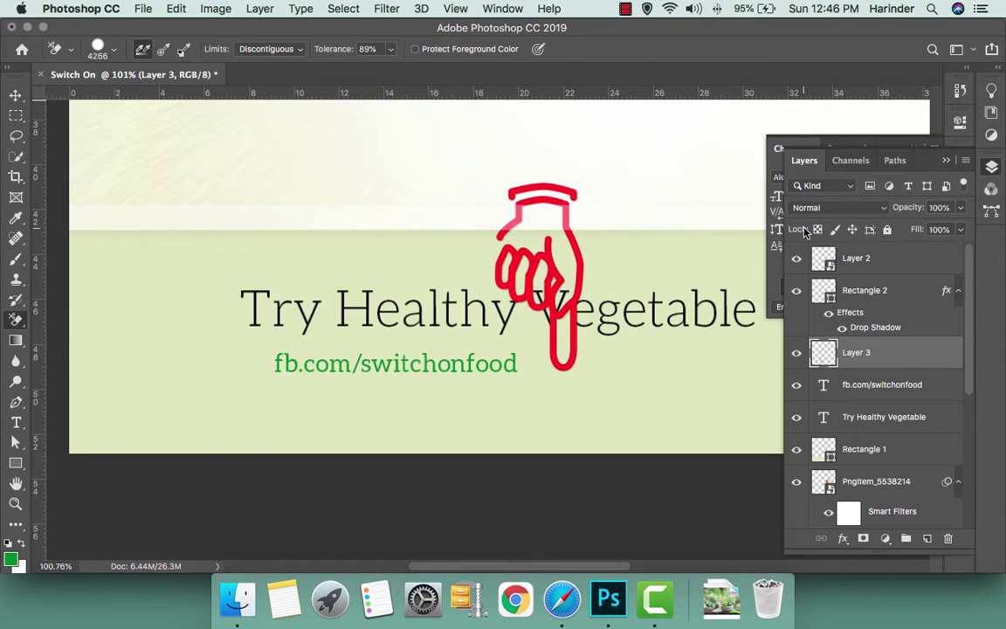
{"action": "key", "text": "v"}
Place the hand left of the headline and convert Layer 3 to a smart object
{"action": "mouse_move", "coordinate": [573, 235]}
{"action": "left_mouse_down"}
{"action": "mouse_move", "coordinate": [393, 253]}
{"action": "mouse_move", "coordinate": [330, 288]}
{"action": "left_mouse_up"}
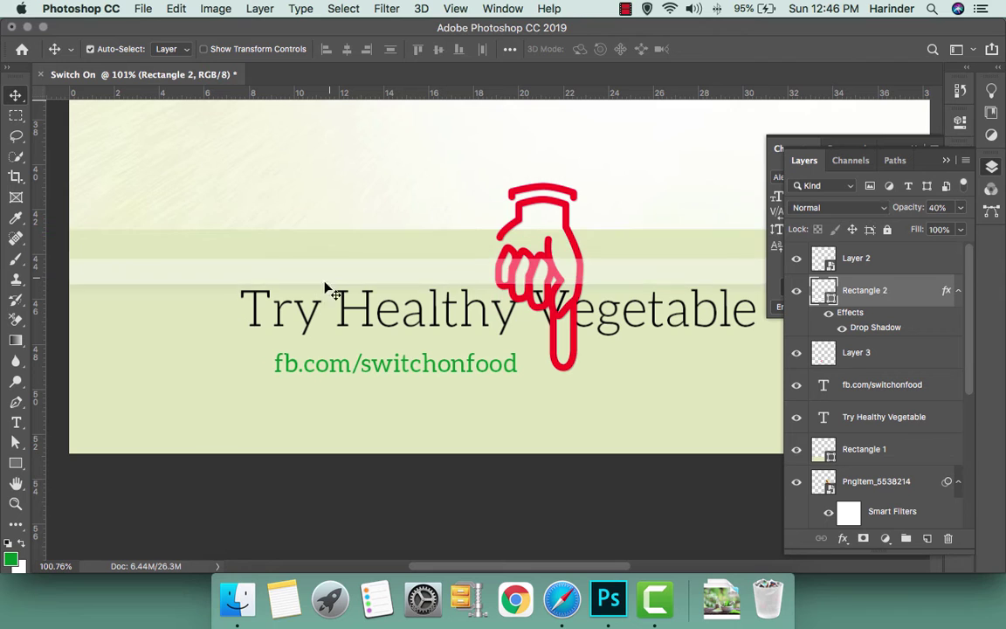
{"action": "key", "text": "super+z"}
{"action": "left_click_drag", "start_coordinate": [575, 269], "coordinate": [234, 349]}
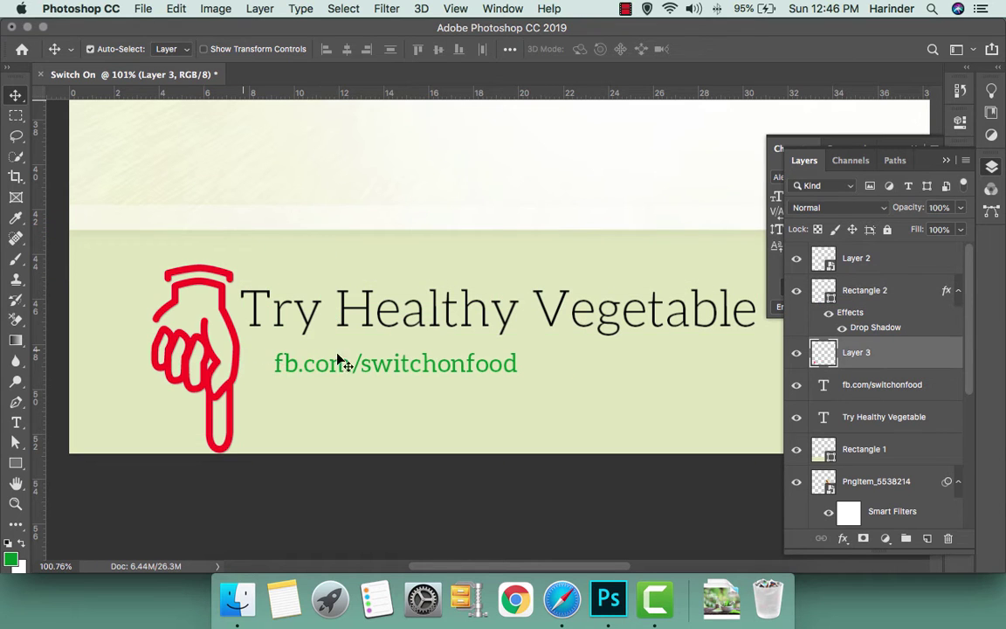
{"action": "right_click", "coordinate": [859, 362]}
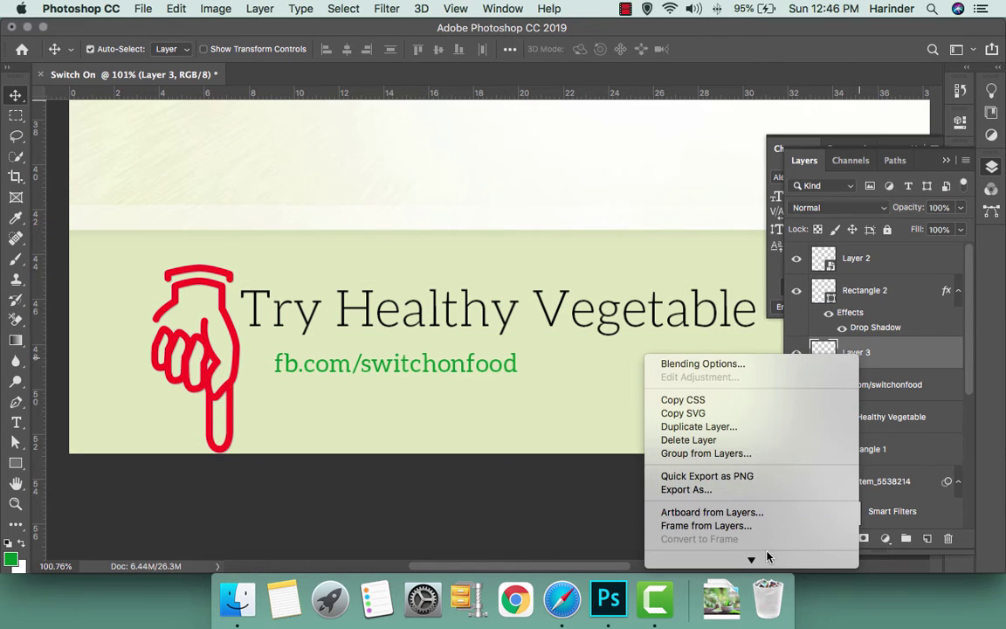
{"action": "left_click", "coordinate": [682, 427]}
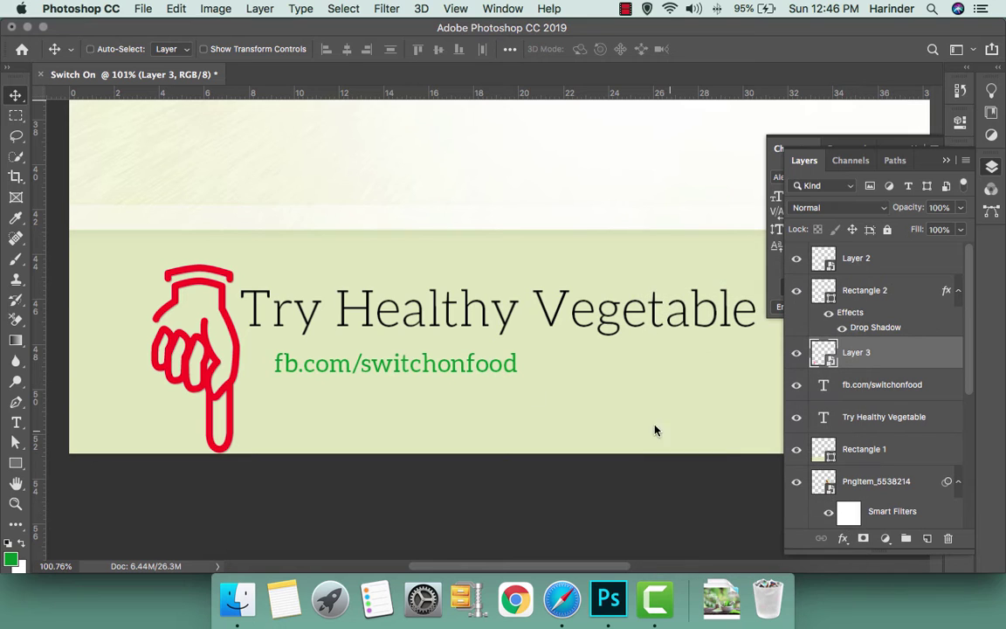
Rotate the red hand -90° to point right and shrink it to about 29%
{"action": "left_click_drag", "start_coordinate": [281, 263], "coordinate": [132, 323]}
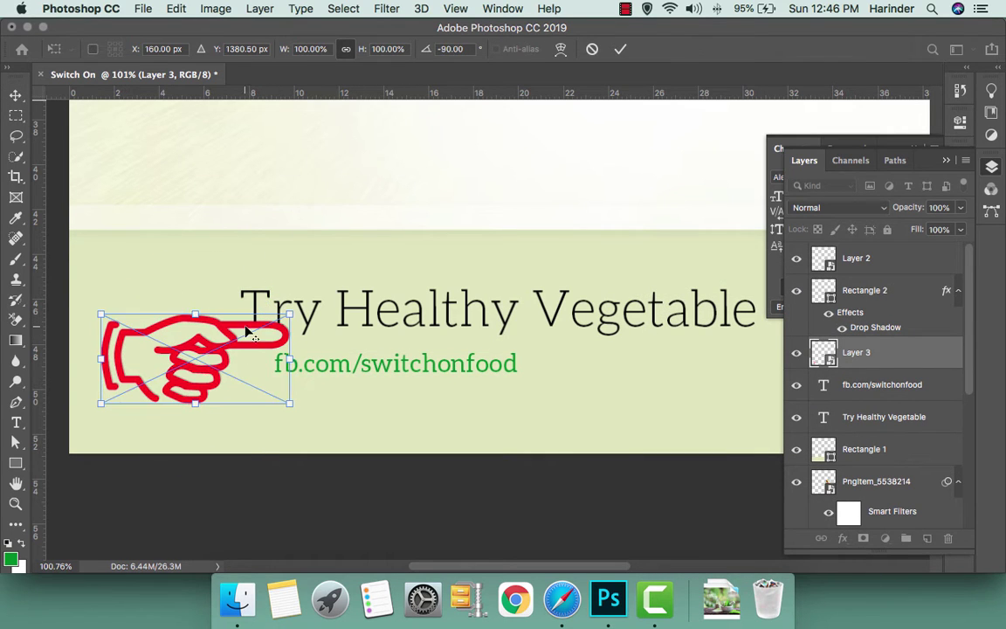
{"action": "left_click_drag", "start_coordinate": [285, 313], "coordinate": [200, 324]}
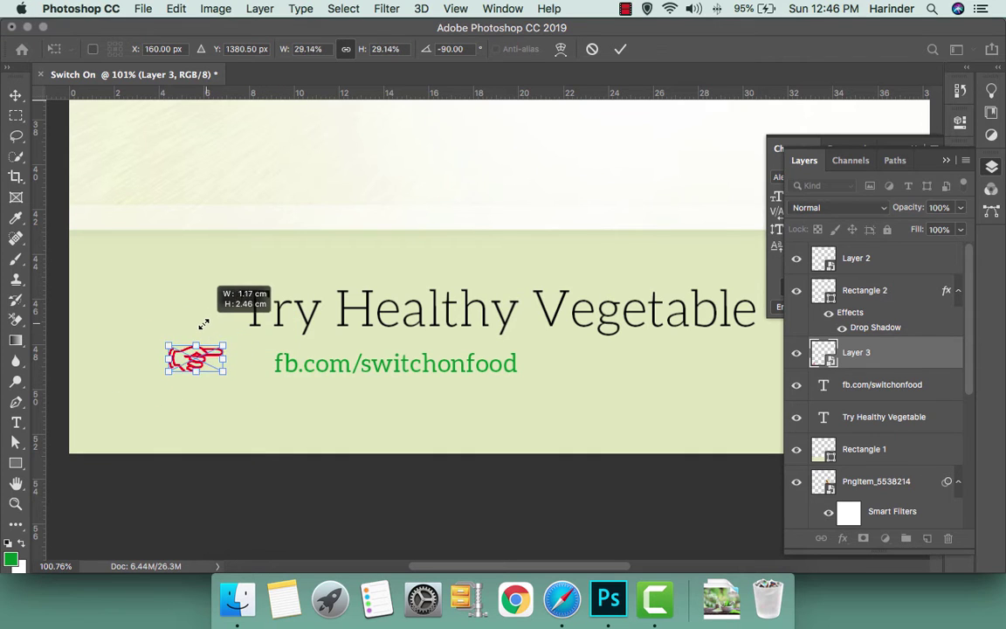
{"action": "key", "text": "Return"}
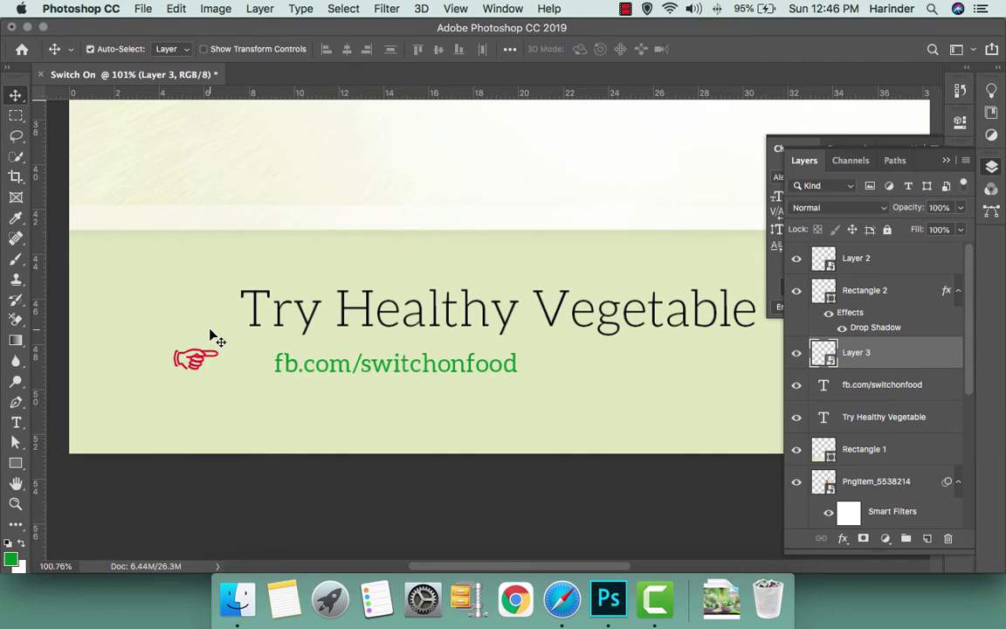
Nudge the hand into place and move the fb.com/switchonfood text right beside it
{"action": "key", "text": "shift+Right"}
{"action": "key", "text": "shift+Right"}
{"action": "key", "text": "shift+Right"}
{"action": "key", "text": "shift+Right"}
{"action": "key", "text": "shift+Right"}
{"action": "key", "text": "shift+Right"}
{"action": "key", "text": "shift+Right"}
{"action": "key", "text": "Down"}
{"action": "key", "text": "Down"}
{"action": "key", "text": "Down"}
{"action": "key", "text": "shift+Right"}
{"action": "key", "text": "shift+Right"}
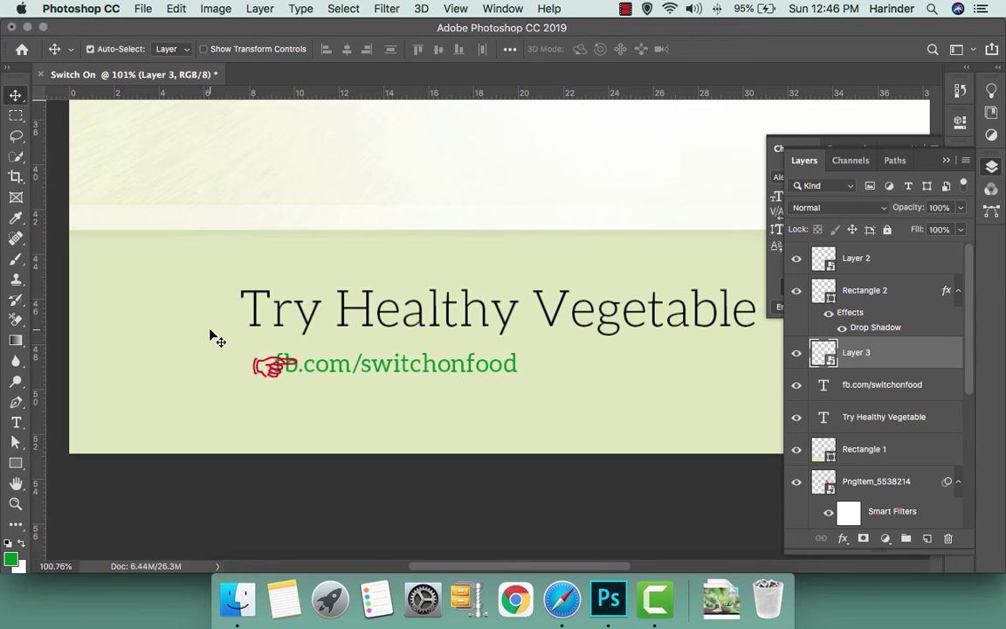
{"action": "left_click_drag", "start_coordinate": [311, 377], "coordinate": [332, 374]}
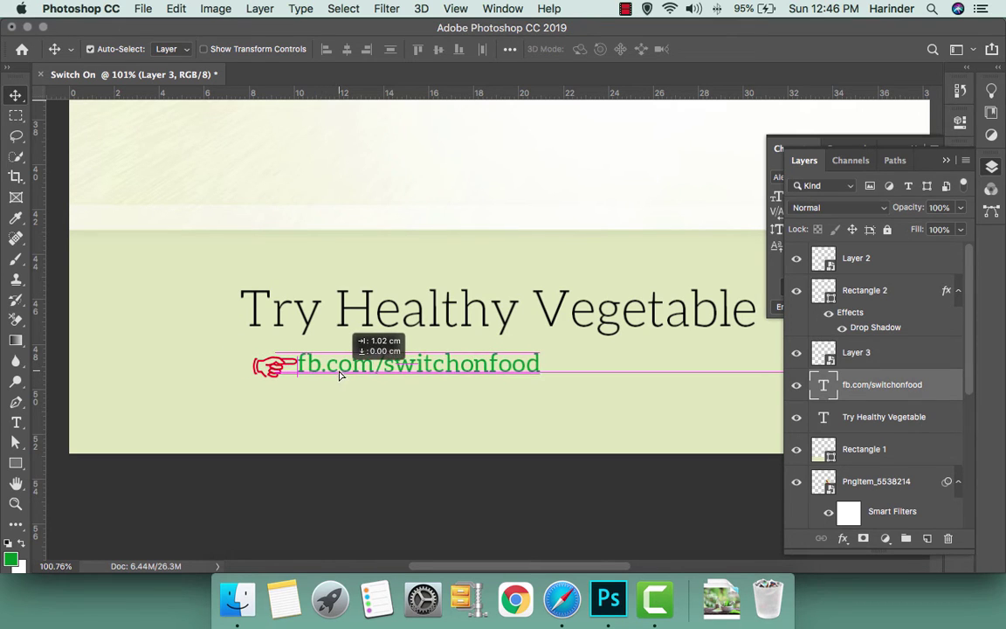
{"action": "scroll", "coordinate": [330, 374], "scroll_direction": "up", "scroll_amount": 5}
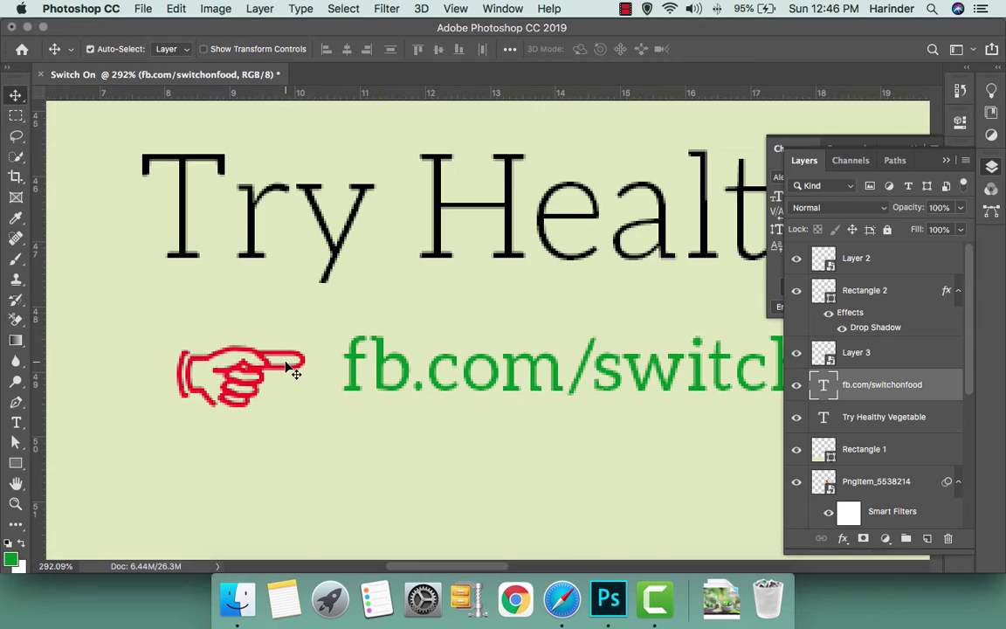
{"action": "left_click", "coordinate": [285, 375]}
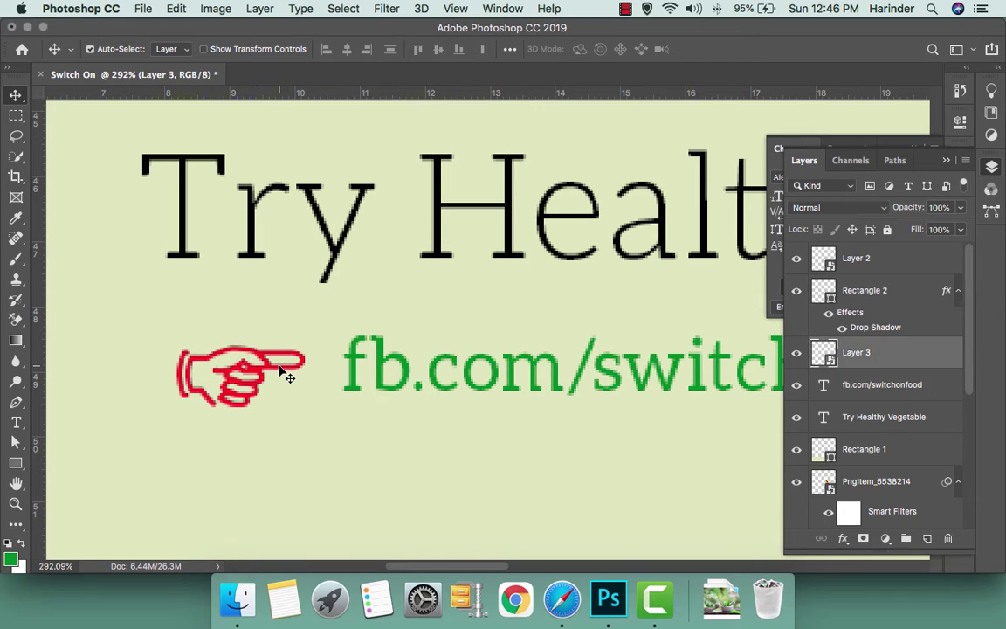
Tint the hand icon on Layer 3 with a #bf1717 deep red Color Overlay
{"action": "left_click", "coordinate": [843, 537]}
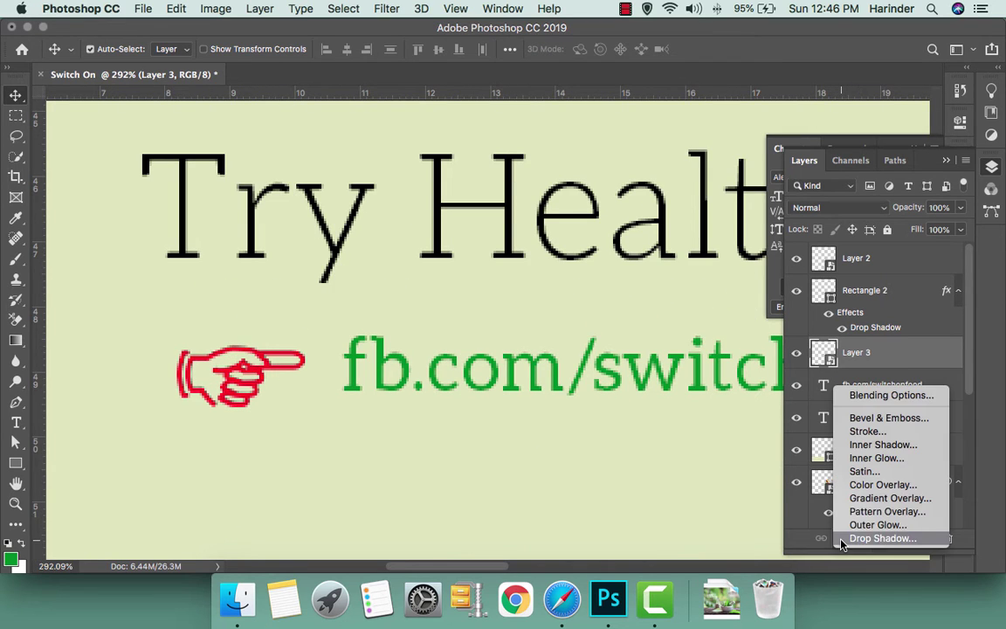
{"action": "left_click", "coordinate": [870, 485]}
{"action": "left_click", "coordinate": [655, 257]}
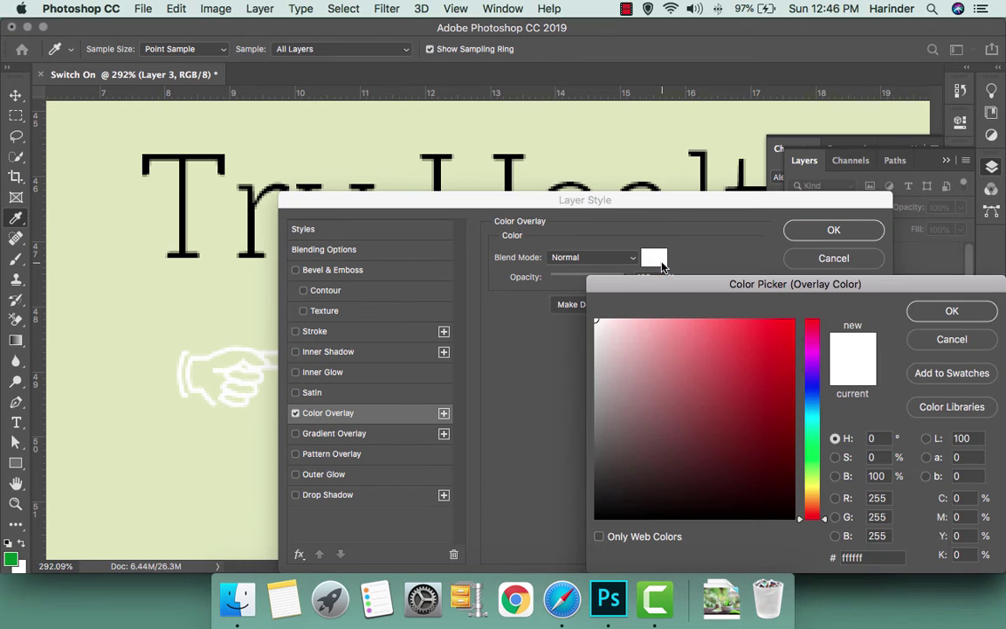
{"action": "left_click", "coordinate": [250, 213]}
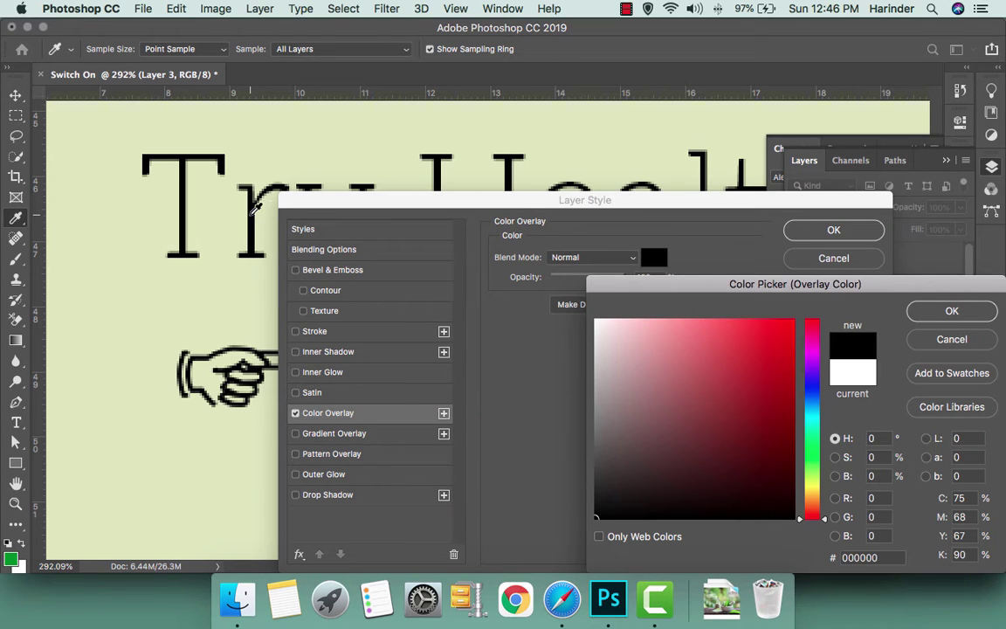
{"action": "left_click", "coordinate": [770, 368]}
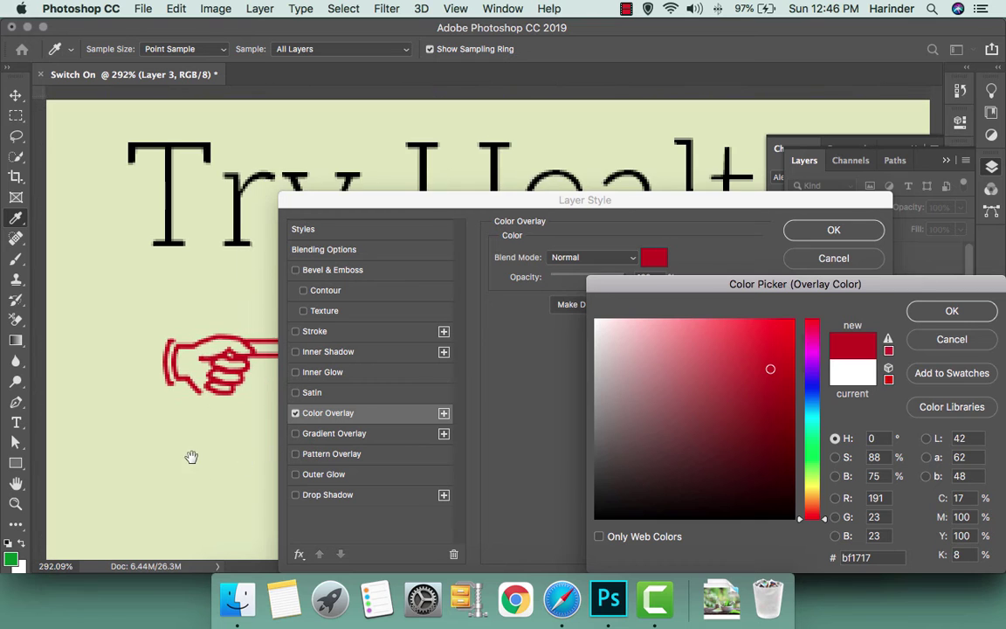
{"action": "scroll", "coordinate": [190, 455], "scroll_direction": "down", "scroll_amount": 1}
{"action": "key", "text": "Return"}
{"action": "key", "text": "Return"}
{"action": "key", "text": "ctrl+1"}
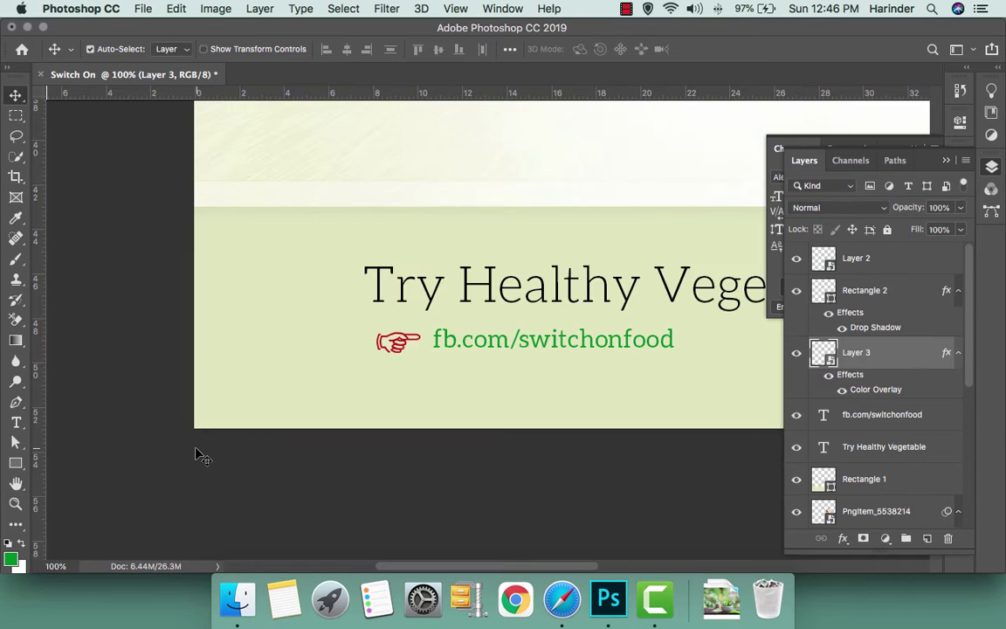
{"action": "key", "text": "Tab"}
{"action": "key", "text": "ctrl+0"}
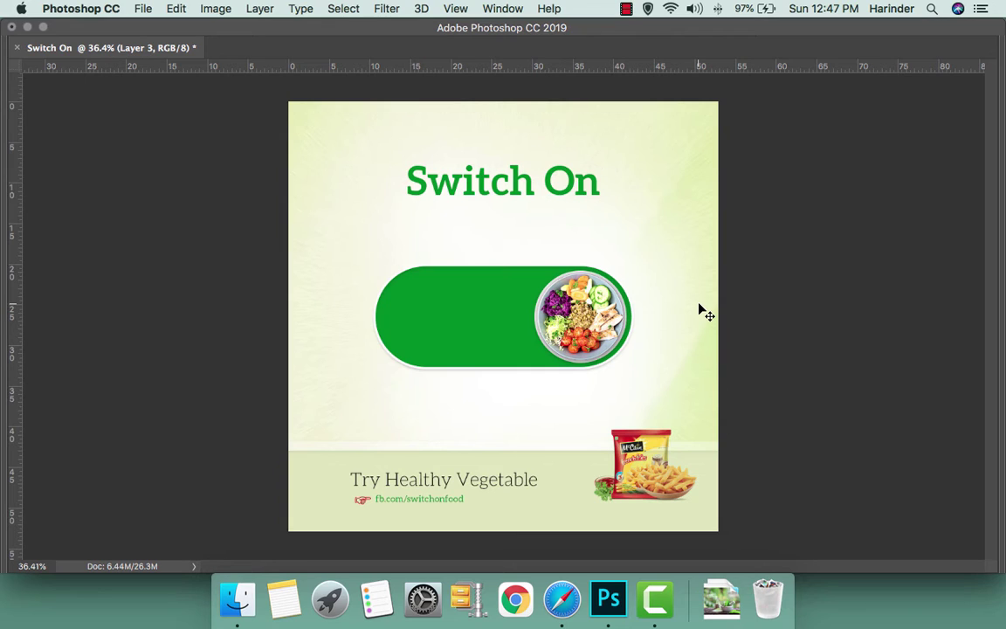
{"action": "left_click", "coordinate": [253, 276]}
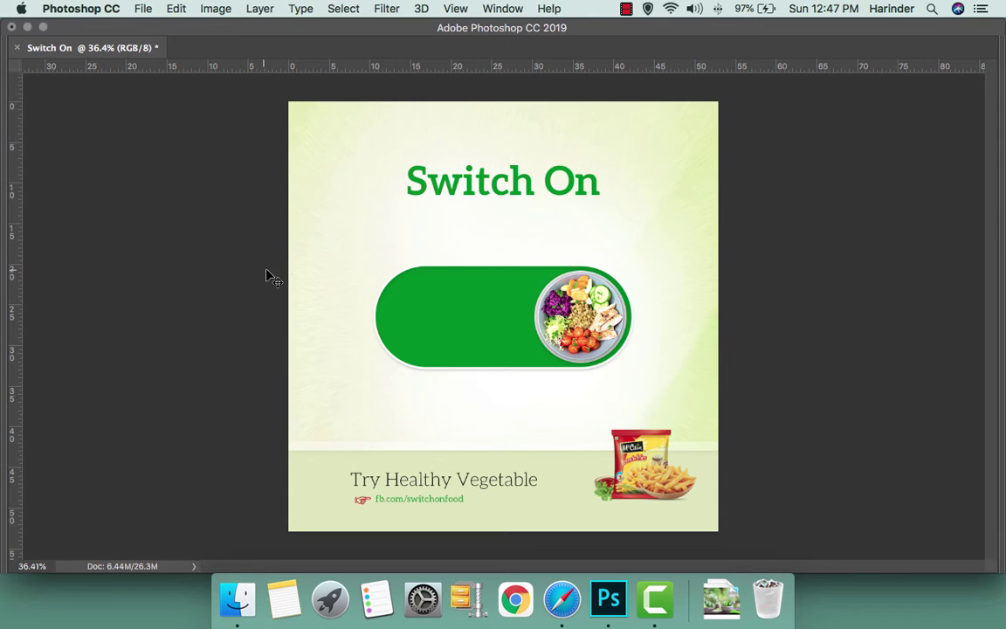
{"action": "left_click", "coordinate": [297, 255]}
{"action": "key", "text": "Tab"}
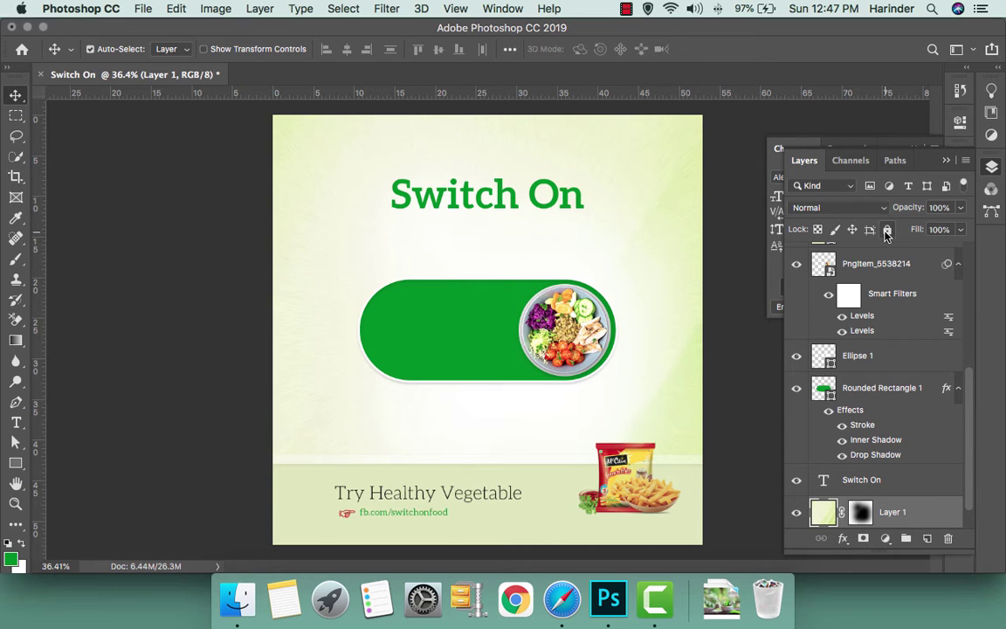
Lock Layer 1 and nudge the green salad-plate switch down three steps
{"action": "left_click", "coordinate": [887, 230]}
{"action": "left_click_drag", "start_coordinate": [319, 292], "coordinate": [611, 383]}
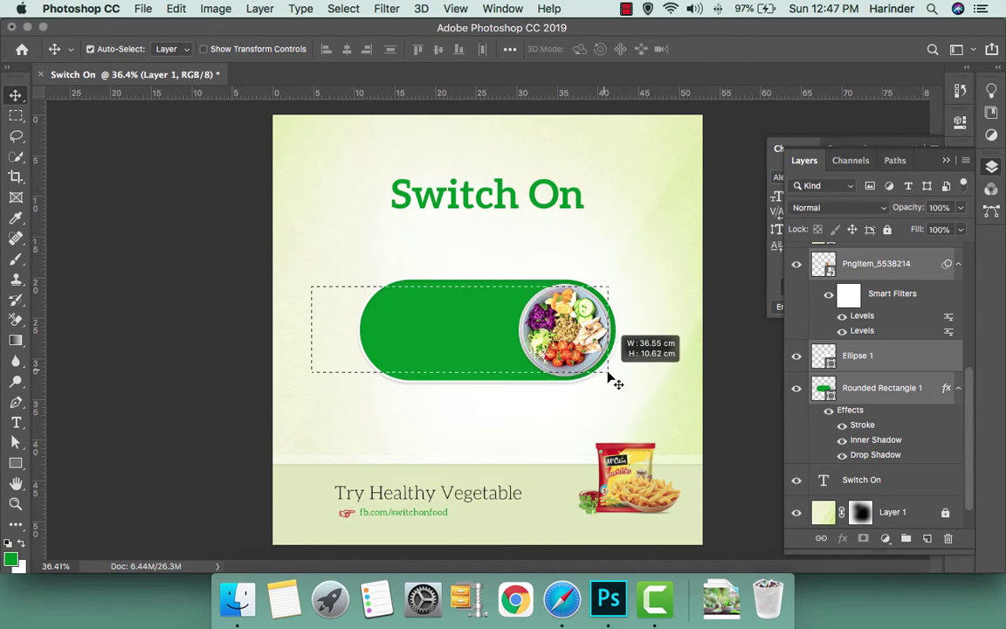
{"action": "key", "text": "Down"}
{"action": "key", "text": "Down"}
{"action": "key", "text": "Down"}
{"action": "key", "text": "Down"}
{"action": "key", "text": "Down"}
{"action": "key", "text": "Down"}
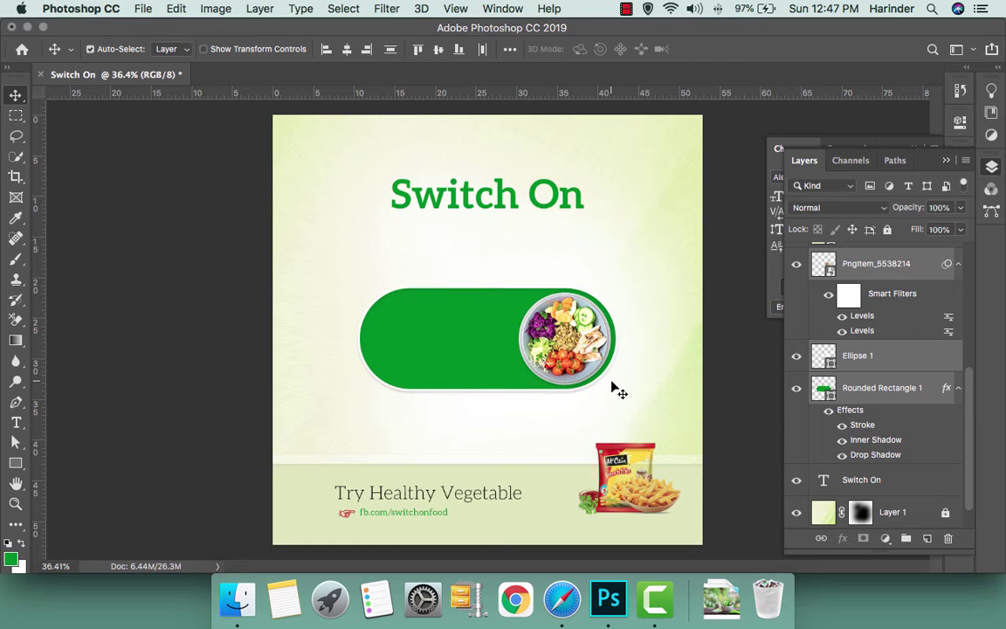
{"action": "key", "text": "Down"}
{"action": "key", "text": "Down"}
{"action": "key", "text": "Down"}
{"action": "key", "text": "Down"}
{"action": "key", "text": "Down"}
{"action": "key", "text": "Down"}
{"action": "key", "text": "Down"}
{"action": "key", "text": "Down"}
{"action": "key", "text": "Down"}
{"action": "key", "text": "Down"}
{"action": "key", "text": "Down"}
{"action": "key", "text": "Down"}
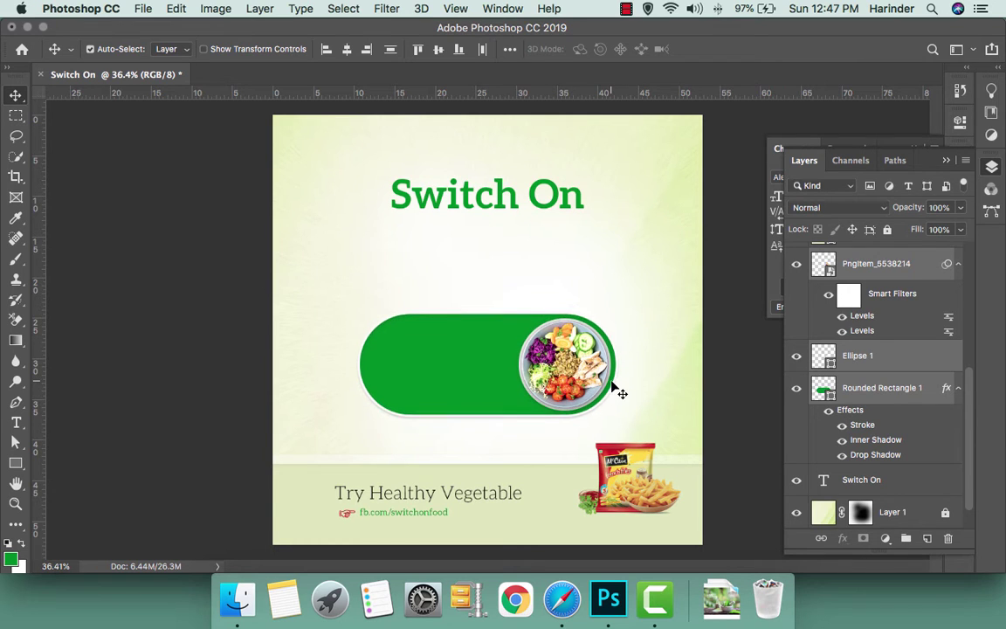
{"action": "key", "text": "Down"}
{"action": "key", "text": "Down"}
{"action": "key", "text": "Down"}
{"action": "key", "text": "Down"}
{"action": "key", "text": "Down"}
{"action": "key", "text": "Down"}
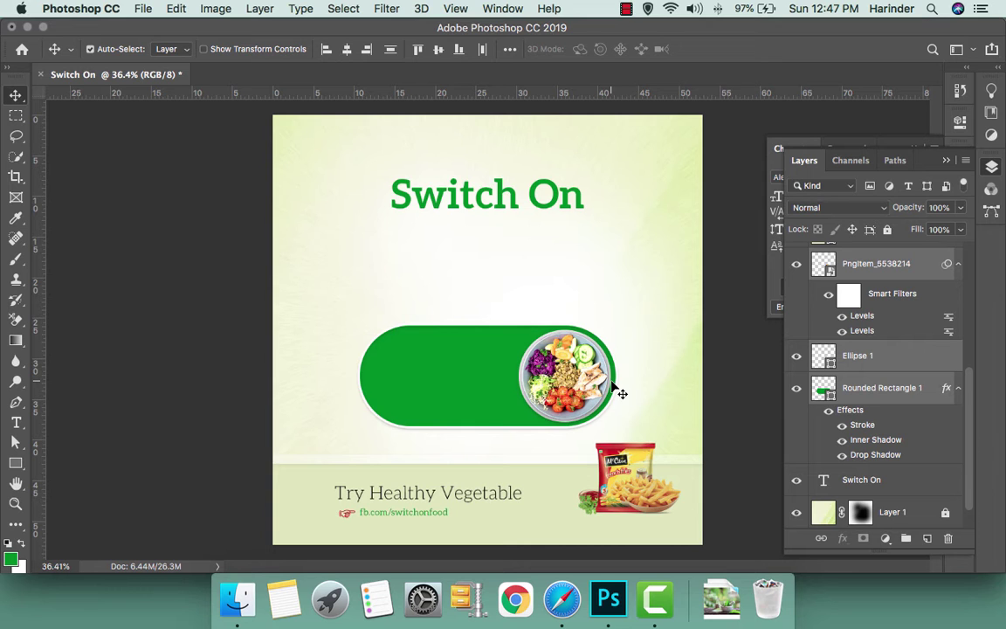
{"action": "scroll", "coordinate": [614, 378], "scroll_direction": "up", "scroll_amount": 2}
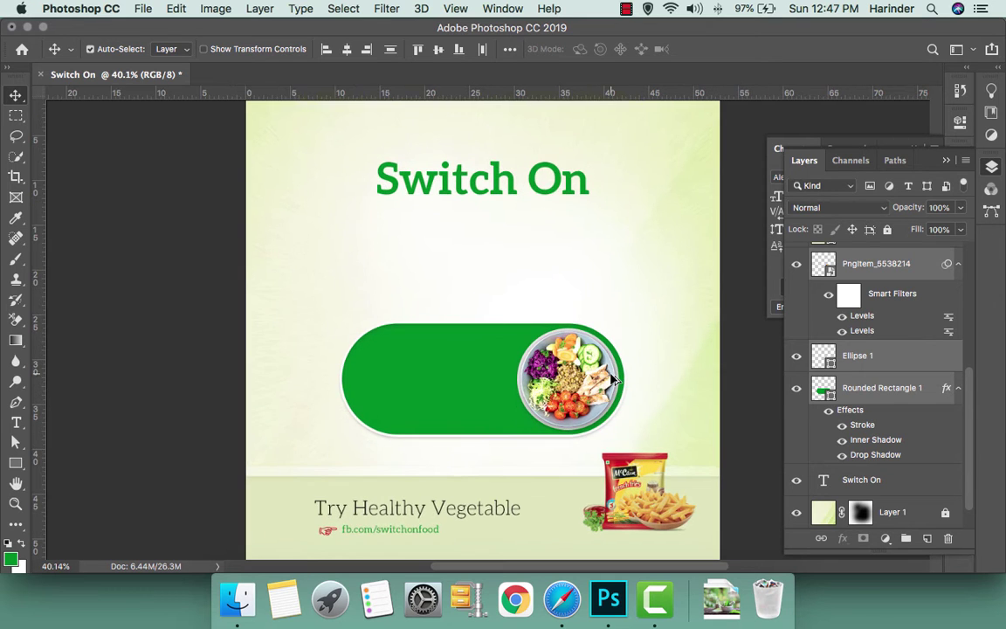
{"action": "scroll", "coordinate": [533, 341], "scroll_direction": "up", "scroll_amount": 5}
{"action": "scroll", "coordinate": [478, 270], "scroll_direction": "down", "scroll_amount": 4}
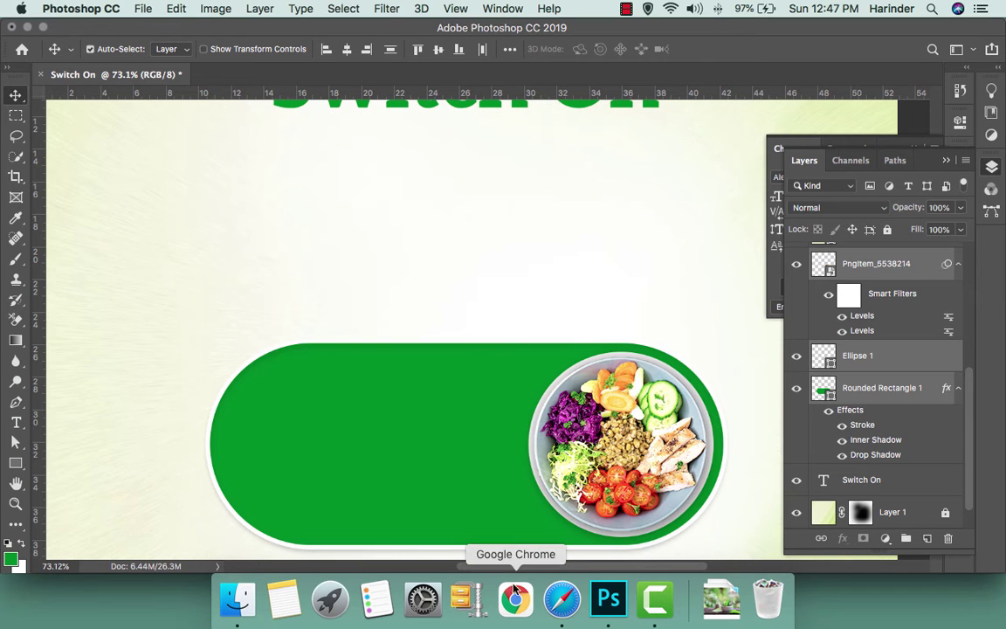
Refine the Google Images search from 'cup png' to 'green cup top png'
{"action": "left_click", "coordinate": [557, 601]}
{"action": "scroll", "coordinate": [436, 409], "scroll_direction": "down", "scroll_amount": 5}
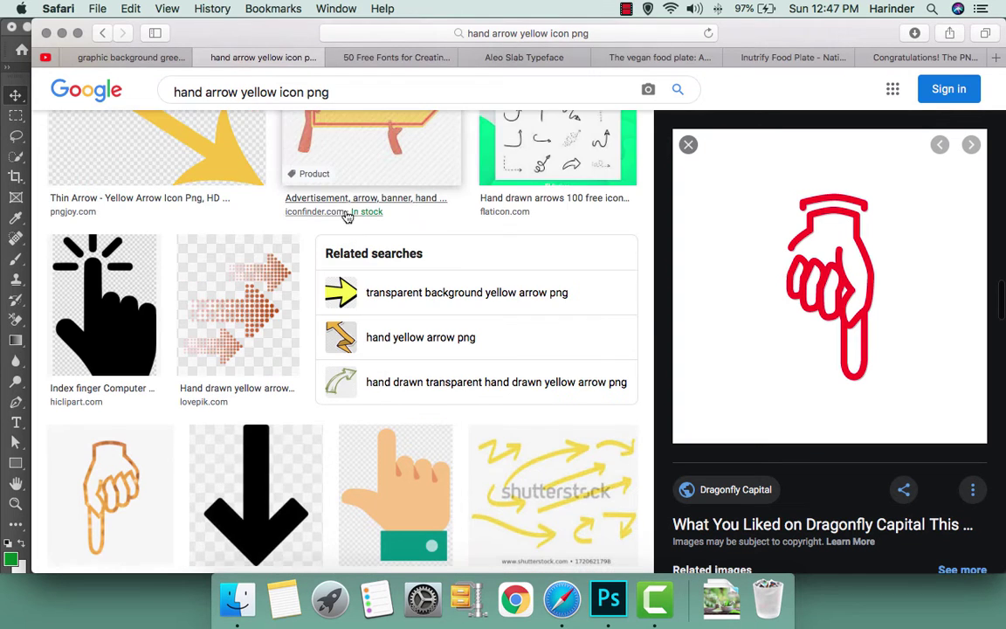
{"action": "triple_click", "coordinate": [317, 92]}
{"action": "type", "text": "cup"}
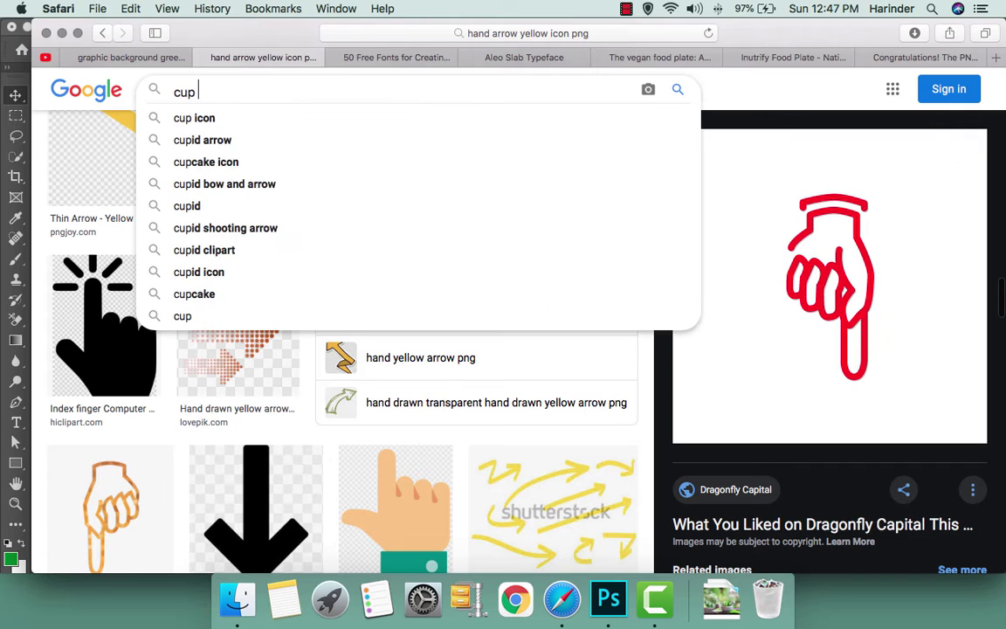
{"action": "type", "text": " png"}
{"action": "key", "text": "Return"}
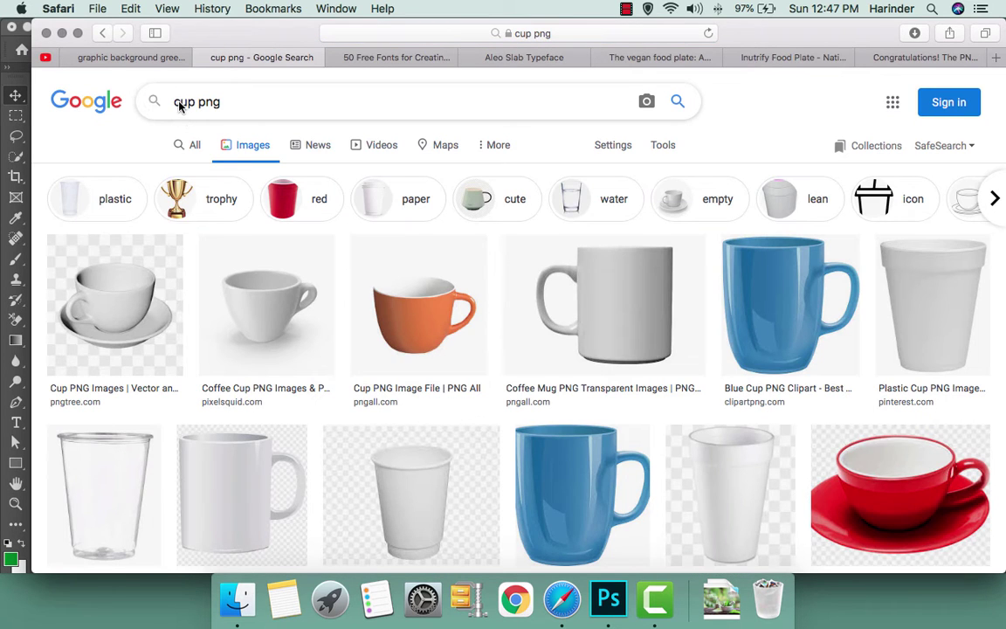
{"action": "type", "text": "green"}
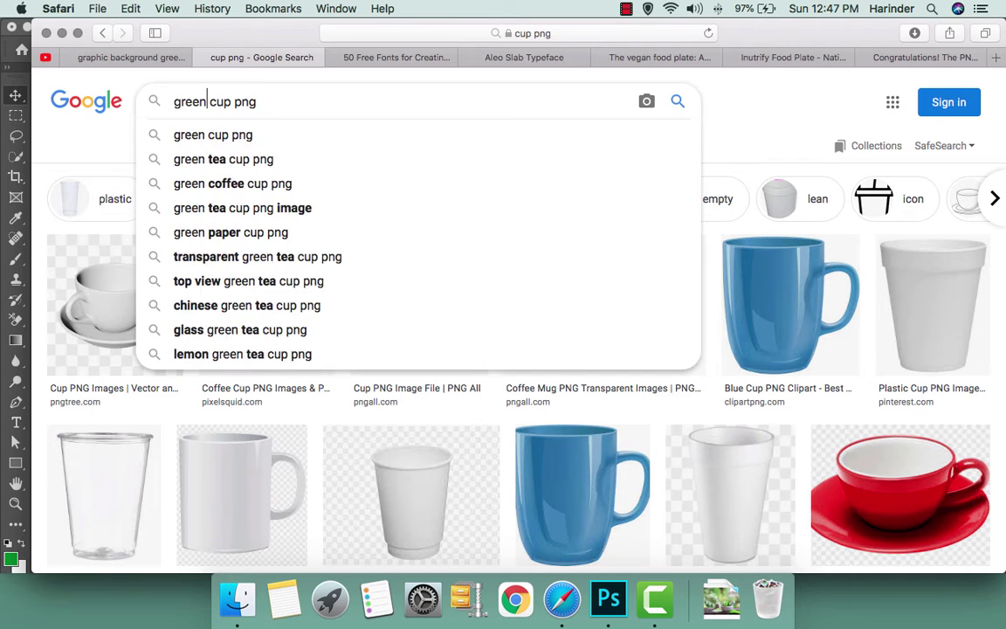
{"action": "key", "text": "Return"}
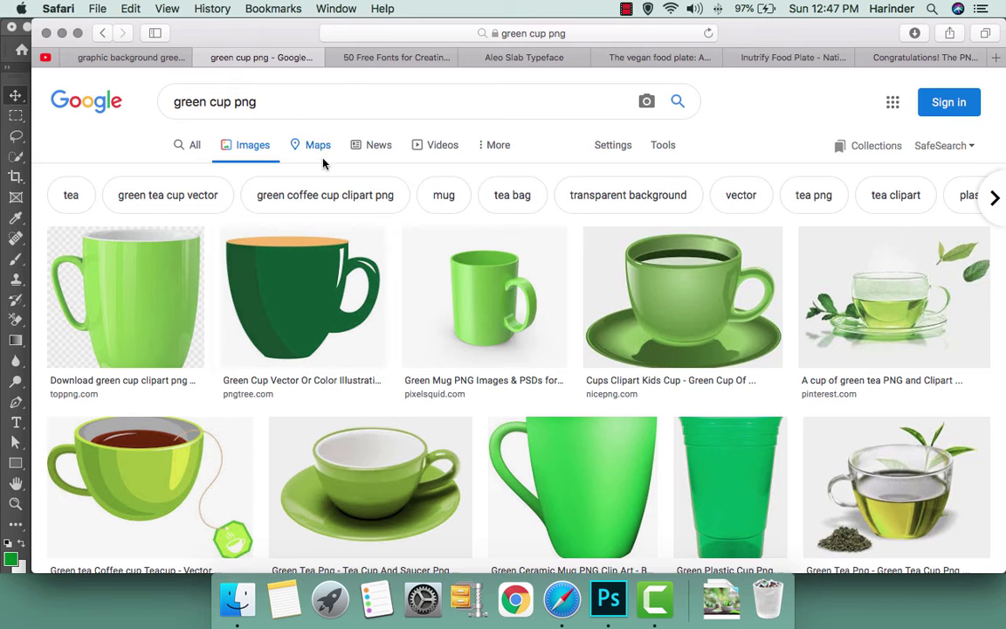
{"action": "left_click", "coordinate": [231, 101]}
{"action": "type", "text": "top"}
{"action": "key", "text": "Return"}
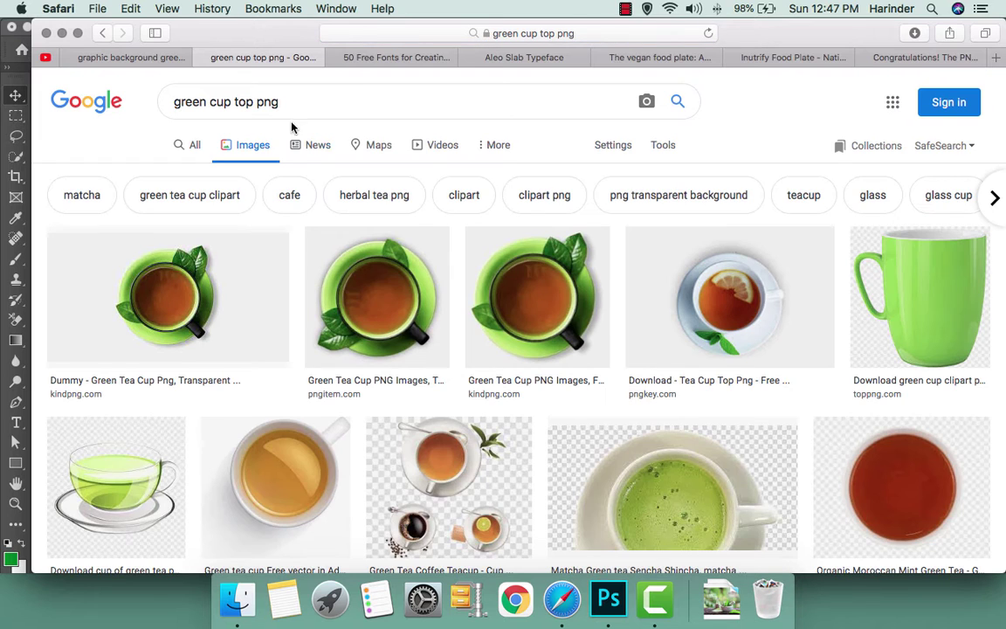
Preview the kindpng 'Dummy - Green Tea Cup Png' result and open it in a new tab
{"action": "left_click", "coordinate": [381, 290]}
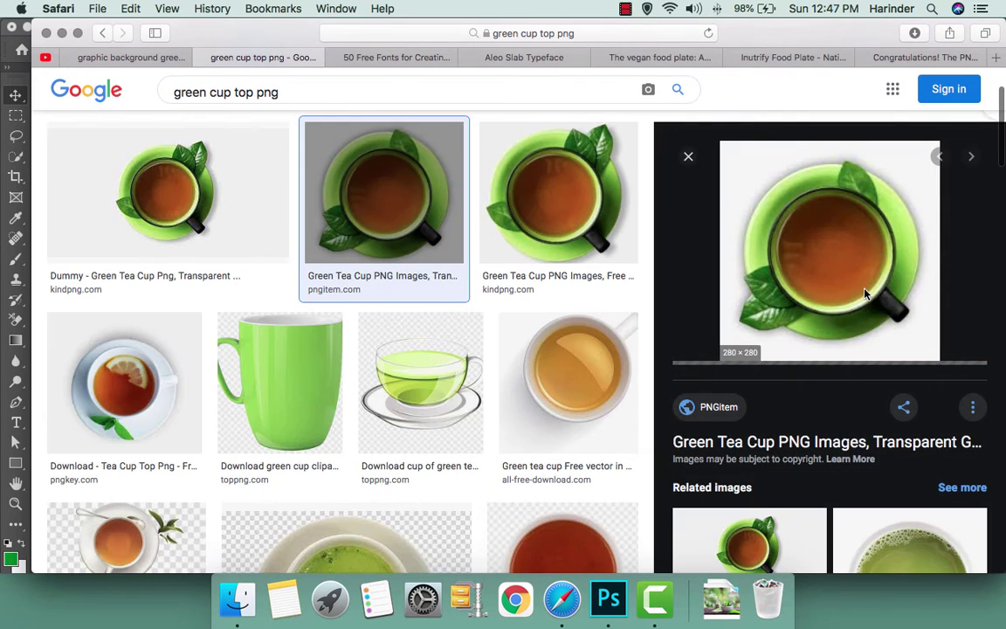
{"action": "scroll", "coordinate": [865, 293], "scroll_direction": "down", "scroll_amount": 5}
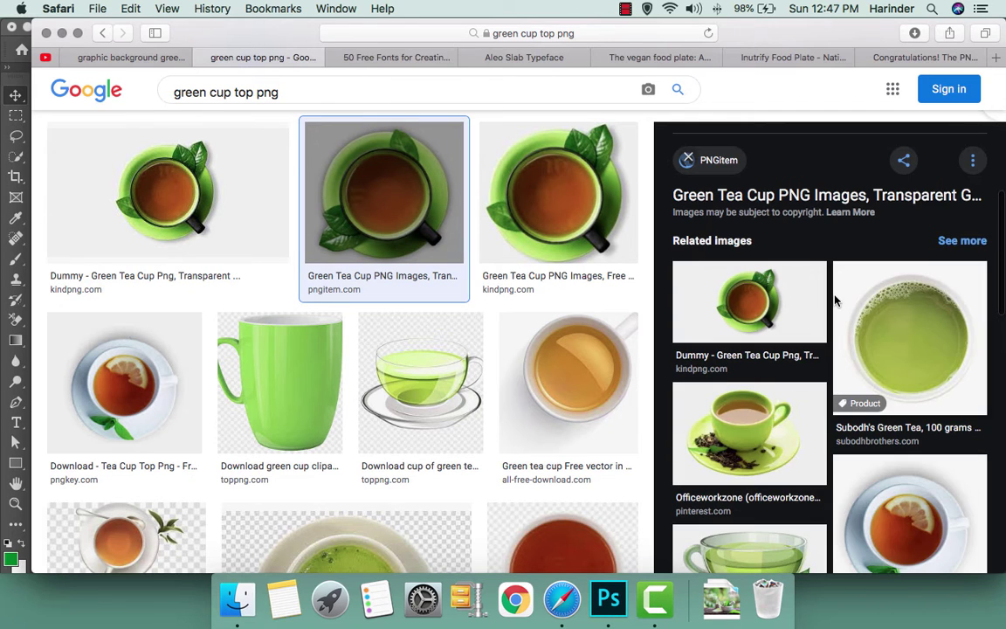
{"action": "left_click", "coordinate": [749, 272]}
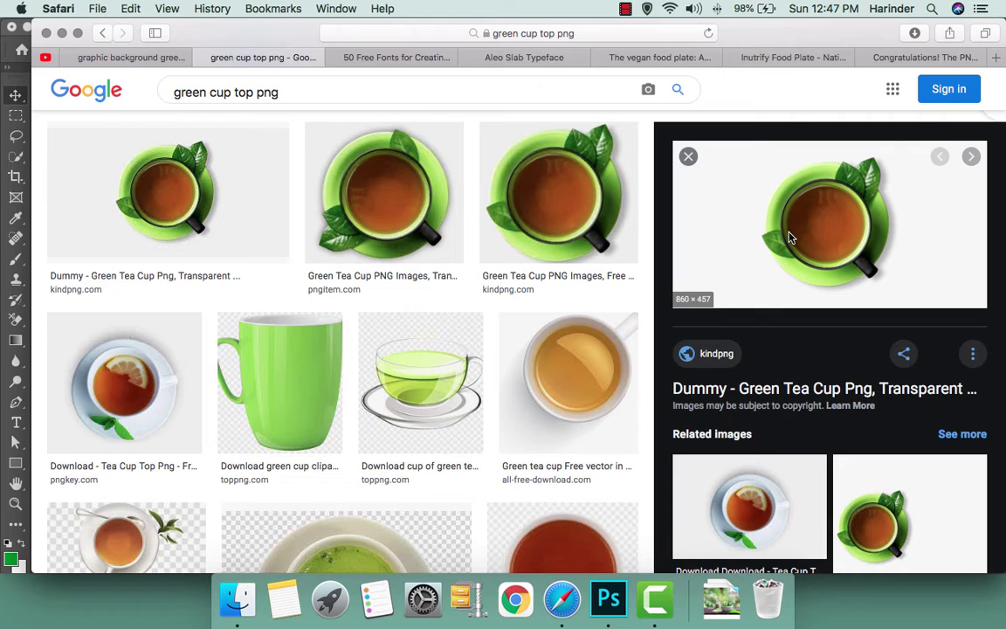
{"action": "left_click", "coordinate": [790, 238], "text": "super"}
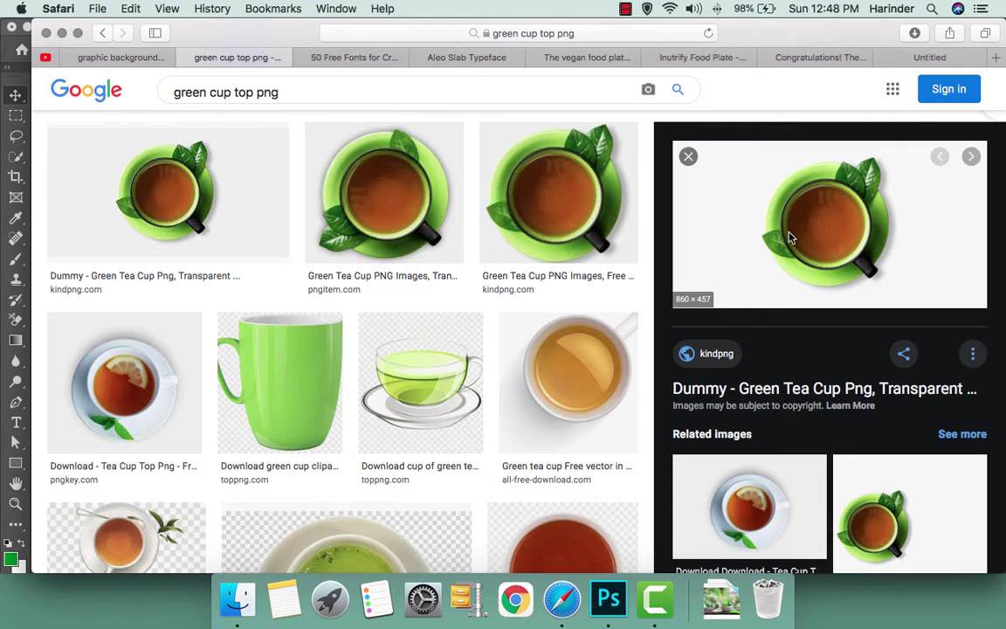
Download the green tea cup image from the kindpng page, checking the Downloads list
{"action": "left_click", "coordinate": [906, 57]}
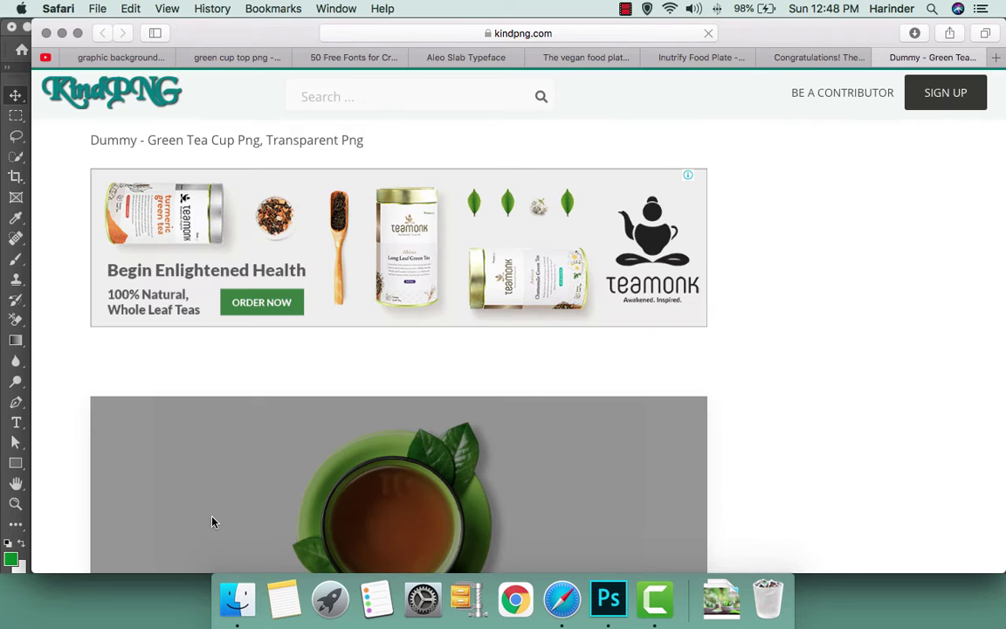
{"action": "scroll", "coordinate": [214, 520], "scroll_direction": "down", "scroll_amount": 3}
{"action": "scroll", "coordinate": [213, 520], "scroll_direction": "down", "scroll_amount": 5}
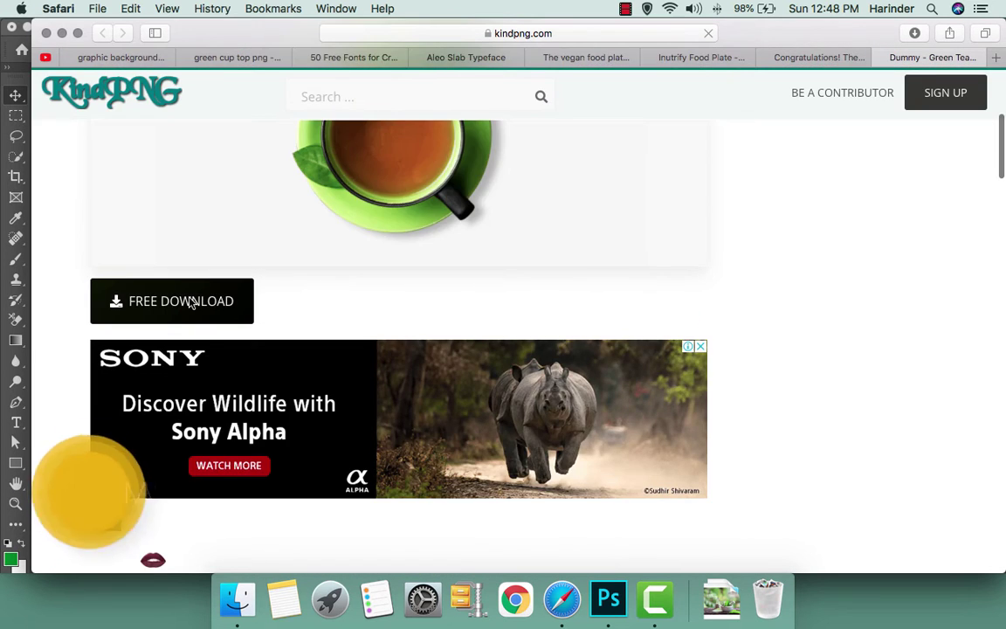
{"action": "left_click", "coordinate": [190, 301]}
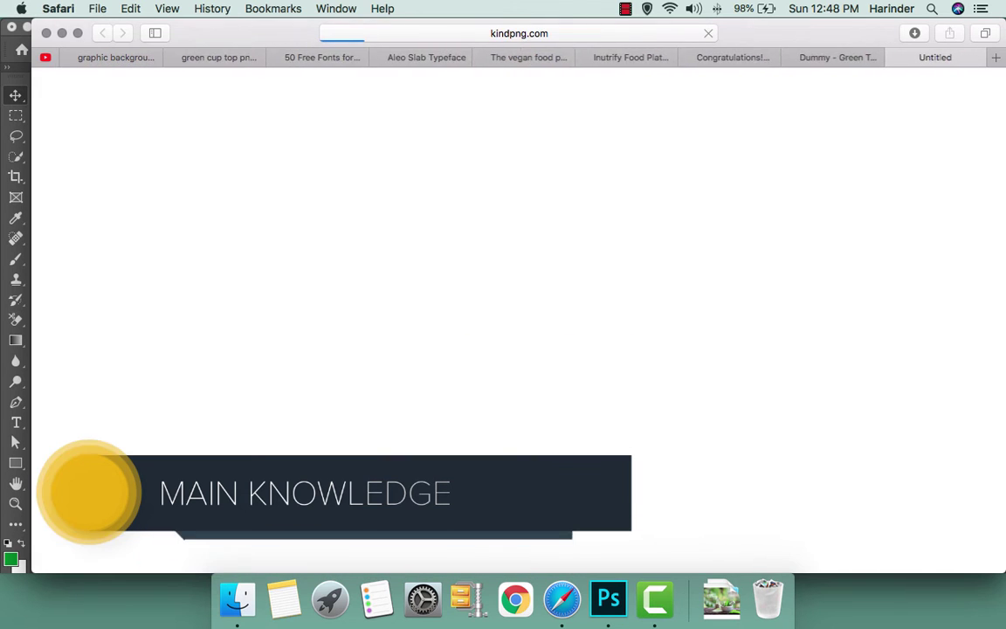
{"action": "scroll", "coordinate": [664, 299], "scroll_direction": "down", "scroll_amount": 2}
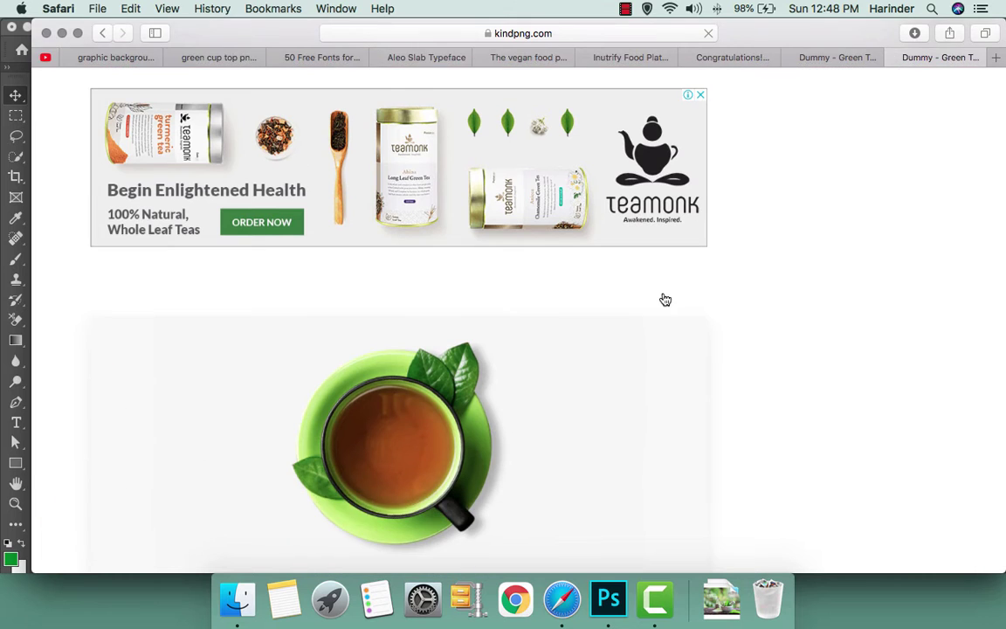
{"action": "scroll", "coordinate": [541, 314], "scroll_direction": "down", "scroll_amount": 1}
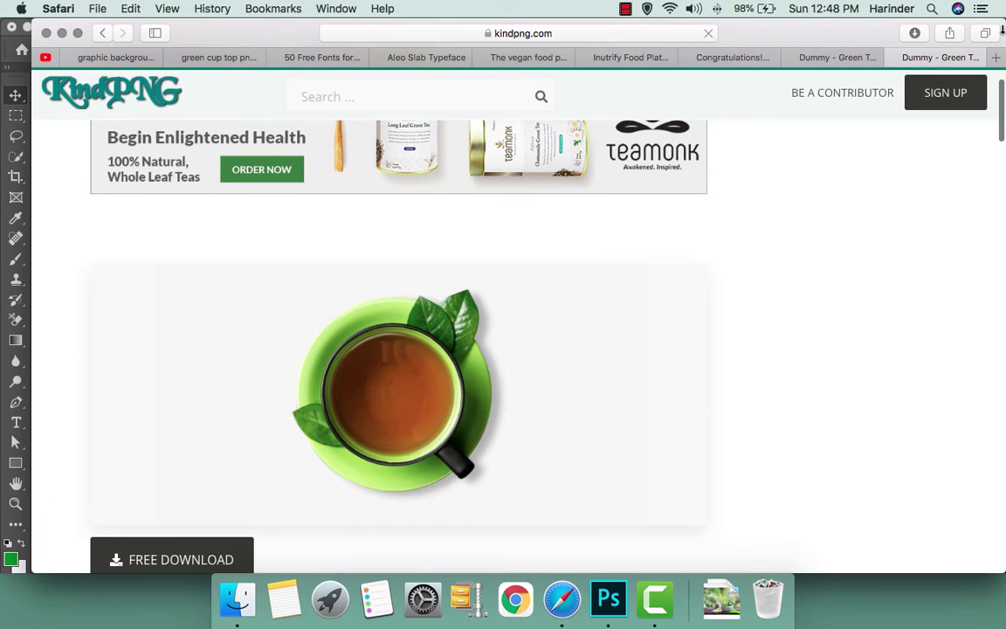
{"action": "left_click", "coordinate": [912, 33]}
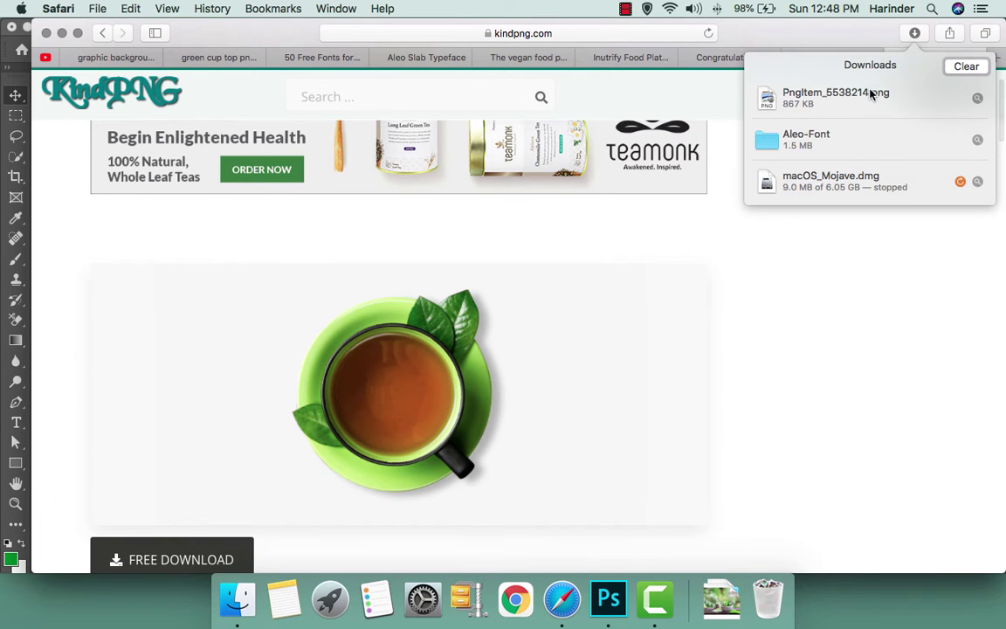
{"action": "left_click", "coordinate": [445, 349]}
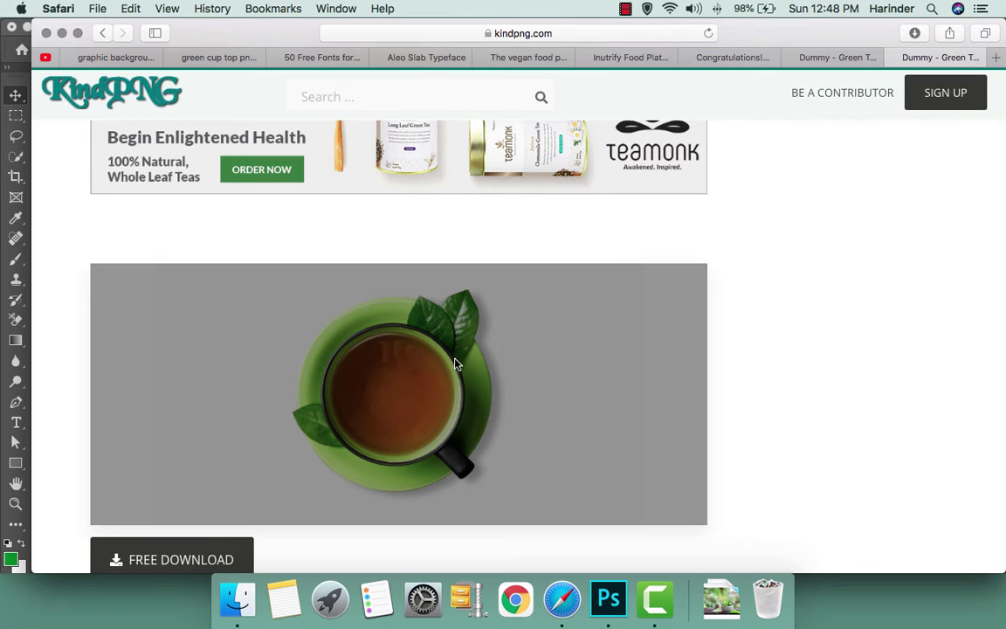
{"action": "scroll", "coordinate": [463, 369], "scroll_direction": "down", "scroll_amount": 2}
{"action": "left_click", "coordinate": [204, 507]}
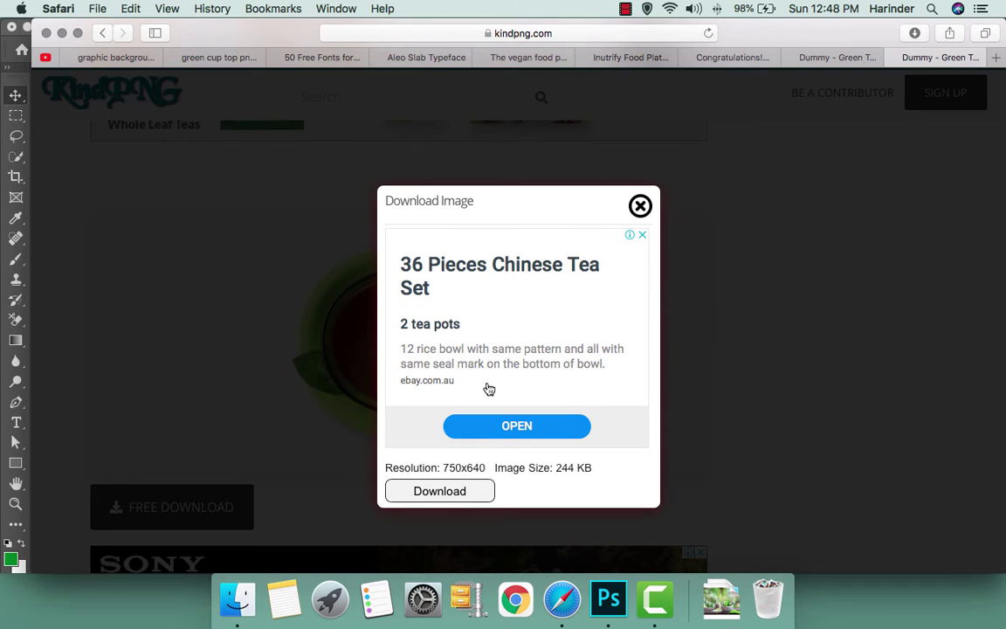
{"action": "left_click", "coordinate": [436, 497]}
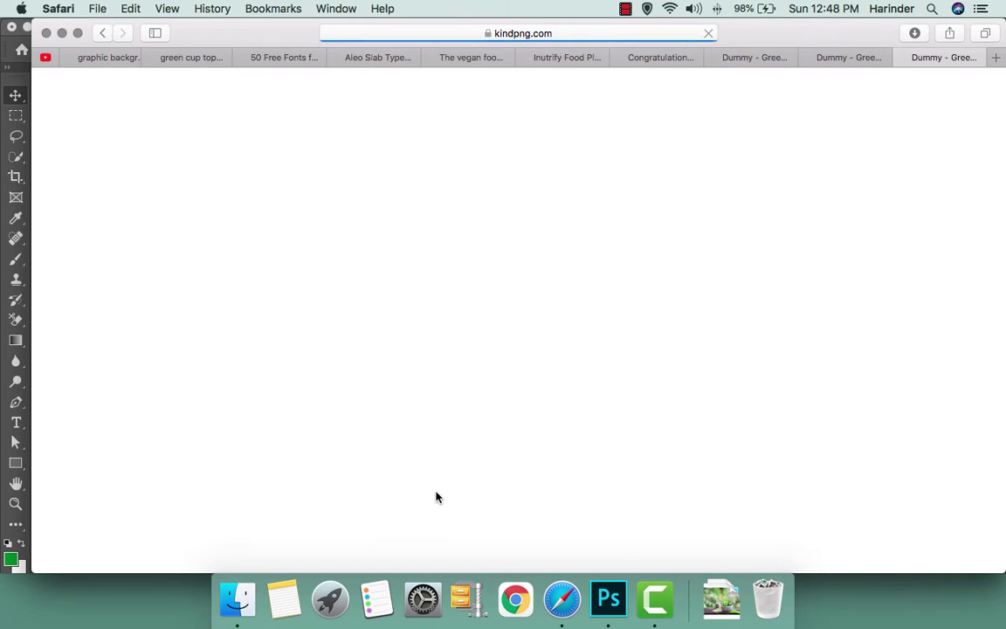
{"action": "scroll", "coordinate": [396, 430], "scroll_direction": "down", "scroll_amount": 5}
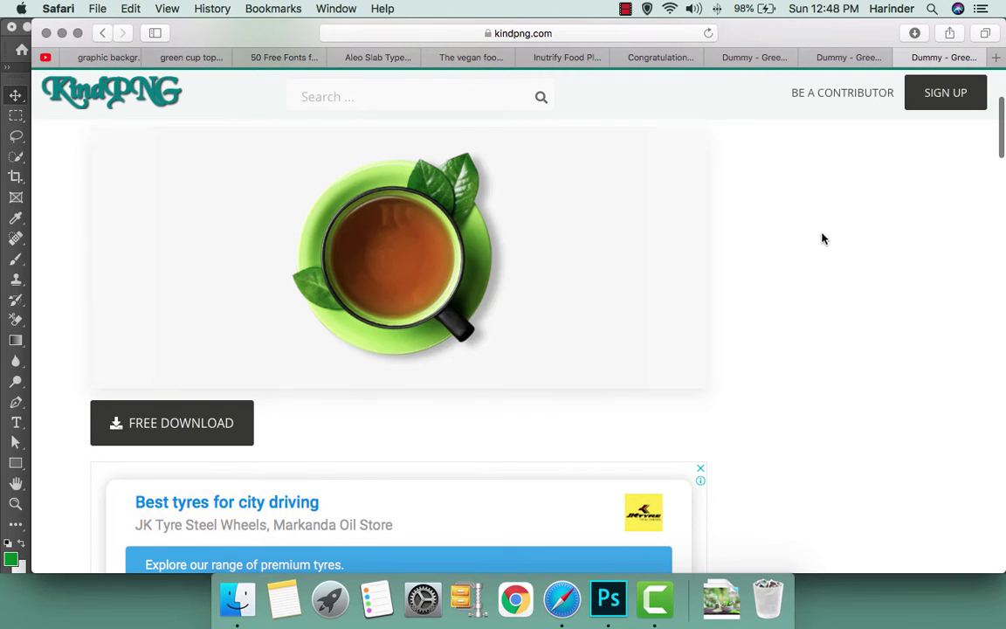
Return to the 'green cup top png' results and preview the third green tea cup
{"action": "left_click", "coordinate": [659, 58]}
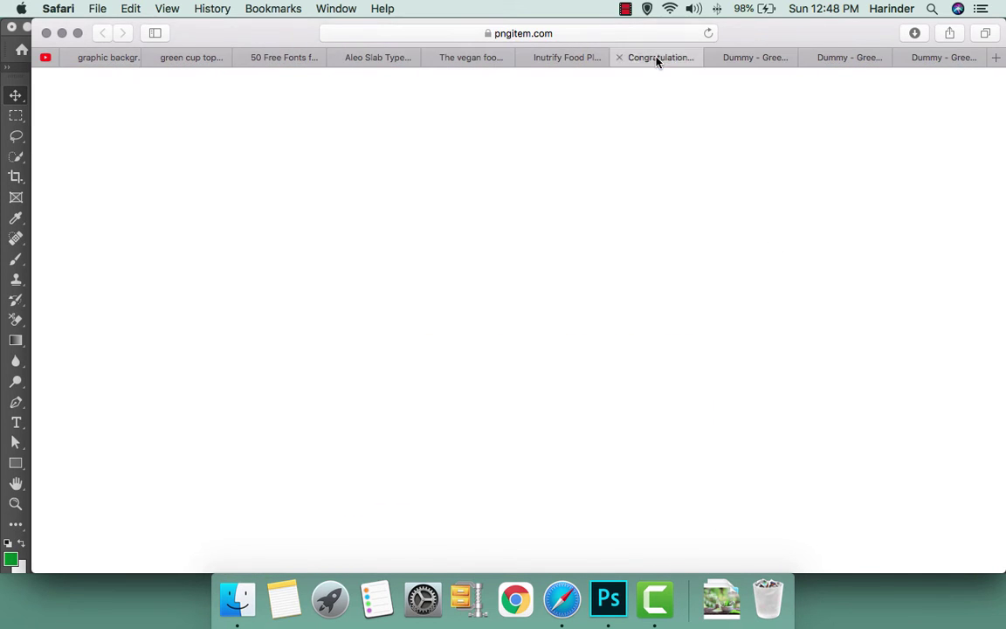
{"action": "left_click", "coordinate": [509, 61]}
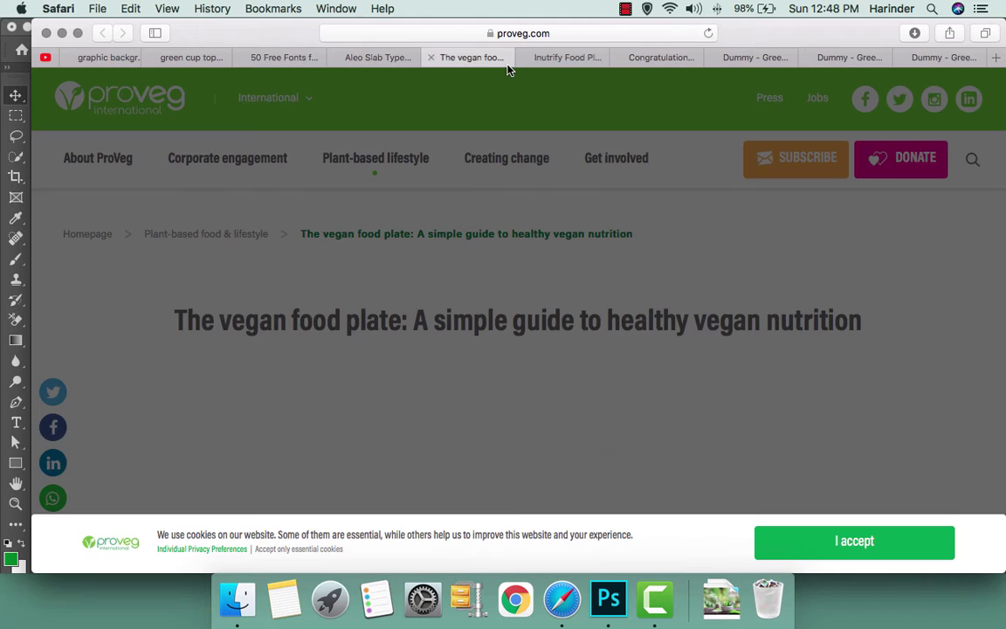
{"action": "left_click", "coordinate": [262, 63]}
{"action": "left_click", "coordinate": [187, 58]}
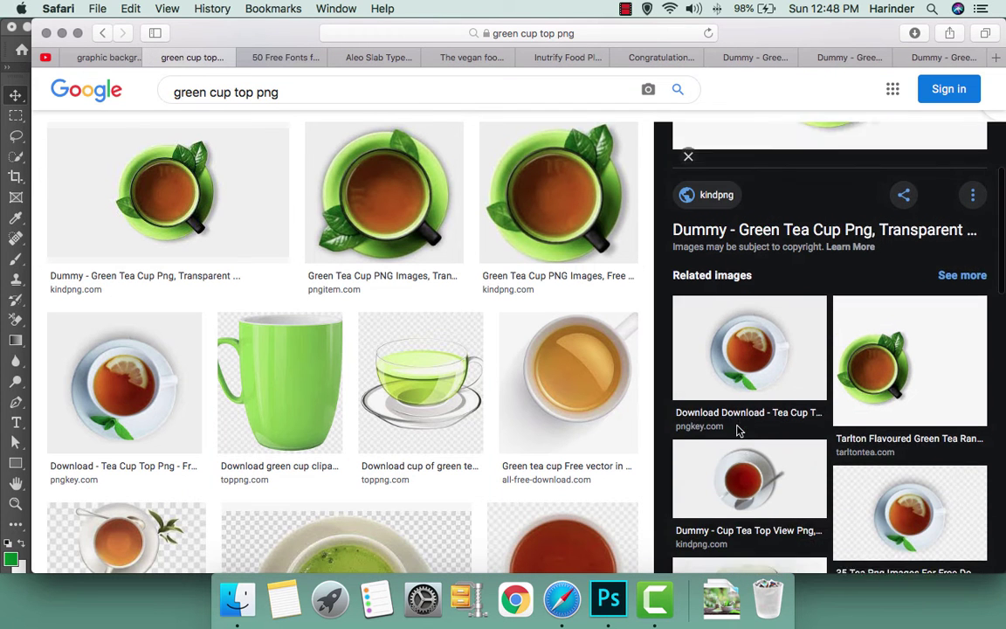
{"action": "scroll", "coordinate": [736, 429], "scroll_direction": "down", "scroll_amount": 1}
{"action": "scroll", "coordinate": [828, 476], "scroll_direction": "down", "scroll_amount": 5}
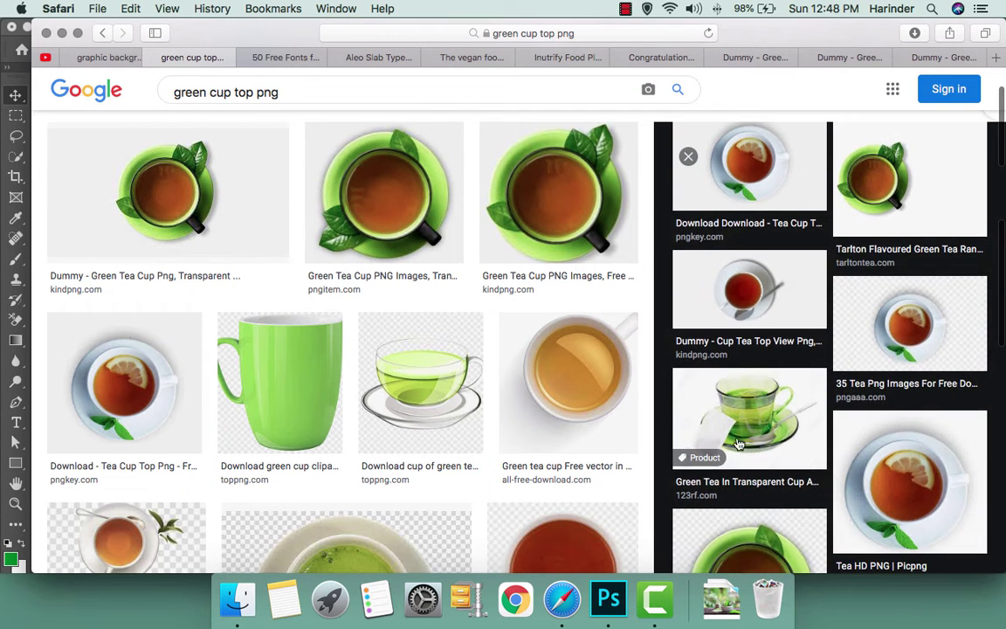
{"action": "scroll", "coordinate": [865, 541], "scroll_direction": "down", "scroll_amount": 3}
{"action": "left_click", "coordinate": [519, 214]}
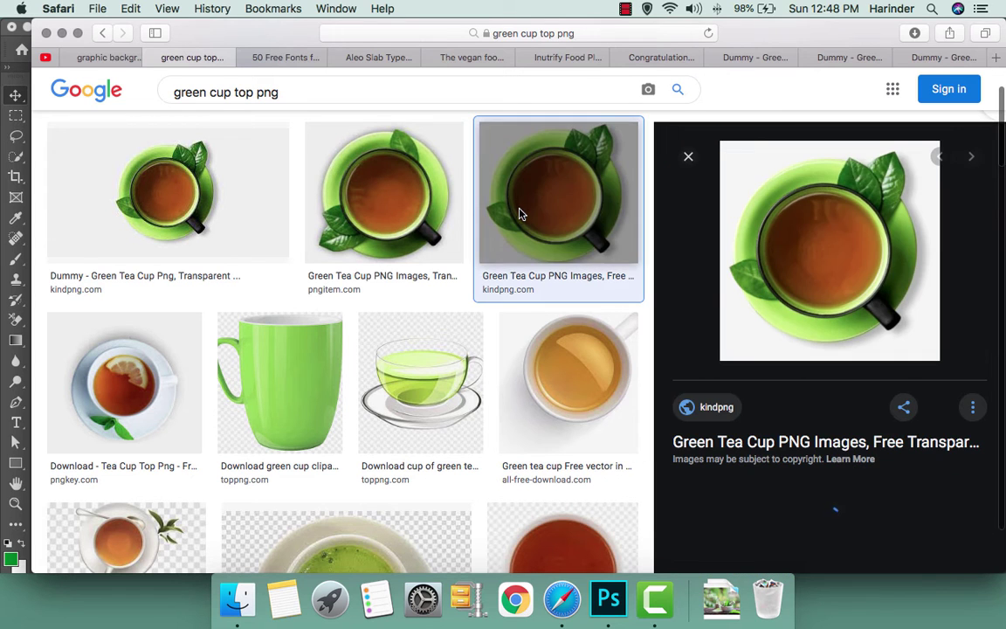
Copy the top-down green tea cup image from its large preview
{"action": "scroll", "coordinate": [842, 333], "scroll_direction": "down", "scroll_amount": 4}
{"action": "scroll", "coordinate": [835, 364], "scroll_direction": "up", "scroll_amount": 1}
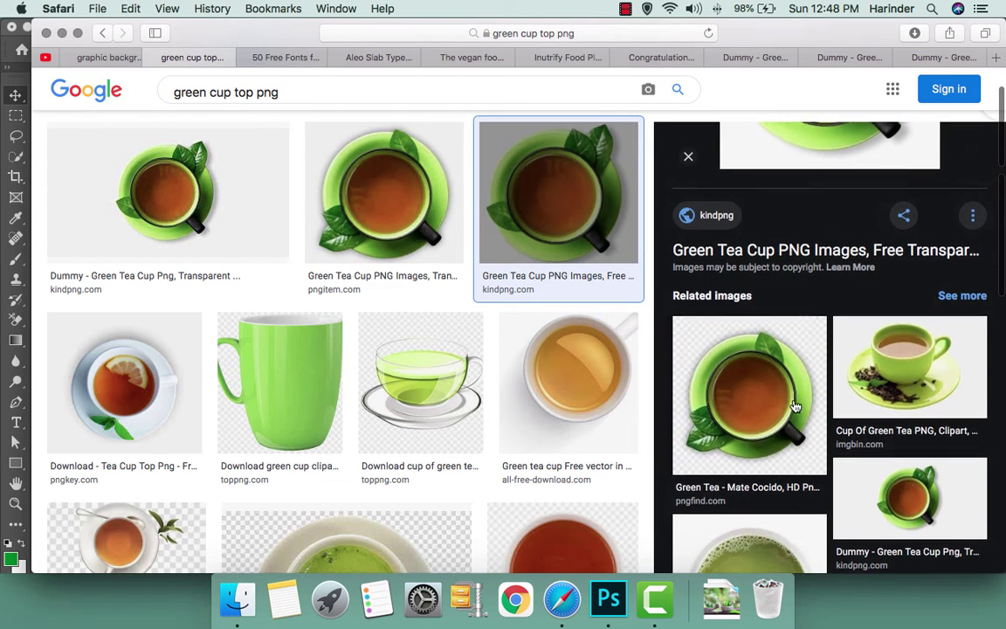
{"action": "scroll", "coordinate": [783, 406], "scroll_direction": "down", "scroll_amount": 4}
{"action": "left_click", "coordinate": [876, 385]}
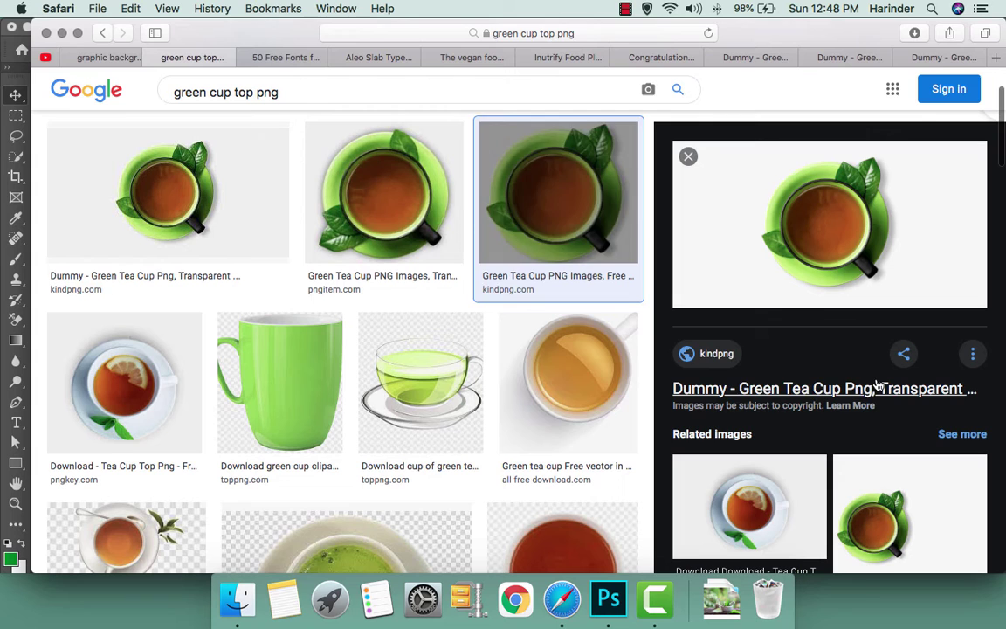
{"action": "right_click", "coordinate": [824, 254]}
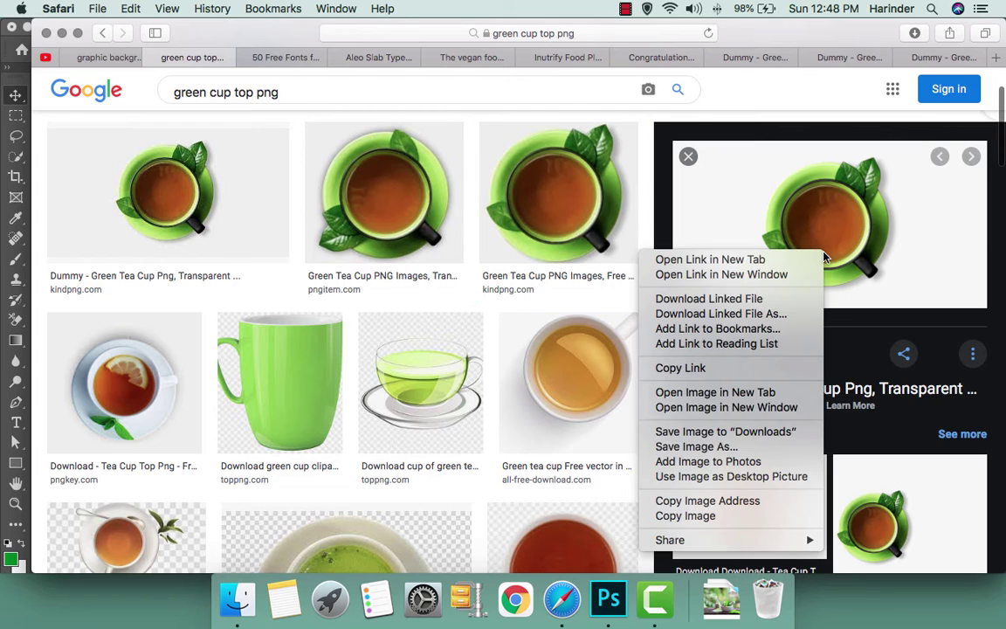
{"action": "left_click", "coordinate": [699, 515]}
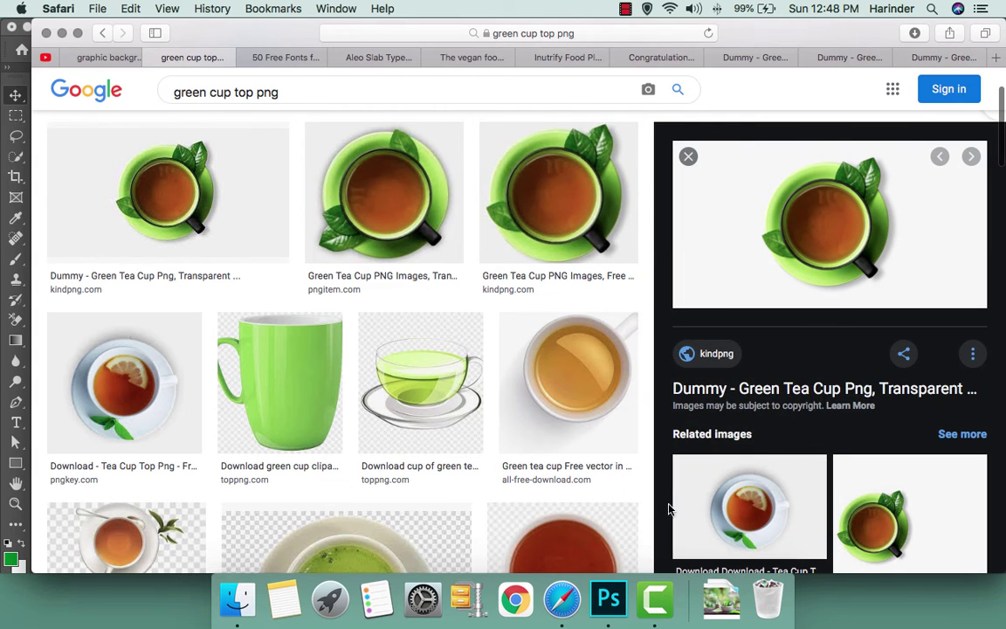
{"action": "left_click", "coordinate": [608, 598]}
Paste the tea cup into the ad and erase its grey backdrop with the Background Eraser
{"action": "key", "text": "super+v"}
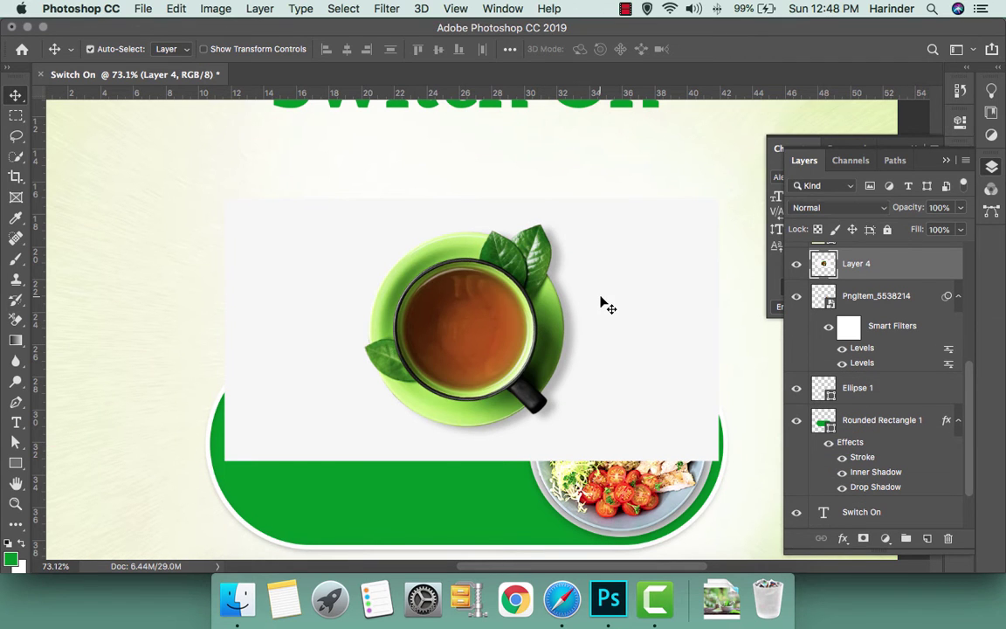
{"action": "key", "text": "r"}
{"action": "key", "text": "e"}
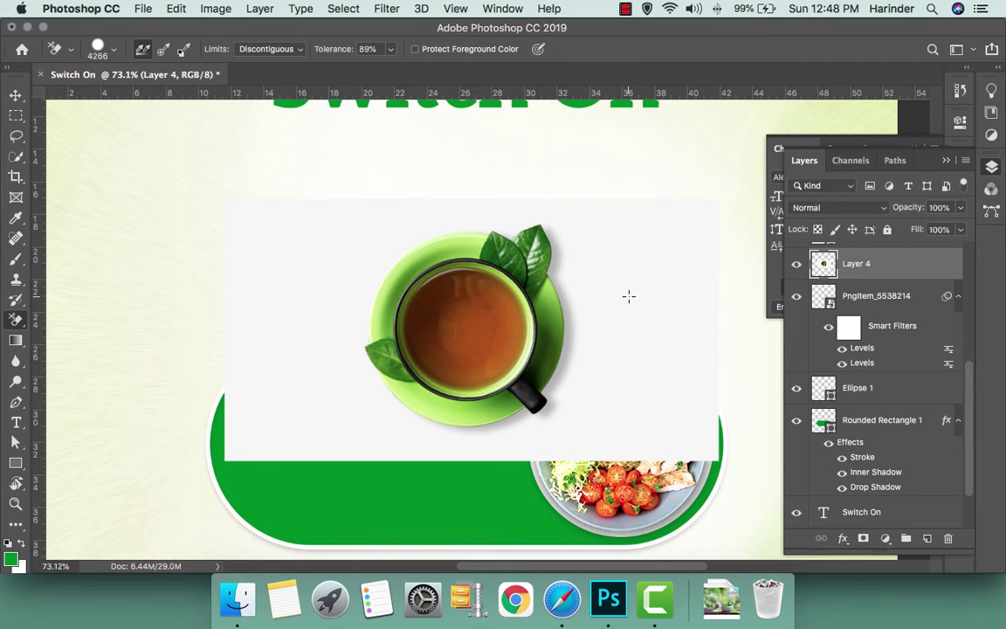
{"action": "left_click", "coordinate": [629, 296]}
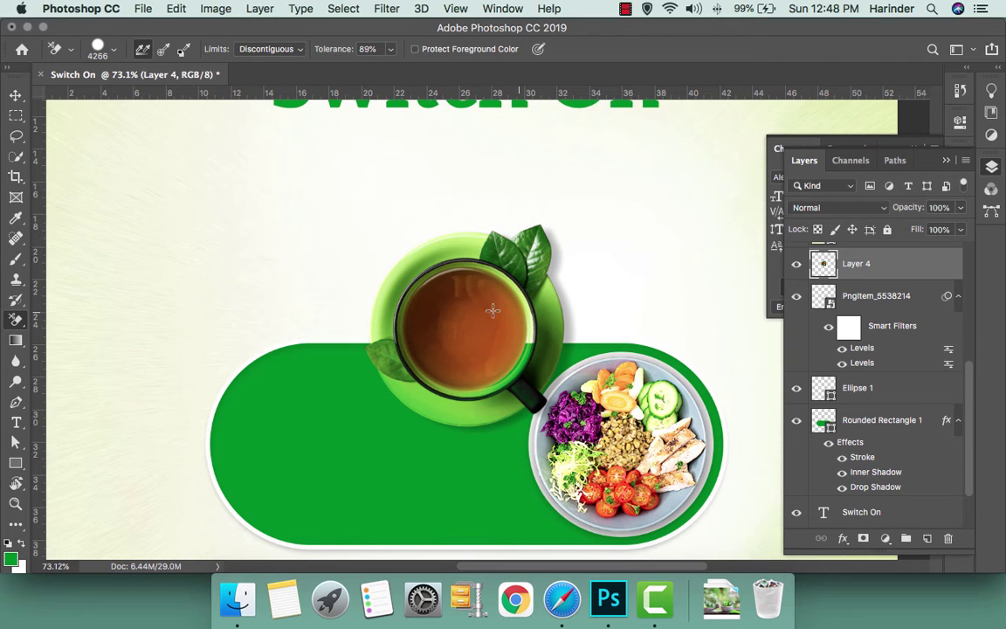
{"action": "key", "text": "v"}
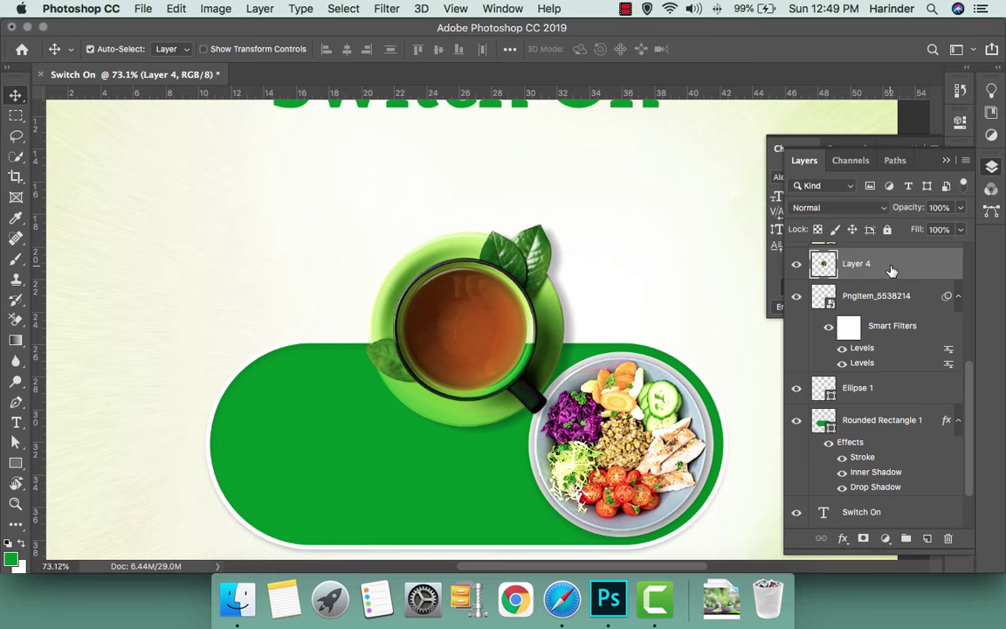
Convert the cup layer to a smart object and scale it to about 74%, tilted 30°
{"action": "right_click", "coordinate": [891, 270]}
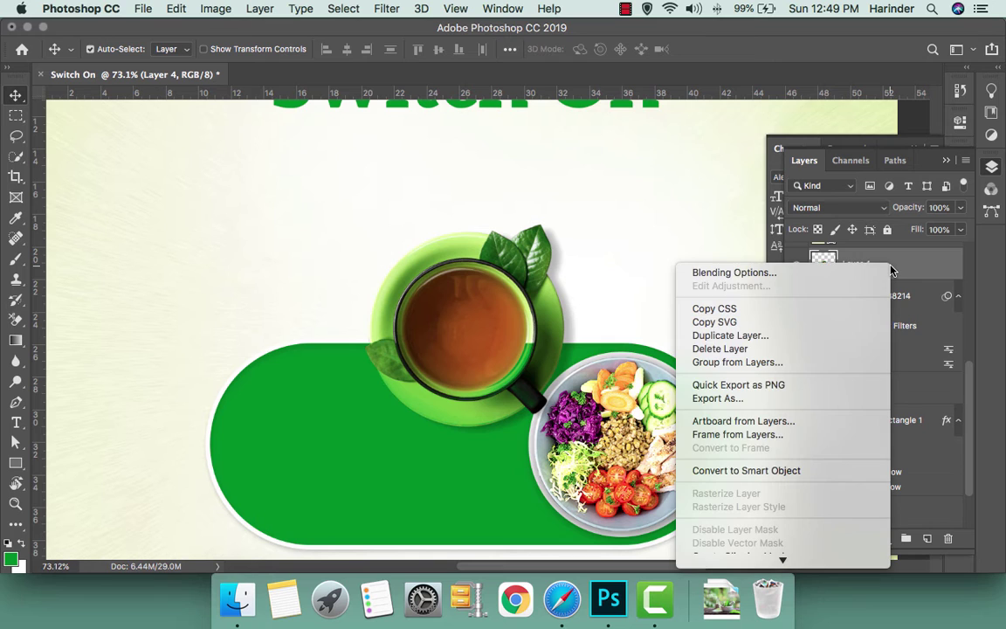
{"action": "left_click", "coordinate": [867, 472]}
{"action": "key", "text": "ctrl+t"}
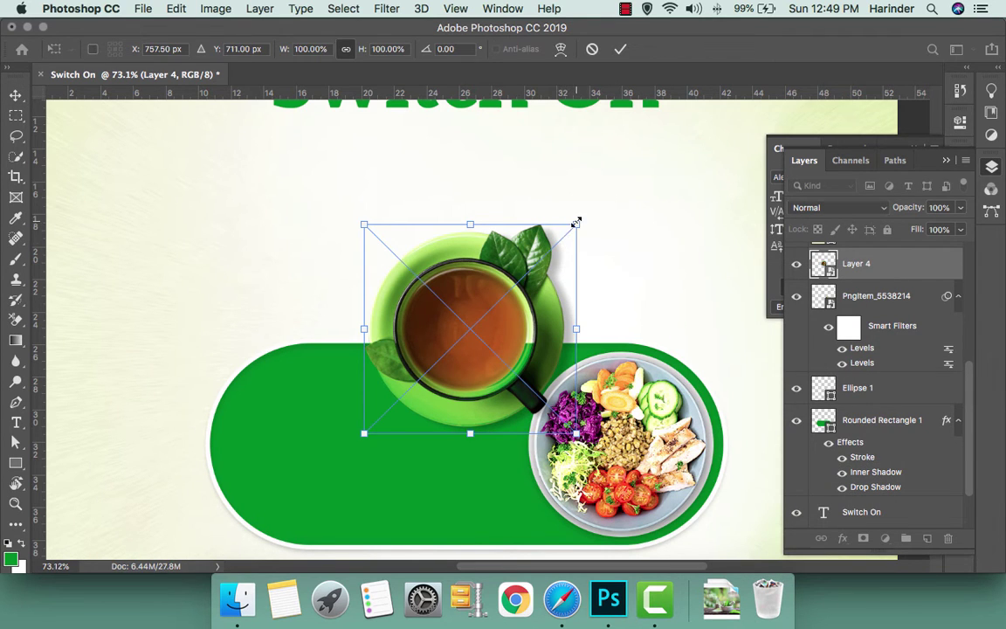
{"action": "mouse_move", "coordinate": [576, 223]}
{"action": "left_mouse_down"}
{"action": "mouse_move", "coordinate": [544, 220]}
{"action": "mouse_move", "coordinate": [570, 279]}
{"action": "left_mouse_up"}
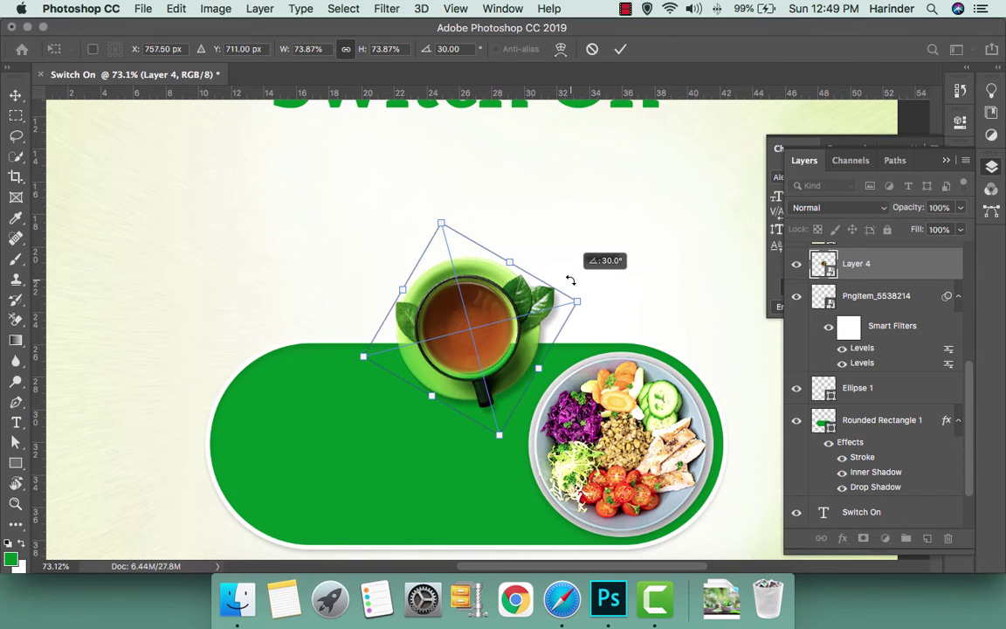
{"action": "key", "text": "Return"}
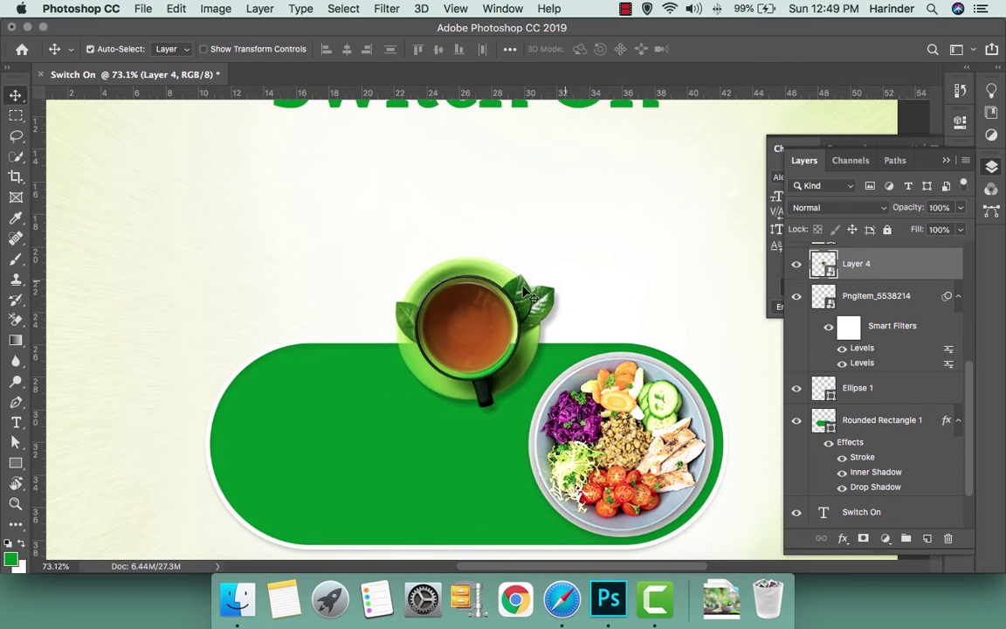
Mask the tea cup so only its part above the green bar shows
{"action": "left_click", "coordinate": [16, 115]}
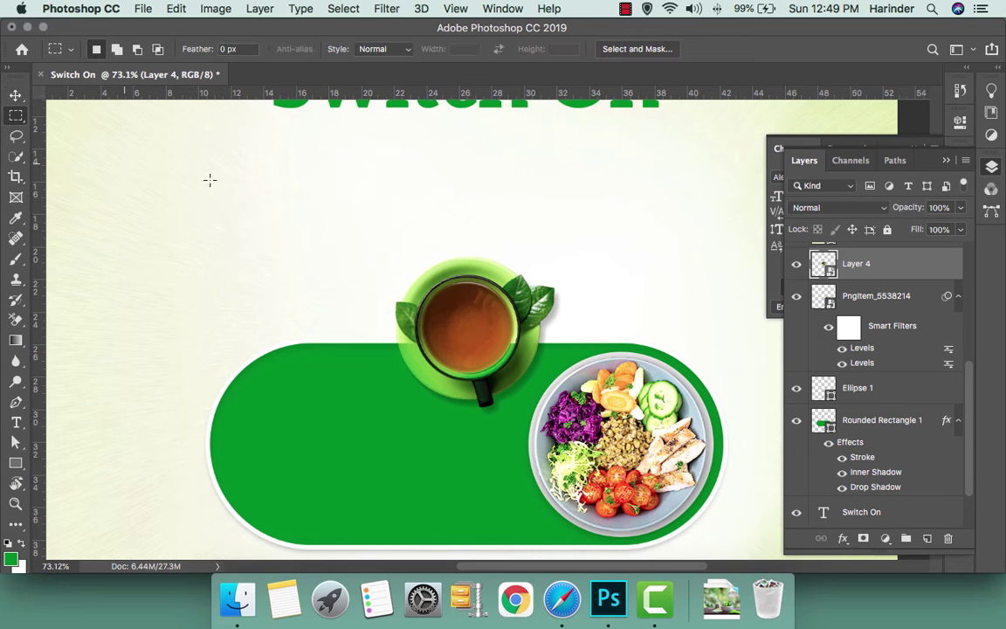
{"action": "mouse_move", "coordinate": [225, 189]}
{"action": "left_mouse_down"}
{"action": "mouse_move", "coordinate": [608, 340]}
{"action": "mouse_move", "coordinate": [613, 334]}
{"action": "left_mouse_up"}
{"action": "left_click", "coordinate": [863, 539]}
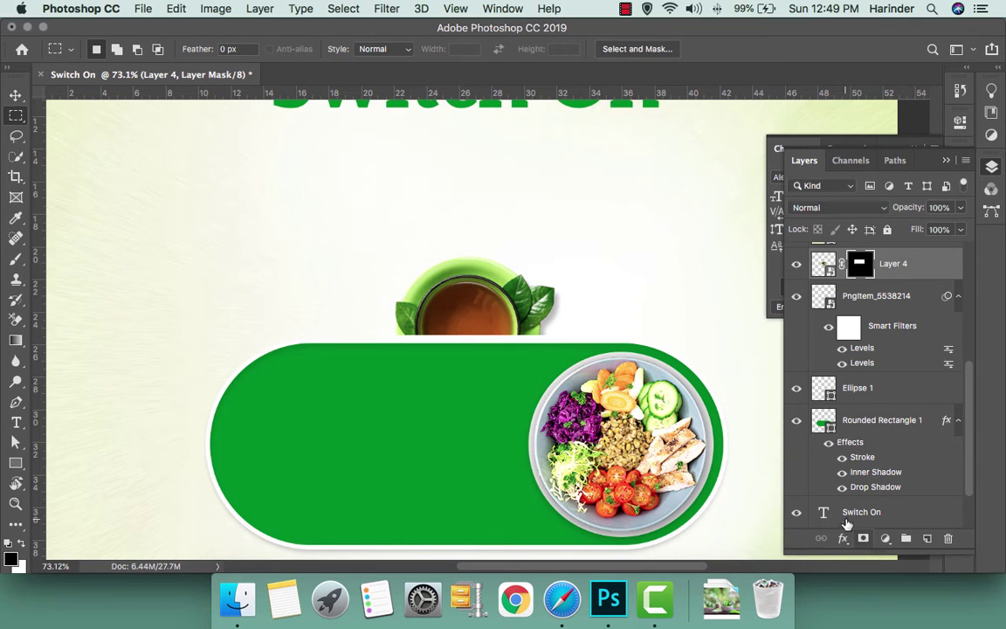
{"action": "key", "text": "v"}
Shrink the masked cup to about 84% and nudge it down onto the green bar
{"action": "key", "text": "ctrl+t"}
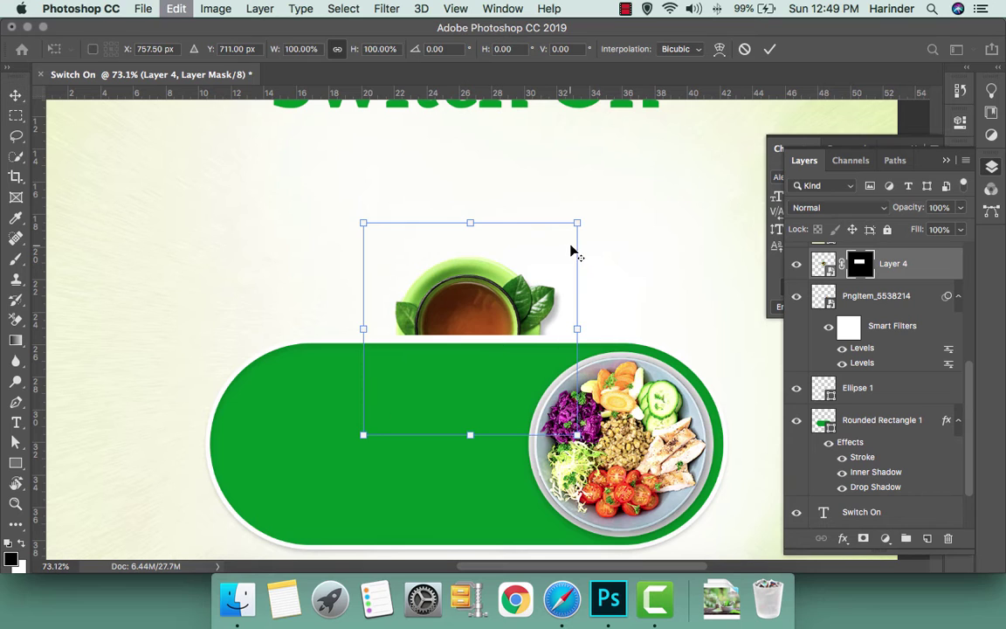
{"action": "left_click_drag", "start_coordinate": [574, 224], "coordinate": [548, 230]}
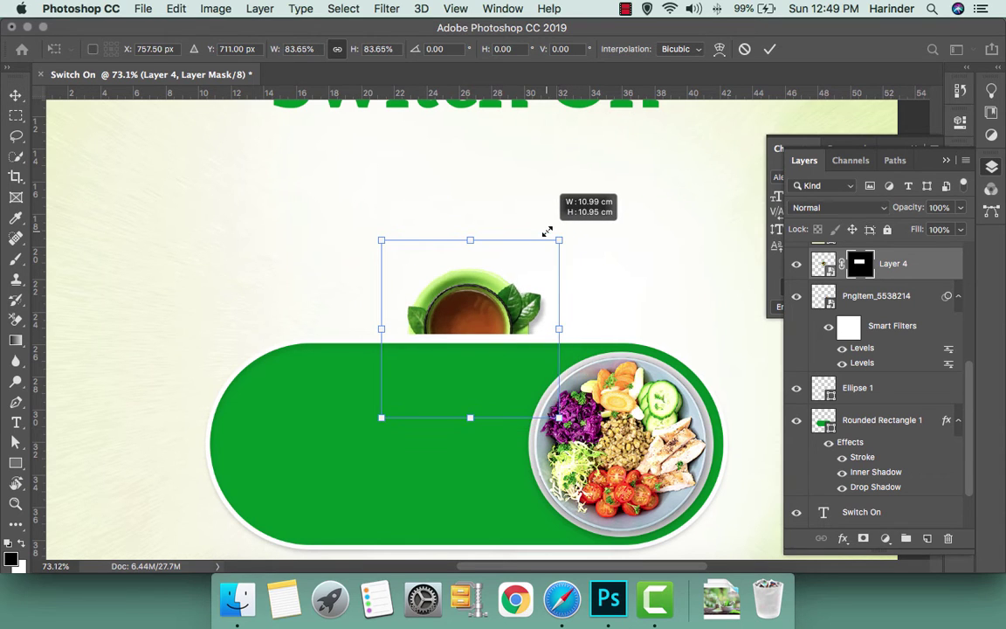
{"action": "key", "text": "Return"}
{"action": "key", "text": "Down"}
{"action": "key", "text": "Down"}
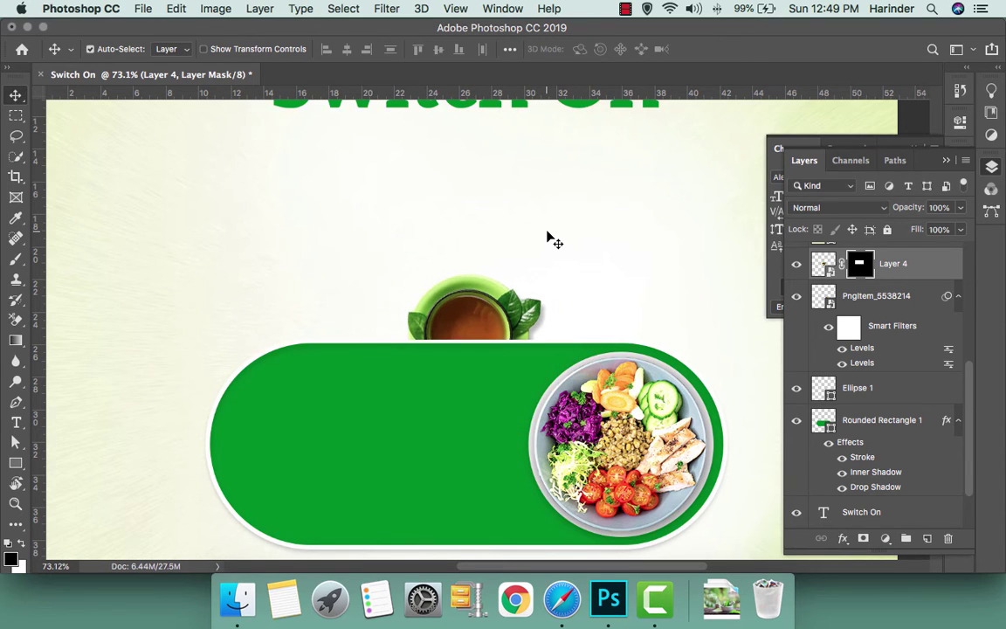
{"action": "key", "text": "Down"}
{"action": "key", "text": "Down"}
{"action": "key", "text": "Down"}
{"action": "key", "text": "Down"}
{"action": "key", "text": "Down"}
{"action": "key", "text": "Down"}
{"action": "key", "text": "Down"}
{"action": "key", "text": "Down"}
{"action": "key", "text": "Down"}
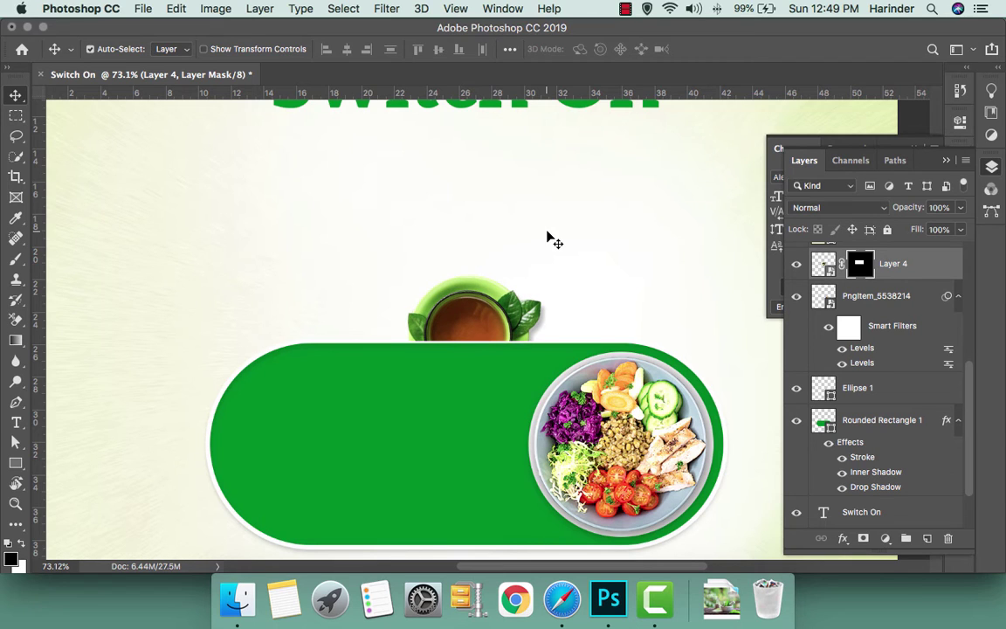
{"action": "left_click", "coordinate": [16, 462]}
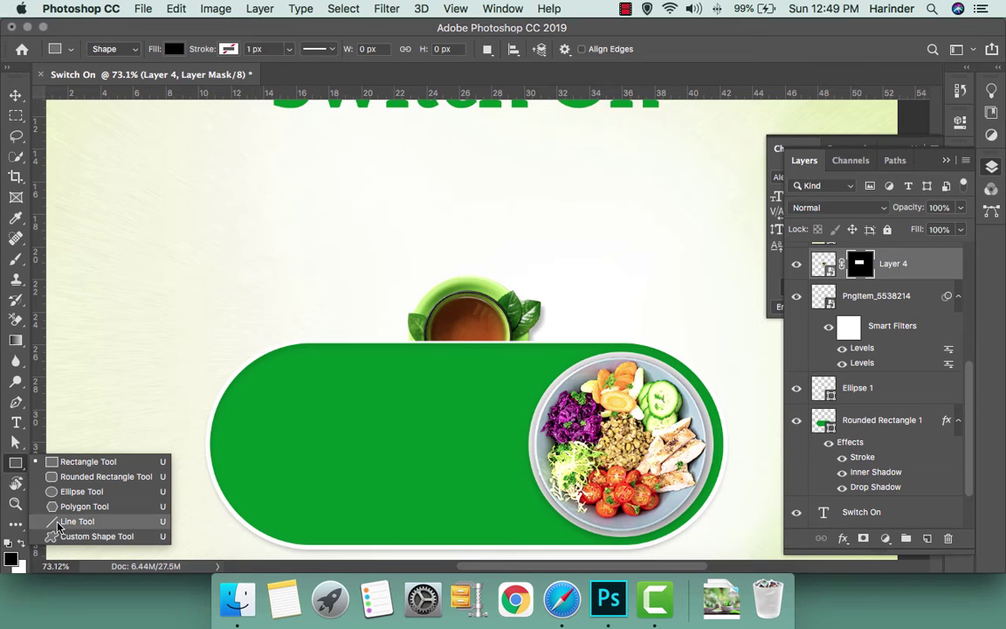
Draw a thin black 1112×21 px rounded rectangle bar above the cup
{"action": "left_click", "coordinate": [91, 476]}
{"action": "left_click_drag", "start_coordinate": [125, 238], "coordinate": [765, 273]}
{"action": "key", "text": "super+0"}
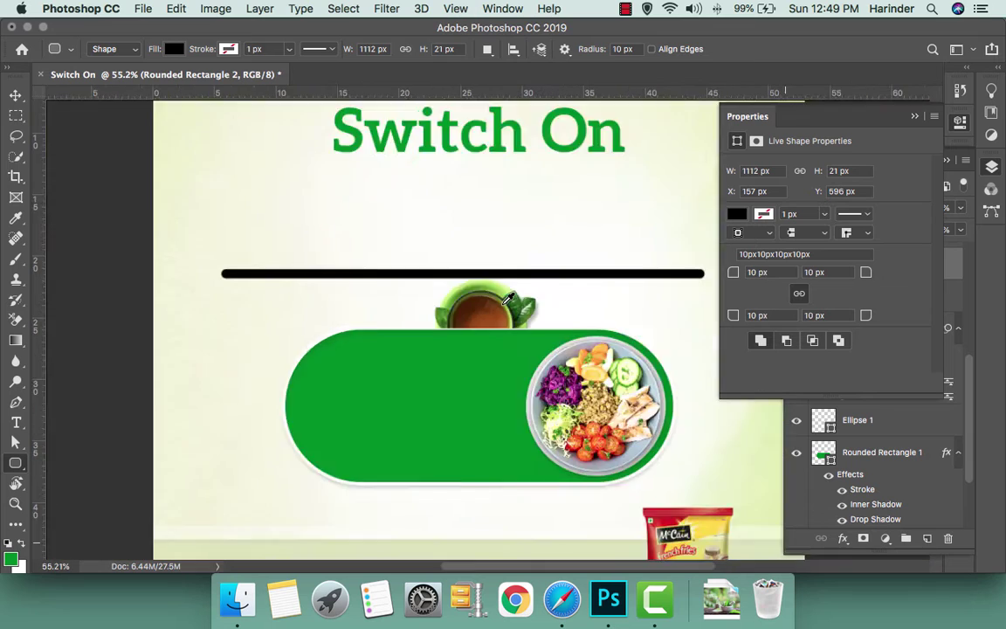
{"action": "key", "text": "super+0"}
{"action": "key", "text": "v"}
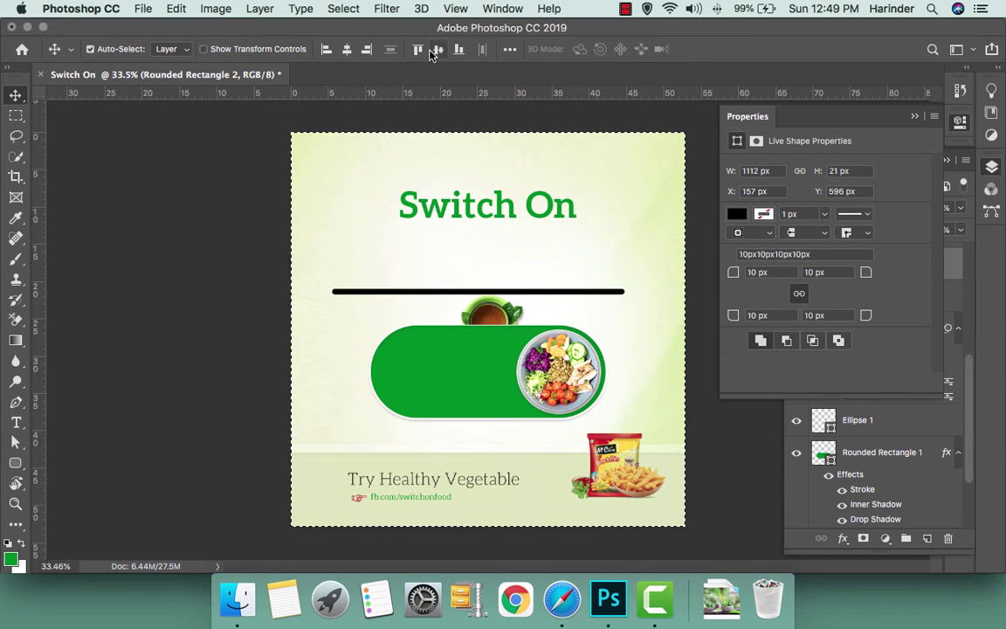
Centre the black bar, green toggle and tea cup horizontally on the canvas
{"action": "left_click_drag", "start_coordinate": [389, 117], "coordinate": [453, 230]}
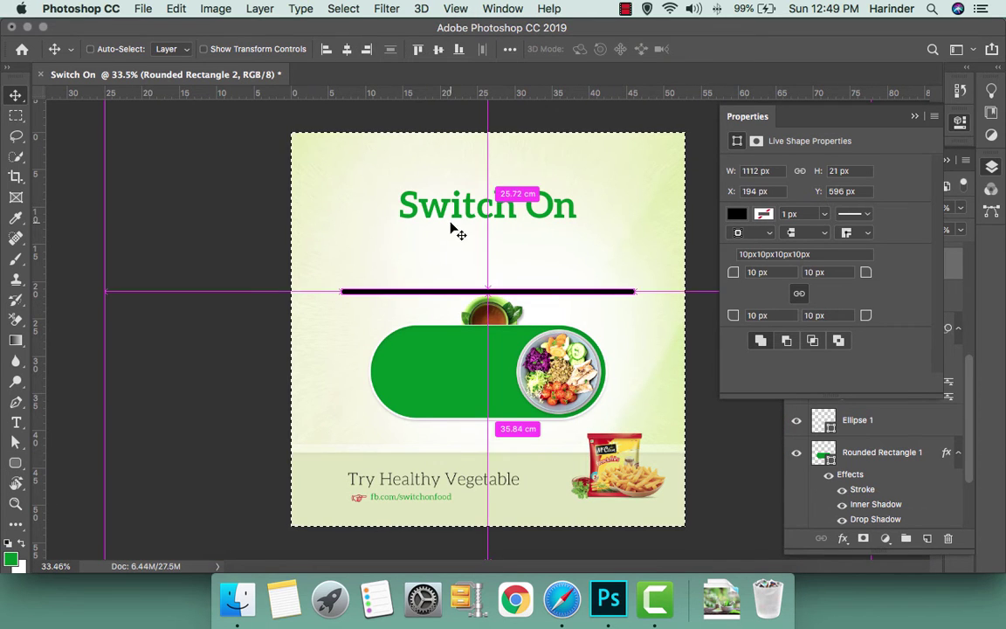
{"action": "left_click", "coordinate": [488, 341], "text": "super"}
{"action": "left_click", "coordinate": [90, 49]}
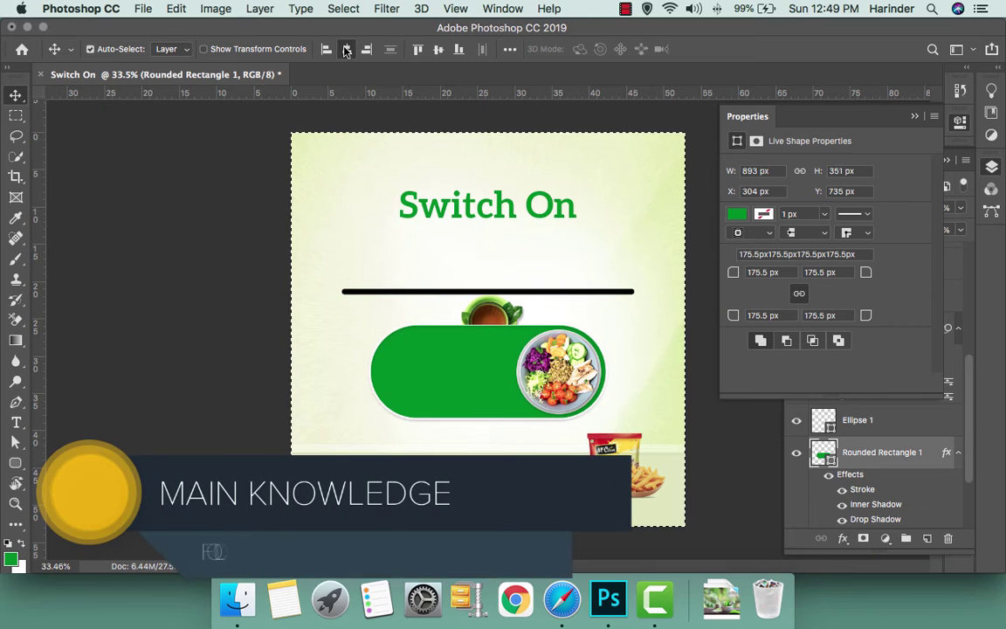
{"action": "key", "text": "super+d"}
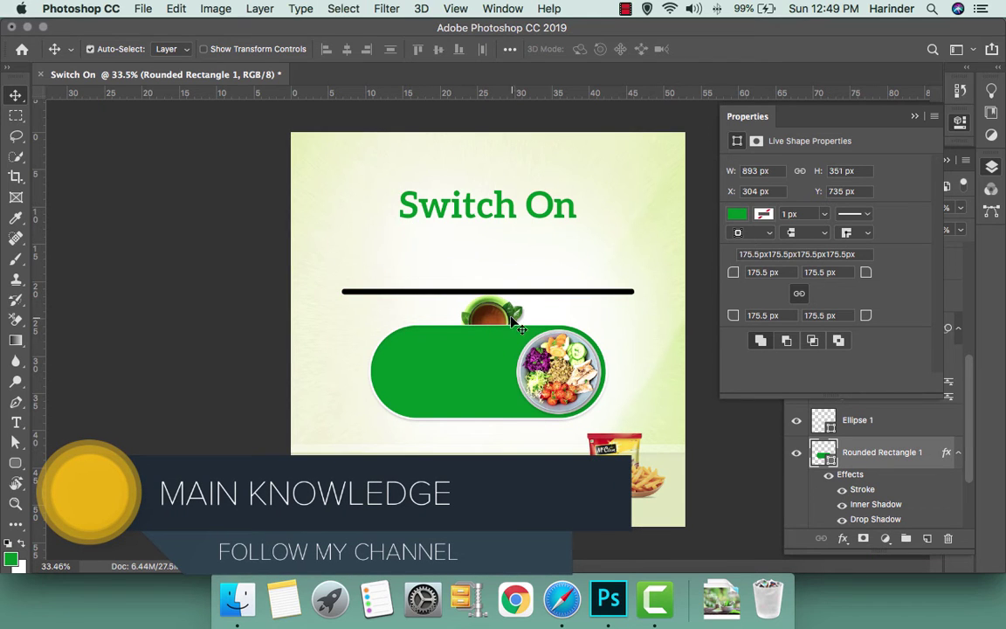
{"action": "left_click", "coordinate": [517, 327]}
{"action": "key", "text": "super+a"}
{"action": "left_click", "coordinate": [346, 49]}
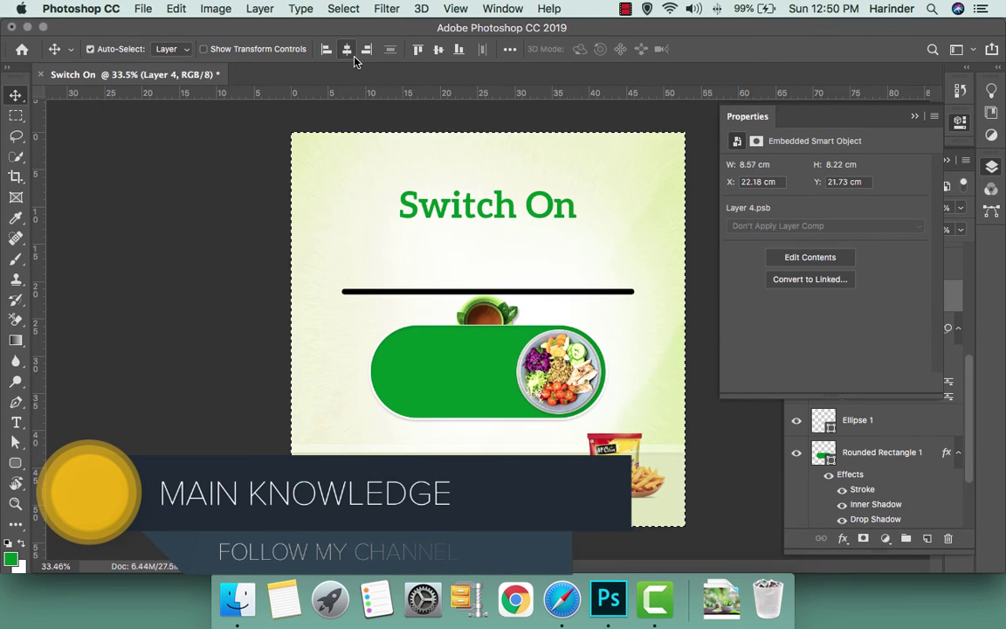
{"action": "key", "text": "super+d"}
{"action": "scroll", "coordinate": [431, 288], "scroll_direction": "up", "scroll_amount": 2}
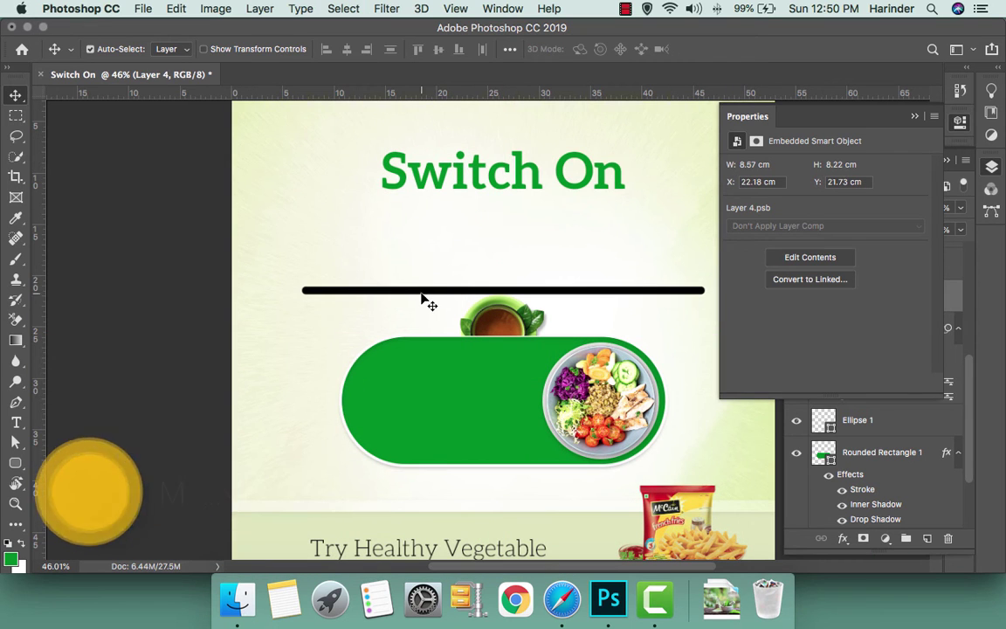
{"action": "left_click", "coordinate": [409, 261]}
{"action": "left_click", "coordinate": [416, 292]}
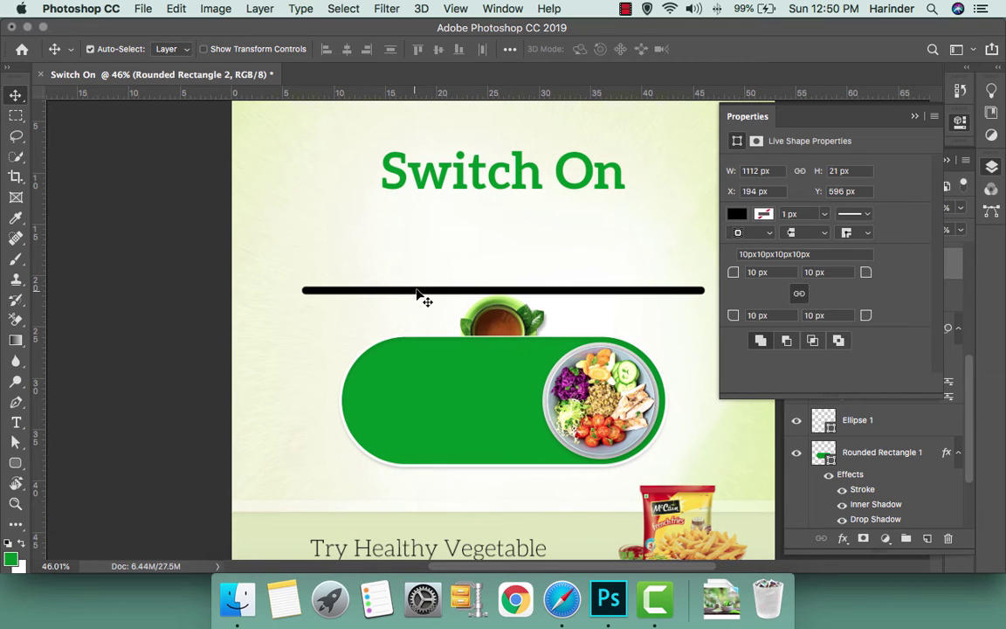
{"action": "left_click", "coordinate": [913, 118]}
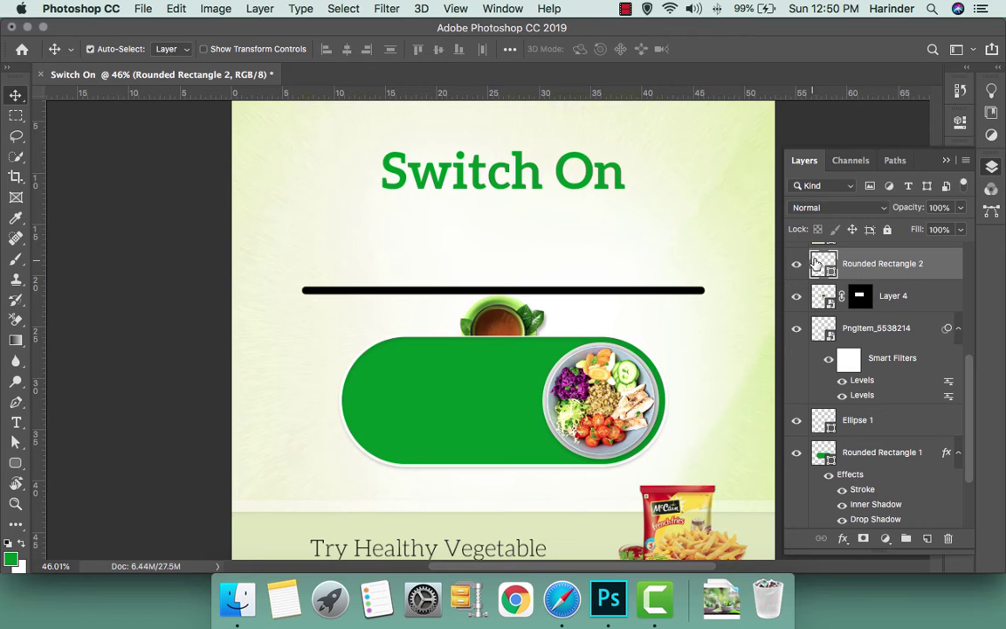
Fill the black bar with the toggle's green colour
{"action": "double_click", "coordinate": [818, 264]}
{"action": "left_click", "coordinate": [472, 368]}
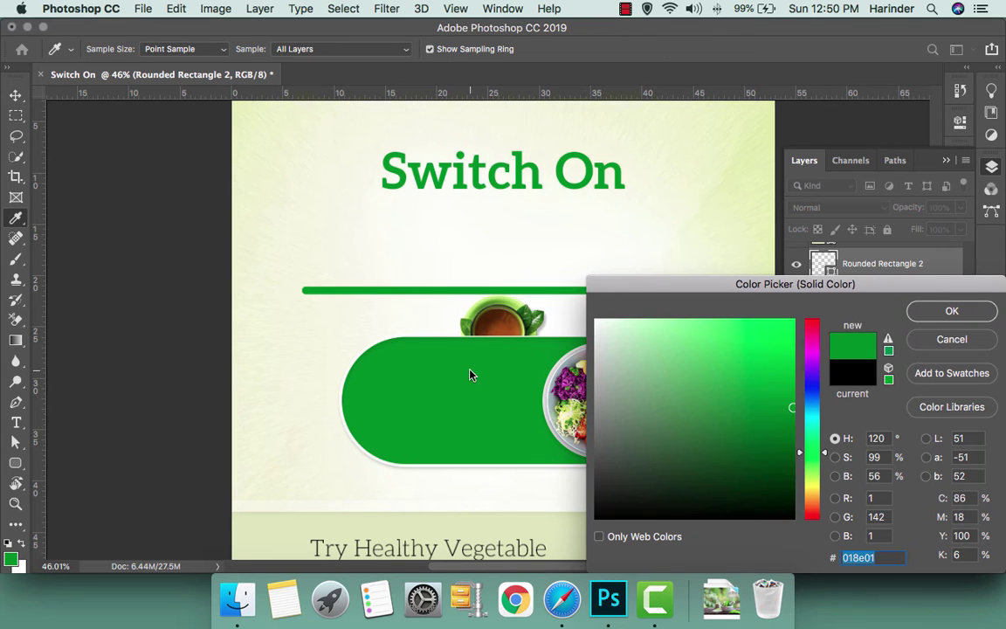
{"action": "key", "text": "Return"}
{"action": "key", "text": "v"}
{"action": "scroll", "coordinate": [467, 371], "scroll_direction": "up", "scroll_amount": 2}
{"action": "scroll", "coordinate": [463, 365], "scroll_direction": "up", "scroll_amount": 2}
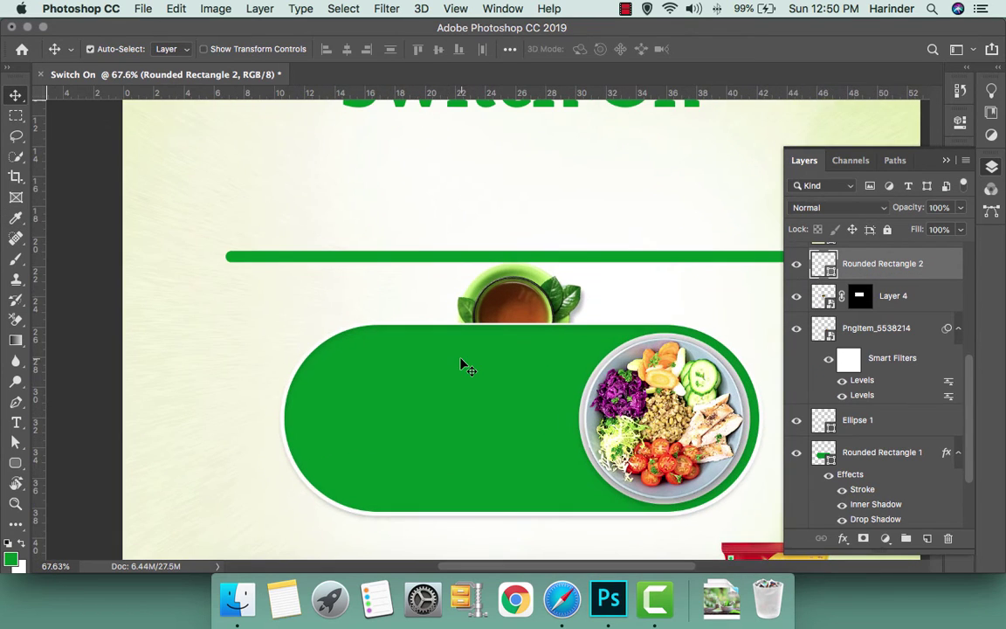
Add a Bevel and Emboss effect to the green bar
{"action": "left_click", "coordinate": [840, 537]}
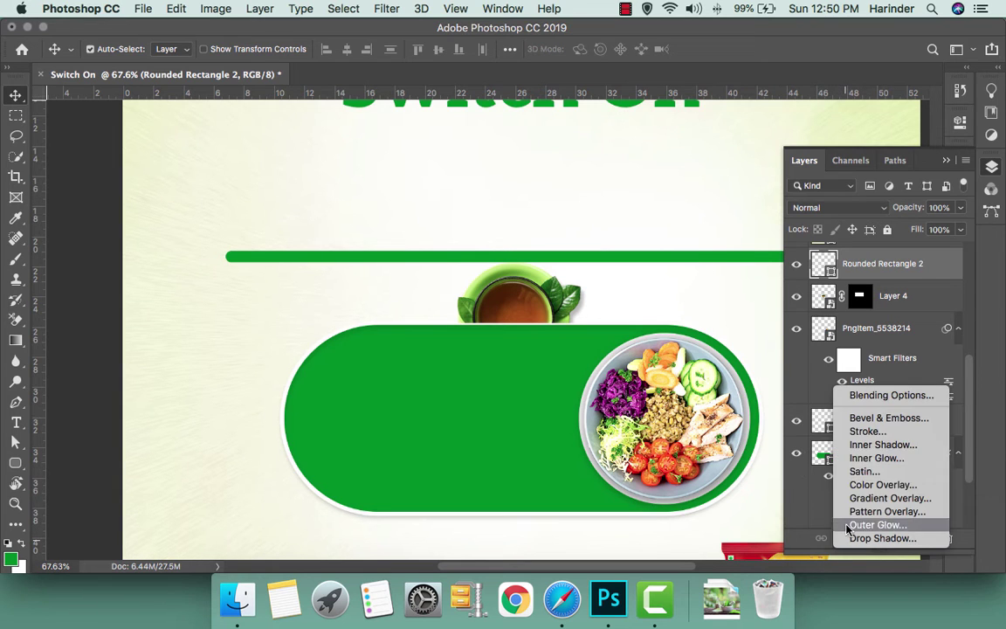
{"action": "left_click", "coordinate": [884, 419]}
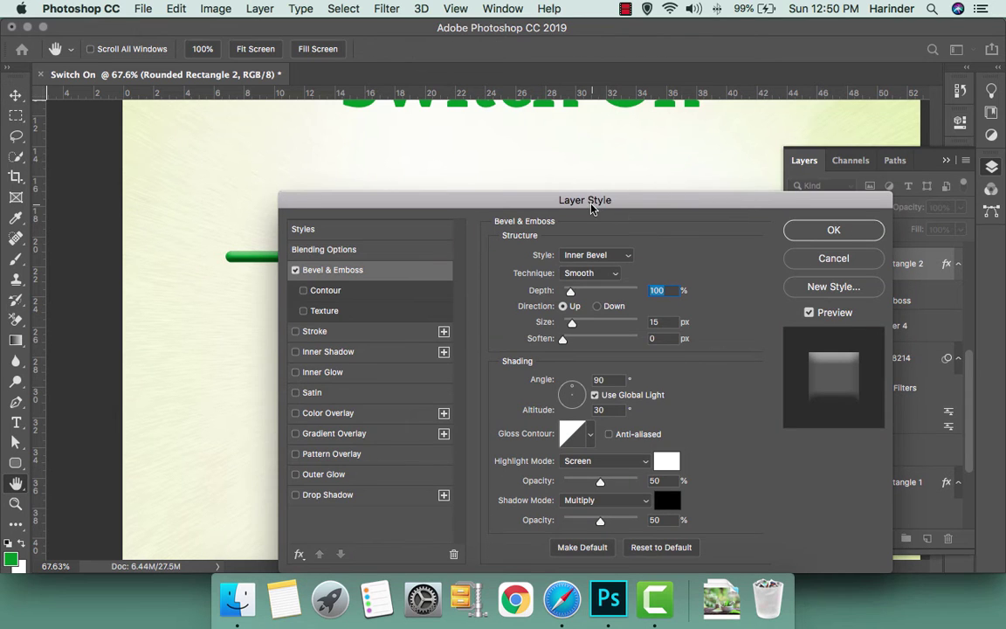
{"action": "left_click_drag", "start_coordinate": [602, 202], "coordinate": [573, 387]}
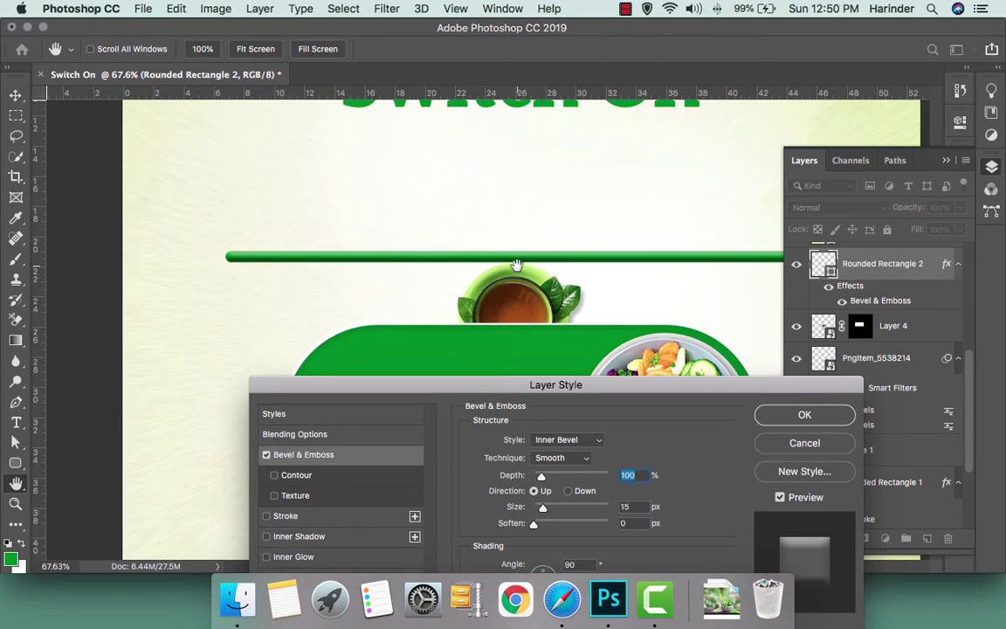
{"action": "key", "text": "Return"}
Rotate the green bar to -2.34°
{"action": "scroll", "coordinate": [516, 264], "scroll_direction": "up", "scroll_amount": 1}
{"action": "scroll", "coordinate": [516, 265], "scroll_direction": "up", "scroll_amount": 2}
{"action": "scroll", "coordinate": [516, 265], "scroll_direction": "up", "scroll_amount": 3}
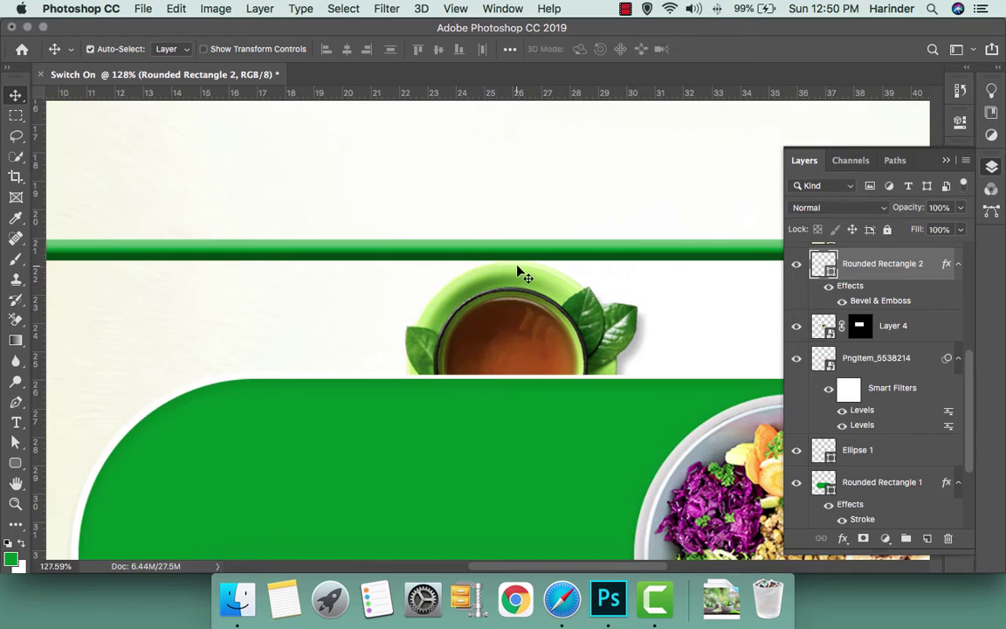
{"action": "scroll", "coordinate": [517, 269], "scroll_direction": "down", "scroll_amount": 2}
{"action": "scroll", "coordinate": [517, 268], "scroll_direction": "down", "scroll_amount": 2}
{"action": "scroll", "coordinate": [517, 266], "scroll_direction": "down", "scroll_amount": 1}
{"action": "scroll", "coordinate": [516, 262], "scroll_direction": "down", "scroll_amount": 1}
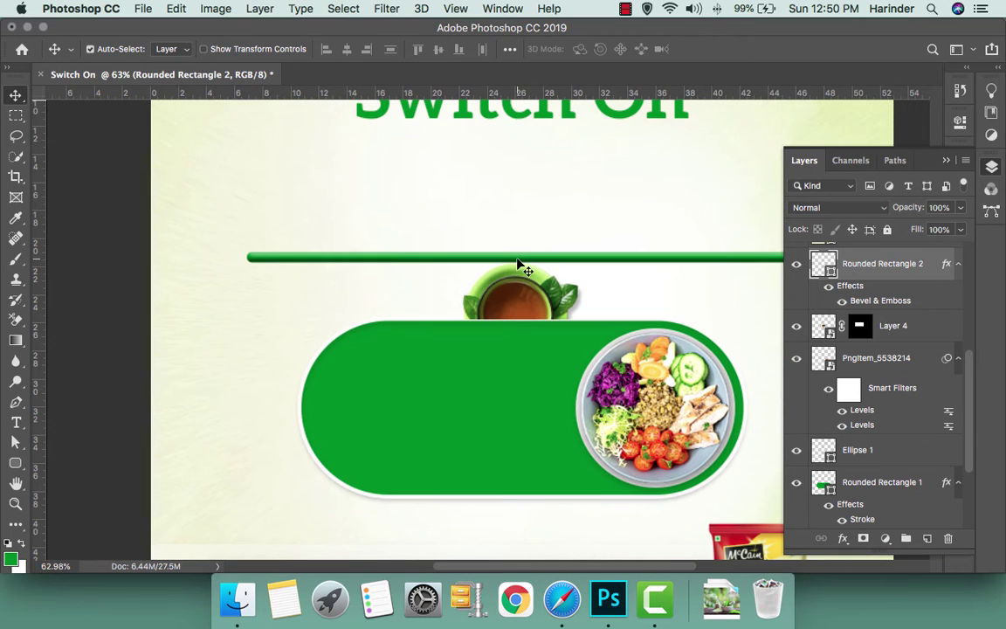
{"action": "key", "text": "ctrl+t"}
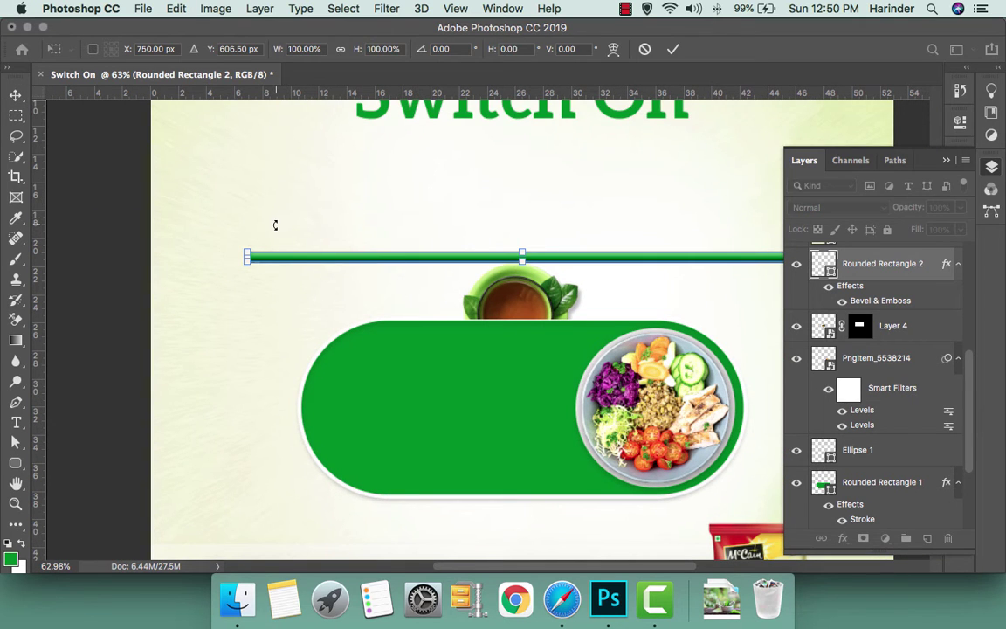
{"action": "left_click_drag", "start_coordinate": [275, 226], "coordinate": [271, 234]}
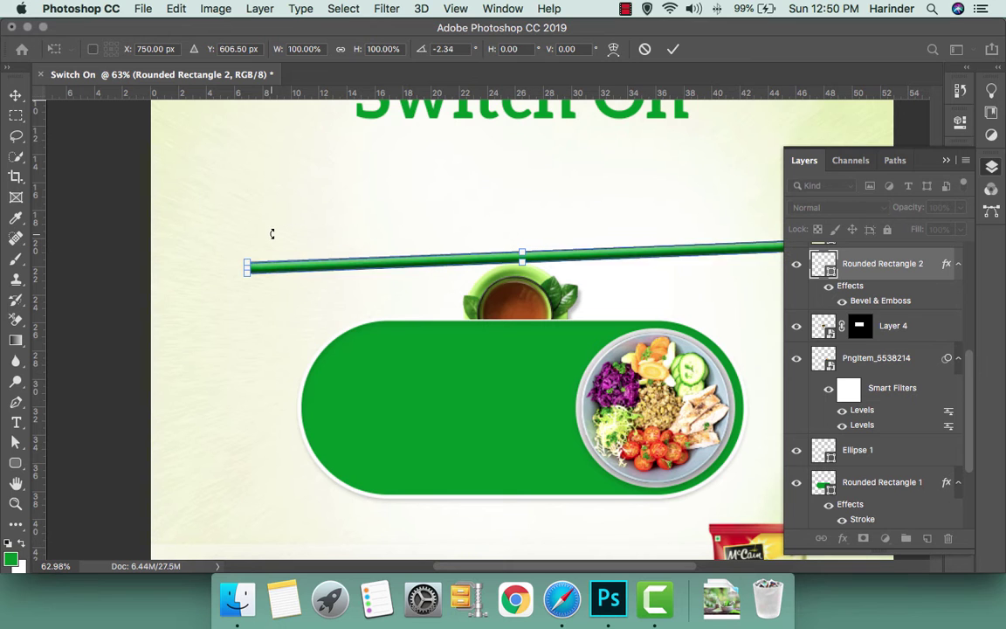
{"action": "key", "text": "Return"}
{"action": "key", "text": "Return"}
With panels hidden, nudge the Switch On title upward
{"action": "key", "text": "Tab"}
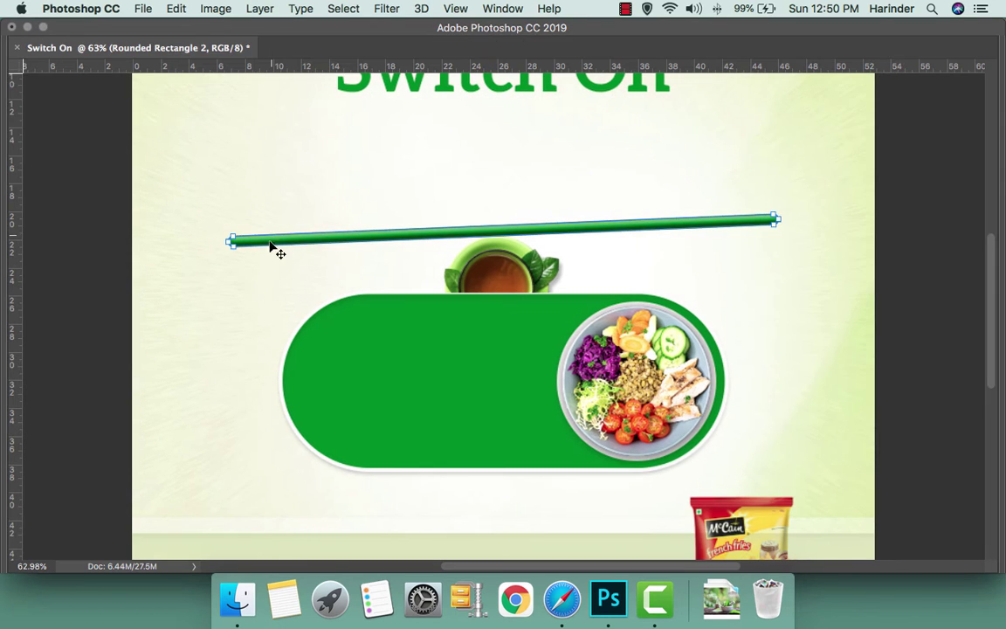
{"action": "left_click", "coordinate": [254, 324]}
{"action": "scroll", "coordinate": [314, 354], "scroll_direction": "up", "scroll_amount": 5}
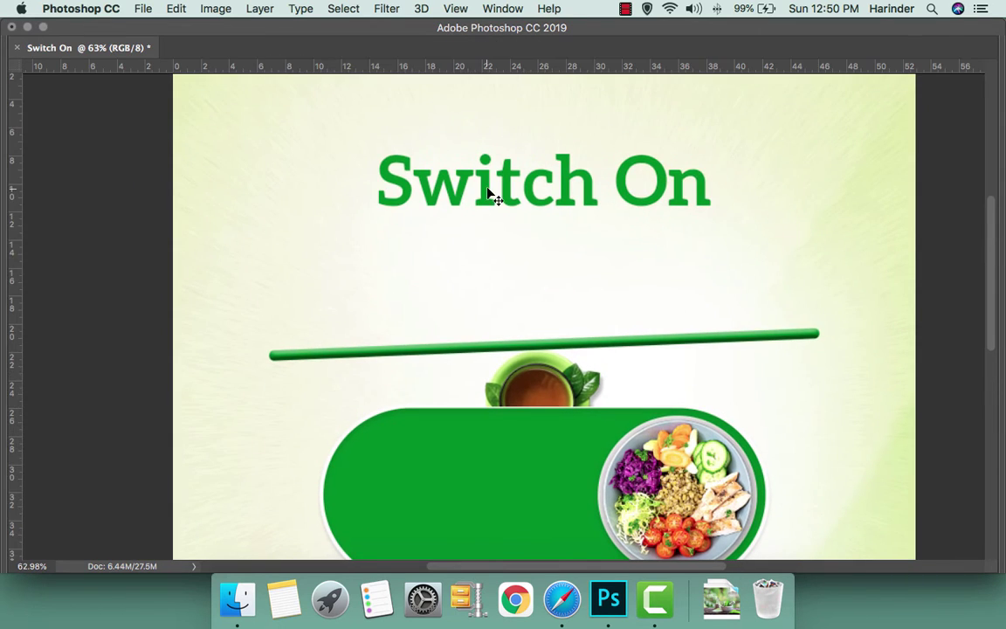
{"action": "left_click", "coordinate": [489, 193]}
{"action": "key", "text": "shift+Up"}
{"action": "key", "text": "shift+Up"}
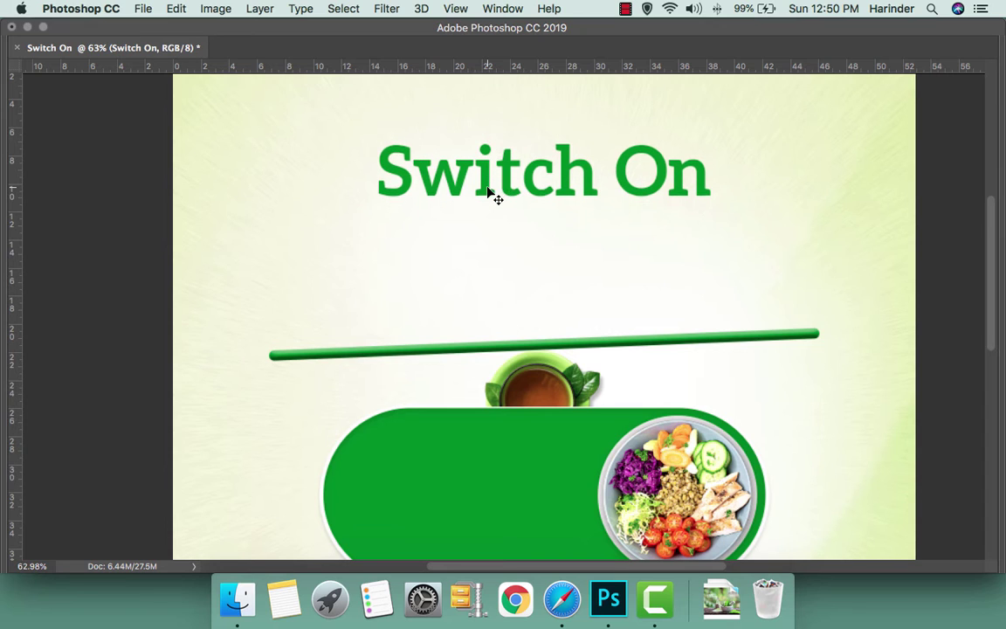
{"action": "key", "text": "shift+Up"}
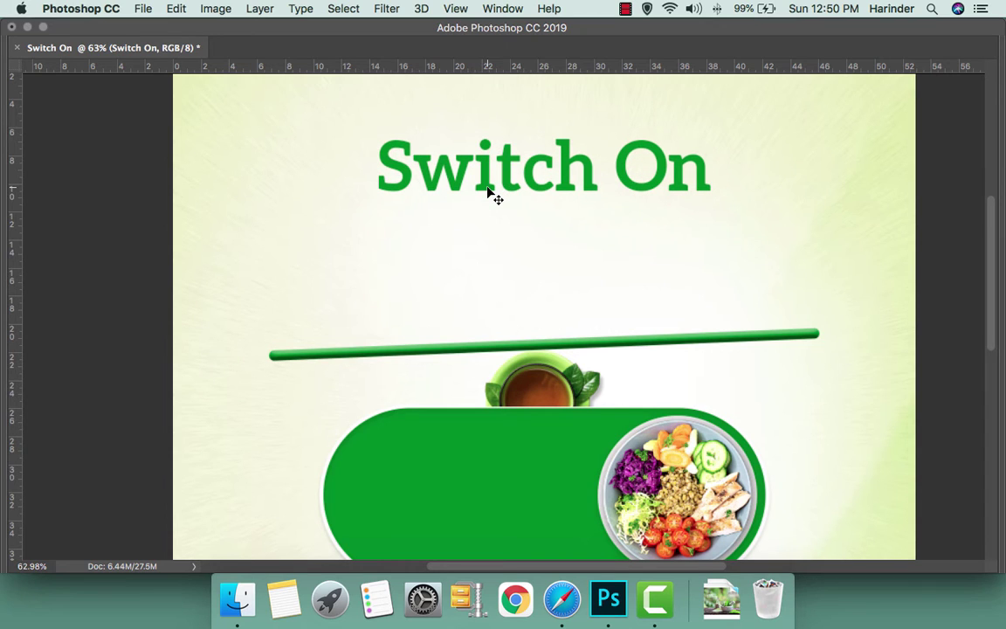
{"action": "left_click", "coordinate": [561, 599]}
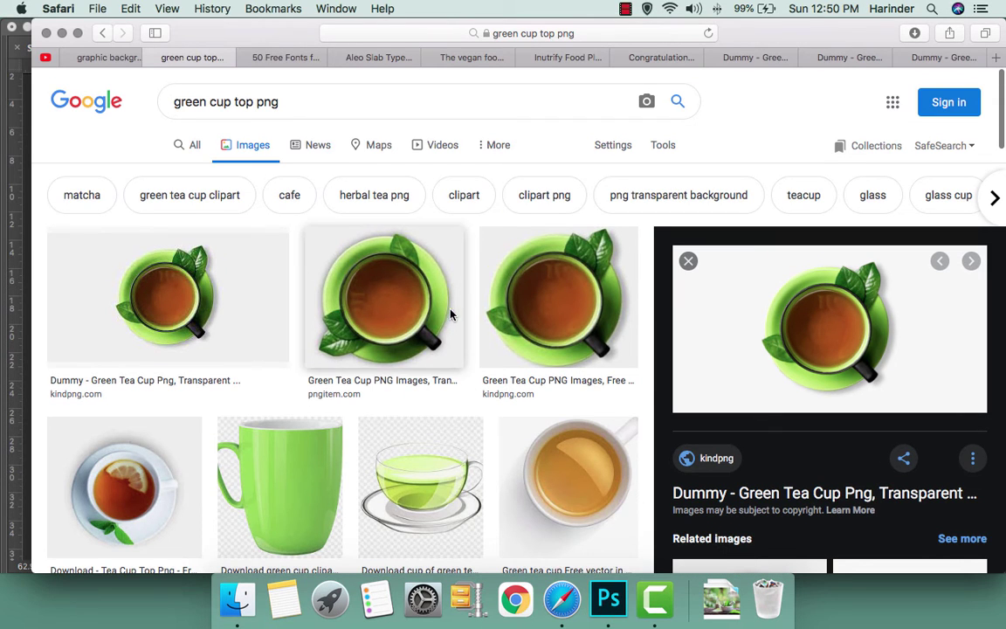
Search Pixabay images for 'fruit half'
{"action": "left_click", "coordinate": [300, 108]}
{"action": "key", "text": "super+a"}
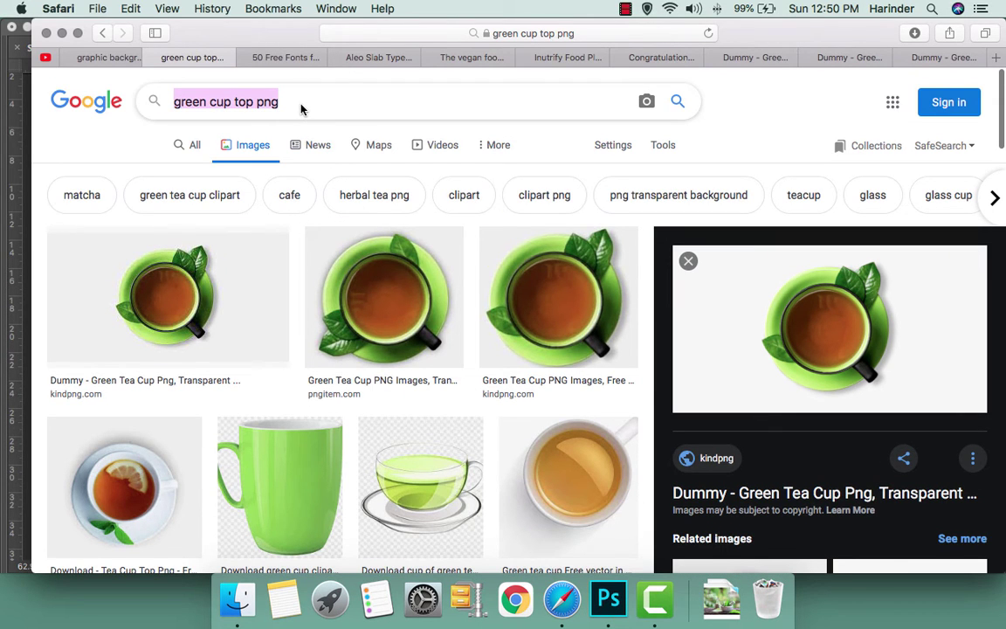
{"action": "type", "text": "fr"}
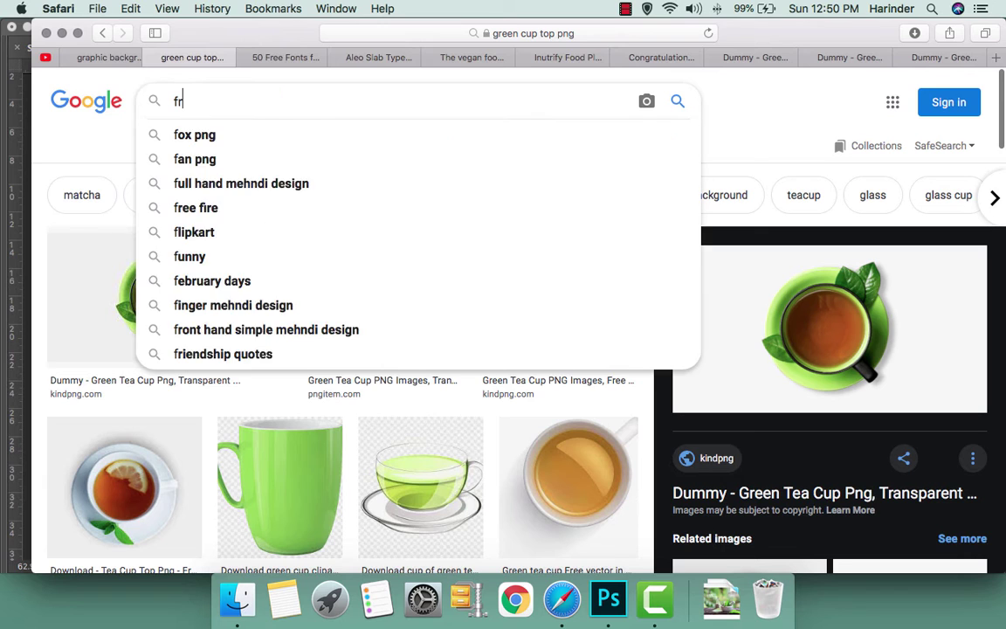
{"action": "type", "text": "l"}
{"action": "key", "text": "BackSpace"}
{"action": "type", "text": "u"}
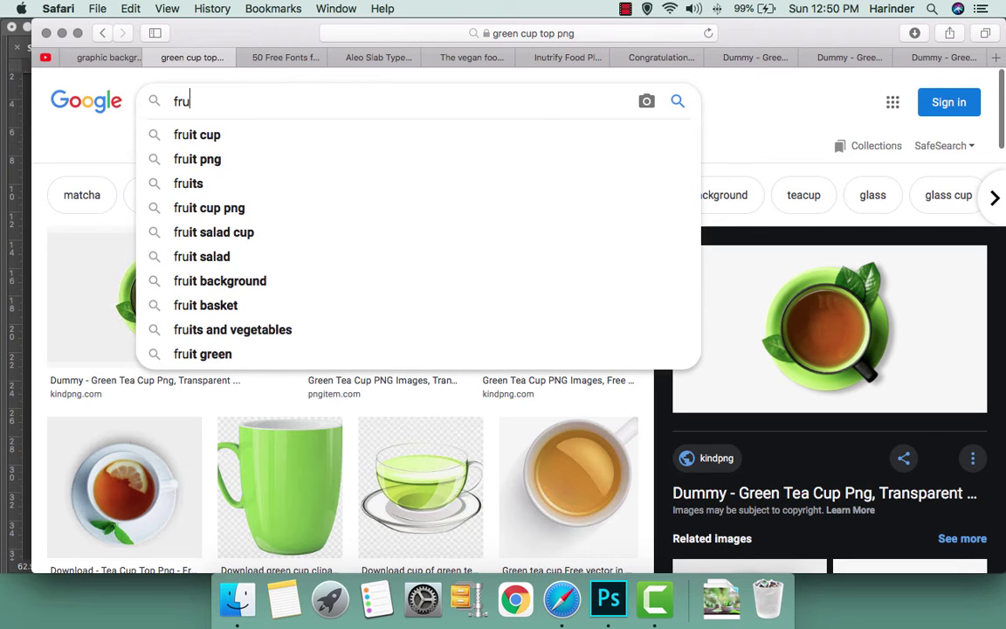
{"action": "type", "text": "it hal"}
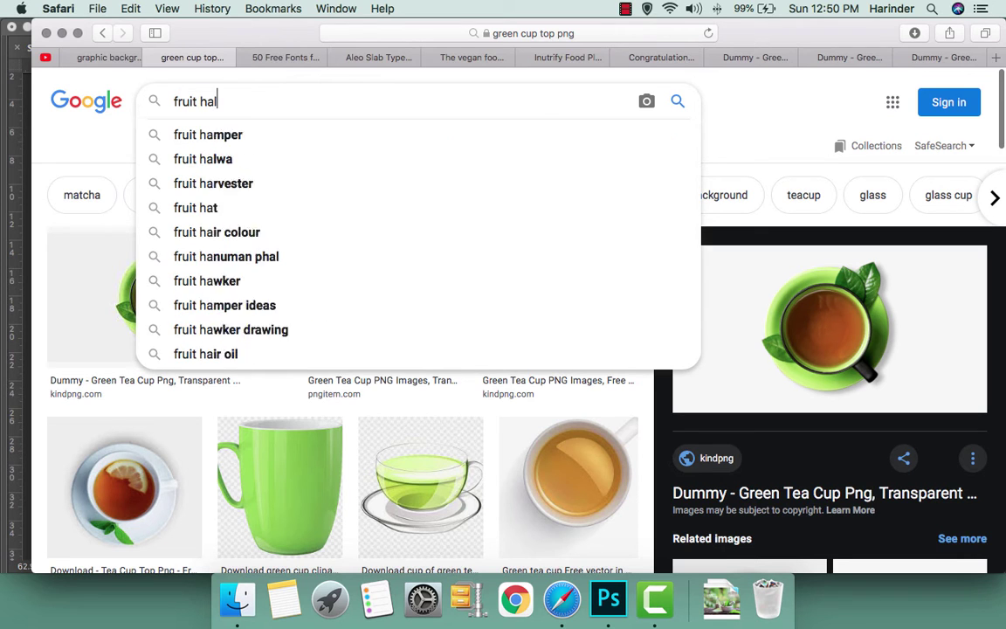
{"action": "type", "text": "f"}
{"action": "key", "text": "Return"}
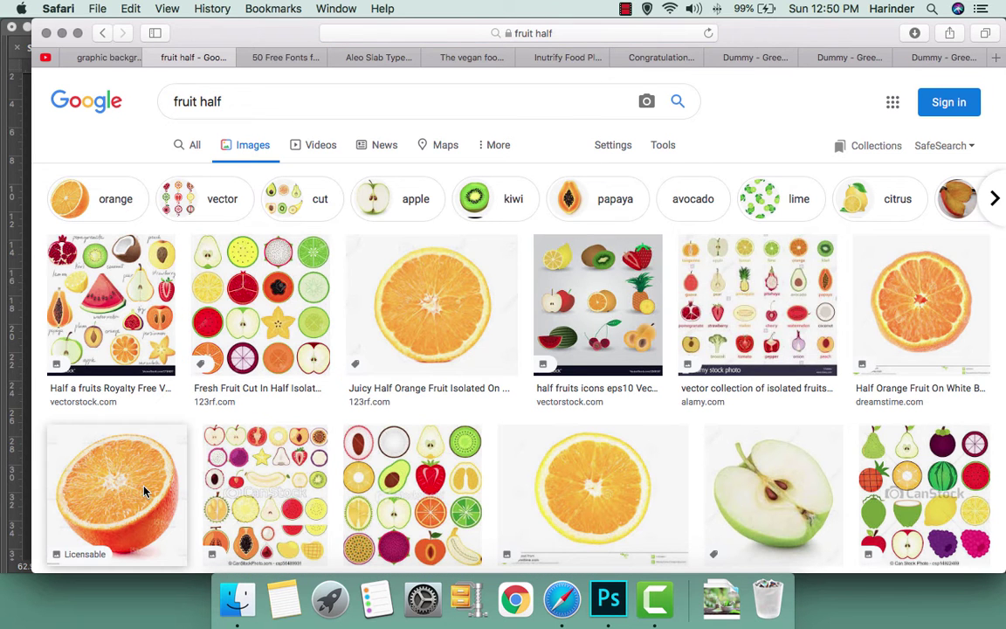
Browse the orange half and peeled tangerine image results
{"action": "left_click", "coordinate": [130, 437]}
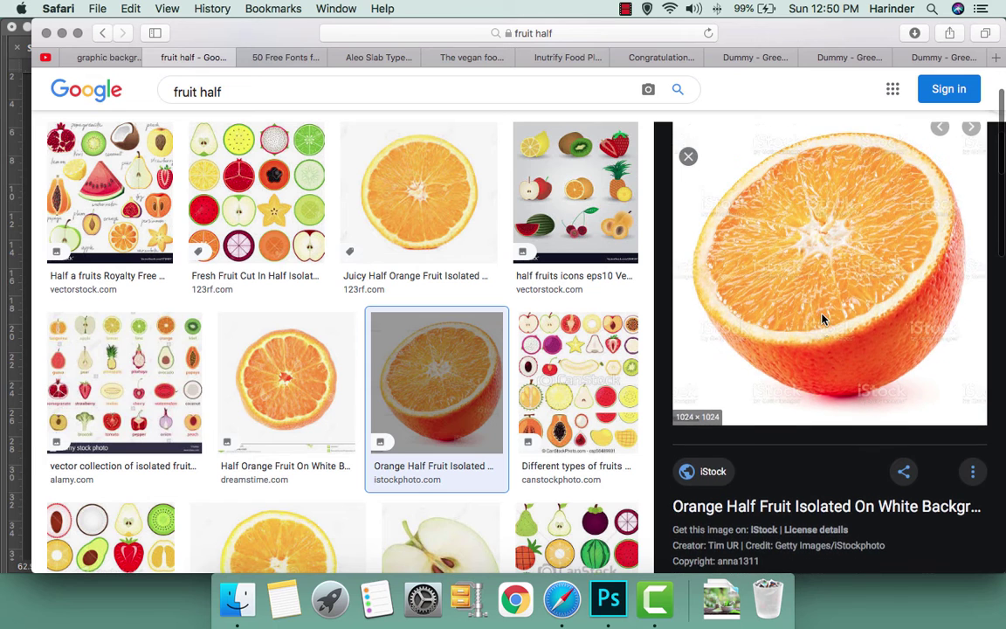
{"action": "scroll", "coordinate": [739, 281], "scroll_direction": "down", "scroll_amount": 5}
{"action": "scroll", "coordinate": [822, 318], "scroll_direction": "up", "scroll_amount": 2}
{"action": "scroll", "coordinate": [825, 323], "scroll_direction": "down", "scroll_amount": 3}
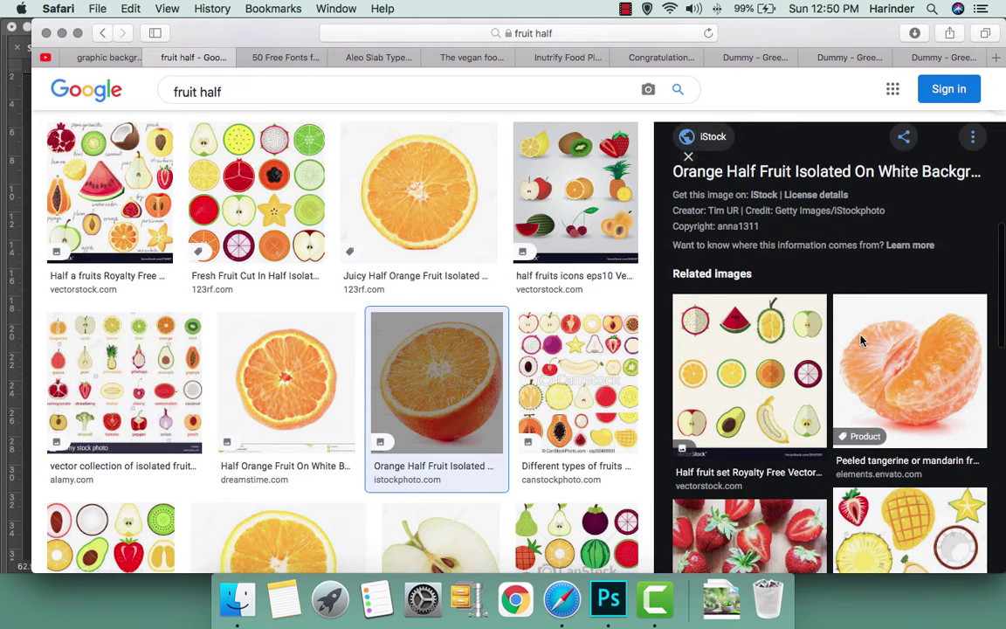
{"action": "left_click", "coordinate": [862, 339]}
{"action": "scroll", "coordinate": [873, 344], "scroll_direction": "down", "scroll_amount": 2}
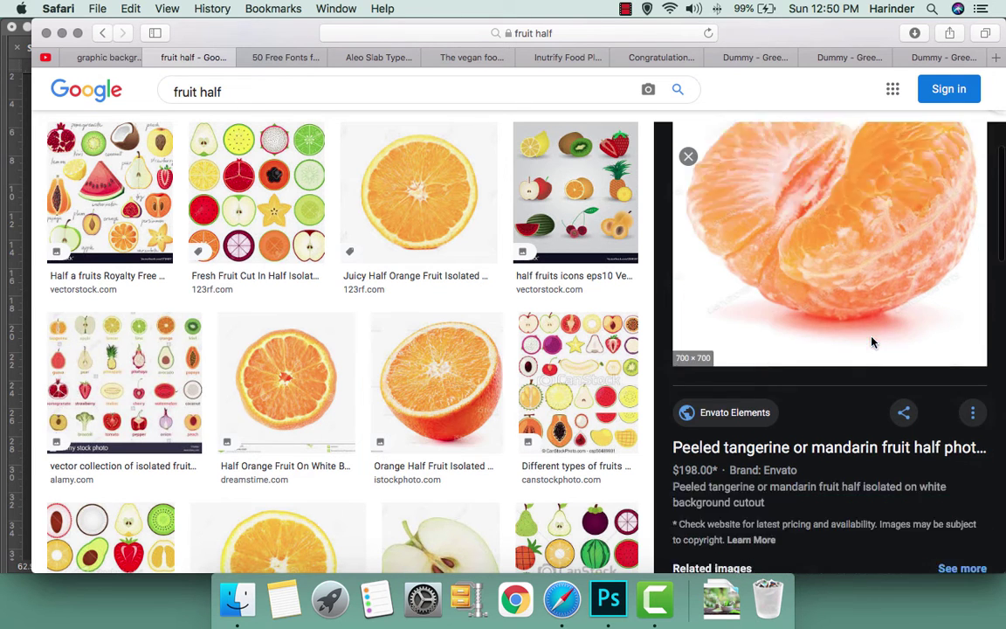
{"action": "scroll", "coordinate": [873, 344], "scroll_direction": "down", "scroll_amount": 5}
{"action": "left_click", "coordinate": [870, 342]}
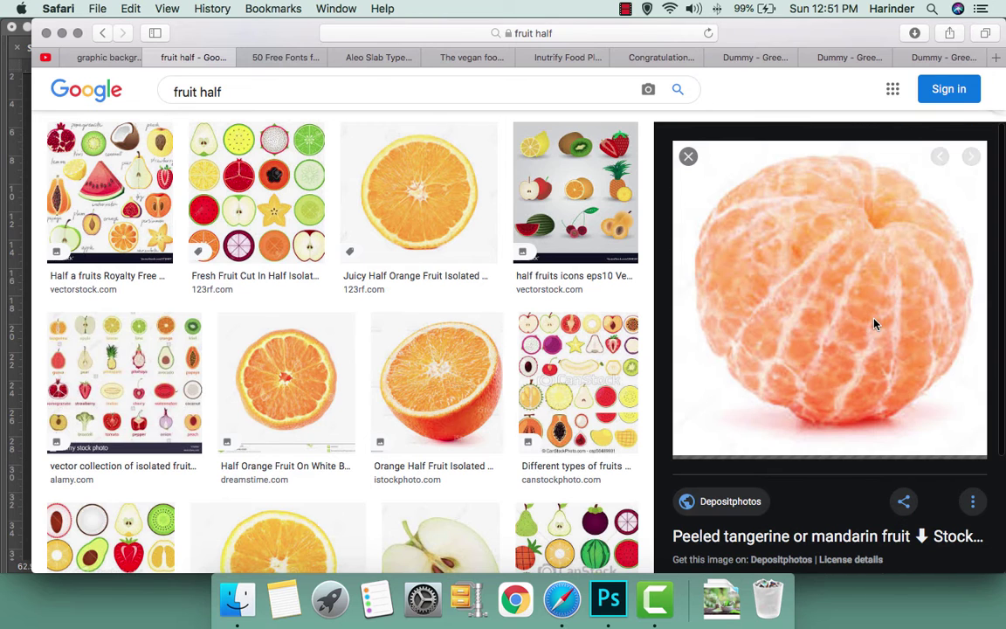
{"action": "scroll", "coordinate": [876, 324], "scroll_direction": "down", "scroll_amount": 5}
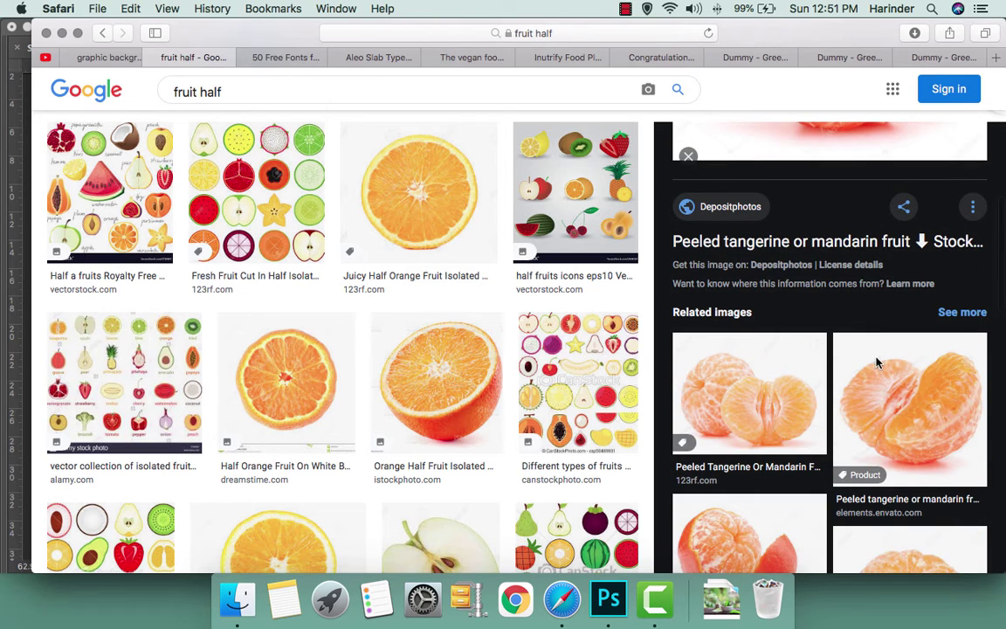
{"action": "scroll", "coordinate": [882, 384], "scroll_direction": "down", "scroll_amount": 2}
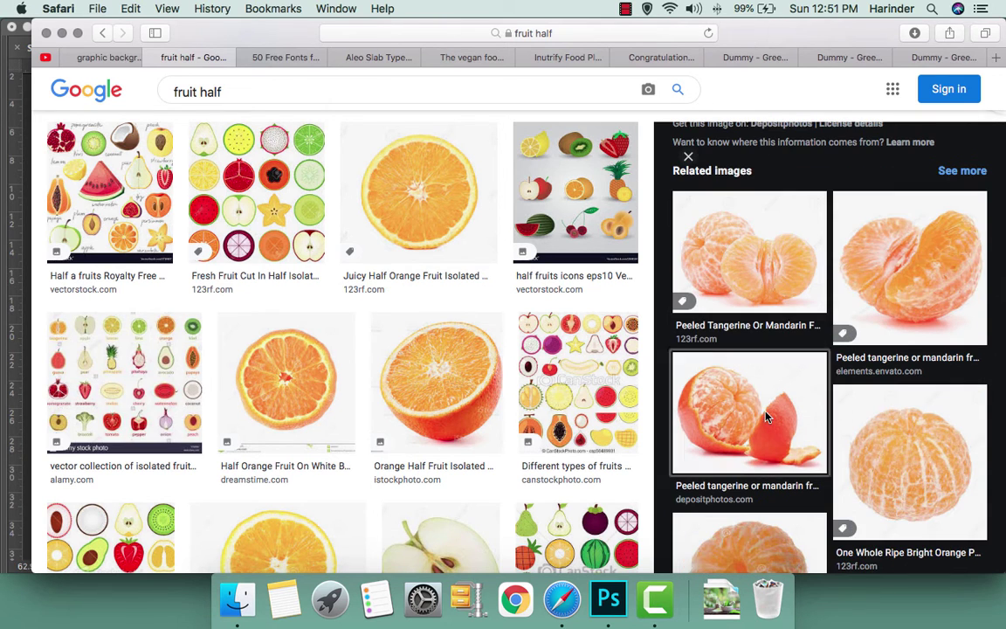
{"action": "left_click", "coordinate": [716, 384]}
{"action": "scroll", "coordinate": [751, 279], "scroll_direction": "down", "scroll_amount": 1}
{"action": "scroll", "coordinate": [402, 297], "scroll_direction": "down", "scroll_amount": 5}
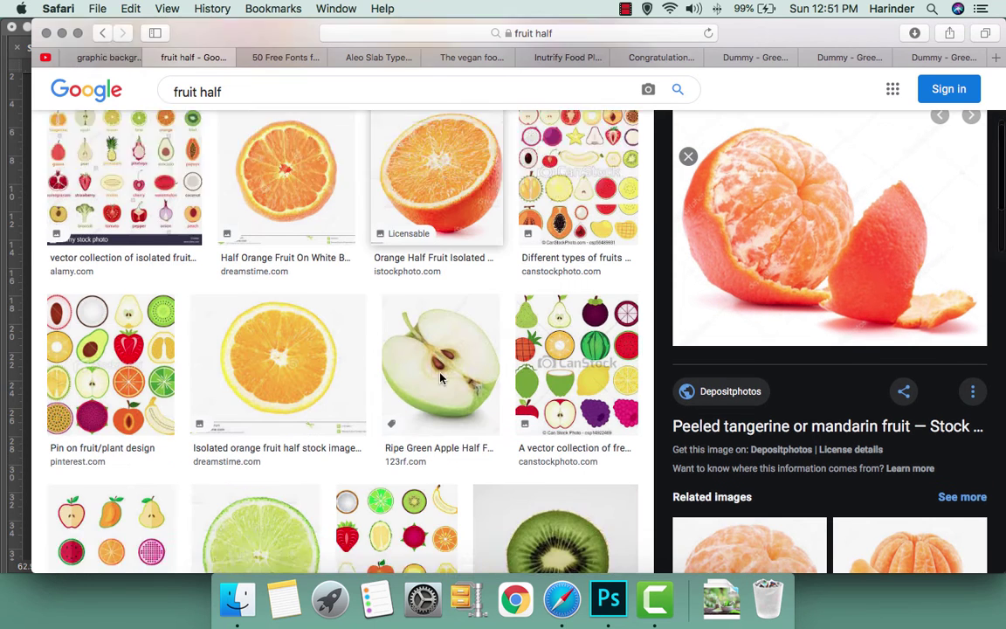
Preview the green apple half and red apple half images
{"action": "left_click", "coordinate": [447, 302]}
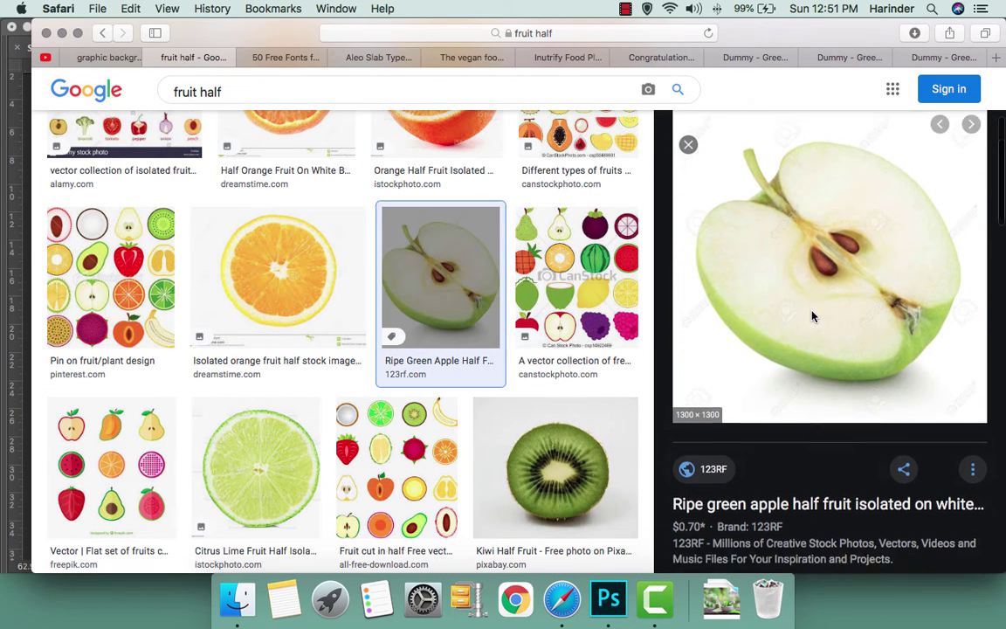
{"action": "scroll", "coordinate": [786, 367], "scroll_direction": "down", "scroll_amount": 3}
{"action": "scroll", "coordinate": [770, 401], "scroll_direction": "down", "scroll_amount": 3}
{"action": "left_click", "coordinate": [770, 401]}
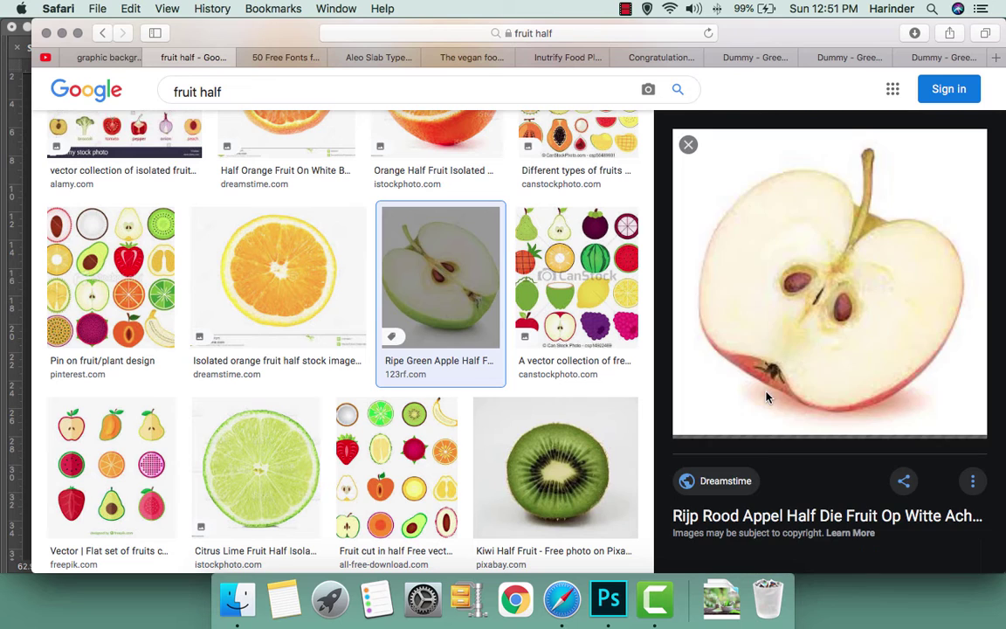
{"action": "scroll", "coordinate": [751, 376], "scroll_direction": "down", "scroll_amount": 3}
{"action": "scroll", "coordinate": [689, 384], "scroll_direction": "down", "scroll_amount": 2}
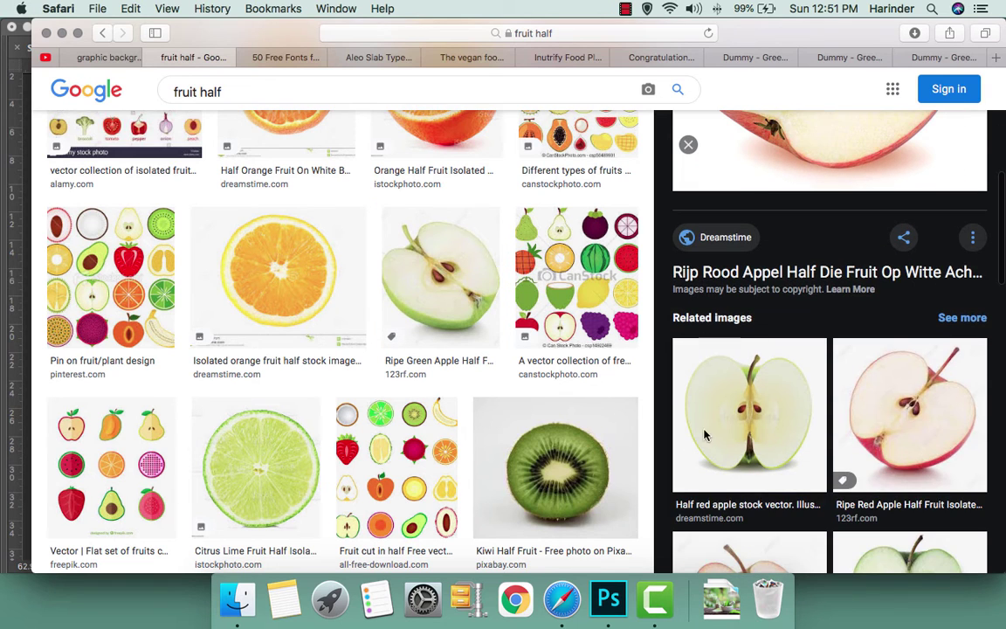
{"action": "scroll", "coordinate": [319, 423], "scroll_direction": "up", "scroll_amount": 5}
{"action": "scroll", "coordinate": [319, 422], "scroll_direction": "up", "scroll_amount": 3}
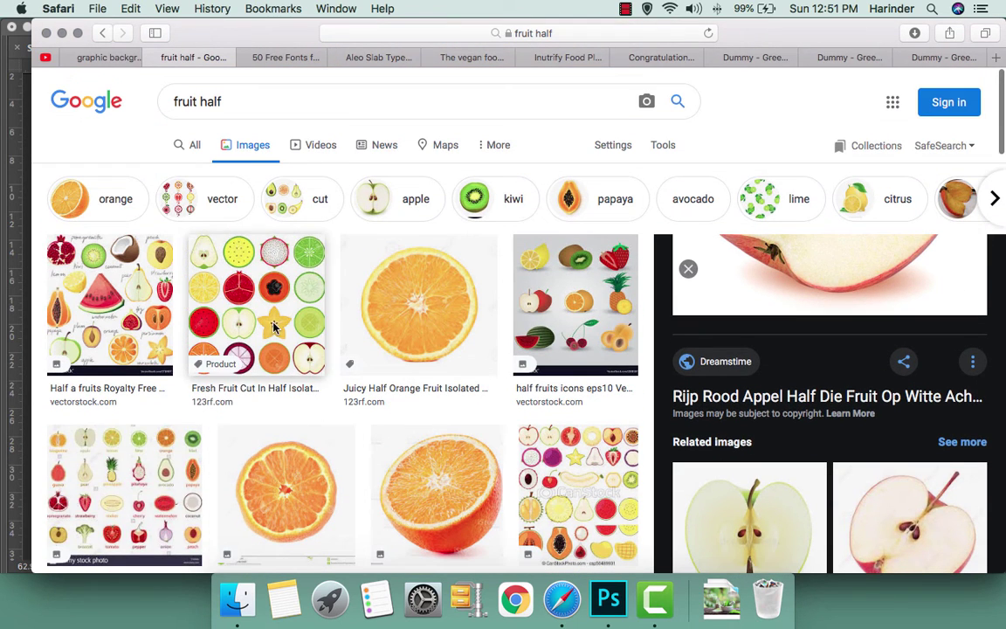
Narrow the results to orange halves and inspect the half orange on white photo
{"action": "left_click", "coordinate": [94, 200]}
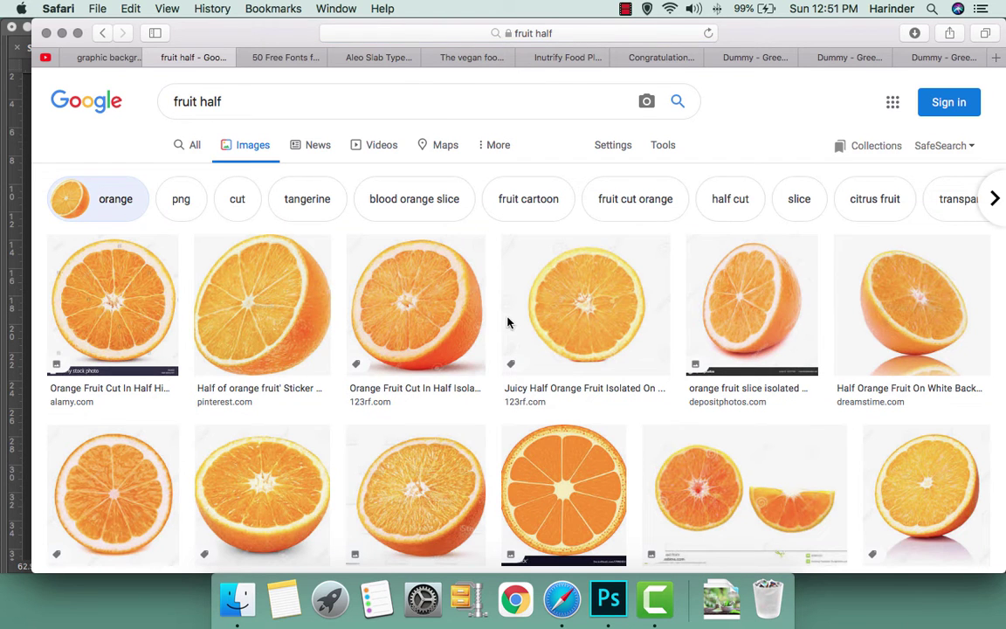
{"action": "left_click", "coordinate": [307, 111]}
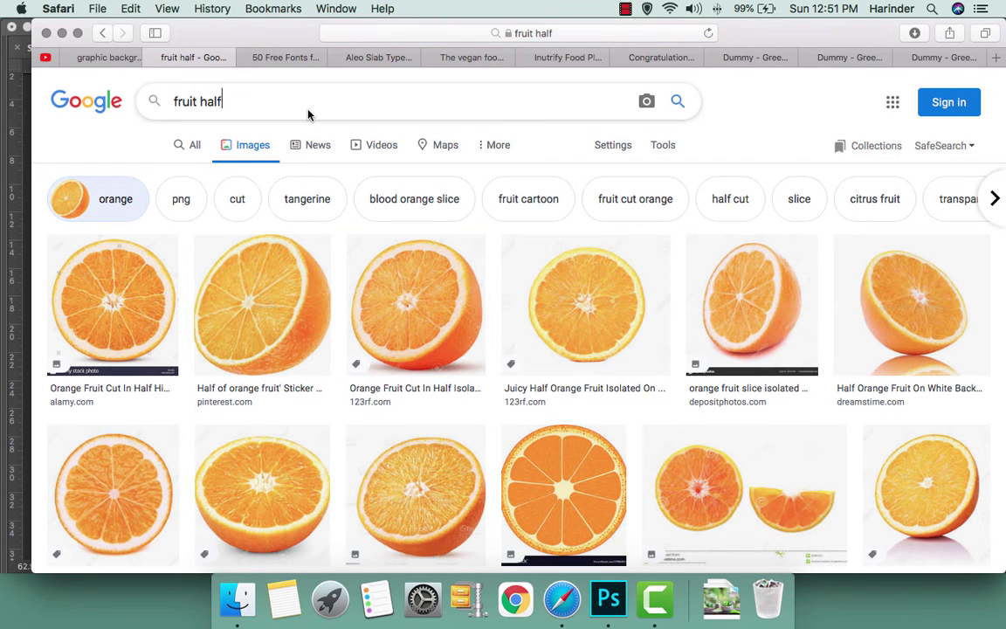
{"action": "left_click", "coordinate": [836, 302]}
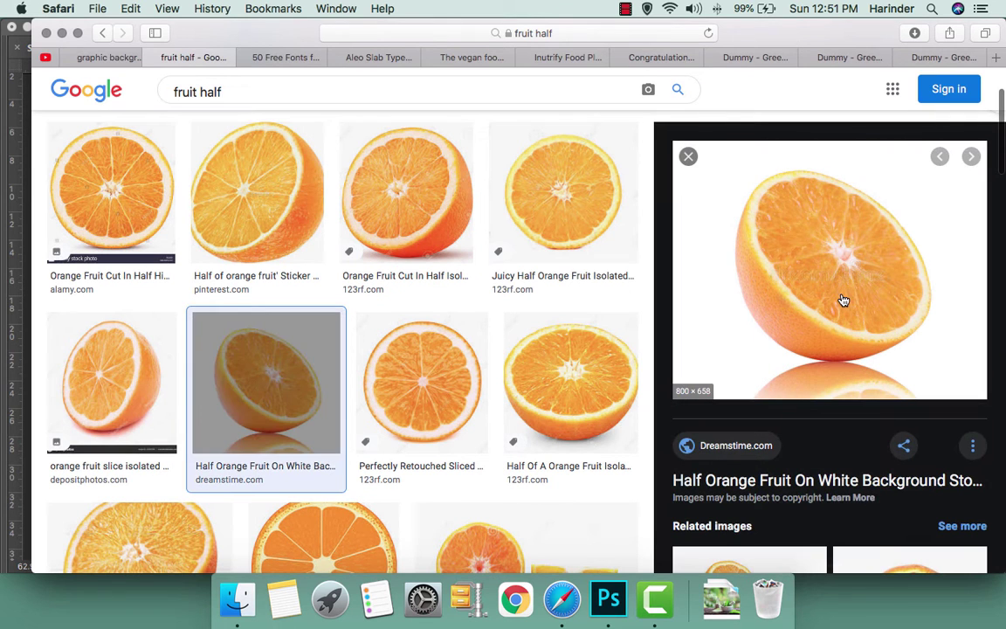
{"action": "scroll", "coordinate": [840, 299], "scroll_direction": "down", "scroll_amount": 3}
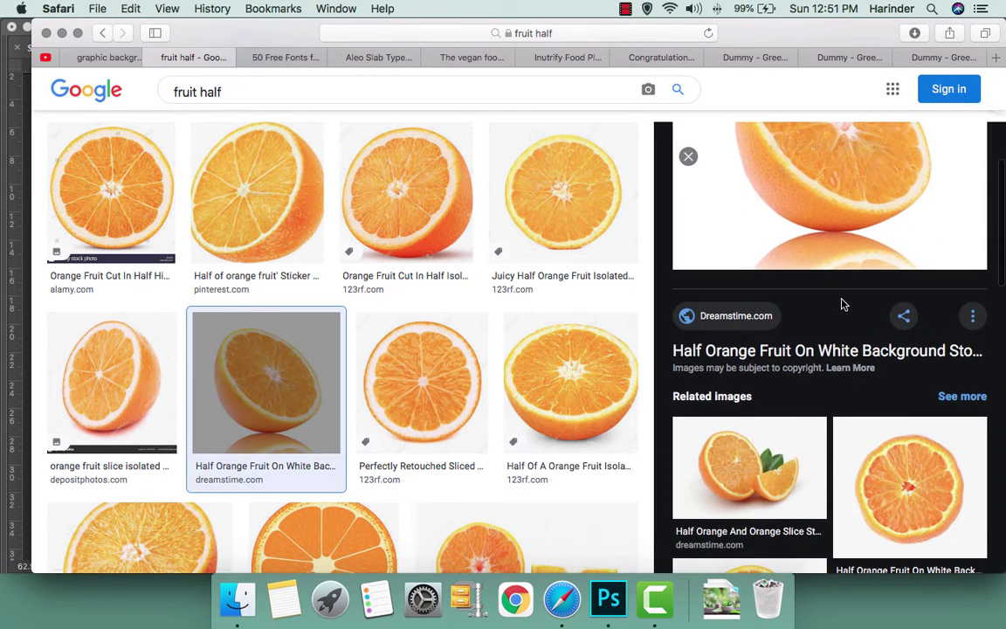
{"action": "scroll", "coordinate": [841, 299], "scroll_direction": "up", "scroll_amount": 4}
{"action": "mouse_move", "coordinate": [840, 298]}
{"action": "left_mouse_down"}
{"action": "mouse_move", "coordinate": [737, 254]}
{"action": "mouse_move", "coordinate": [306, 206]}
{"action": "left_mouse_up"}
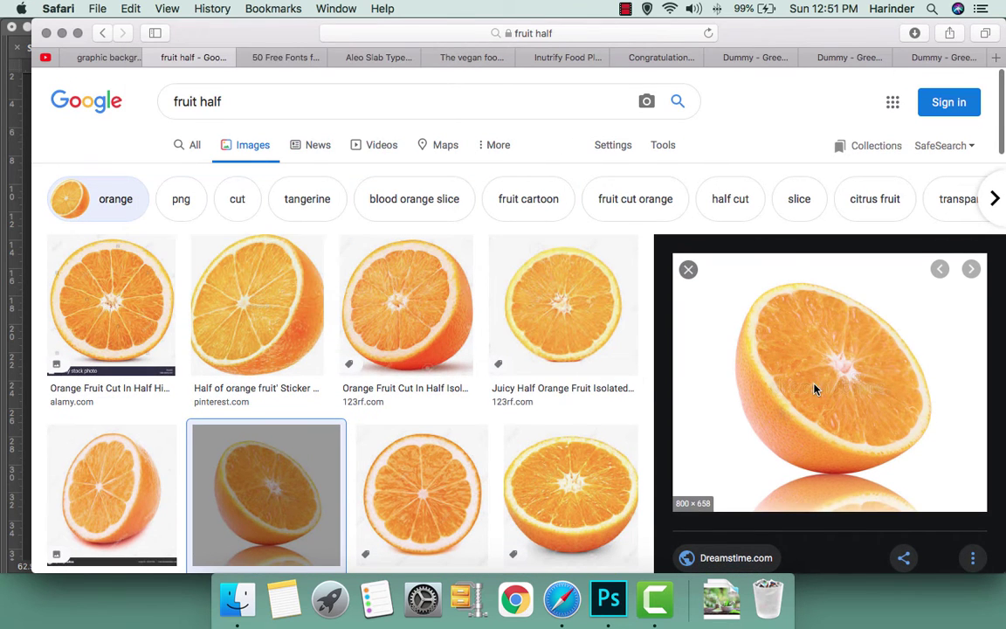
{"action": "right_click", "coordinate": [815, 386]}
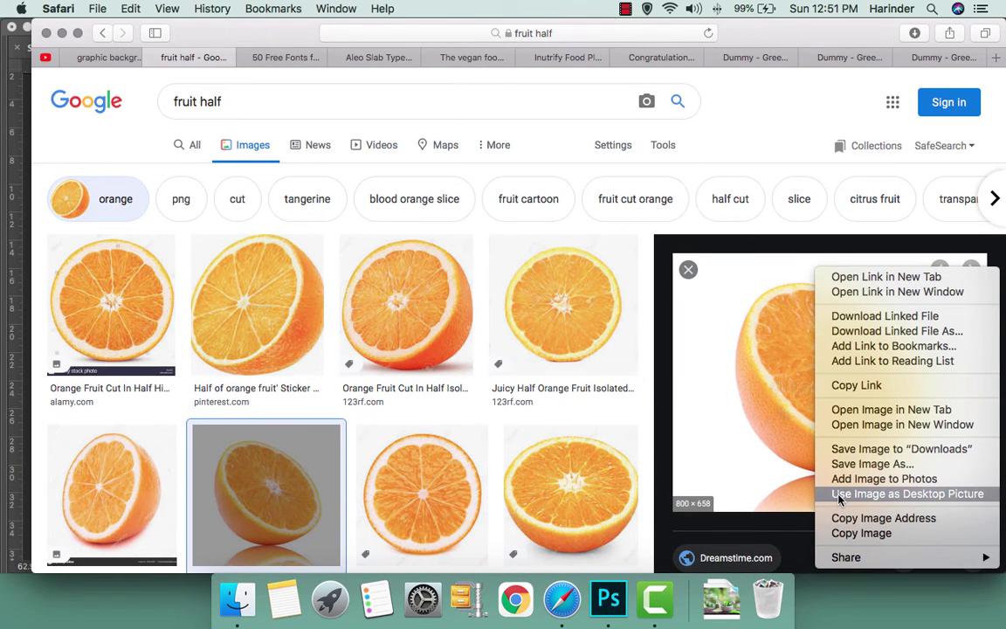
{"action": "left_click", "coordinate": [791, 422]}
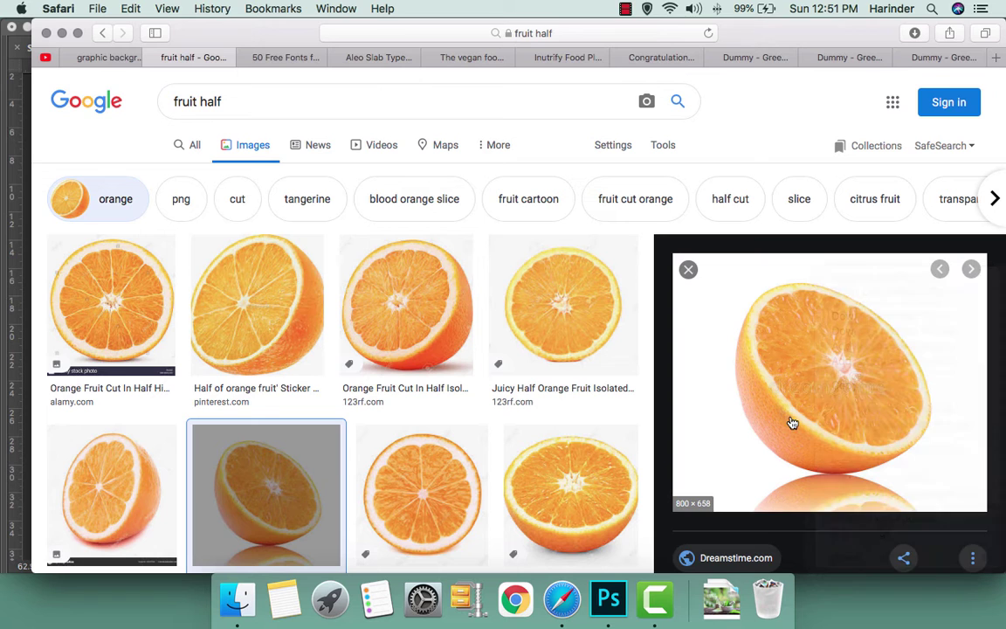
Preview more sliced orange photos, including 'Orange - Sliced in Half'
{"action": "scroll", "coordinate": [770, 387], "scroll_direction": "down", "scroll_amount": 5}
{"action": "left_click", "coordinate": [775, 512]}
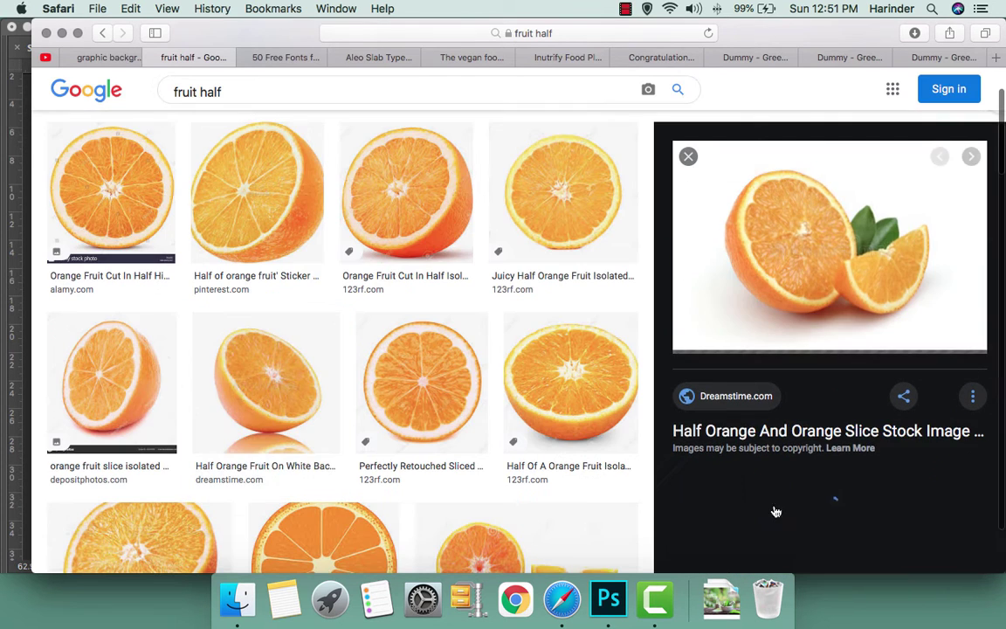
{"action": "scroll", "coordinate": [843, 366], "scroll_direction": "down", "scroll_amount": 3}
{"action": "left_click", "coordinate": [860, 358]}
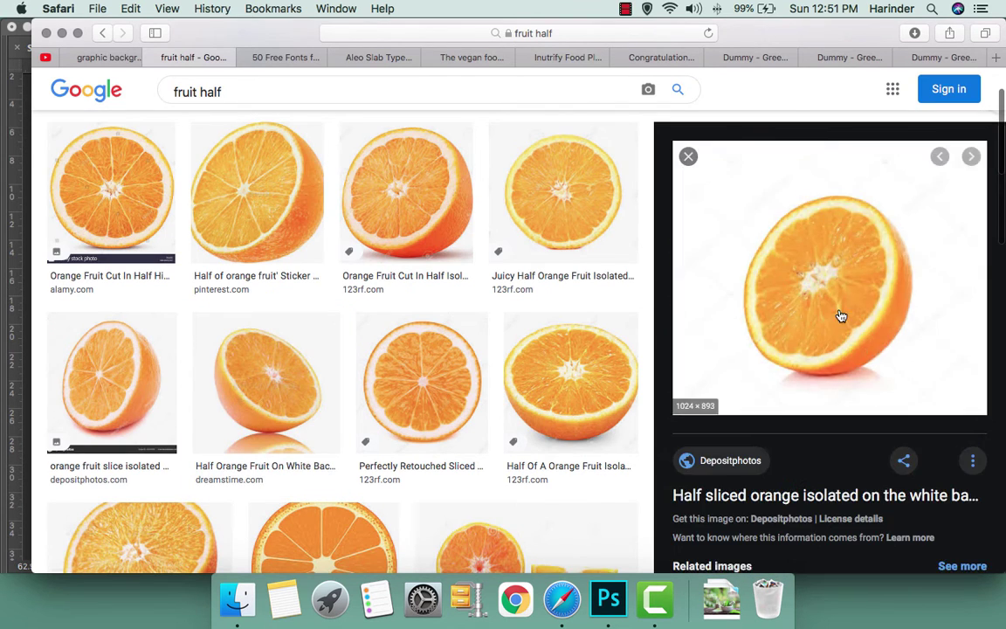
{"action": "scroll", "coordinate": [840, 316], "scroll_direction": "down", "scroll_amount": 3}
{"action": "scroll", "coordinate": [770, 463], "scroll_direction": "down", "scroll_amount": 2}
{"action": "scroll", "coordinate": [742, 367], "scroll_direction": "down", "scroll_amount": 1}
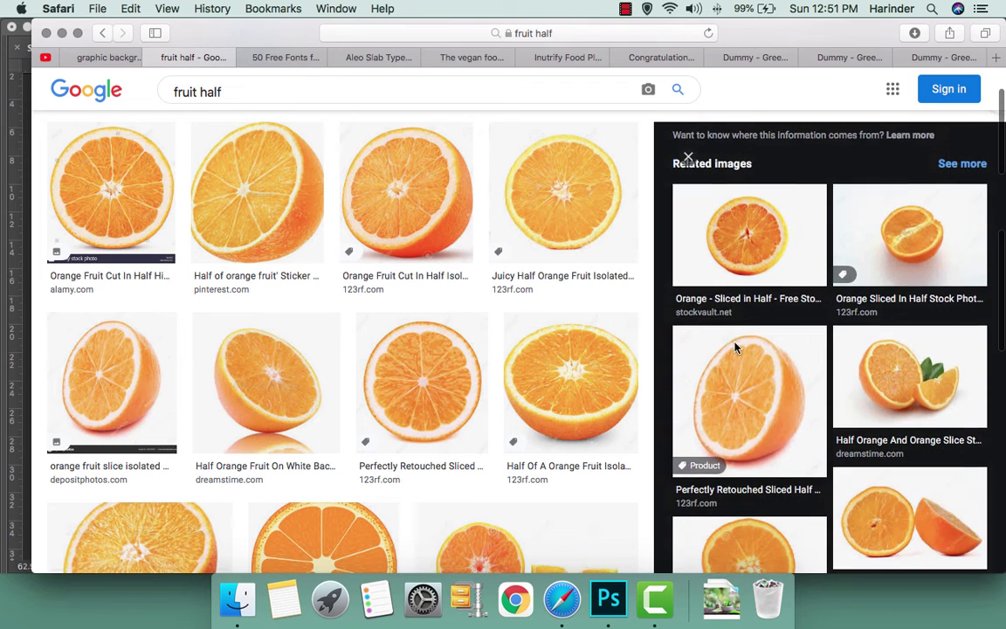
{"action": "left_click", "coordinate": [741, 262]}
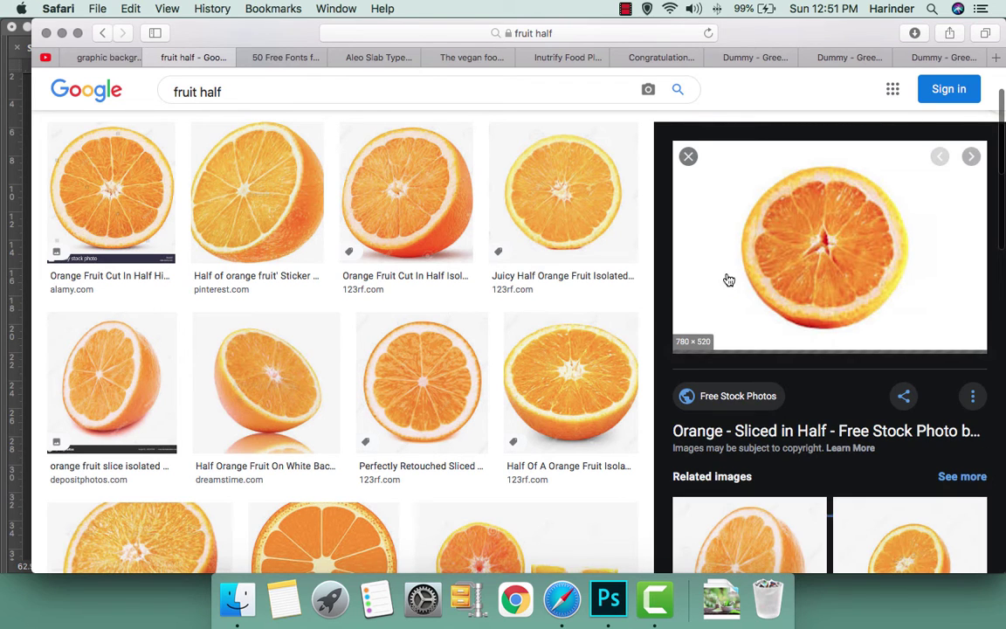
{"action": "right_click", "coordinate": [827, 273]}
{"action": "left_click", "coordinate": [882, 358]}
{"action": "scroll", "coordinate": [870, 408], "scroll_direction": "down", "scroll_amount": 3}
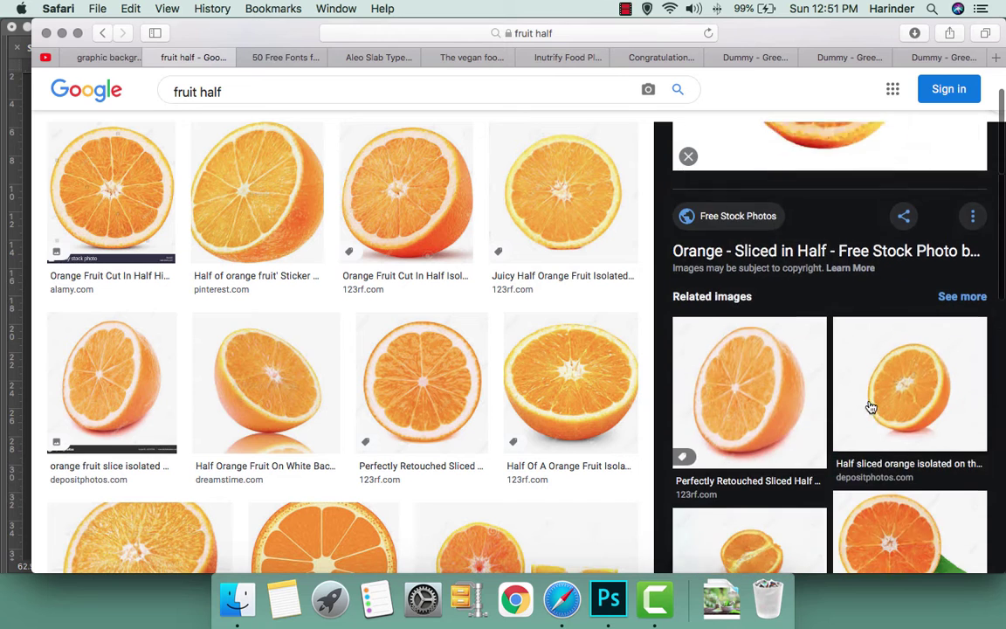
{"action": "scroll", "coordinate": [865, 406], "scroll_direction": "down", "scroll_amount": 1}
{"action": "scroll", "coordinate": [829, 436], "scroll_direction": "down", "scroll_amount": 3}
{"action": "scroll", "coordinate": [786, 471], "scroll_direction": "down", "scroll_amount": 2}
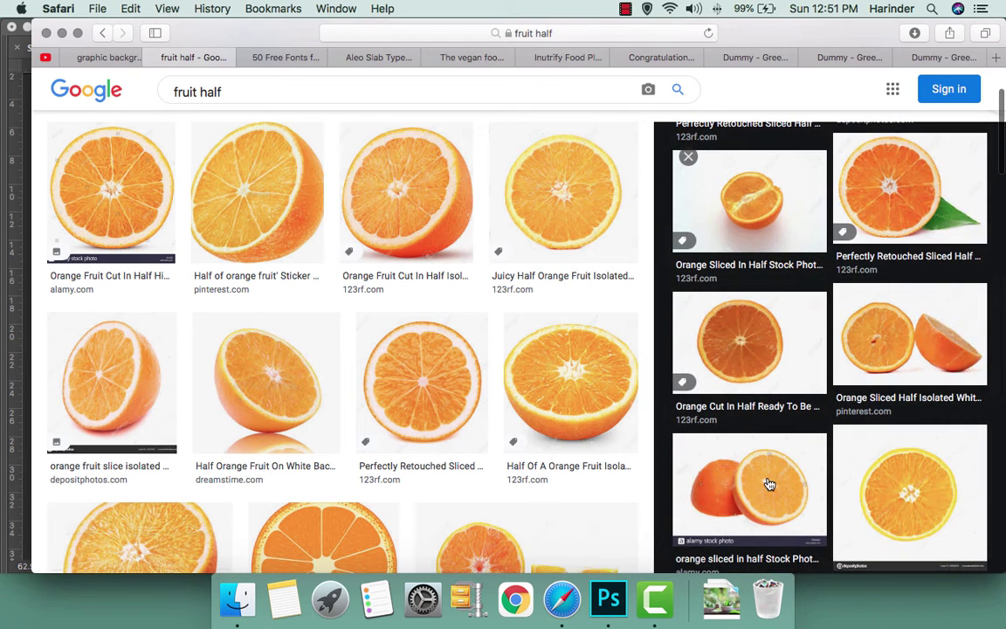
Copy the photo of a whole and halved lime to the clipboard
{"action": "left_click", "coordinate": [625, 9]}
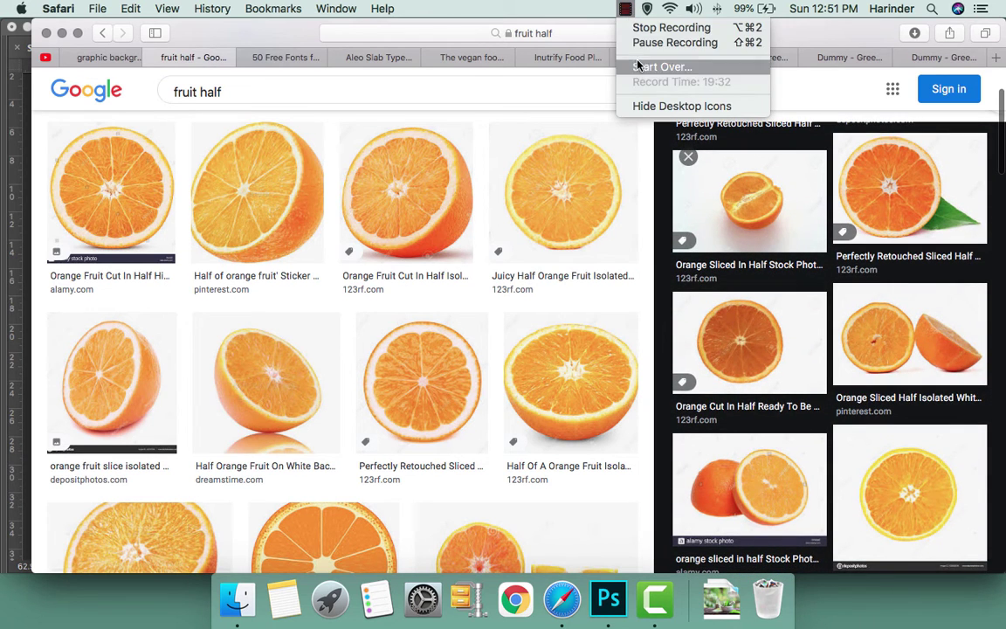
{"action": "left_click", "coordinate": [651, 41]}
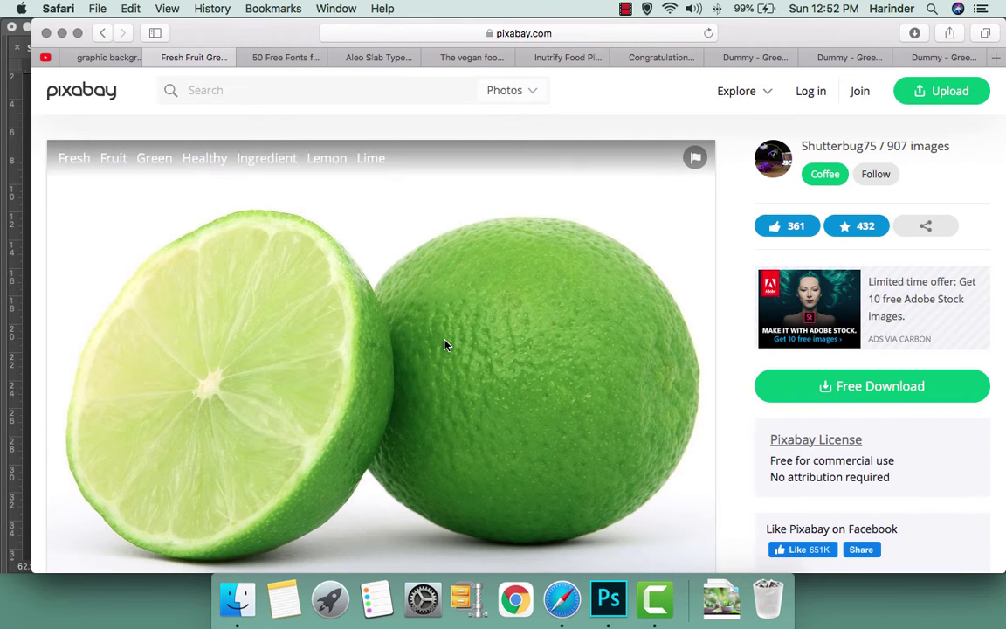
{"action": "right_click", "coordinate": [443, 343]}
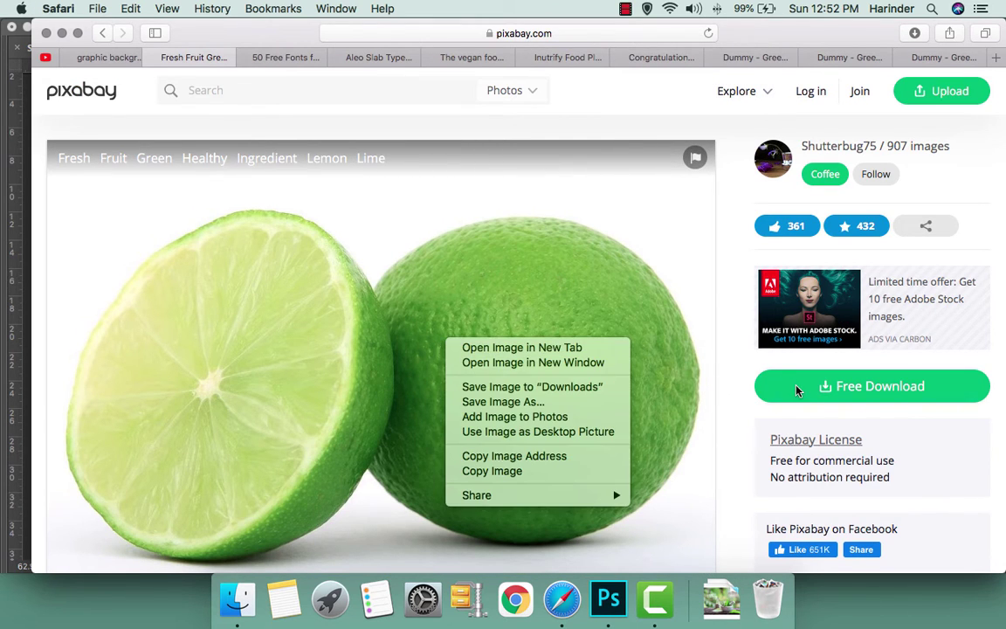
{"action": "left_click", "coordinate": [533, 472]}
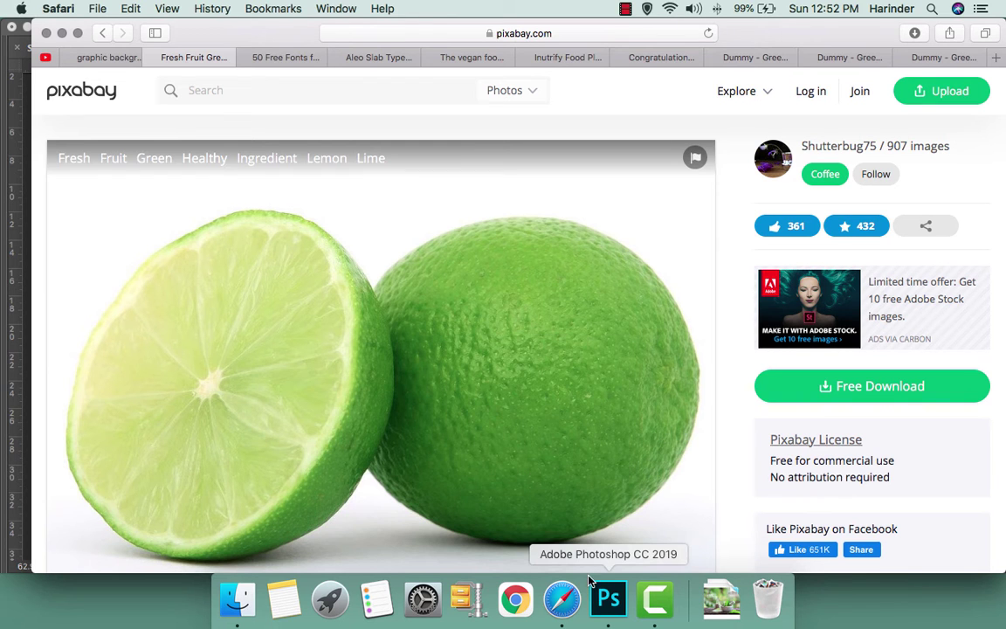
Paste the lime photo into the Switch On document and blend it with Multiply
{"action": "left_click", "coordinate": [601, 611]}
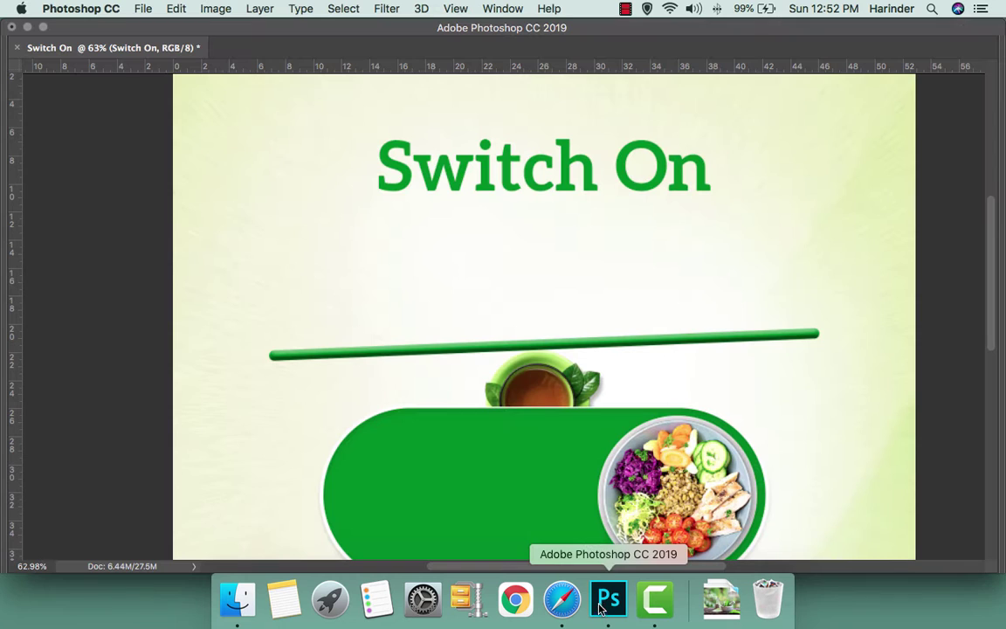
{"action": "key", "text": "super+v"}
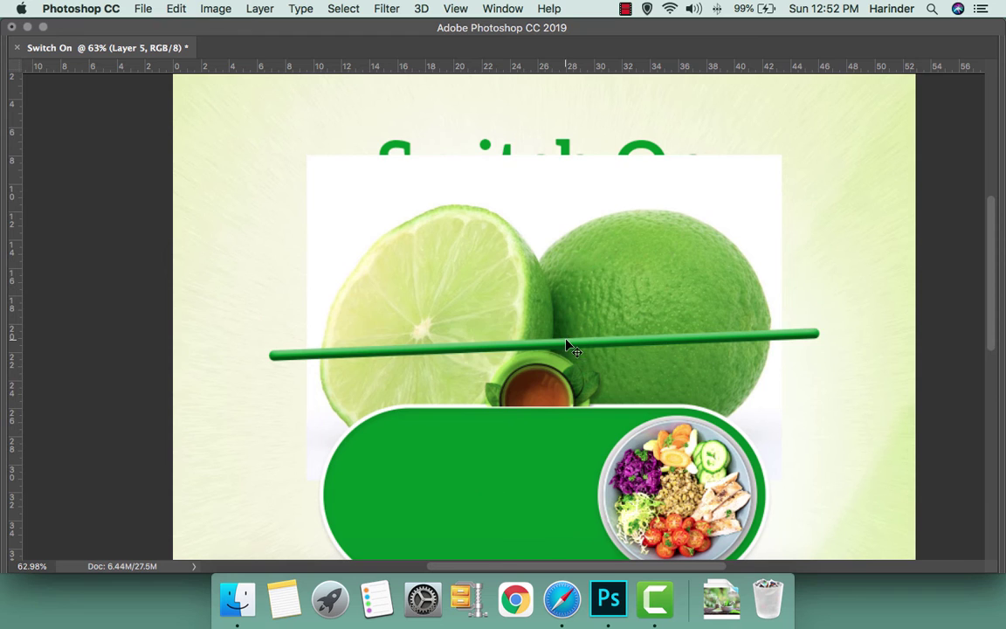
{"action": "key", "text": "Tab"}
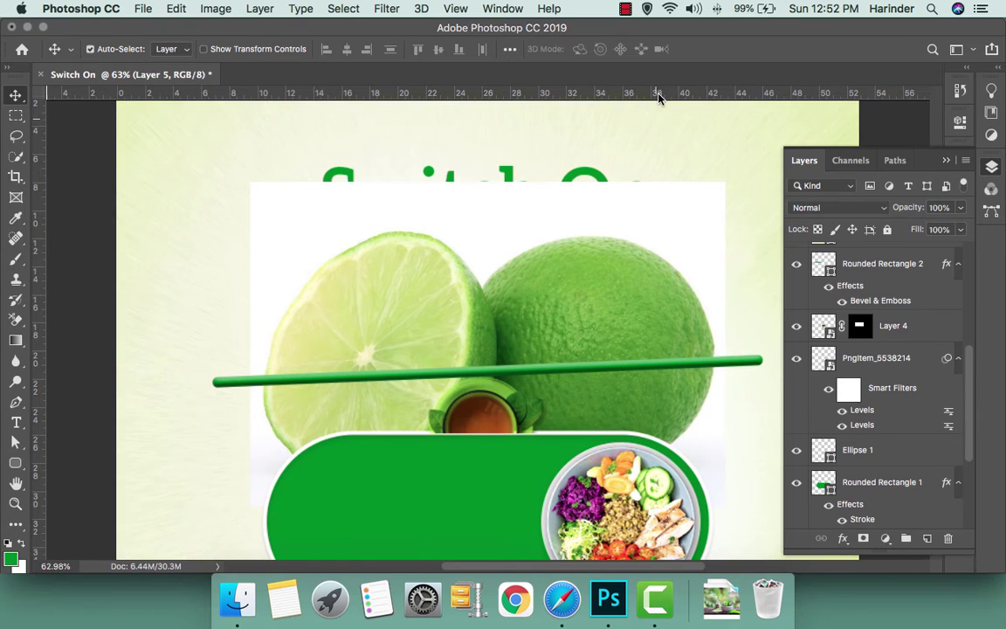
{"action": "left_click_drag", "start_coordinate": [648, 244], "coordinate": [583, 209]}
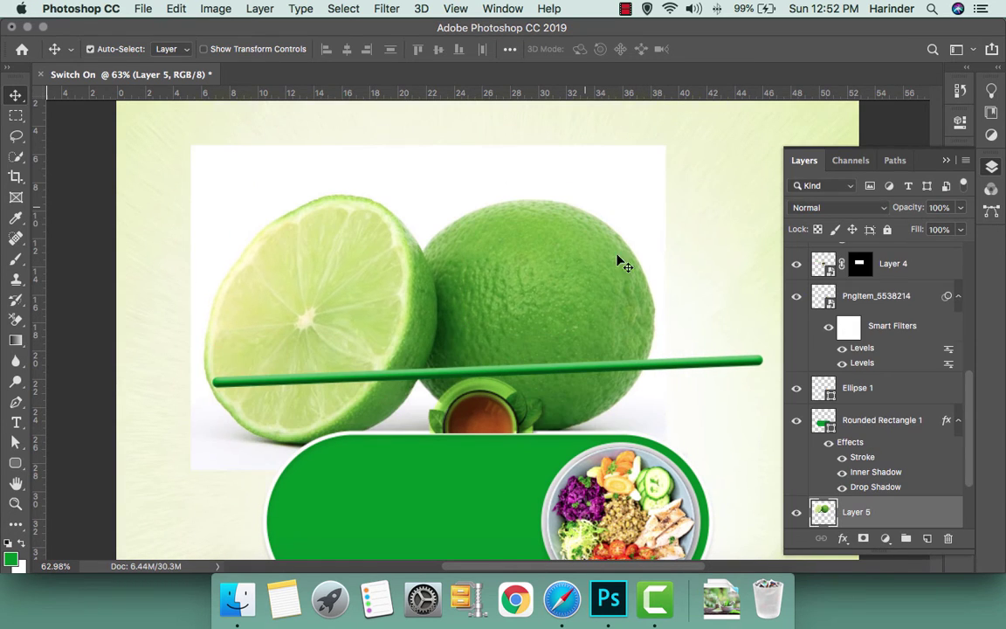
{"action": "left_click", "coordinate": [835, 211]}
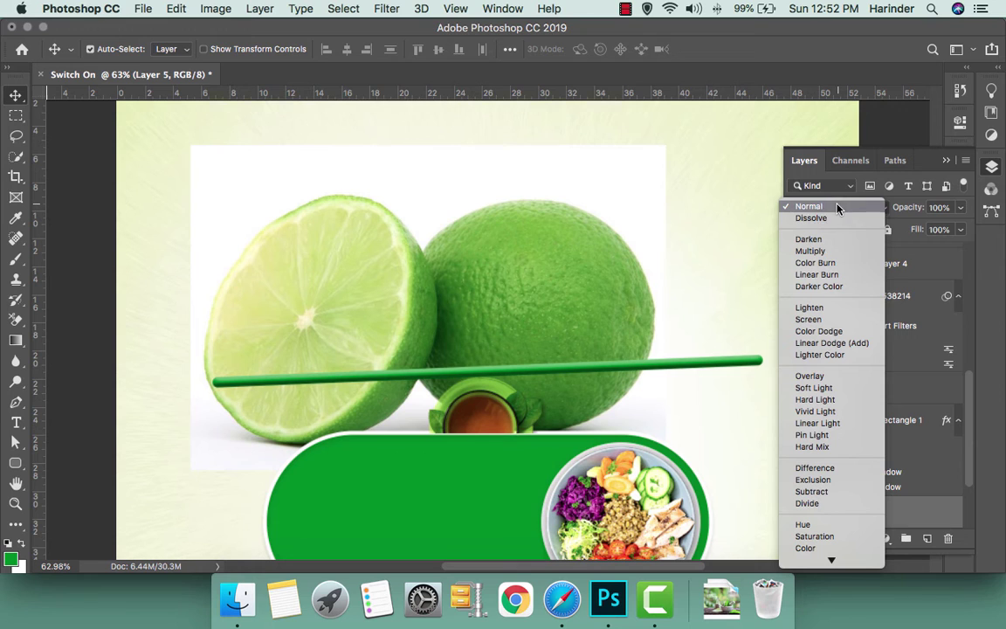
{"action": "left_click", "coordinate": [825, 251]}
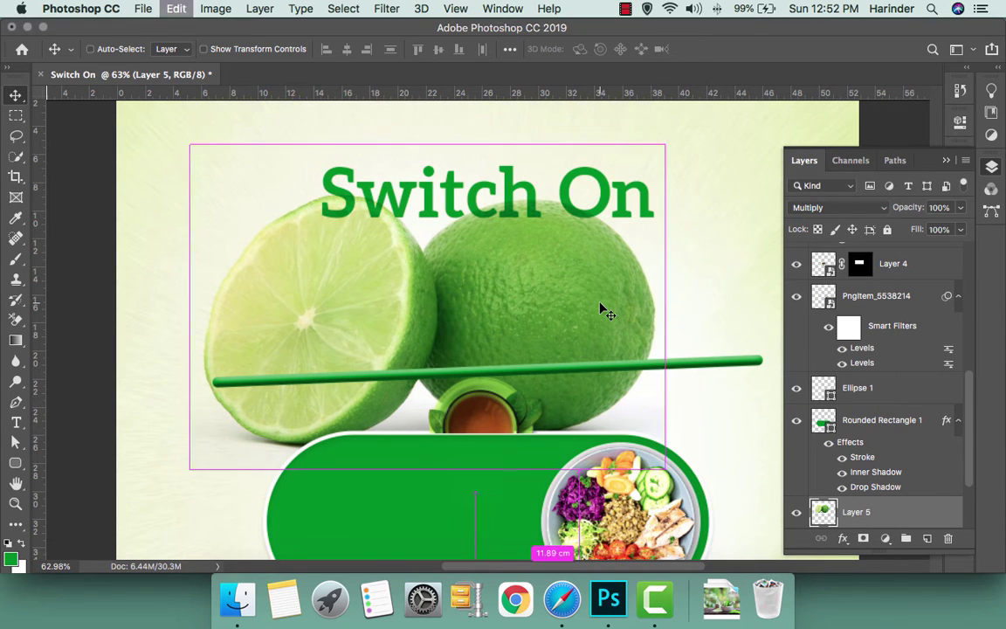
Convert the lime layer to a smart object
{"action": "key", "text": "super+t"}
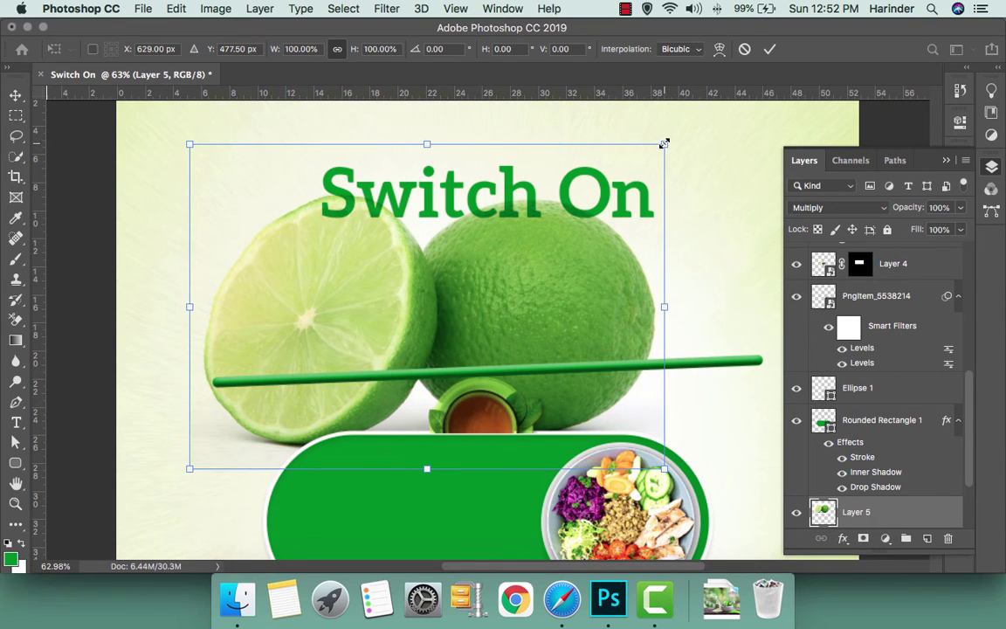
{"action": "key", "text": "Return"}
{"action": "right_click", "coordinate": [898, 525]}
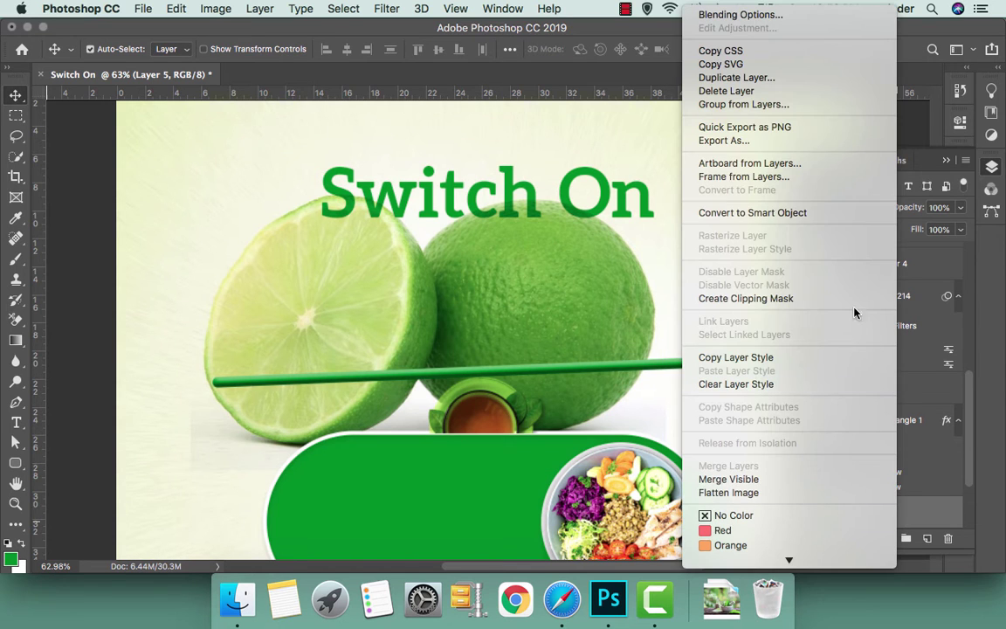
{"action": "left_click", "coordinate": [753, 213]}
Scale the limes to 42.46%, place them on the bar's left end, tilt −2.69°
{"action": "key", "text": "super+t"}
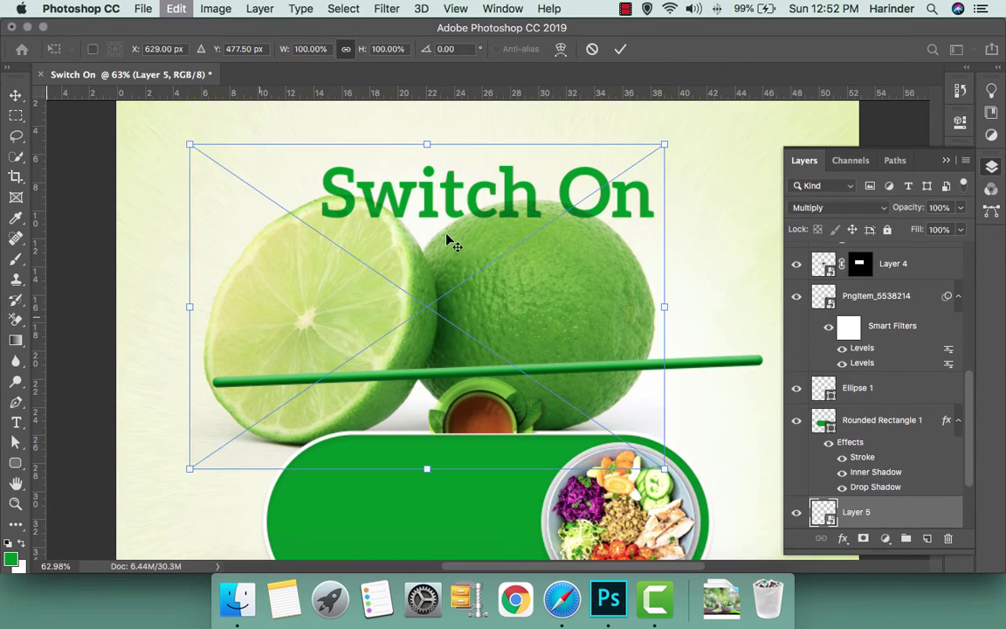
{"action": "left_click_drag", "start_coordinate": [663, 146], "coordinate": [541, 229]}
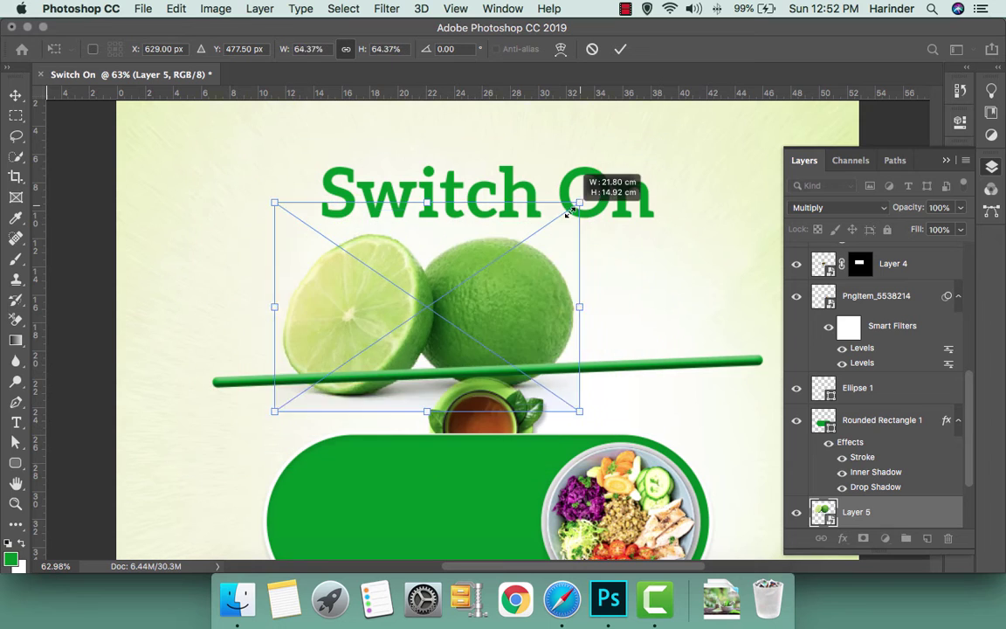
{"action": "mouse_move", "coordinate": [424, 310]}
{"action": "left_mouse_down"}
{"action": "mouse_move", "coordinate": [282, 311]}
{"action": "mouse_move", "coordinate": [345, 312]}
{"action": "mouse_move", "coordinate": [346, 321]}
{"action": "left_mouse_up"}
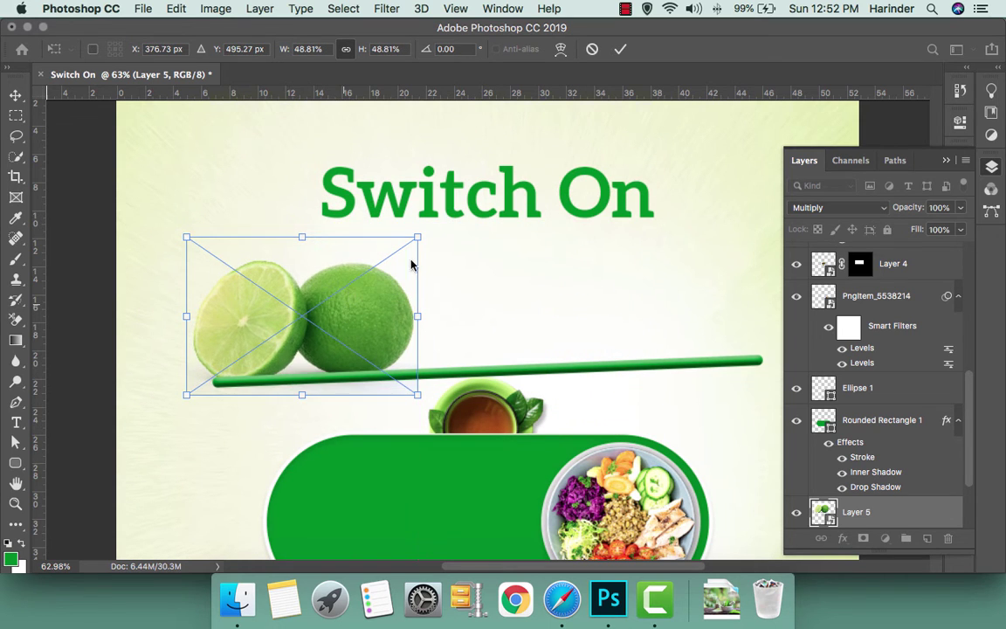
{"action": "left_click_drag", "start_coordinate": [455, 220], "coordinate": [398, 235]}
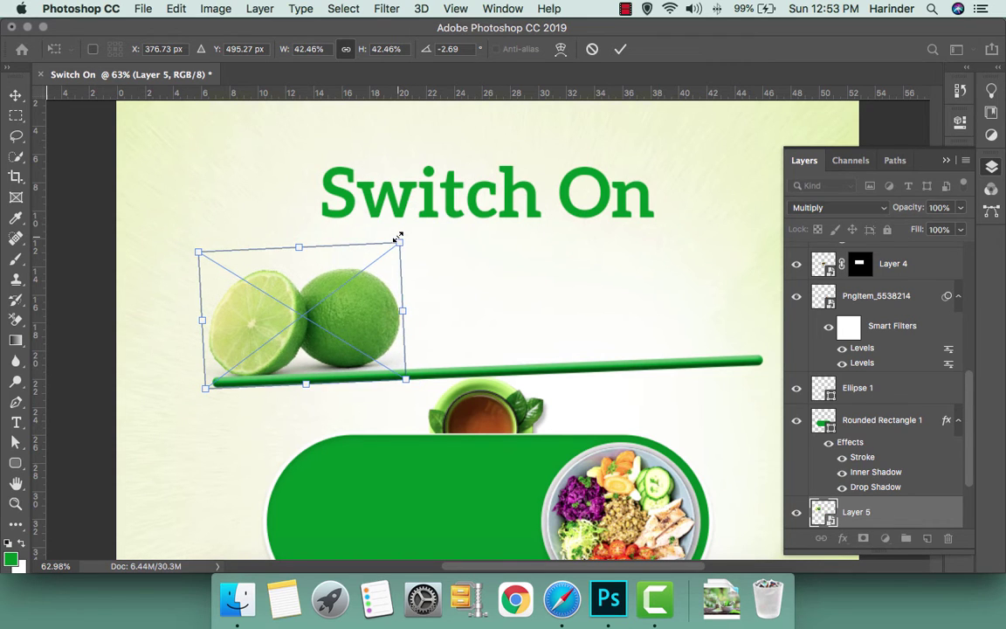
{"action": "key", "text": "Return"}
{"action": "key", "text": "ctrl"}
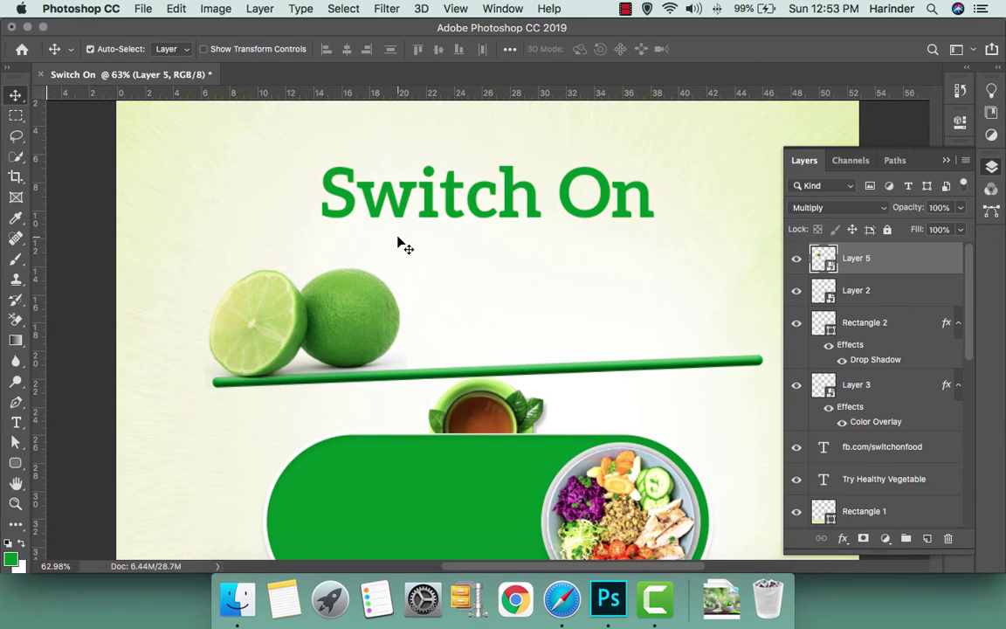
{"action": "key", "text": "Down"}
{"action": "key", "text": "Down"}
{"action": "key", "text": "Down"}
{"action": "key", "text": "ctrl+t"}
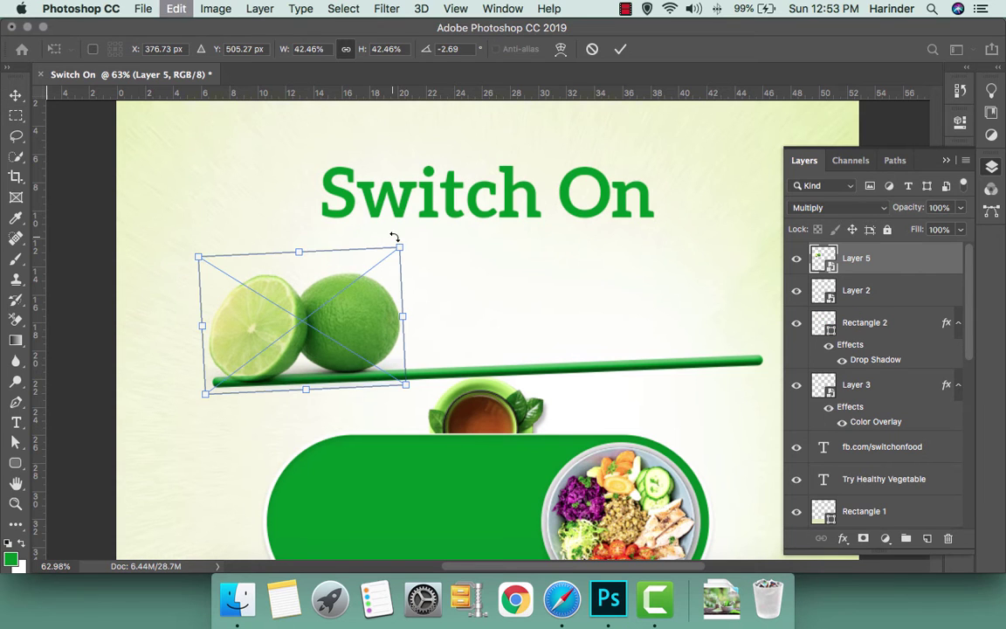
{"action": "left_click_drag", "start_coordinate": [408, 229], "coordinate": [413, 234]}
Re-rotate the Layer 5 limes to about 0.53° so they sit nearly level on the bar
{"action": "key", "text": "Return"}
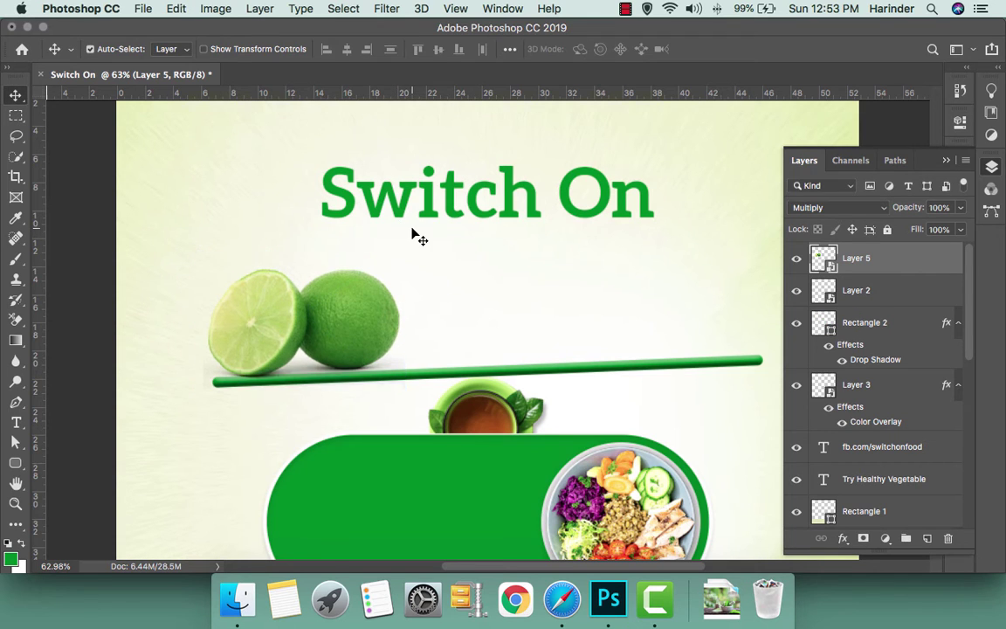
{"action": "scroll", "coordinate": [231, 361], "scroll_direction": "up", "scroll_amount": 2}
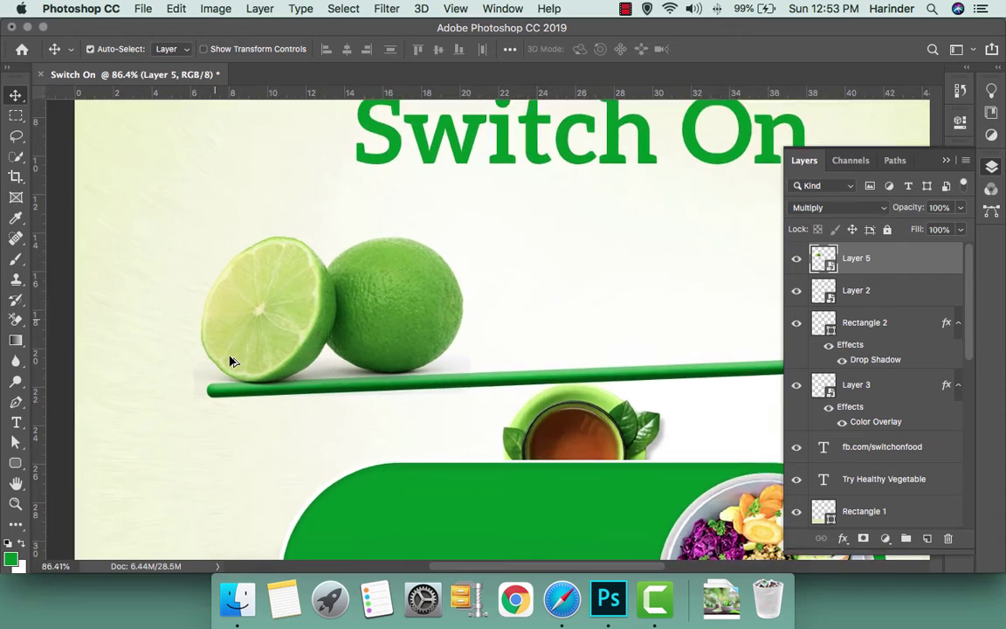
{"action": "scroll", "coordinate": [230, 361], "scroll_direction": "up", "scroll_amount": 3}
{"action": "scroll", "coordinate": [231, 360], "scroll_direction": "up", "scroll_amount": 1}
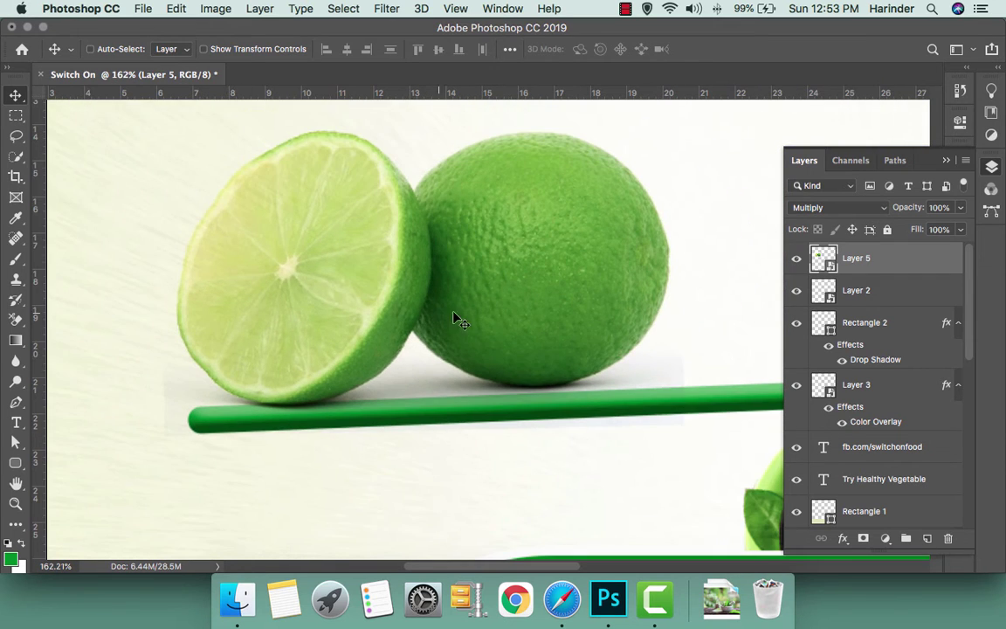
{"action": "key", "text": "ctrl+y"}
{"action": "key", "text": "ctrl+z"}
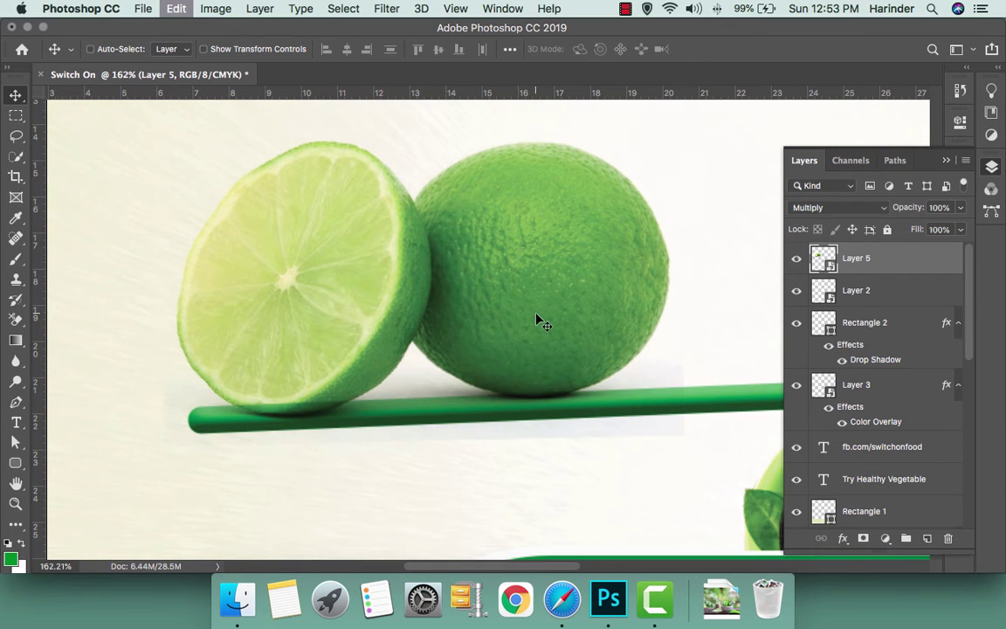
{"action": "key", "text": "ctrl+t"}
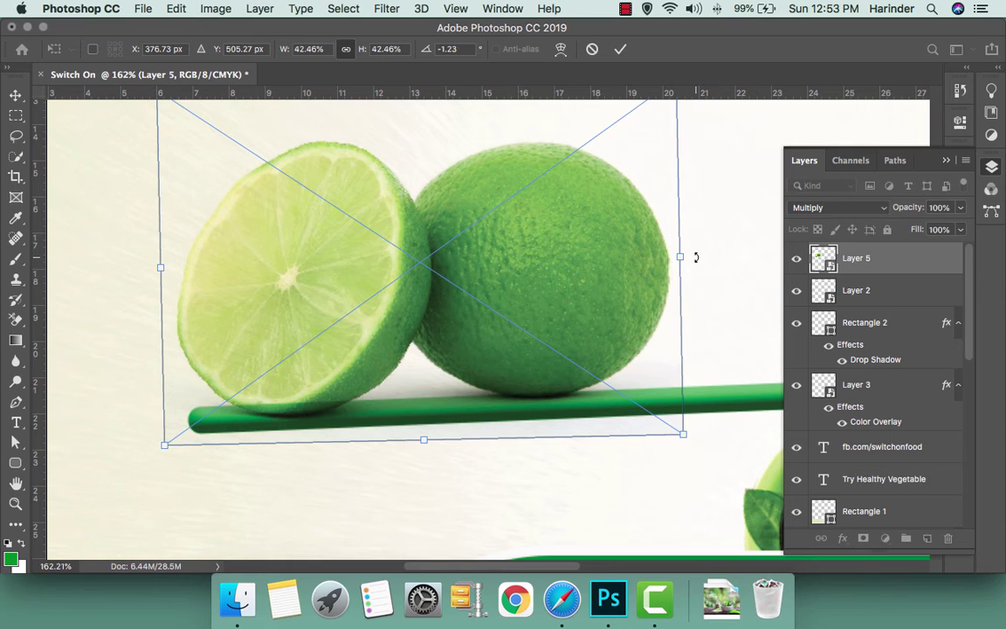
{"action": "key", "text": "Return"}
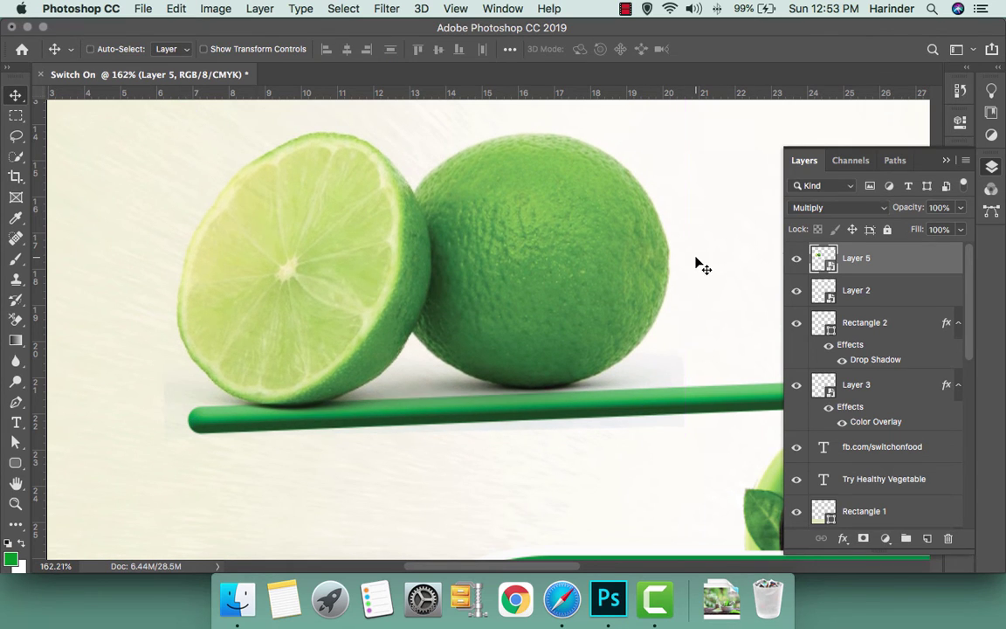
{"action": "key", "text": "ctrl+t"}
{"action": "left_click_drag", "start_coordinate": [708, 254], "coordinate": [712, 265]}
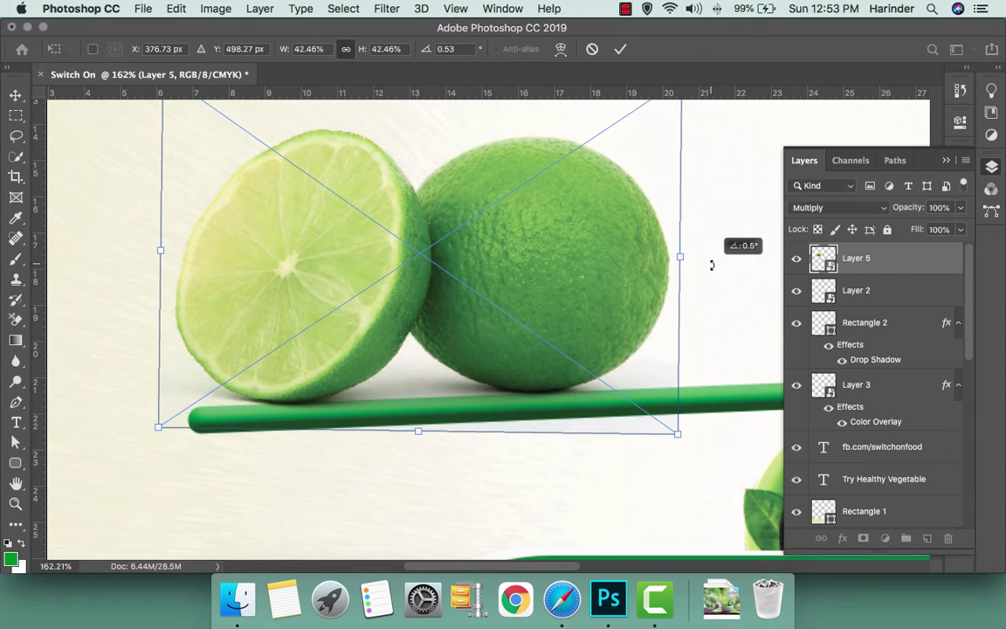
{"action": "key", "text": "Return"}
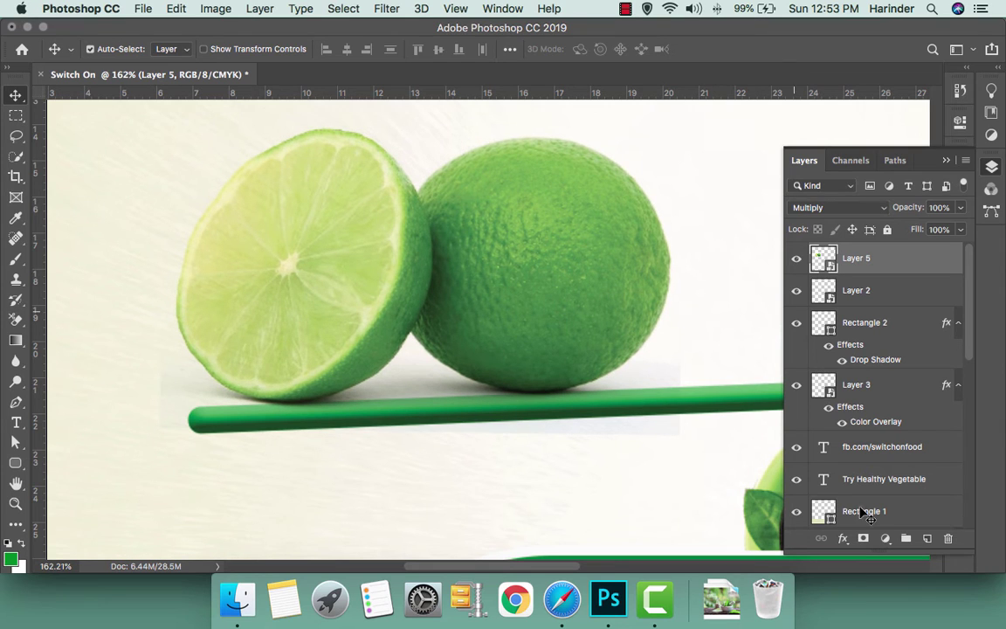
Add a layer mask to Layer 5 and set up a soft 75 px black brush
{"action": "left_click", "coordinate": [862, 539]}
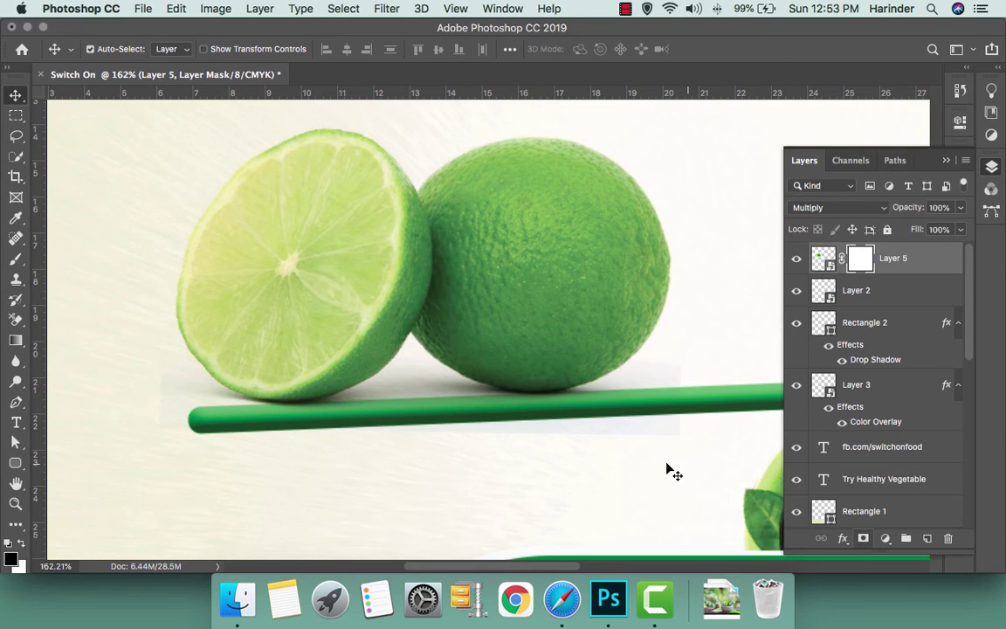
{"action": "key", "text": "b"}
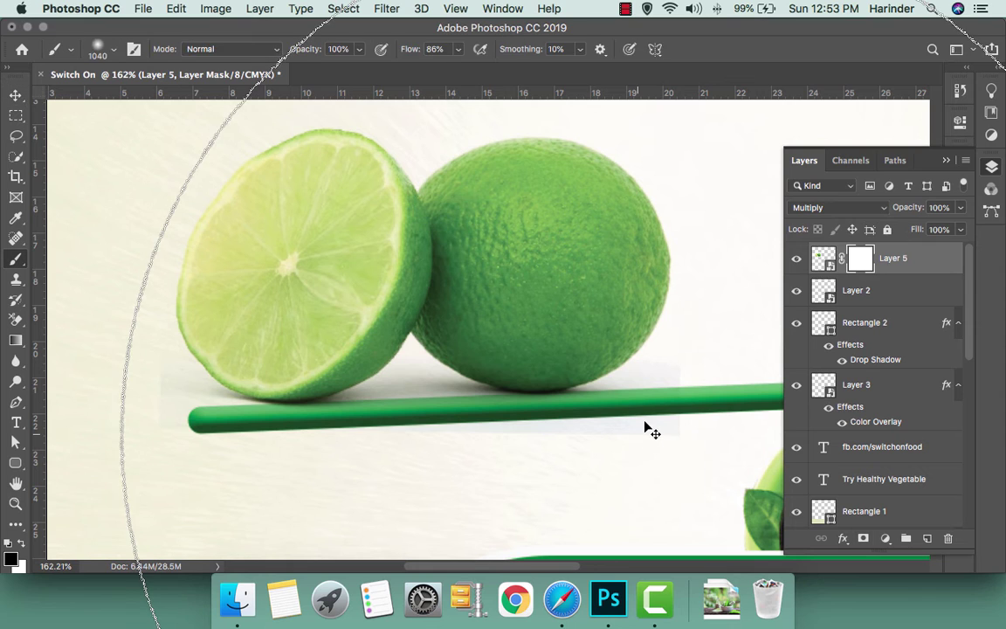
{"action": "right_click", "coordinate": [639, 432]}
{"action": "left_click", "coordinate": [642, 396]}
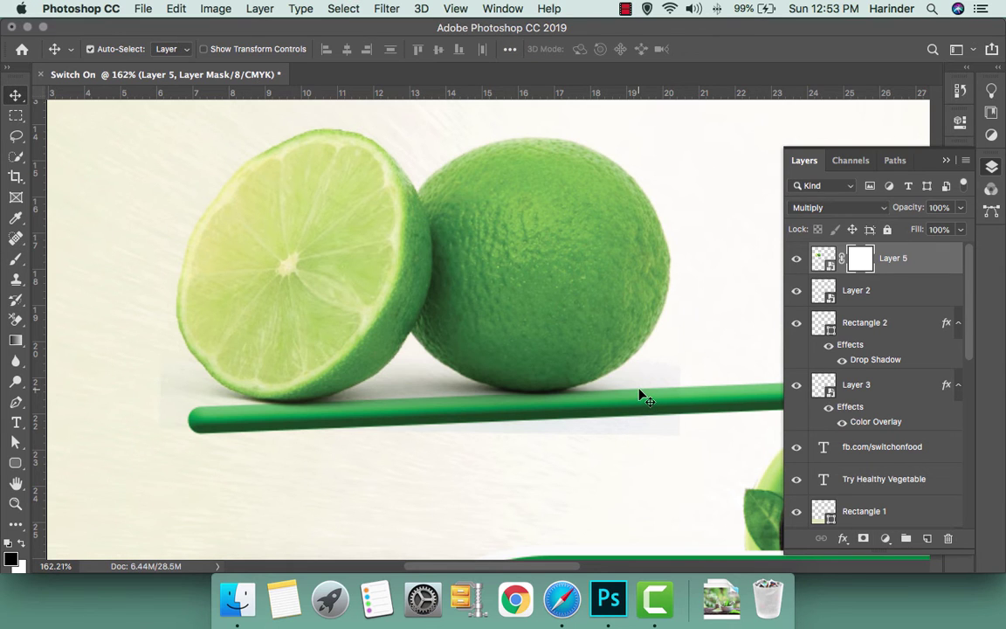
{"action": "key", "text": "b"}
{"action": "right_click", "coordinate": [647, 318]}
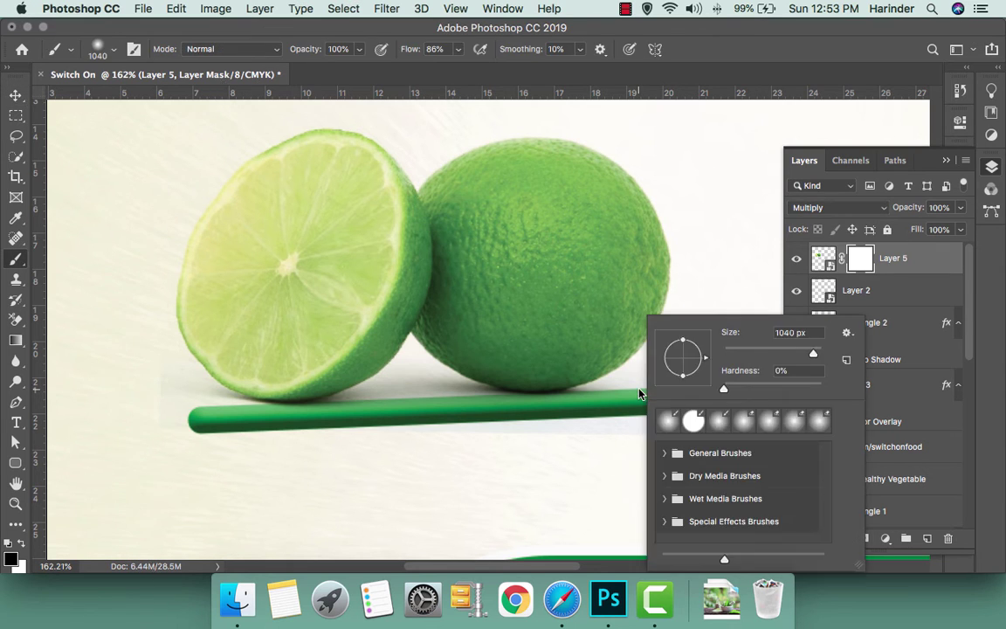
{"action": "left_click_drag", "start_coordinate": [790, 349], "coordinate": [759, 350]}
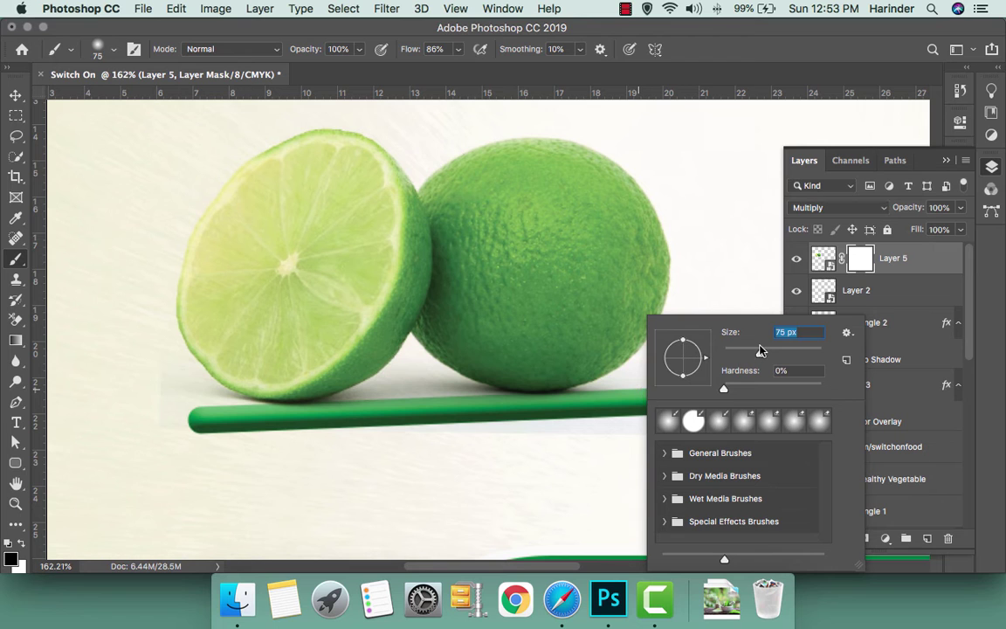
{"action": "left_click", "coordinate": [752, 266]}
Paint away the shadow under the green bar, then review the whole design
{"action": "mouse_move", "coordinate": [681, 411]}
{"action": "left_mouse_down"}
{"action": "mouse_move", "coordinate": [567, 457]}
{"action": "mouse_move", "coordinate": [213, 464]}
{"action": "mouse_move", "coordinate": [148, 417]}
{"action": "left_mouse_up"}
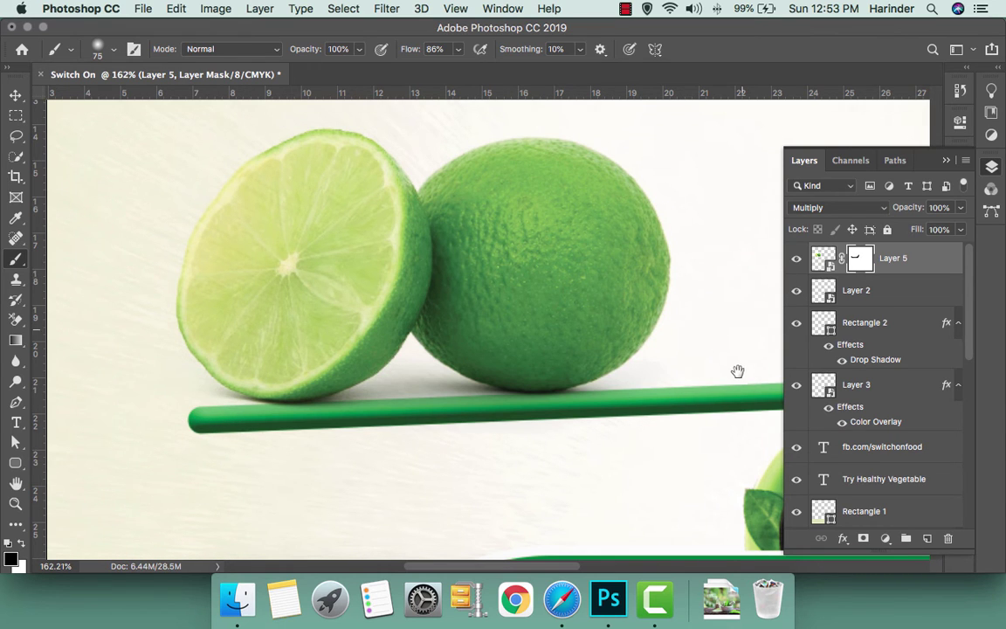
{"action": "scroll", "coordinate": [735, 370], "scroll_direction": "up", "scroll_amount": 3}
{"action": "scroll", "coordinate": [738, 361], "scroll_direction": "down", "scroll_amount": 3}
{"action": "scroll", "coordinate": [736, 359], "scroll_direction": "down", "scroll_amount": 2}
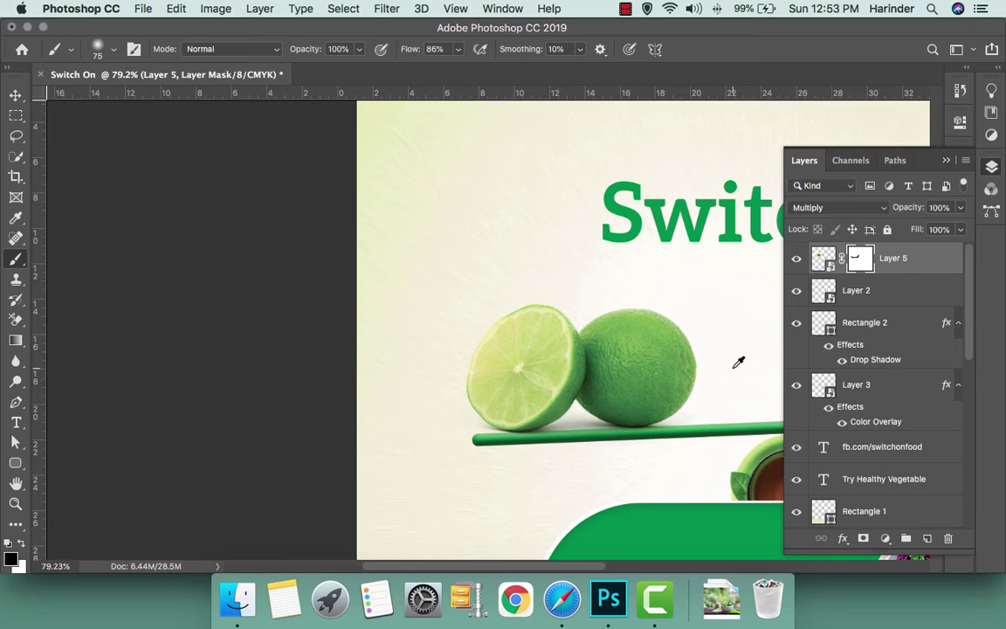
{"action": "key", "text": "Tab"}
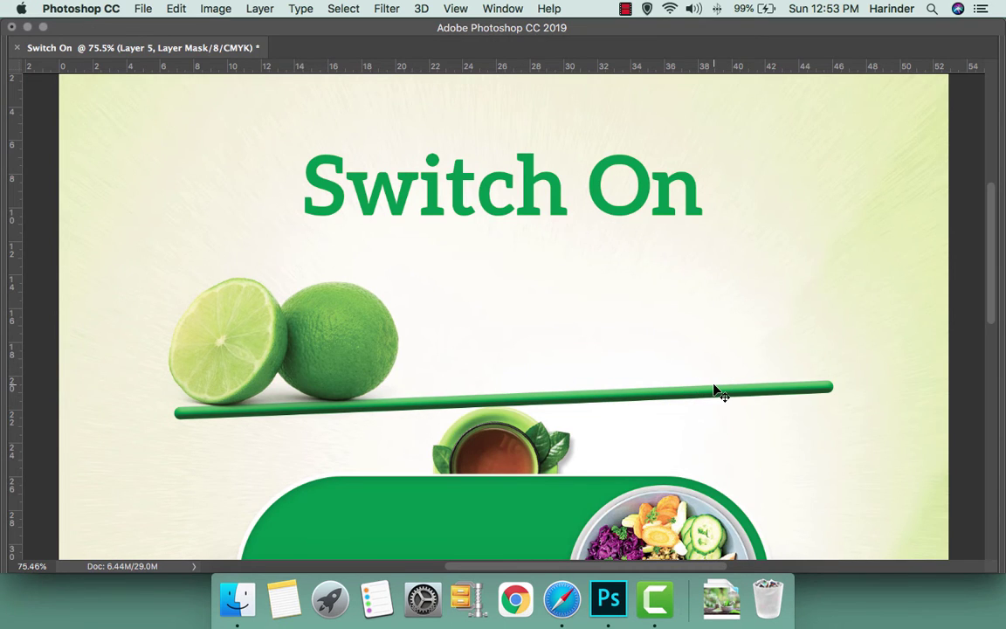
{"action": "scroll", "coordinate": [713, 390], "scroll_direction": "down", "scroll_amount": 1}
{"action": "scroll", "coordinate": [710, 391], "scroll_direction": "down", "scroll_amount": 2}
{"action": "scroll", "coordinate": [636, 424], "scroll_direction": "up", "scroll_amount": 5}
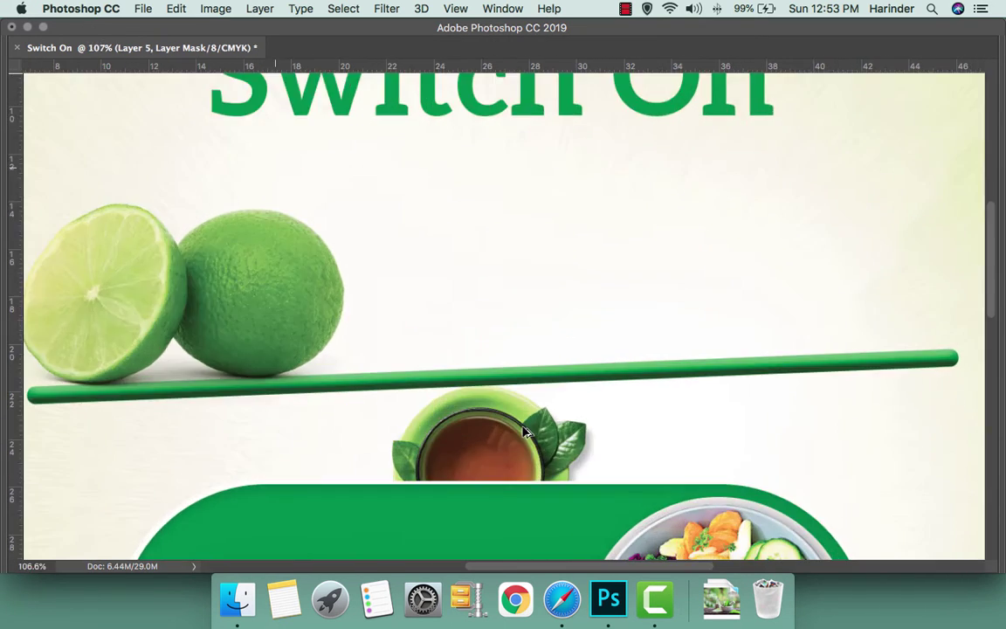
{"action": "scroll", "coordinate": [366, 444], "scroll_direction": "up", "scroll_amount": 1}
Draw a 223 px circle, Ellipse 2, around the tea cup
{"action": "scroll", "coordinate": [515, 472], "scroll_direction": "up", "scroll_amount": 1}
{"action": "key", "text": "Tab"}
{"action": "scroll", "coordinate": [514, 469], "scroll_direction": "down", "scroll_amount": 2}
{"action": "left_click", "coordinate": [86, 472]}
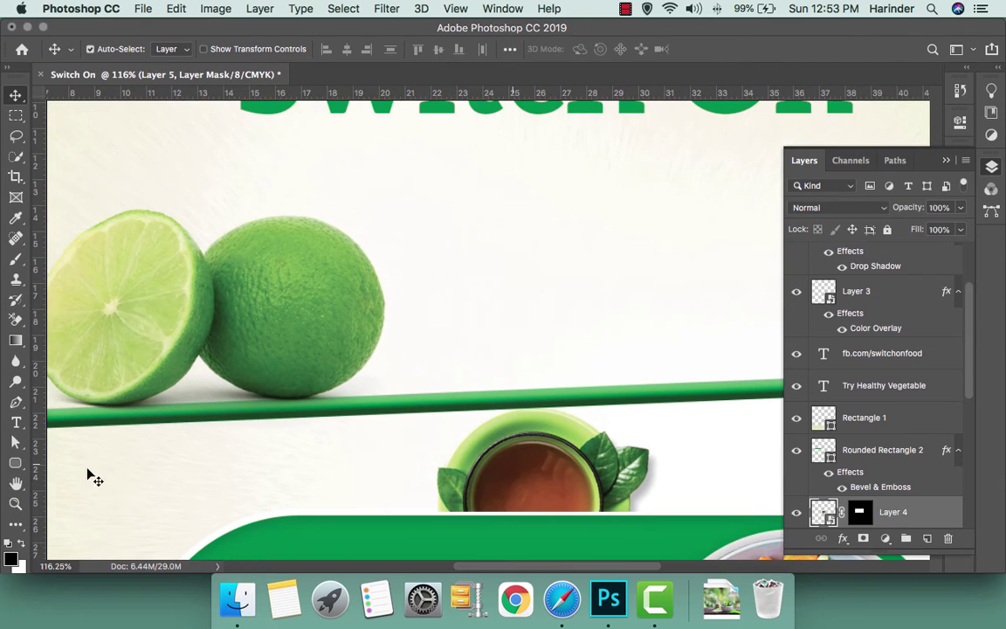
{"action": "left_click", "coordinate": [16, 462]}
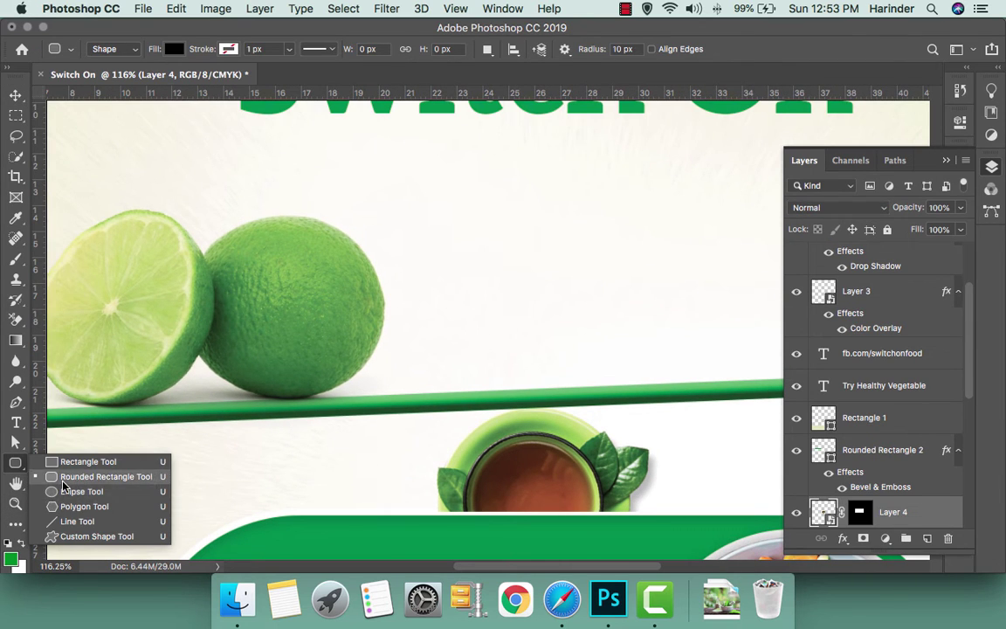
{"action": "left_click", "coordinate": [67, 492]}
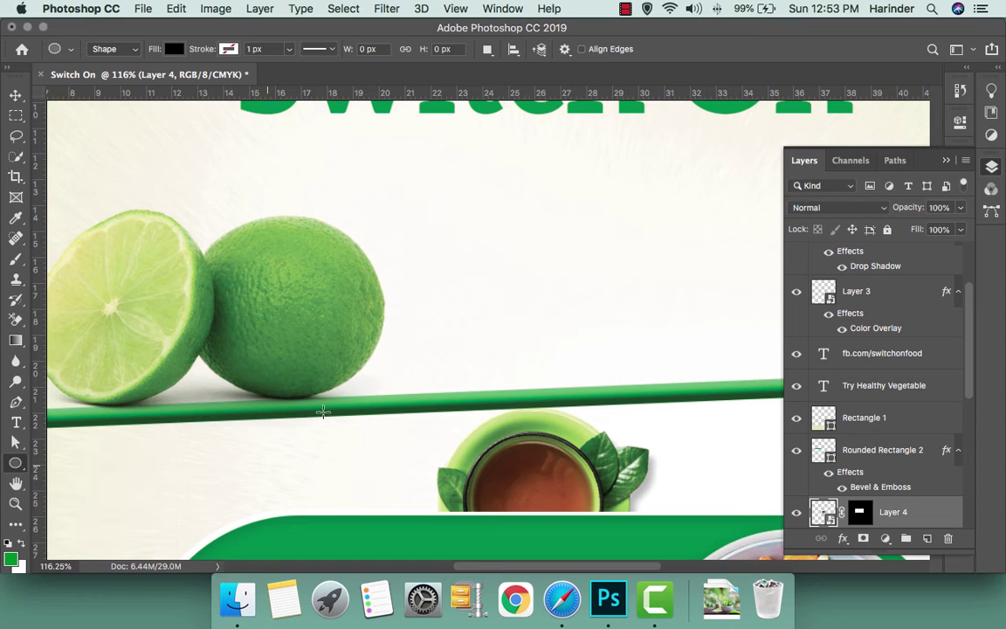
{"action": "left_click_drag", "start_coordinate": [567, 545], "coordinate": [635, 452]}
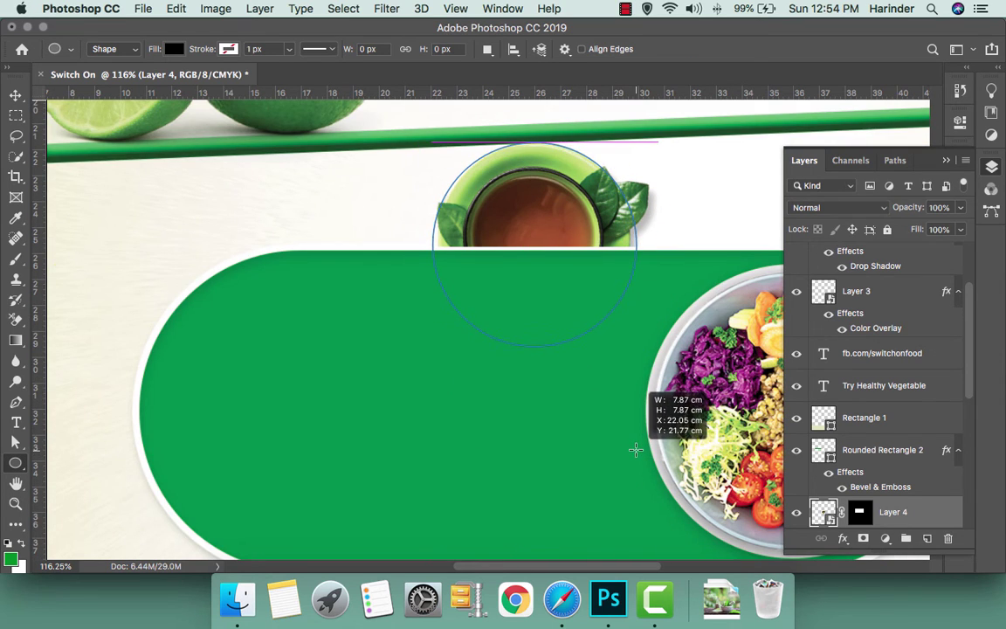
{"action": "left_click_drag", "start_coordinate": [634, 452], "coordinate": [634, 450]}
Copy Rounded Rectangle 1's stroke and shadow effects onto Ellipse 2 and send it behind the tea cup
{"action": "key", "text": "v"}
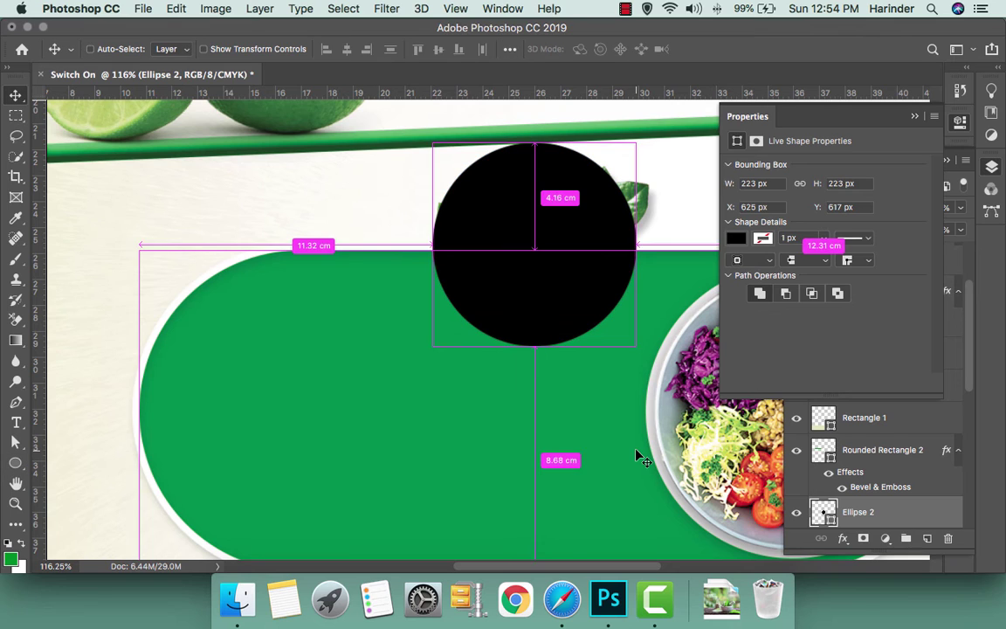
{"action": "left_click", "coordinate": [559, 476]}
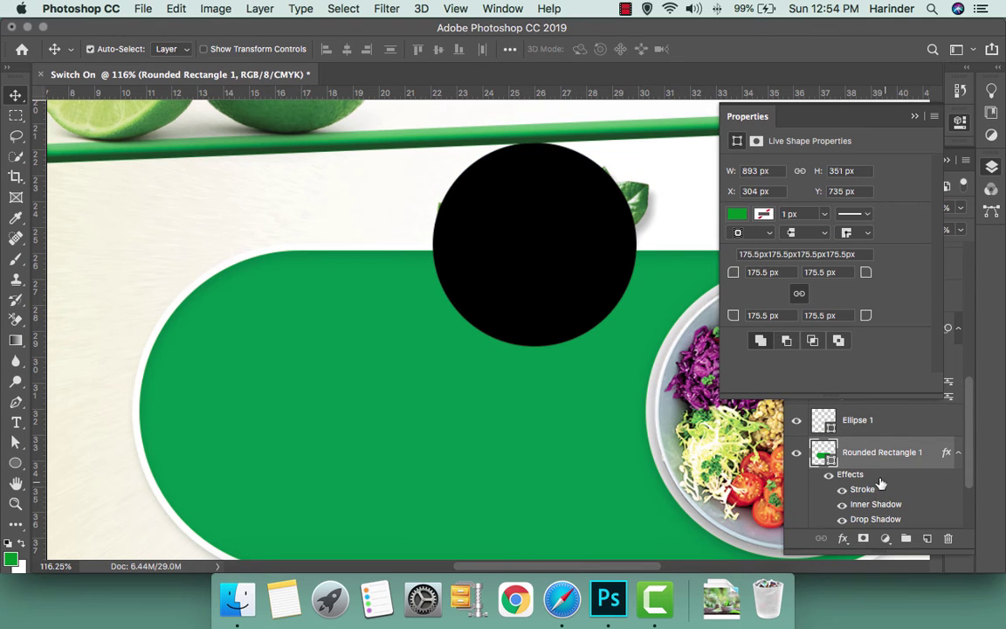
{"action": "left_click_drag", "start_coordinate": [856, 474], "coordinate": [574, 228]}
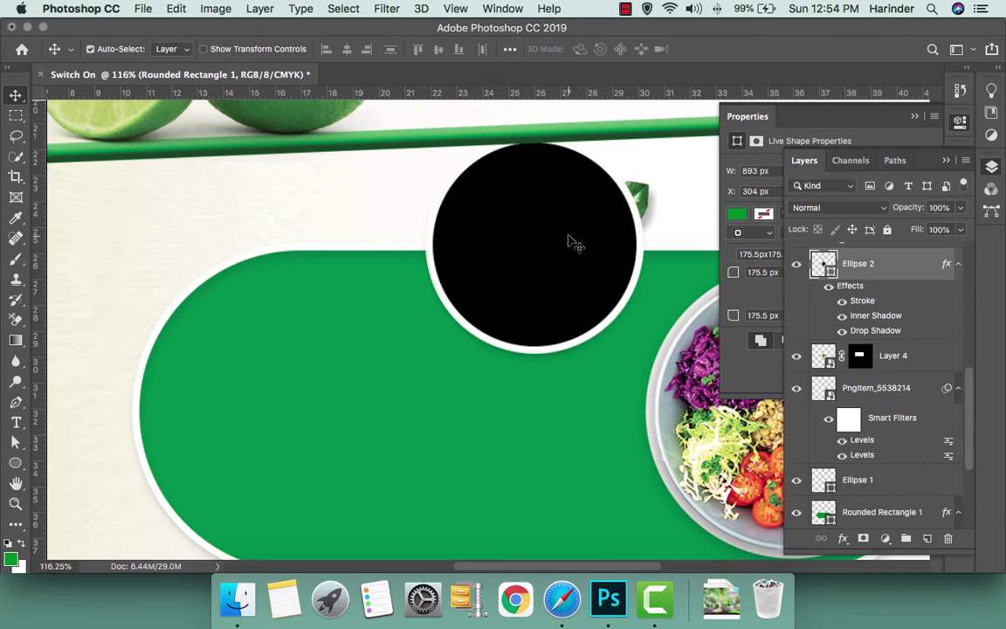
{"action": "key", "text": "ctrl+shift+bracketleft"}
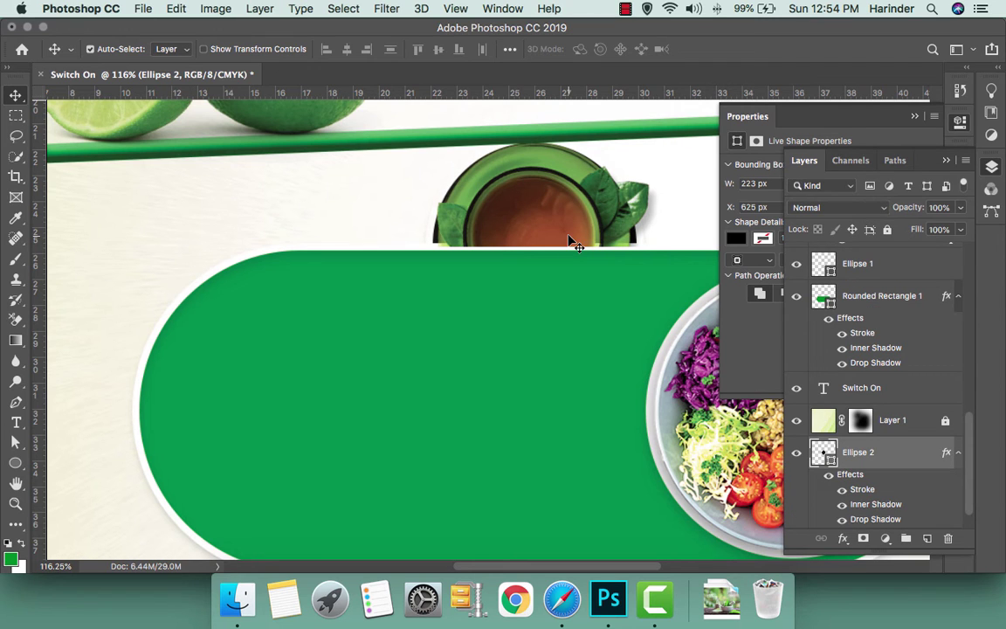
{"action": "left_click", "coordinate": [550, 285]}
{"action": "scroll", "coordinate": [494, 197], "scroll_direction": "up", "scroll_amount": 1}
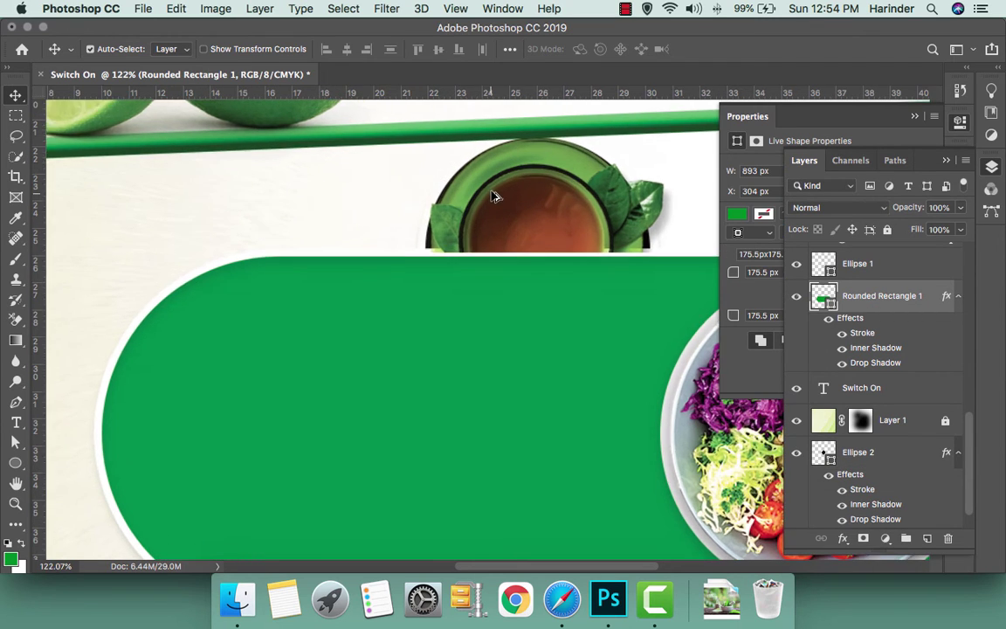
{"action": "scroll", "coordinate": [494, 196], "scroll_direction": "up", "scroll_amount": 5}
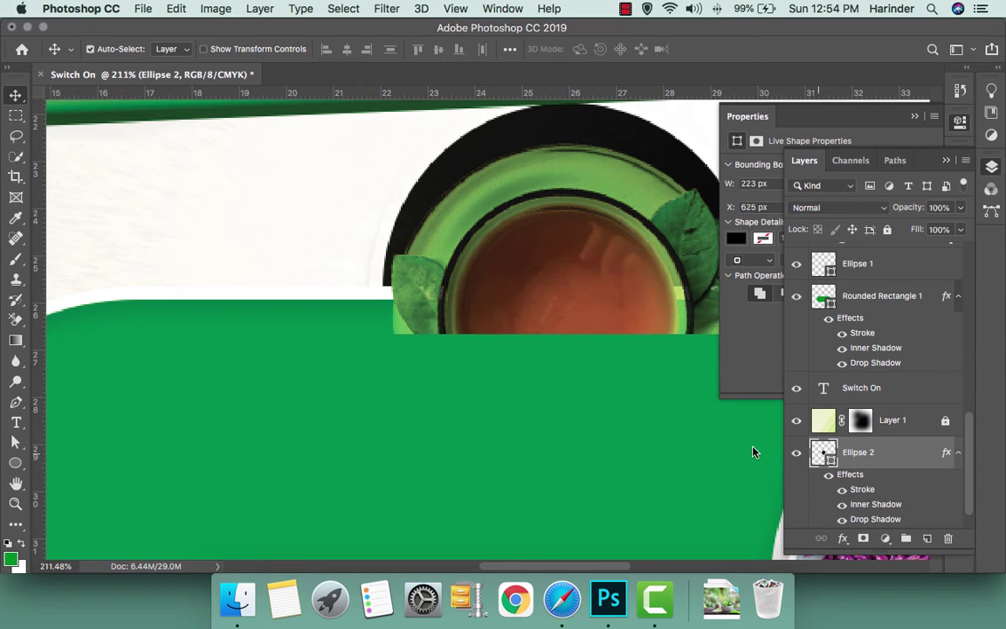
{"action": "double_click", "coordinate": [823, 452]}
Fill Ellipse 2 with the toggle's green, 018e01
{"action": "left_click", "coordinate": [519, 447]}
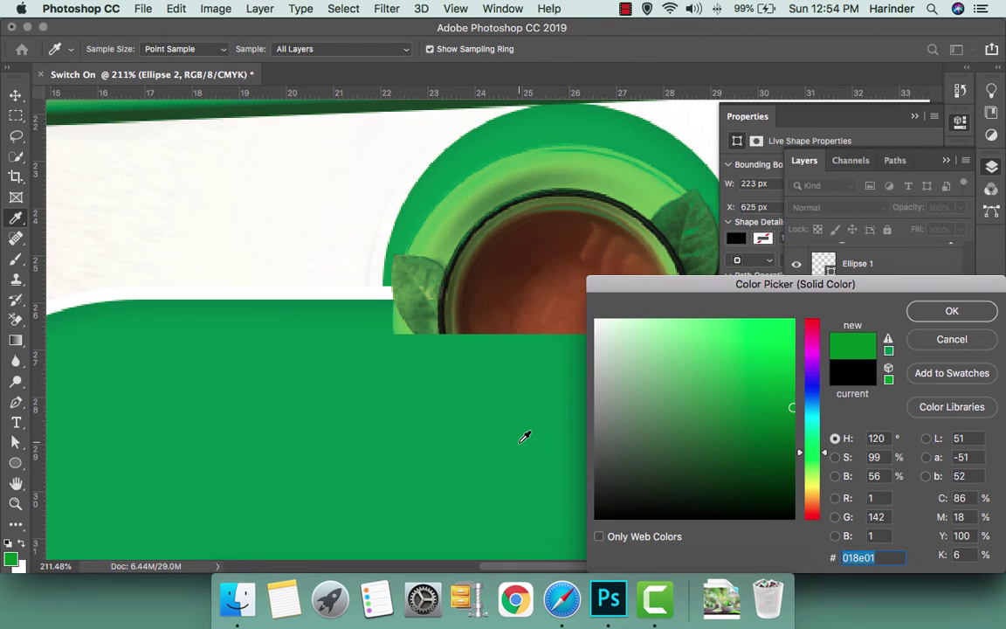
{"action": "key", "text": "Return"}
{"action": "scroll", "coordinate": [521, 448], "scroll_direction": "up", "scroll_amount": 2}
Shrink the tea cup slightly and nudge it up onto the green band
{"action": "key", "text": "Tab"}
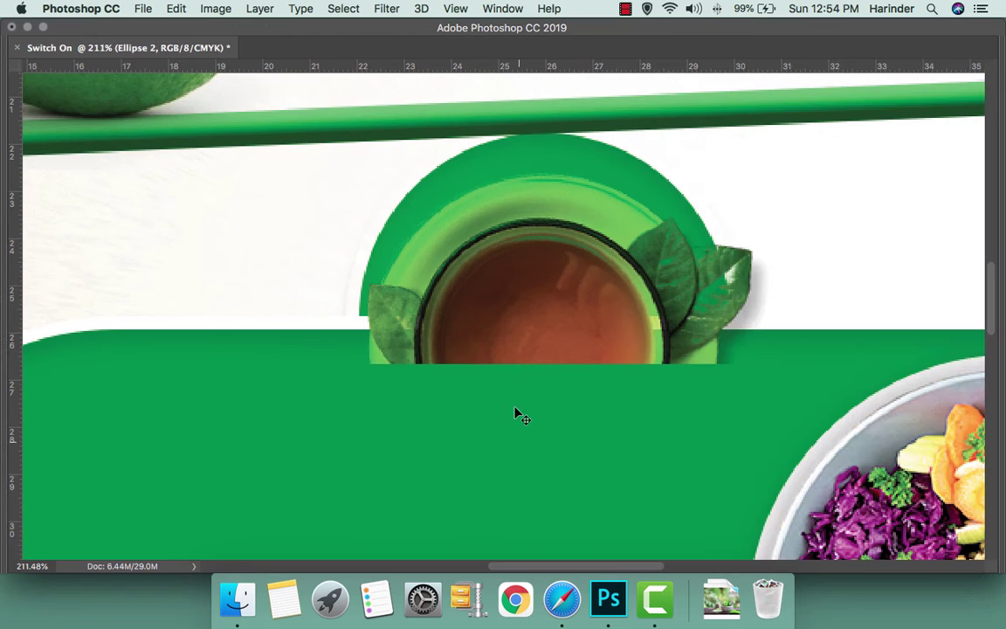
{"action": "left_click", "coordinate": [607, 261]}
{"action": "key", "text": "ctrl+t"}
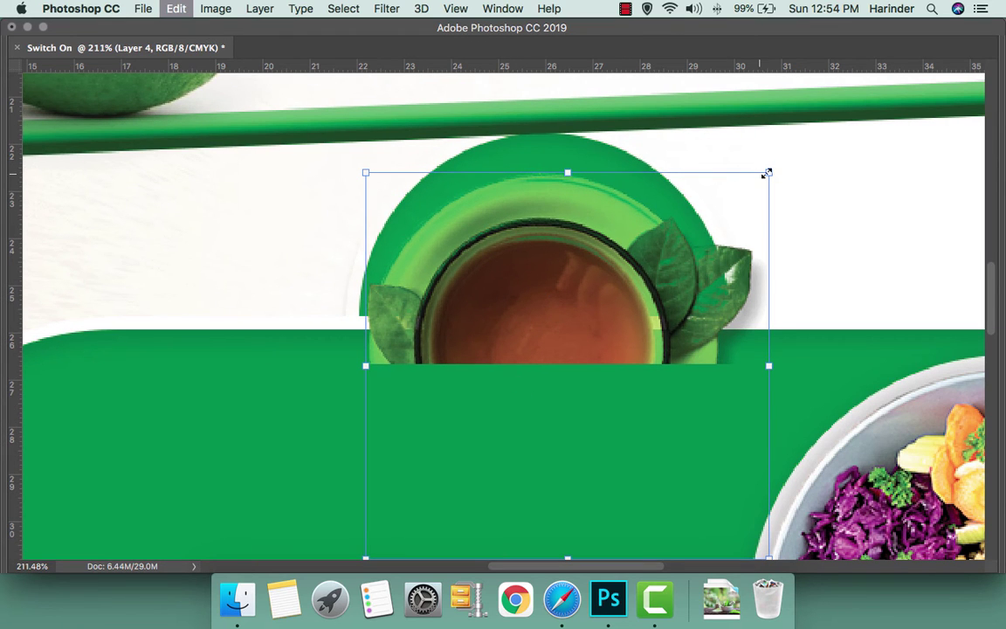
{"action": "left_click_drag", "start_coordinate": [768, 173], "coordinate": [753, 179]}
{"action": "key", "text": "Return"}
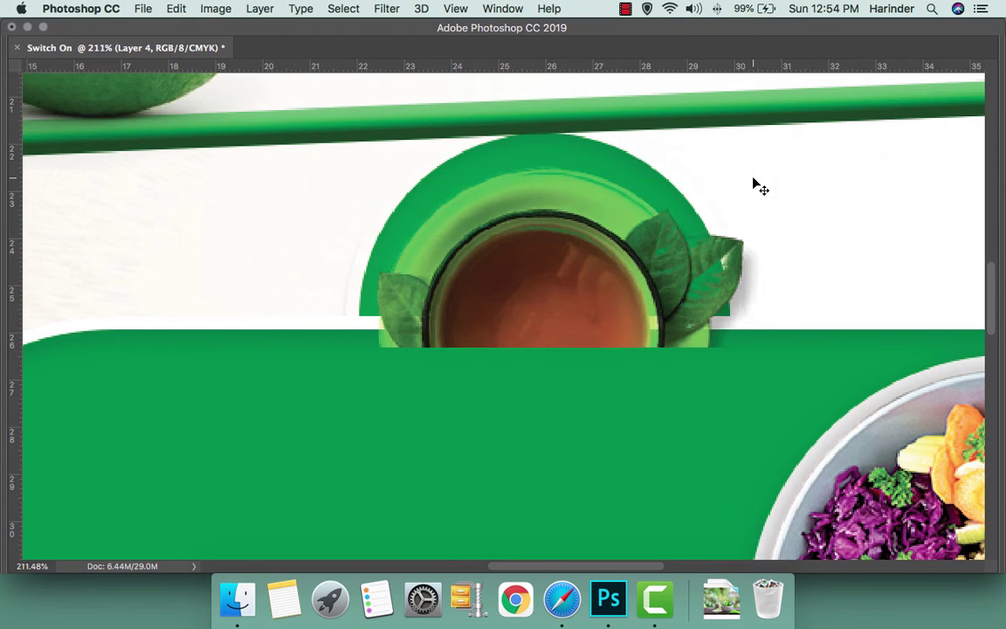
{"action": "key", "text": "shift+Up"}
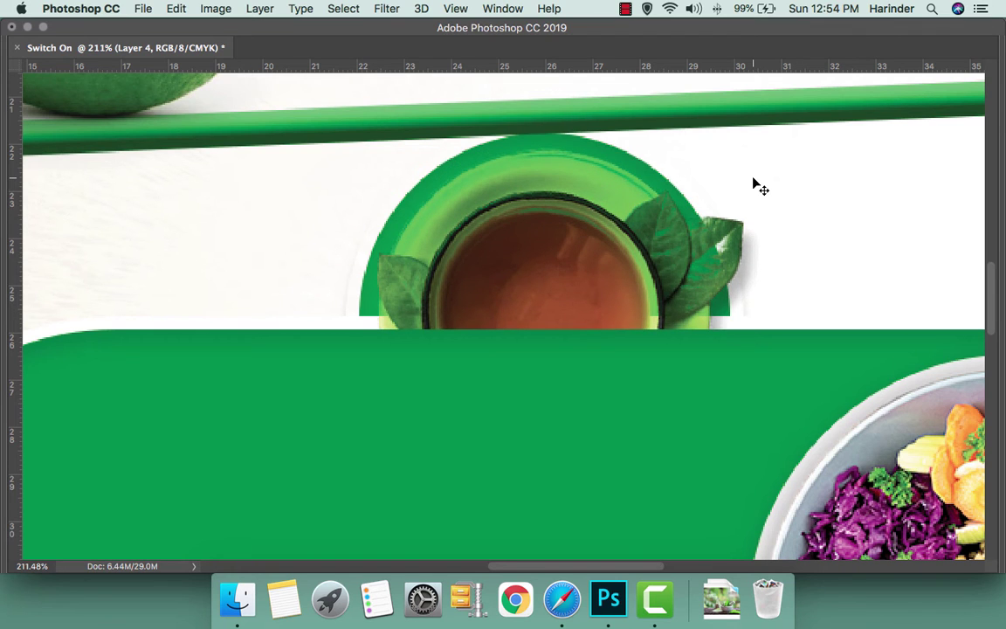
{"action": "left_click", "coordinate": [664, 186]}
{"action": "key", "text": "Tab"}
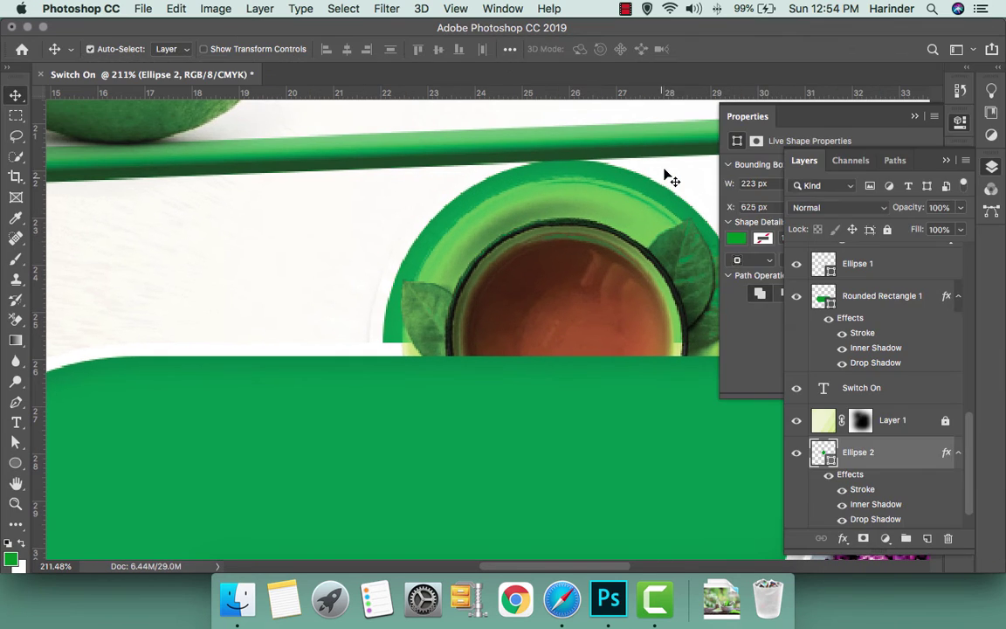
Give Ellipse 2's drop shadow 90% opacity, 45° angle, 4 px distance and 15 px size
{"action": "double_click", "coordinate": [856, 521]}
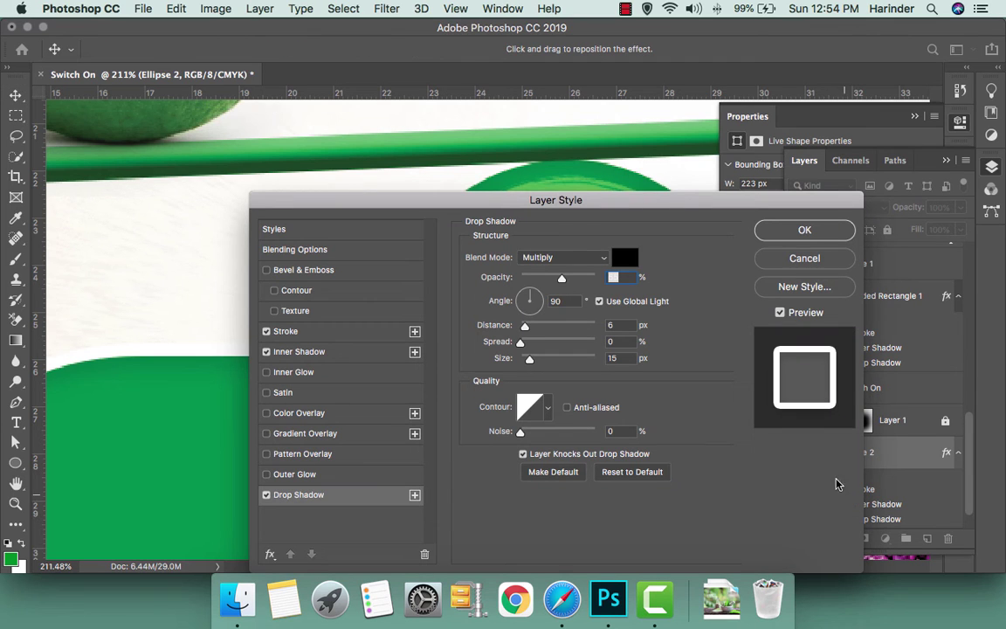
{"action": "left_click", "coordinate": [539, 328]}
{"action": "left_click_drag", "start_coordinate": [561, 278], "coordinate": [562, 282]}
{"action": "left_click_drag", "start_coordinate": [559, 200], "coordinate": [976, 137]}
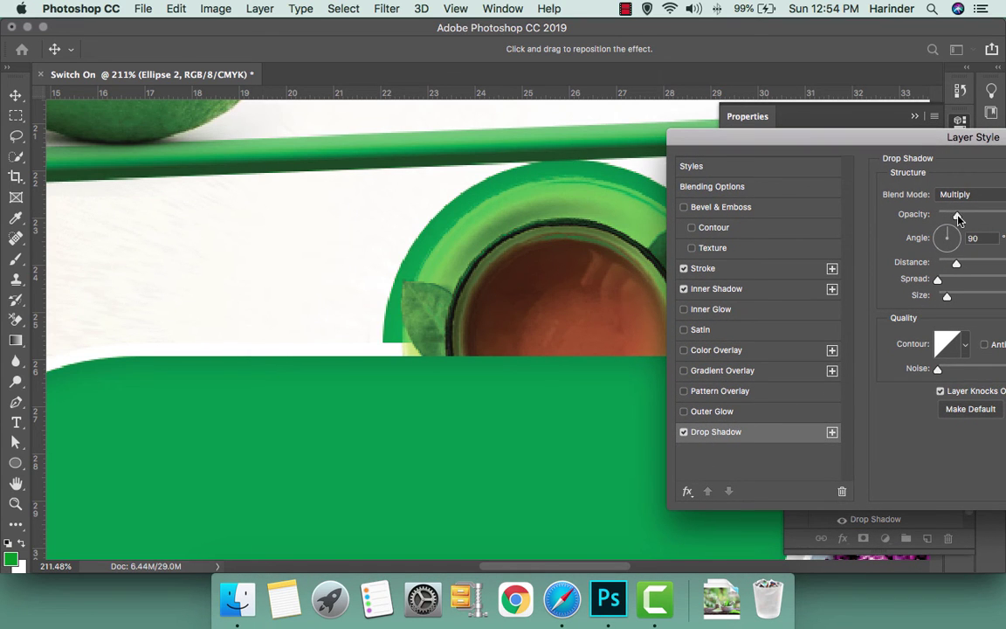
{"action": "key", "text": "Return"}
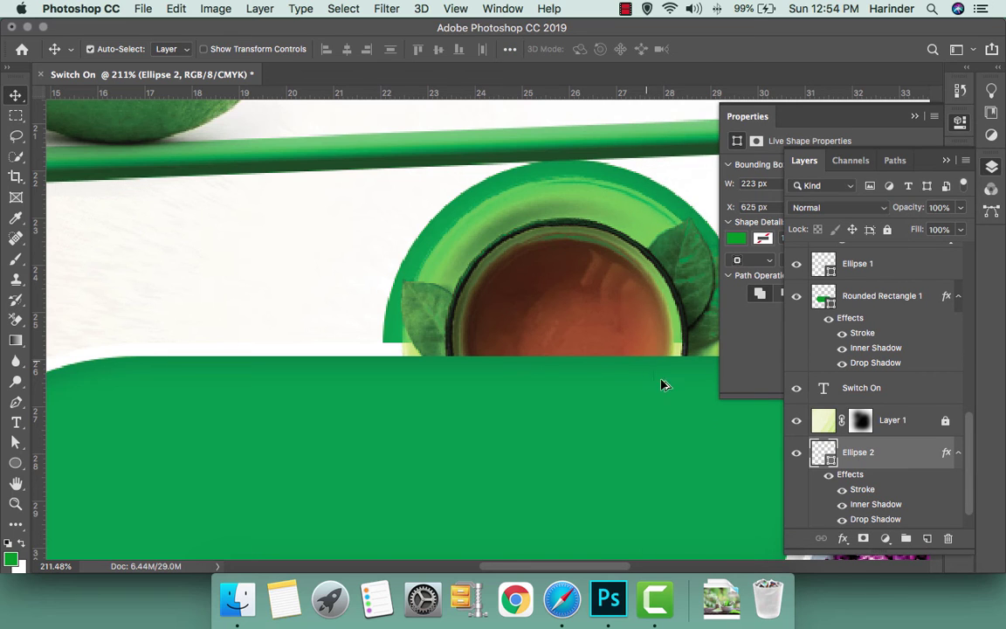
{"action": "scroll", "coordinate": [662, 385], "scroll_direction": "down", "scroll_amount": 1}
{"action": "double_click", "coordinate": [857, 518]}
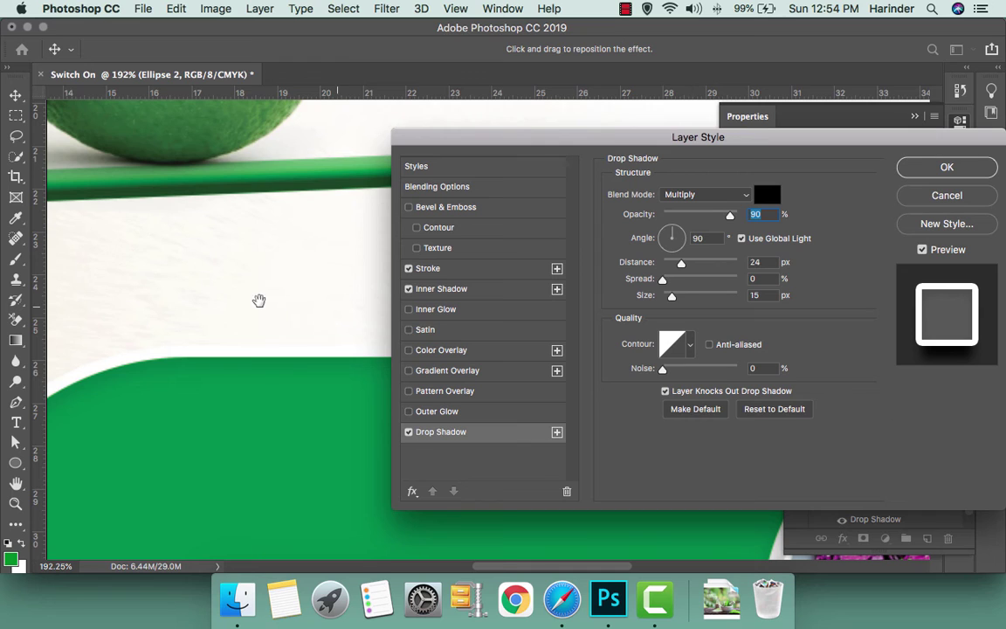
{"action": "left_click_drag", "start_coordinate": [258, 300], "coordinate": [70, 332]}
{"action": "left_click_drag", "start_coordinate": [308, 370], "coordinate": [299, 334]}
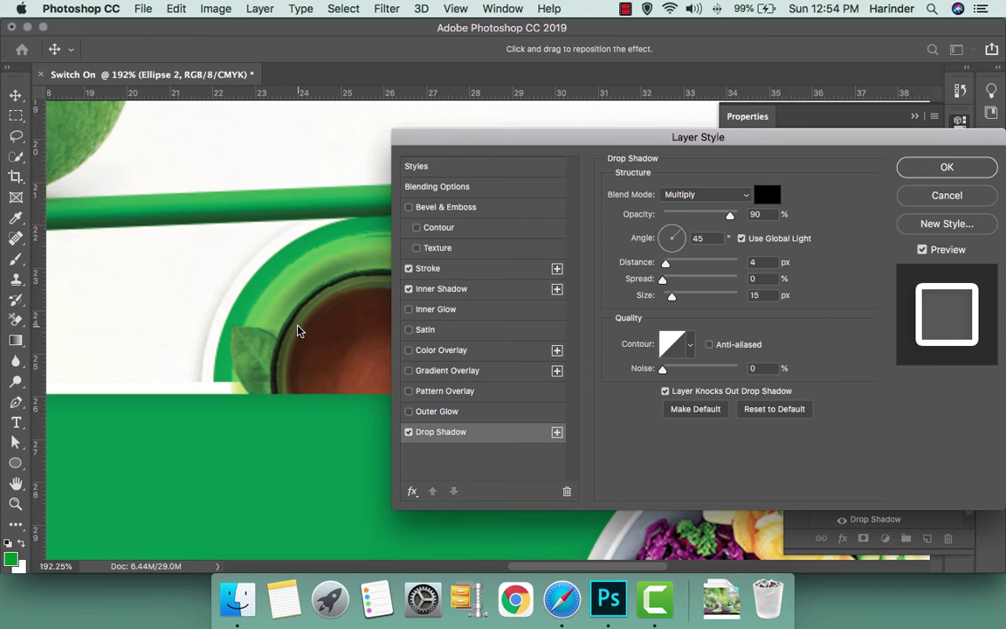
{"action": "key", "text": "Return"}
{"action": "key", "text": "super+1"}
Delete the tea cup layer and nudge the green Ellipse 2 knob into position
{"action": "left_click", "coordinate": [410, 306]}
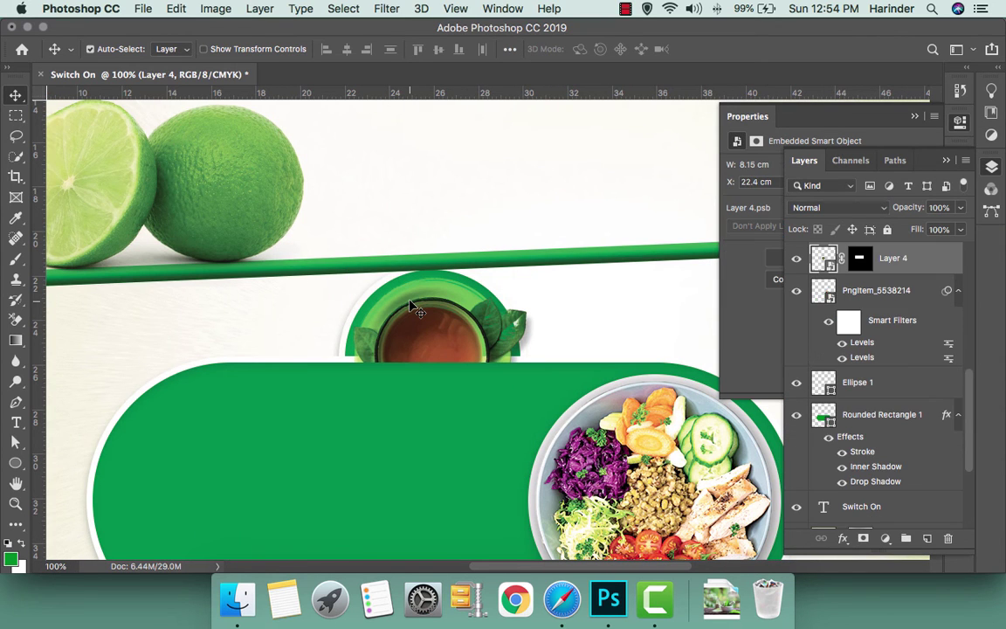
{"action": "key", "text": "BackSpace"}
{"action": "left_click", "coordinate": [410, 305]}
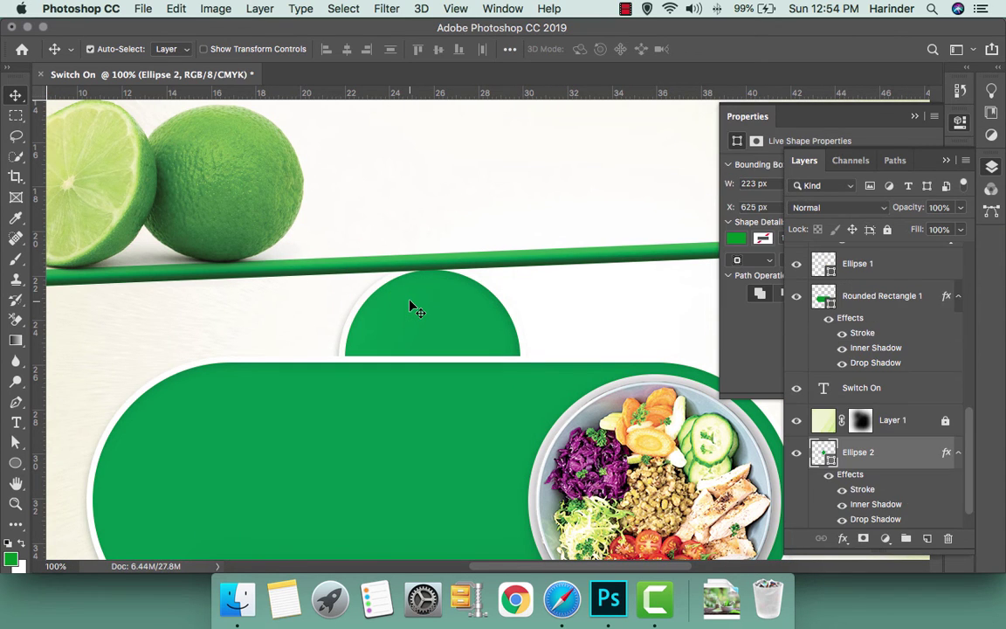
{"action": "key", "text": "shift+Down"}
{"action": "key", "text": "shift+Down"}
{"action": "key", "text": "shift+Up"}
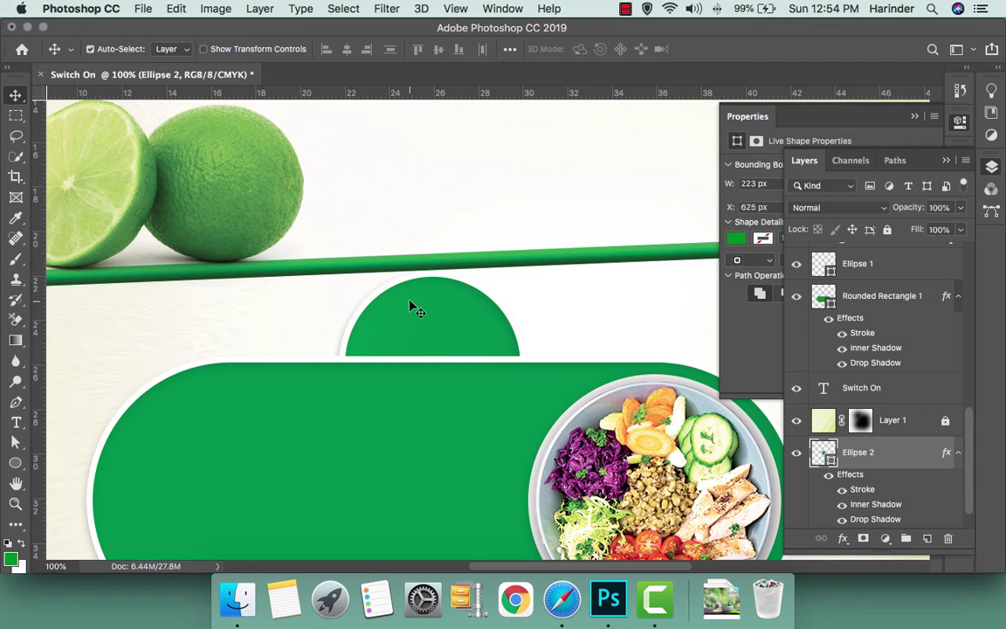
{"action": "scroll", "coordinate": [410, 304], "scroll_direction": "up", "scroll_amount": 3}
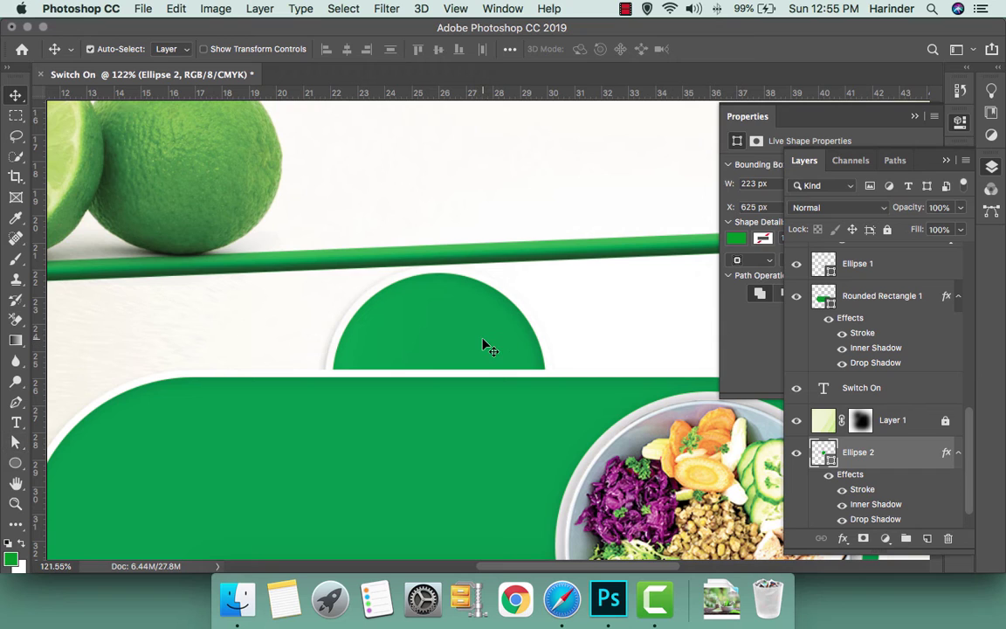
Duplicate Ellipse 2 and shrink the copy to about 87% to form an inner ring
{"action": "key", "text": "super+j"}
{"action": "key", "text": "super+t"}
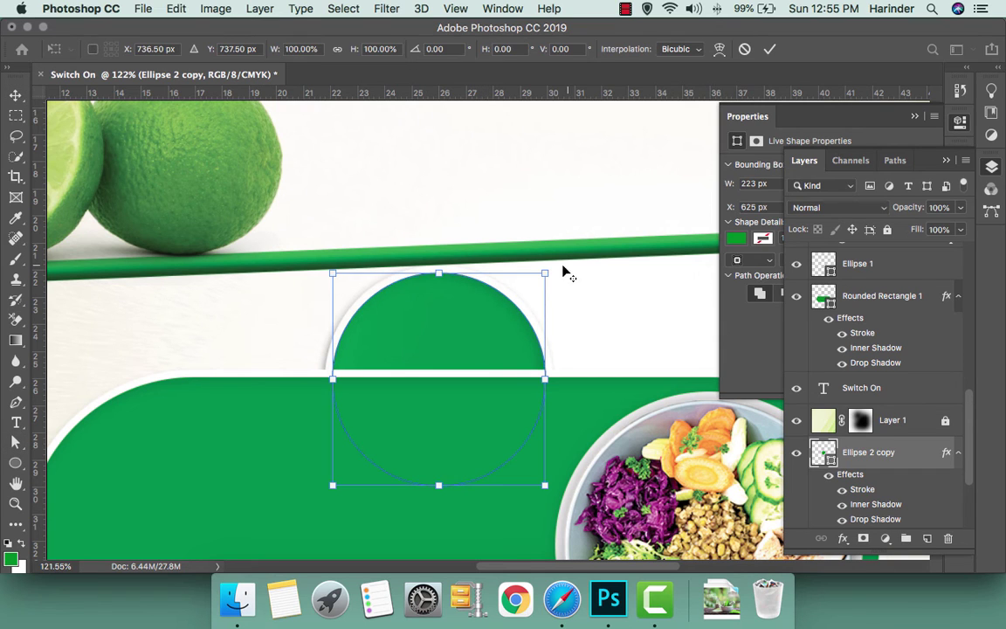
{"action": "left_click_drag", "start_coordinate": [543, 274], "coordinate": [527, 281]}
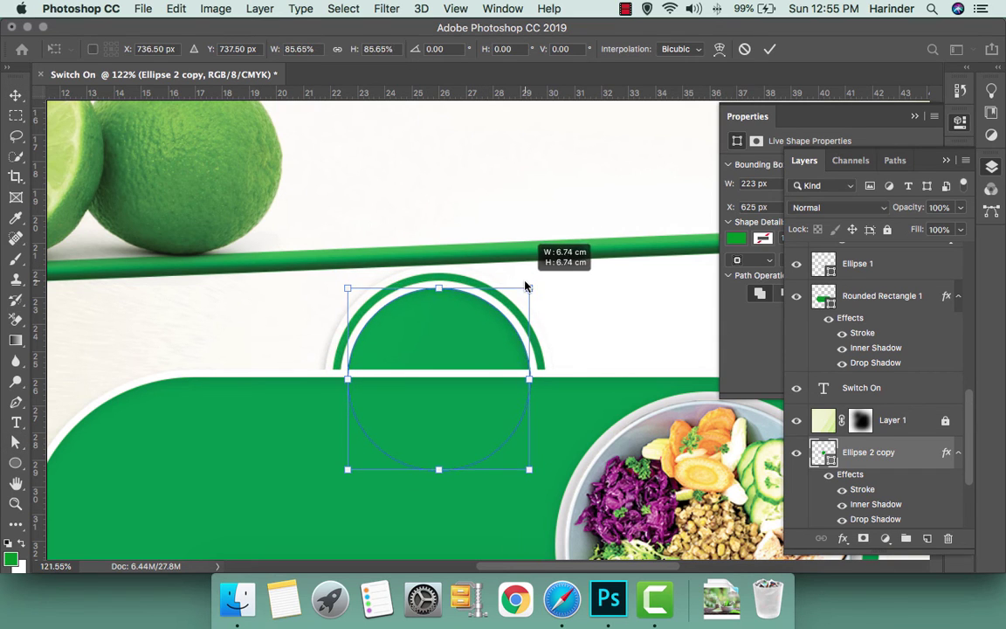
{"action": "key", "text": "Return"}
{"action": "scroll", "coordinate": [527, 287], "scroll_direction": "up", "scroll_amount": 5}
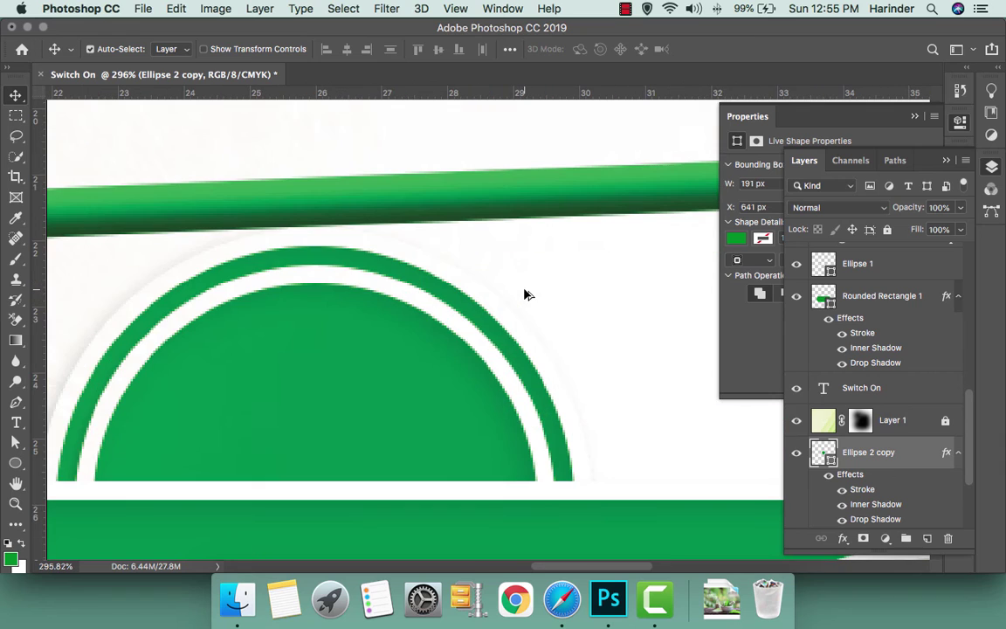
{"action": "left_click", "coordinate": [499, 337]}
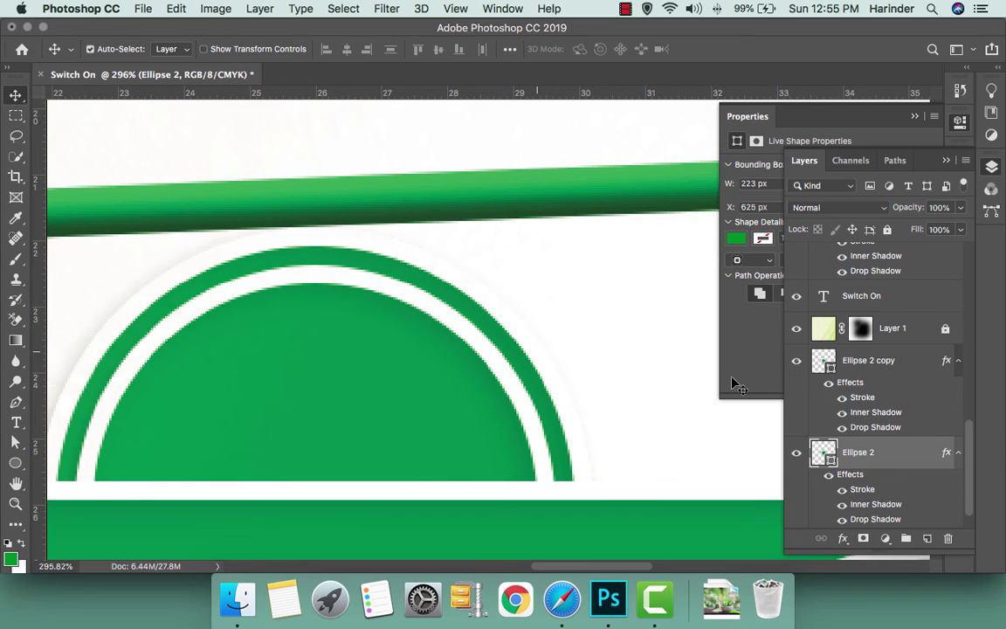
Increase Ellipse 2's drop shadow distance to 25 px
{"action": "left_click", "coordinate": [841, 538]}
{"action": "left_click", "coordinate": [847, 538]}
{"action": "mouse_move", "coordinate": [665, 263]}
{"action": "left_mouse_down"}
{"action": "mouse_move", "coordinate": [682, 264]}
{"action": "mouse_move", "coordinate": [688, 296]}
{"action": "left_mouse_up"}
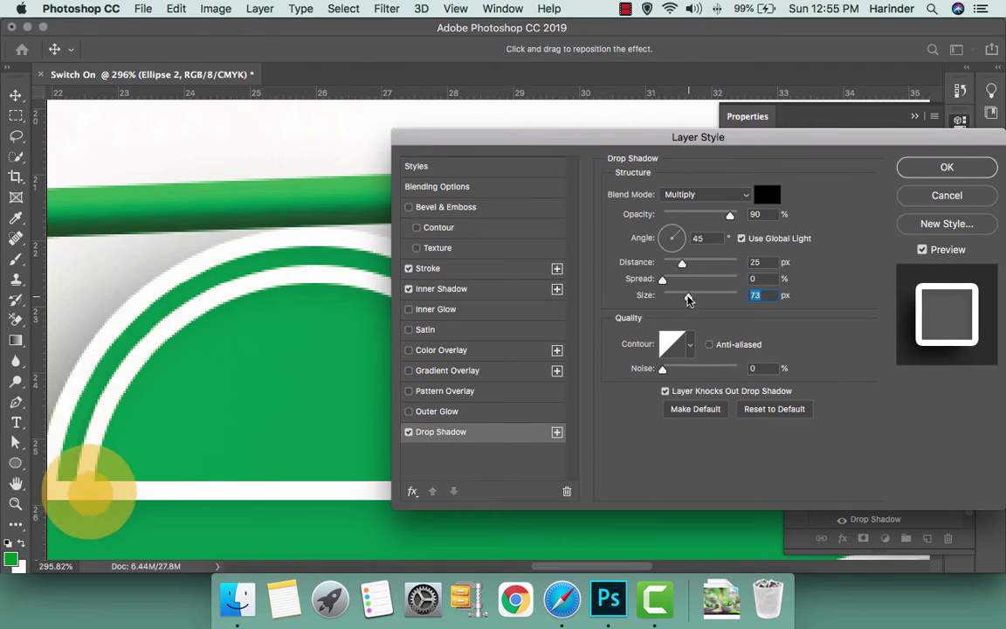
{"action": "key", "text": "Return"}
{"action": "scroll", "coordinate": [387, 326], "scroll_direction": "down", "scroll_amount": 5}
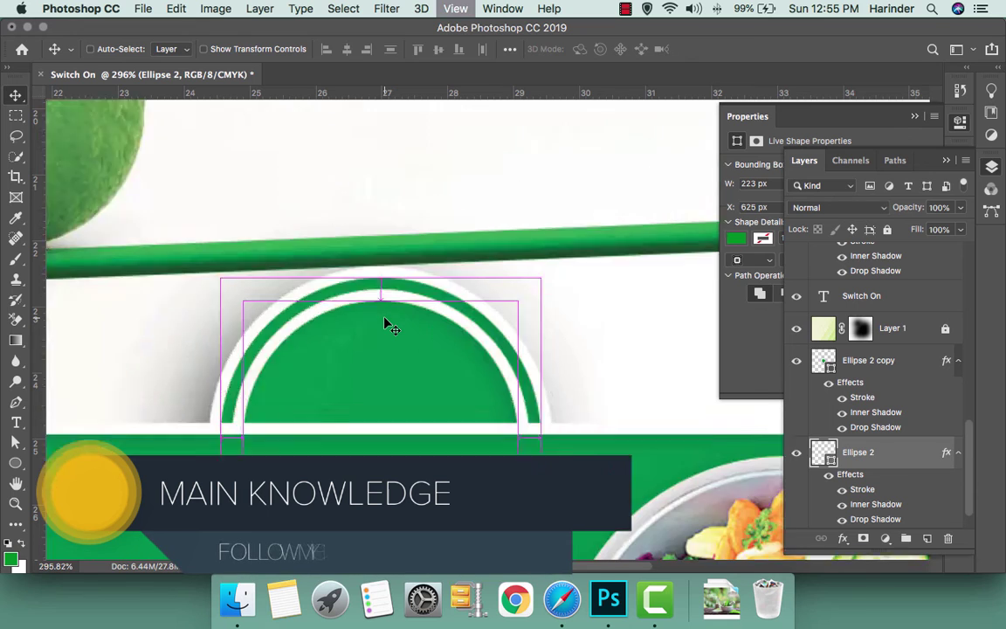
Hide the panels and scroll around the canvas to inspect the ad
{"action": "key", "text": "Tab"}
{"action": "scroll", "coordinate": [404, 354], "scroll_direction": "down", "scroll_amount": 2}
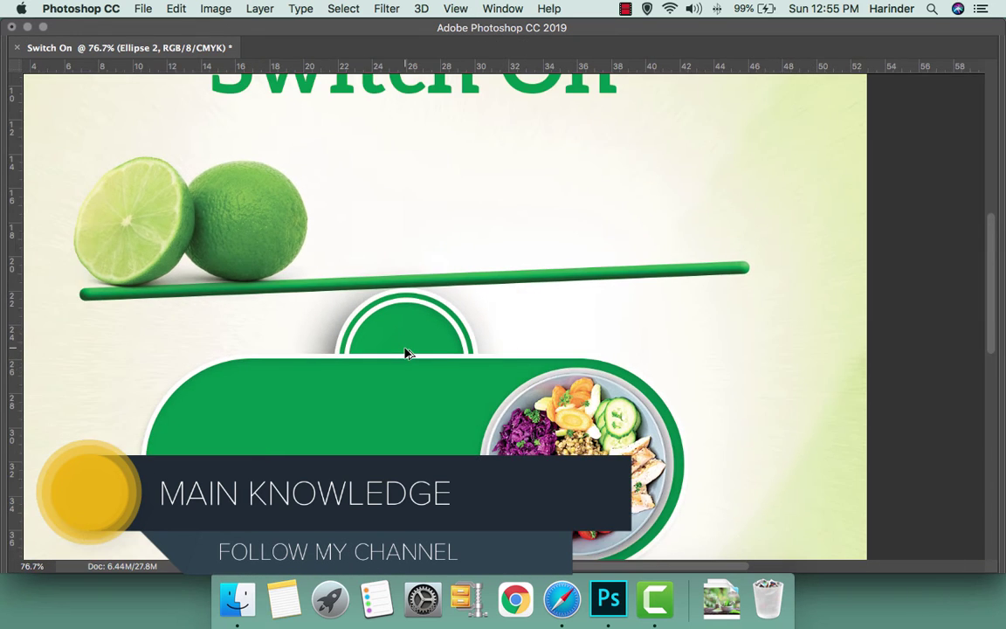
{"action": "scroll", "coordinate": [404, 354], "scroll_direction": "down", "scroll_amount": 1}
{"action": "scroll", "coordinate": [406, 354], "scroll_direction": "up", "scroll_amount": 2}
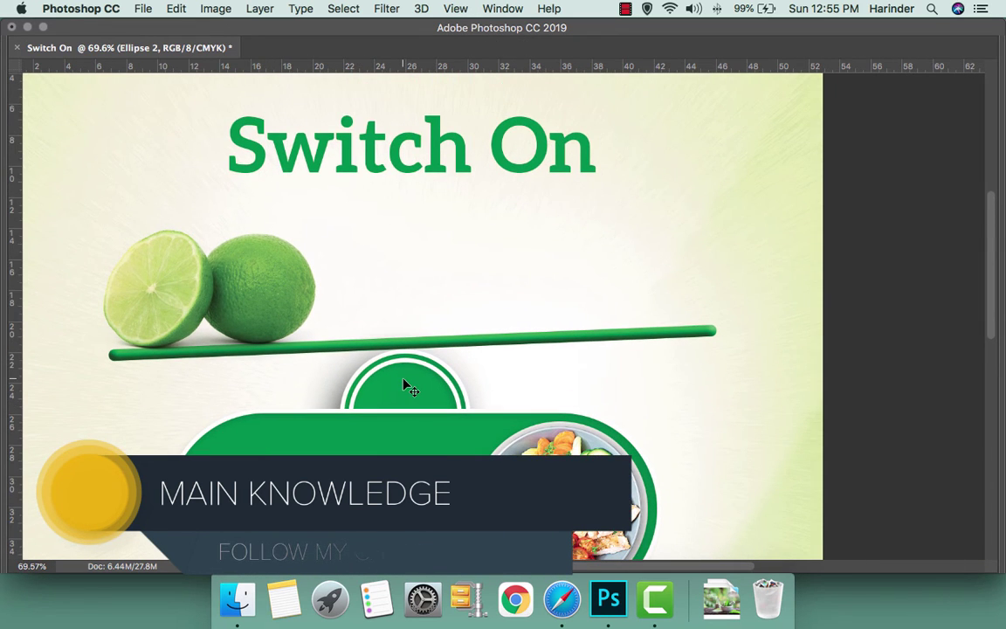
{"action": "left_click_drag", "start_coordinate": [407, 386], "coordinate": [424, 359]}
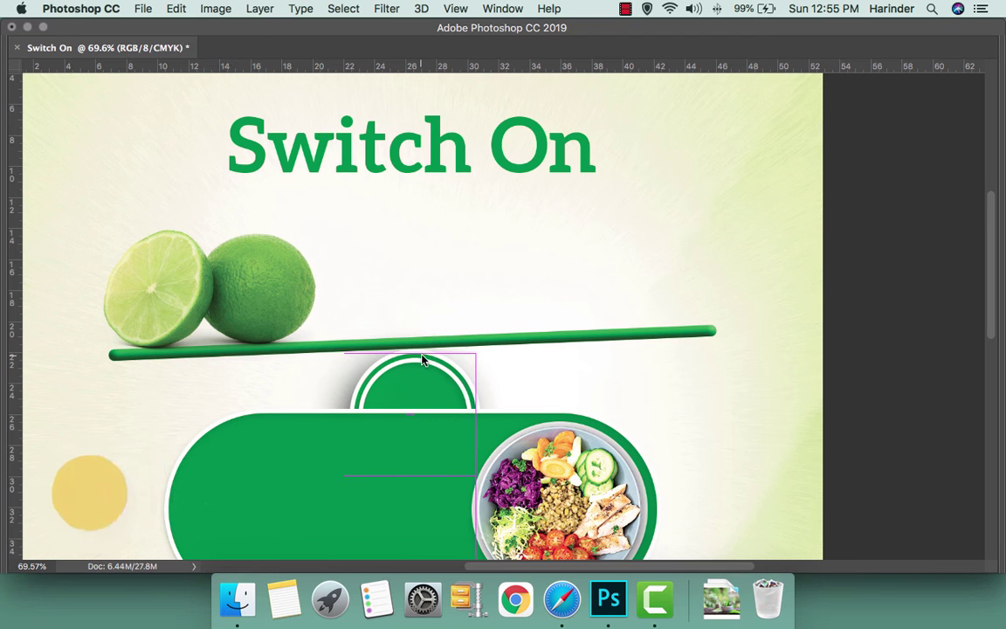
{"action": "scroll", "coordinate": [494, 384], "scroll_direction": "up", "scroll_amount": 1}
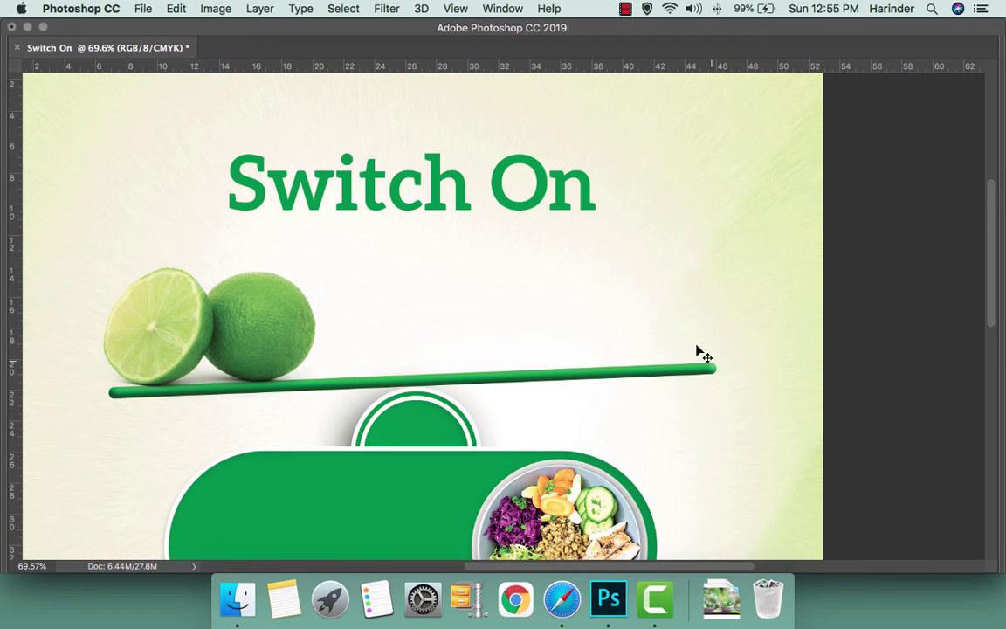
{"action": "scroll", "coordinate": [590, 349], "scroll_direction": "down", "scroll_amount": 1}
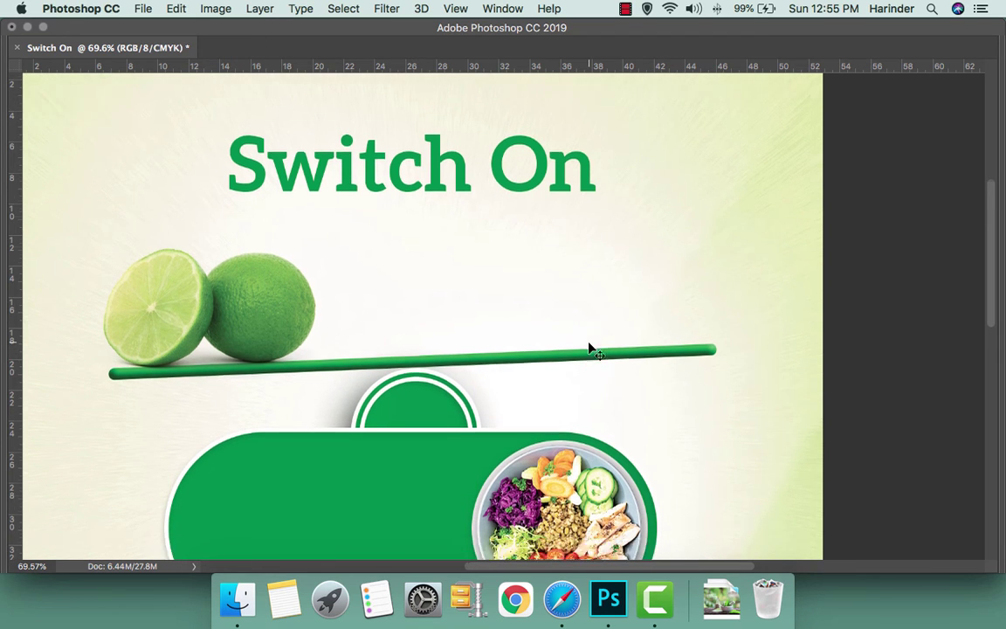
{"action": "scroll", "coordinate": [590, 349], "scroll_direction": "down", "scroll_amount": 1}
{"action": "scroll", "coordinate": [585, 350], "scroll_direction": "down", "scroll_amount": 1}
{"action": "scroll", "coordinate": [581, 349], "scroll_direction": "down", "scroll_amount": 1}
{"action": "scroll", "coordinate": [582, 349], "scroll_direction": "up", "scroll_amount": 1}
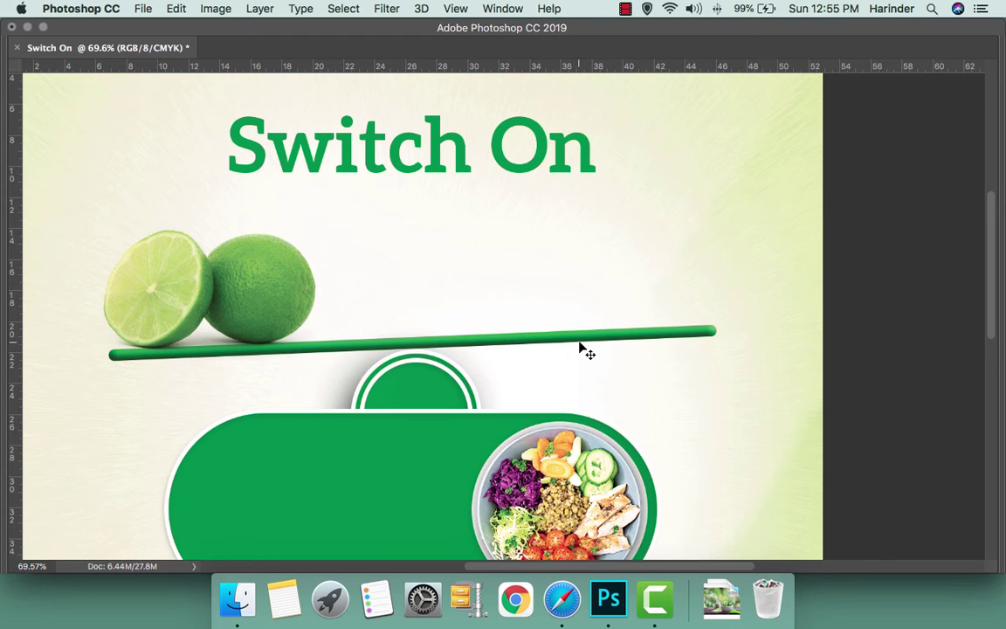
Search pixabay for fast food images in Safari
{"action": "left_click", "coordinate": [563, 599]}
{"action": "type", "text": "fast"}
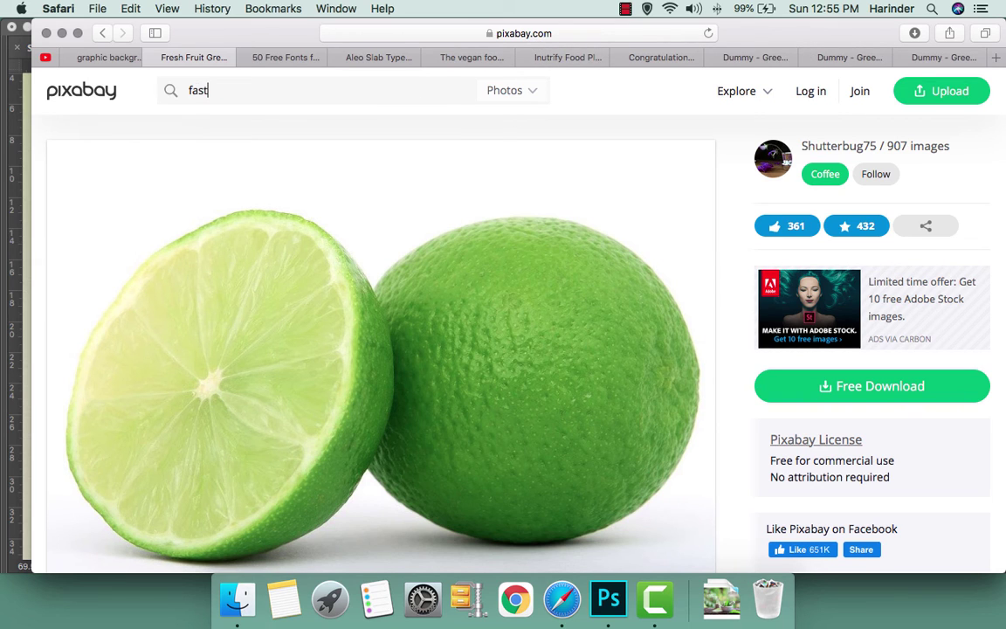
{"action": "type", "text": "food"}
{"action": "key", "text": "Return"}
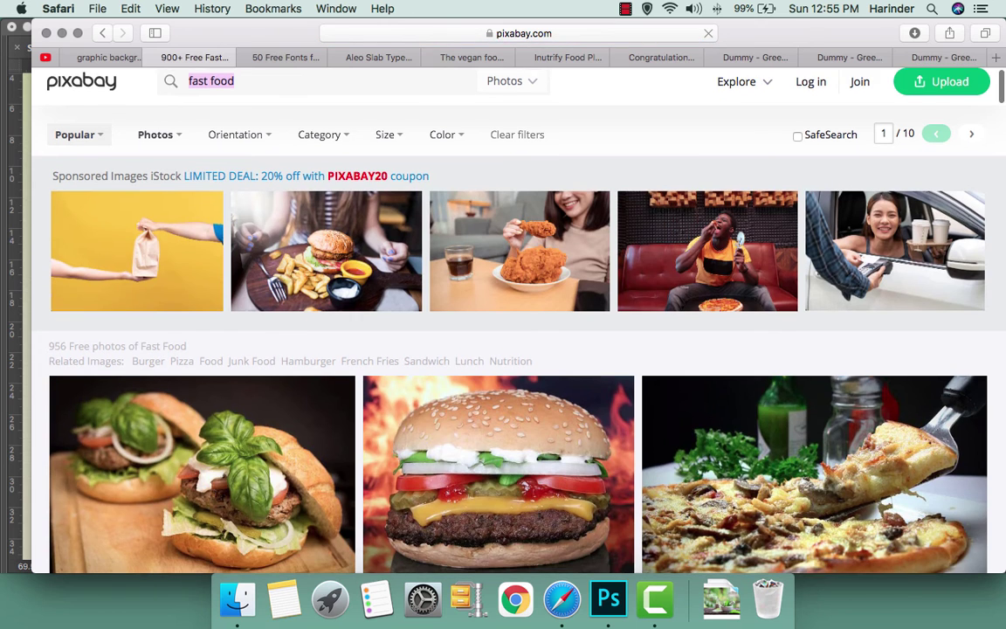
{"action": "scroll", "coordinate": [412, 99], "scroll_direction": "down", "scroll_amount": 2}
{"action": "scroll", "coordinate": [411, 96], "scroll_direction": "up", "scroll_amount": 2}
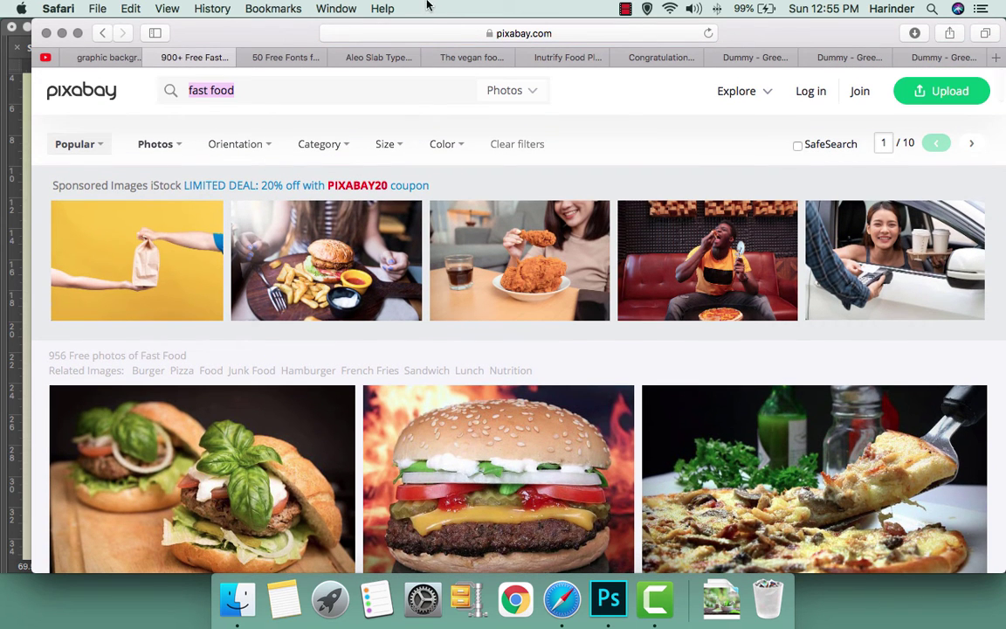
Search Google Images for 'fast food png'
{"action": "left_click", "coordinate": [113, 57]}
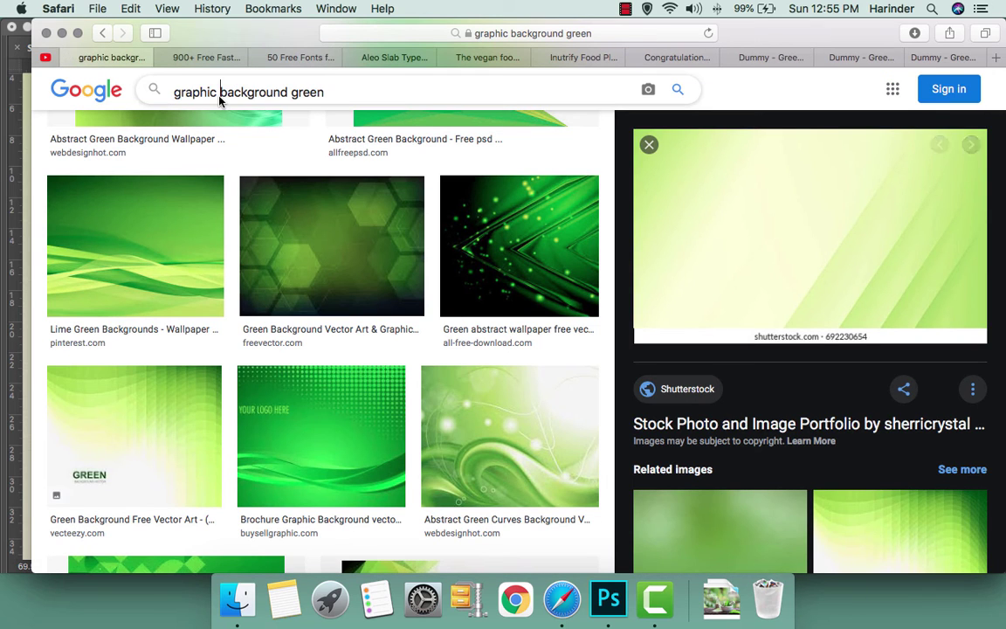
{"action": "triple_click", "coordinate": [220, 98]}
{"action": "type", "text": "fast"}
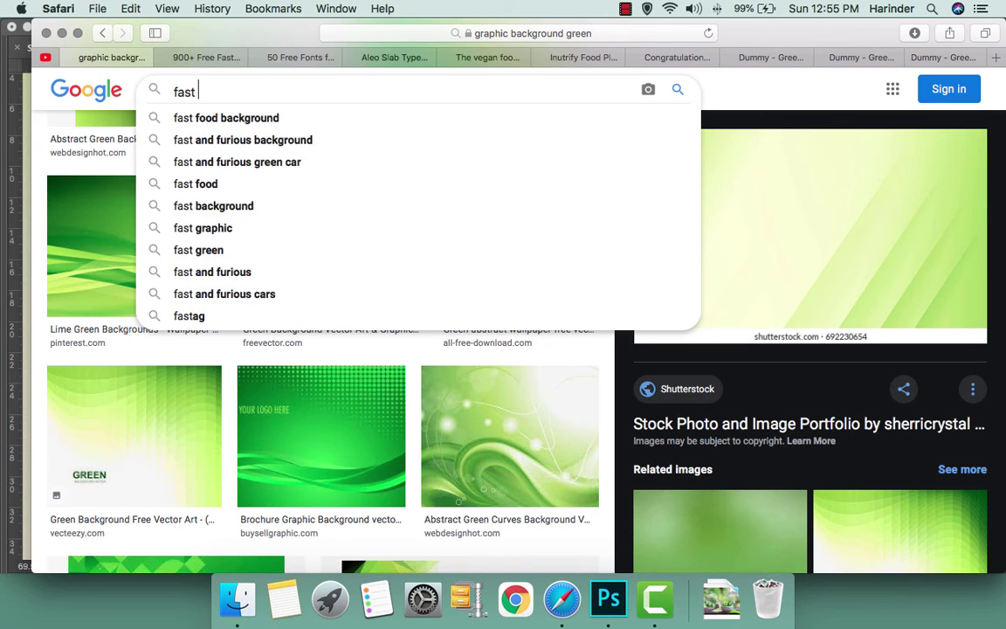
{"action": "type", "text": " food png"}
{"action": "key", "text": "Return"}
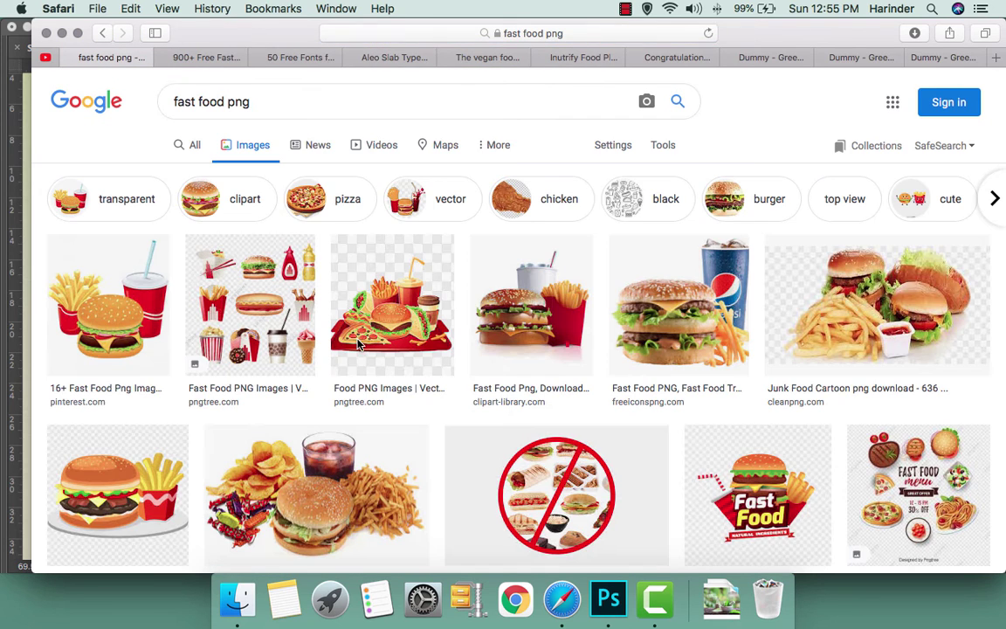
Preview the burger-and-Pepsi result and open its source page in a new tab
{"action": "scroll", "coordinate": [327, 348], "scroll_direction": "down", "scroll_amount": 1}
{"action": "scroll", "coordinate": [336, 357], "scroll_direction": "down", "scroll_amount": 2}
{"action": "scroll", "coordinate": [336, 356], "scroll_direction": "down", "scroll_amount": 2}
{"action": "scroll", "coordinate": [336, 356], "scroll_direction": "down", "scroll_amount": 4}
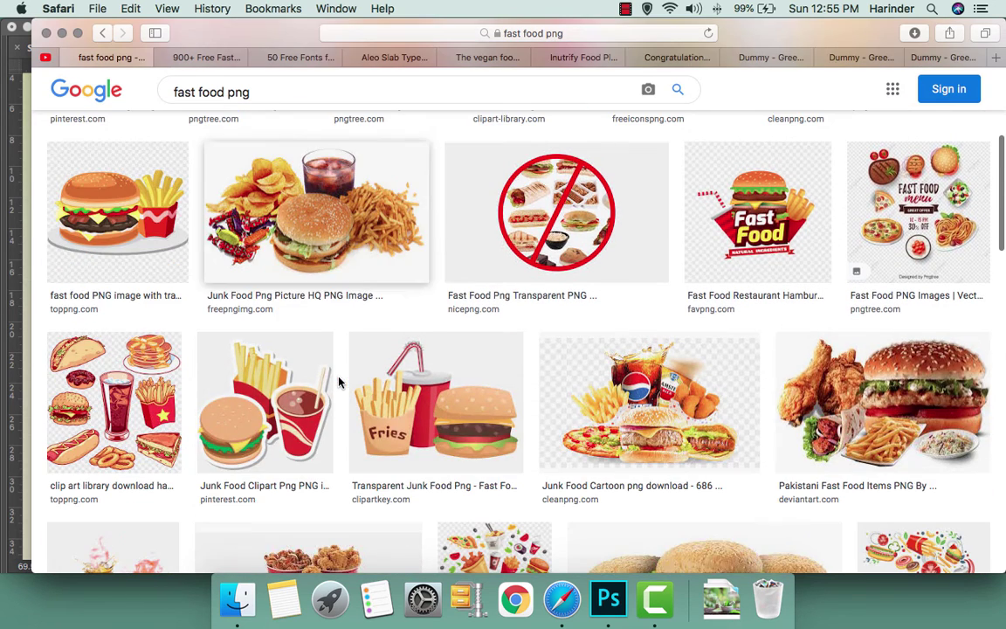
{"action": "left_click", "coordinate": [650, 428]}
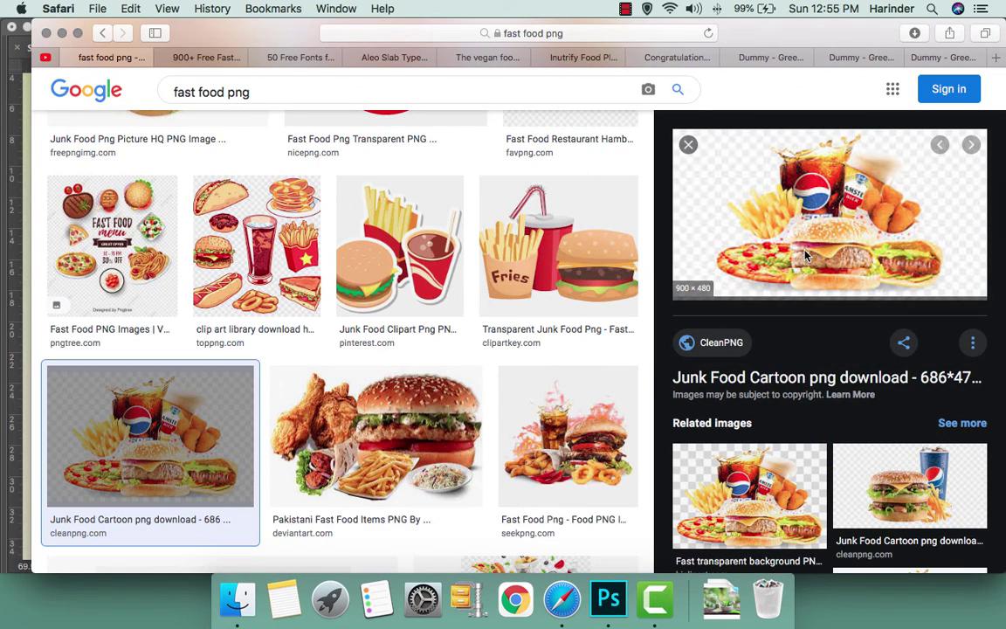
{"action": "left_click", "coordinate": [840, 454]}
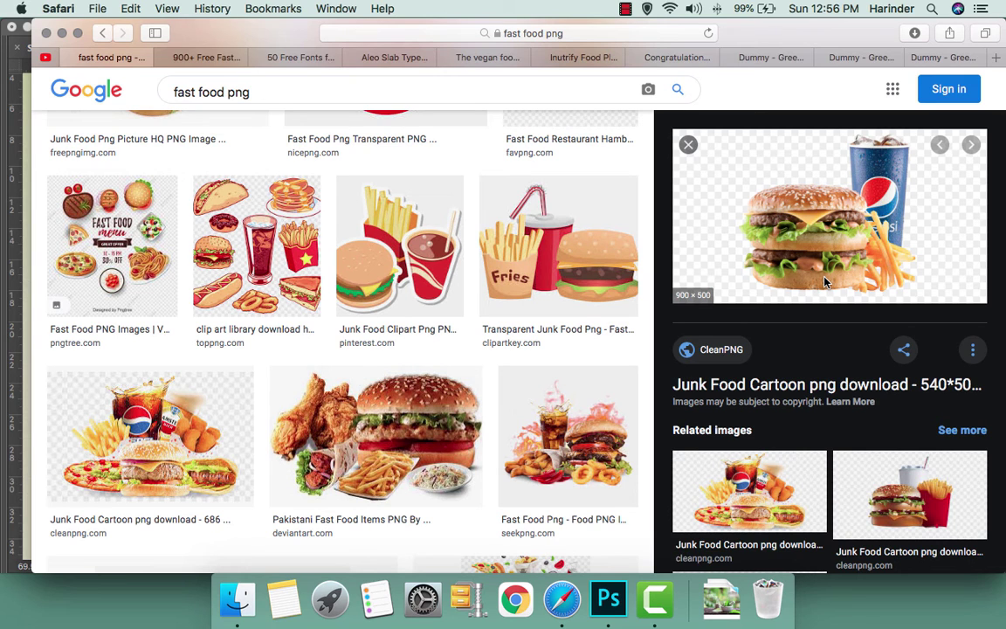
{"action": "left_click", "coordinate": [825, 281], "text": "super"}
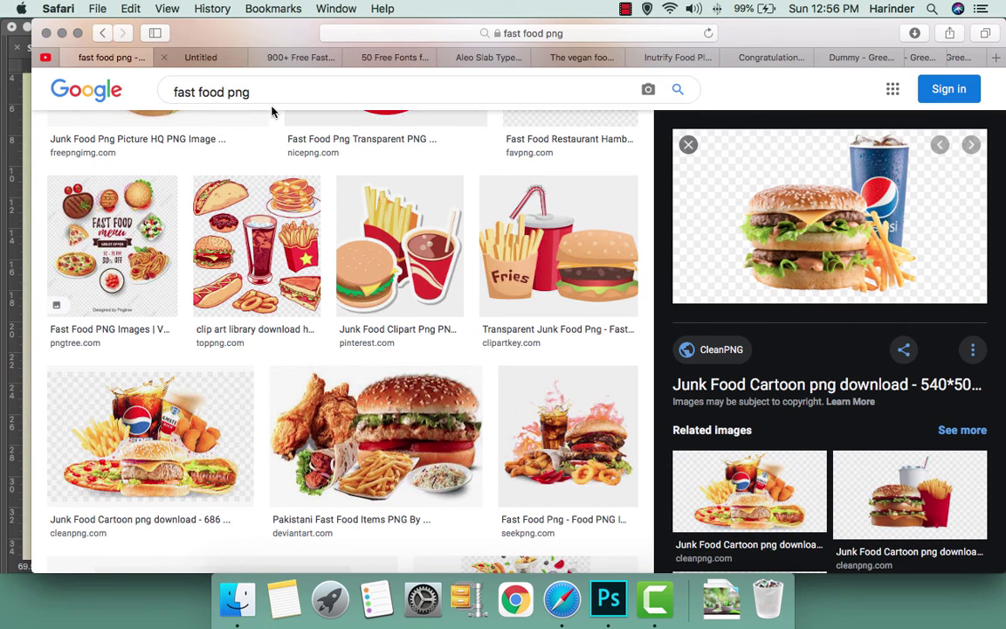
Download the 540×500 Junk Food Cartoon burger-and-cola PNG free from CleanPNG
{"action": "left_click", "coordinate": [756, 260]}
{"action": "left_click", "coordinate": [190, 55]}
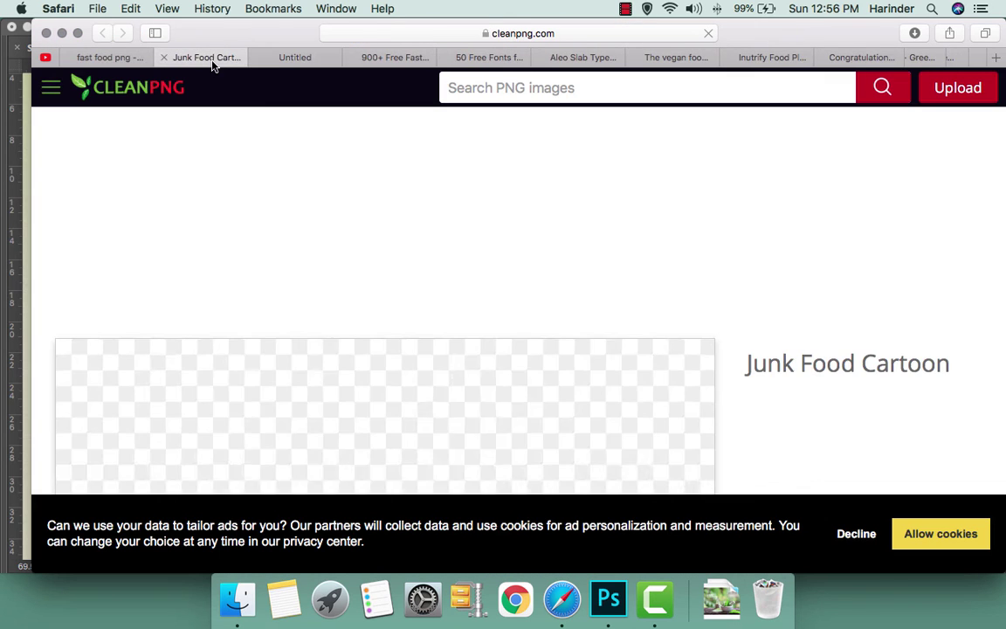
{"action": "scroll", "coordinate": [585, 398], "scroll_direction": "down", "scroll_amount": 3}
{"action": "scroll", "coordinate": [314, 392], "scroll_direction": "down", "scroll_amount": 5}
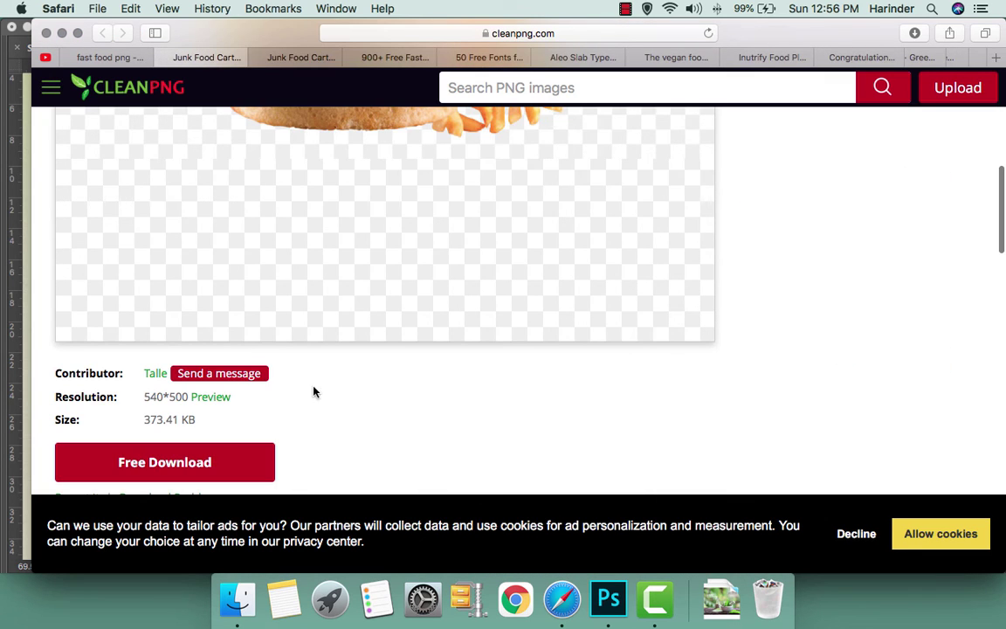
{"action": "left_click", "coordinate": [207, 461]}
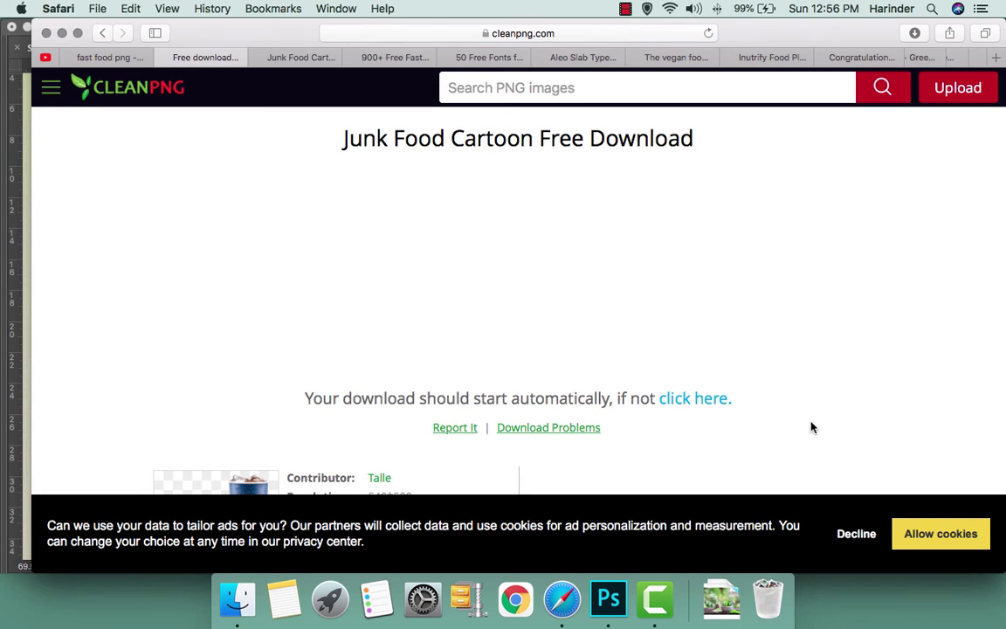
{"action": "left_click_drag", "start_coordinate": [417, 398], "coordinate": [455, 396]}
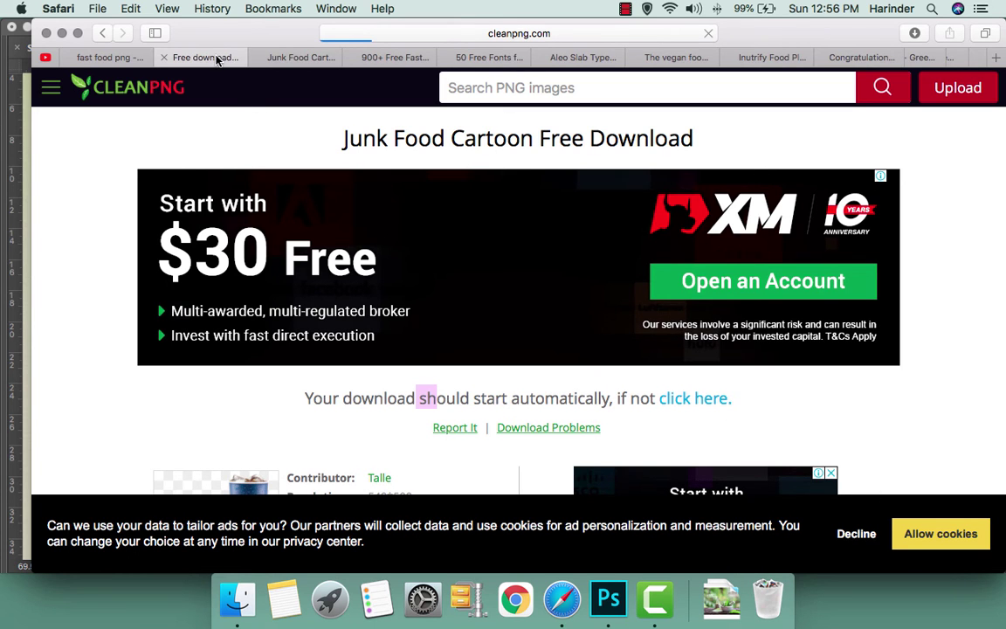
Return to the fast food PNG results and try downloading the Big King burger from FAVPNG
{"action": "left_click", "coordinate": [104, 57]}
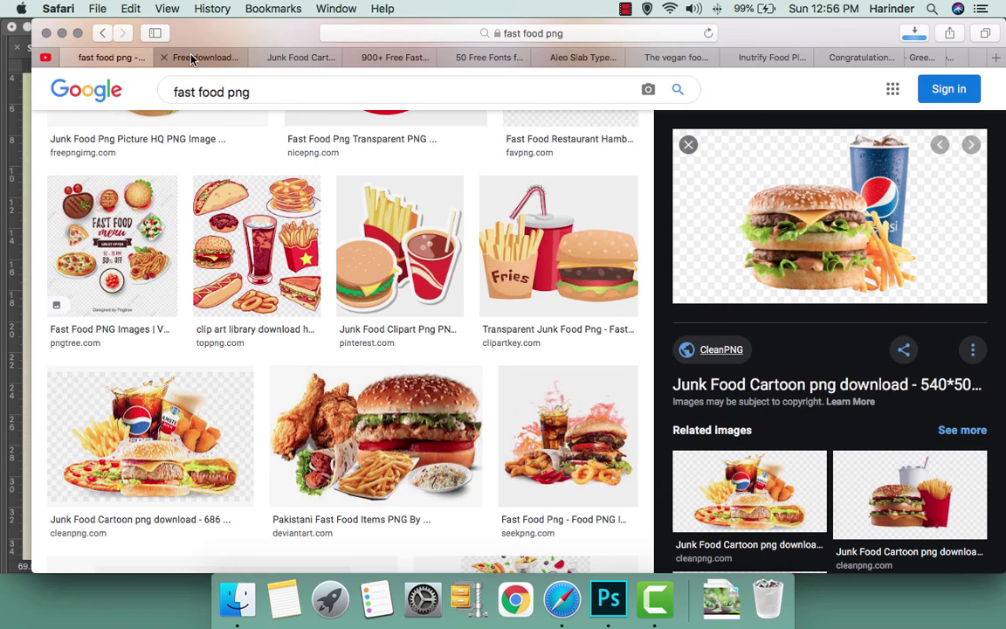
{"action": "scroll", "coordinate": [849, 517], "scroll_direction": "down", "scroll_amount": 5}
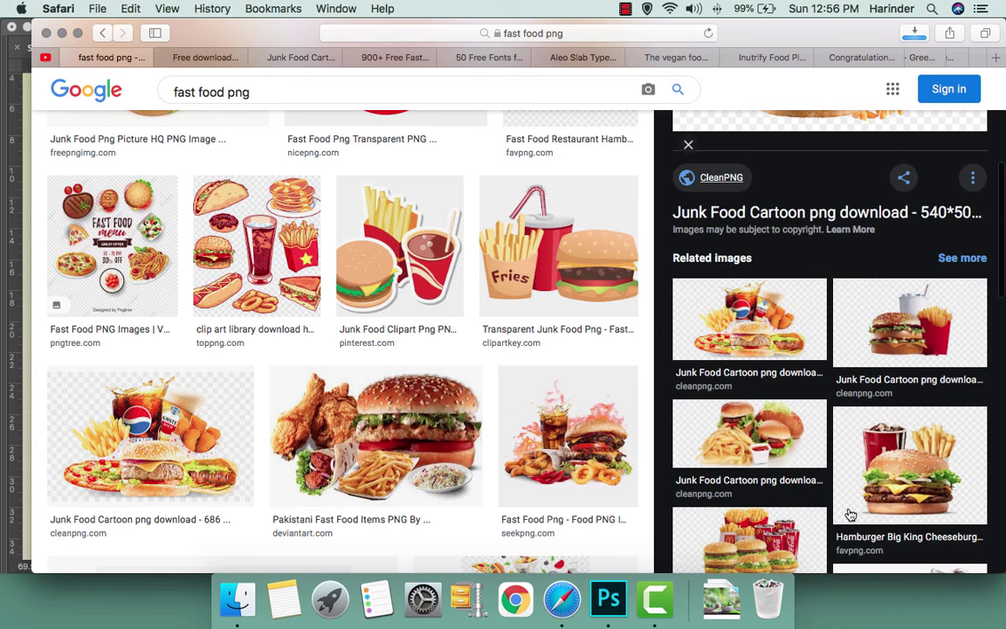
{"action": "left_click", "coordinate": [849, 515]}
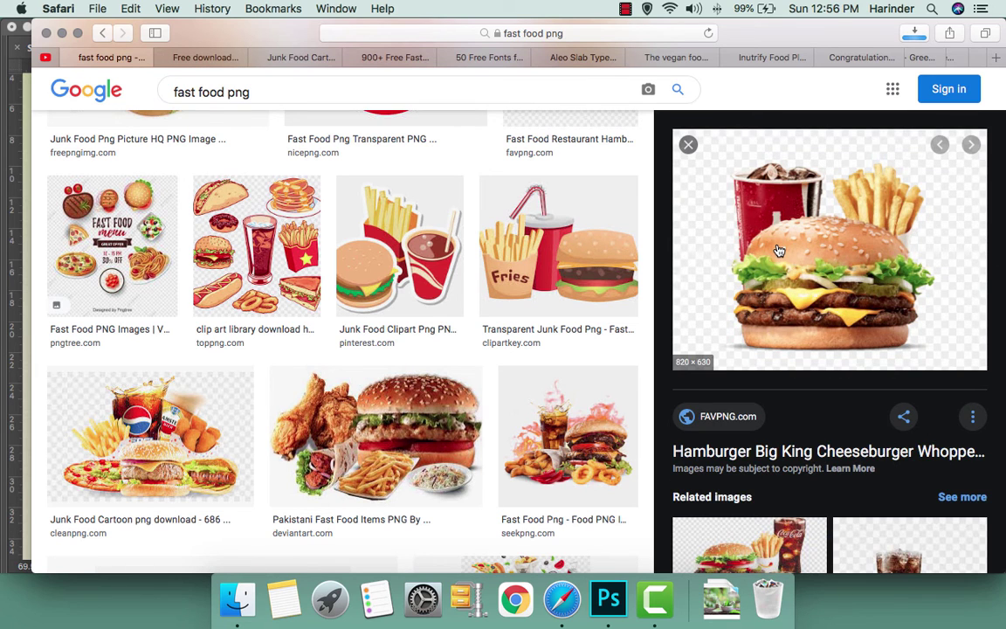
{"action": "left_click", "coordinate": [710, 428]}
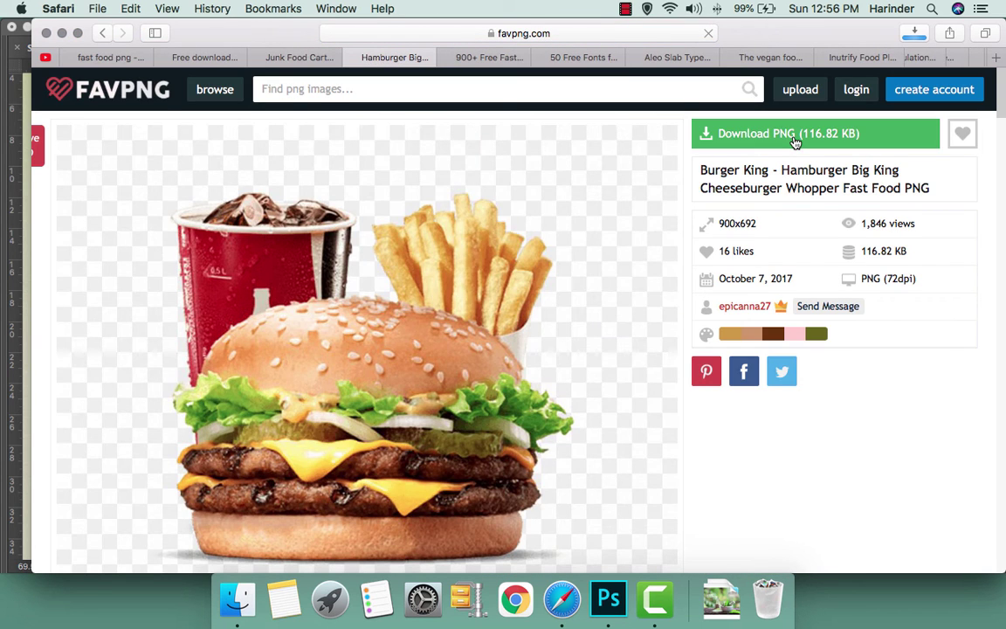
{"action": "left_click", "coordinate": [794, 140]}
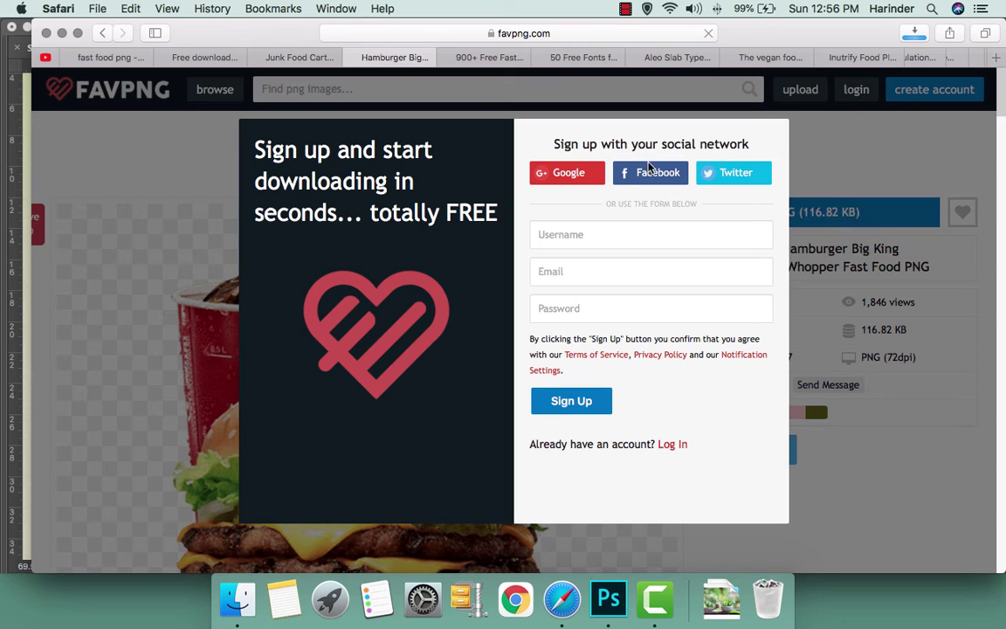
{"action": "left_click", "coordinate": [225, 96]}
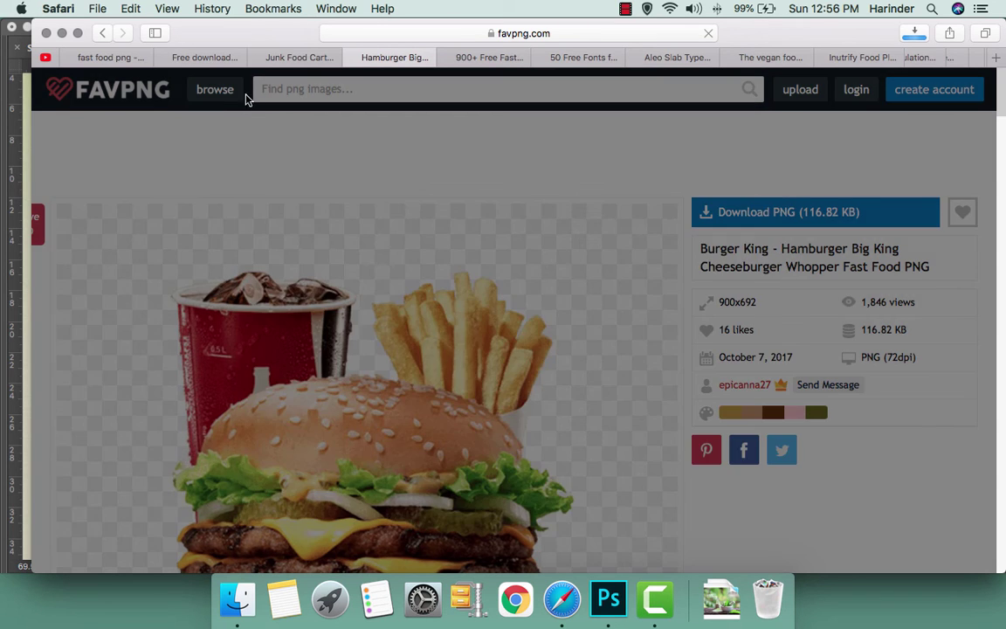
Allow the CleanPNG burger download and show Safari's downloads list
{"action": "left_click", "coordinate": [266, 57]}
{"action": "left_click", "coordinate": [199, 59]}
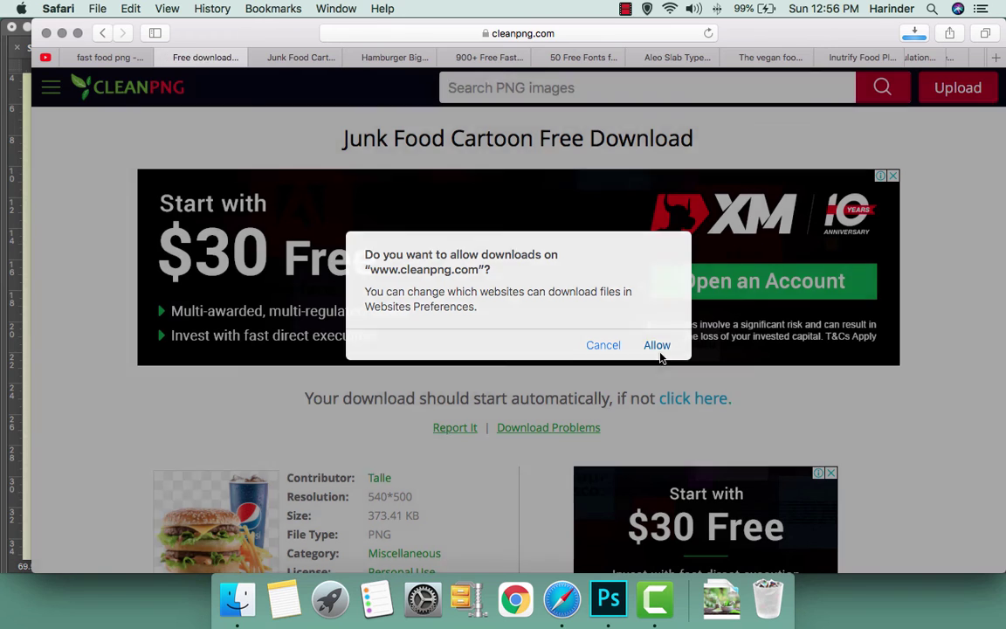
{"action": "left_click", "coordinate": [656, 344]}
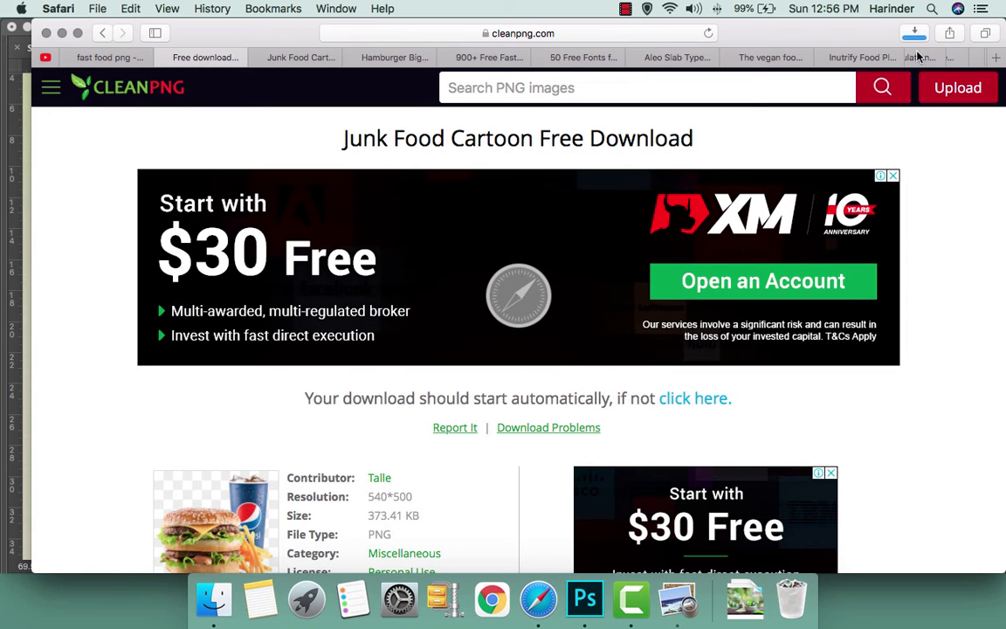
{"action": "left_click", "coordinate": [914, 33]}
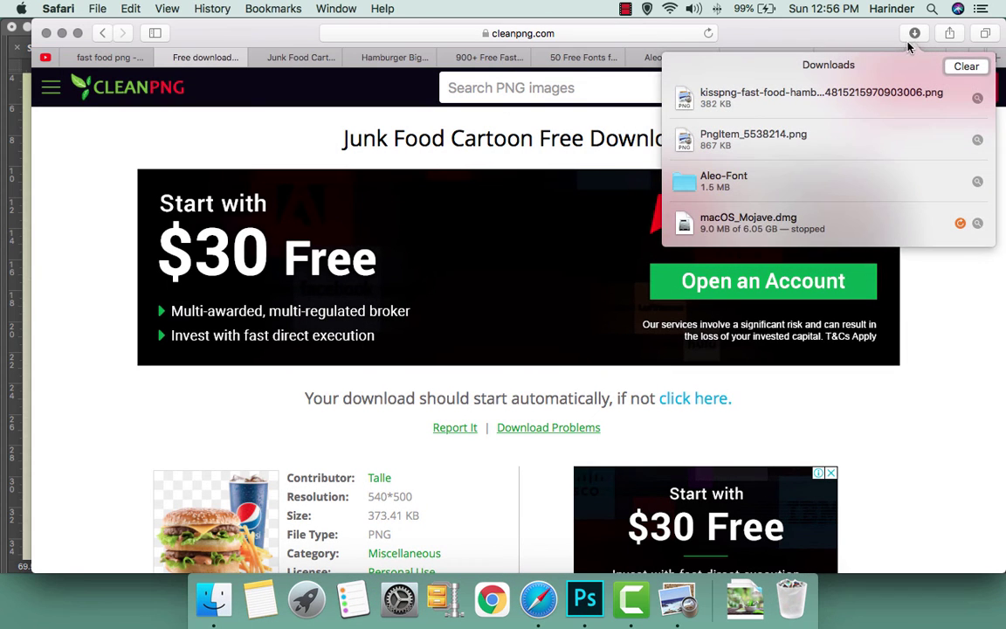
Place the downloaded fast-food PNG into the poster, shrunk onto the seesaw's right end
{"action": "mouse_move", "coordinate": [860, 84]}
{"action": "left_mouse_down"}
{"action": "mouse_move", "coordinate": [589, 604]}
{"action": "mouse_move", "coordinate": [532, 379]}
{"action": "mouse_move", "coordinate": [615, 280]}
{"action": "left_mouse_up"}
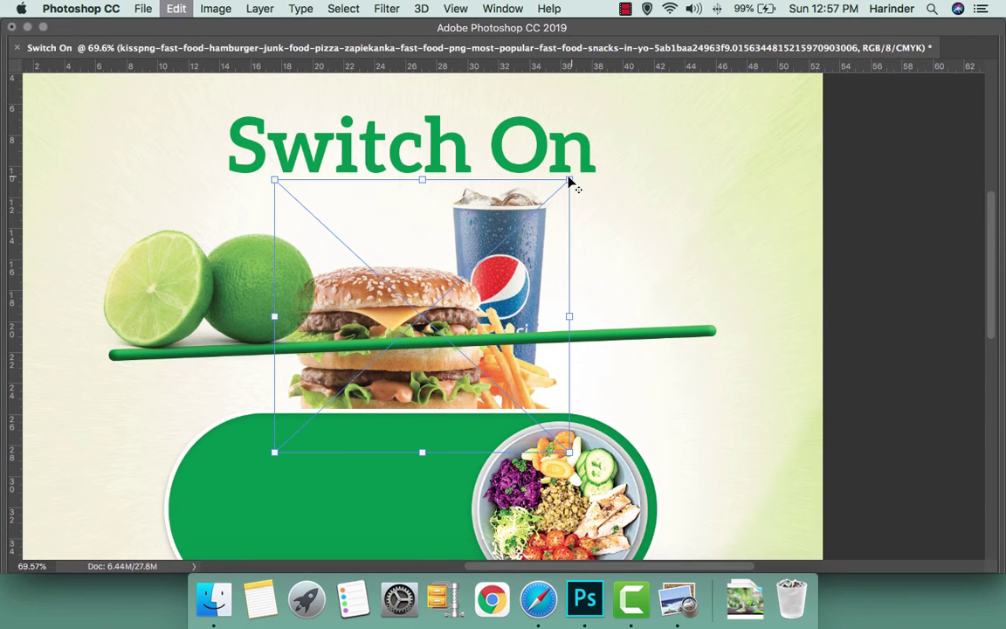
{"action": "left_click_drag", "start_coordinate": [568, 181], "coordinate": [487, 253]}
{"action": "mouse_move", "coordinate": [444, 305]}
{"action": "left_mouse_down"}
{"action": "mouse_move", "coordinate": [467, 316]}
{"action": "mouse_move", "coordinate": [681, 293]}
{"action": "left_mouse_up"}
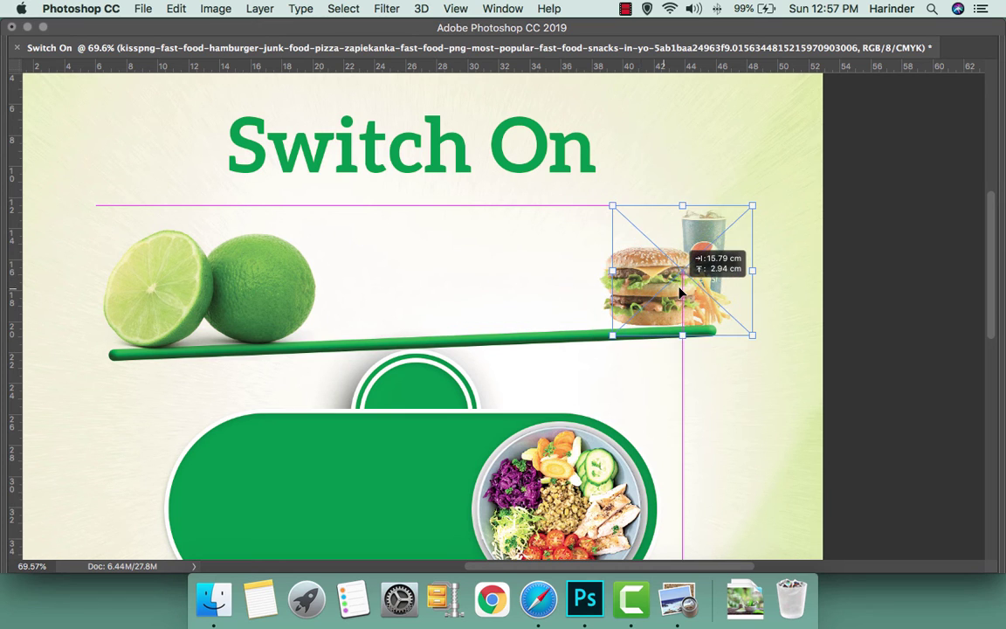
{"action": "key", "text": "Return"}
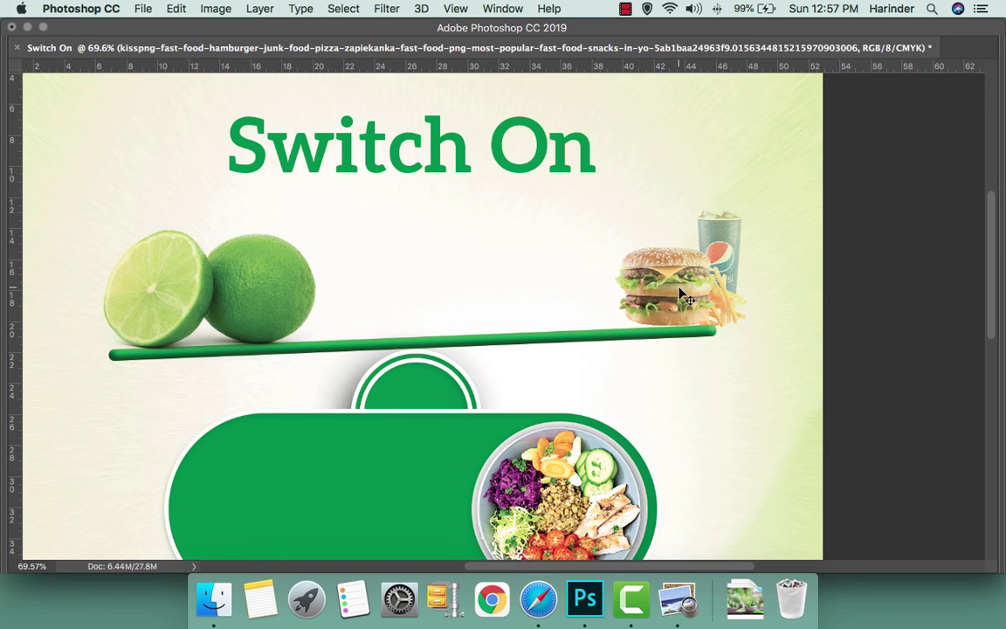
Tilt the burger image to match the seesaw slope and nudge it slightly down and right
{"action": "scroll", "coordinate": [686, 295], "scroll_direction": "up", "scroll_amount": 3}
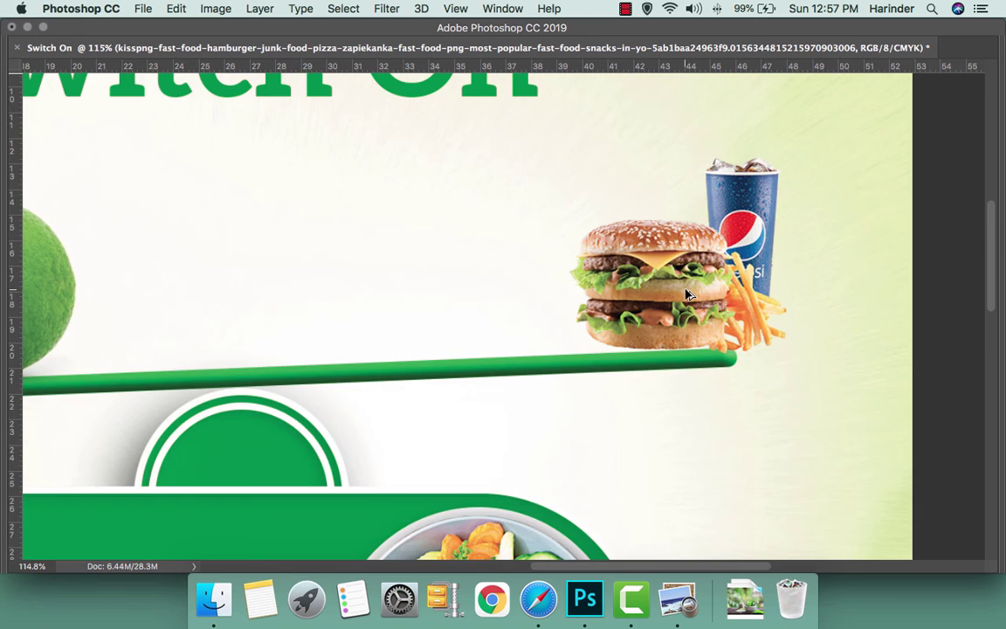
{"action": "left_click_drag", "start_coordinate": [681, 295], "coordinate": [639, 344]}
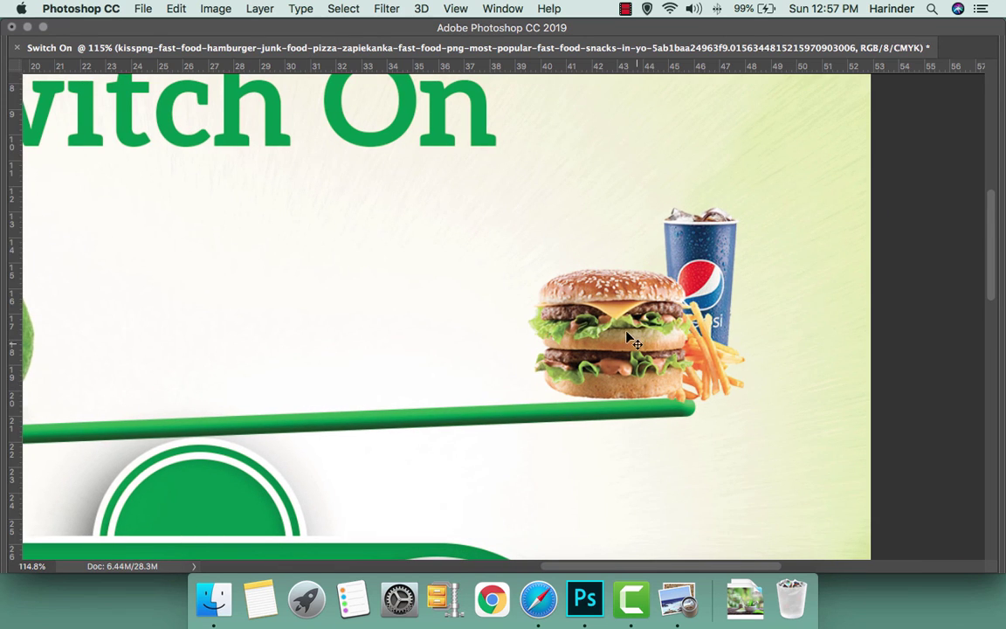
{"action": "key", "text": "ctrl+t"}
{"action": "scroll", "coordinate": [561, 233], "scroll_direction": "down", "scroll_amount": 1}
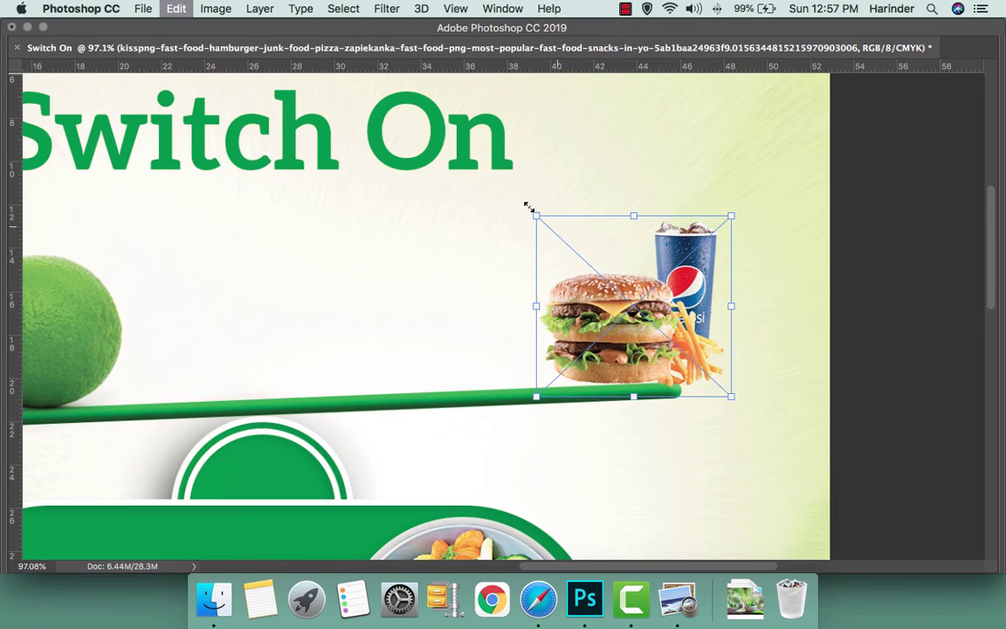
{"action": "left_click_drag", "start_coordinate": [523, 205], "coordinate": [523, 208]}
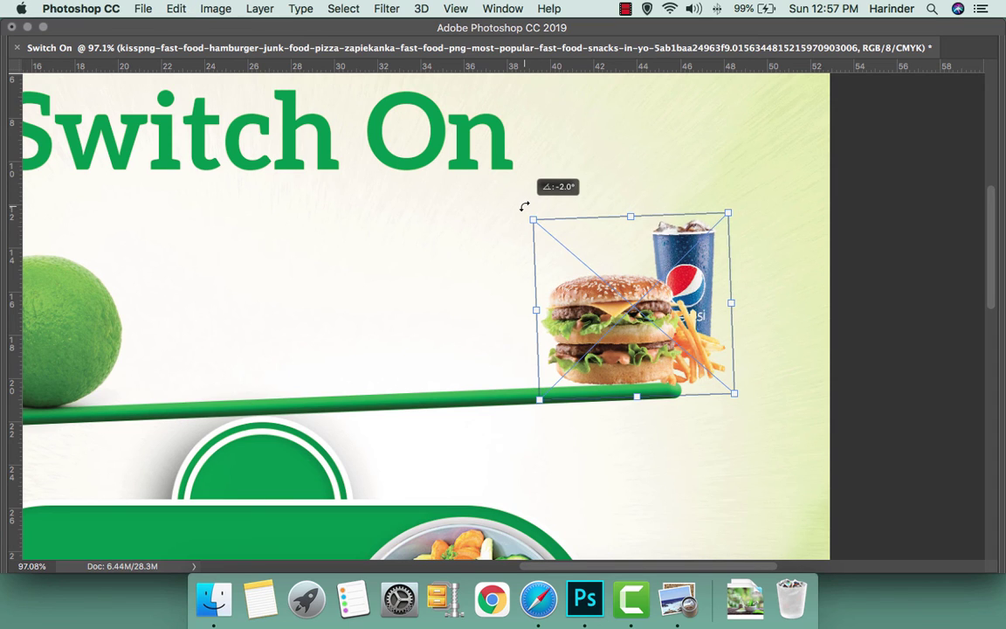
{"action": "key", "text": "Return"}
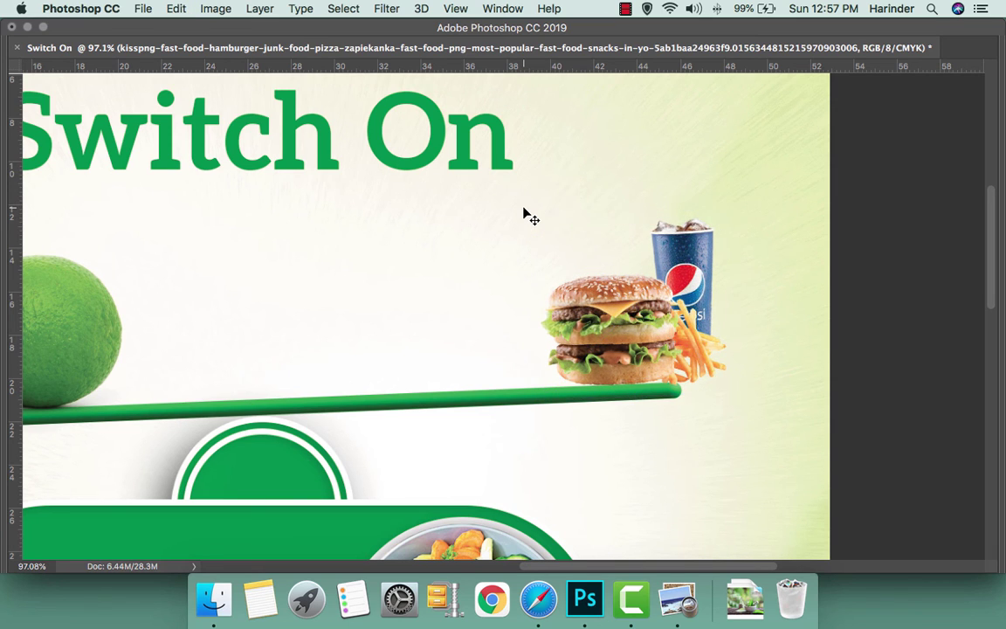
{"action": "key", "text": "Down"}
{"action": "key", "text": "Down"}
{"action": "key", "text": "Down"}
{"action": "key", "text": "Right"}
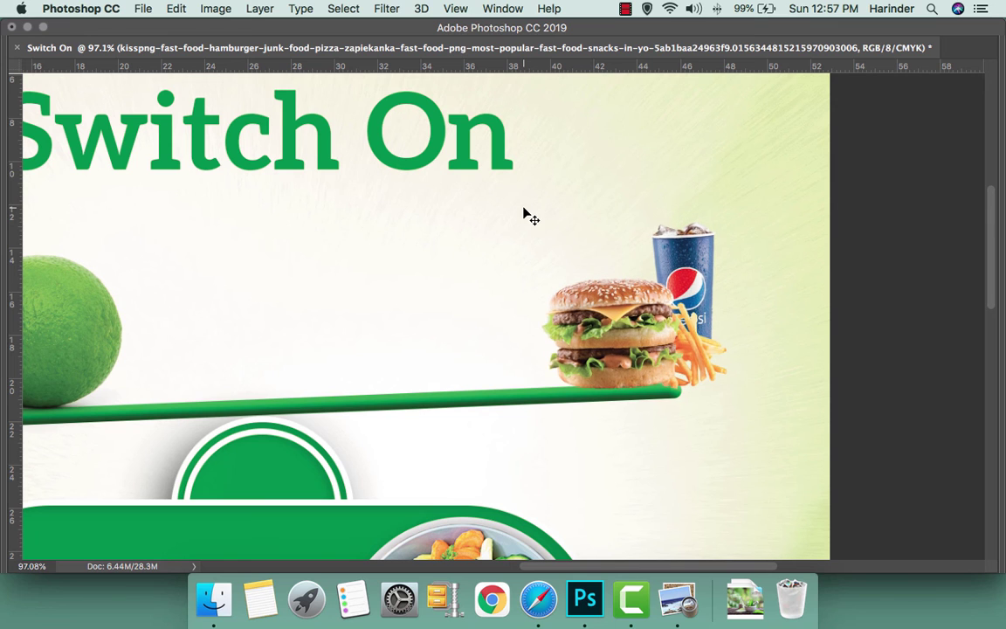
{"action": "key", "text": "Down"}
{"action": "key", "text": "Right"}
{"action": "key", "text": "Right"}
{"action": "key", "text": "super+0"}
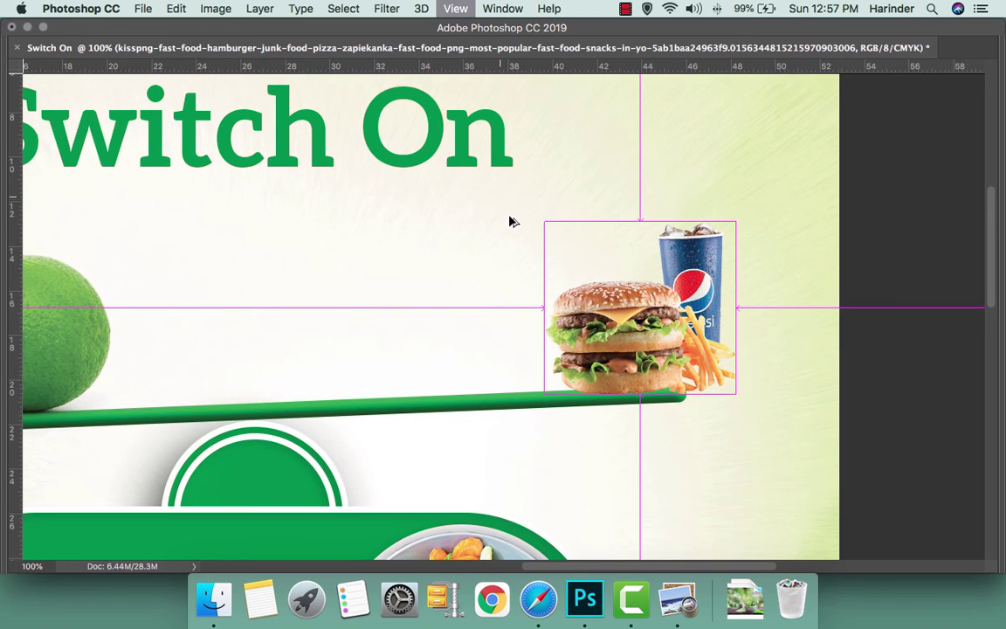
Recolour the small ellipse above the switch with a colour sampled from the McCain pack
{"action": "scroll", "coordinate": [504, 226], "scroll_direction": "up", "scroll_amount": 2}
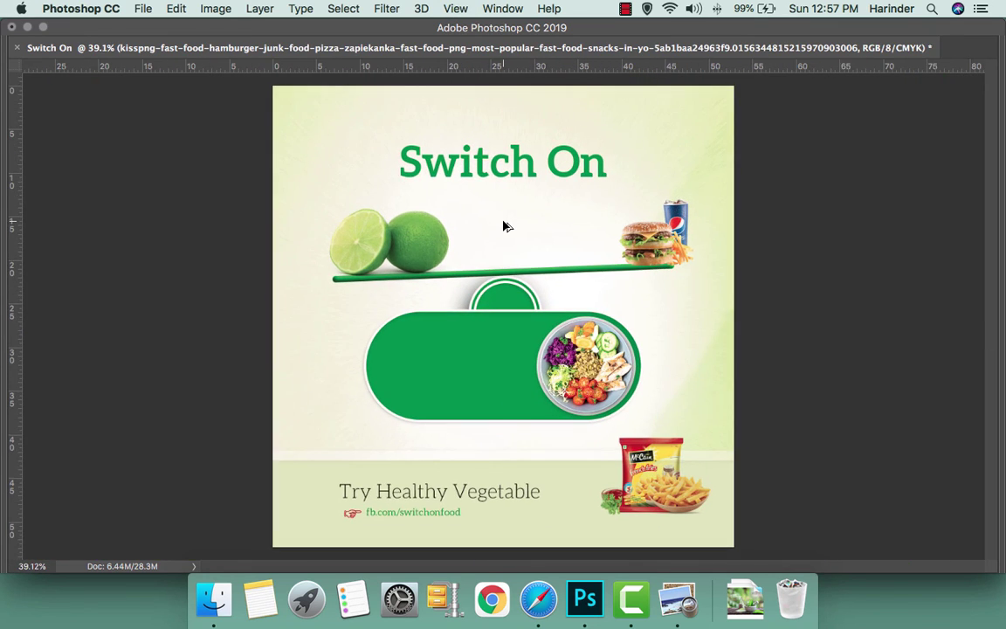
{"action": "scroll", "coordinate": [489, 249], "scroll_direction": "up", "scroll_amount": 2}
{"action": "scroll", "coordinate": [493, 283], "scroll_direction": "up", "scroll_amount": 1}
{"action": "scroll", "coordinate": [502, 306], "scroll_direction": "up", "scroll_amount": 2}
{"action": "left_click", "coordinate": [501, 310]}
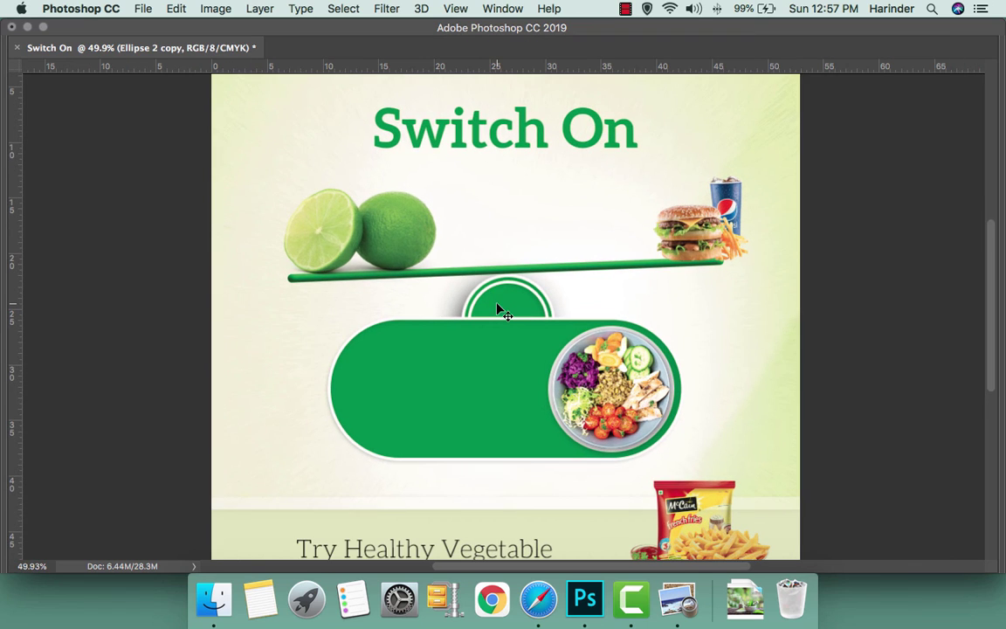
{"action": "left_click", "coordinate": [663, 499]}
{"action": "left_click", "coordinate": [667, 492]}
Select the McCain fries pack layer and delete it
{"action": "scroll", "coordinate": [641, 496], "scroll_direction": "down", "scroll_amount": 1}
{"action": "scroll", "coordinate": [627, 498], "scroll_direction": "down", "scroll_amount": 2}
{"action": "left_click", "coordinate": [627, 498]}
{"action": "left_click", "coordinate": [661, 469]}
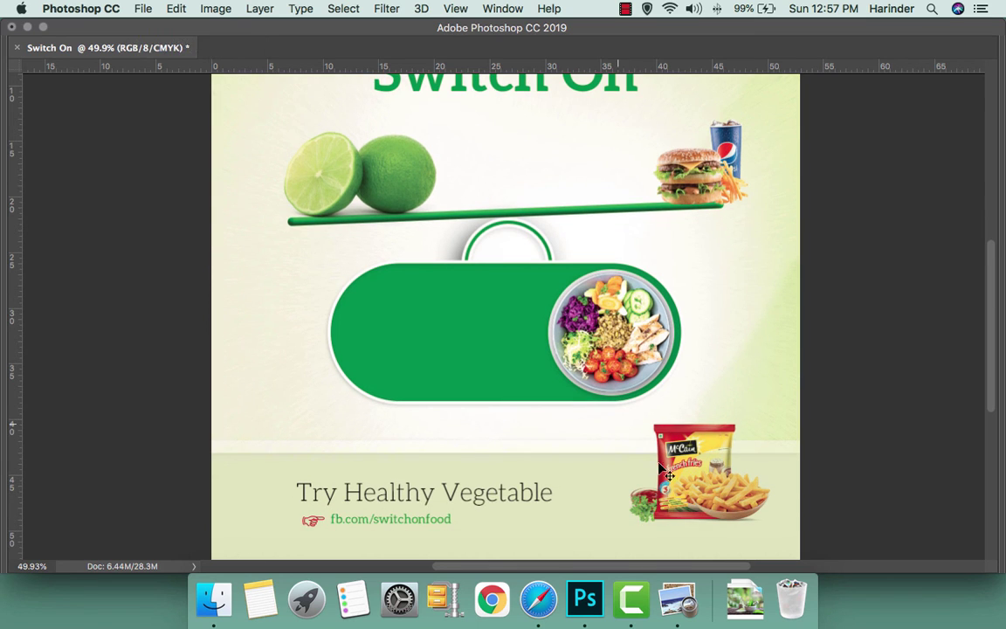
{"action": "left_click", "coordinate": [670, 469]}
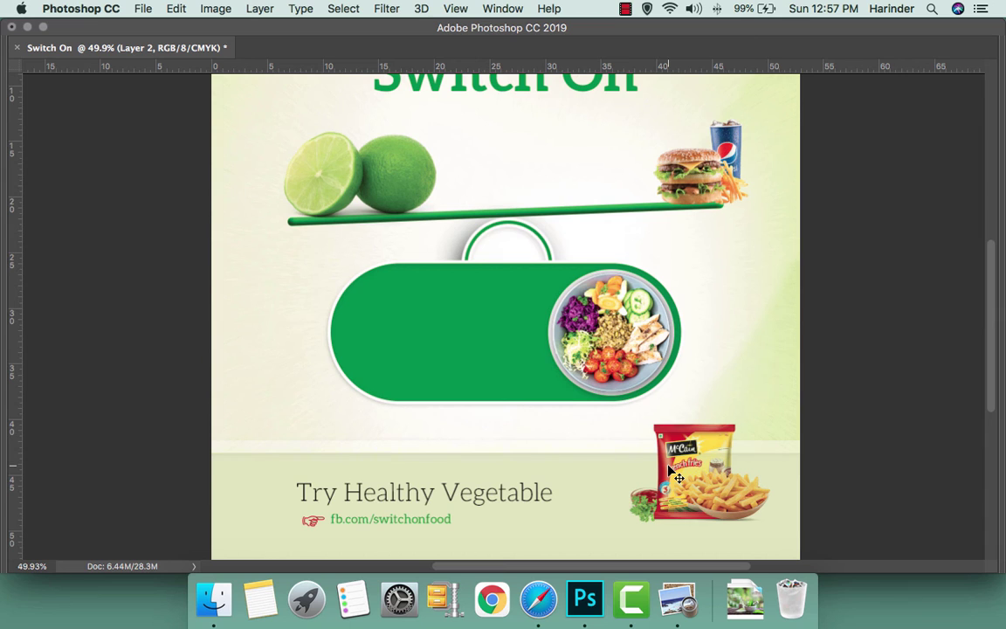
{"action": "scroll", "coordinate": [670, 471], "scroll_direction": "up", "scroll_amount": 2}
{"action": "scroll", "coordinate": [668, 524], "scroll_direction": "down", "scroll_amount": 1}
{"action": "scroll", "coordinate": [668, 539], "scroll_direction": "down", "scroll_amount": 1}
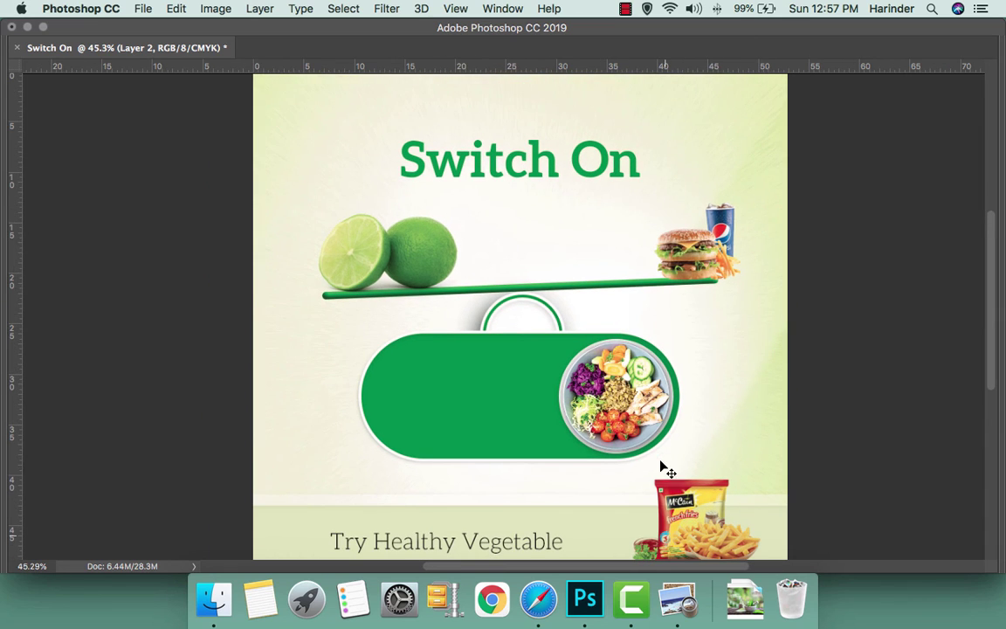
{"action": "scroll", "coordinate": [661, 469], "scroll_direction": "down", "scroll_amount": 2}
{"action": "key", "text": "Delete"}
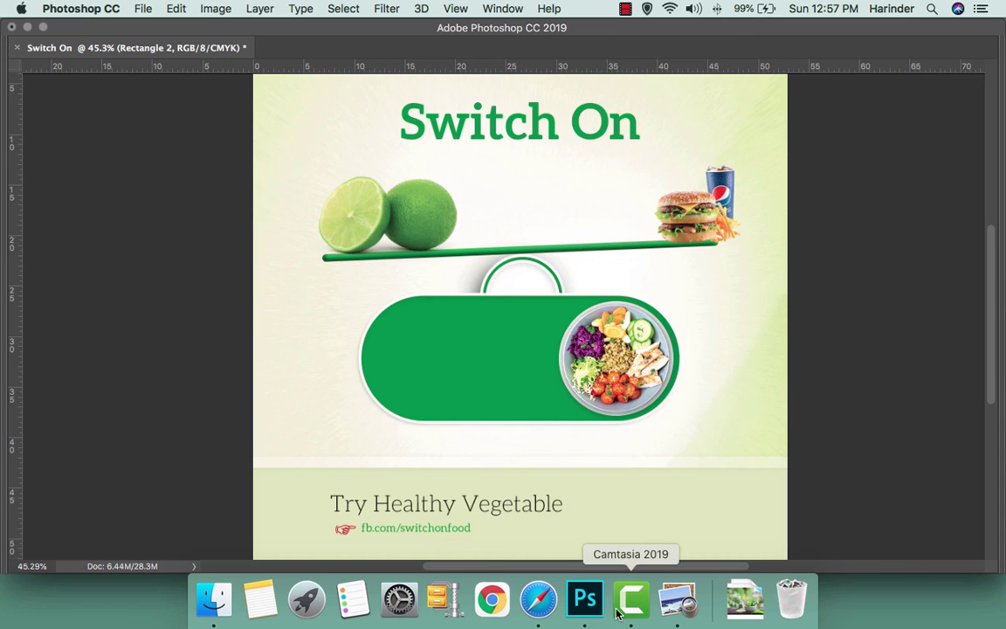
In Safari, run a Google Images search for 'vegitable diet packet'
{"action": "left_click", "coordinate": [537, 602]}
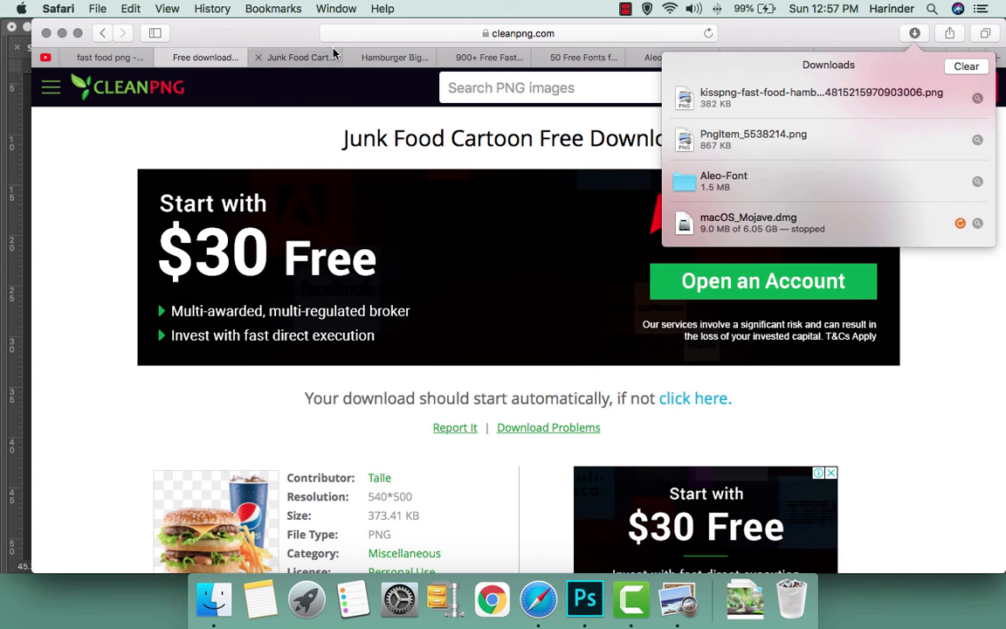
{"action": "left_click", "coordinate": [299, 55]}
{"action": "left_click", "coordinate": [169, 56]}
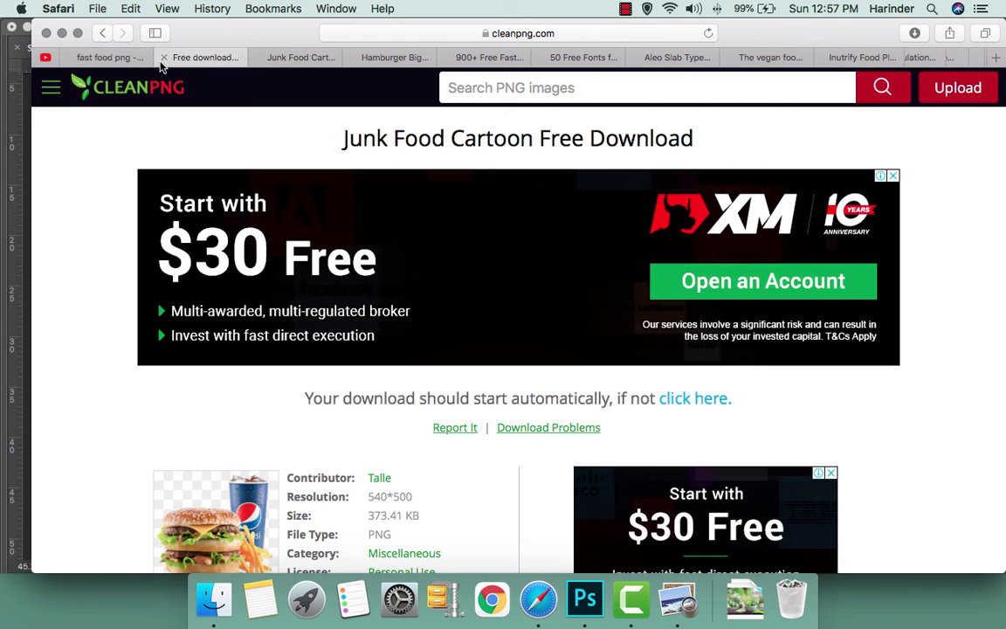
{"action": "left_click", "coordinate": [98, 56]}
{"action": "triple_click", "coordinate": [231, 91]}
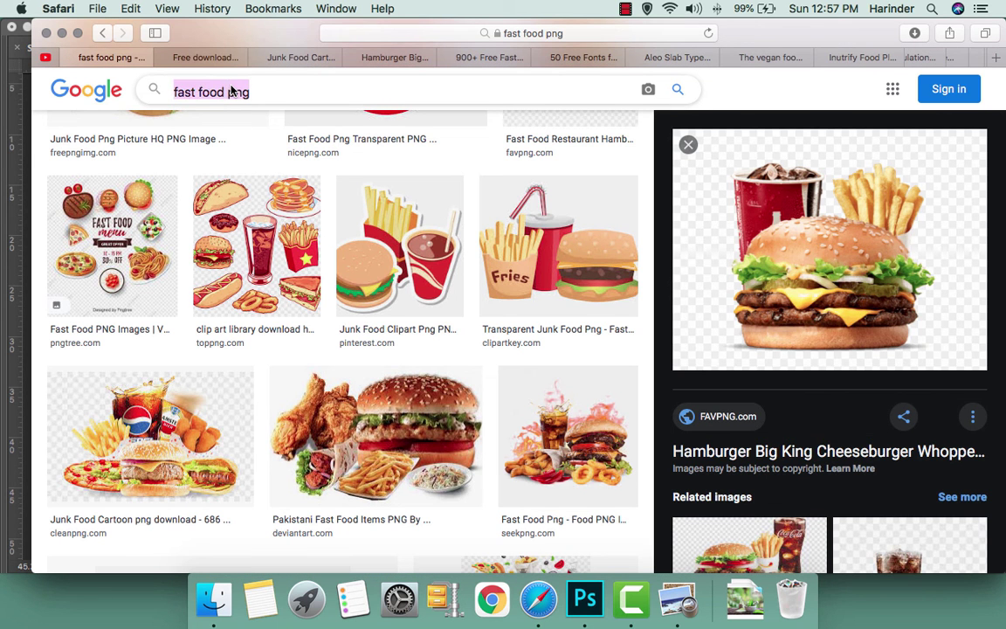
{"action": "type", "text": "veg"}
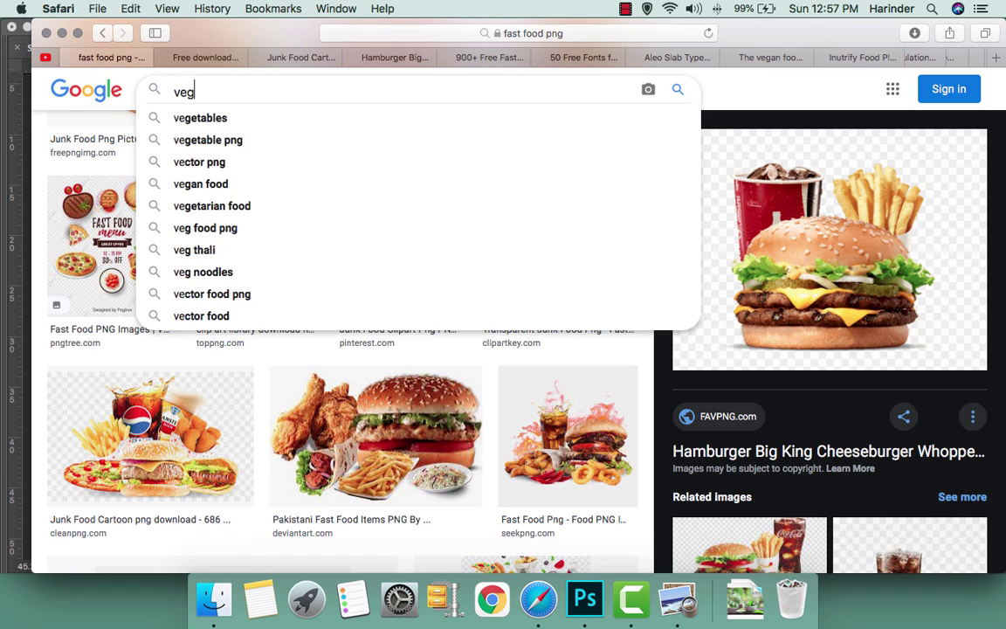
{"action": "type", "text": "itable diet "}
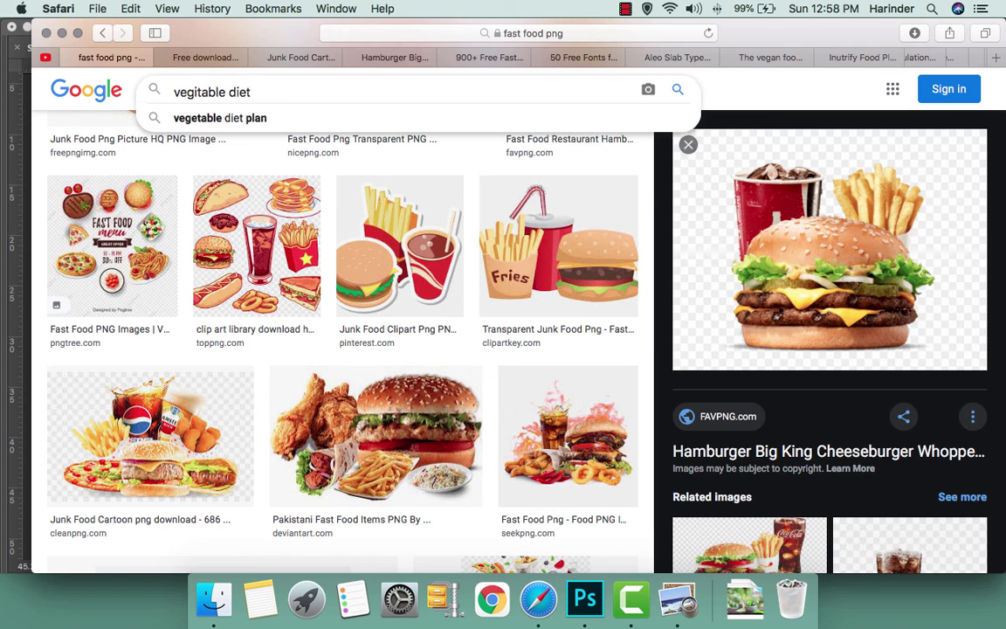
{"action": "type", "text": "packe"}
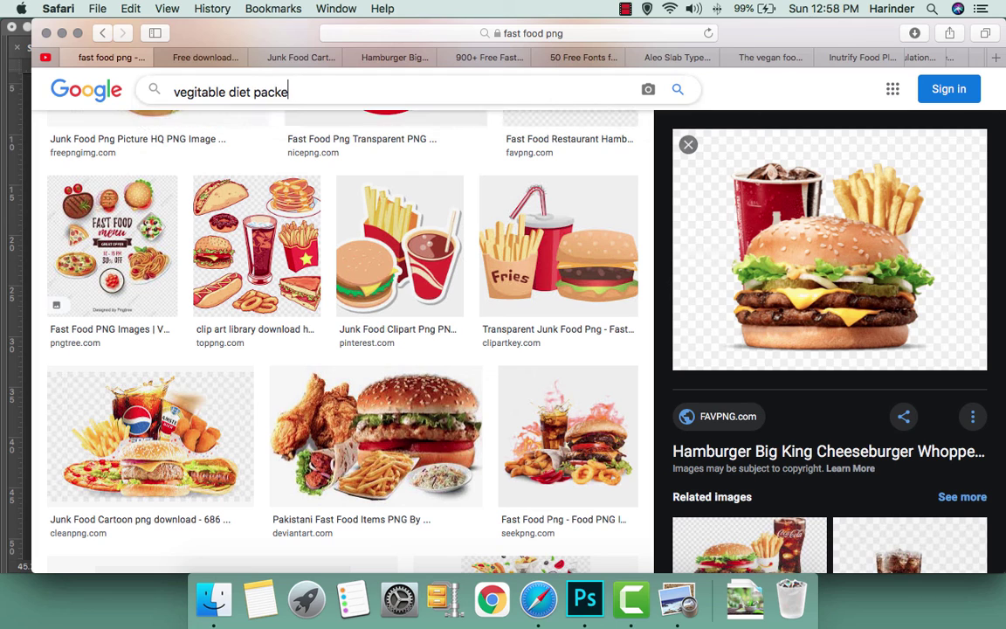
{"action": "type", "text": "t"}
{"action": "key", "text": "Return"}
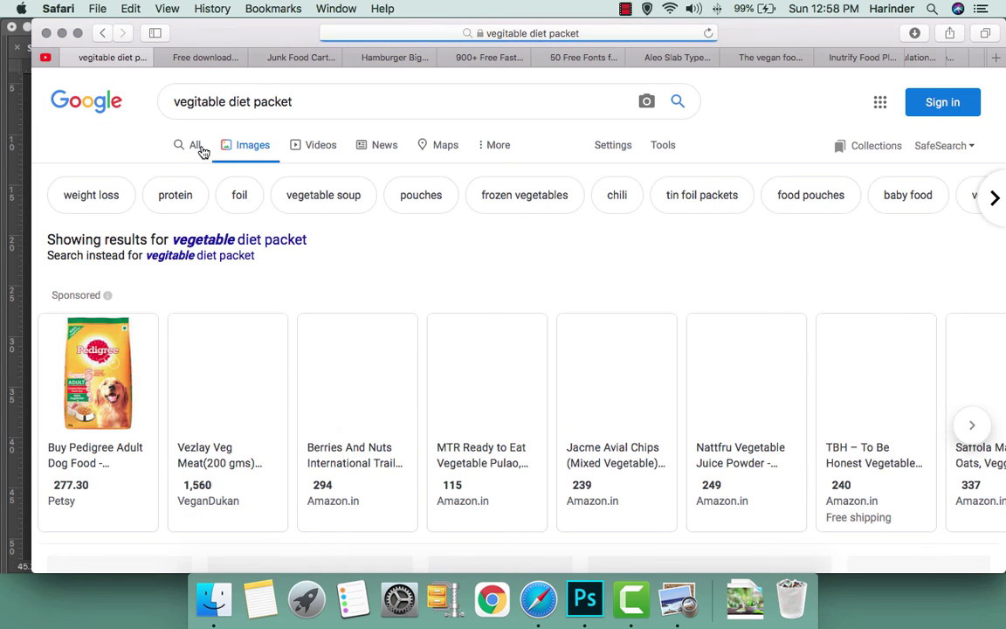
Browse the packet results, previewing the McCain Veggie Nuggets image
{"action": "scroll", "coordinate": [249, 368], "scroll_direction": "down", "scroll_amount": 3}
{"action": "scroll", "coordinate": [247, 370], "scroll_direction": "down", "scroll_amount": 3}
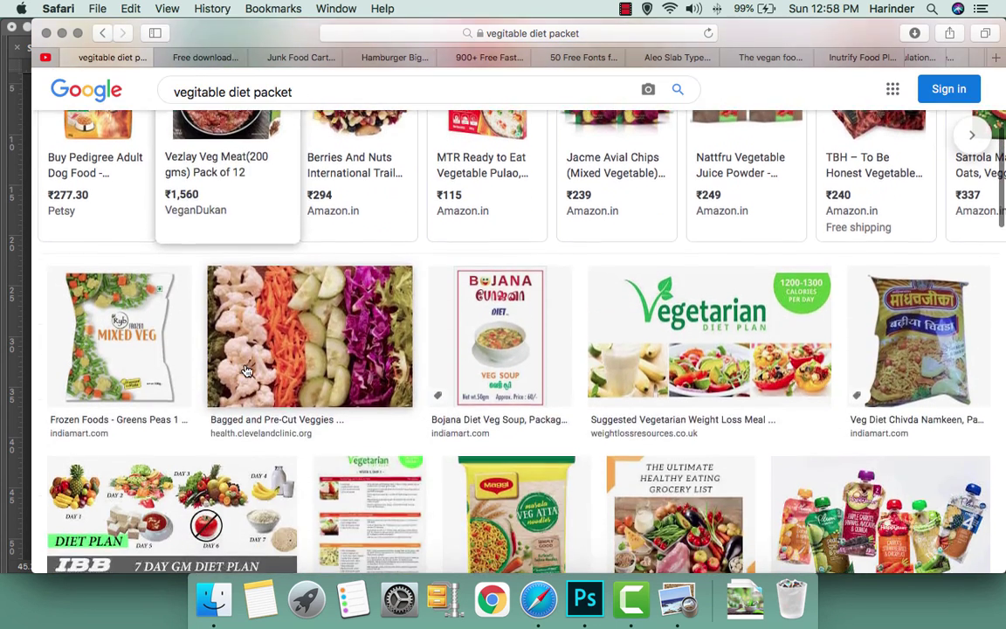
{"action": "scroll", "coordinate": [154, 360], "scroll_direction": "down", "scroll_amount": 3}
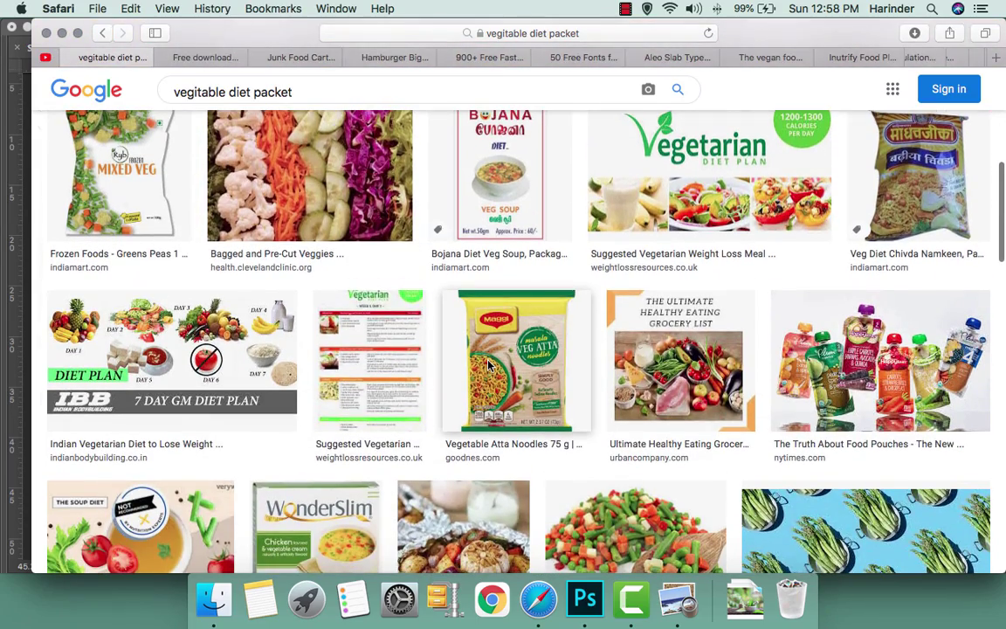
{"action": "scroll", "coordinate": [489, 366], "scroll_direction": "down", "scroll_amount": 2}
{"action": "scroll", "coordinate": [497, 358], "scroll_direction": "down", "scroll_amount": 5}
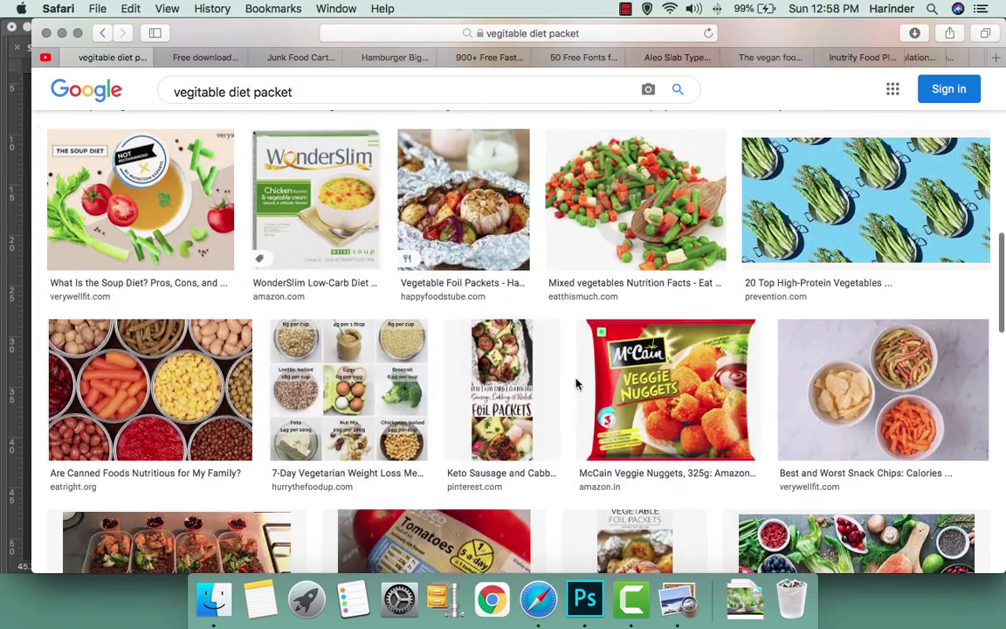
{"action": "left_click", "coordinate": [581, 385]}
{"action": "scroll", "coordinate": [489, 358], "scroll_direction": "down", "scroll_amount": 3}
{"action": "scroll", "coordinate": [481, 351], "scroll_direction": "down", "scroll_amount": 3}
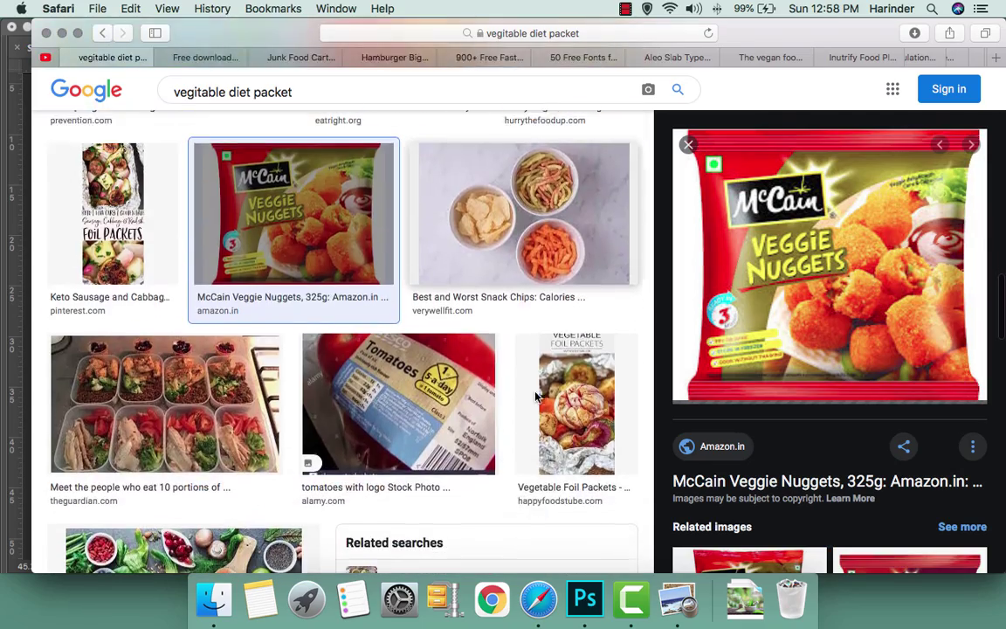
{"action": "scroll", "coordinate": [515, 384], "scroll_direction": "down", "scroll_amount": 2}
{"action": "scroll", "coordinate": [522, 396], "scroll_direction": "down", "scroll_amount": 2}
{"action": "scroll", "coordinate": [521, 393], "scroll_direction": "down", "scroll_amount": 3}
{"action": "scroll", "coordinate": [786, 419], "scroll_direction": "down", "scroll_amount": 2}
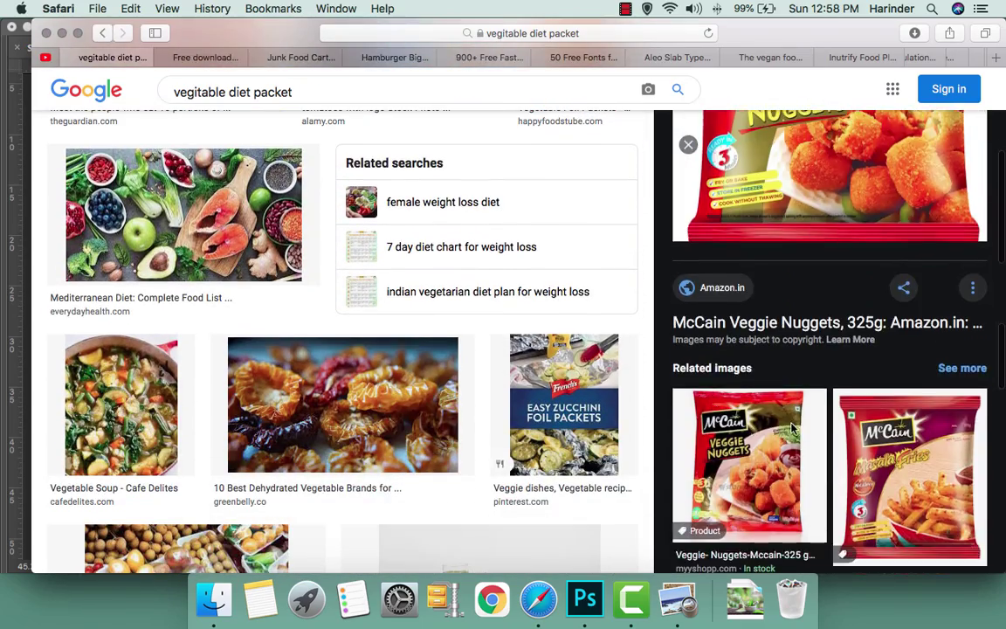
{"action": "scroll", "coordinate": [792, 427], "scroll_direction": "down", "scroll_amount": 3}
{"action": "scroll", "coordinate": [793, 428], "scroll_direction": "down", "scroll_amount": 2}
{"action": "scroll", "coordinate": [266, 270], "scroll_direction": "up", "scroll_amount": 5}
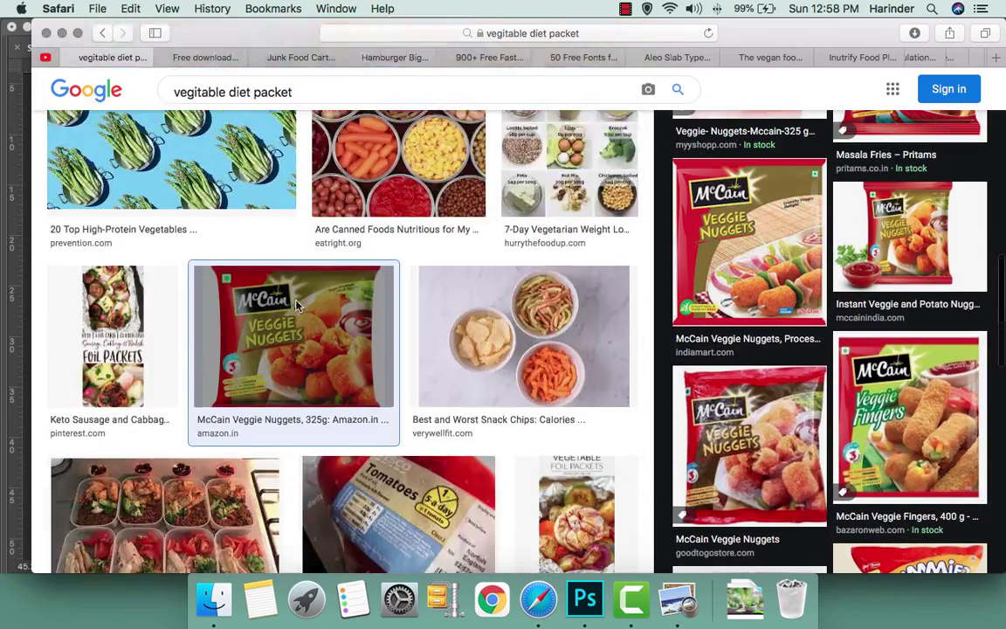
{"action": "scroll", "coordinate": [260, 297], "scroll_direction": "up", "scroll_amount": 5}
{"action": "scroll", "coordinate": [260, 297], "scroll_direction": "up", "scroll_amount": 5}
{"action": "scroll", "coordinate": [258, 292], "scroll_direction": "up", "scroll_amount": 5}
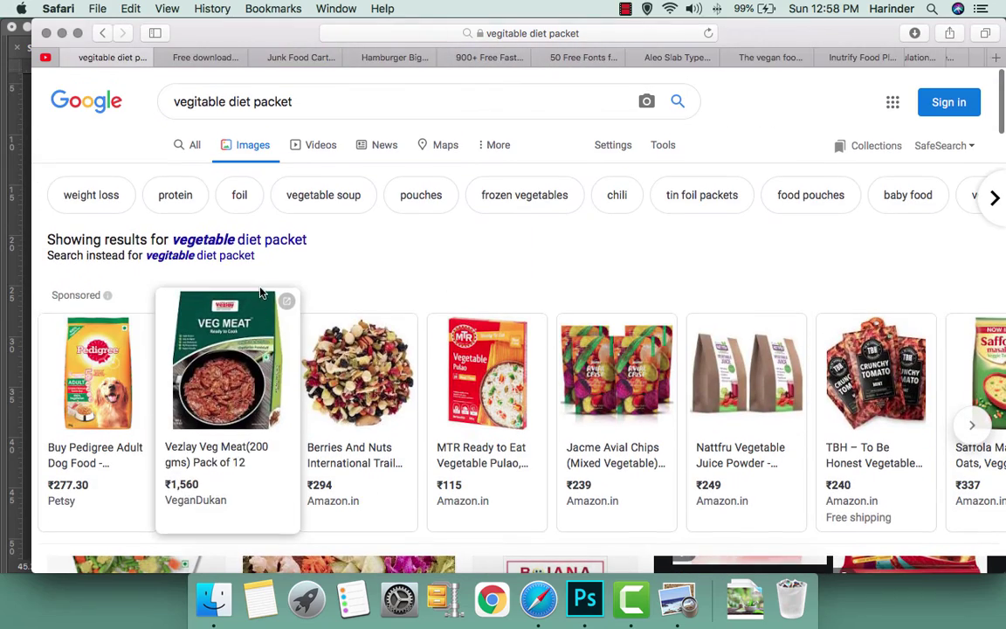
Cycle through the open tabs and return to the vegetable diet packet results
{"action": "left_click", "coordinate": [74, 374]}
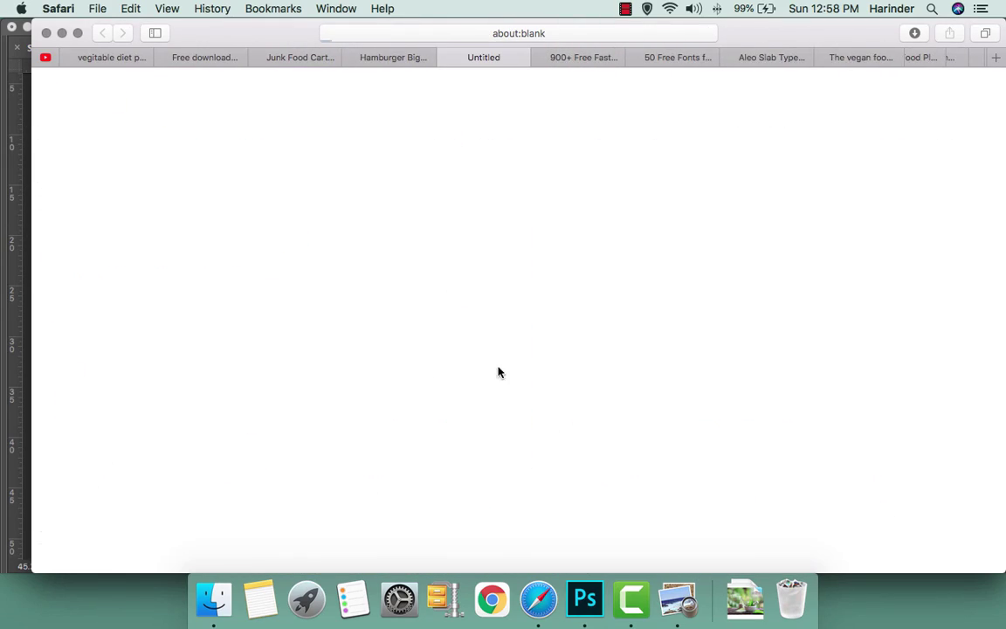
{"action": "left_click", "coordinate": [390, 58]}
{"action": "left_click", "coordinate": [292, 58]}
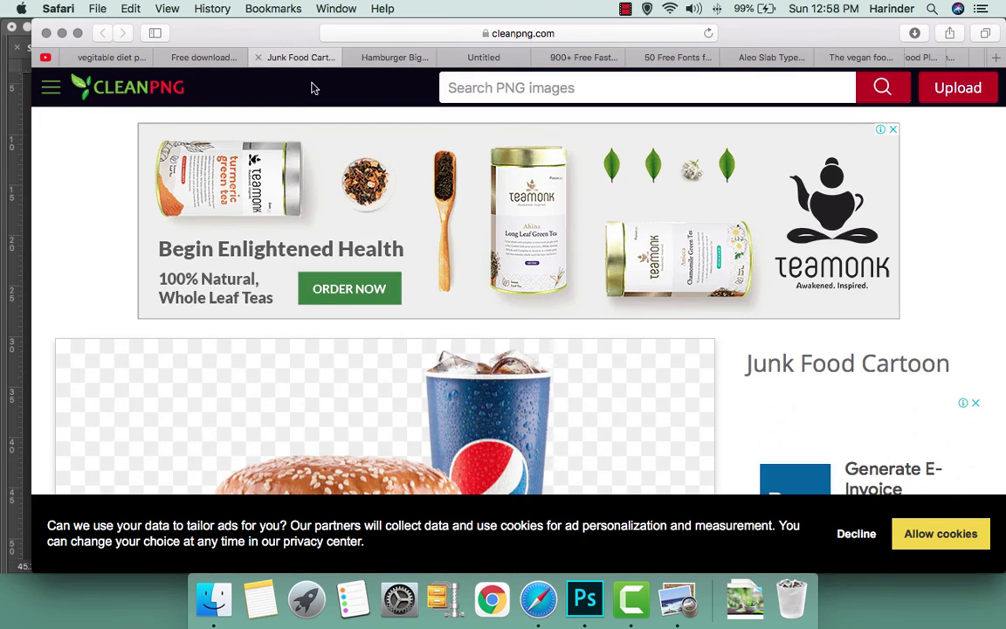
{"action": "left_click", "coordinate": [191, 58]}
{"action": "left_click", "coordinate": [98, 54]}
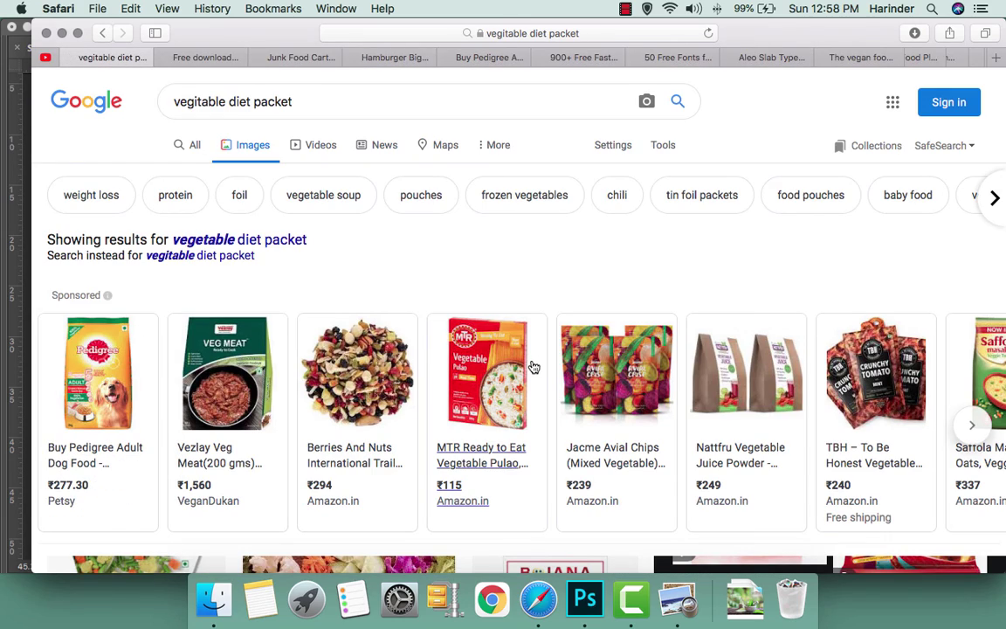
Find the Maggi Veg Atta Noodles packet, preview it large and copy the image
{"action": "scroll", "coordinate": [533, 366], "scroll_direction": "down", "scroll_amount": 5}
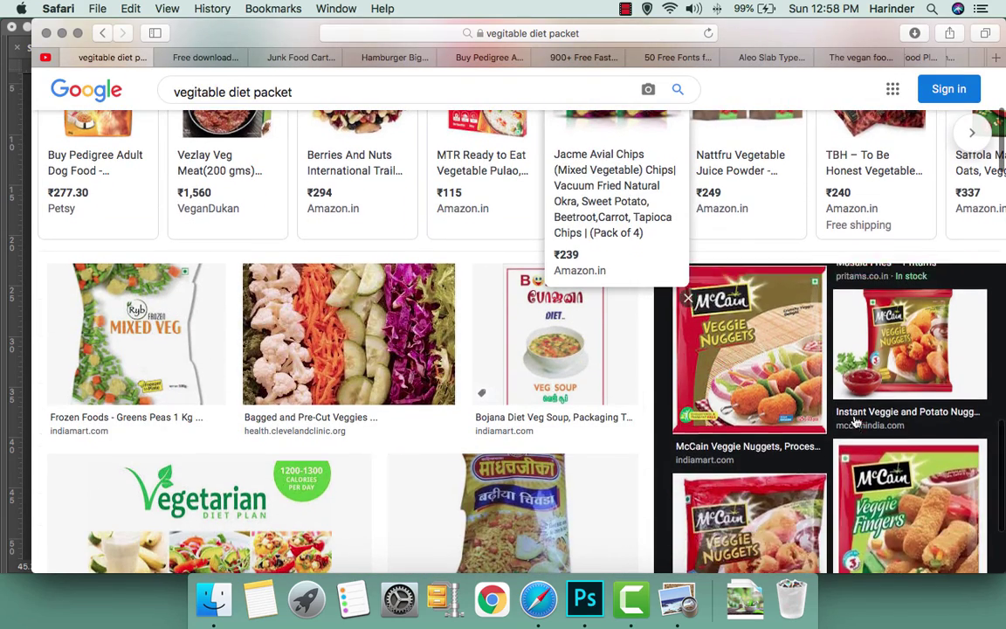
{"action": "scroll", "coordinate": [854, 423], "scroll_direction": "down", "scroll_amount": 3}
{"action": "scroll", "coordinate": [855, 423], "scroll_direction": "down", "scroll_amount": 3}
{"action": "scroll", "coordinate": [855, 422], "scroll_direction": "down", "scroll_amount": 2}
{"action": "scroll", "coordinate": [511, 497], "scroll_direction": "down", "scroll_amount": 5}
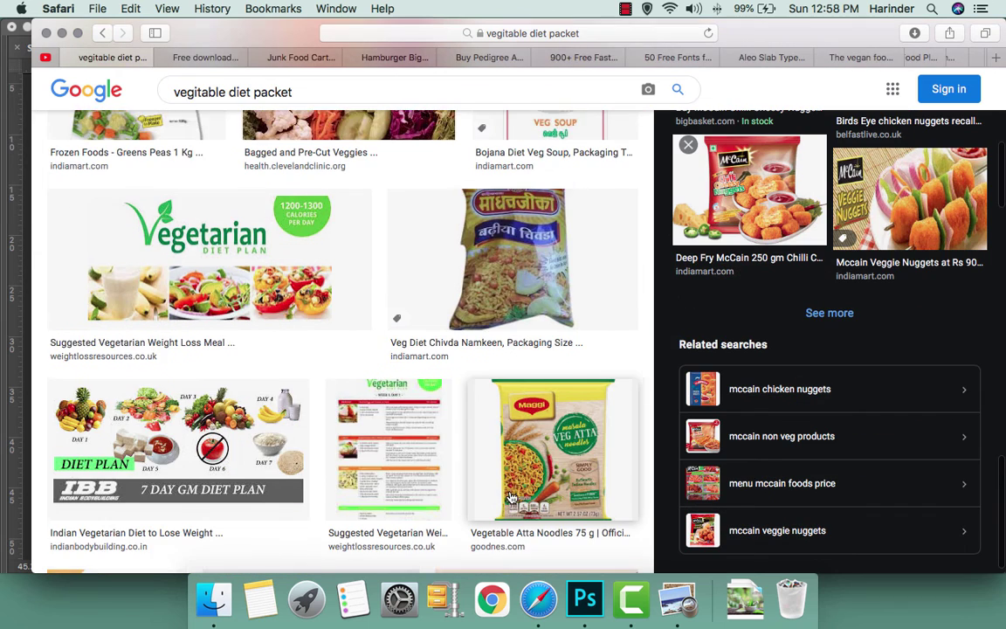
{"action": "scroll", "coordinate": [511, 497], "scroll_direction": "down", "scroll_amount": 1}
{"action": "left_click", "coordinate": [499, 461]}
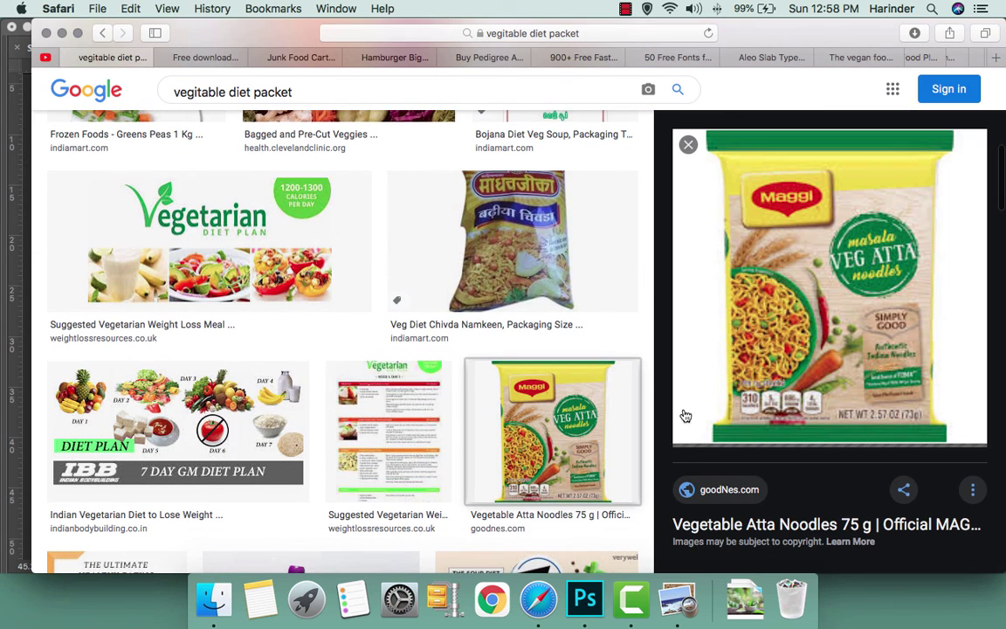
{"action": "right_click", "coordinate": [777, 342]}
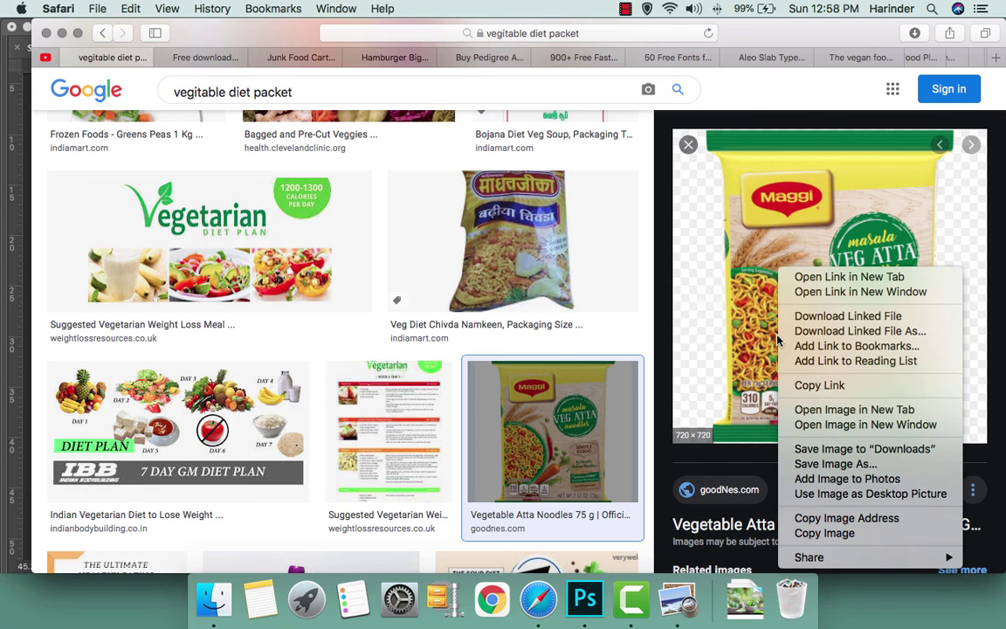
{"action": "left_click", "coordinate": [811, 532]}
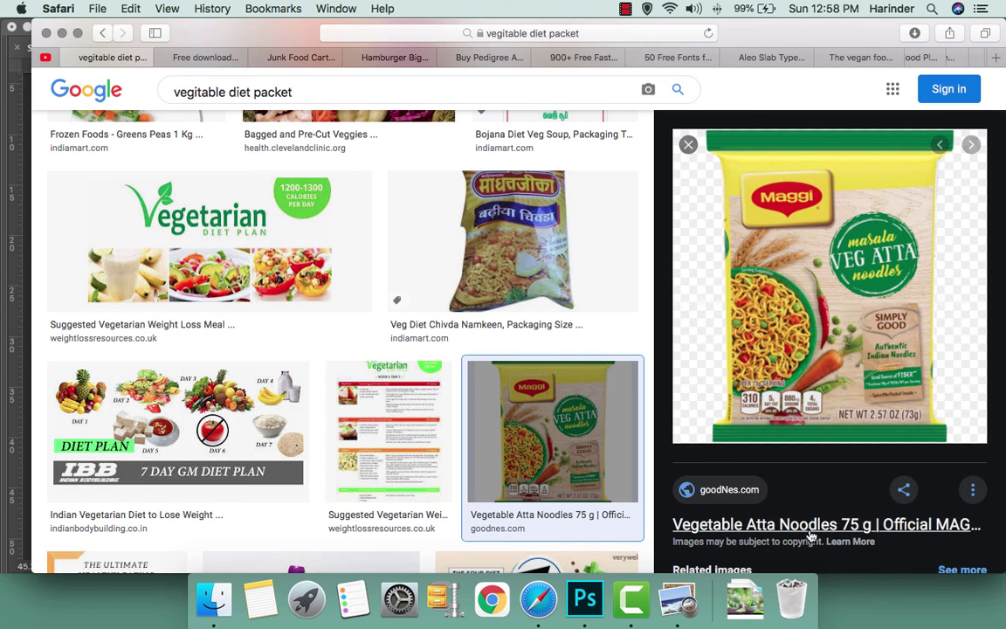
Paste the copied Maggi packet into the poster and move it toward the lower right
{"action": "key", "text": "super+Tab"}
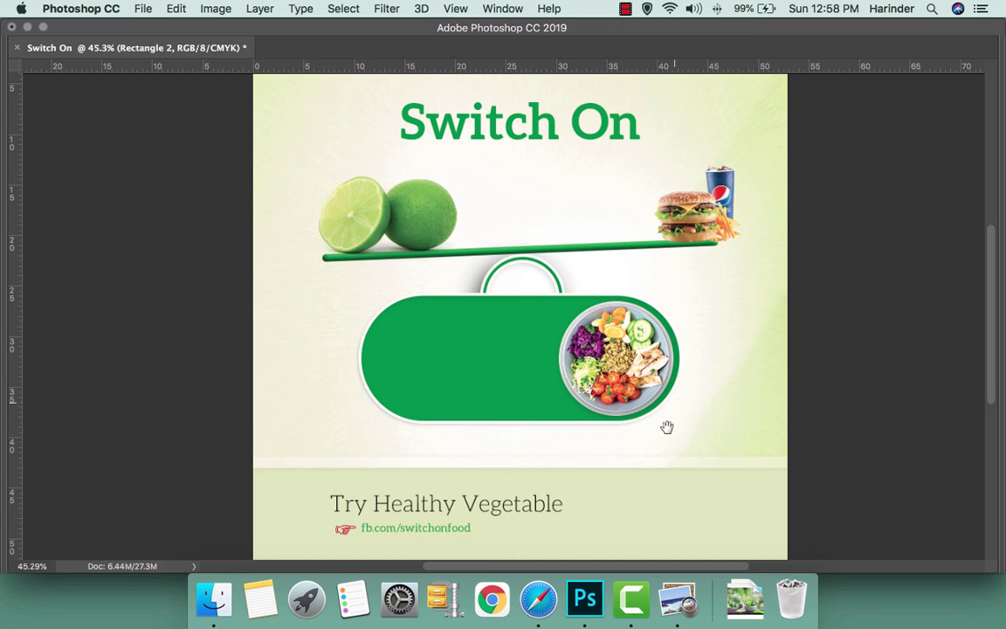
{"action": "scroll", "coordinate": [648, 416], "scroll_direction": "down", "scroll_amount": 3}
{"action": "key", "text": "super+r"}
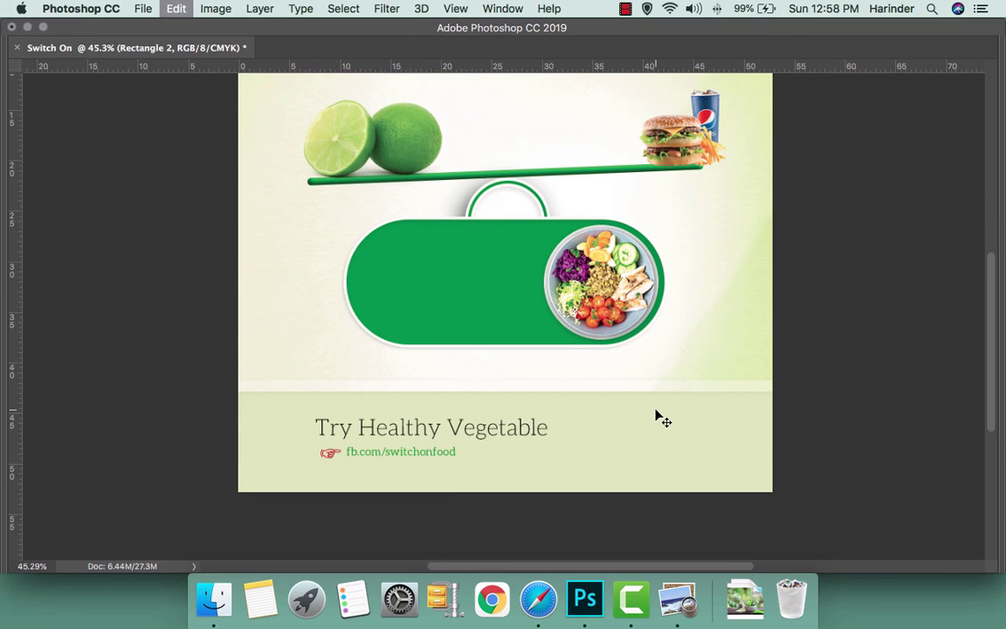
{"action": "key", "text": "super+v"}
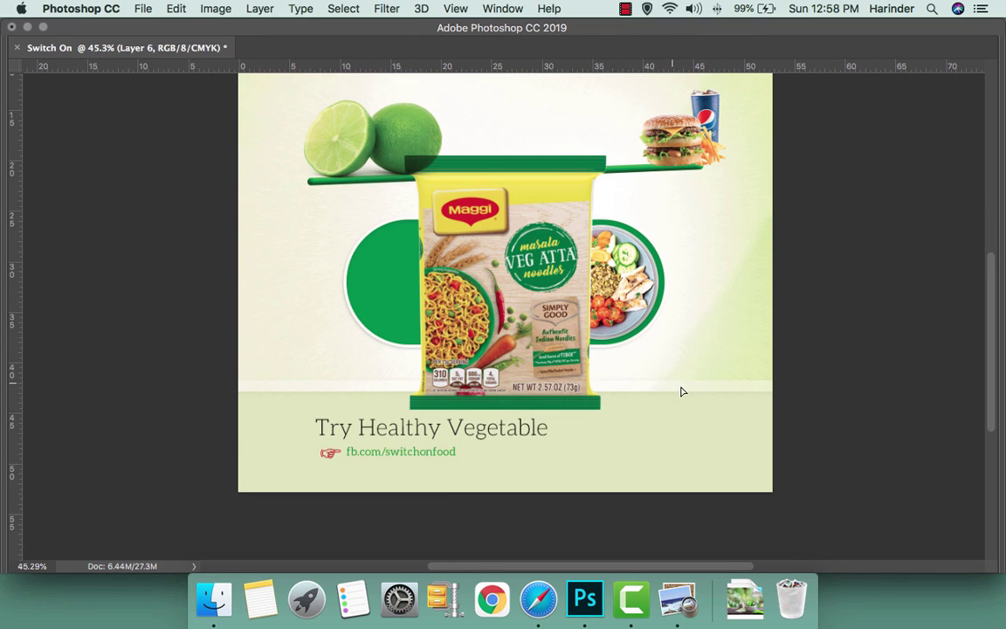
{"action": "left_click_drag", "start_coordinate": [522, 324], "coordinate": [688, 396]}
Scale the Maggi packet down and settle it in the bottom-right corner
{"action": "key", "text": "super+t"}
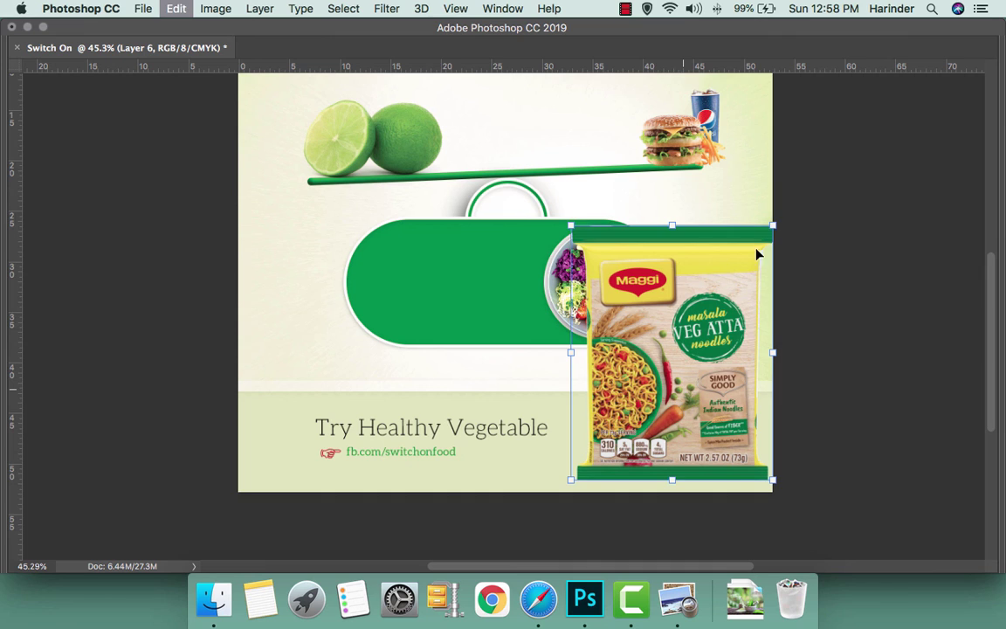
{"action": "left_click_drag", "start_coordinate": [772, 226], "coordinate": [729, 282]}
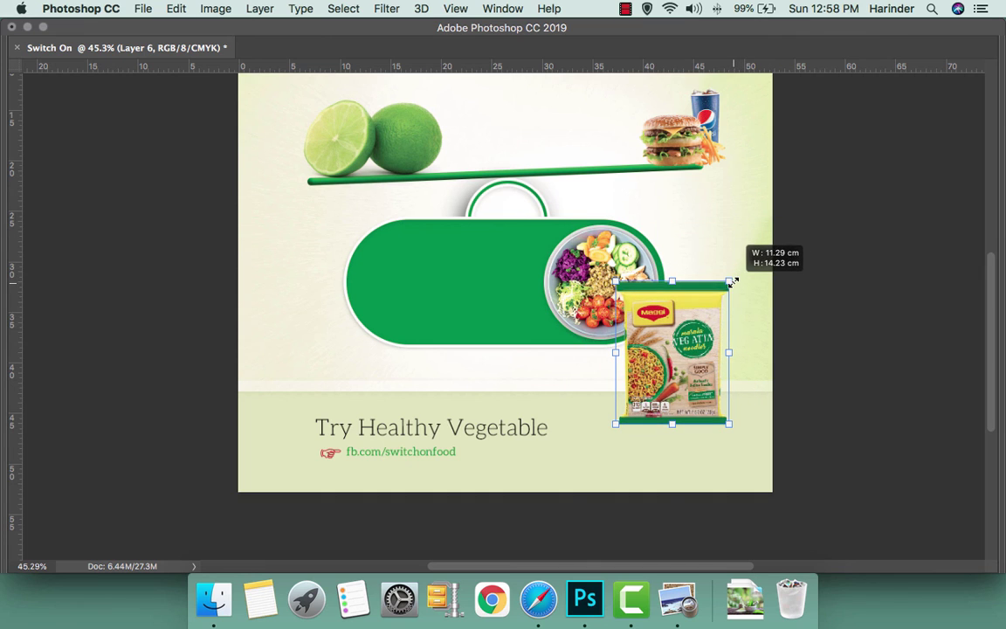
{"action": "left_click_drag", "start_coordinate": [686, 387], "coordinate": [696, 417]}
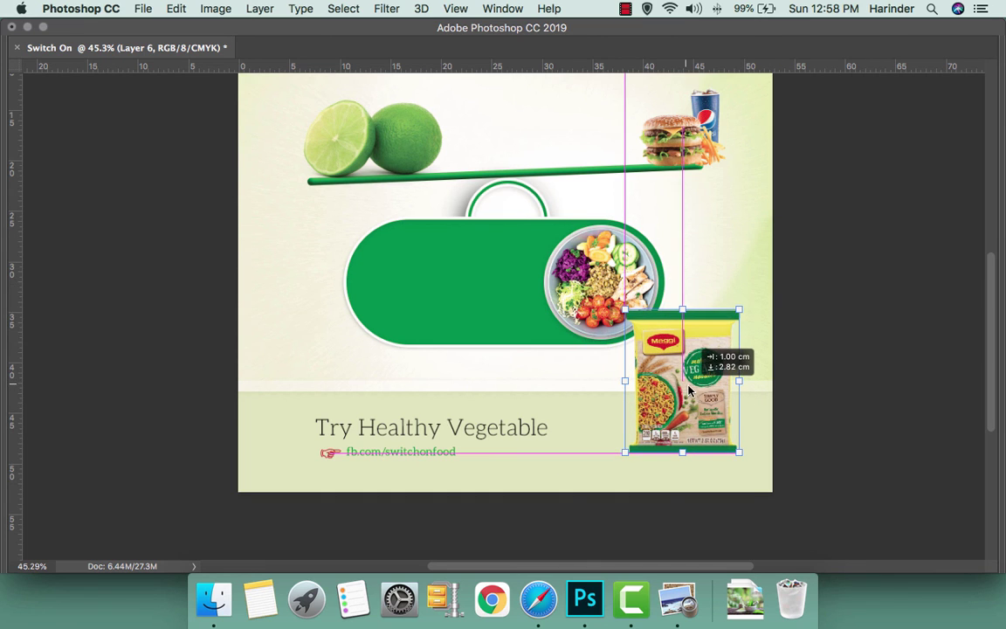
{"action": "left_click_drag", "start_coordinate": [623, 312], "coordinate": [636, 322]}
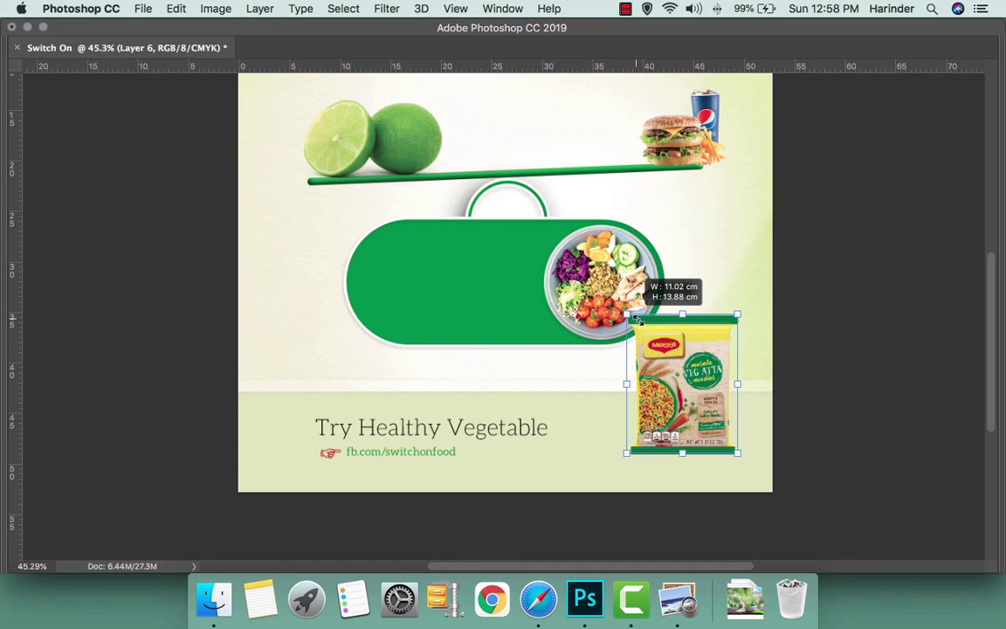
{"action": "key", "text": "Return"}
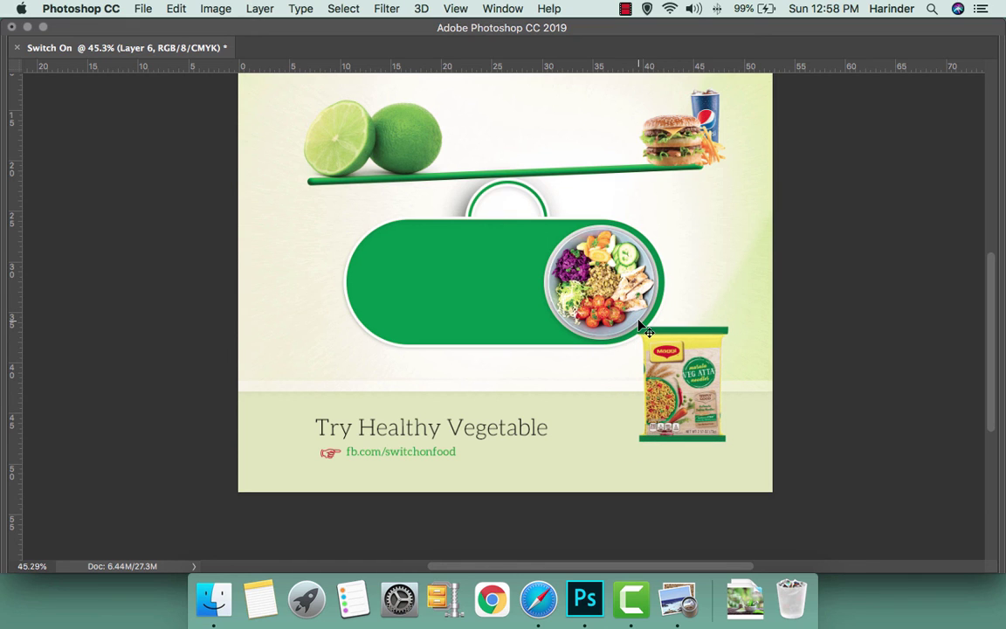
{"action": "scroll", "coordinate": [646, 332], "scroll_direction": "up", "scroll_amount": 1}
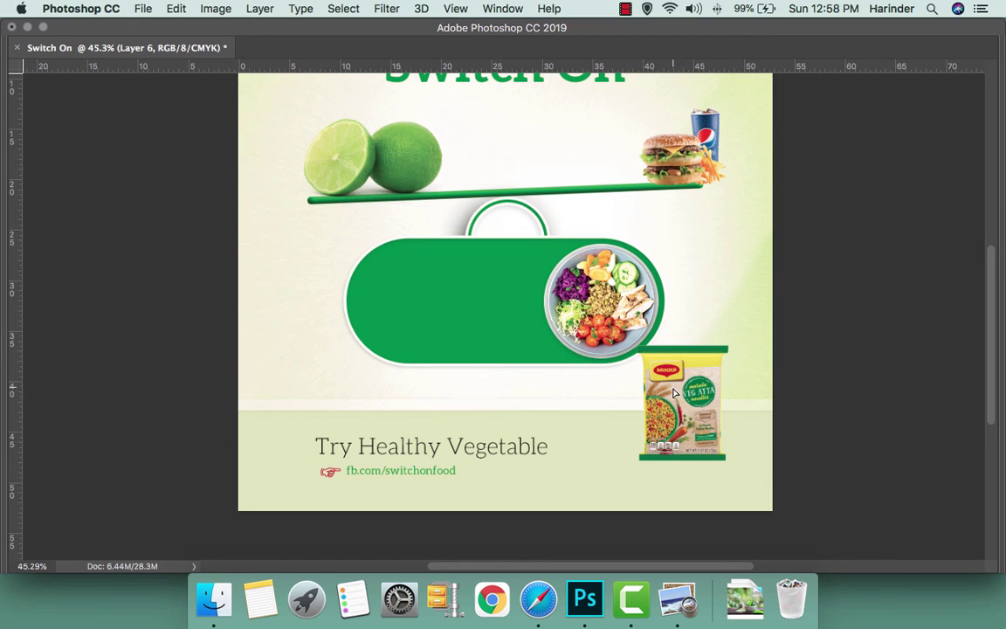
{"action": "left_click_drag", "start_coordinate": [674, 392], "coordinate": [673, 427]}
{"action": "scroll", "coordinate": [672, 400], "scroll_direction": "down", "scroll_amount": 1}
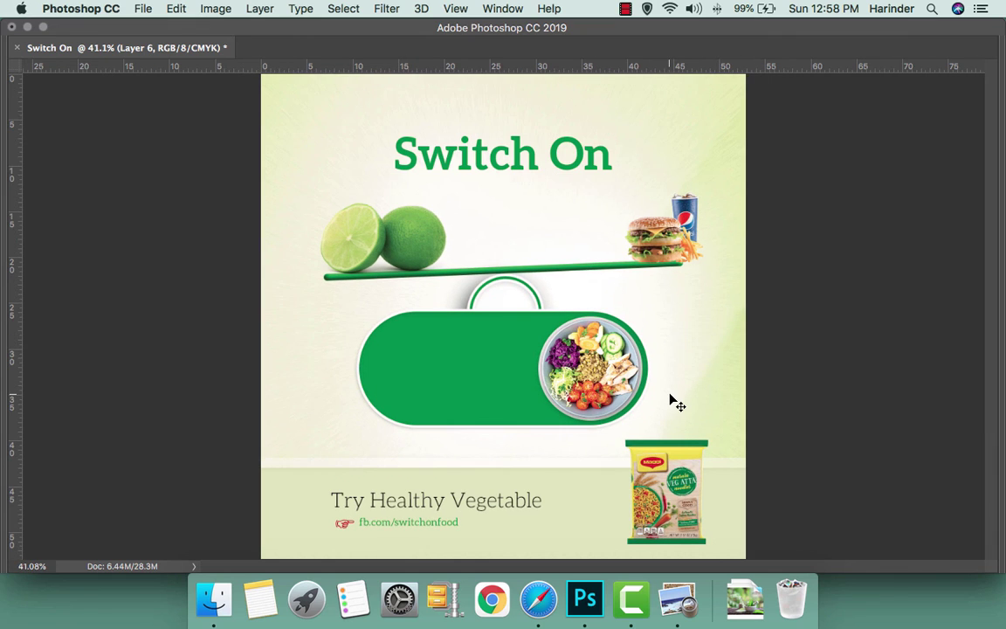
{"action": "scroll", "coordinate": [670, 398], "scroll_direction": "down", "scroll_amount": 1}
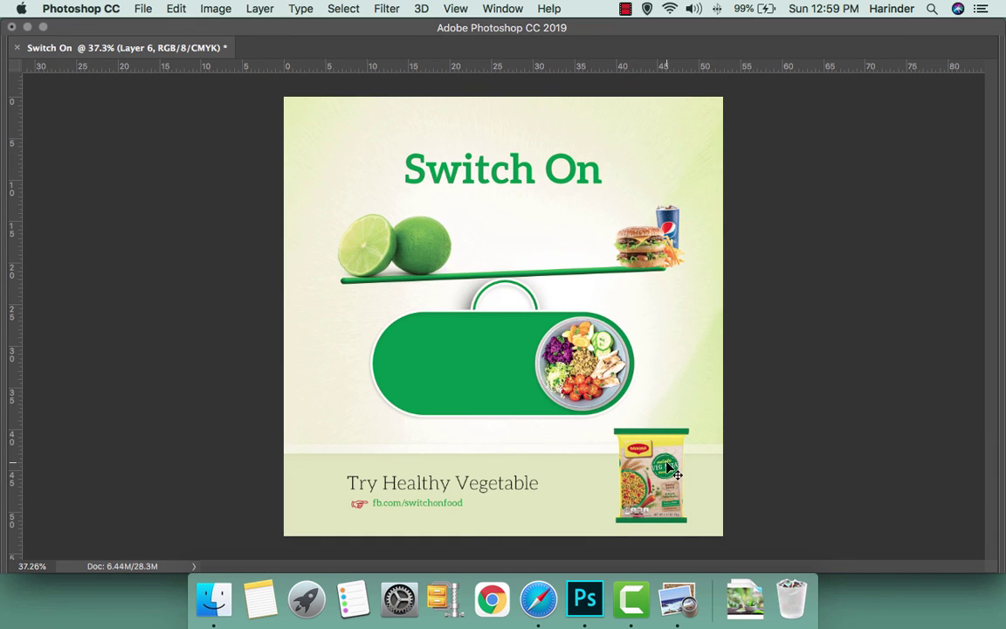
Nudge the Maggi packet and the Switch On headline each up slightly with Shift+Up
{"action": "key", "text": "shift+Up"}
{"action": "key", "text": "shift+Up"}
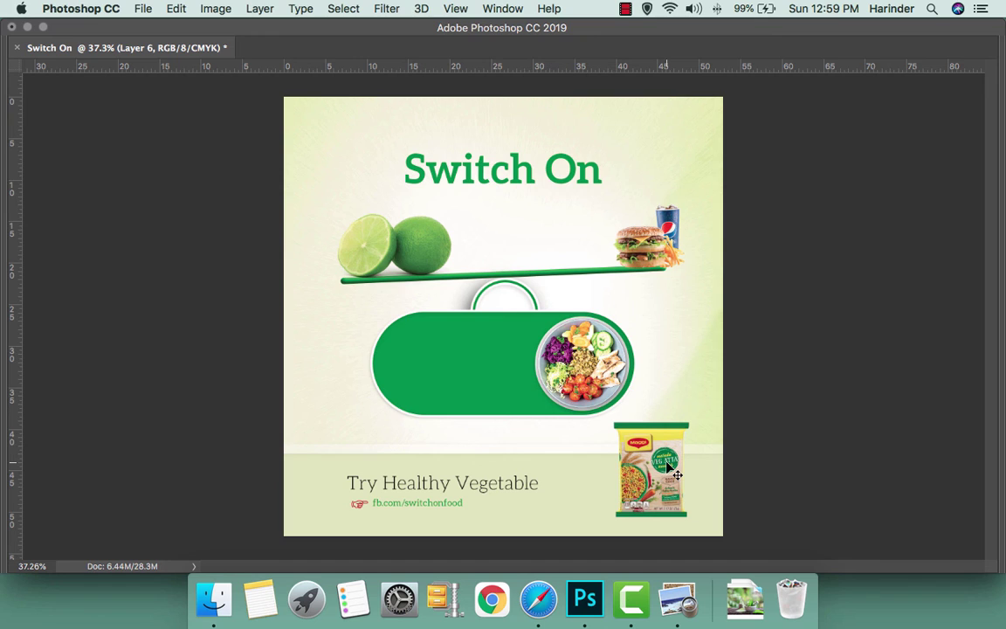
{"action": "left_click", "coordinate": [514, 181]}
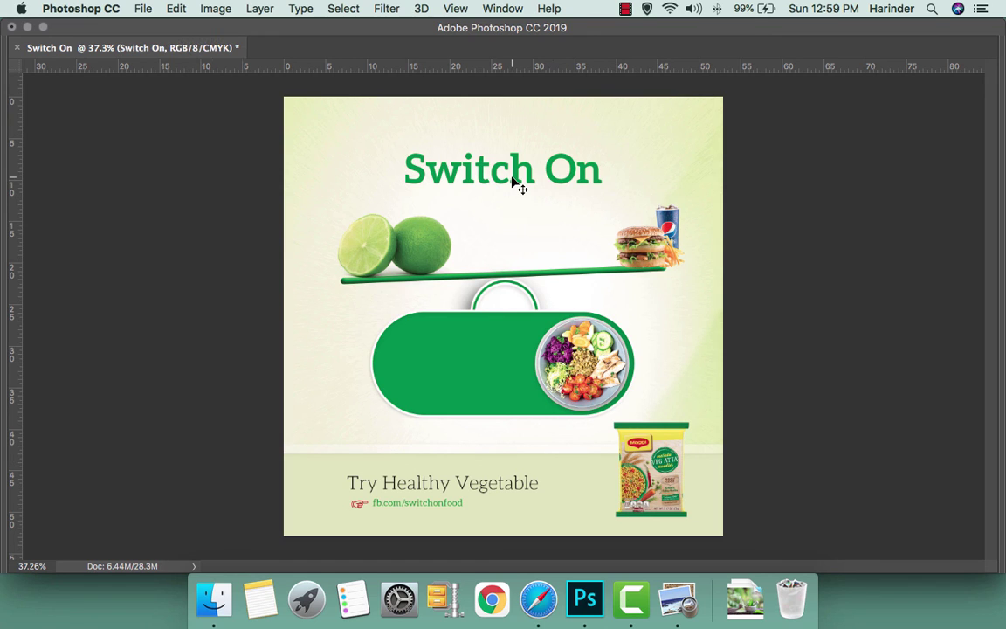
{"action": "key", "text": "shift+Up"}
{"action": "key", "text": "shift+Up"}
{"action": "key", "text": "shift+Up"}
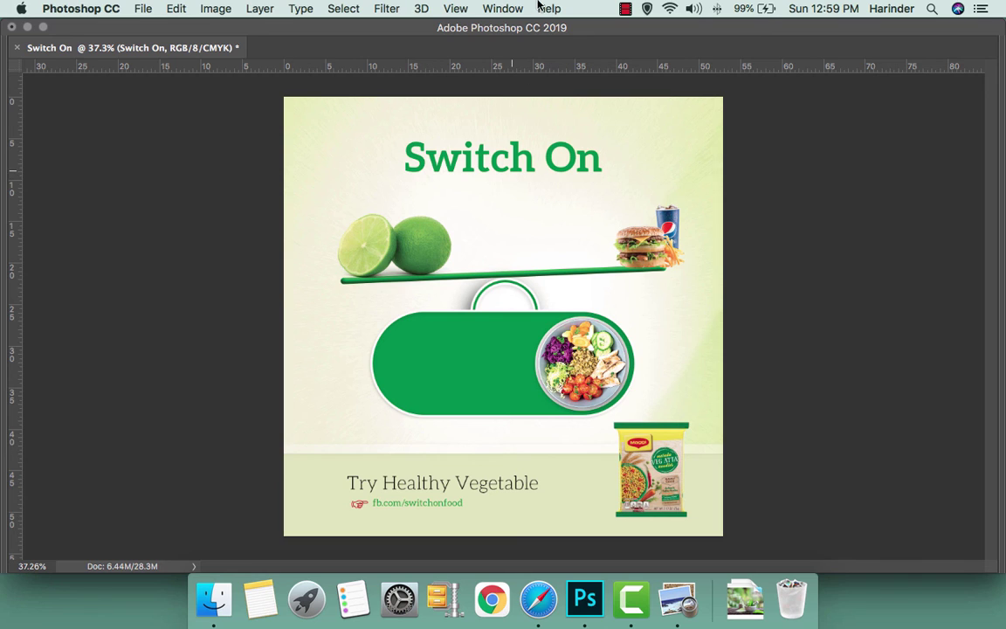
{"action": "left_click", "coordinate": [623, 8]}
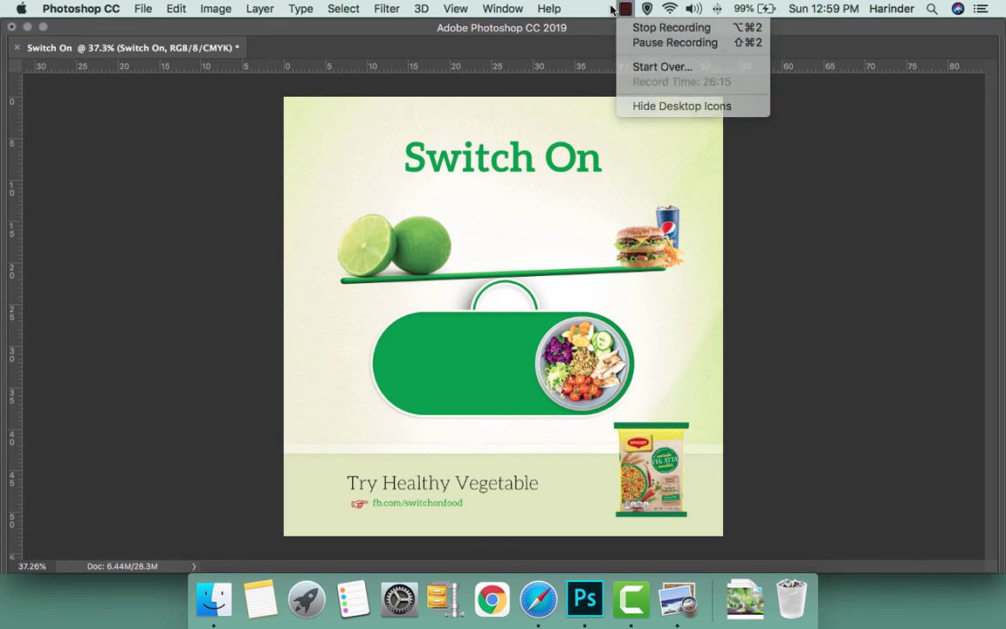
{"action": "left_click", "coordinate": [623, 10]}
{"action": "left_click", "coordinate": [624, 10]}
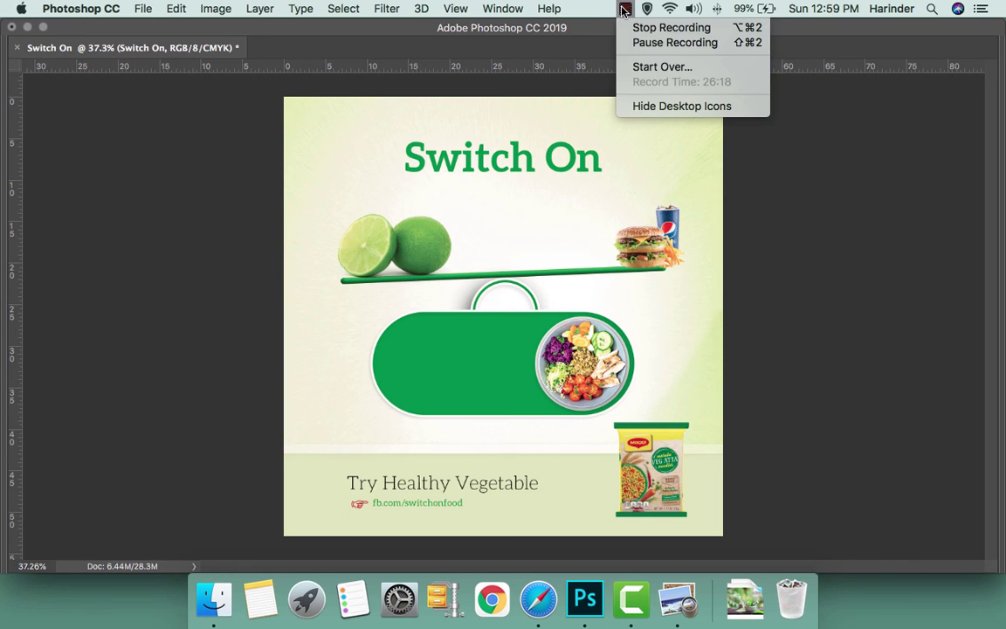